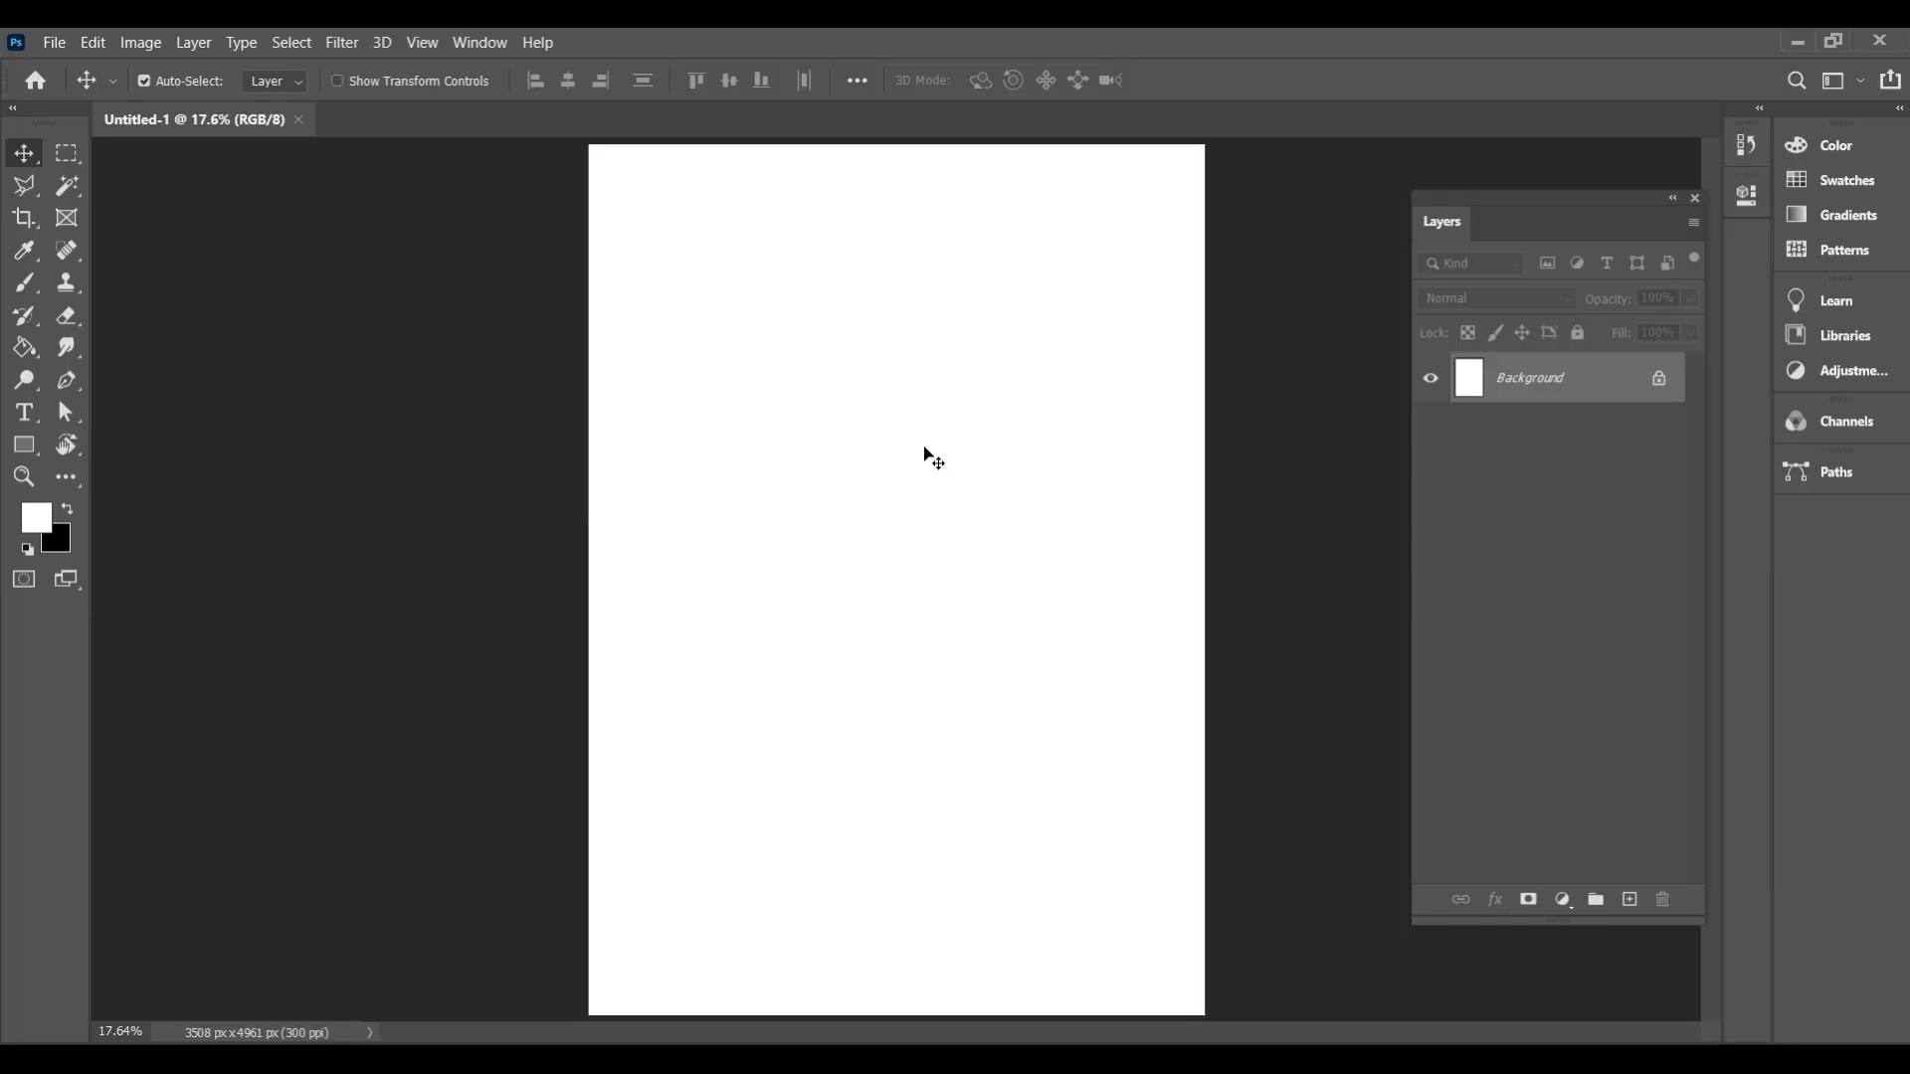
# Place the back-and-front body template image "تخطيط مبسط 2" from drive D as an embedded object
pyautogui.click(59, 45)
pyautogui.click(149, 512)
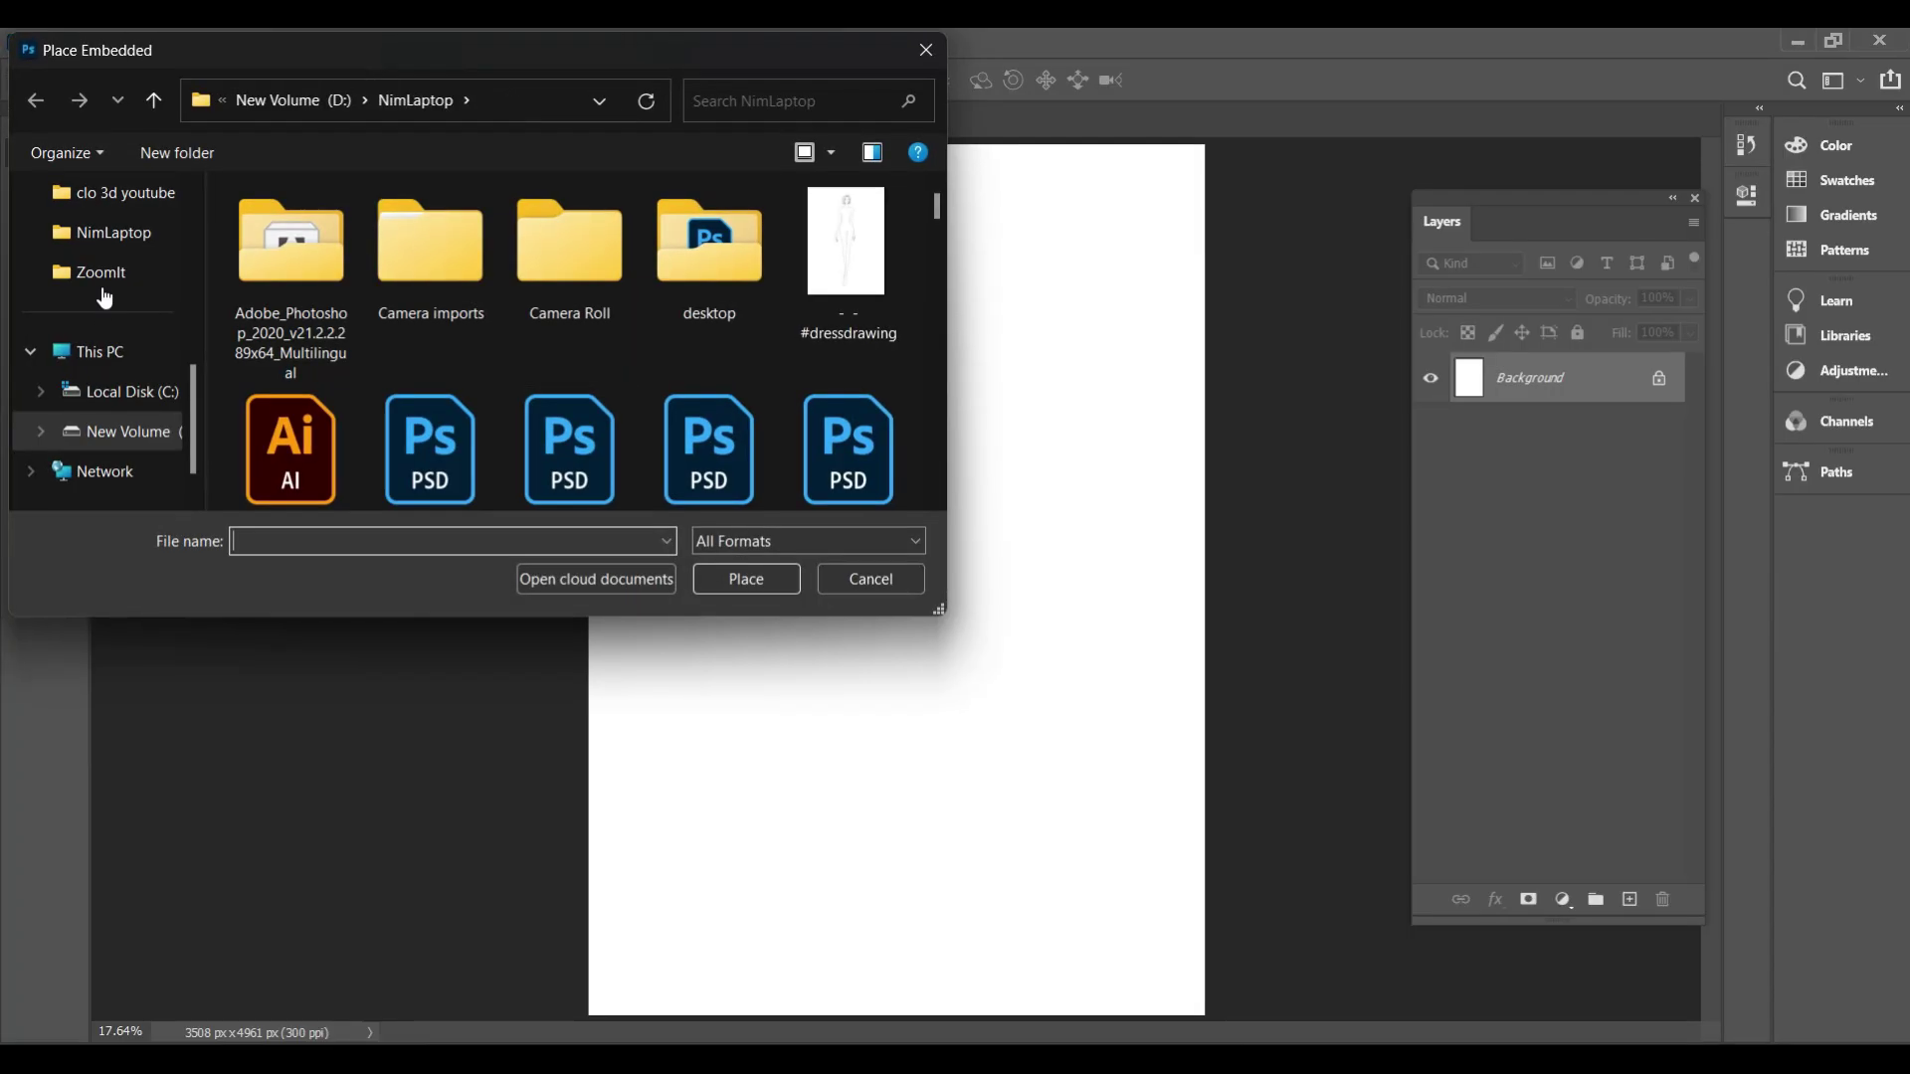
pyautogui.click(128, 354)
pyautogui.doubleClick(592, 255)
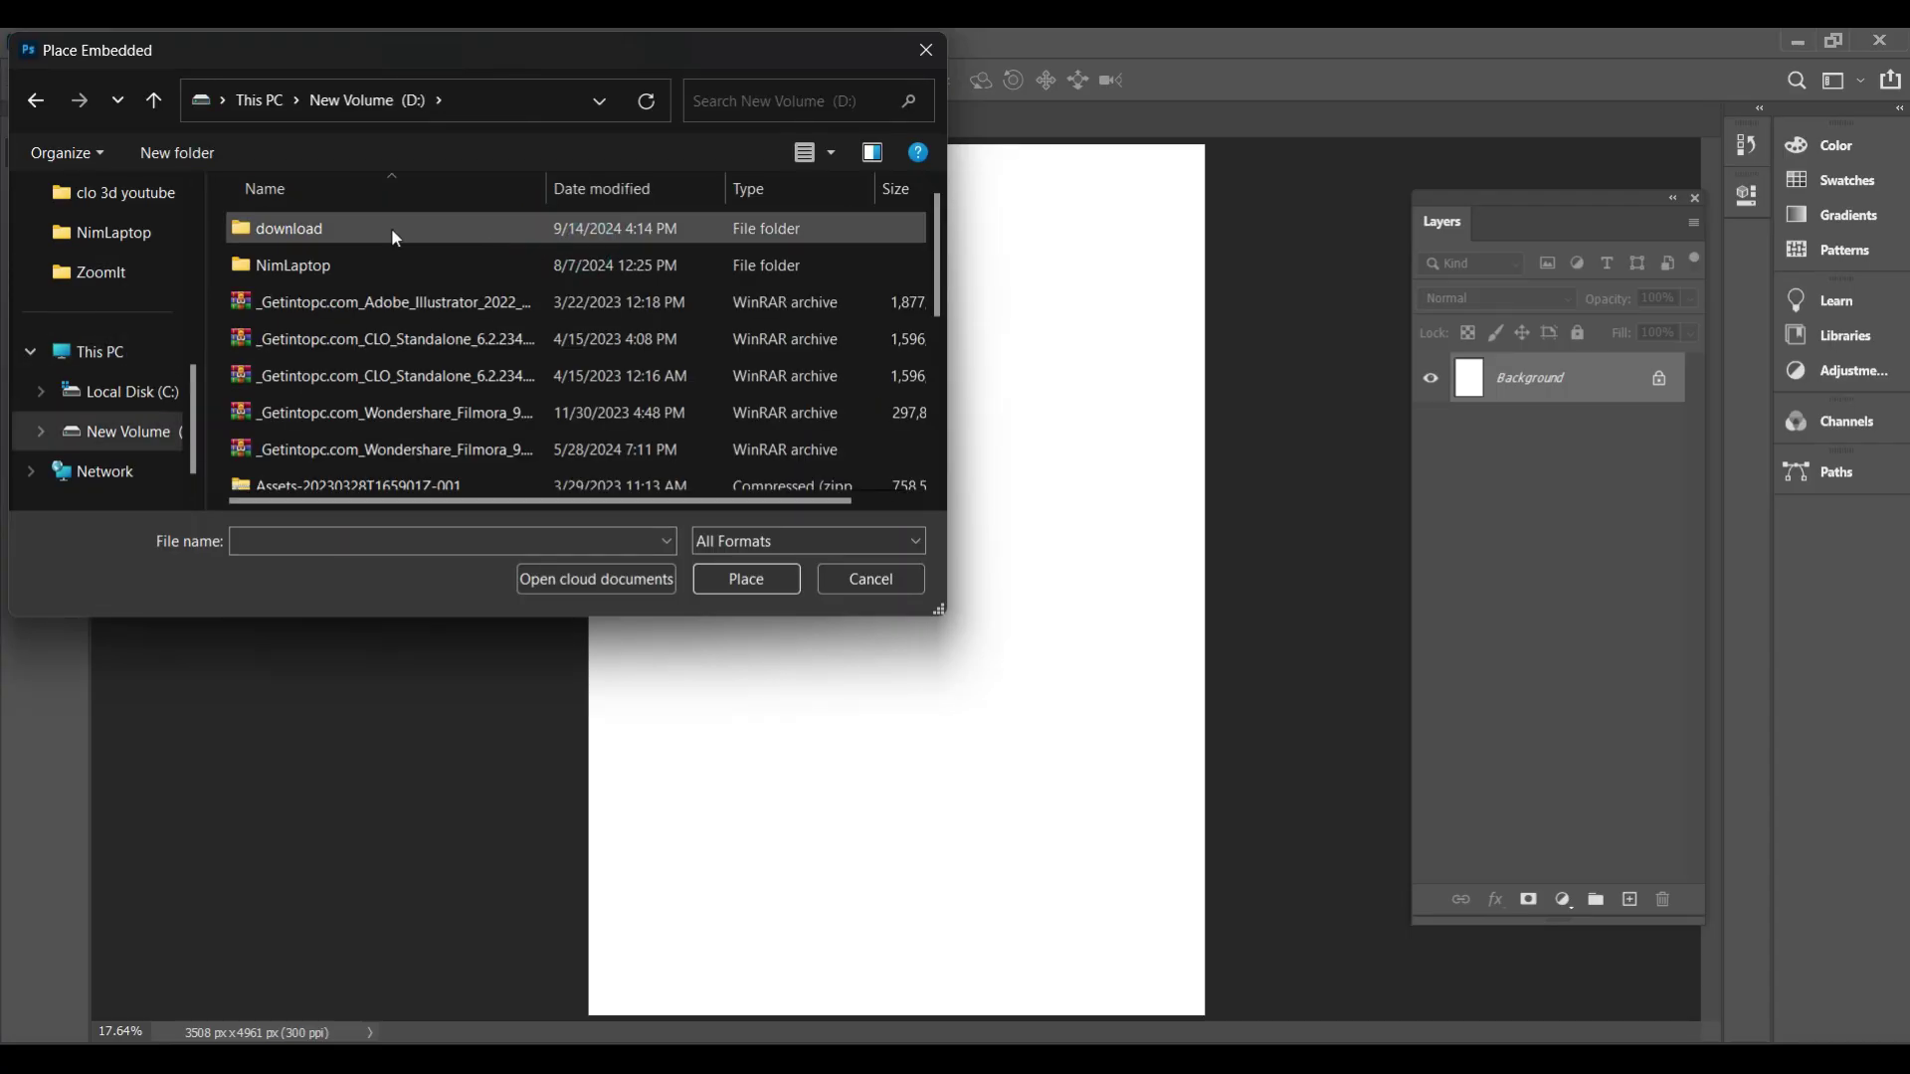
pyautogui.doubleClick(397, 259)
pyautogui.scroll(-5, 396, 283)
pyautogui.scroll(-10, 396, 282)
pyautogui.doubleClick(412, 366)
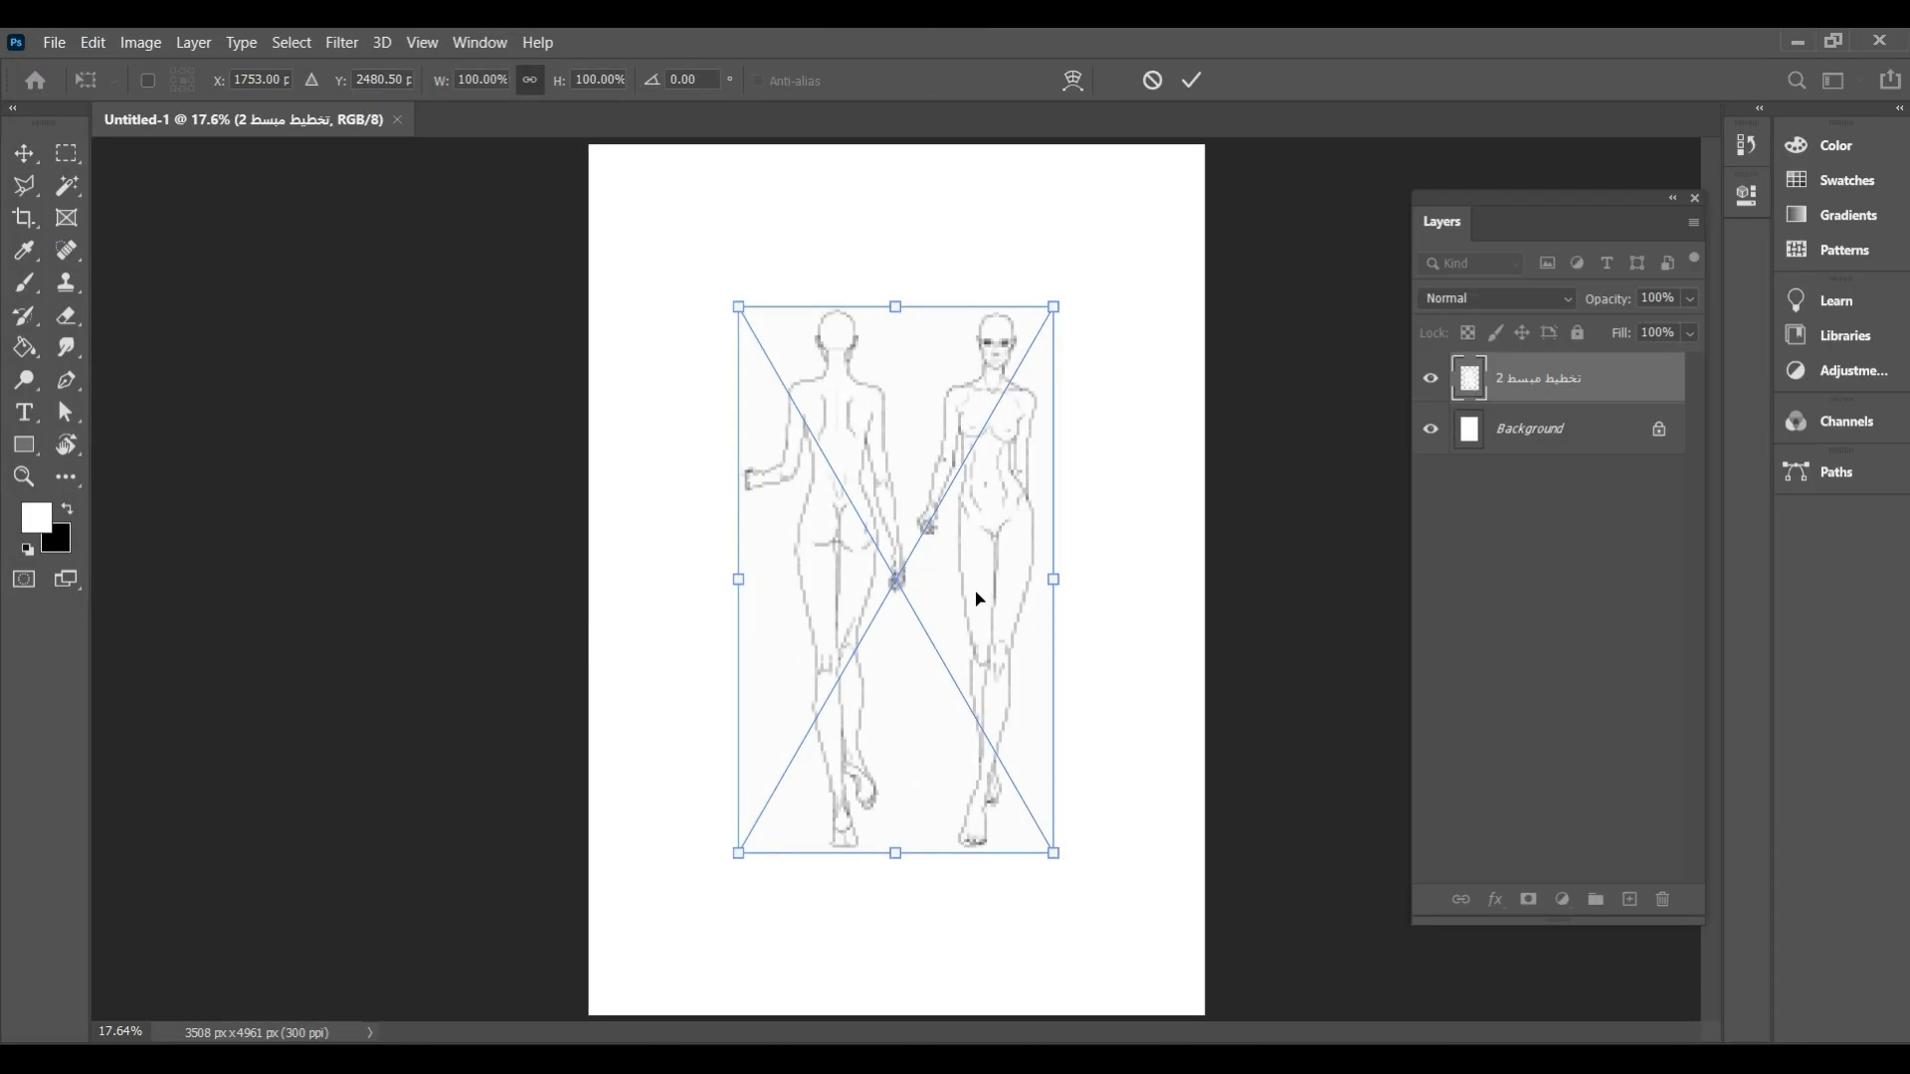
# Scale the placed template to 158.56% to fill the page height, commit it and shift it slightly left
pyautogui.moveTo(980, 597); pyautogui.dragTo(835, 439)
pyautogui.moveTo(899, 705)
pyautogui.mouseDown()
pyautogui.moveTo(1216, 870)
pyautogui.moveTo(1244, 925)
pyautogui.moveTo(1228, 911)
pyautogui.mouseUp()
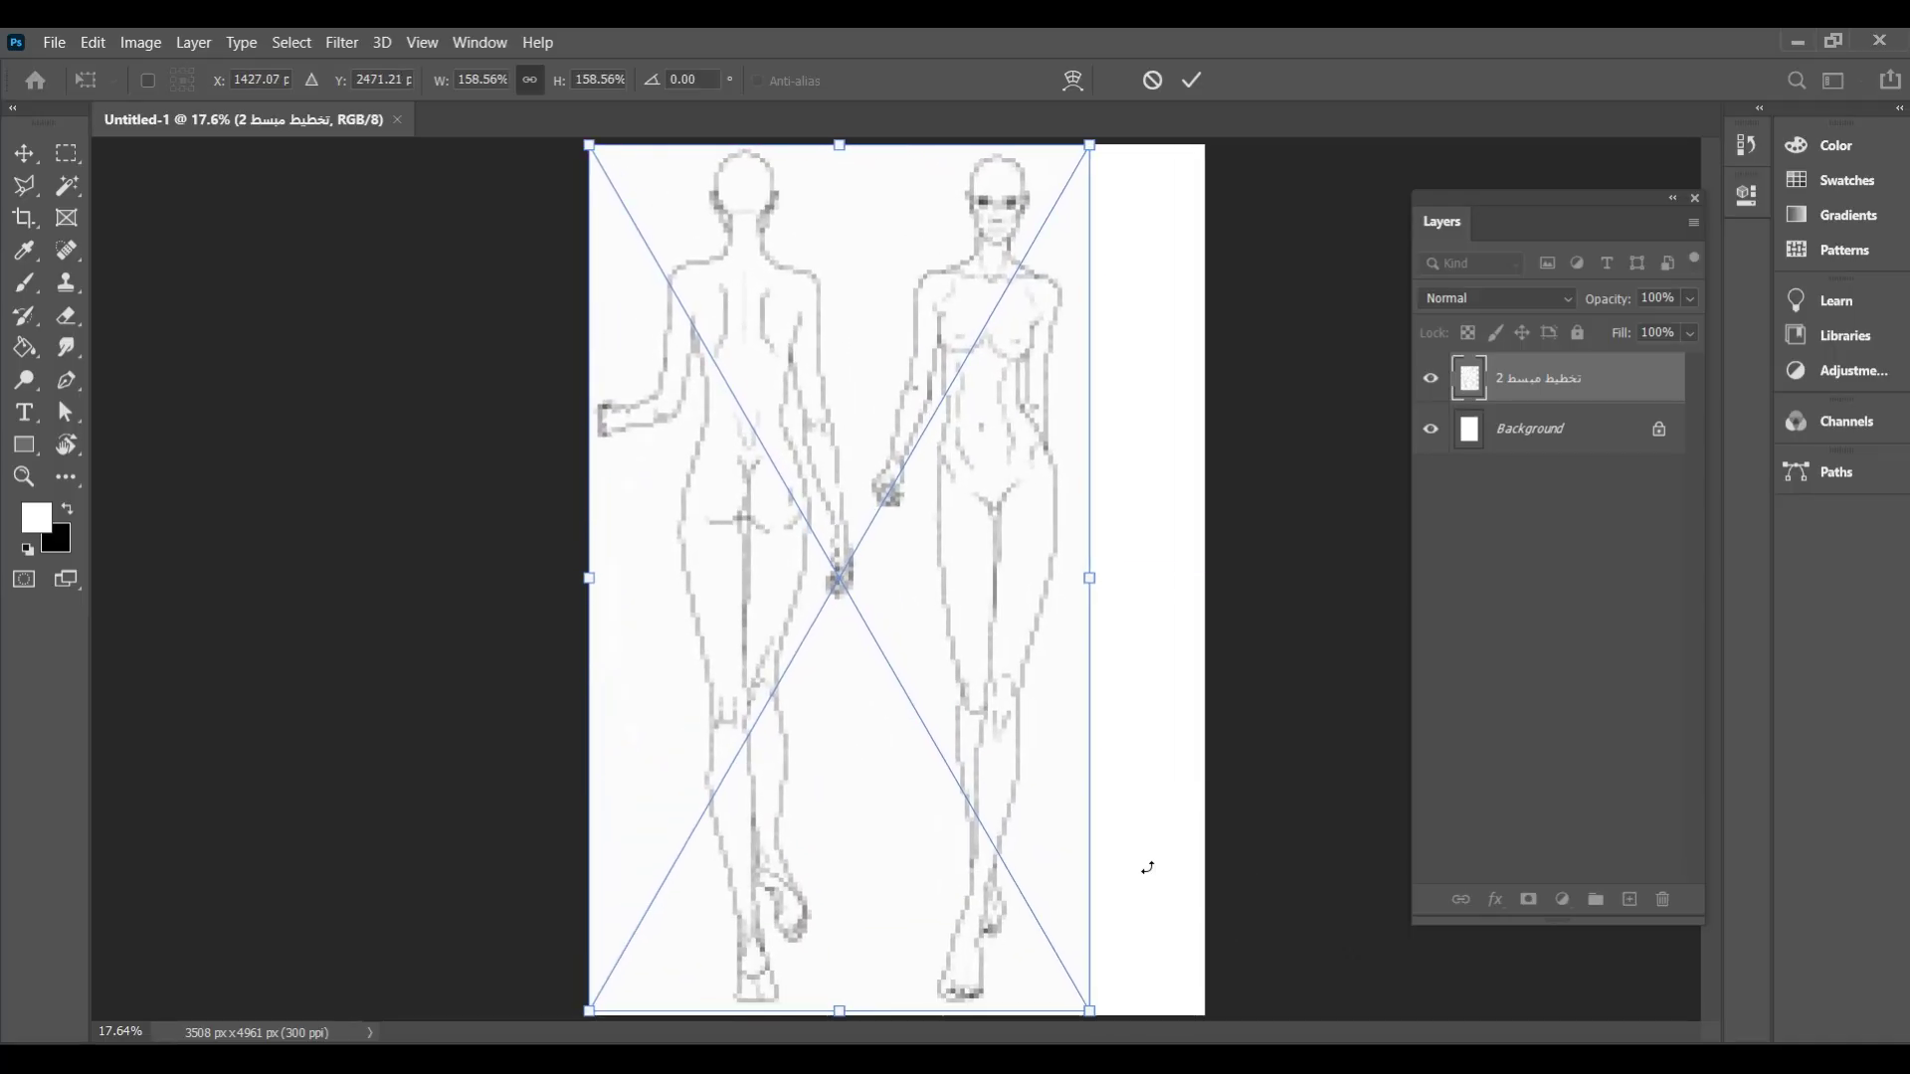
pyautogui.press('Return')
pyautogui.moveTo(1074, 592); pyautogui.dragTo(1028, 594)
# Rename the placed image's layer to "template"
pyautogui.doubleClick(1551, 379)
pyautogui.press('BackSpace')
pyautogui.write('template')
pyautogui.press('Return')
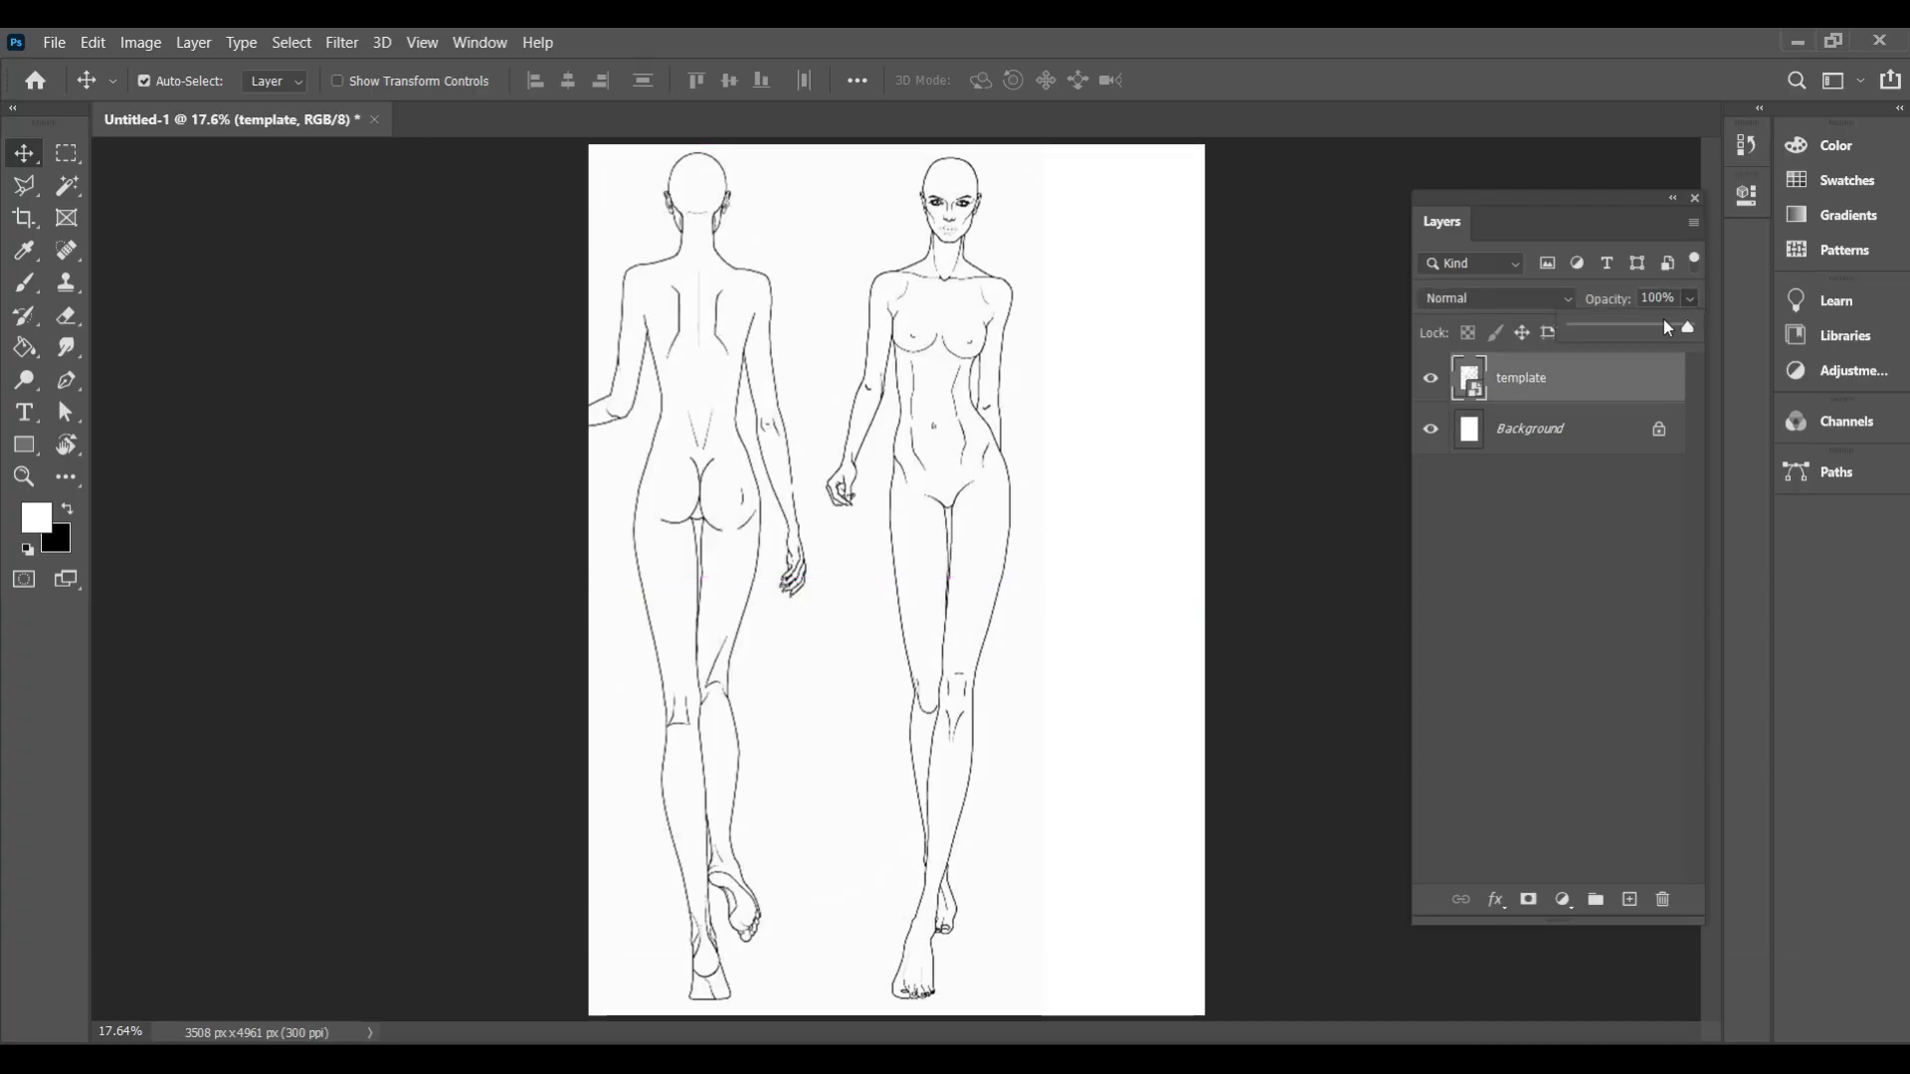
# Lower the template layer's opacity to 38% and lock the layer completely
pyautogui.moveTo(1645, 324); pyautogui.dragTo(1614, 327)
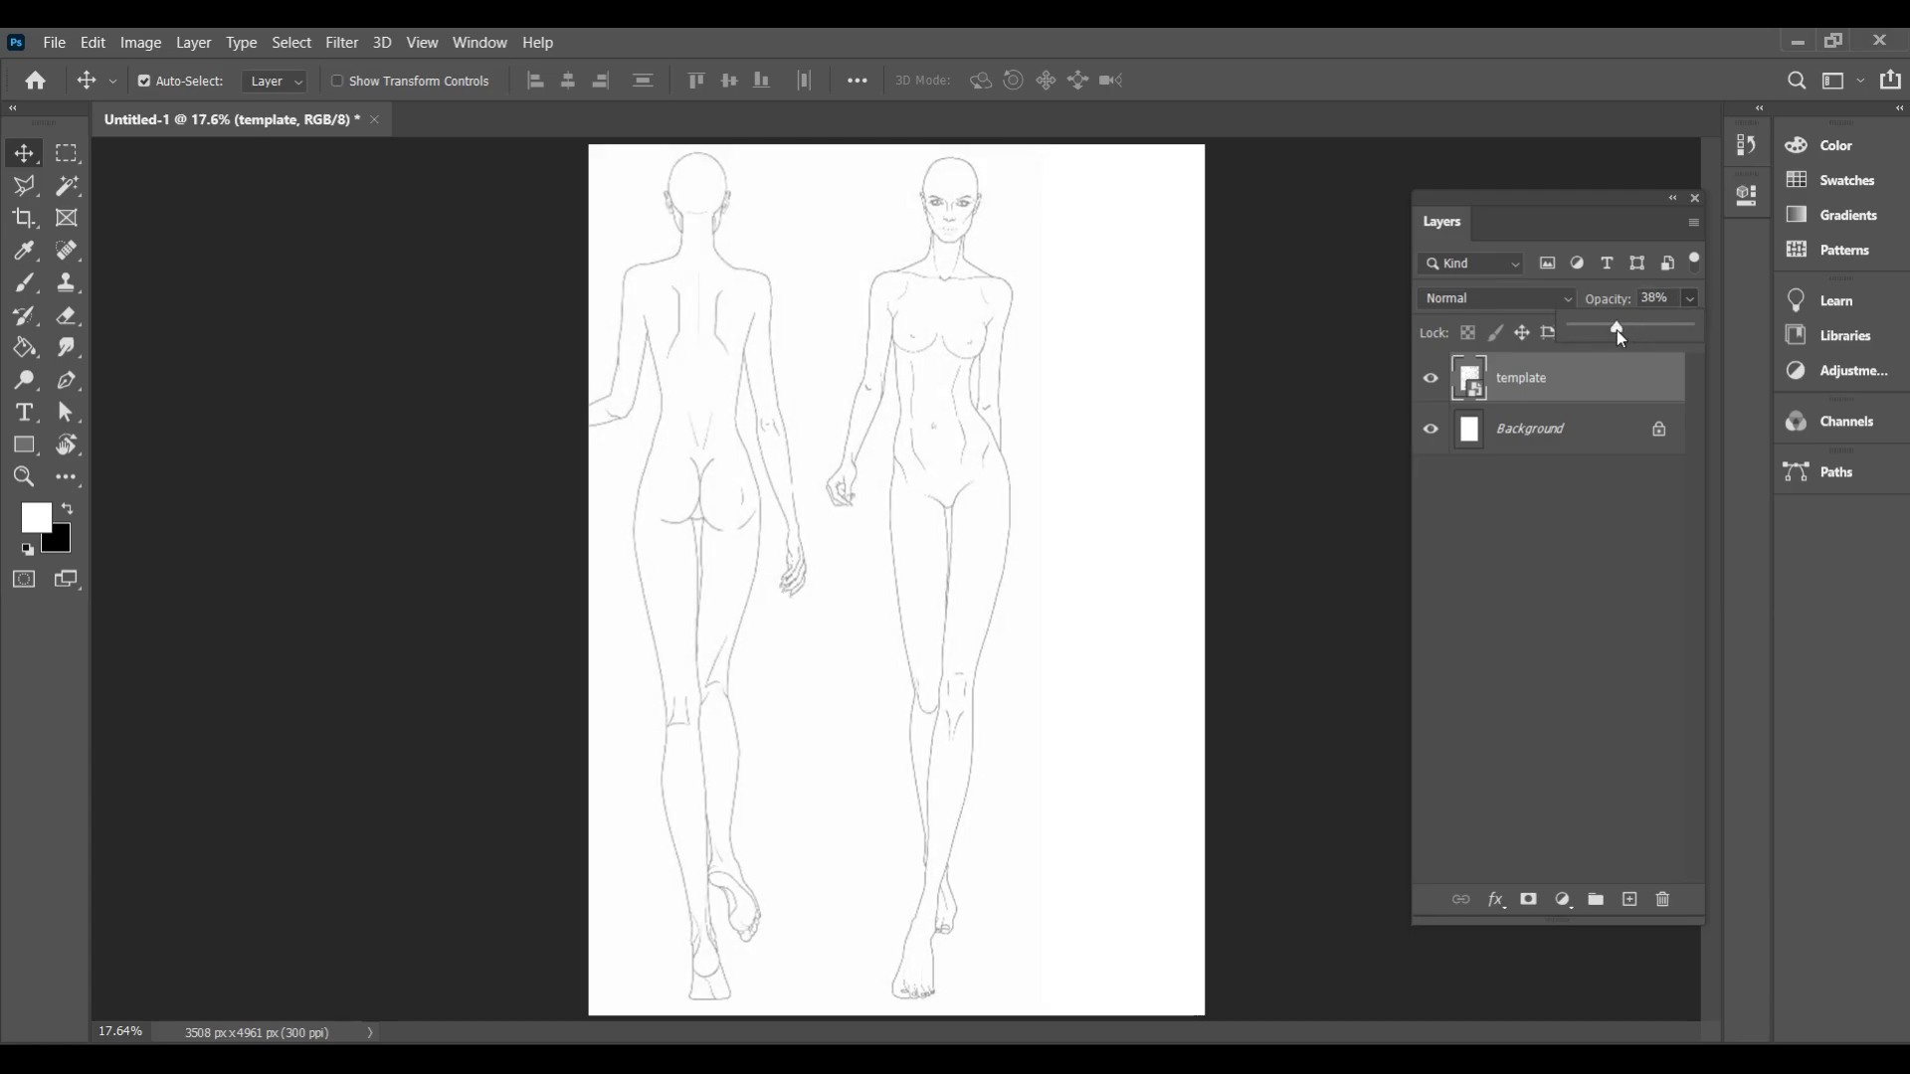
pyautogui.click(1615, 498)
pyautogui.click(1584, 367)
pyautogui.click(1577, 337)
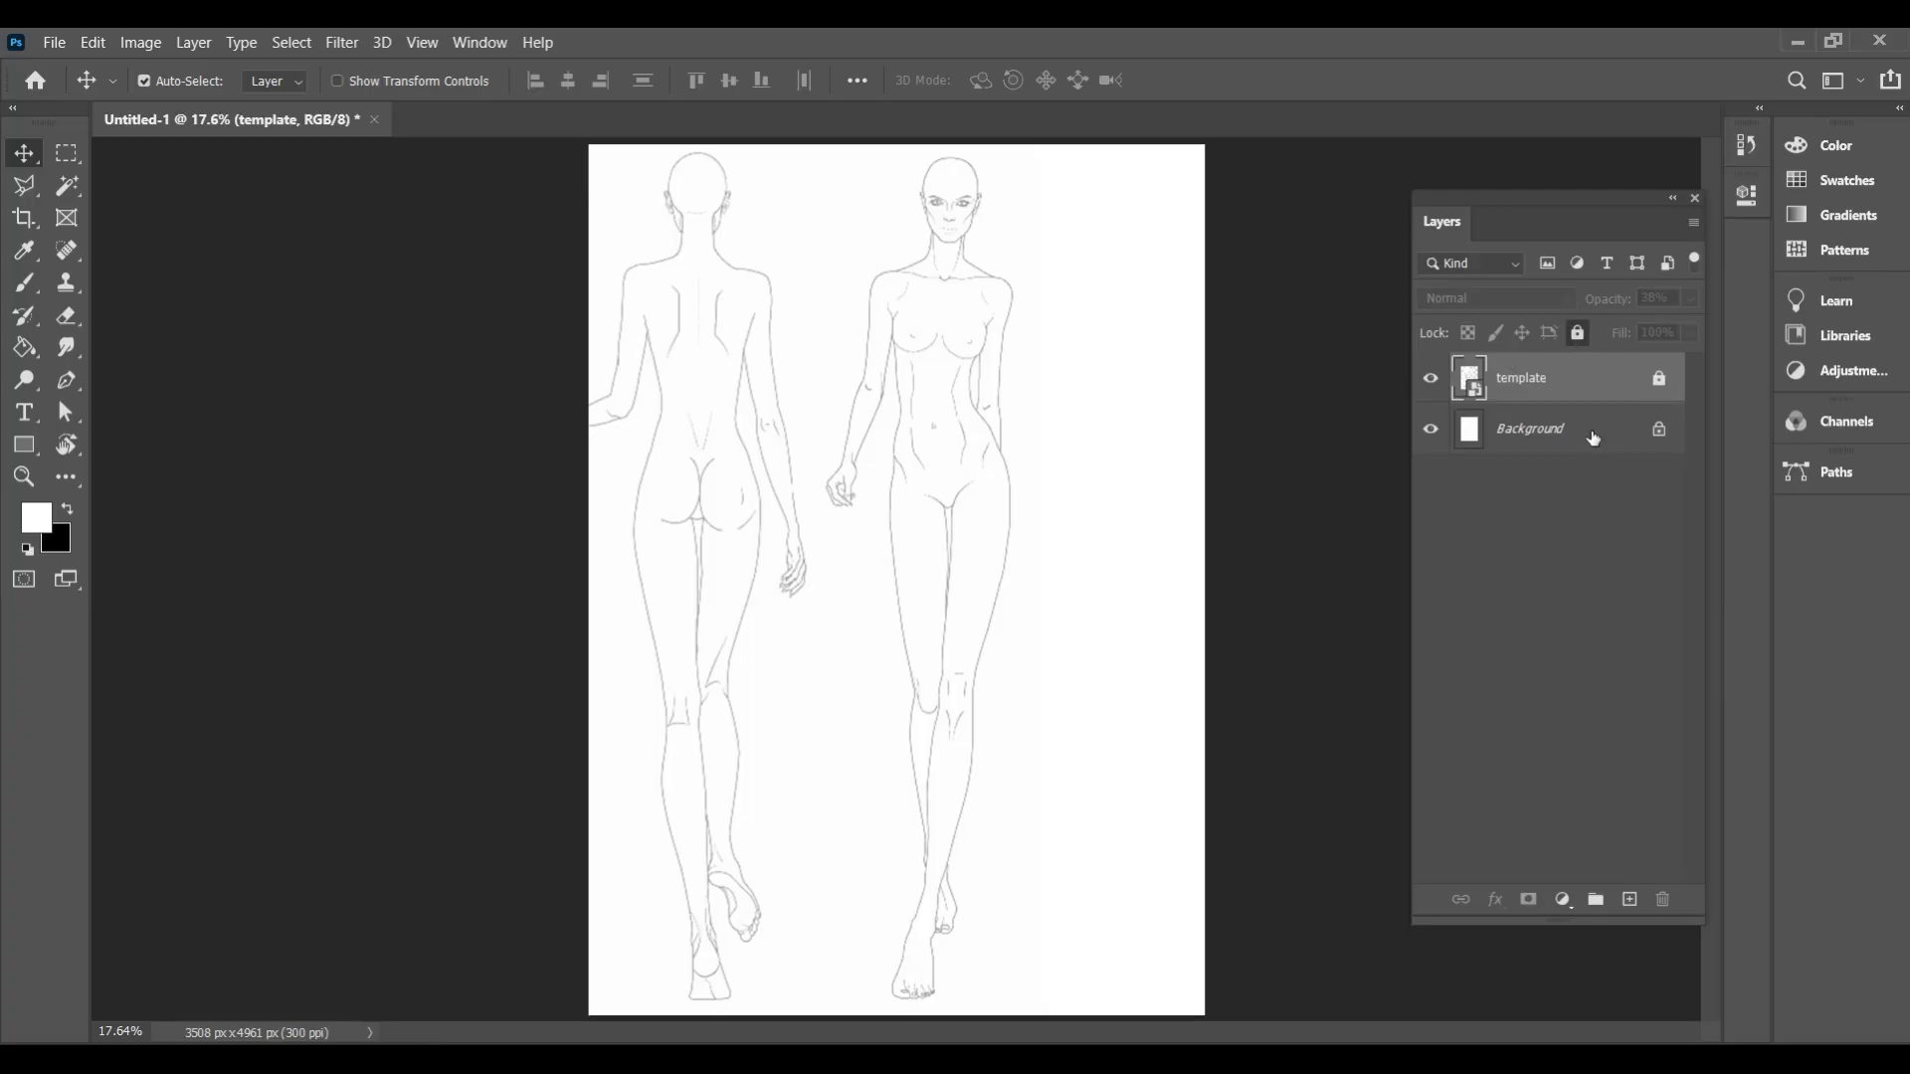
# Create a new layer above the template and name it "body outline"
pyautogui.click(1630, 900)
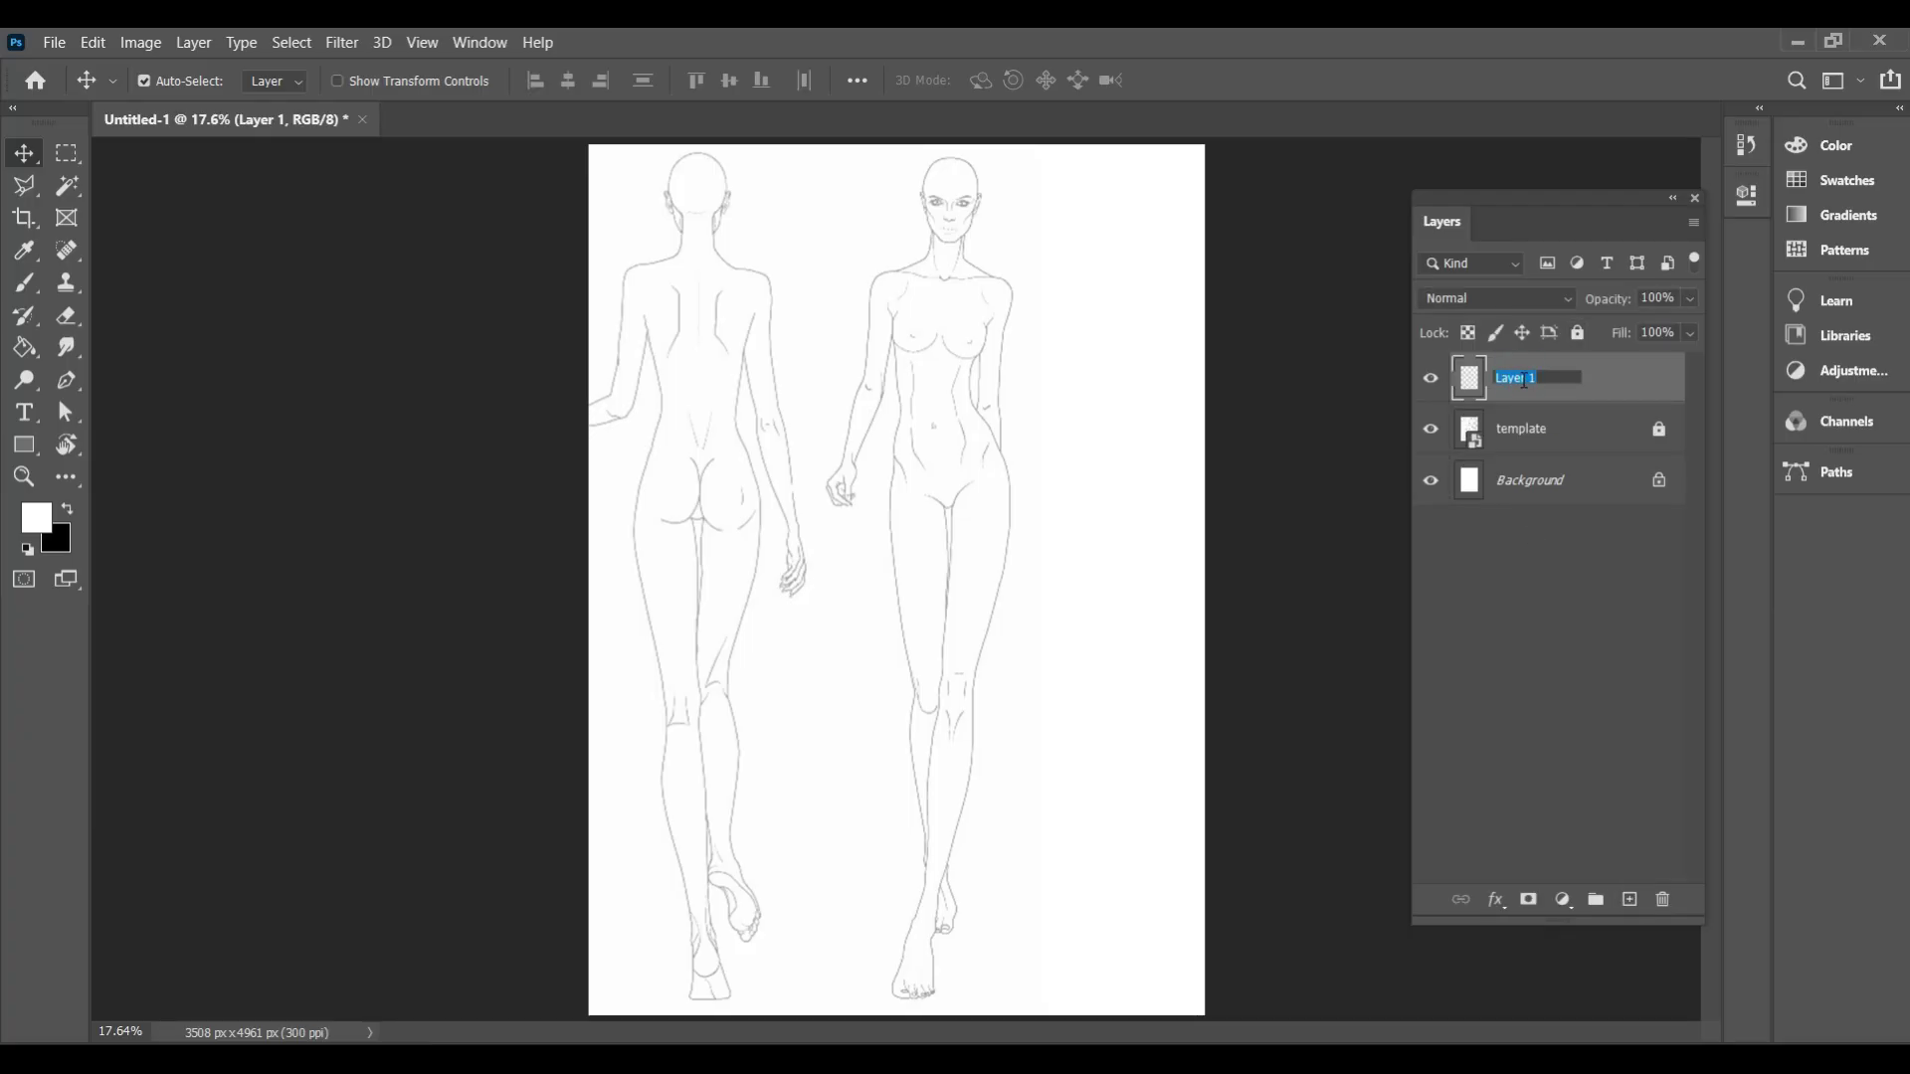
pyautogui.press('BackSpace')
pyautogui.write('body outk')
pyautogui.press('BackSpace')
pyautogui.write('line')
pyautogui.press('Return')
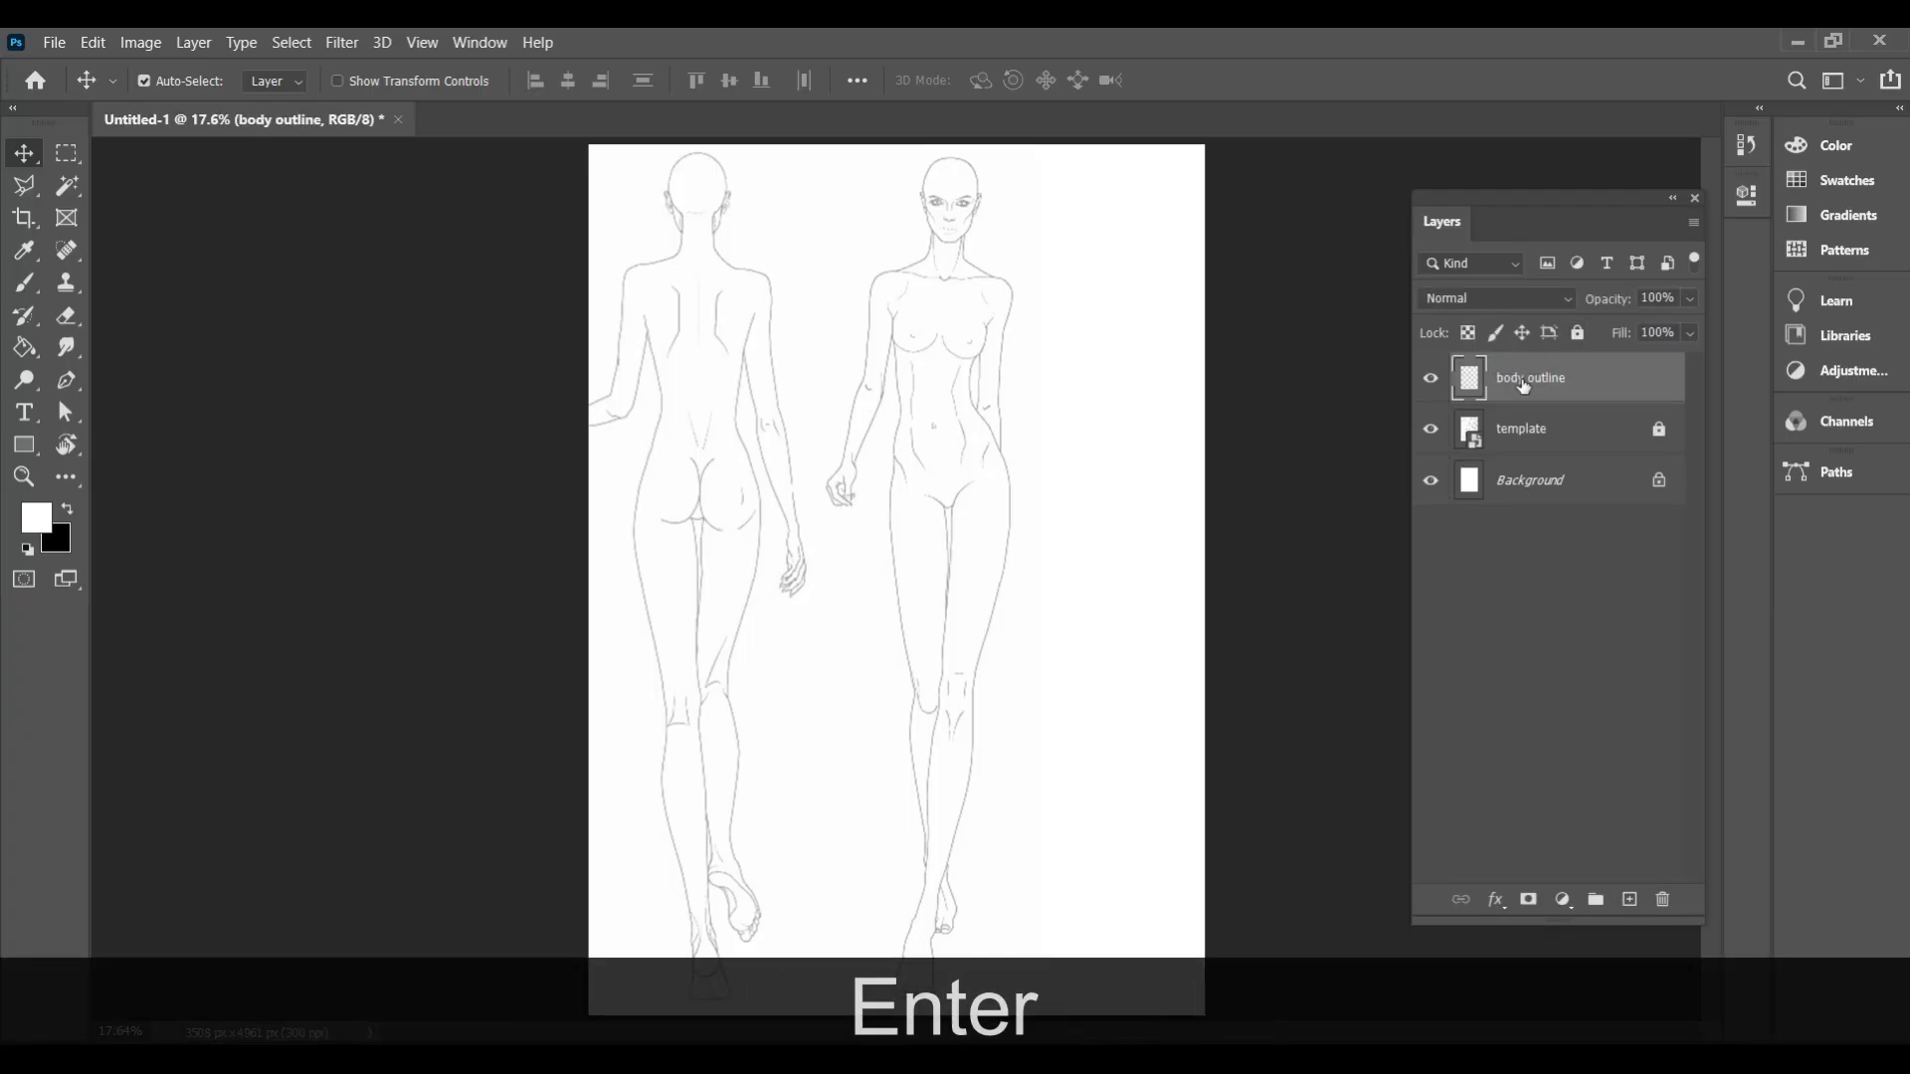
# Trace the front figure's right-side shoulder and outer upper arm as an open Pen tool path in Path mode
pyautogui.click(68, 383)
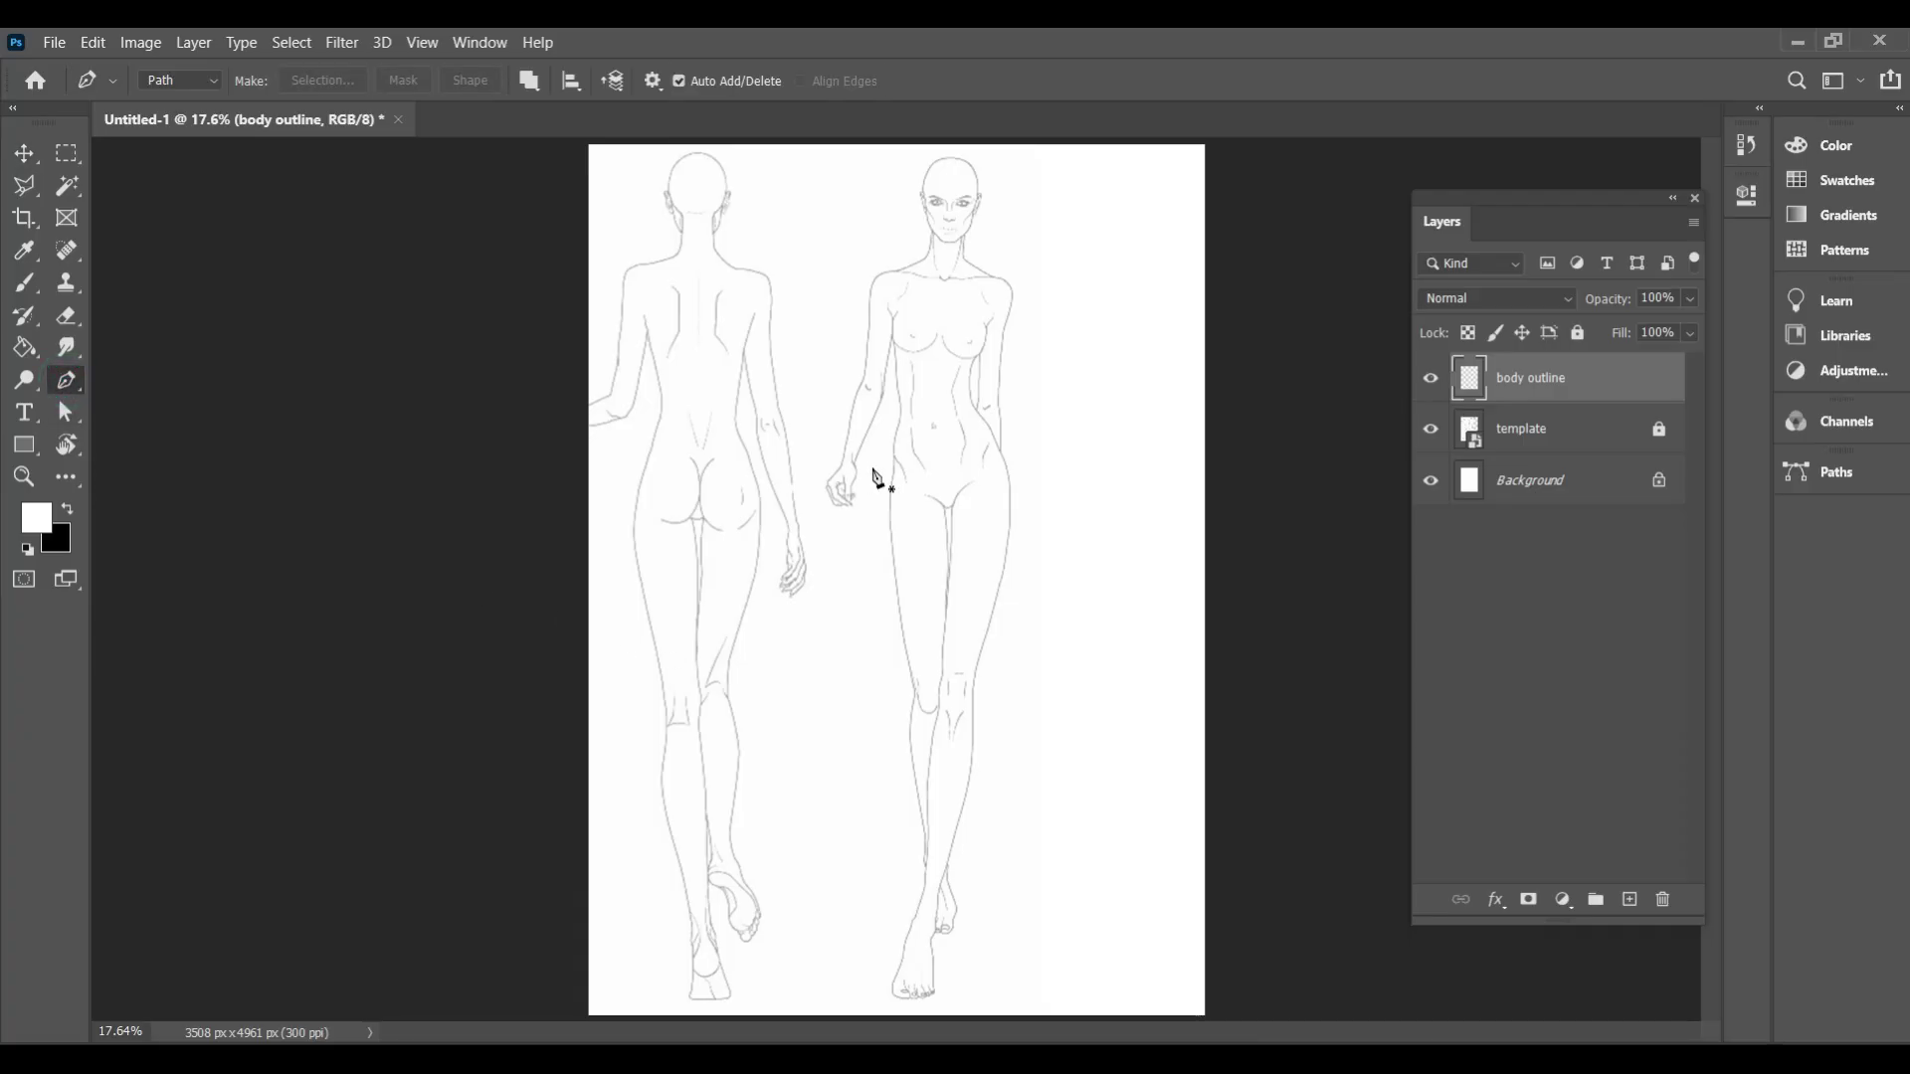
pyautogui.press('p')
pyautogui.scroll(5, 985, 398)
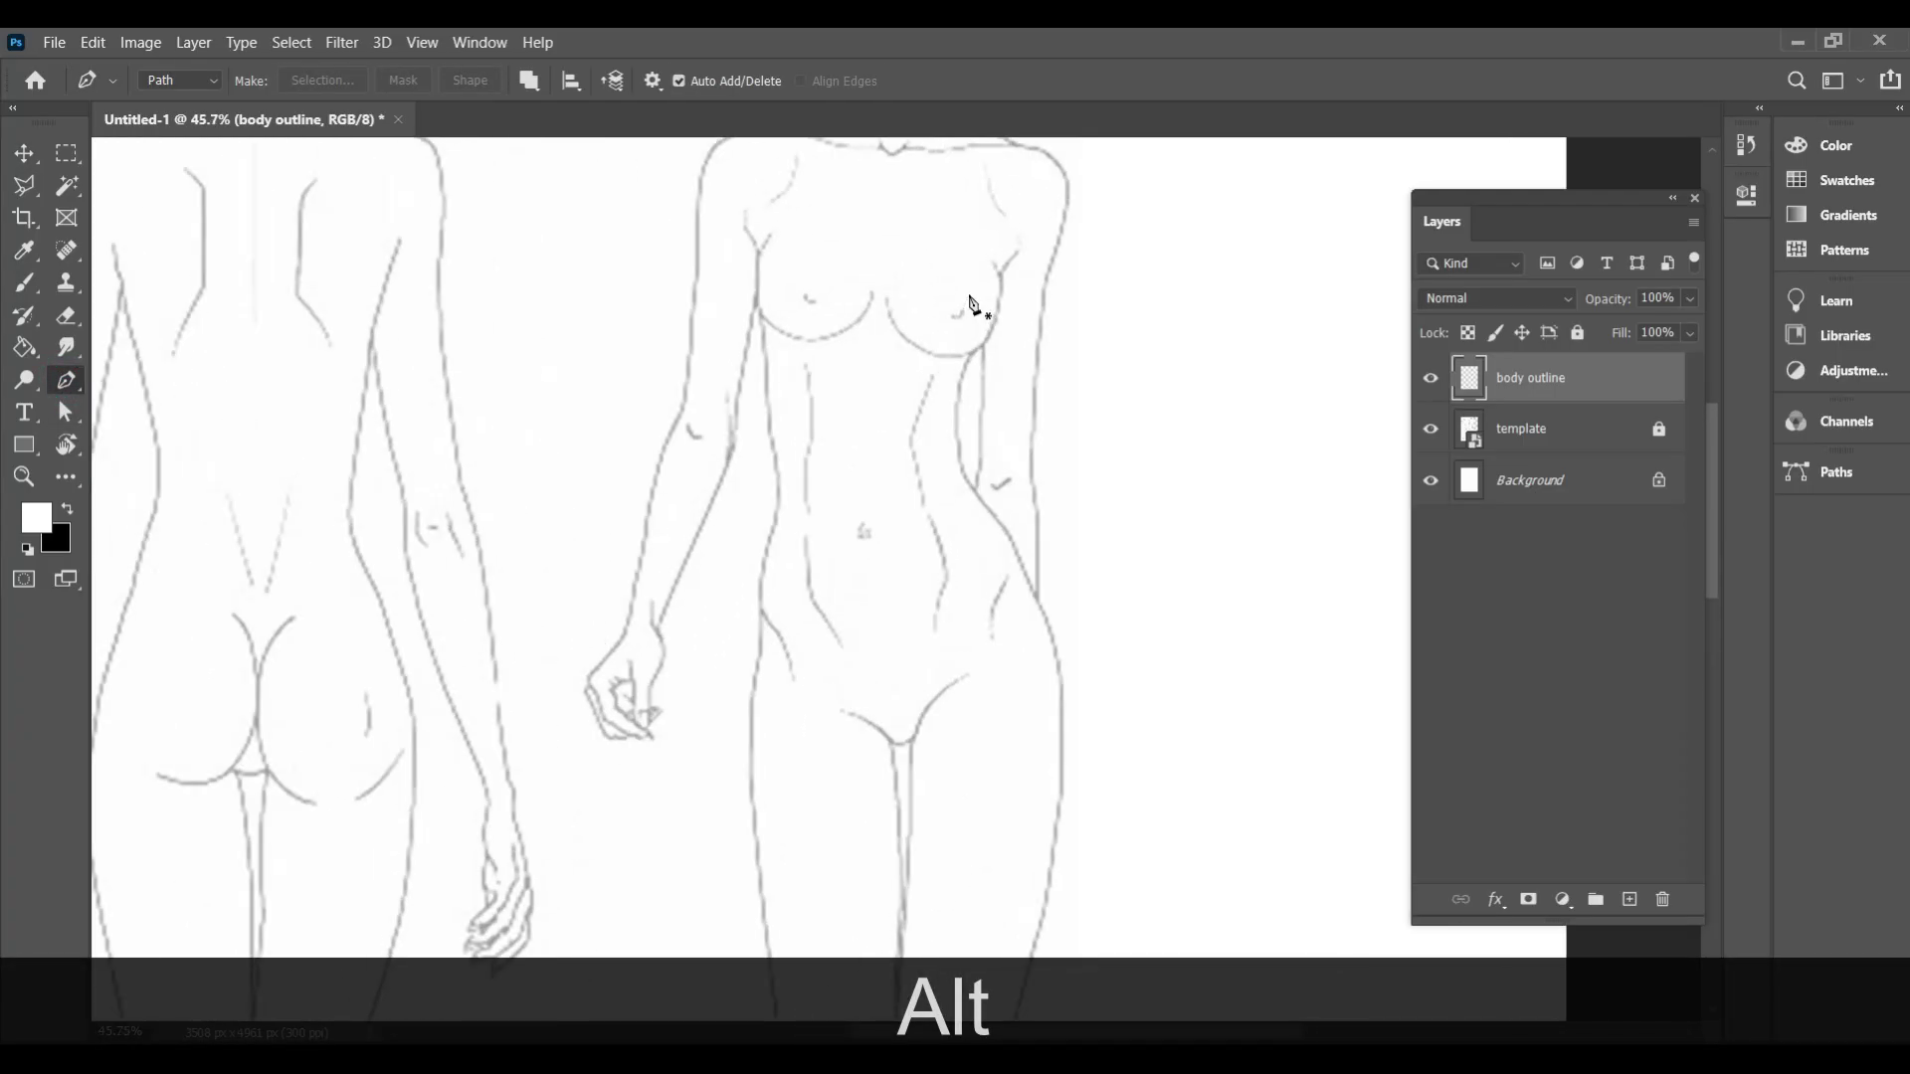
pyautogui.scroll(4, 975, 304)
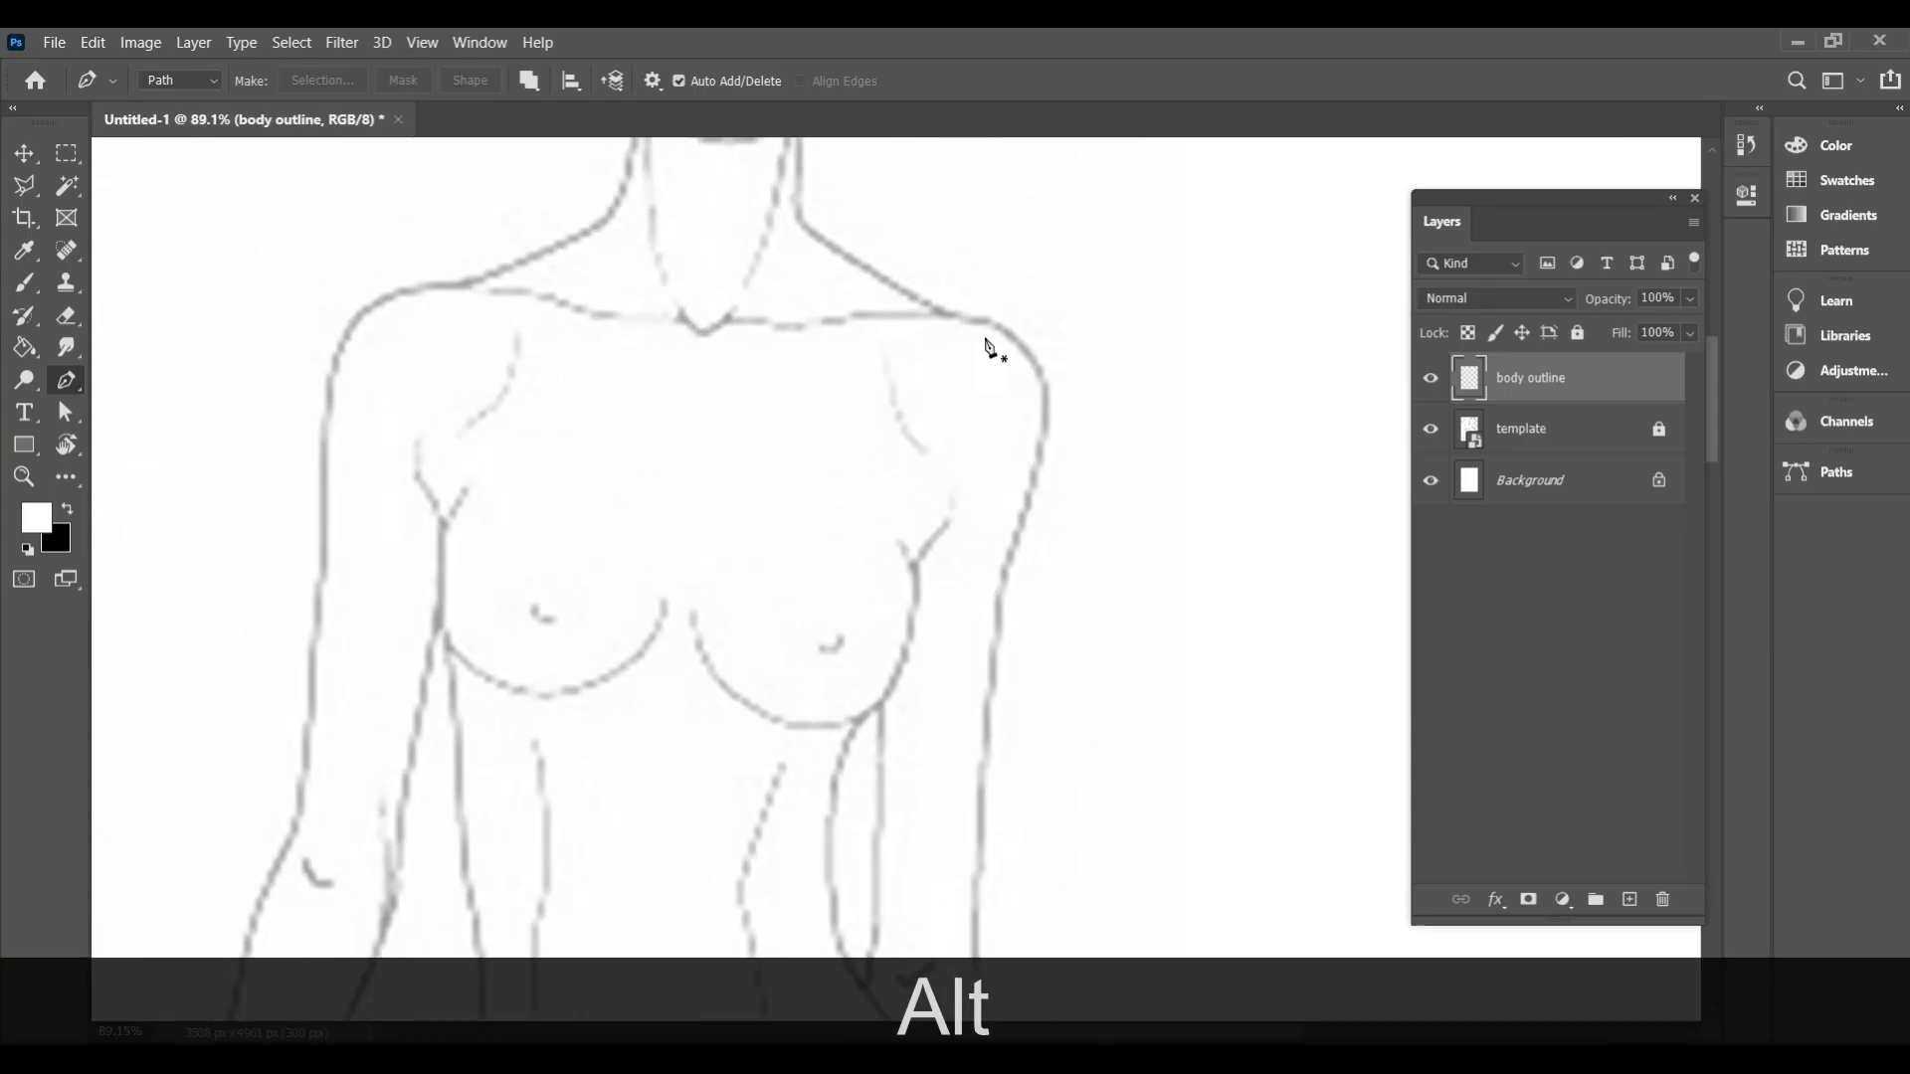
pyautogui.click(963, 319)
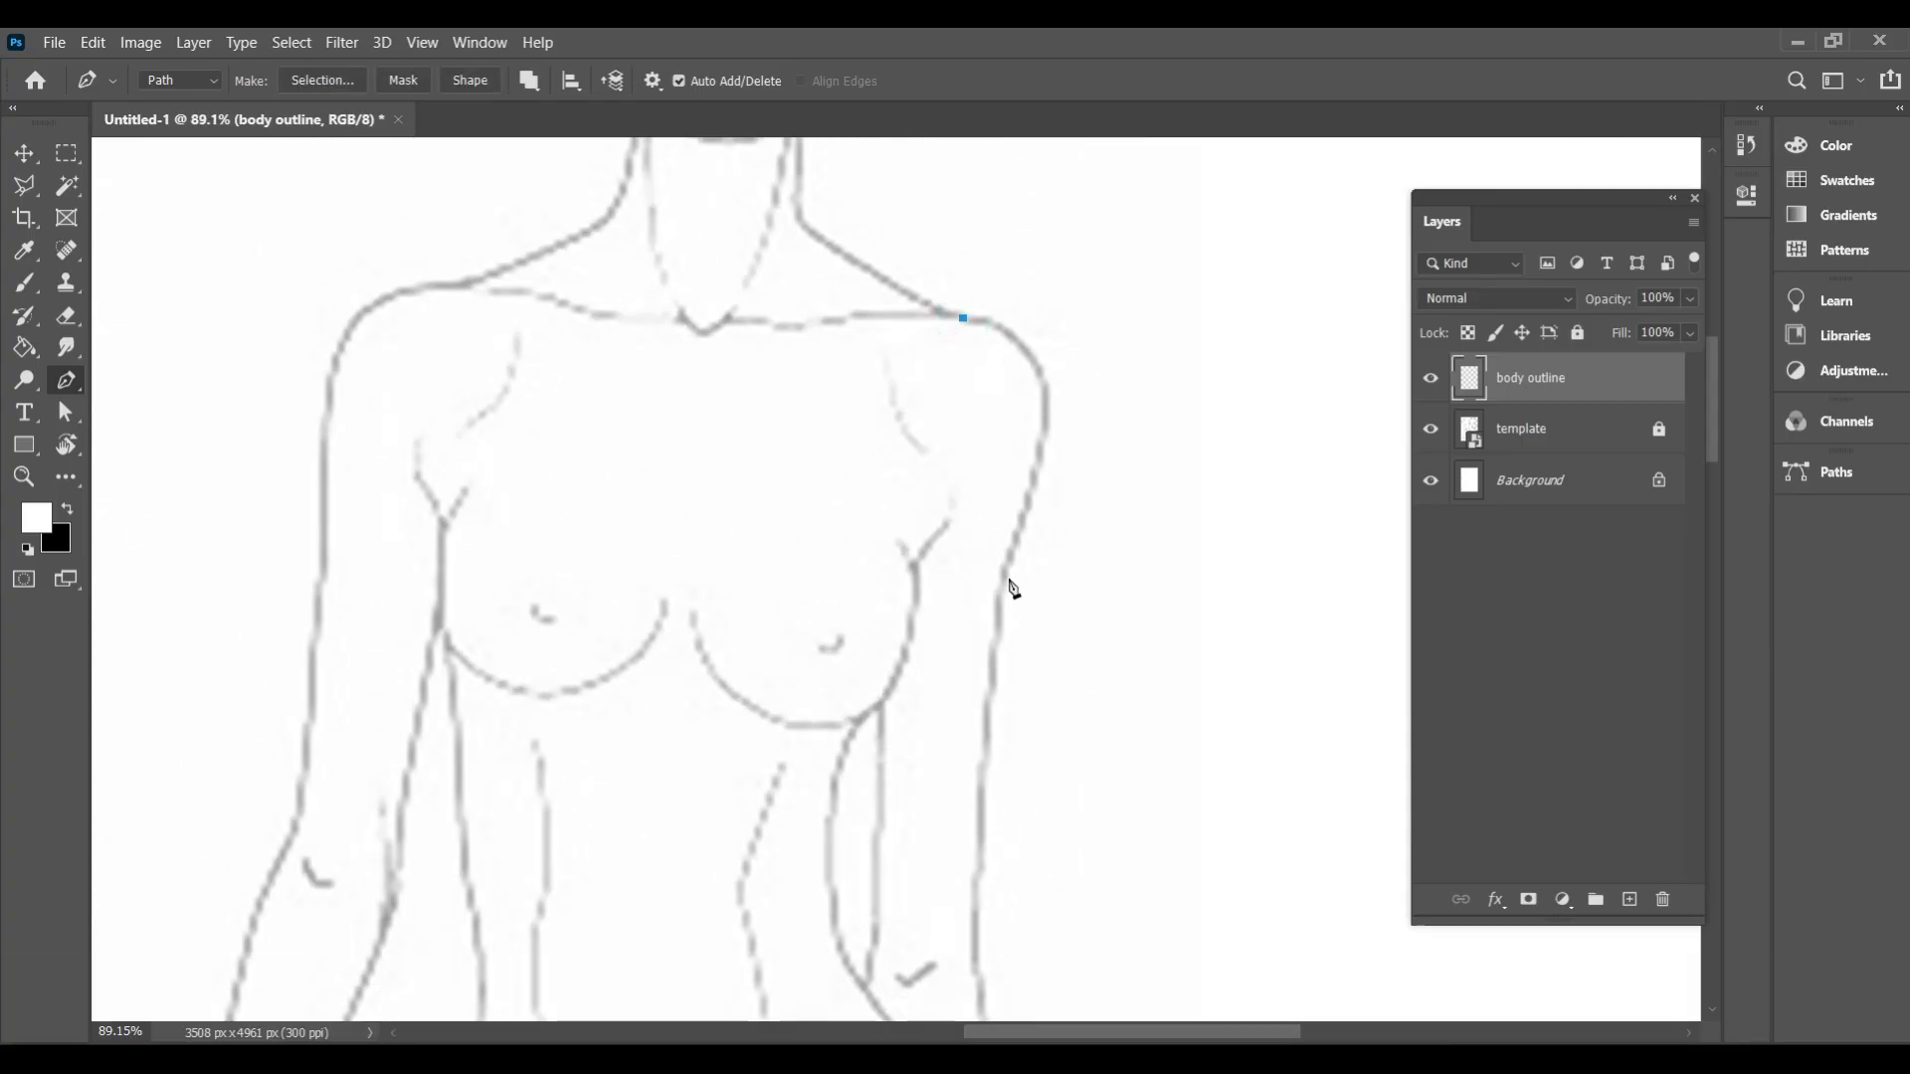
pyautogui.moveTo(1001, 586); pyautogui.dragTo(893, 865)
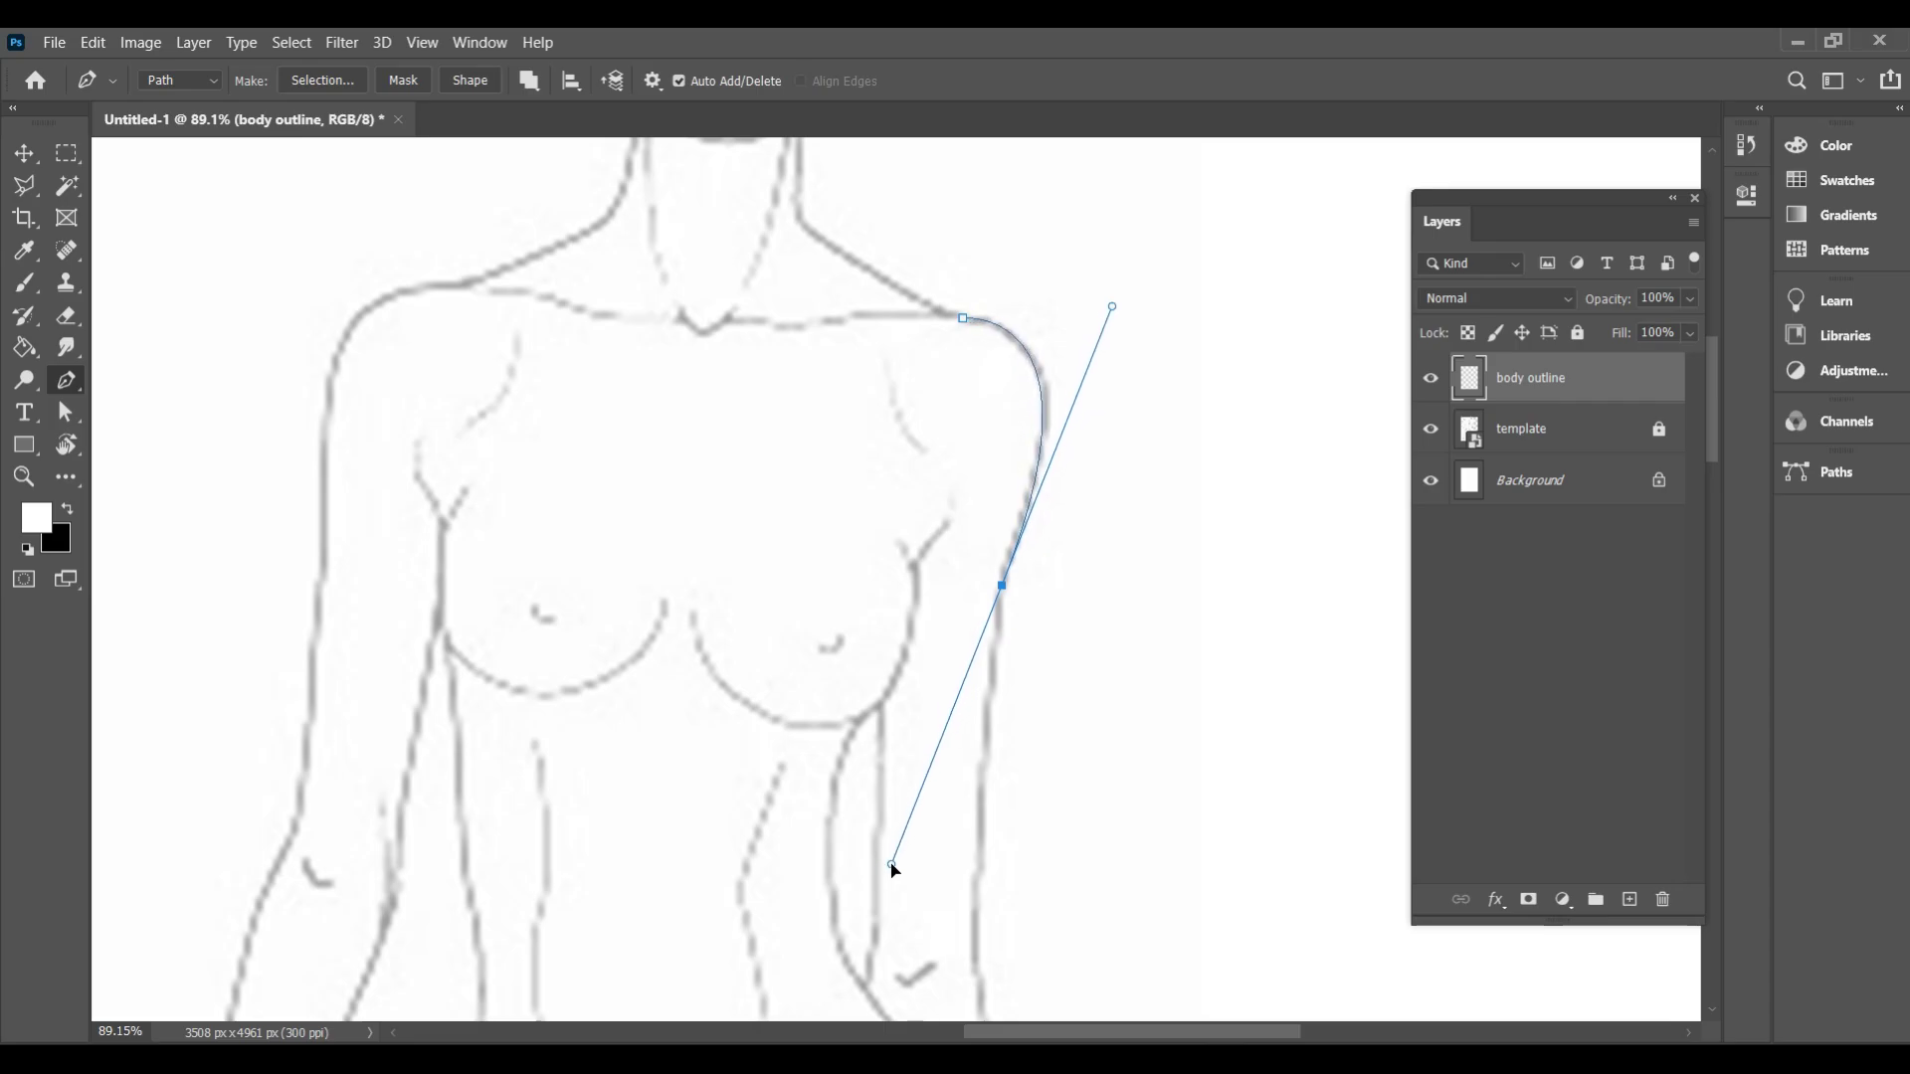
pyautogui.press('alt')
pyautogui.keyDown('alt'); pyautogui.click(1002, 588); pyautogui.keyUp('alt')
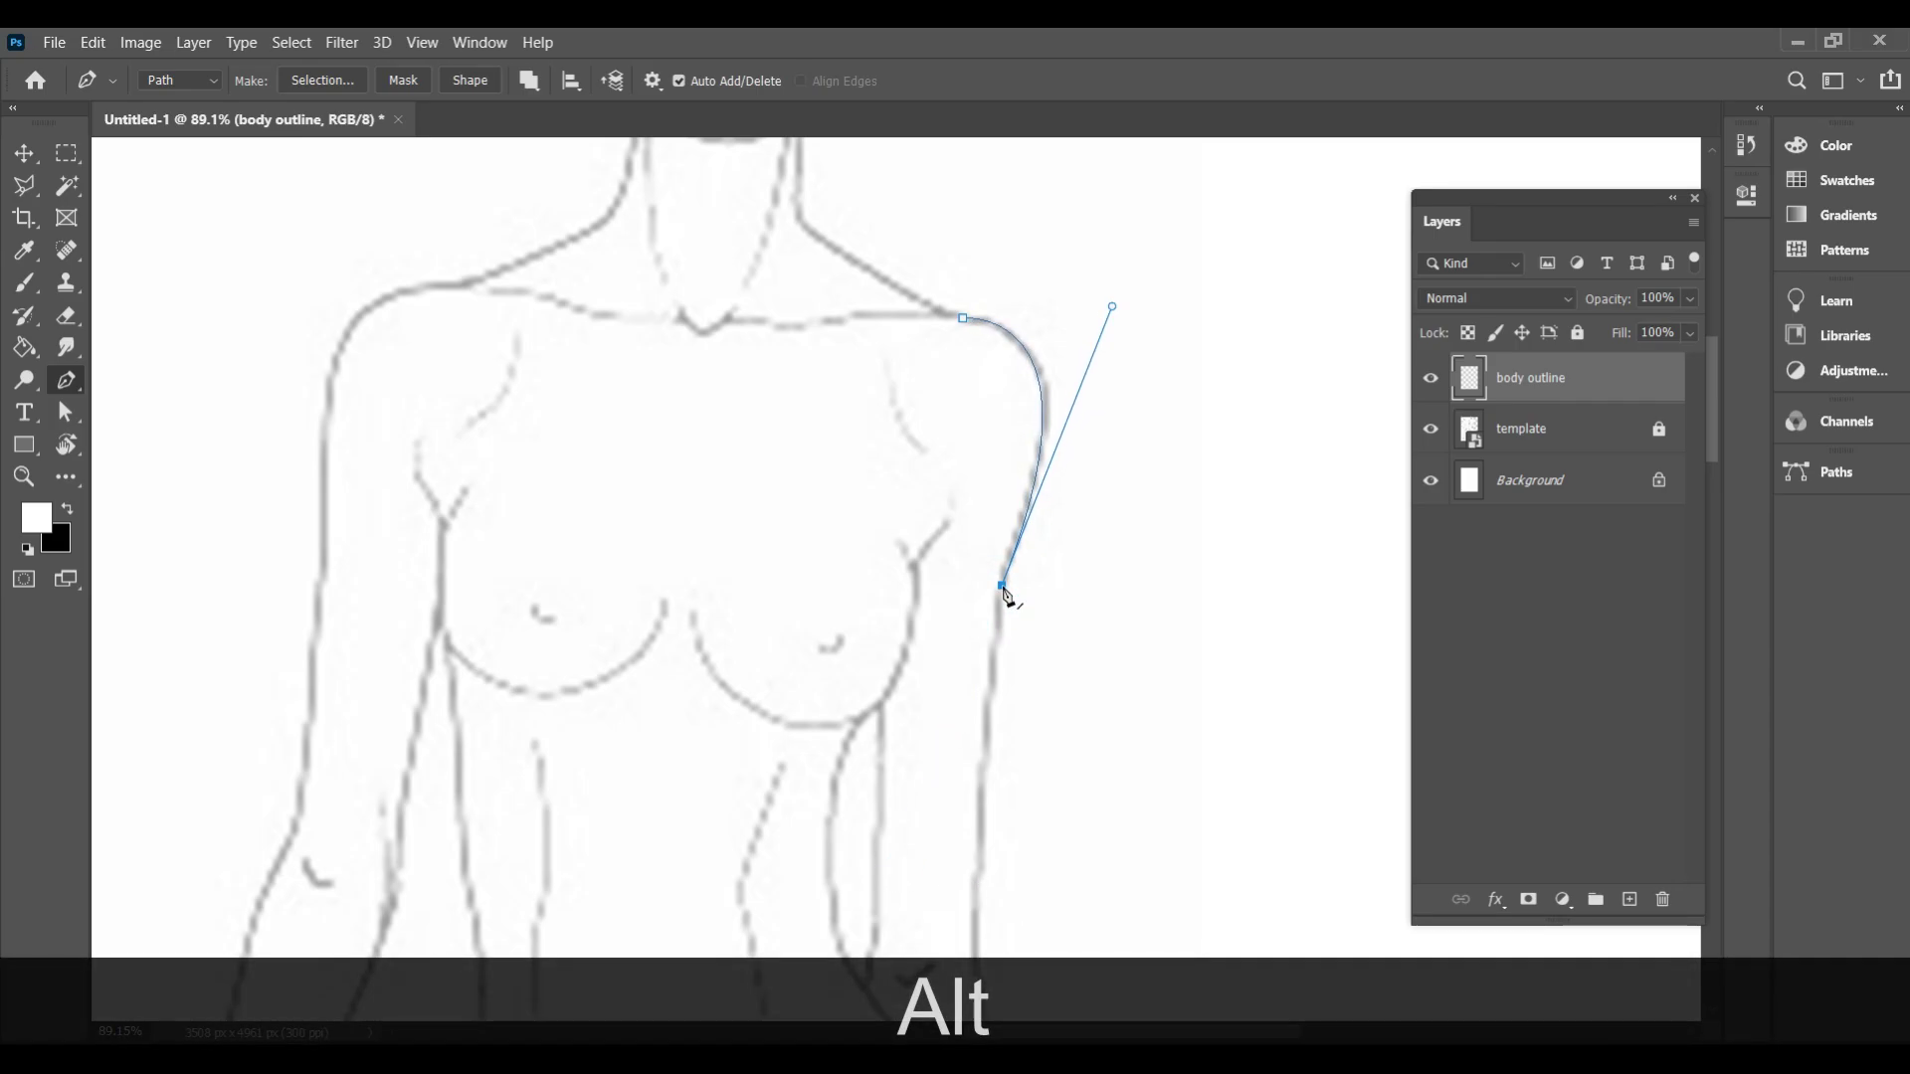
pyautogui.click(975, 936)
pyautogui.scroll(-1, 978, 980)
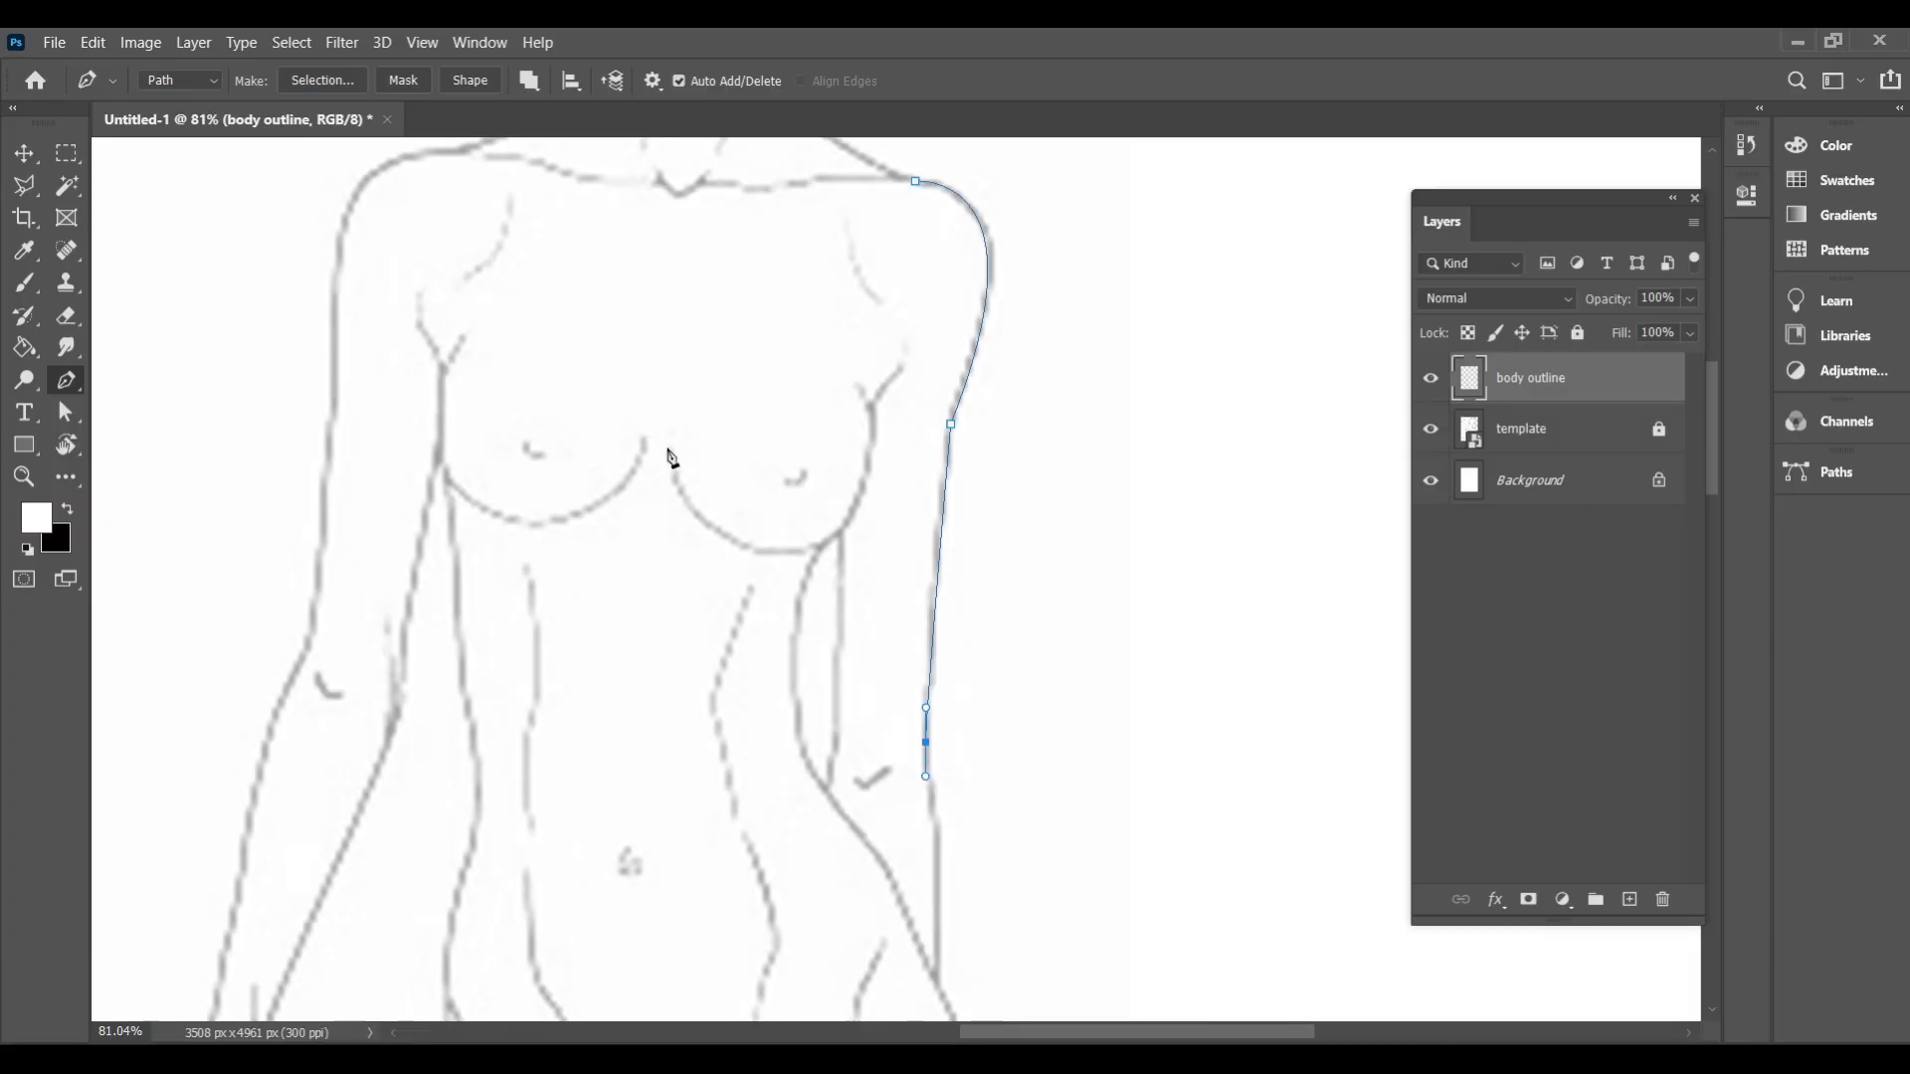
pyautogui.click(667, 450)
pyautogui.hotkey('ctrl', 'z')
pyautogui.press('Escape')
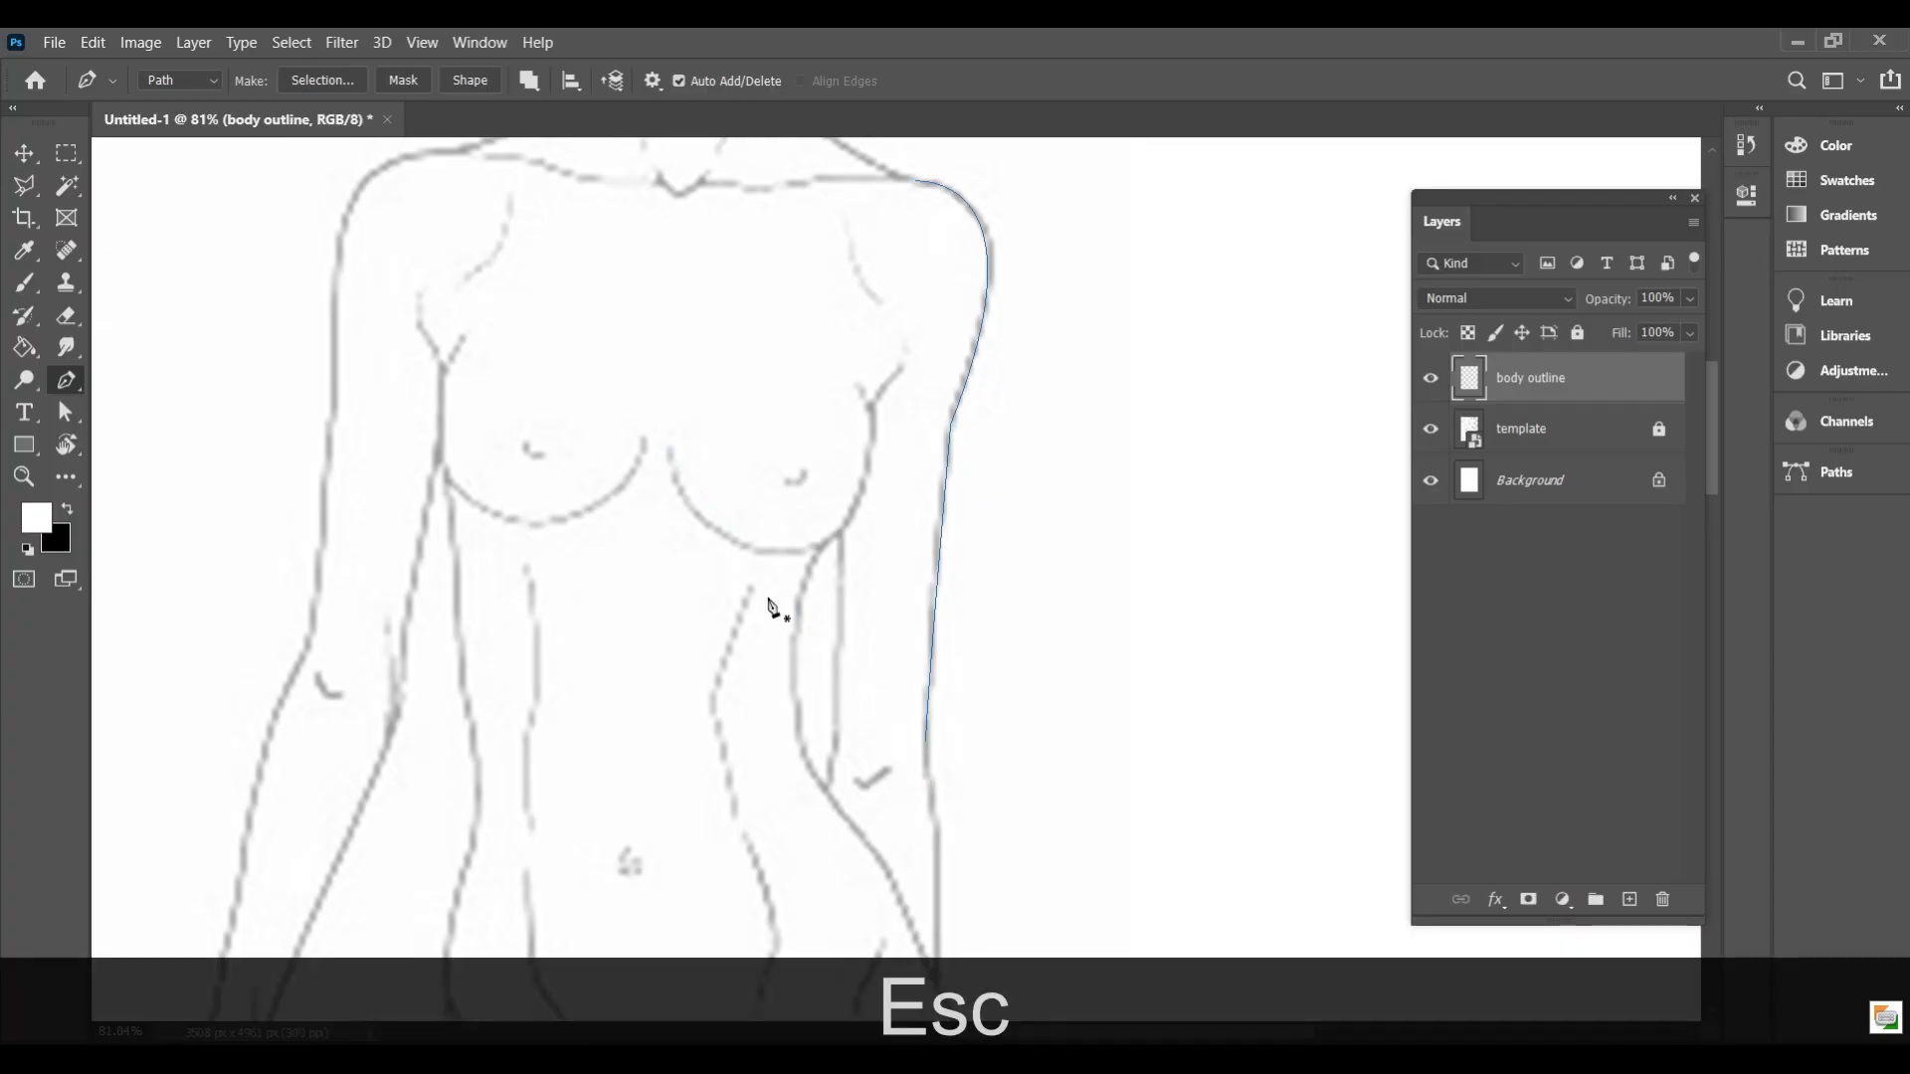
# Trace the front figure's right-side breast curve and the face contour from the ear around the chin with the Pen tool
pyautogui.click(670, 450)
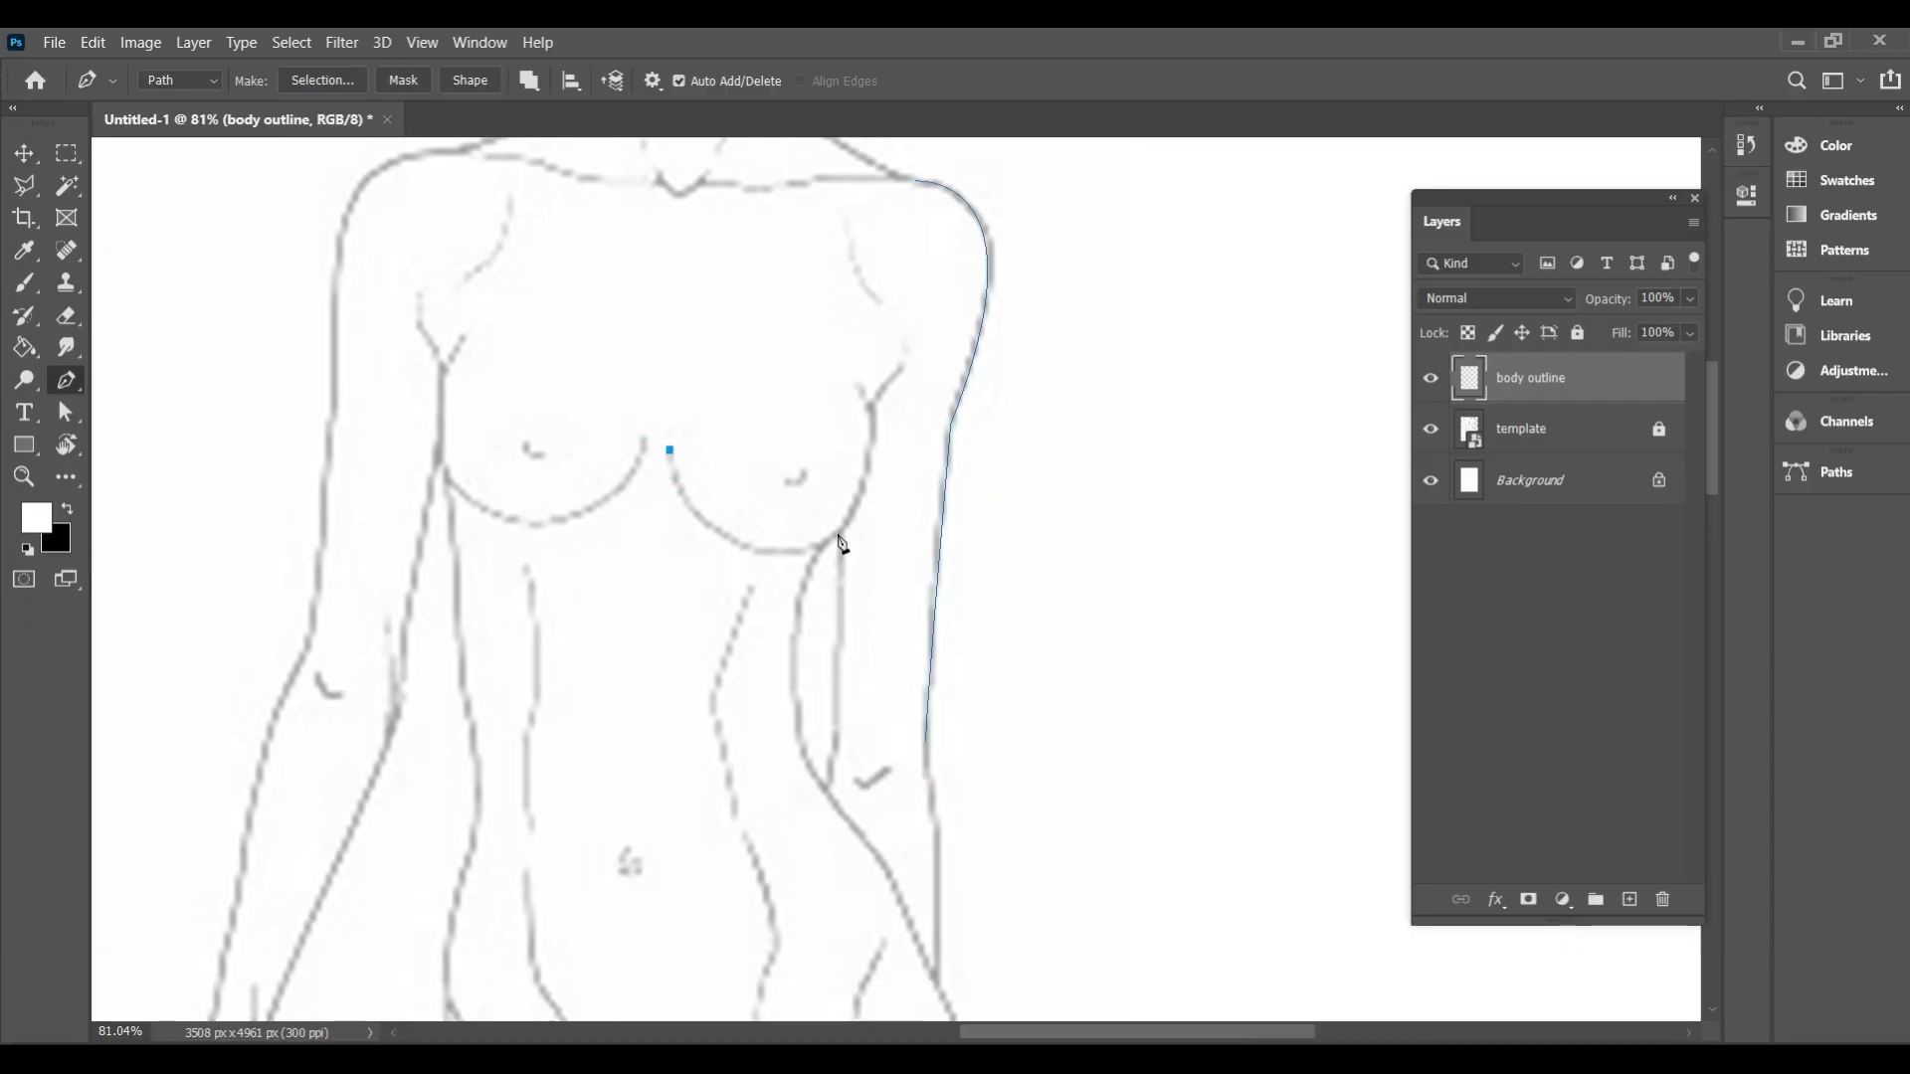
pyautogui.moveTo(838, 535); pyautogui.dragTo(951, 460)
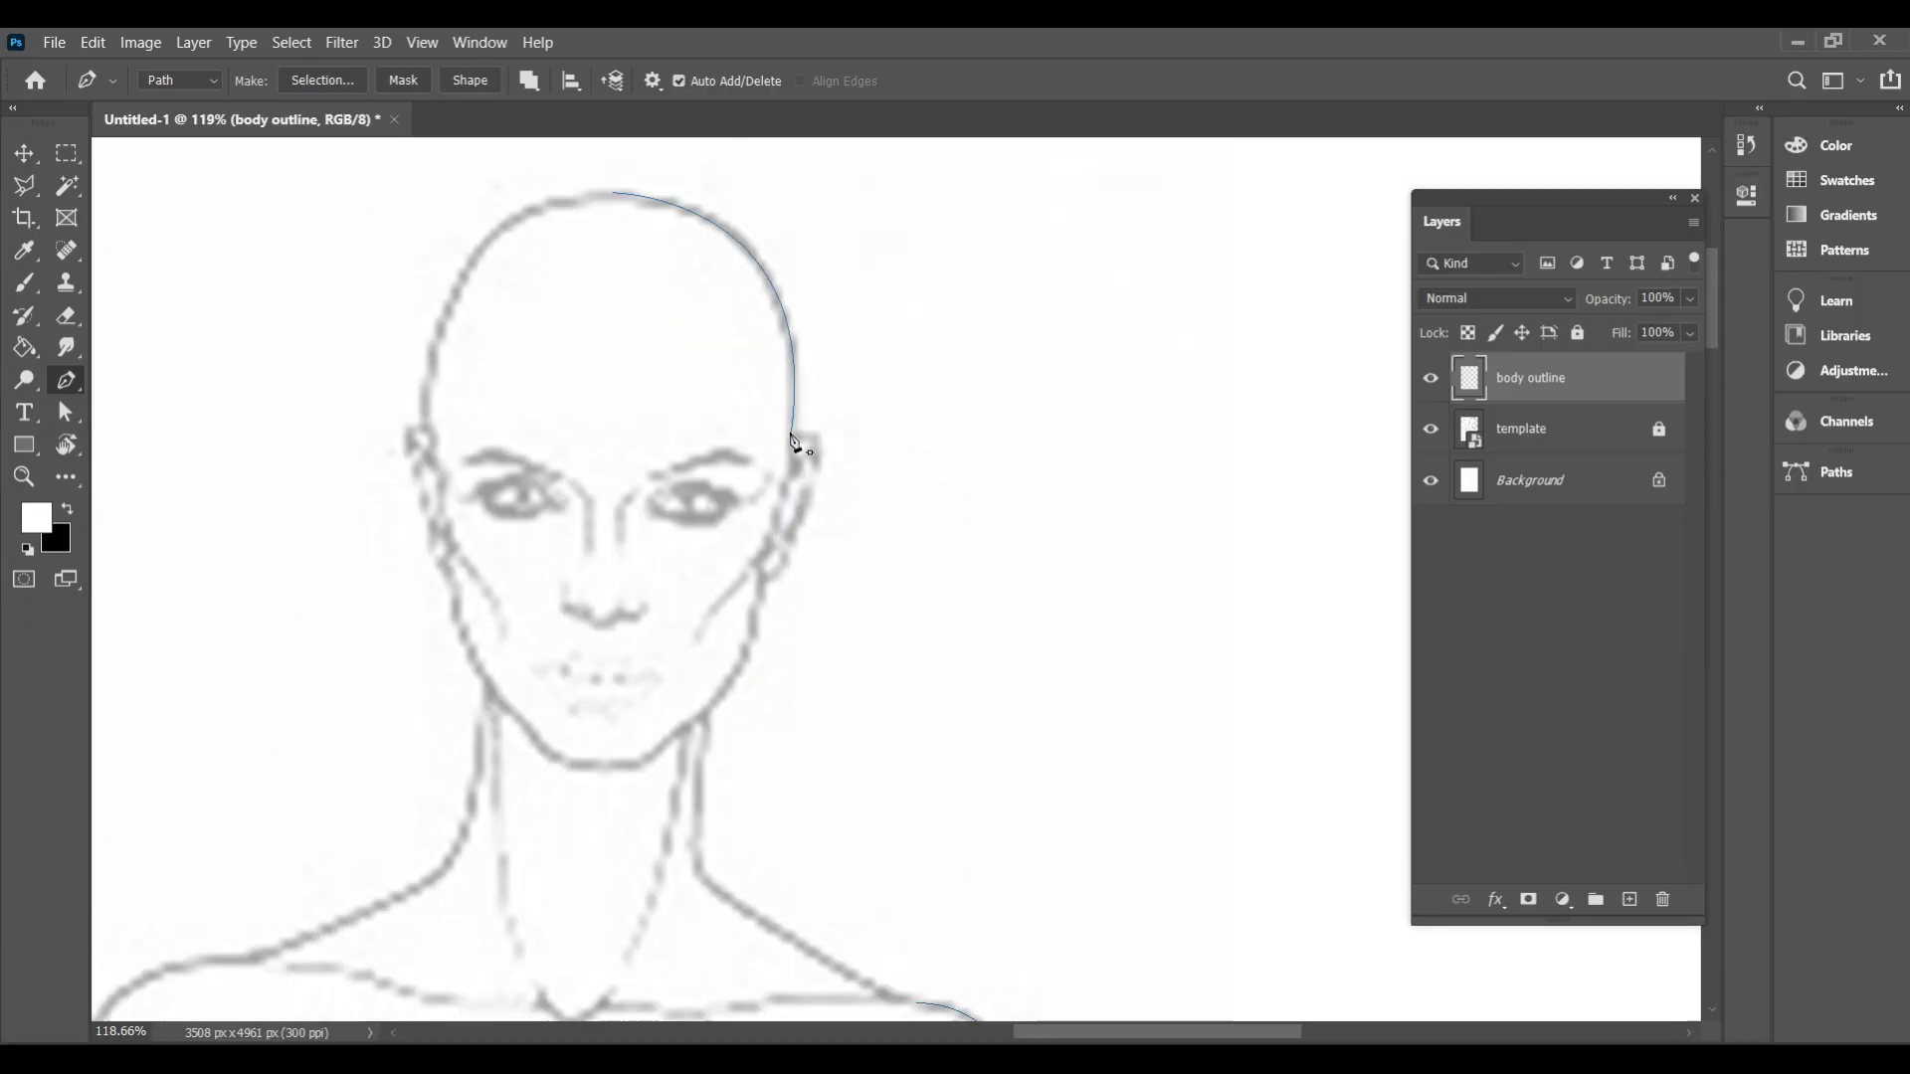
pyautogui.moveTo(745, 649); pyautogui.dragTo(752, 706)
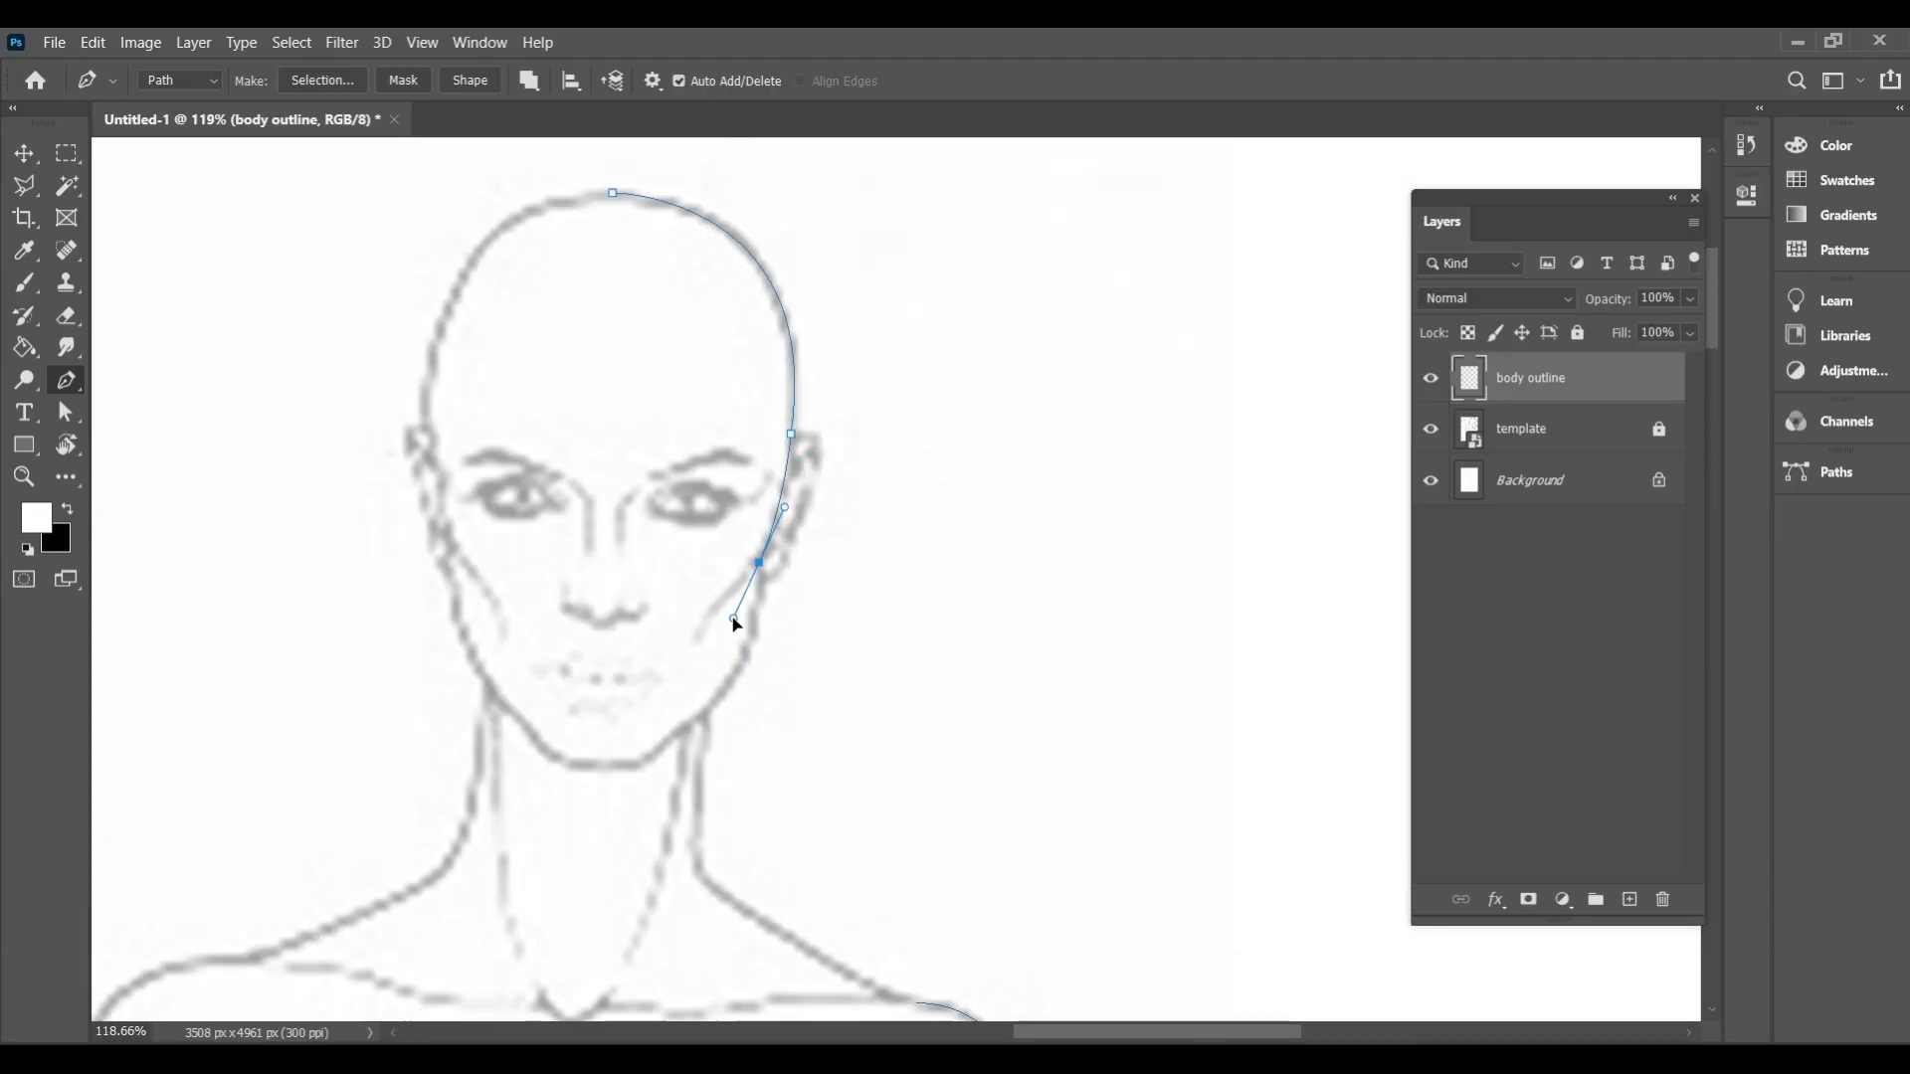
pyautogui.click(735, 673)
pyautogui.click(642, 763)
pyautogui.click(548, 753)
pyautogui.click(502, 703)
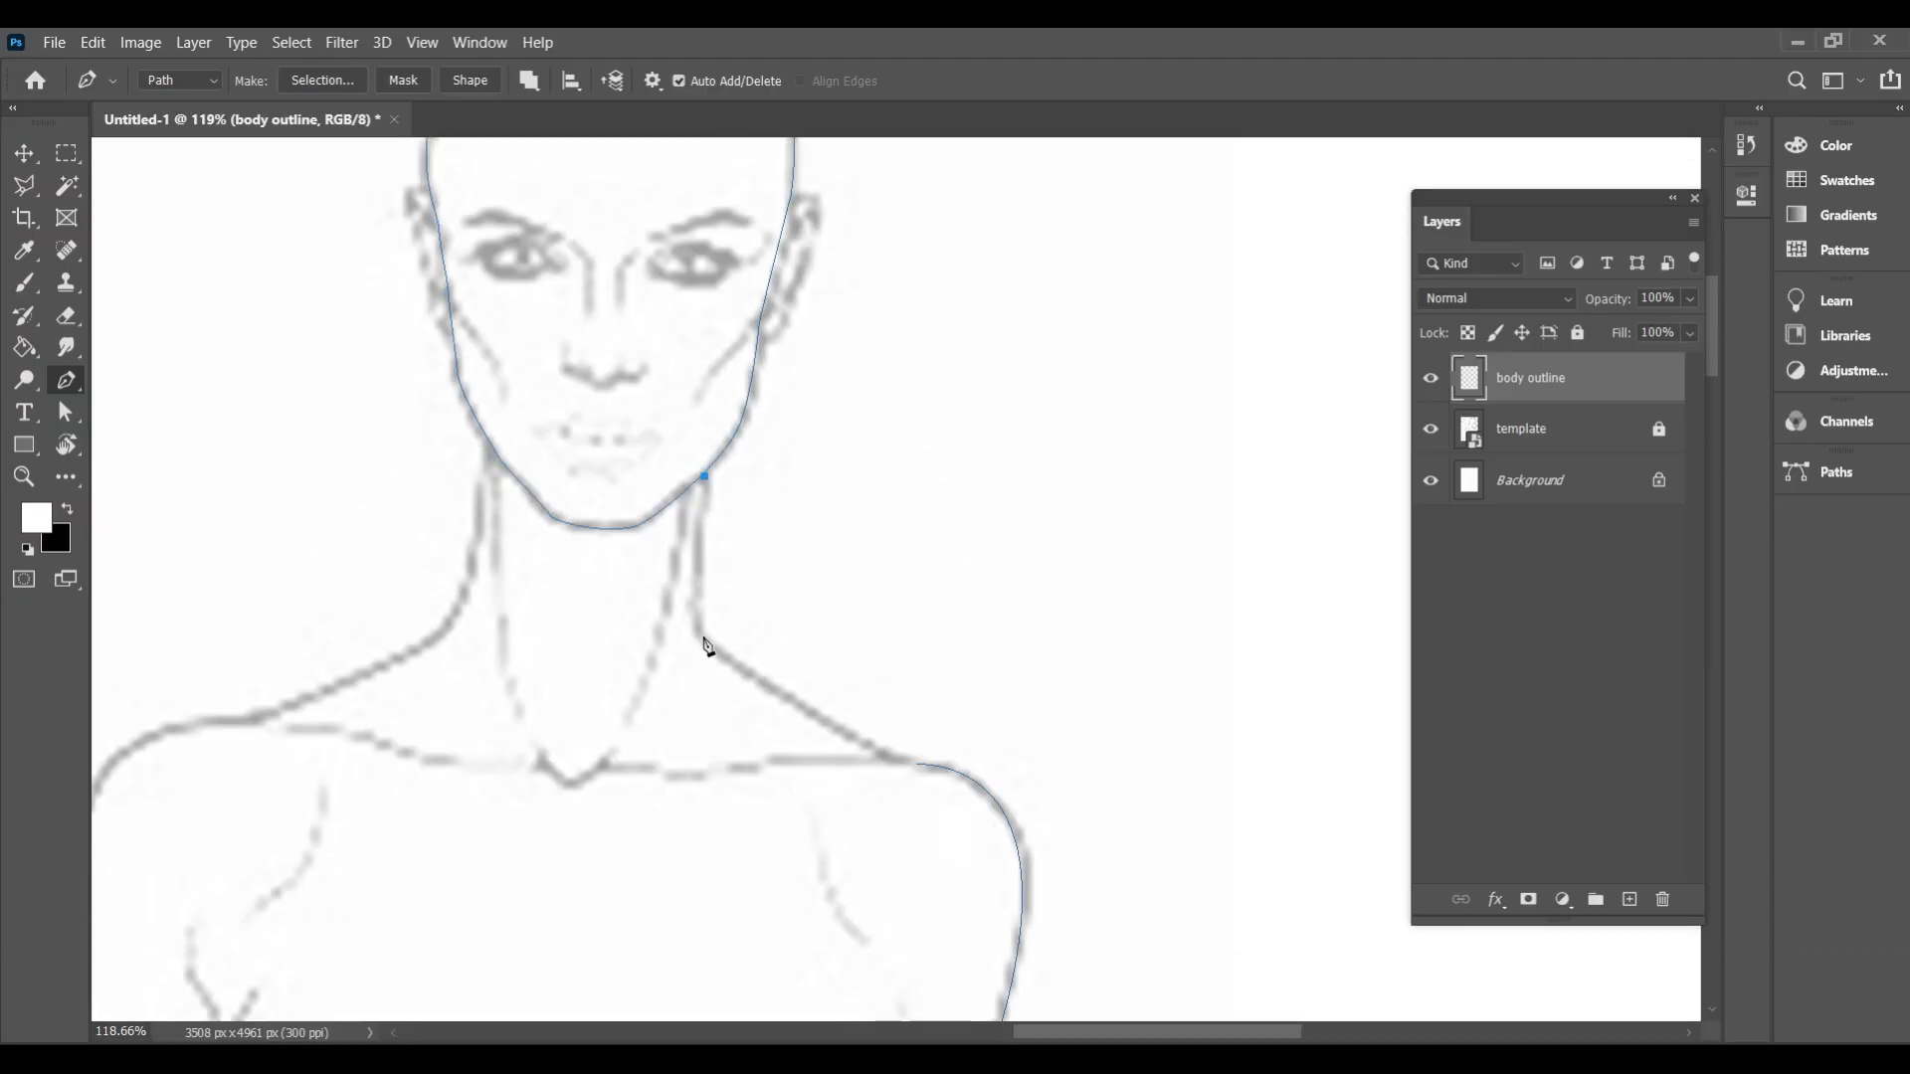
# Trace the right-side inner arm line and continue the body contour down the leg, undoing a misplaced anchor
pyautogui.click(804, 467)
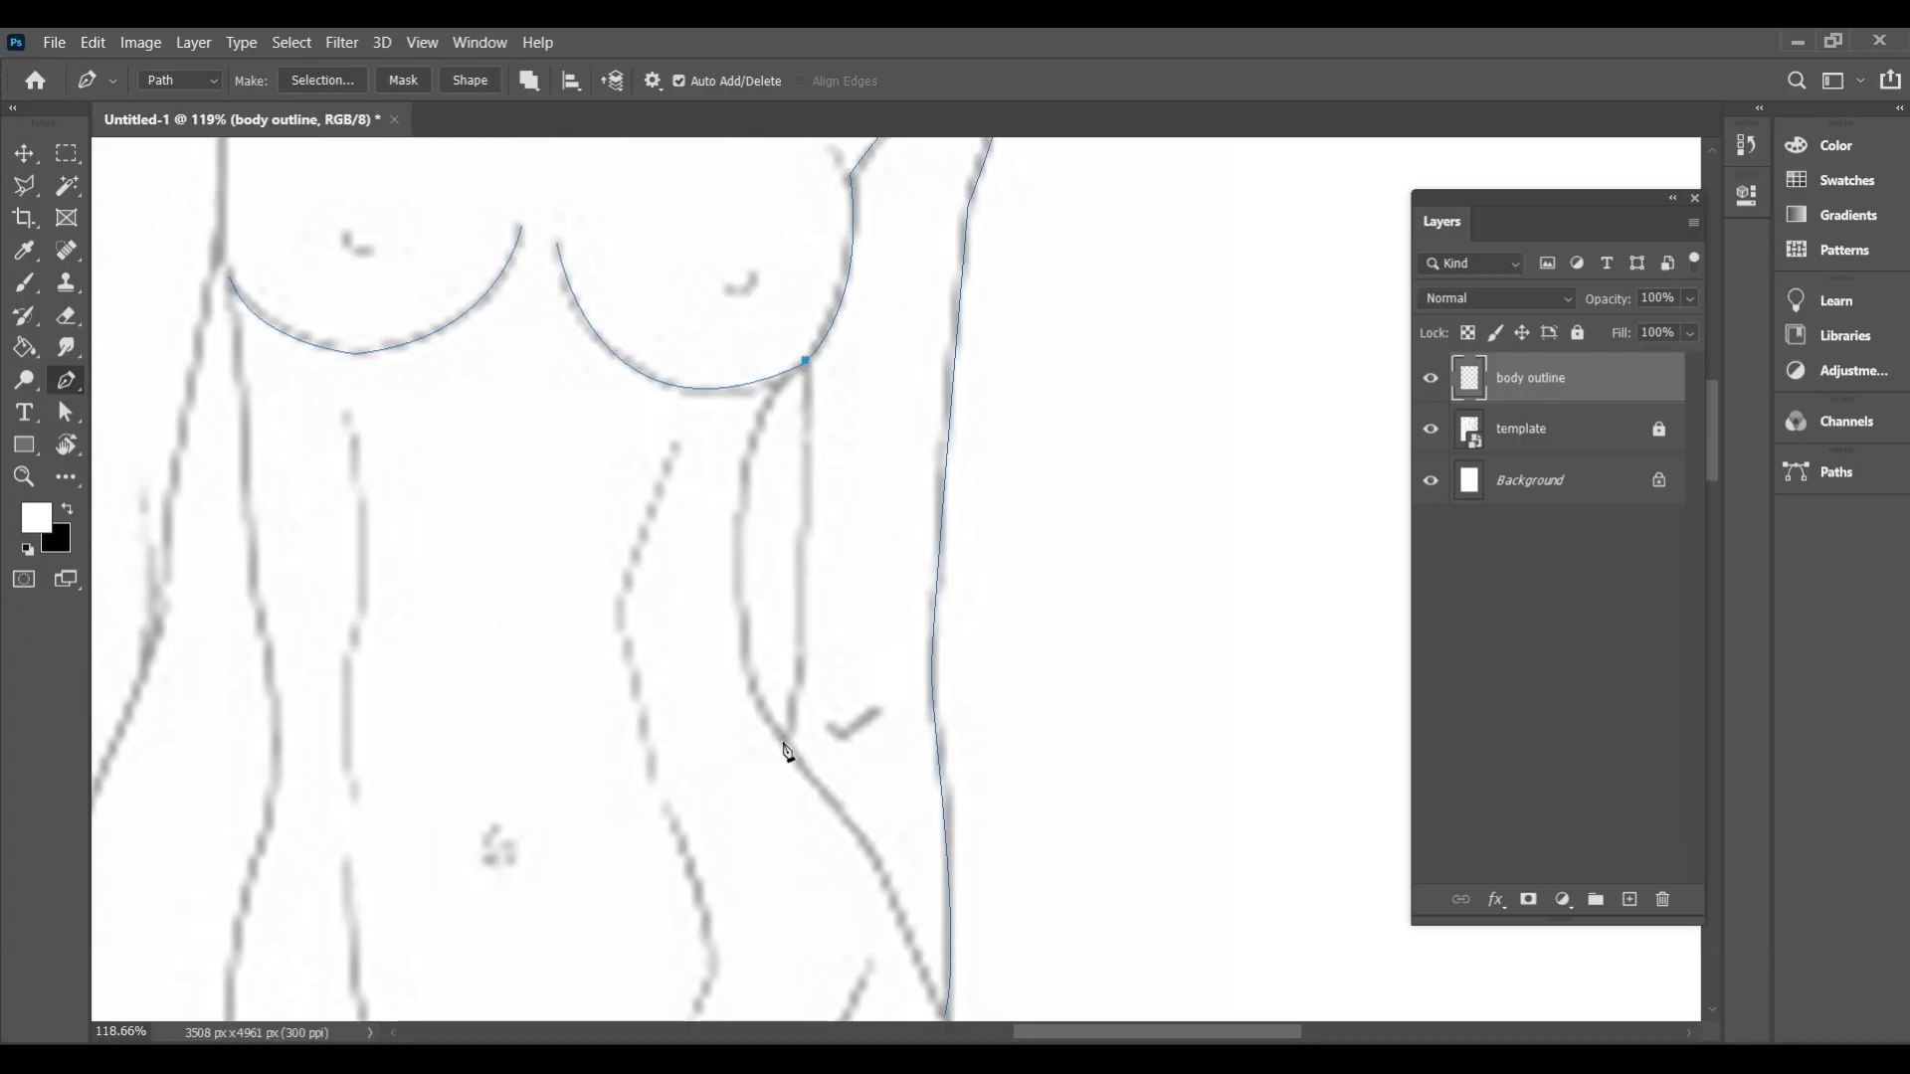
pyautogui.moveTo(785, 733); pyautogui.dragTo(883, 938)
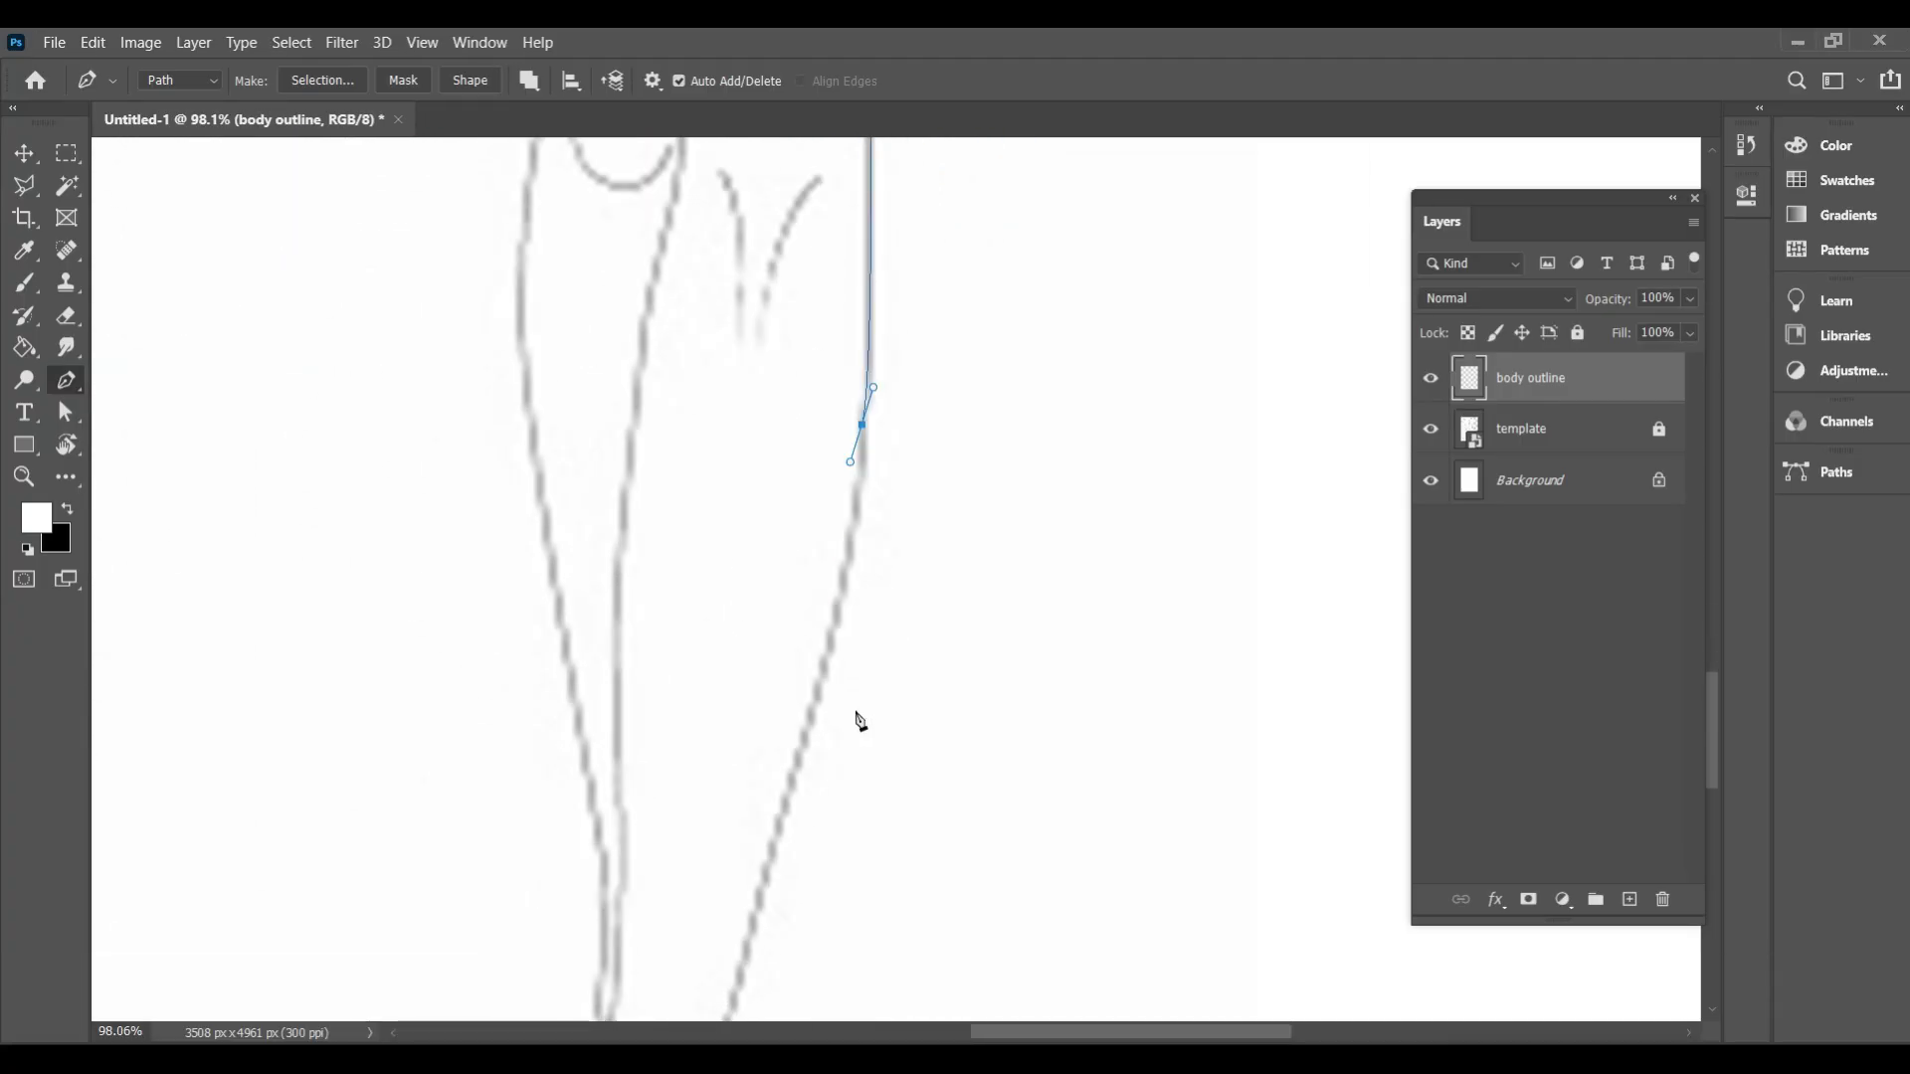
pyautogui.hotkey('ctrl', 'z')
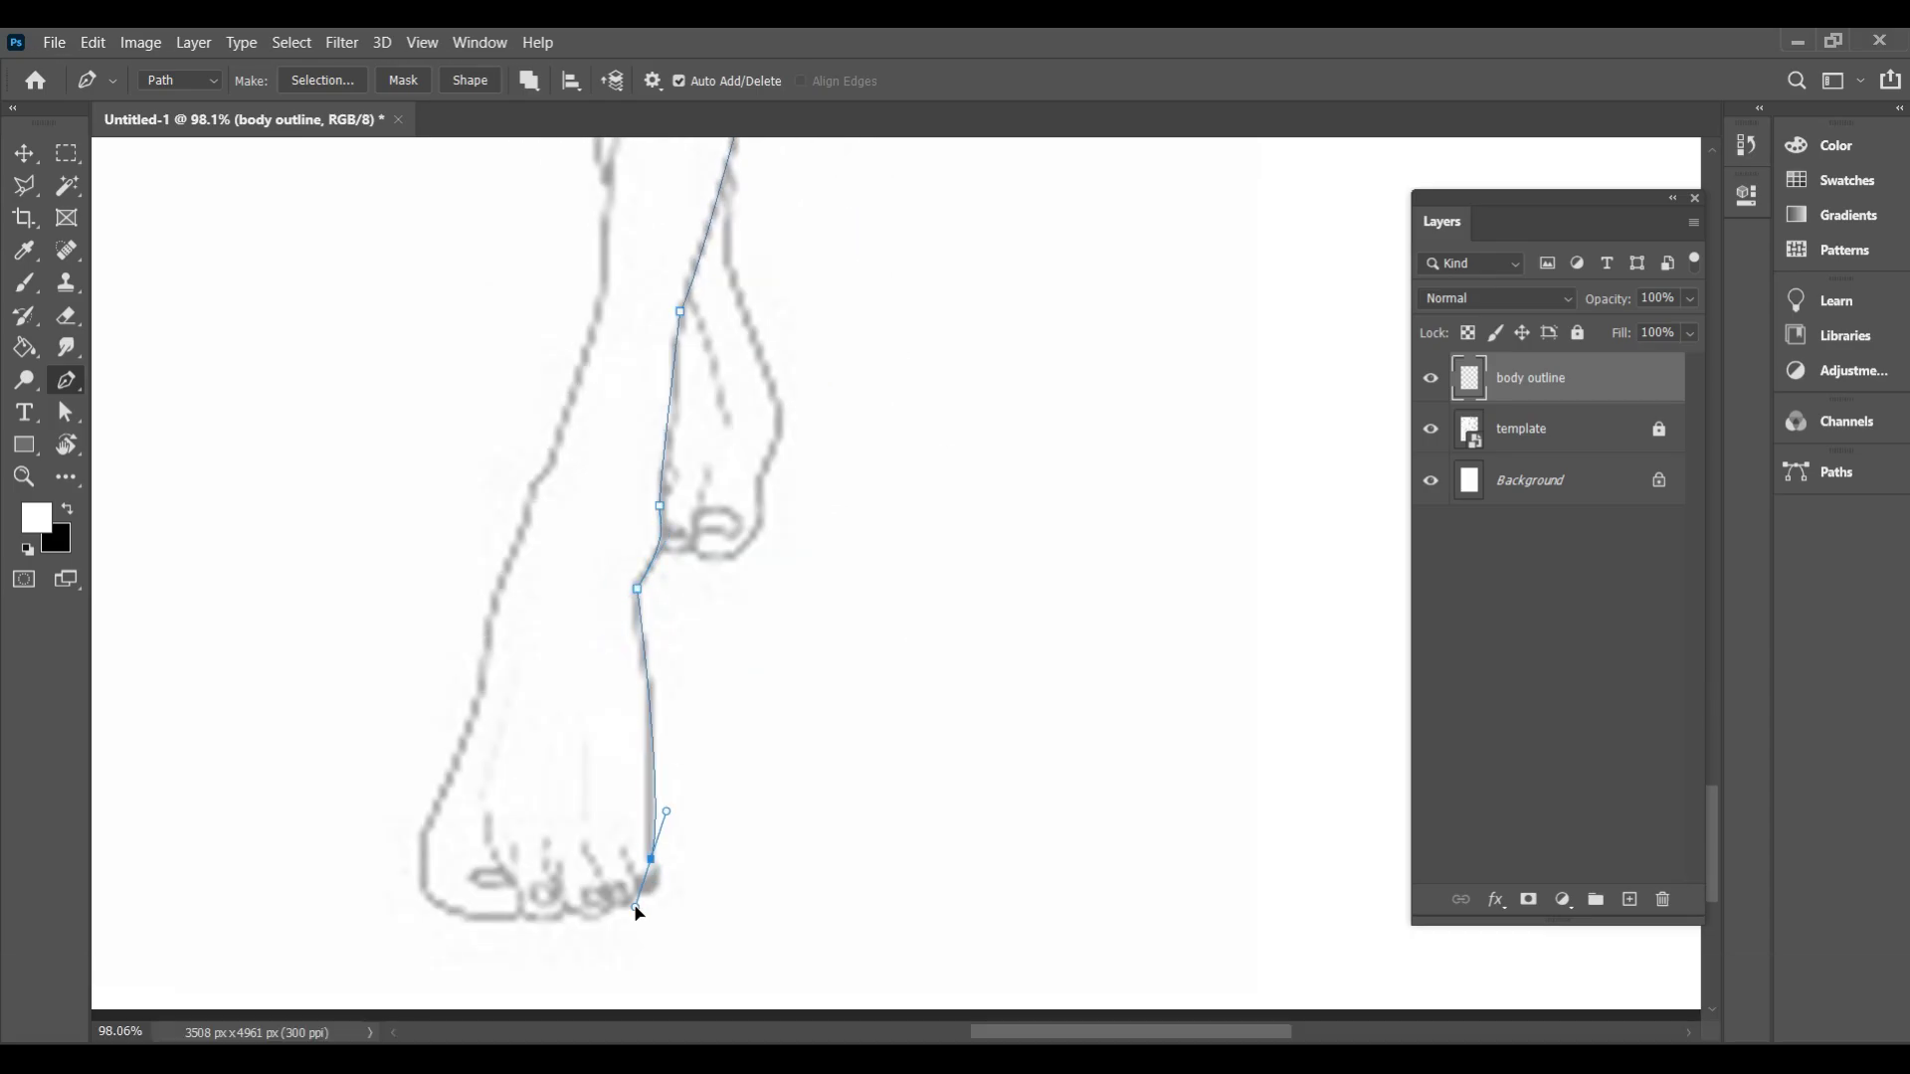
# Trace around the front foot's toes and up the inner edge of the foot and calf to the knee
pyautogui.moveTo(633, 885); pyautogui.dragTo(676, 892)
pyautogui.moveTo(448, 909); pyautogui.dragTo(429, 898)
pyautogui.moveTo(423, 845); pyautogui.dragTo(418, 820)
pyautogui.click(480, 684)
pyautogui.moveTo(529, 519); pyautogui.dragTo(567, 427)
pyautogui.scroll(5, 577, 510)
pyautogui.moveTo(604, 534); pyautogui.dragTo(617, 494)
pyautogui.scroll(-2, 682, 324)
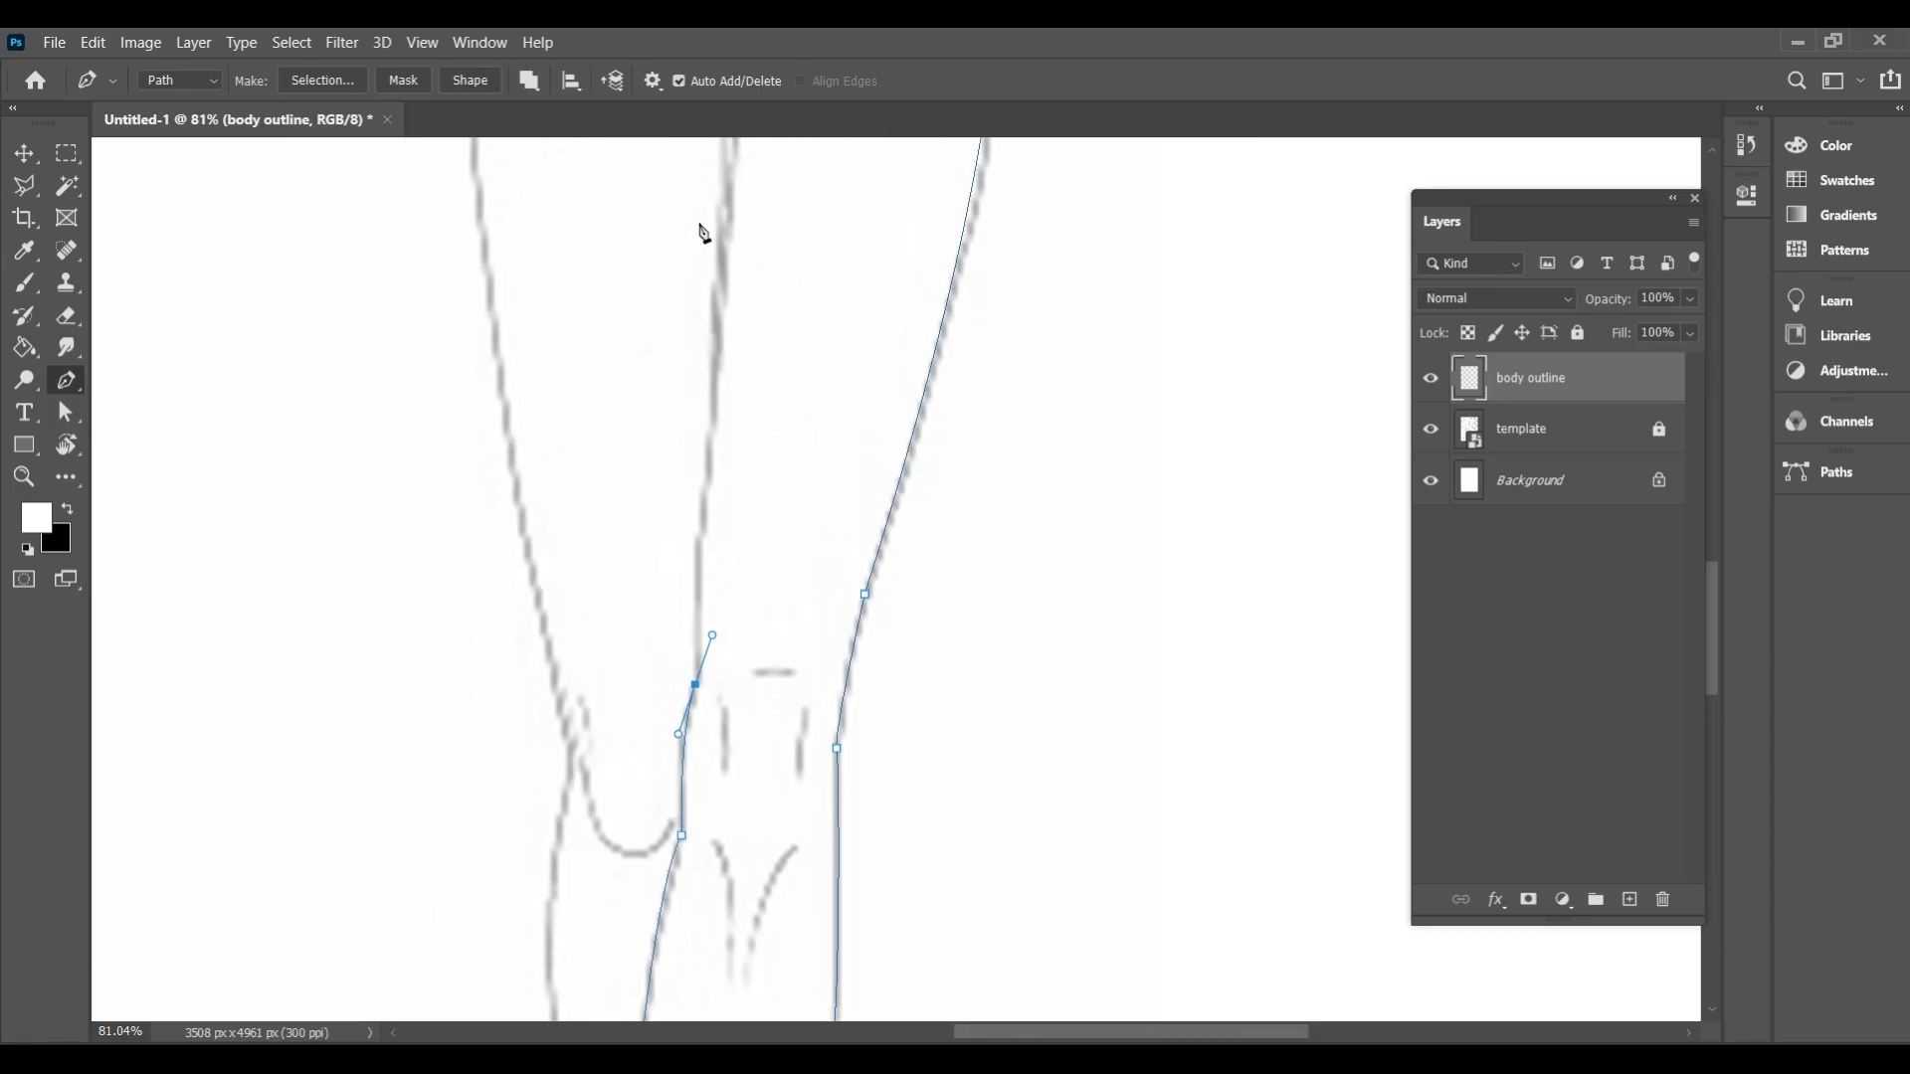
# Trace the front figure's inner thigh and knee lines with the Pen tool, undoing and replacing misplaced anchors
pyautogui.scroll(-3, 724, 651)
pyautogui.moveTo(707, 839); pyautogui.dragTo(665, 988)
pyautogui.hotkey('ctrl', 'z')
pyautogui.moveTo(726, 494); pyautogui.dragTo(716, 591)
pyautogui.scroll(-3, 714, 597)
pyautogui.moveTo(705, 725); pyautogui.dragTo(704, 746)
pyautogui.hotkey('ctrl', 'z')
pyautogui.scroll(-5, 700, 831)
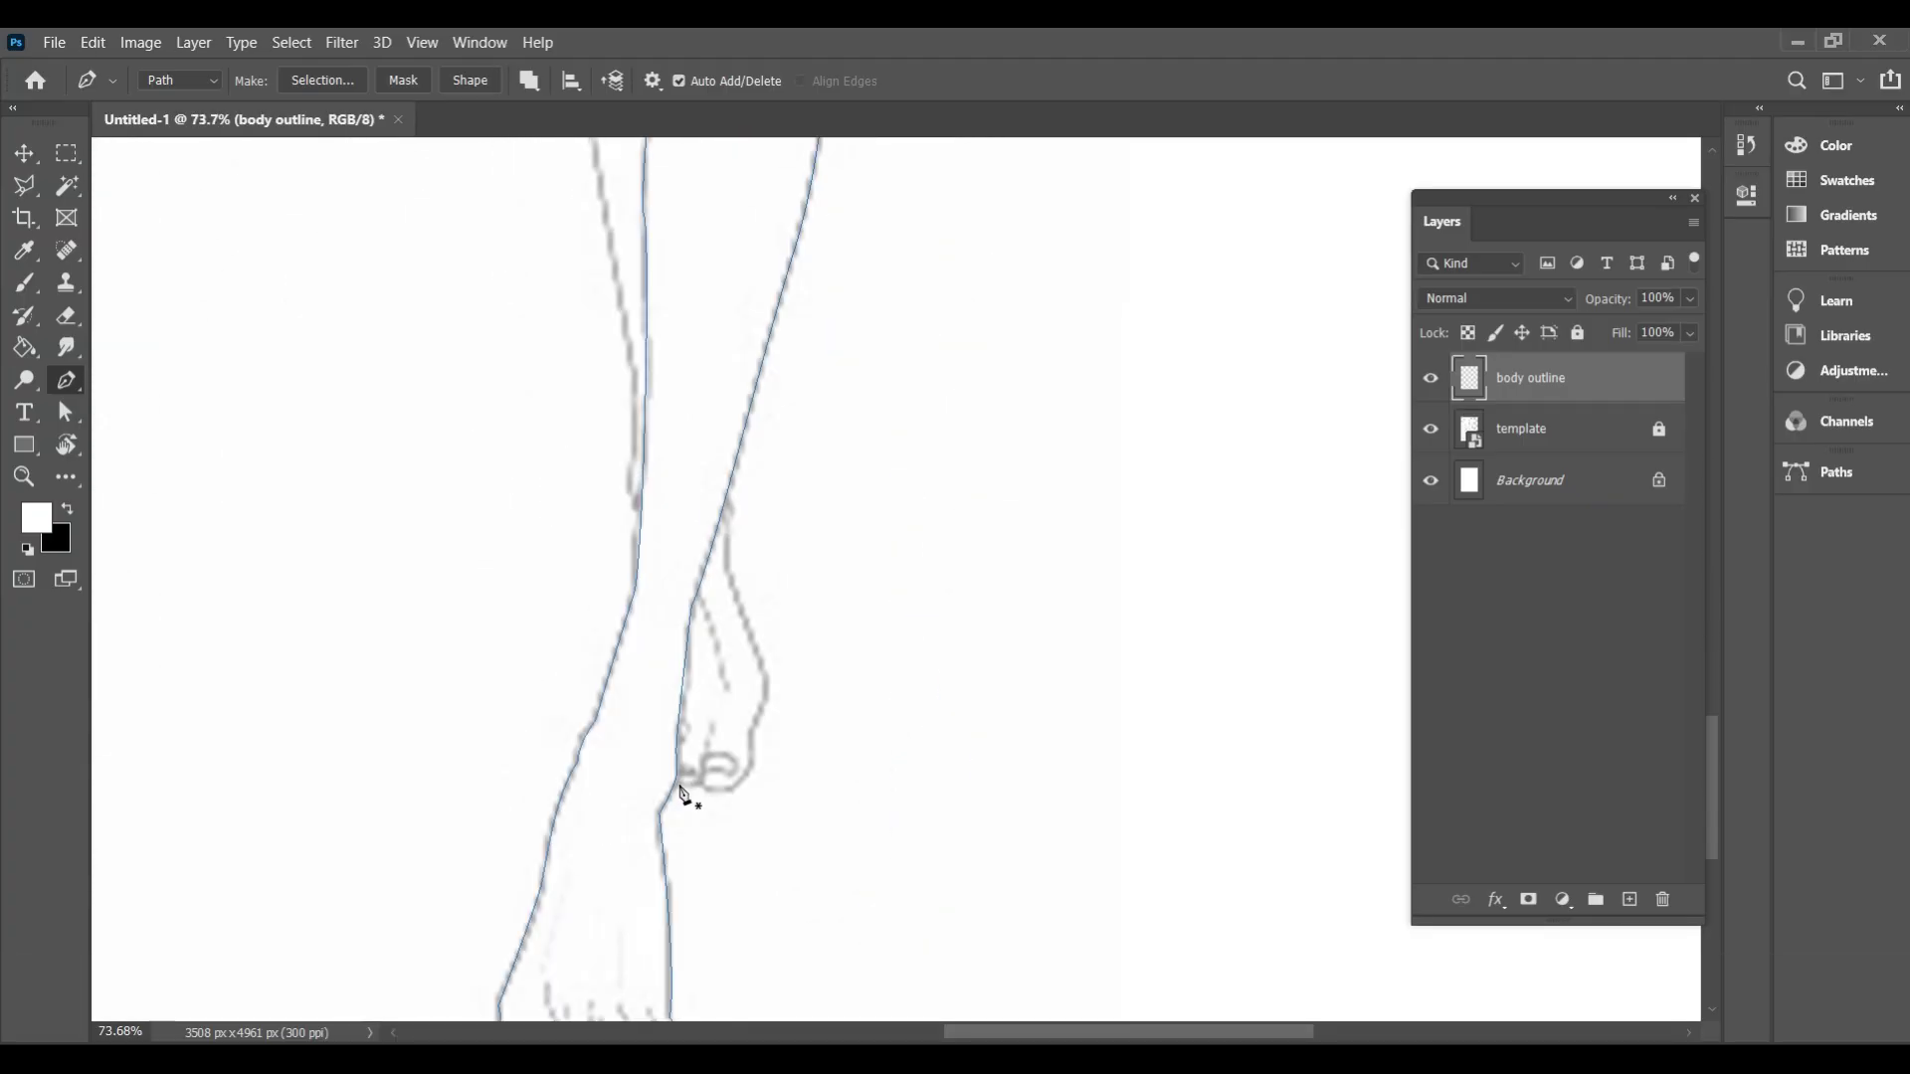
# Trace the rear leg's outer contour on the front figure from the ankle up past the knee to the upper thigh
pyautogui.scroll(2, 696, 557)
pyautogui.moveTo(629, 619); pyautogui.dragTo(647, 571)
pyautogui.scroll(5, 626, 487)
pyautogui.moveTo(590, 316); pyautogui.dragTo(619, 234)
pyautogui.scroll(4, 597, 298)
pyautogui.keyDown('alt'); pyautogui.click(588, 595); pyautogui.keyUp('alt')
pyautogui.scroll(5, 569, 467)
pyautogui.click(495, 321)
pyautogui.moveTo(495, 321); pyautogui.dragTo(491, 177)
pyautogui.scroll(5, 492, 298)
pyautogui.keyDown('alt'); pyautogui.click(494, 635); pyautogui.keyUp('alt')
pyautogui.scroll(3, 494, 641)
# Trace the front figure's left-side hip and waist contour, redoing the misplaced curve anchors
pyautogui.moveTo(503, 456); pyautogui.dragTo(528, 392)
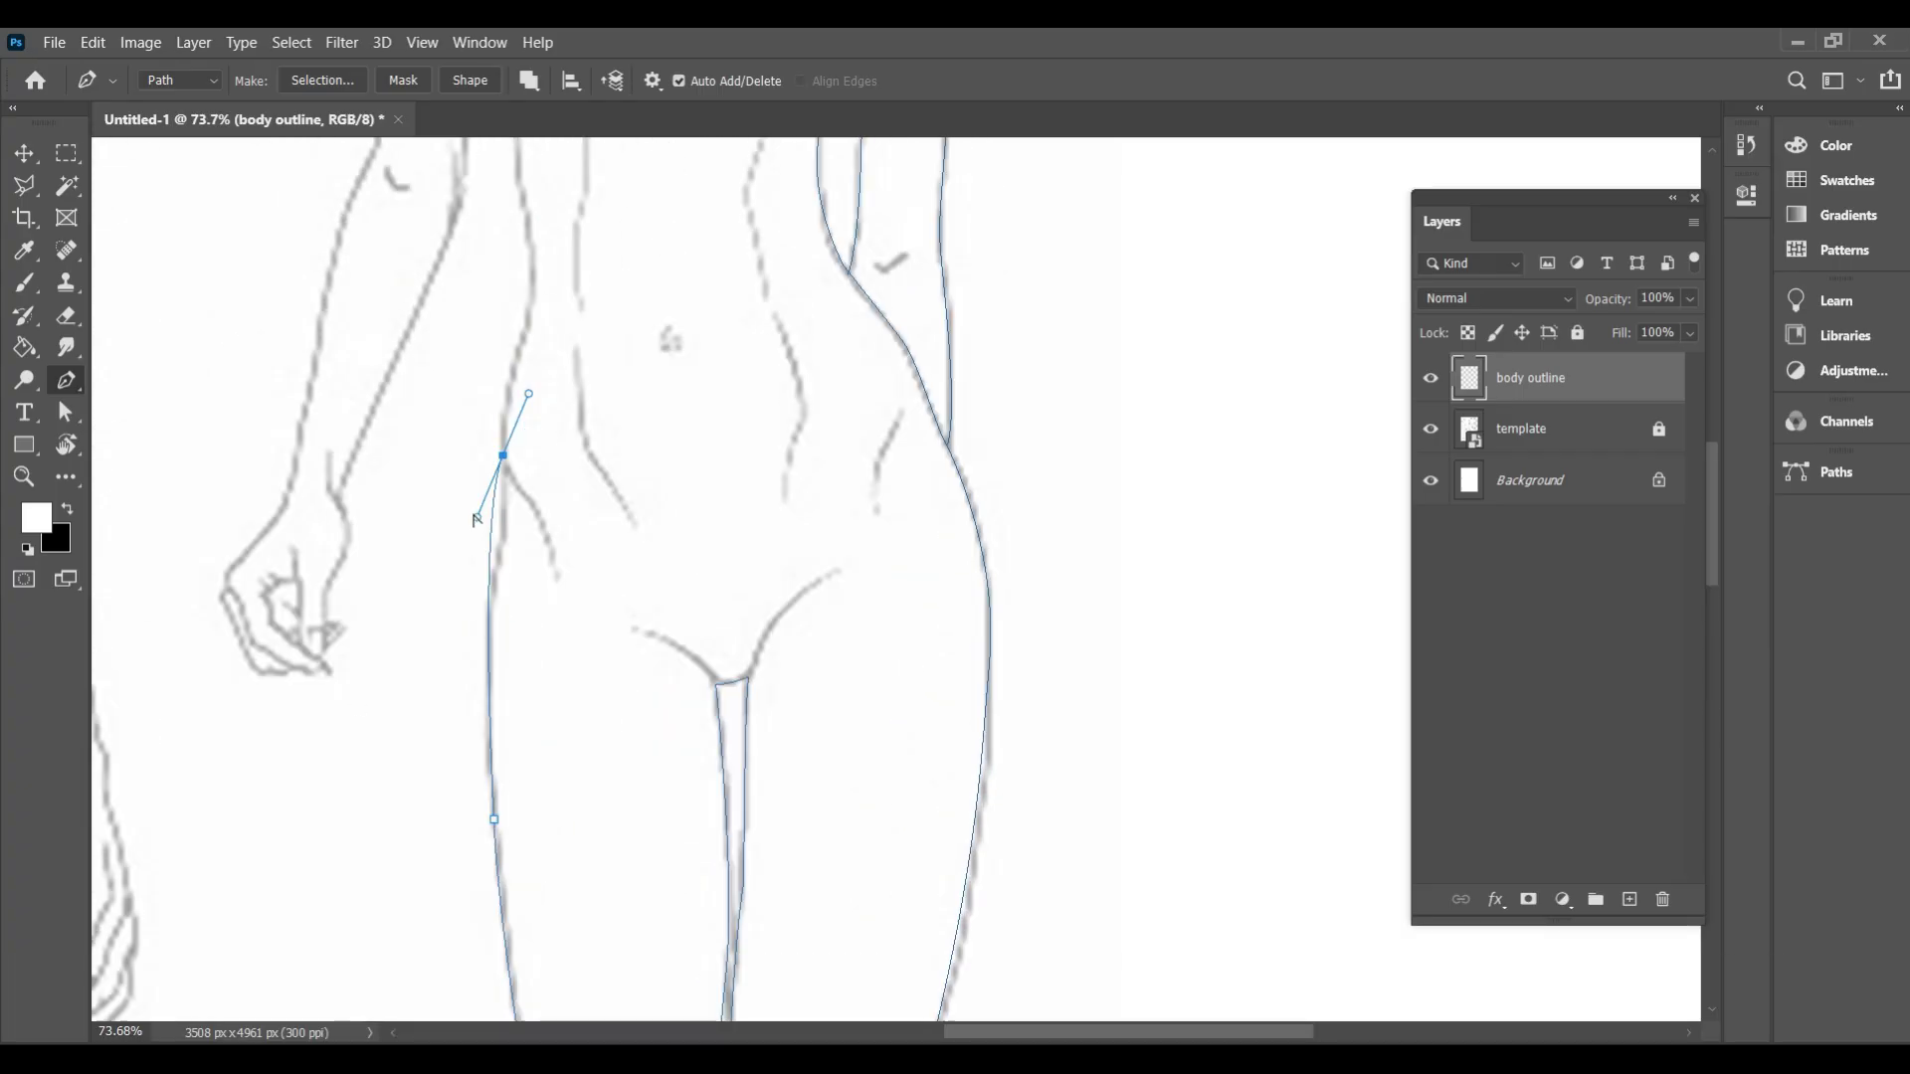
pyautogui.hotkey('ctrl', 'z')
pyautogui.moveTo(497, 569); pyautogui.dragTo(507, 474)
pyautogui.scroll(3, 509, 438)
pyautogui.hotkey('ctrl', 'z')
pyautogui.scroll(4, 525, 468)
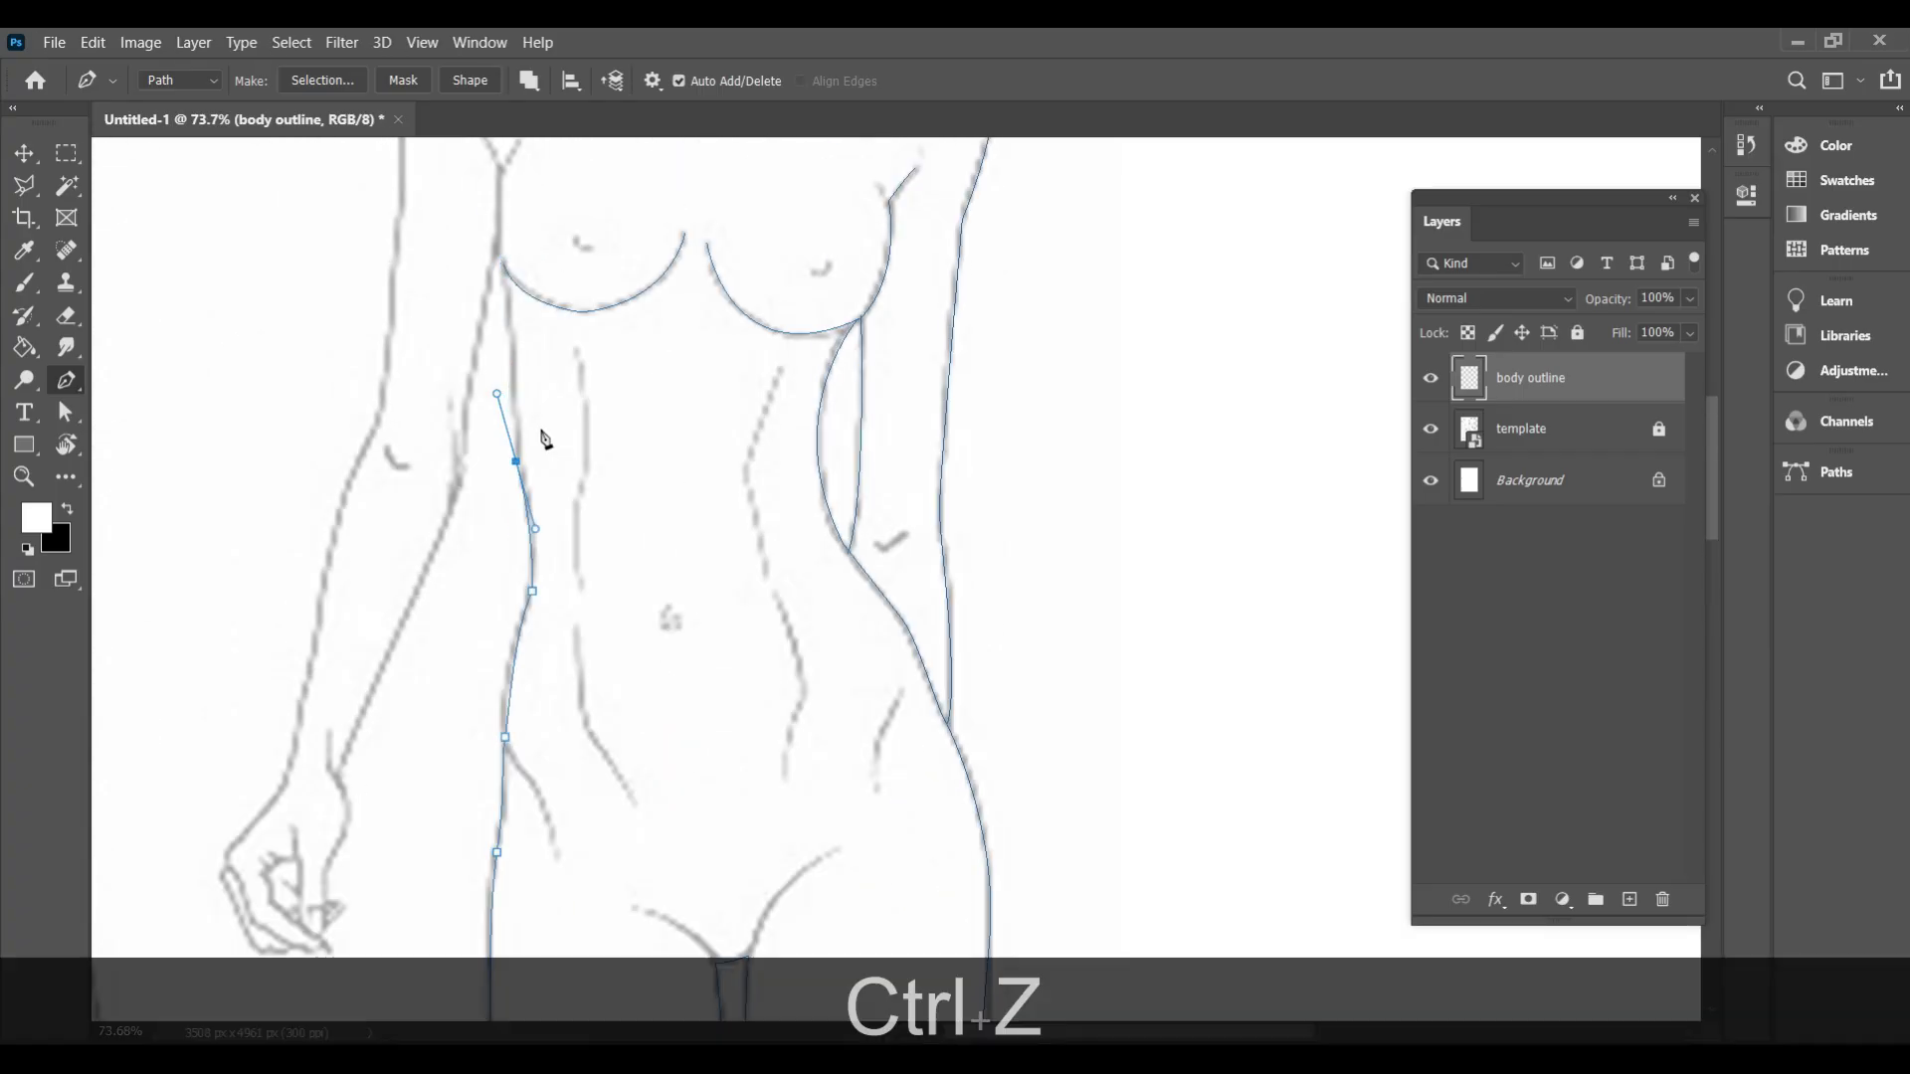
# Trace the wrist and hand contours of the front figure's left-side arm, undoing the last misplaced anchor
pyautogui.scroll(-4, 435, 753)
pyautogui.click(337, 677)
pyautogui.moveTo(455, 714)
pyautogui.mouseDown()
pyautogui.moveTo(434, 753)
pyautogui.moveTo(316, 789)
pyautogui.moveTo(289, 694)
pyautogui.mouseUp()
pyautogui.press('Escape')
pyautogui.click(322, 848)
pyautogui.click(225, 758)
pyautogui.hotkey('ctrl', 'z')
# Trace the left-side arm's outer contour over the shoulder and up the neck to the jaw of the front figure
pyautogui.scroll(3, 285, 802)
pyautogui.scroll(4, 353, 532)
pyautogui.click(446, 347)
pyautogui.moveTo(524, 227); pyautogui.dragTo(583, 217)
pyautogui.scroll(3, 587, 219)
pyautogui.moveTo(546, 416); pyautogui.dragTo(592, 408)
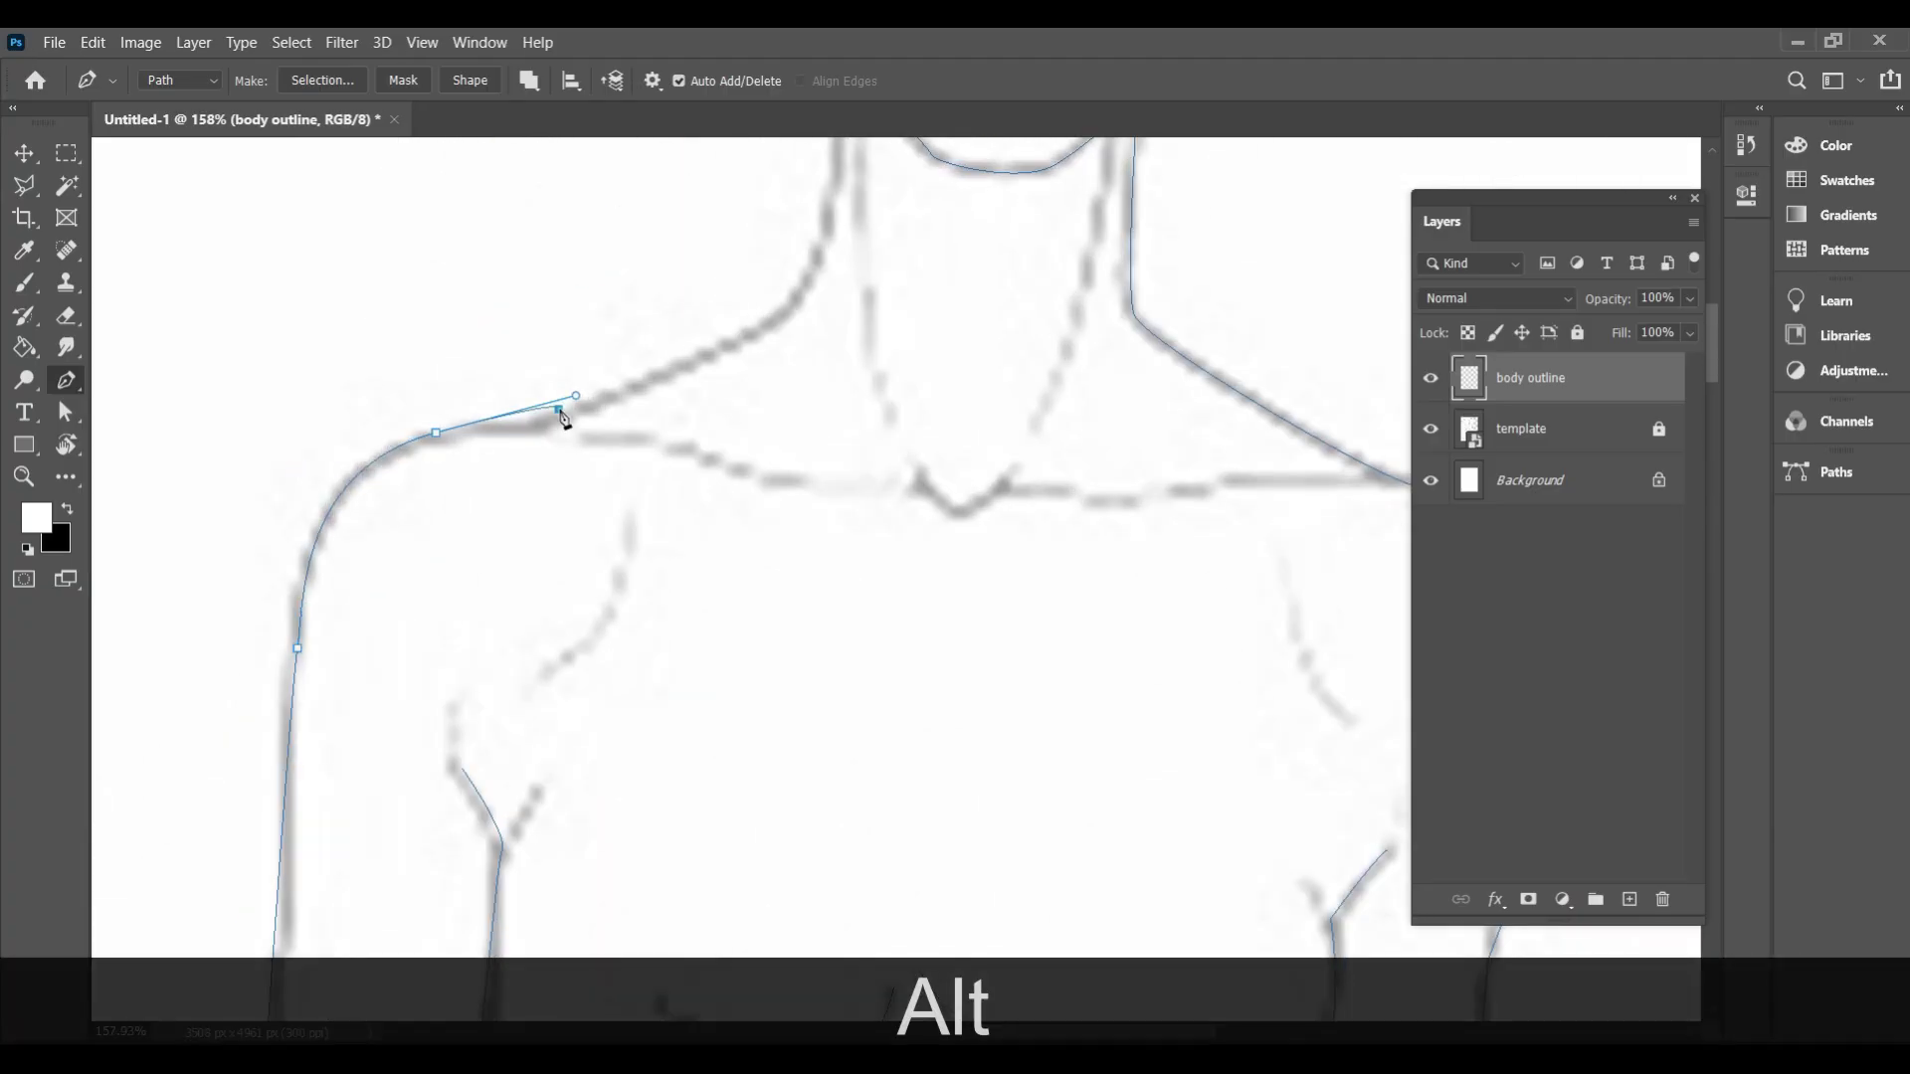
pyautogui.scroll(2, 697, 378)
pyautogui.moveTo(815, 347); pyautogui.dragTo(836, 206)
pyautogui.click(843, 233)
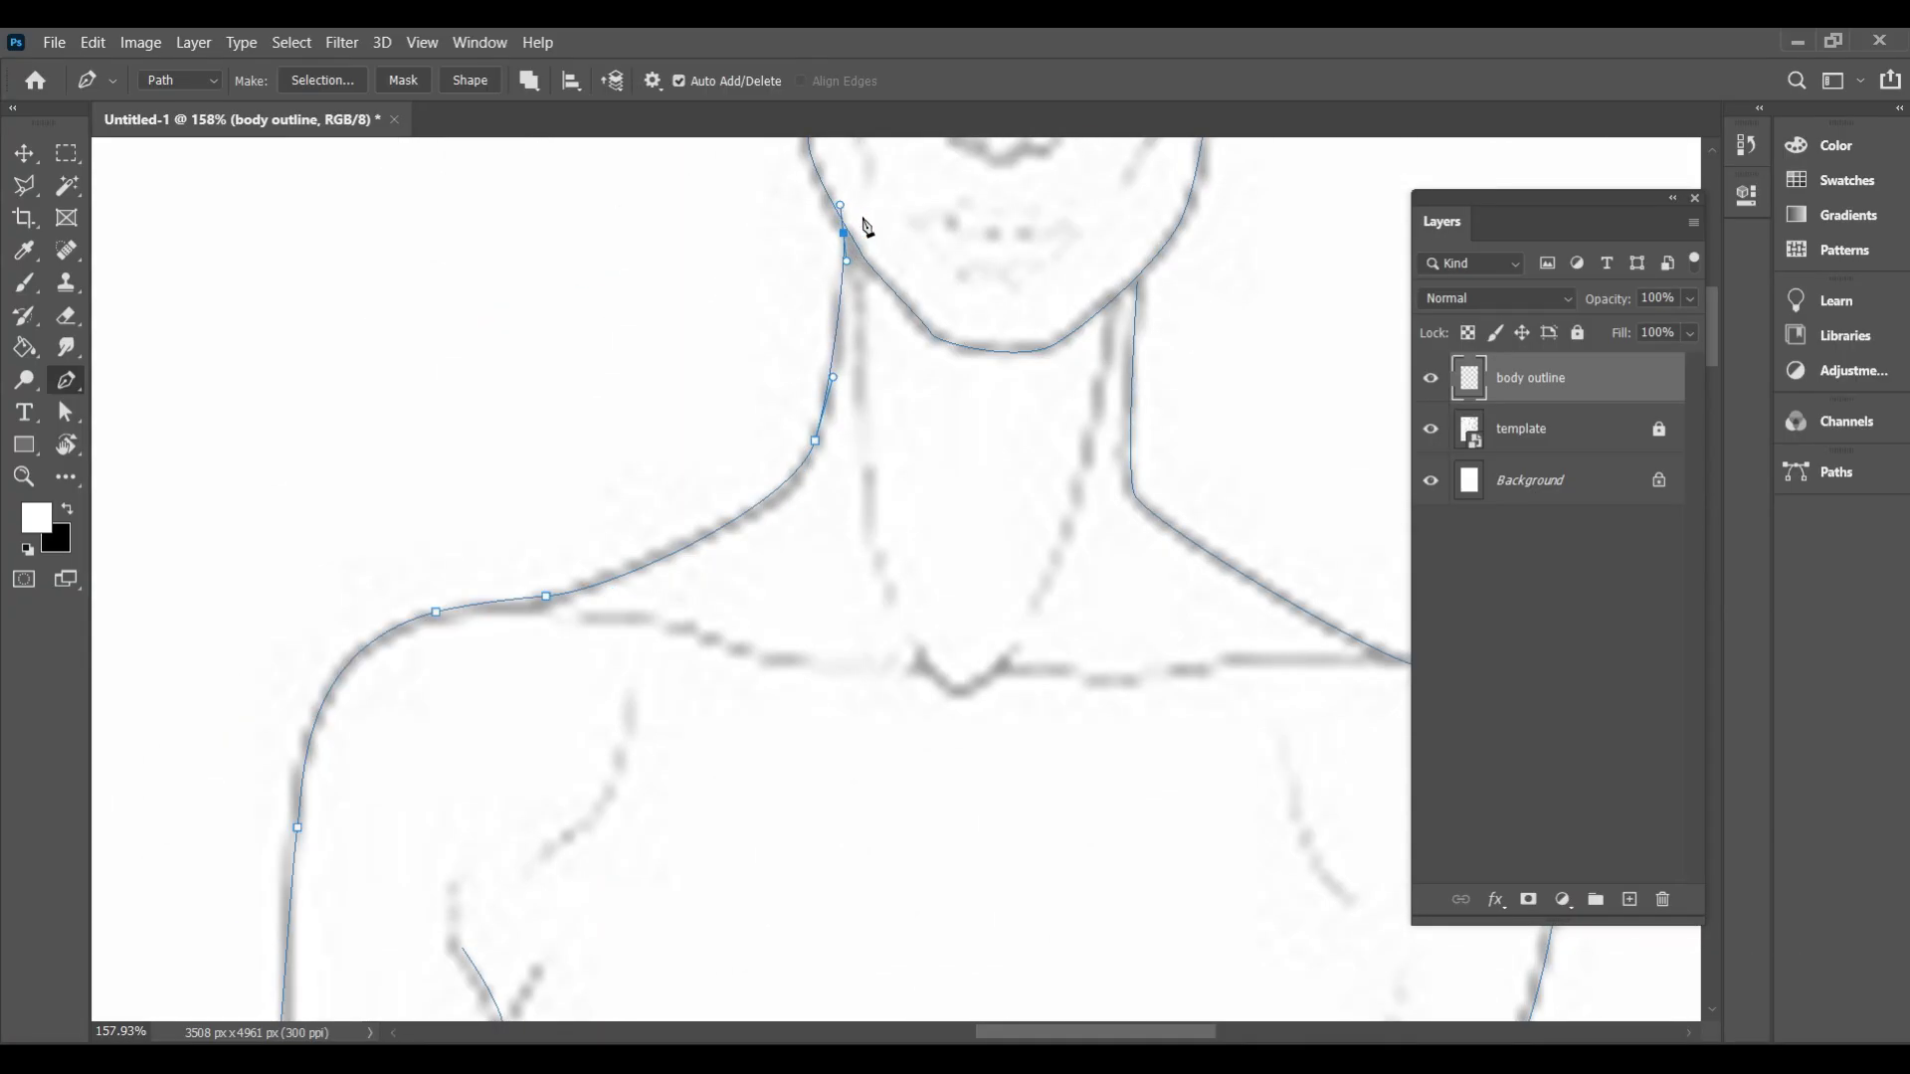
# Show the document's paths and save the traced work path under the name "outline"
pyautogui.hotkey('ctrl', '0')
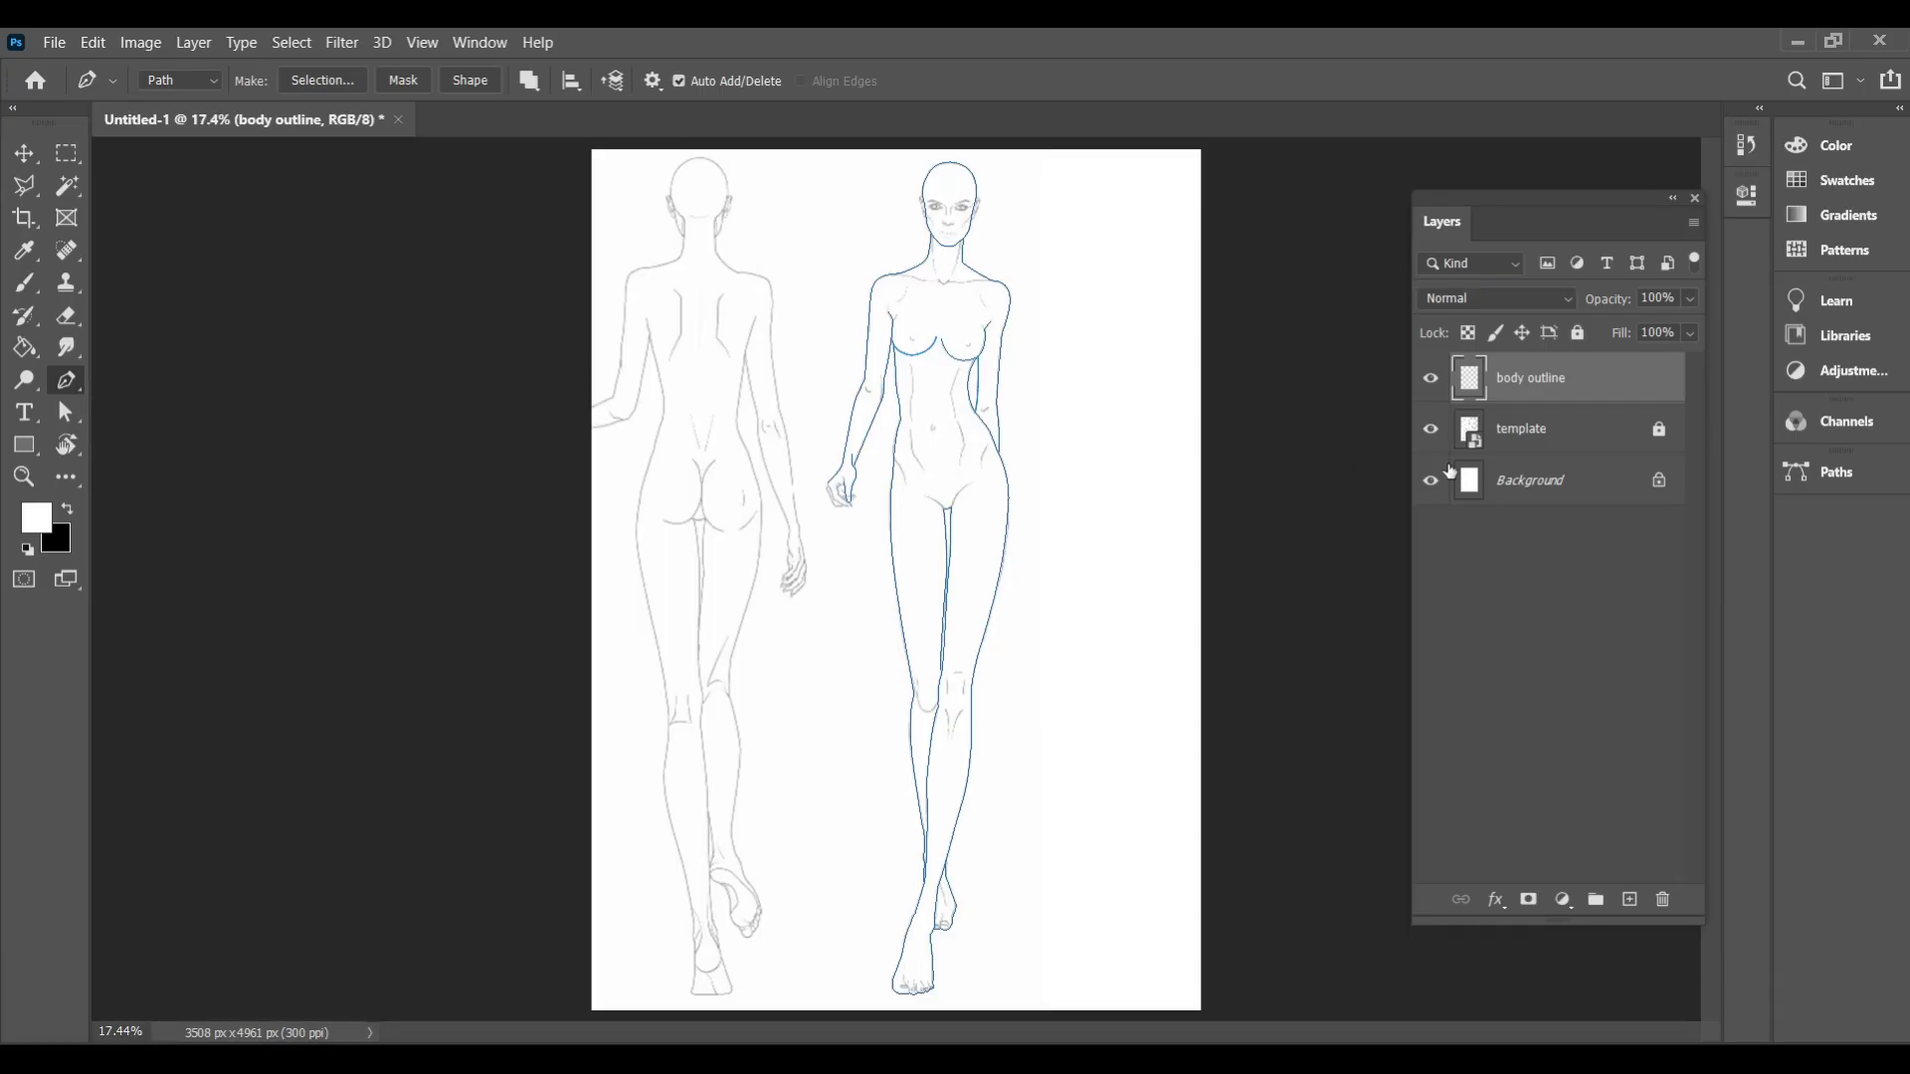
pyautogui.click(472, 40)
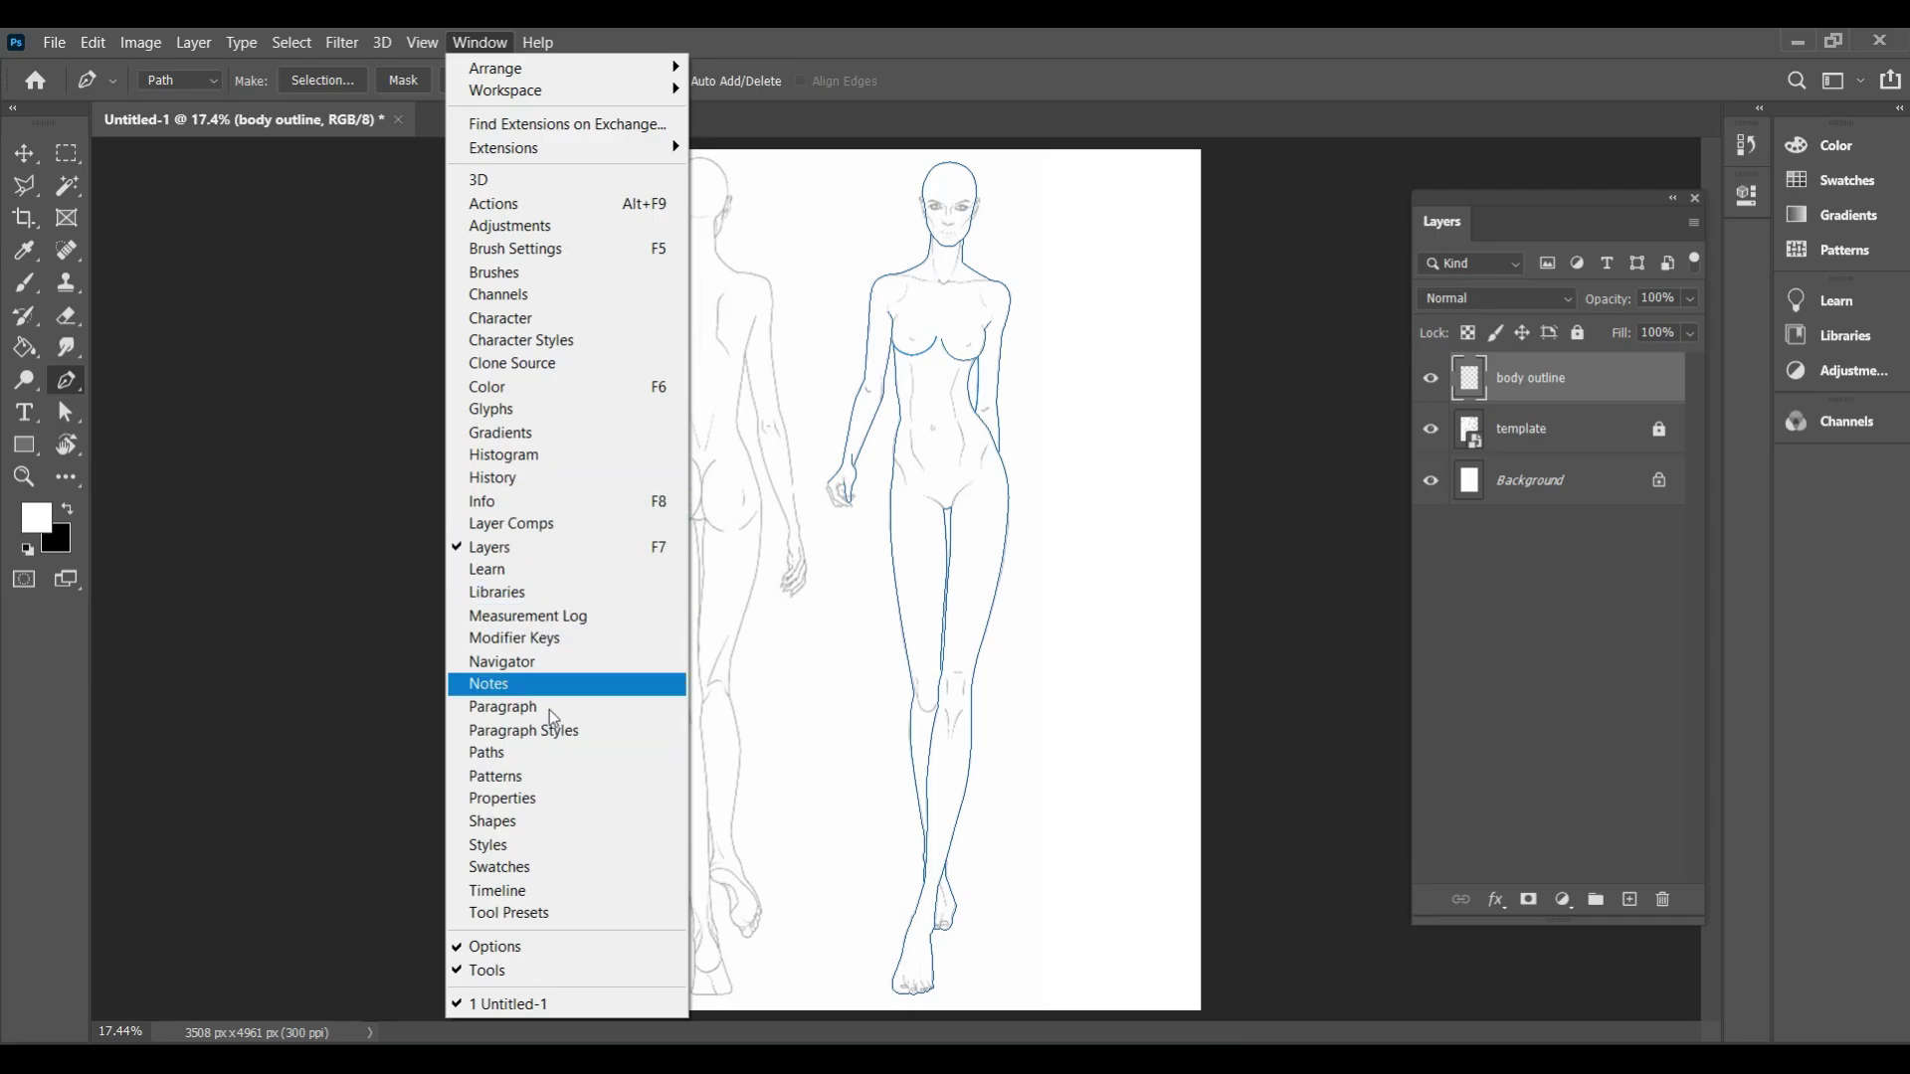
pyautogui.click(548, 755)
pyautogui.moveTo(1292, 304); pyautogui.dragTo(1243, 244)
pyautogui.doubleClick(1201, 289)
pyautogui.press('BackSpace')
pyautogui.write('B')
pyautogui.press('BackSpace')
pyautogui.write('outline')
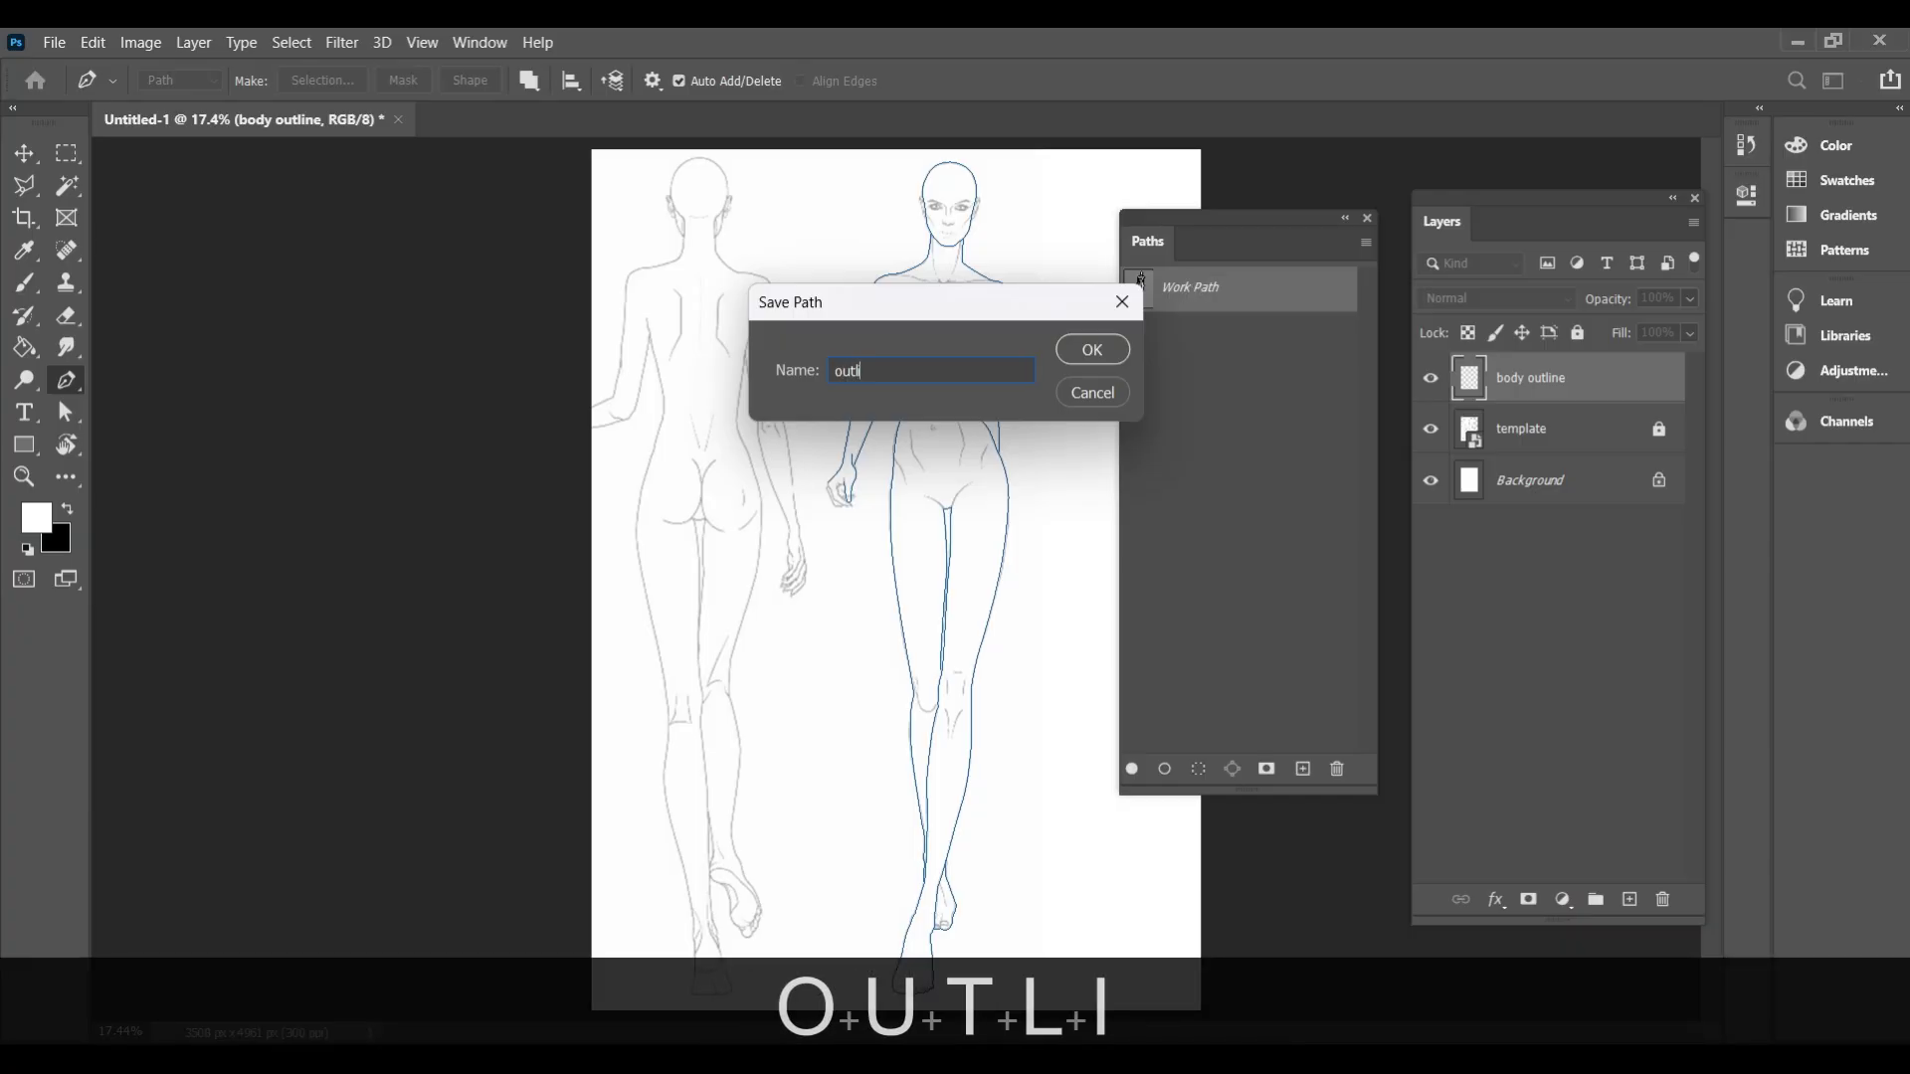
pyautogui.press('Return')
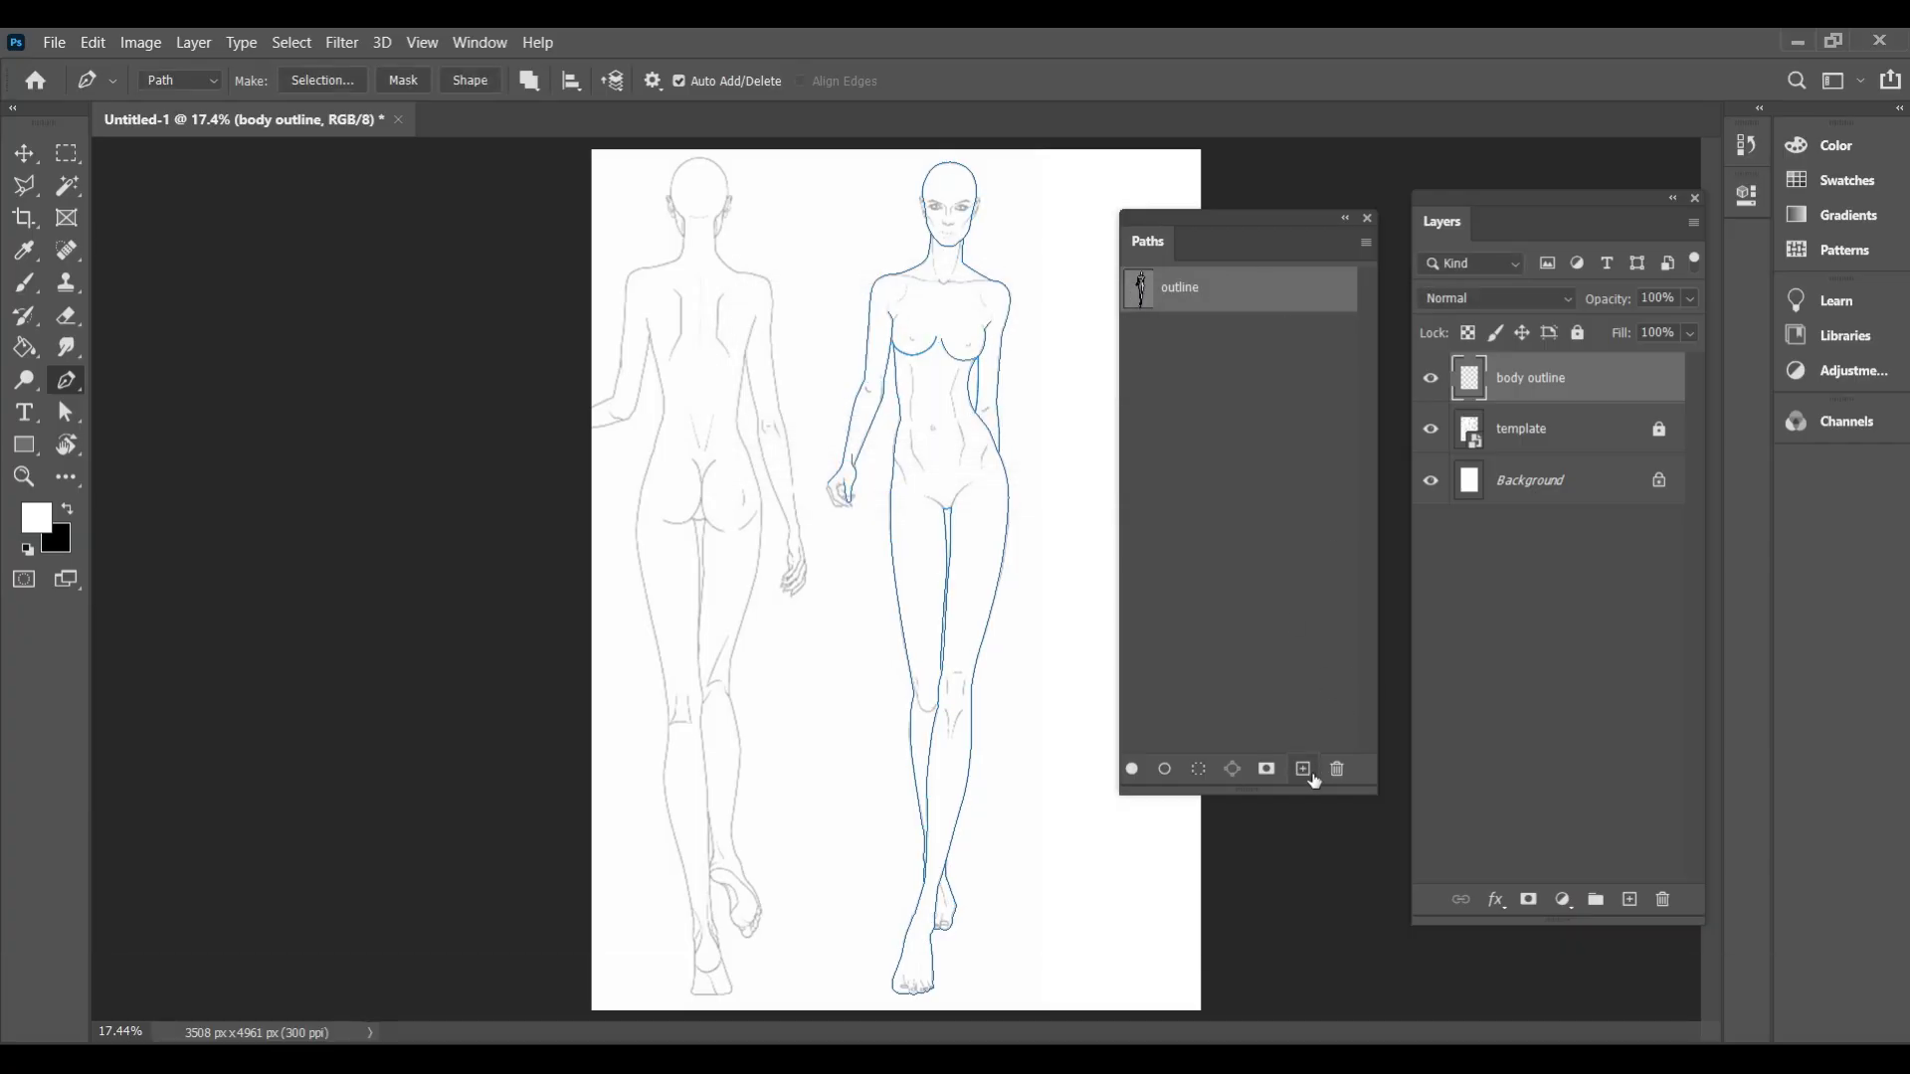
pyautogui.click(1311, 777)
pyautogui.hotkey('ctrl', 'z')
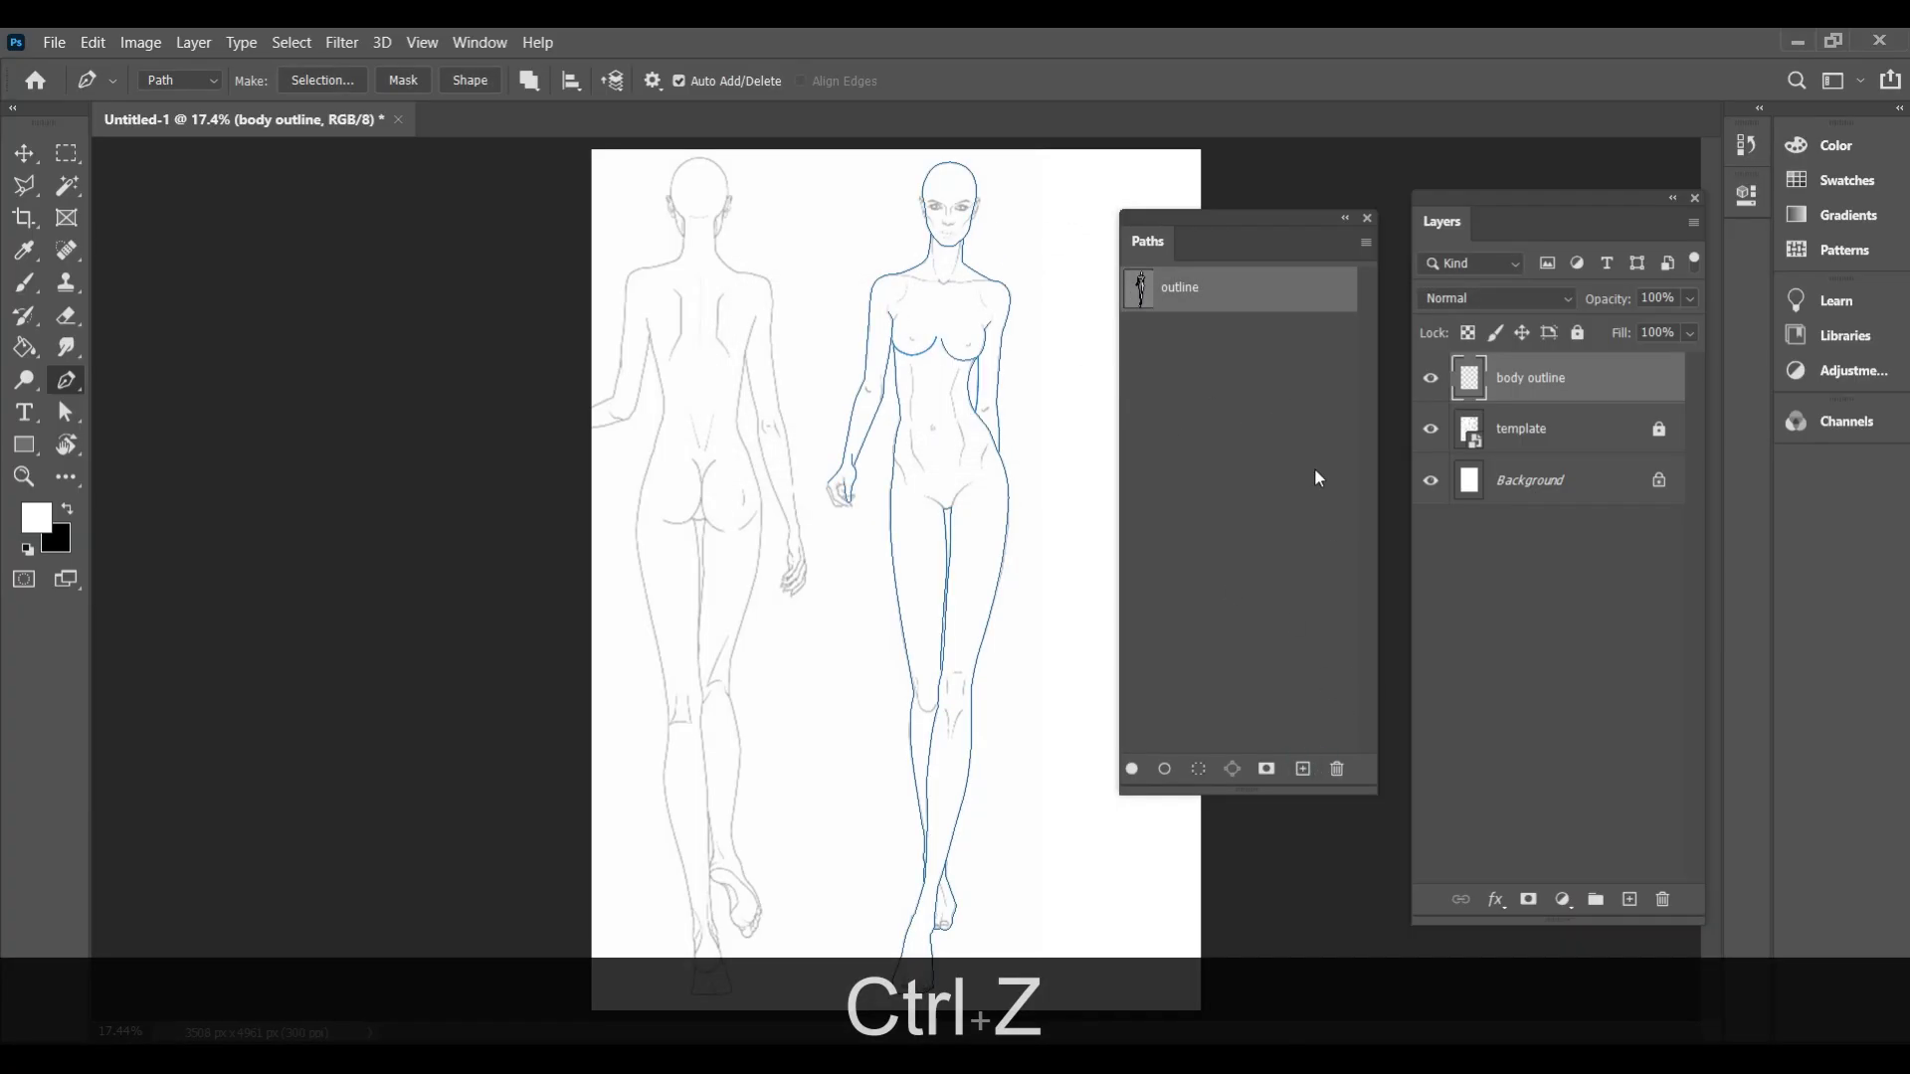
# Choose the Brush tool with black as the foreground color and reduce the brush size to 15 px
pyautogui.press('x')
pyautogui.click(26, 282)
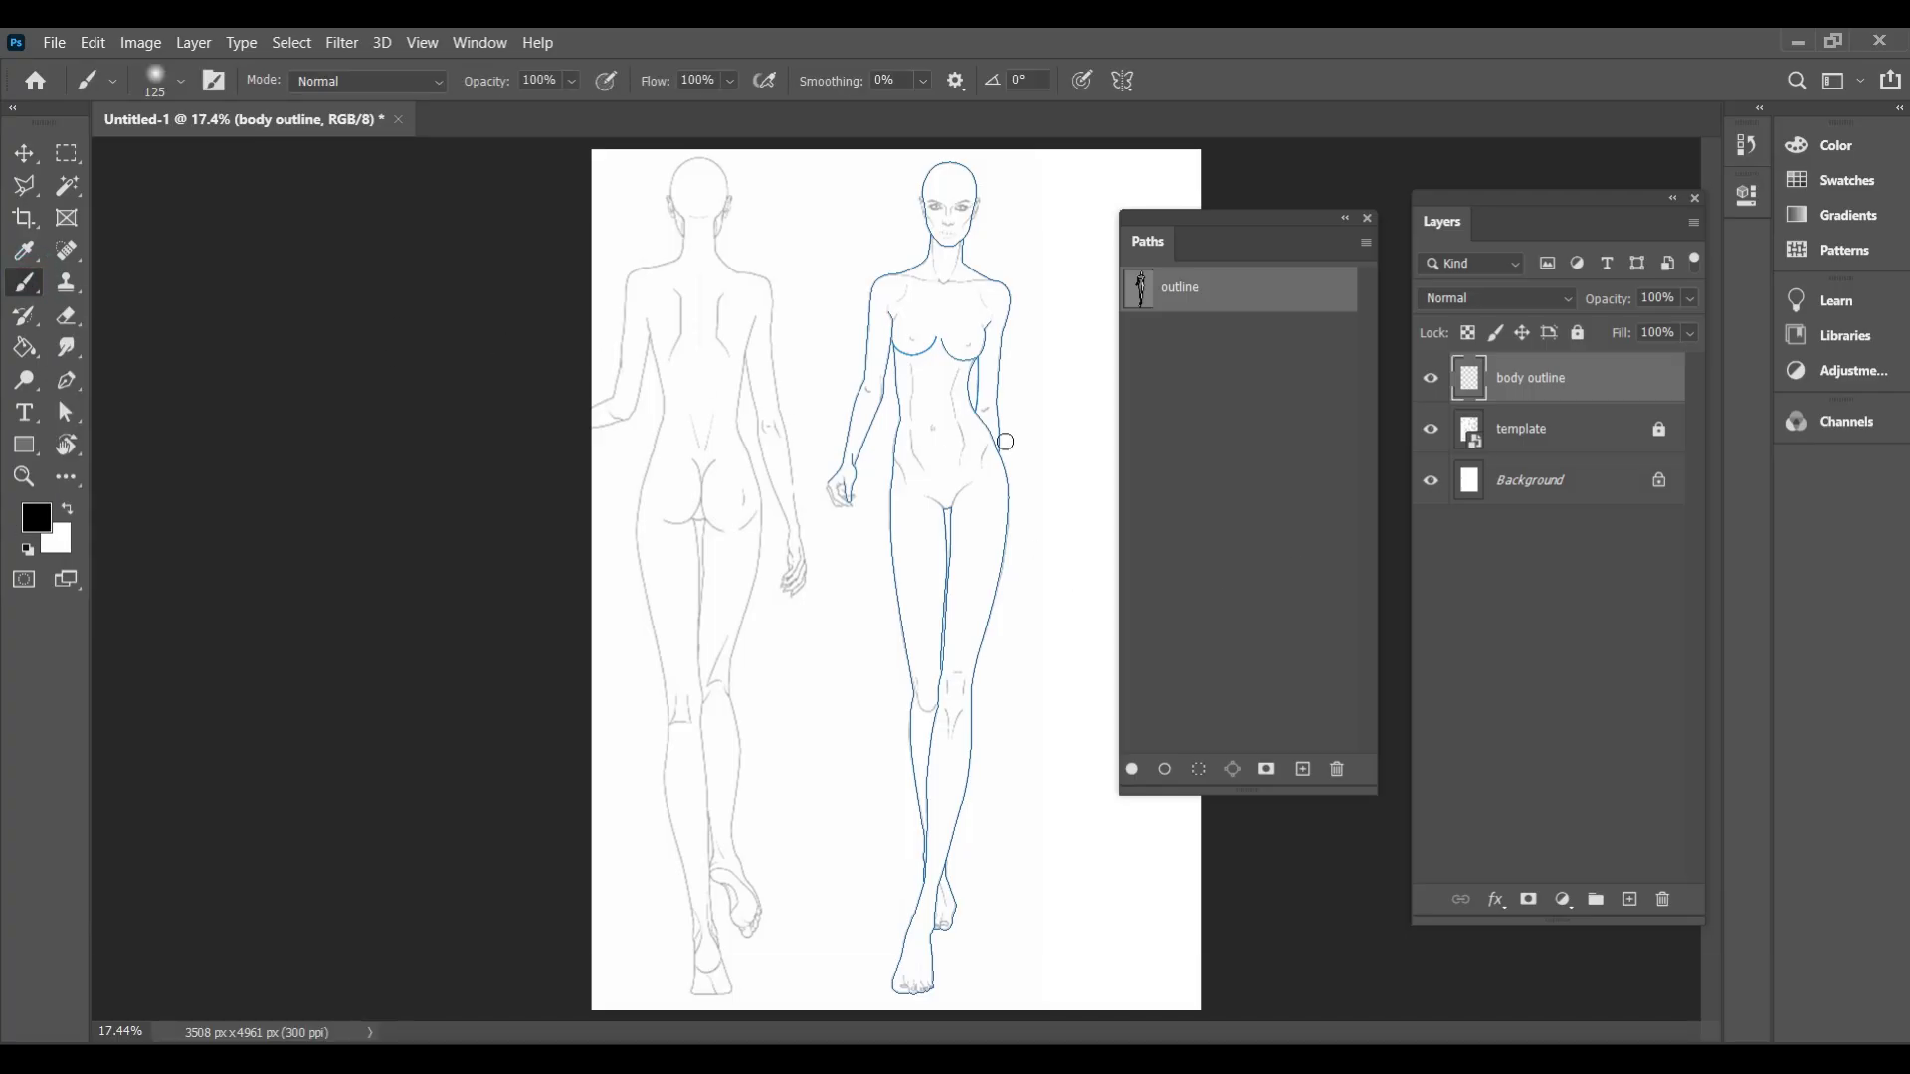
pyautogui.keyDown('alt'); pyautogui.scroll(10, 1019, 432); pyautogui.keyUp('alt')
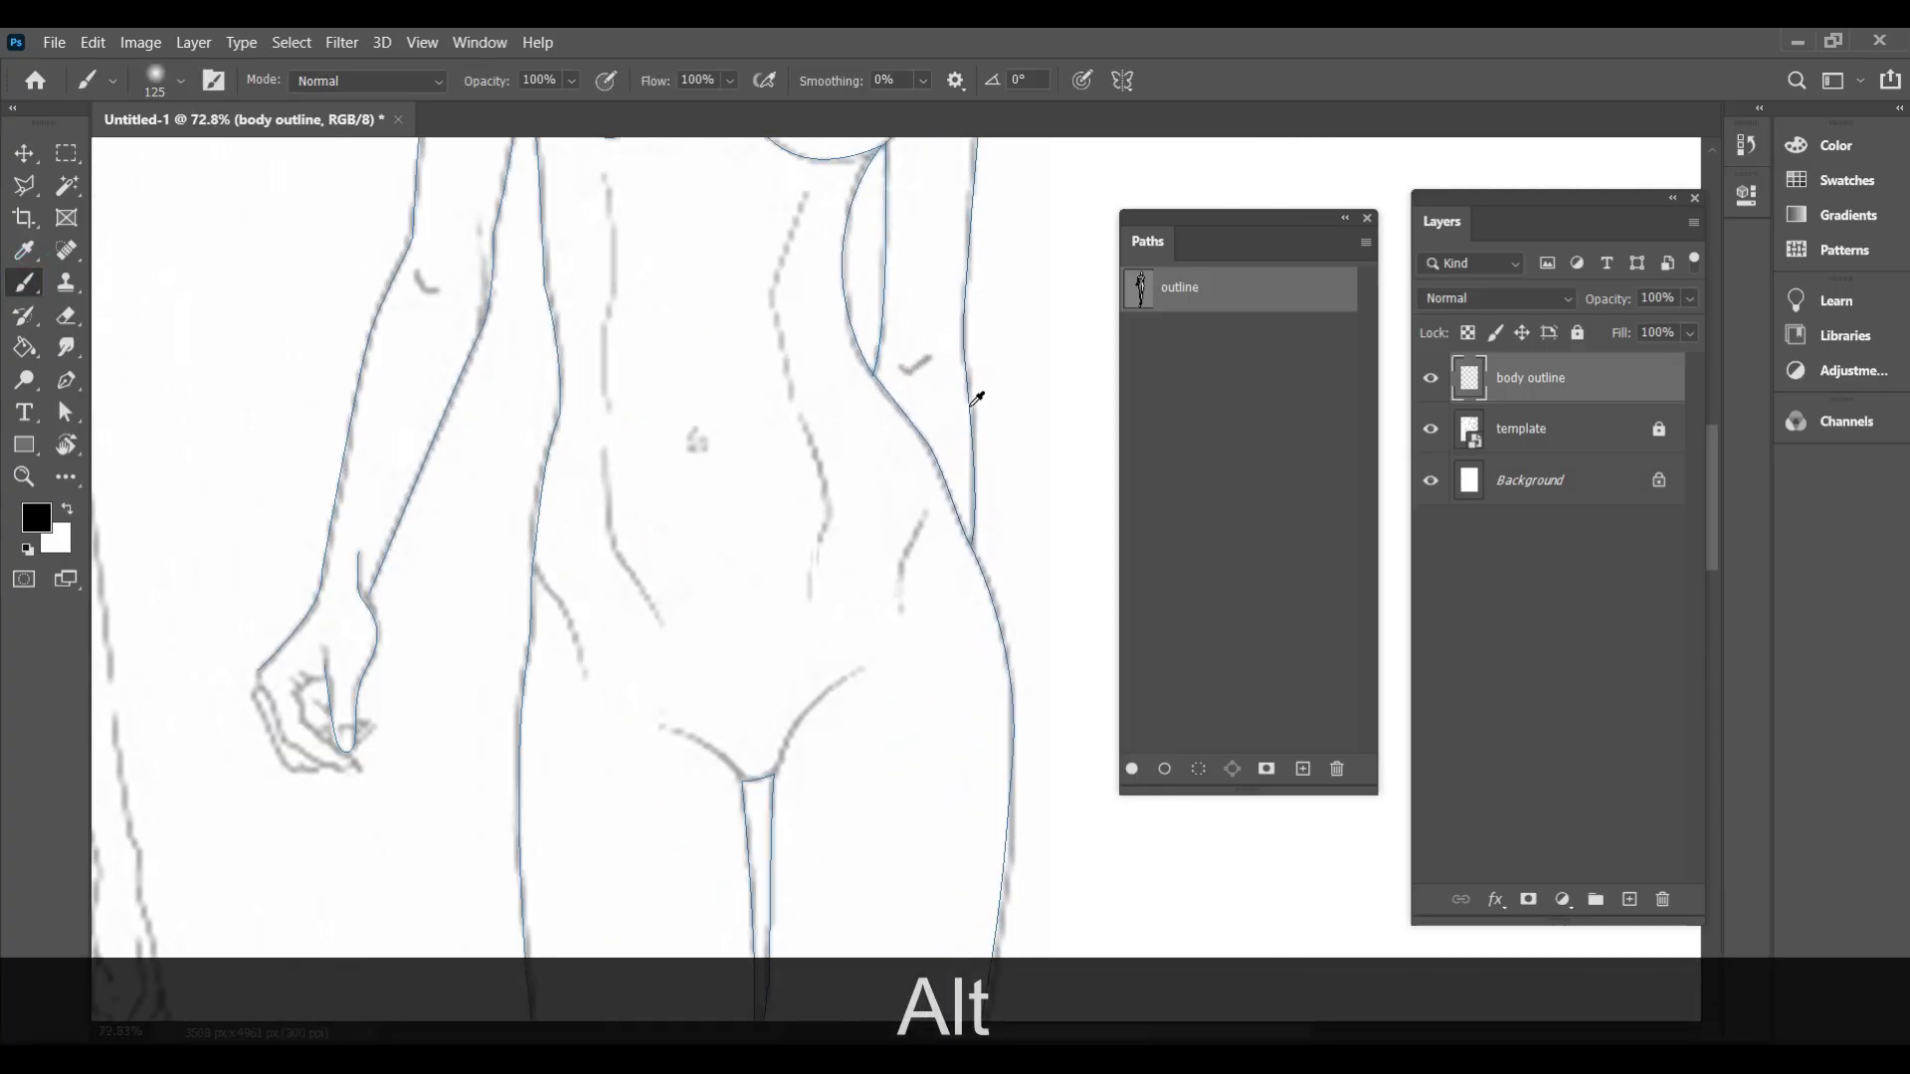
pyautogui.press('[')
pyautogui.press('[')
pyautogui.press('[')
pyautogui.press('[')
pyautogui.press('[')
pyautogui.press('[')
pyautogui.press('[')
pyautogui.press('[')
pyautogui.press('[')
pyautogui.press('[')
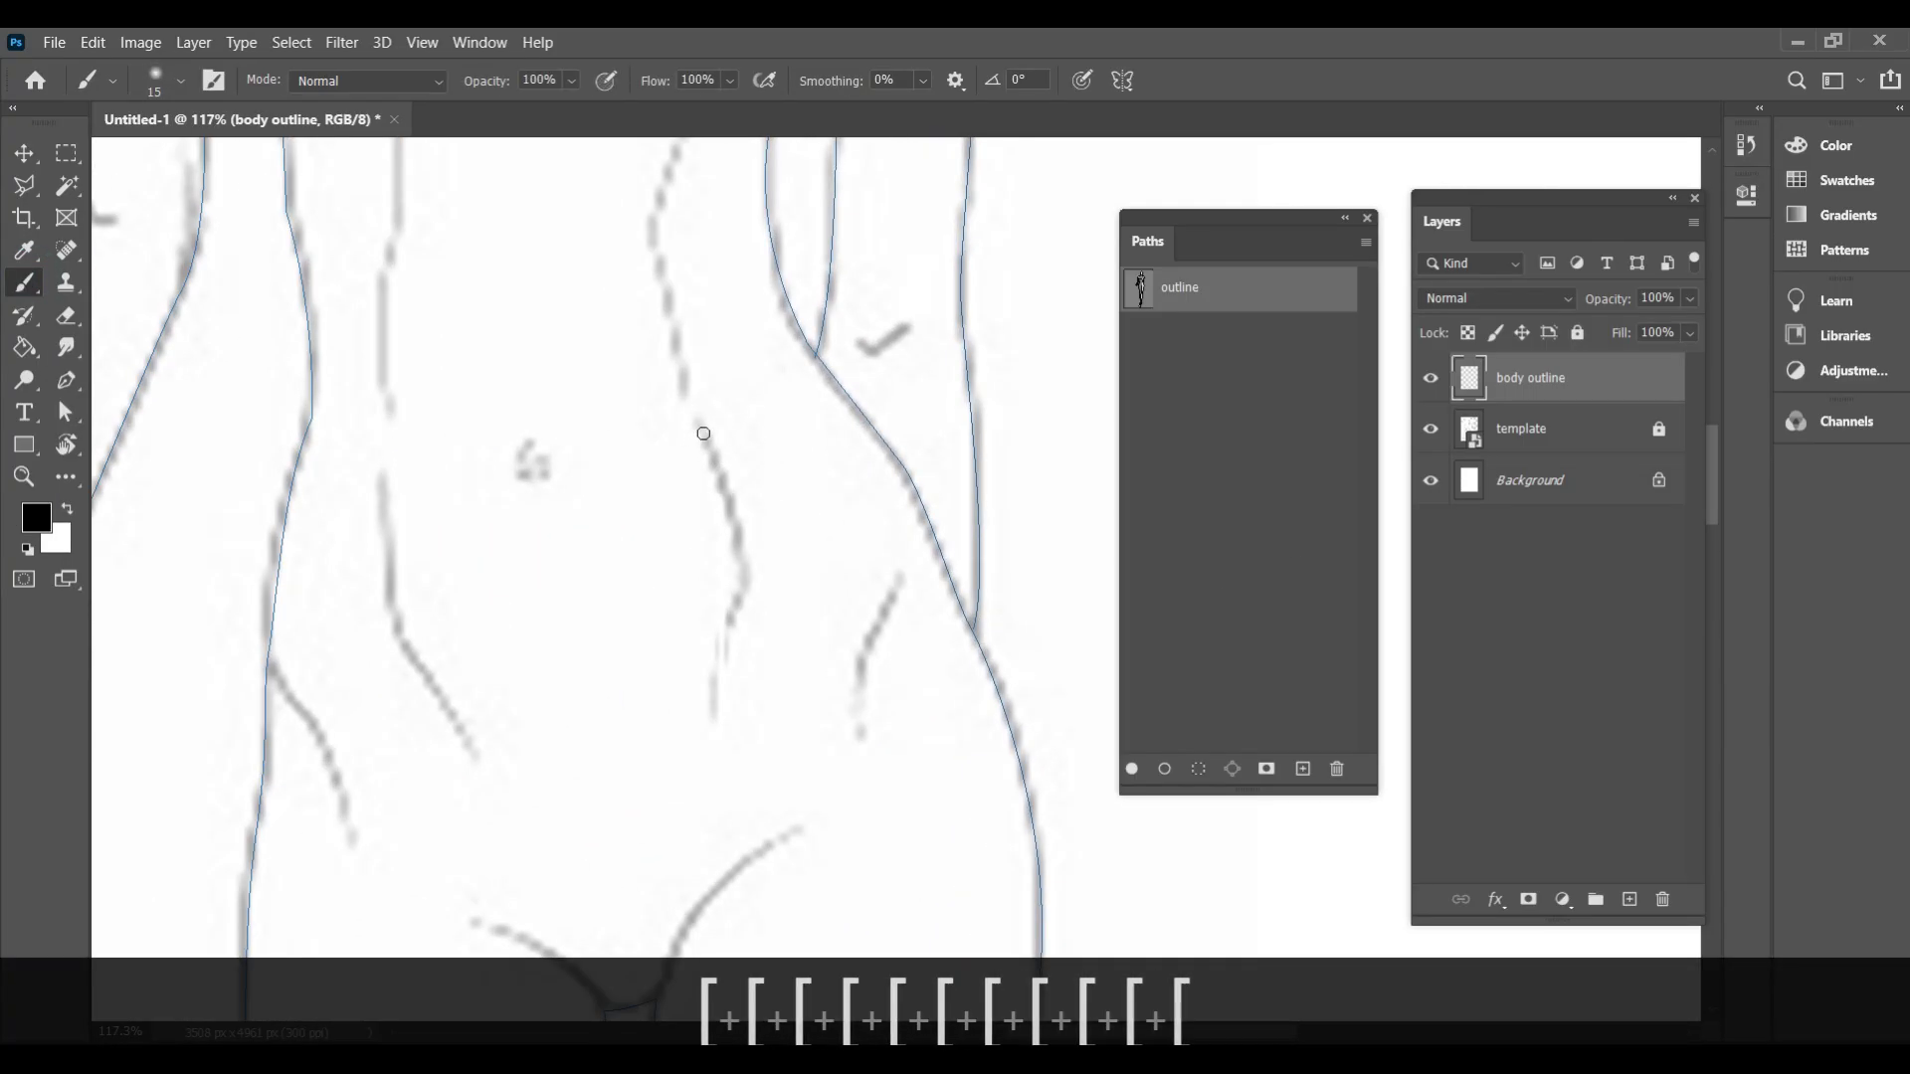
# Test the brush thickness with freehand strokes on the front figure's torso and undo them
pyautogui.moveTo(698, 421); pyautogui.dragTo(743, 505)
pyautogui.press('[')
pyautogui.moveTo(836, 694)
pyautogui.mouseDown()
pyautogui.moveTo(745, 537)
pyautogui.moveTo(738, 616)
pyautogui.mouseUp()
pyautogui.hotkey('ctrl', 'z')
pyautogui.hotkey('ctrl', 'z')
pyautogui.hotkey('ctrl', 'z')
# Stroke the "outline" path with an 8 px black brush on the body outline layer and deselect the path
pyautogui.keyDown('alt'); pyautogui.scroll(-6, 796, 577); pyautogui.keyUp('alt')
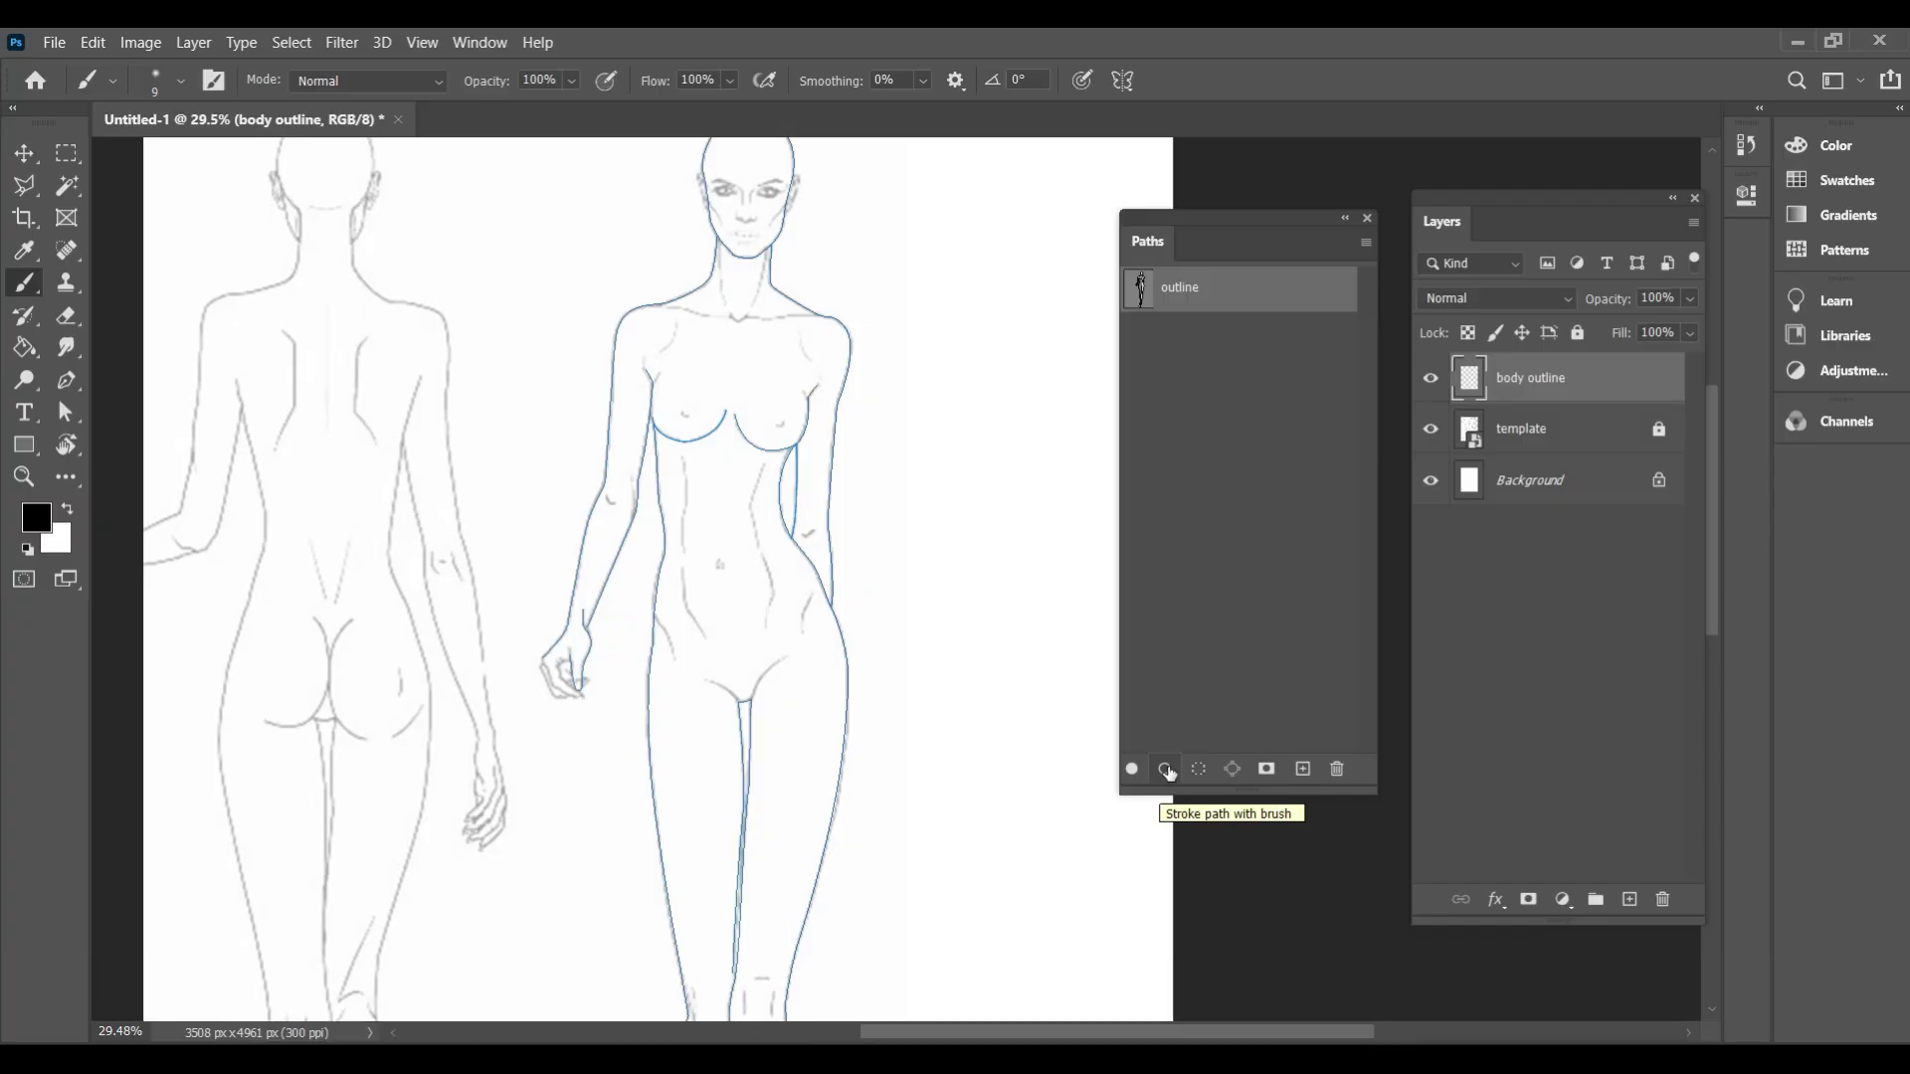
pyautogui.press('[')
pyautogui.click(1169, 773)
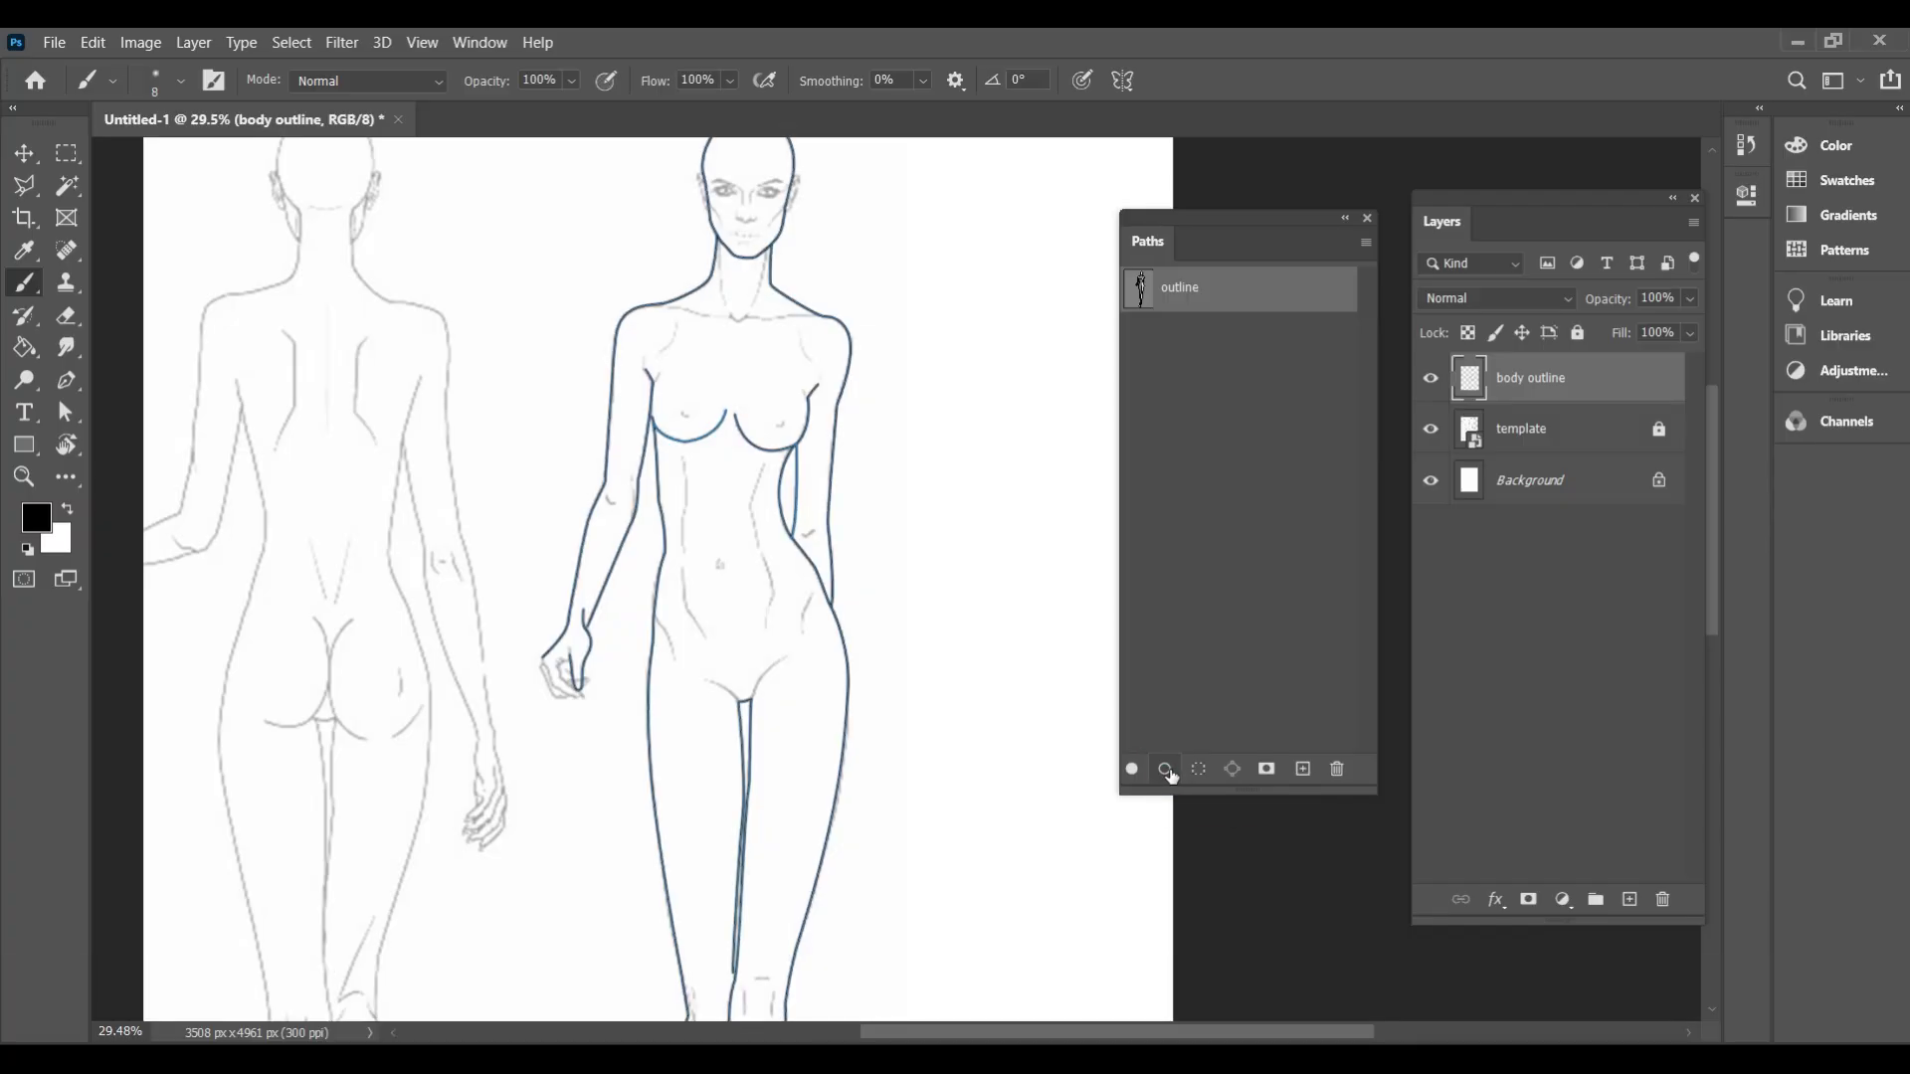
pyautogui.keyDown('alt'); pyautogui.scroll(4, 739, 444); pyautogui.keyUp('alt')
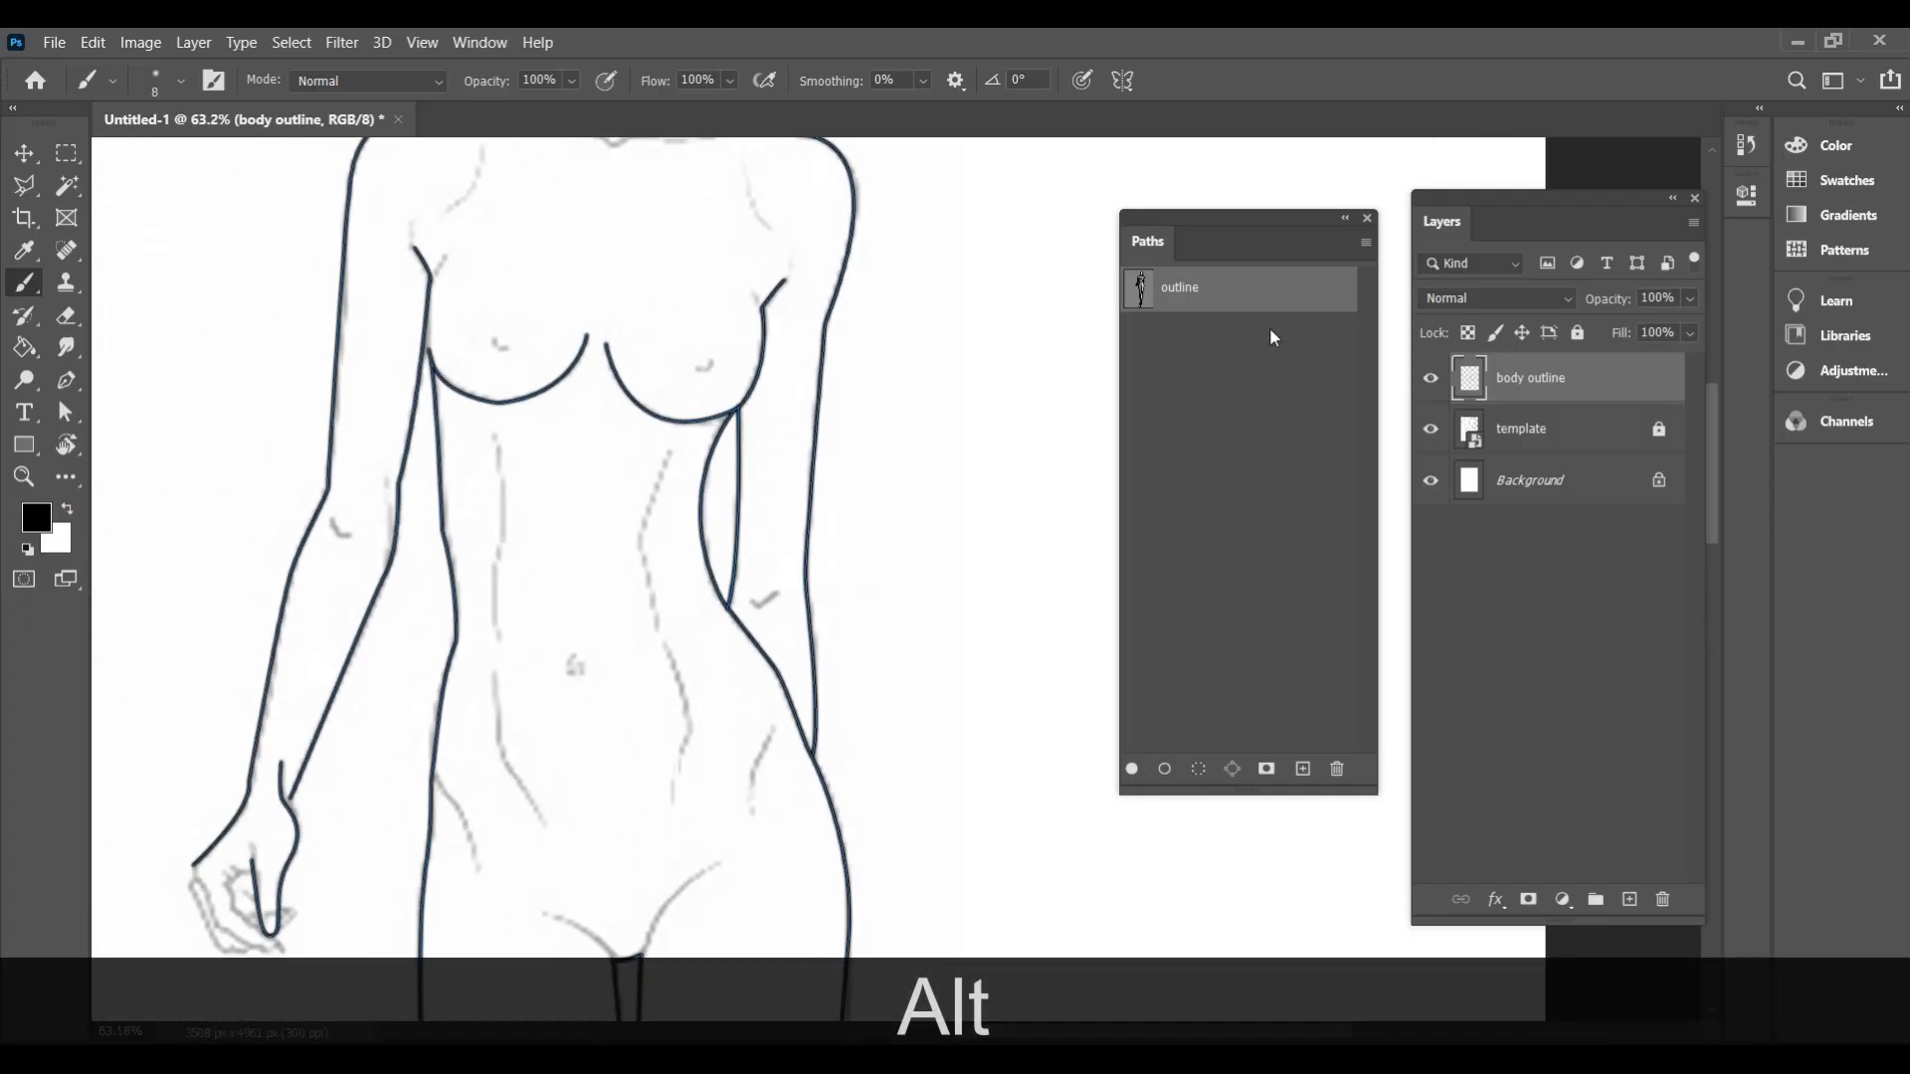
pyautogui.click(1259, 515)
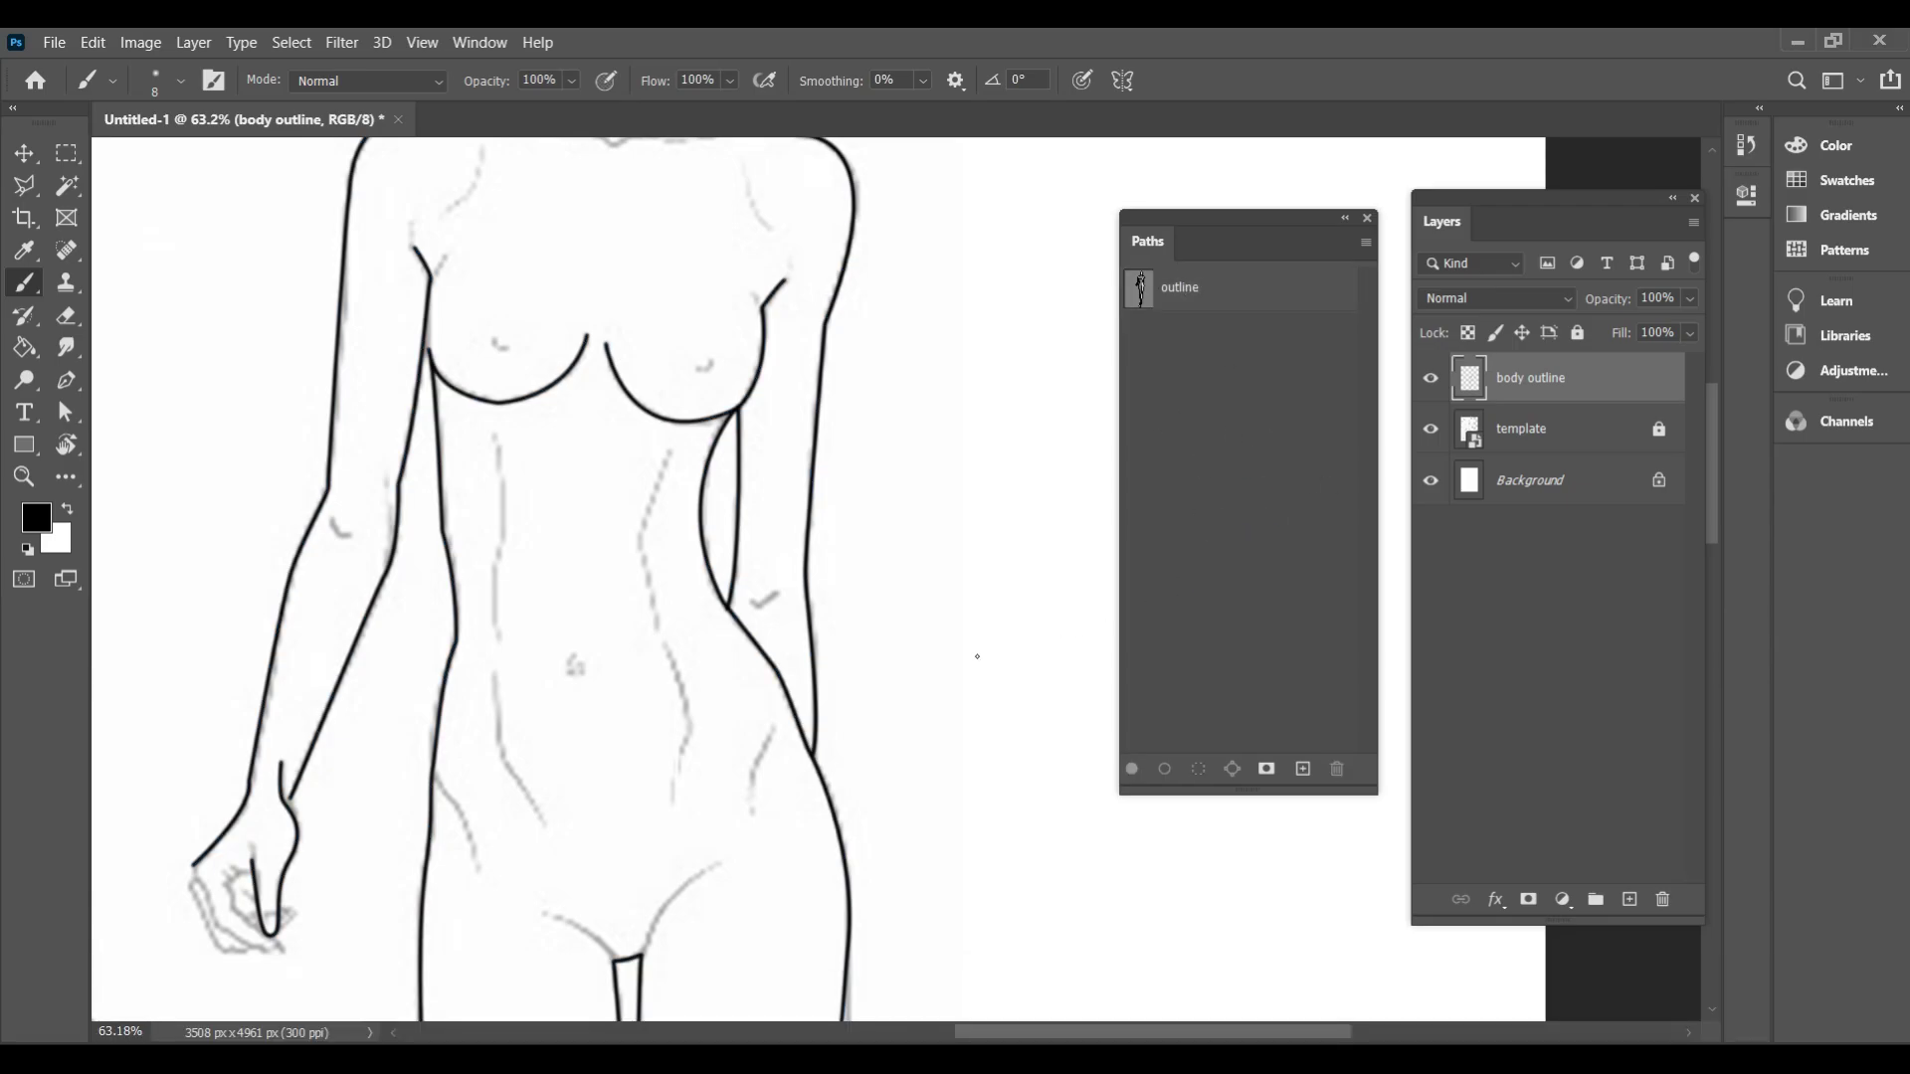
pyautogui.scroll(5, 746, 518)
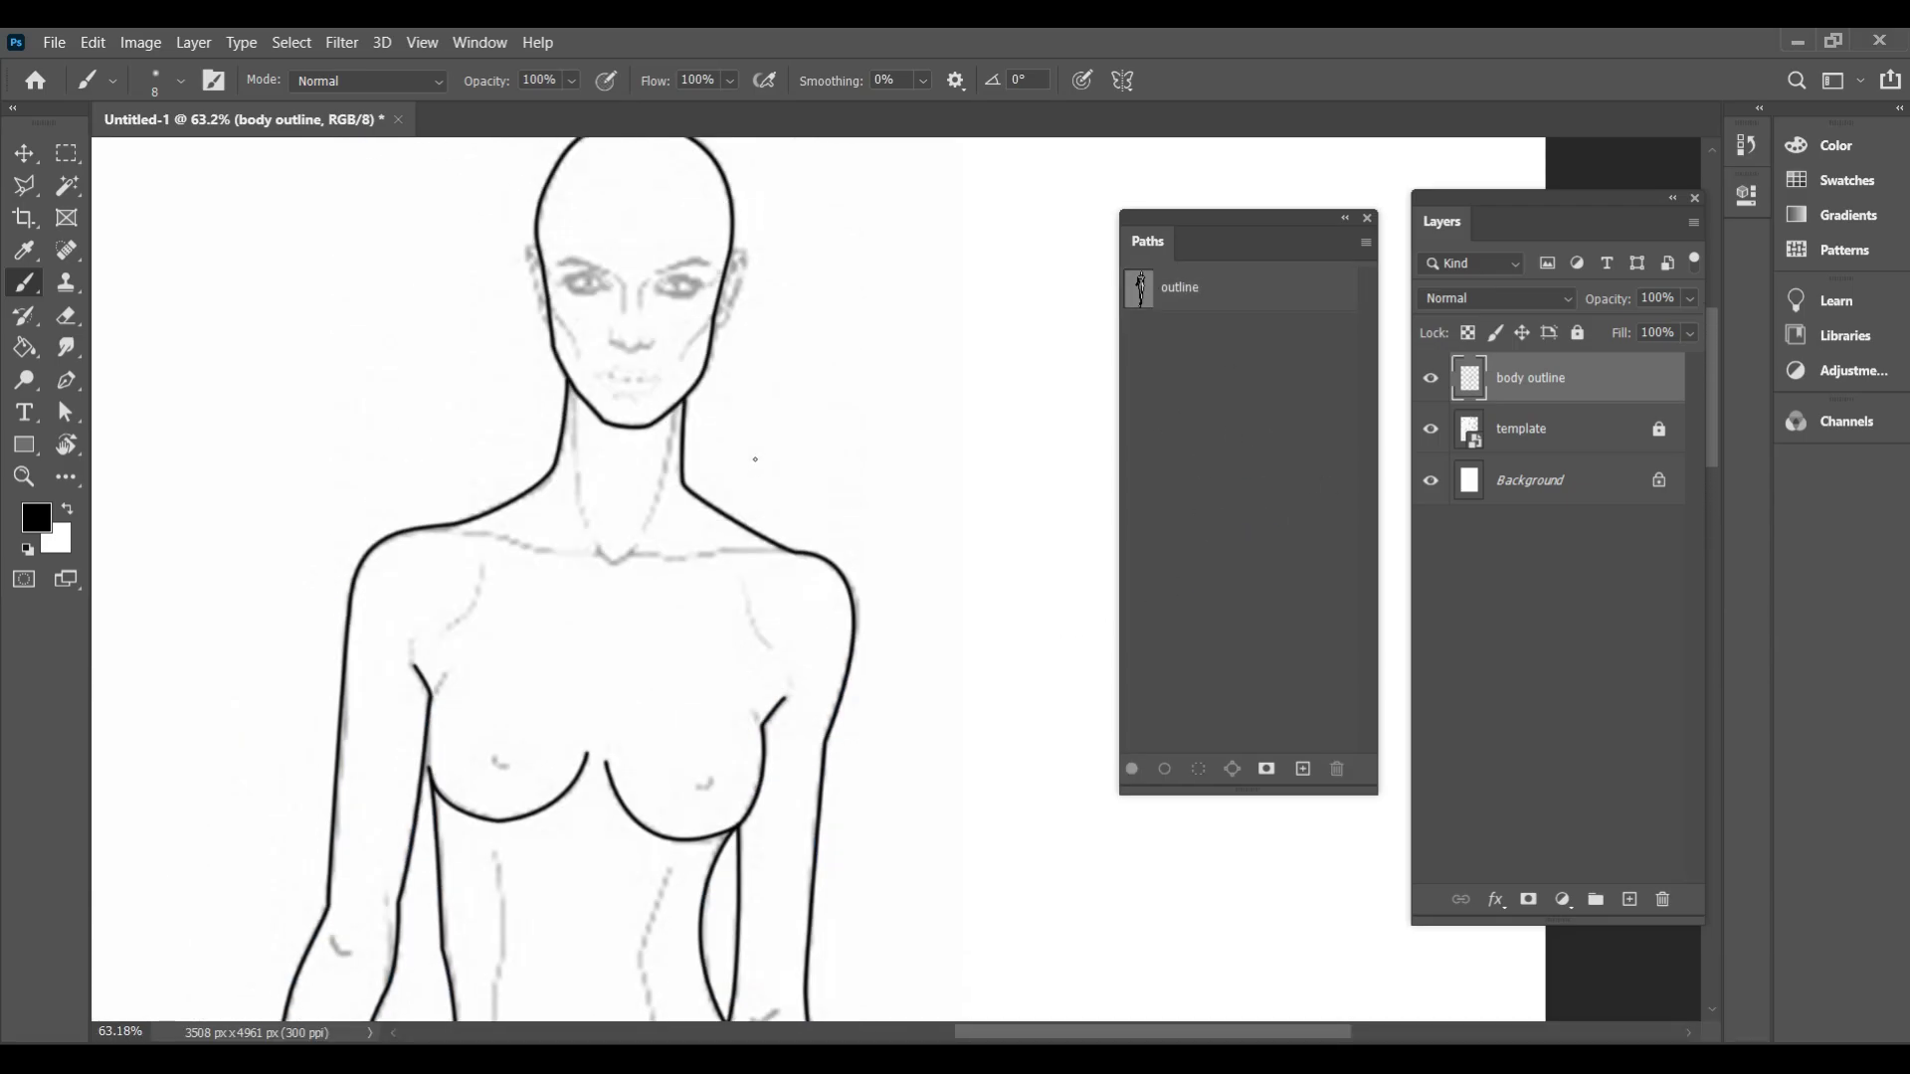
pyautogui.scroll(1, 757, 457)
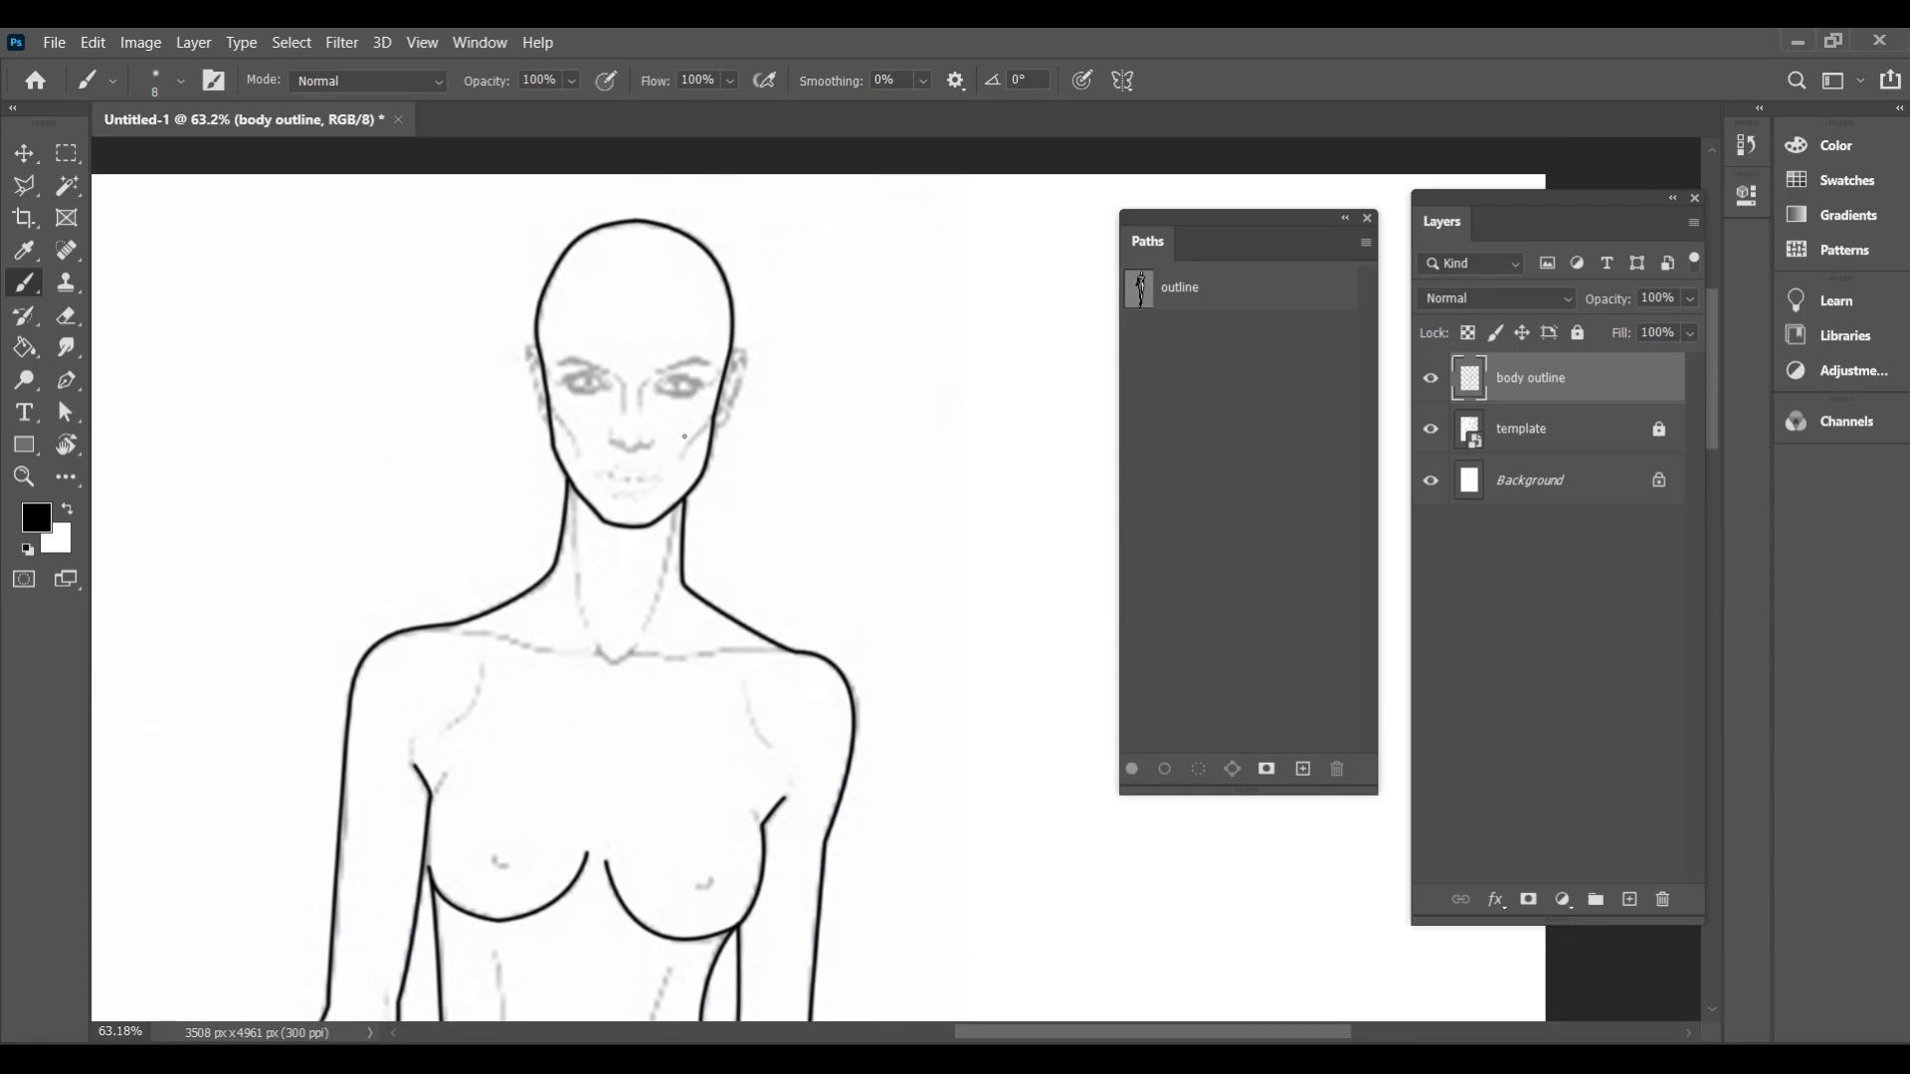
pyautogui.scroll(-4, 684, 430)
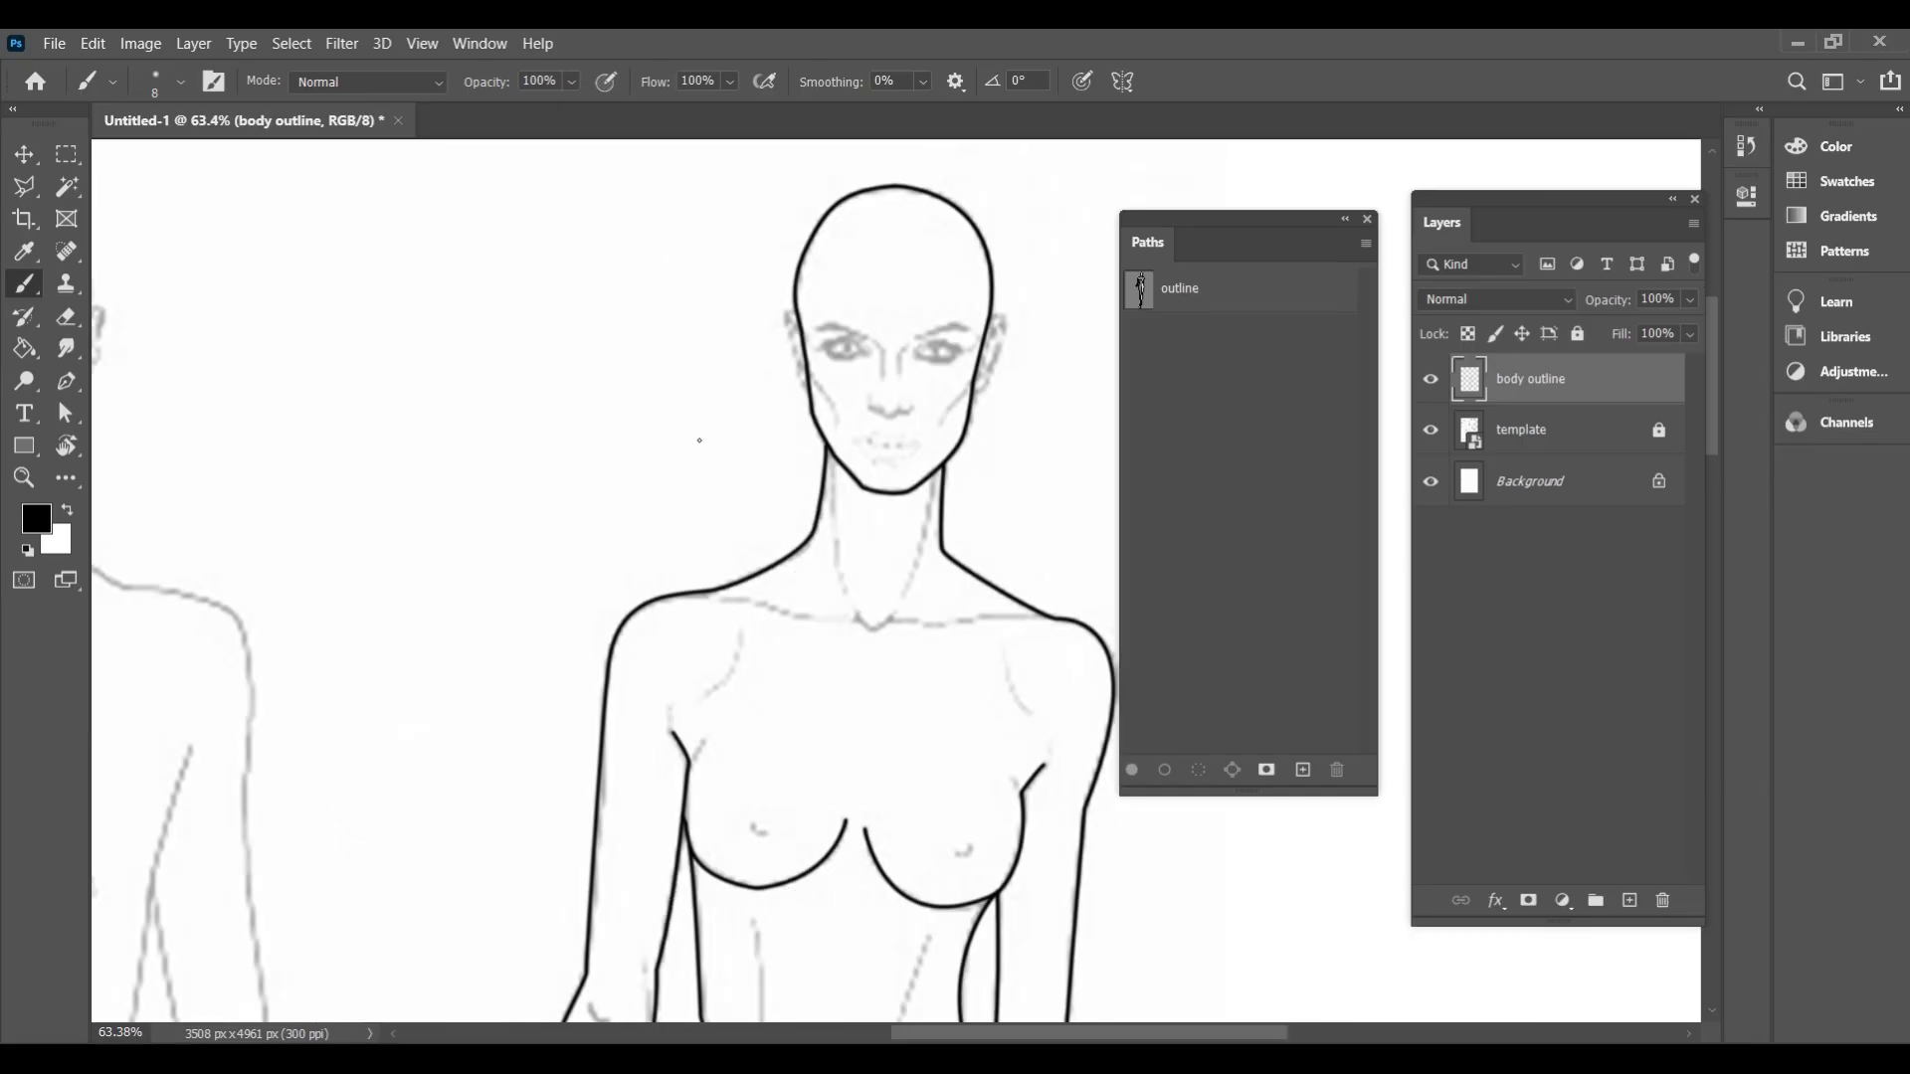
pyautogui.hotkey('ctrl', 'alt', '0')
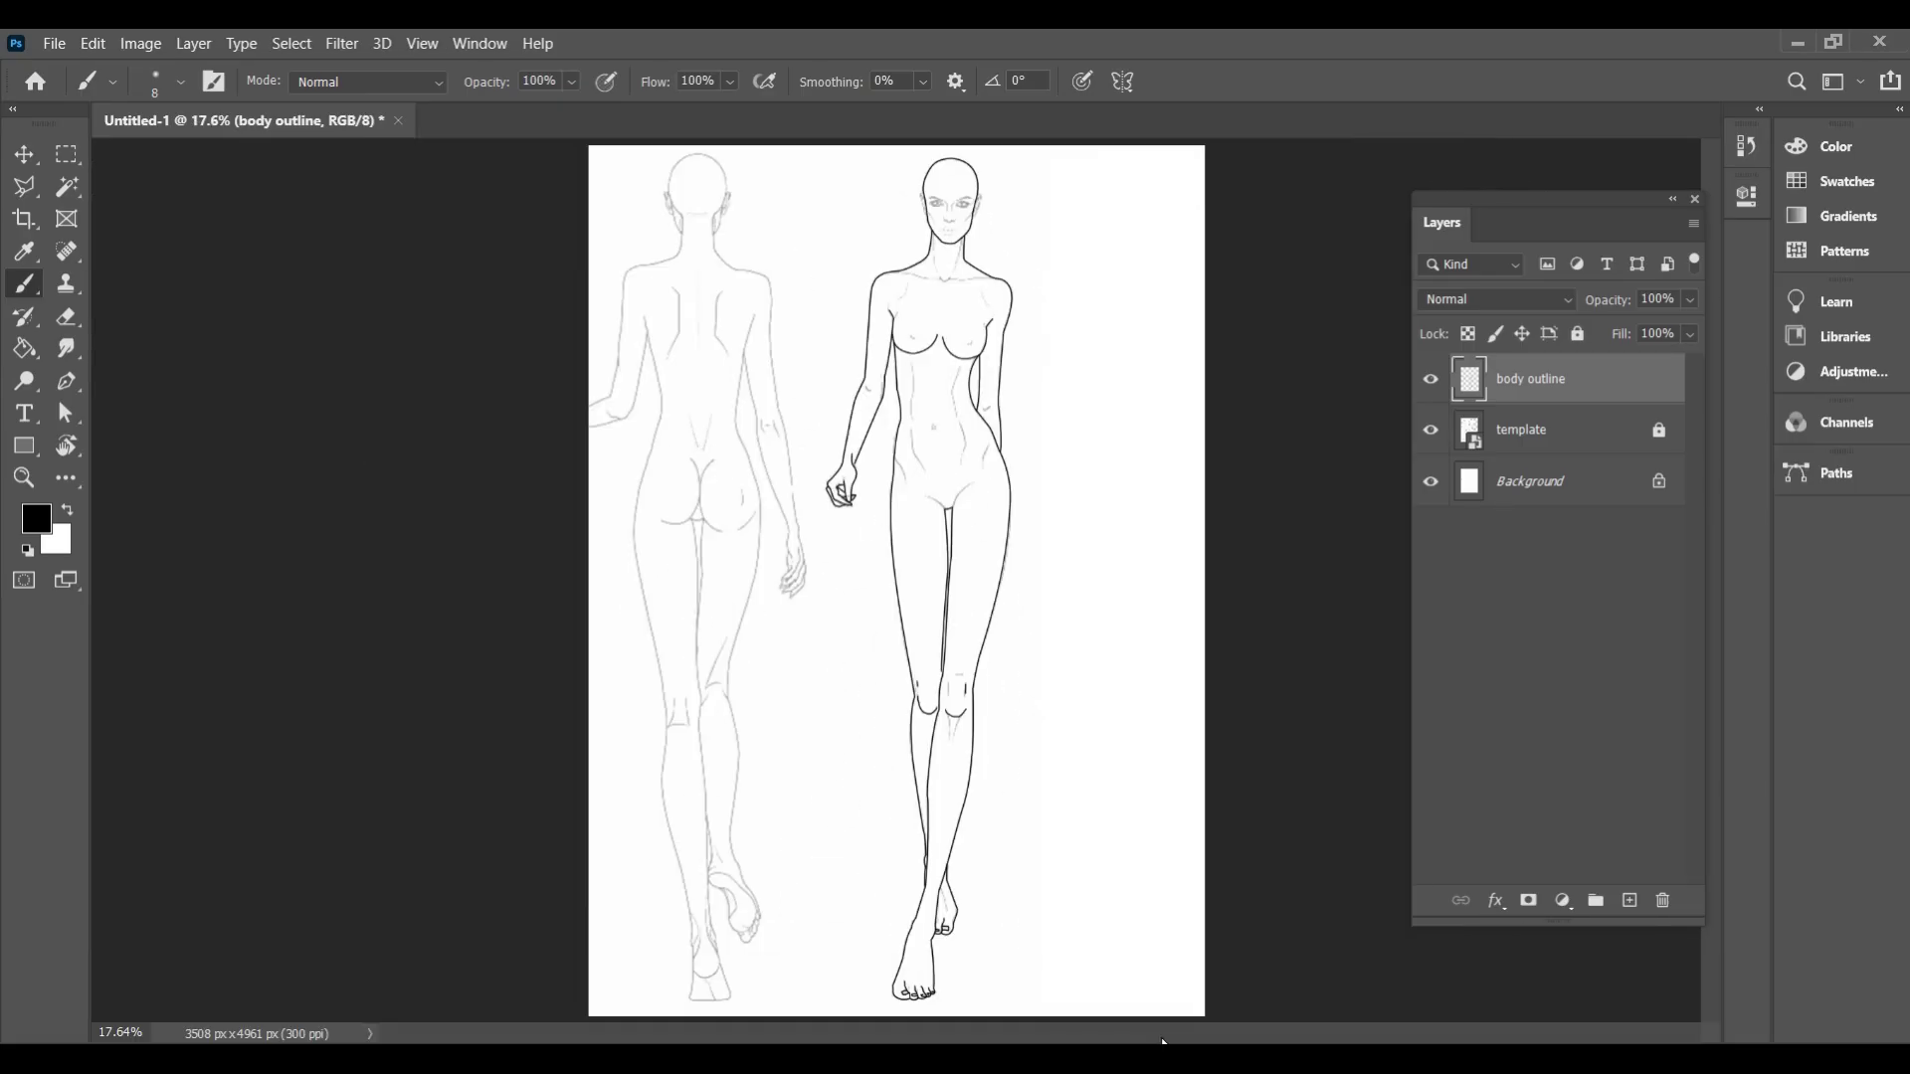
# Switch to the browser, copy the previewed long-haired face template image, and paste it into the Photoshop document
pyautogui.click(1141, 1056)
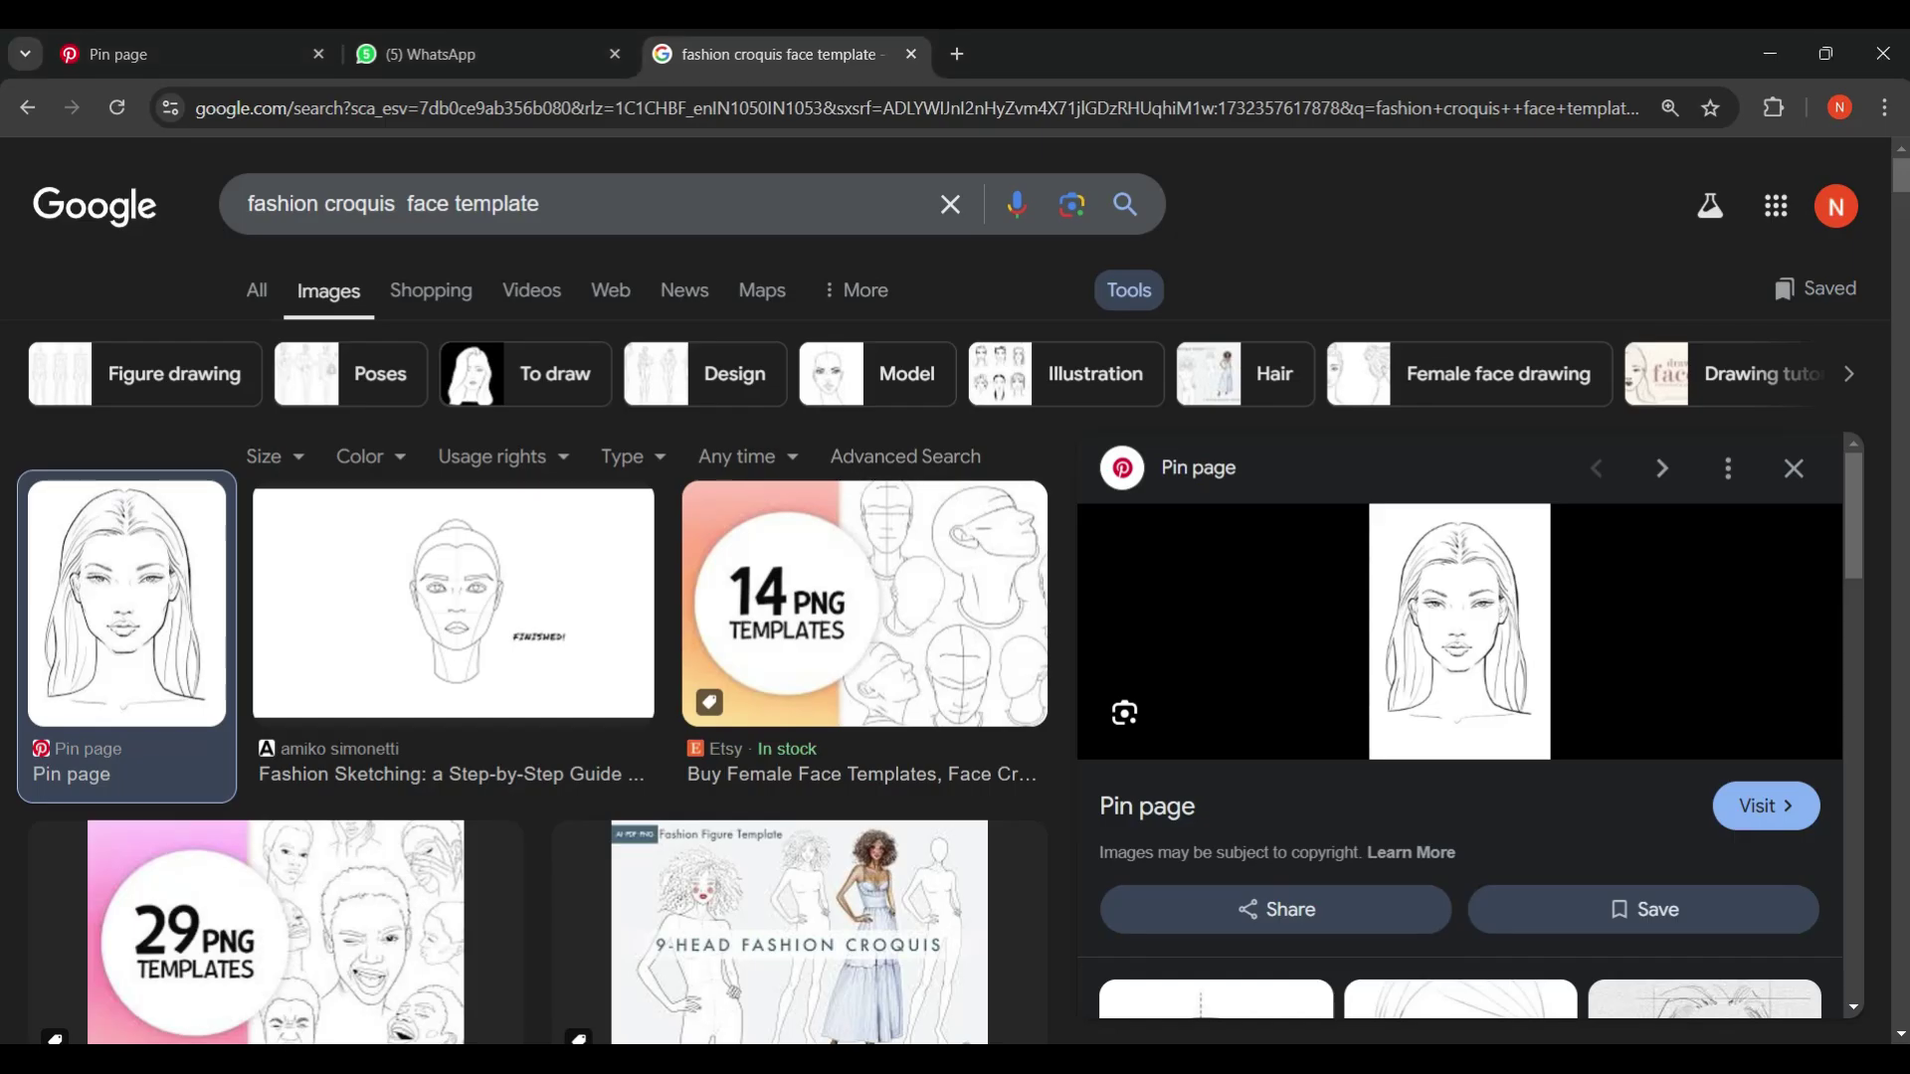
pyautogui.rightClick(1469, 663)
pyautogui.click(1586, 435)
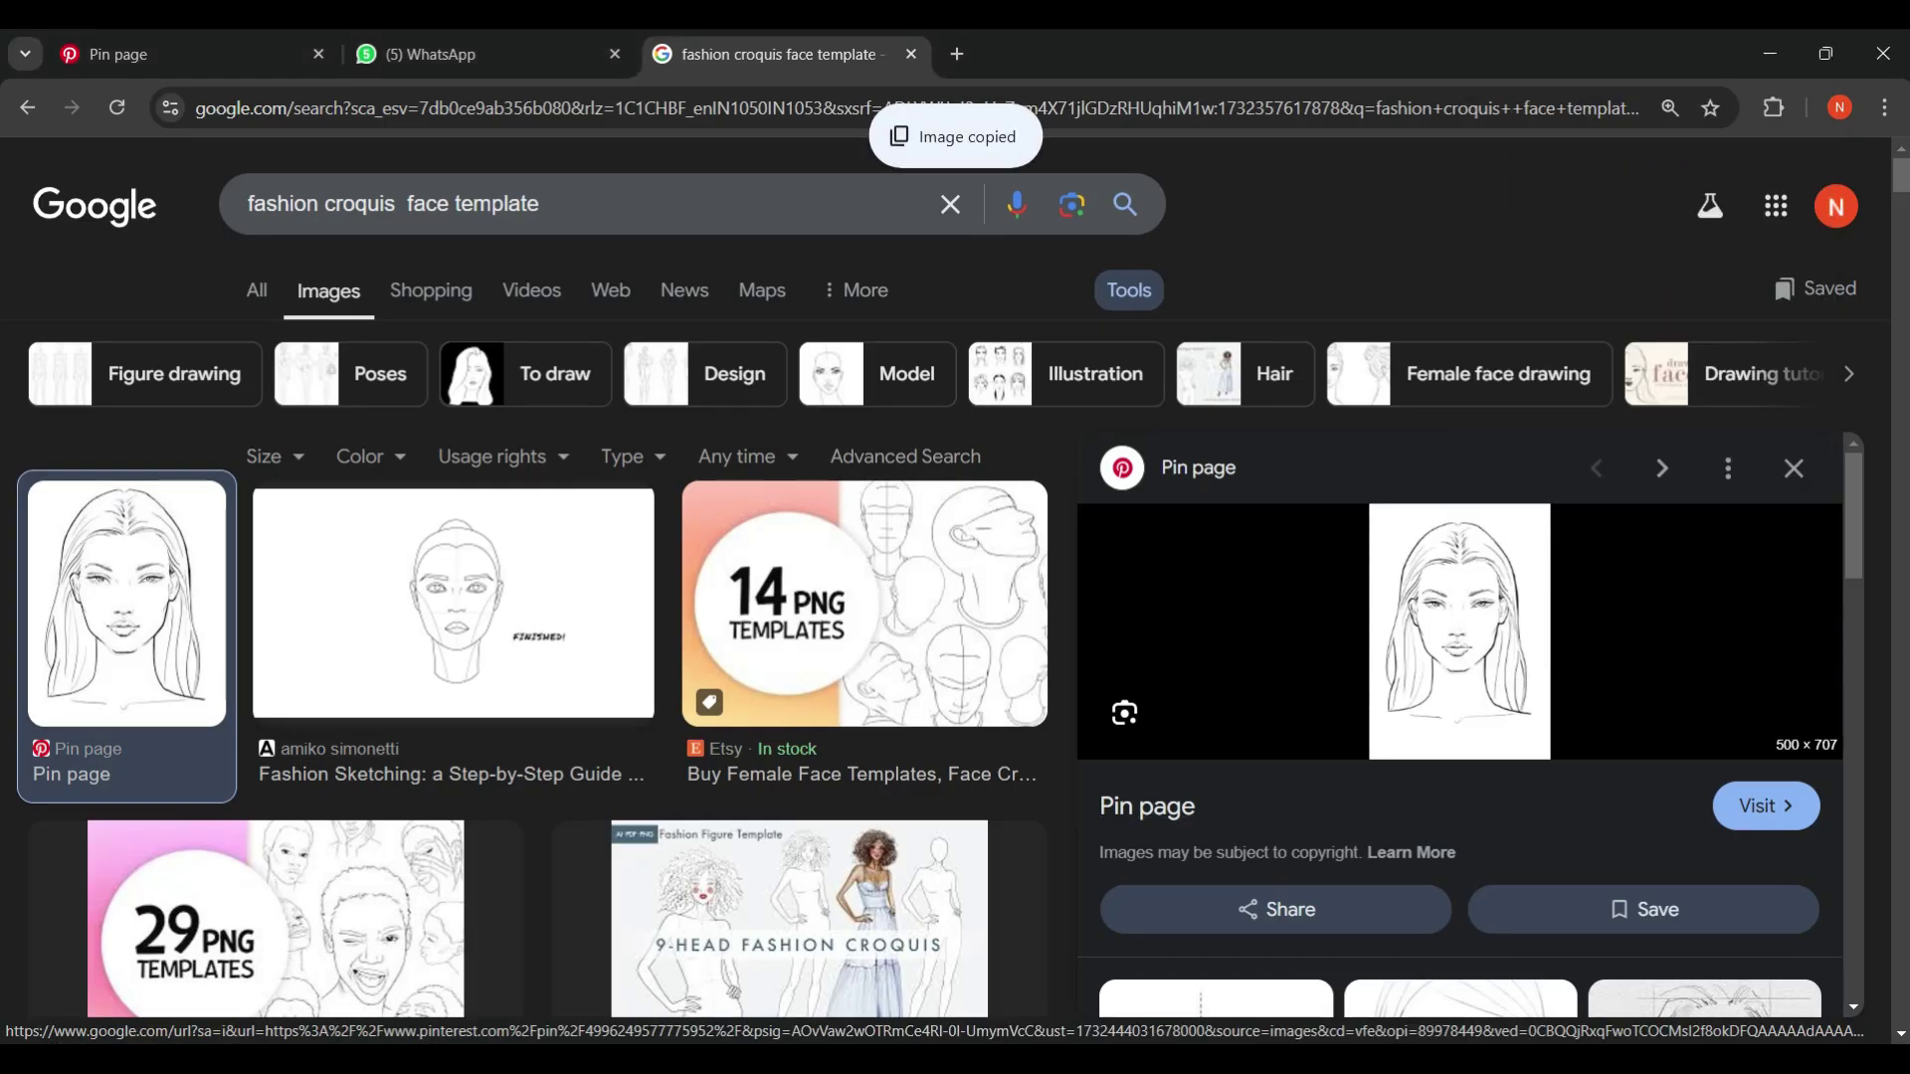
pyautogui.hotkey('alt', 'Tab')
pyautogui.hotkey('ctrl', 'v')
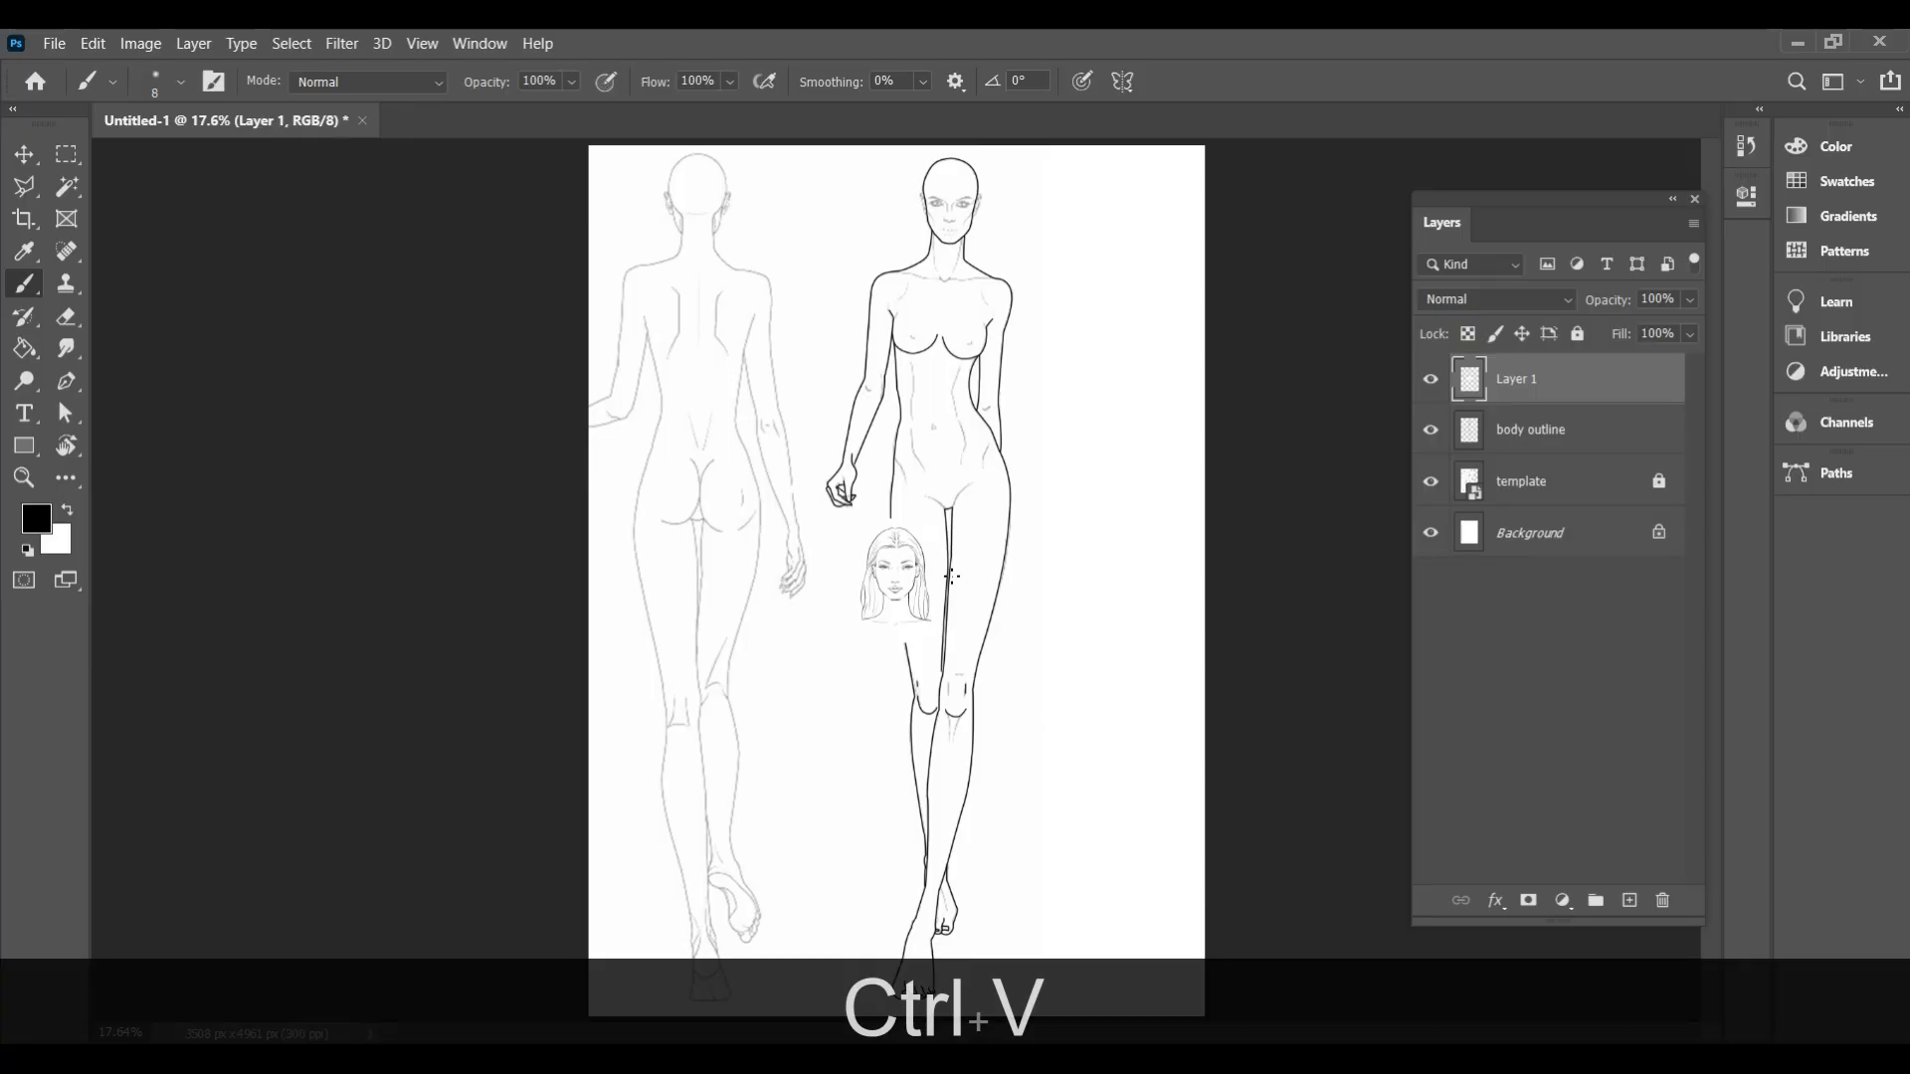
# Move the pasted face image over the front figure's head and scale it to about 132%
pyautogui.press('v')
pyautogui.moveTo(910, 594)
pyautogui.mouseDown()
pyautogui.moveTo(939, 220)
pyautogui.moveTo(1021, 326)
pyautogui.mouseUp()
pyautogui.hotkey('ctrl', 't')
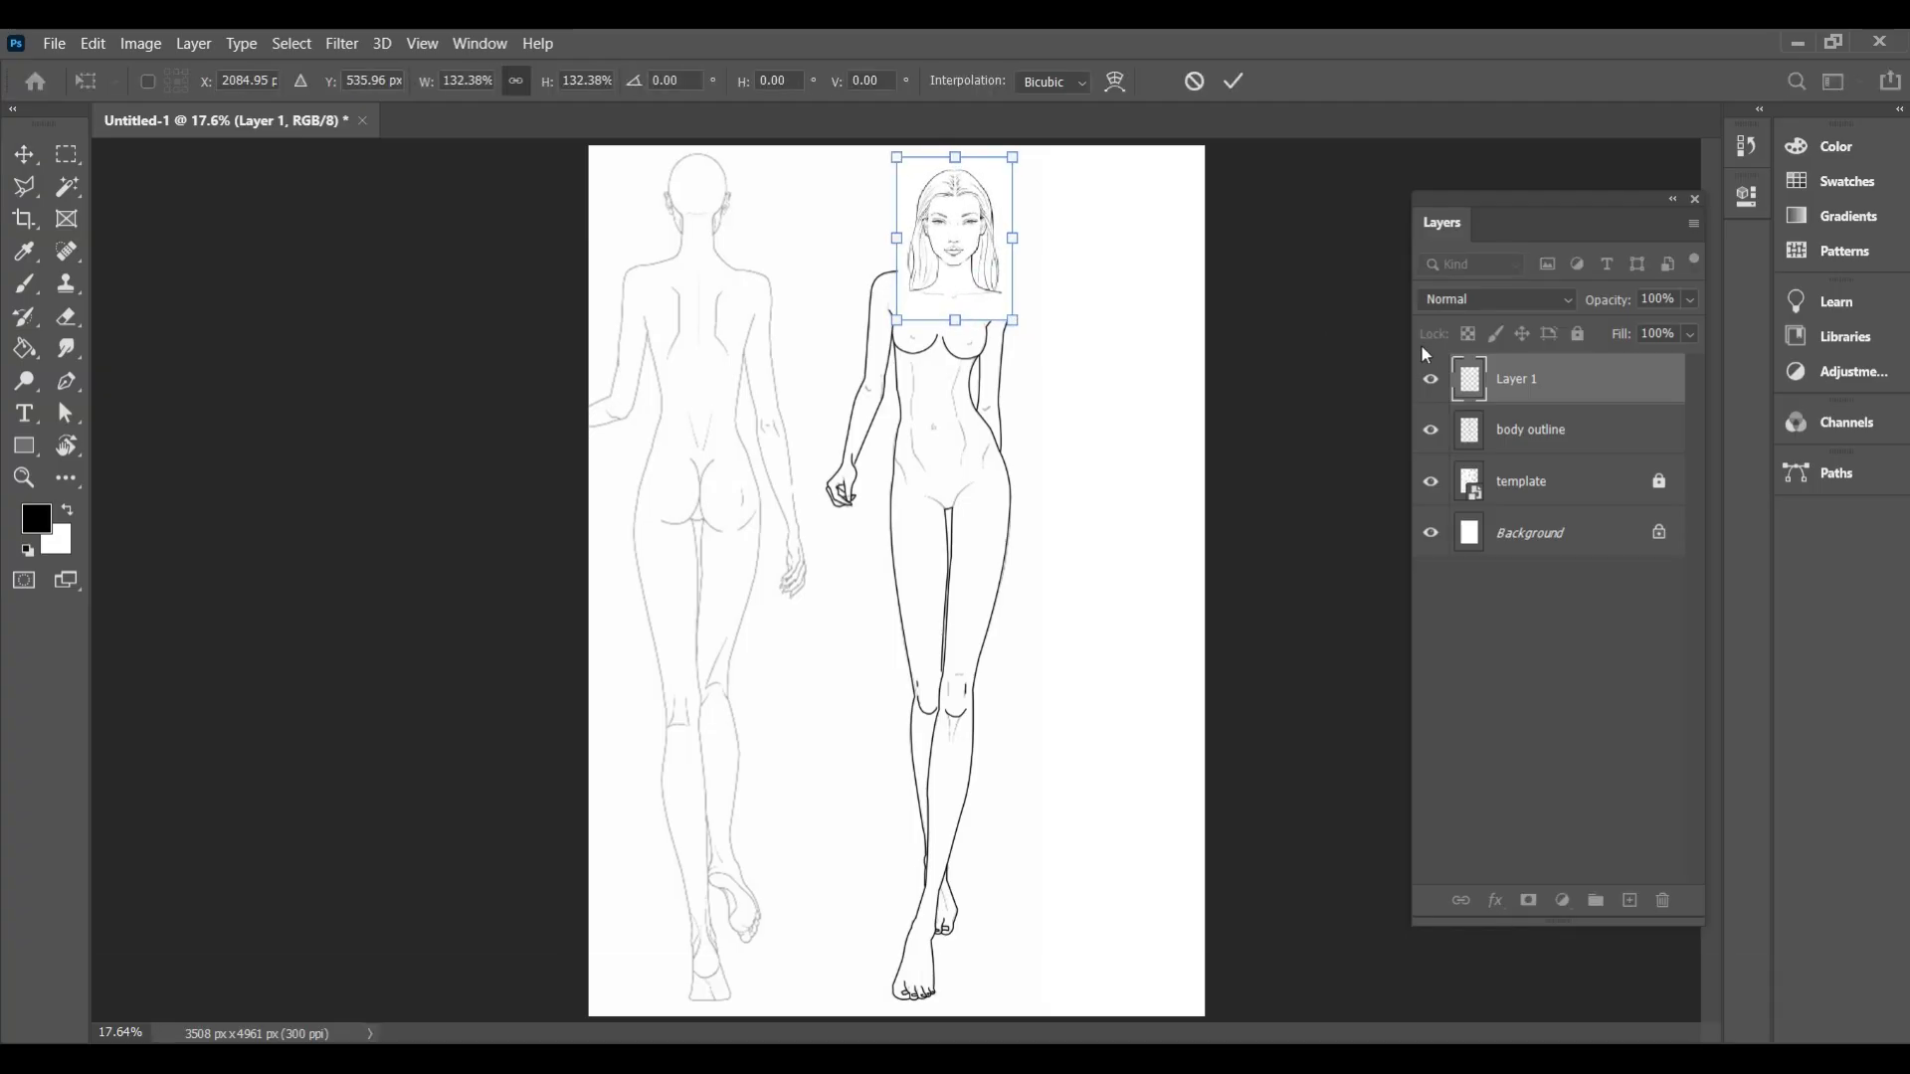
pyautogui.press('Return')
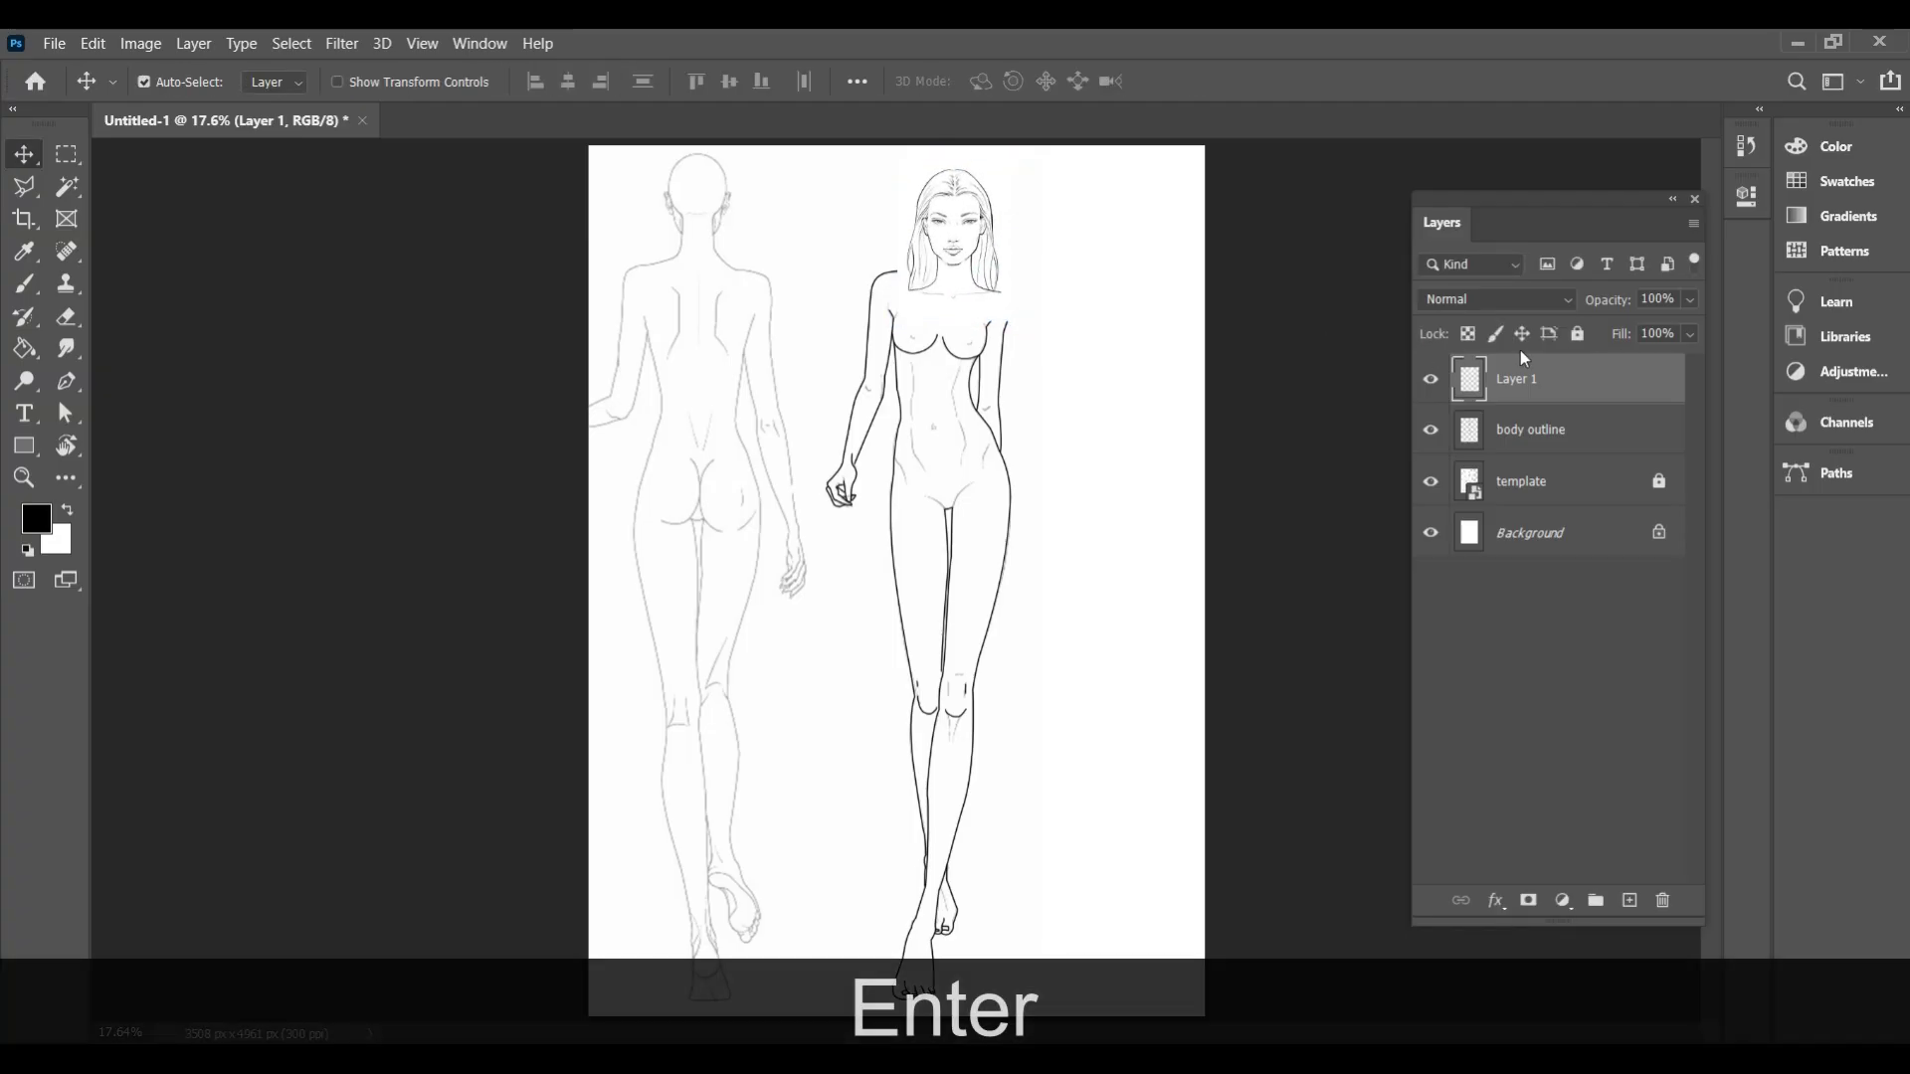
# Set the pasted face layer's blend mode to Multiply and hide the template layer
pyautogui.click(1565, 302)
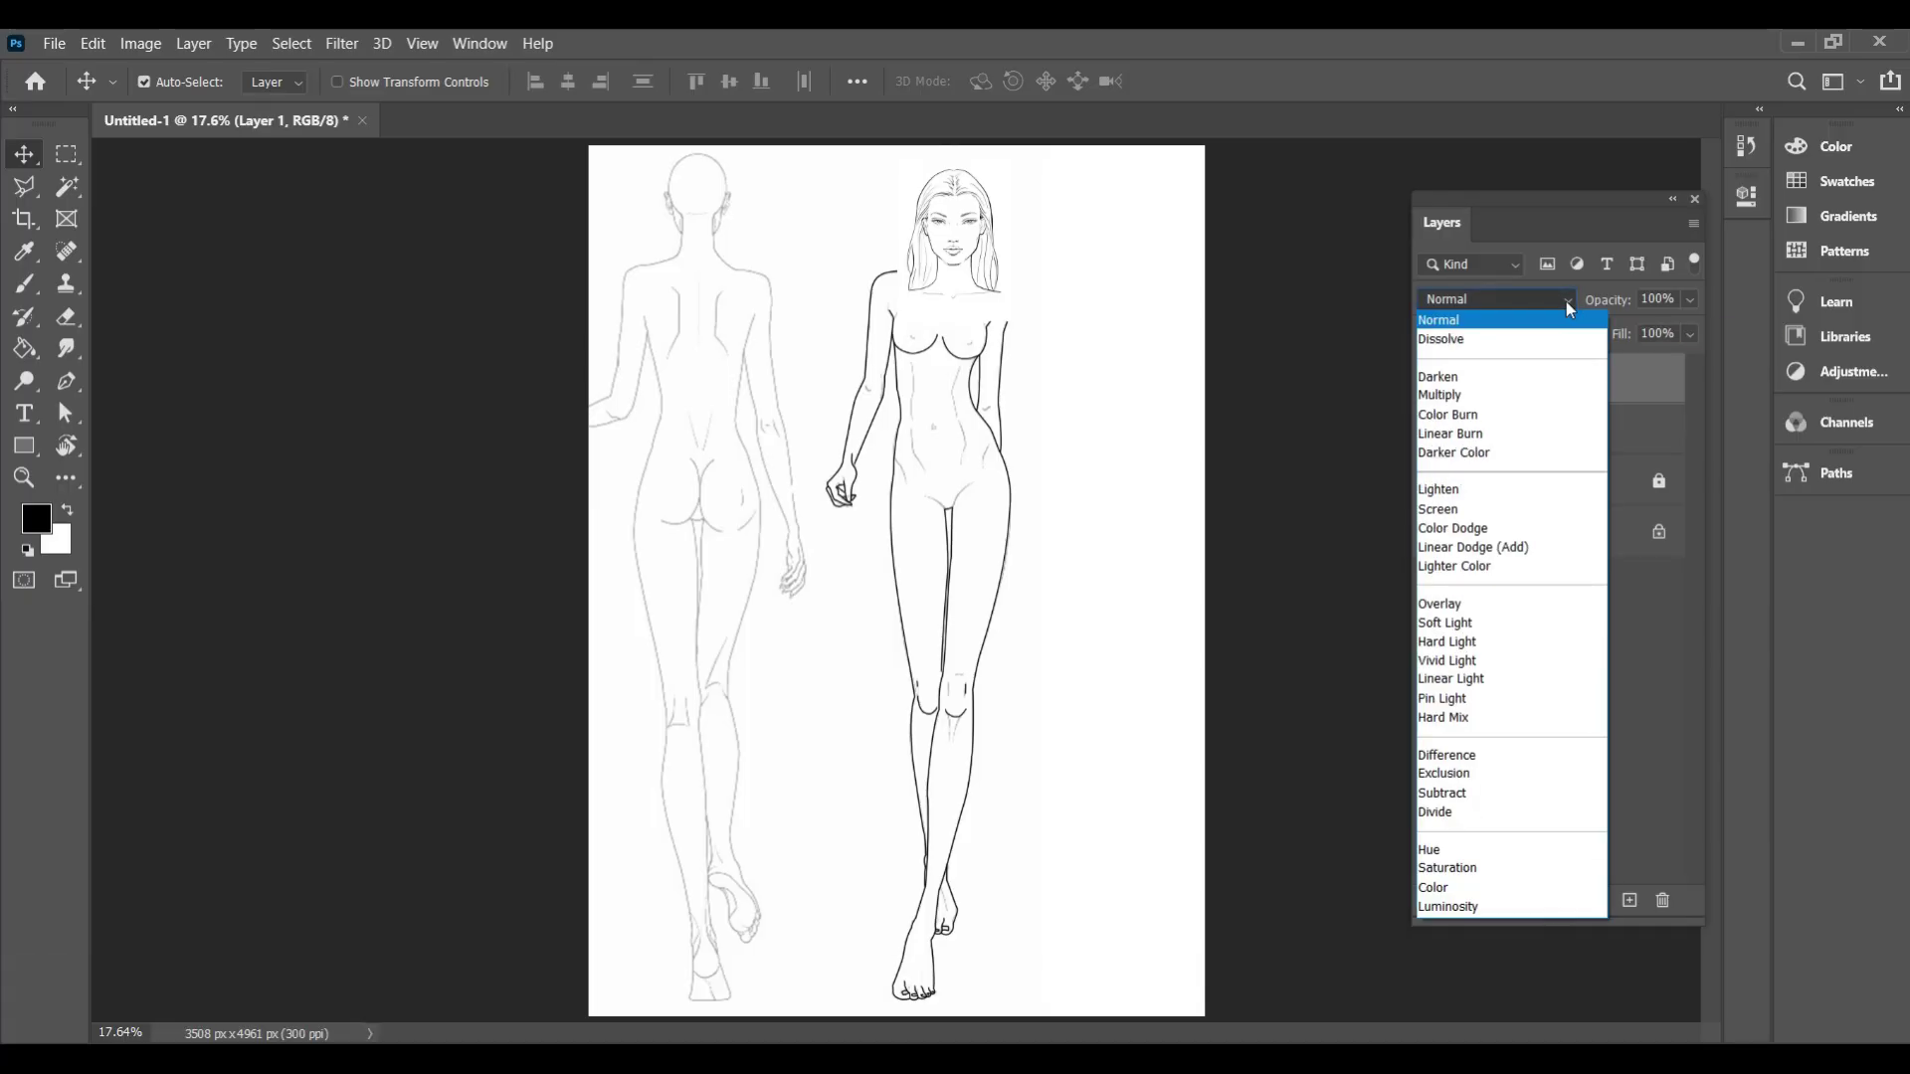
pyautogui.click(1440, 395)
pyautogui.hotkey('ctrl', '+')
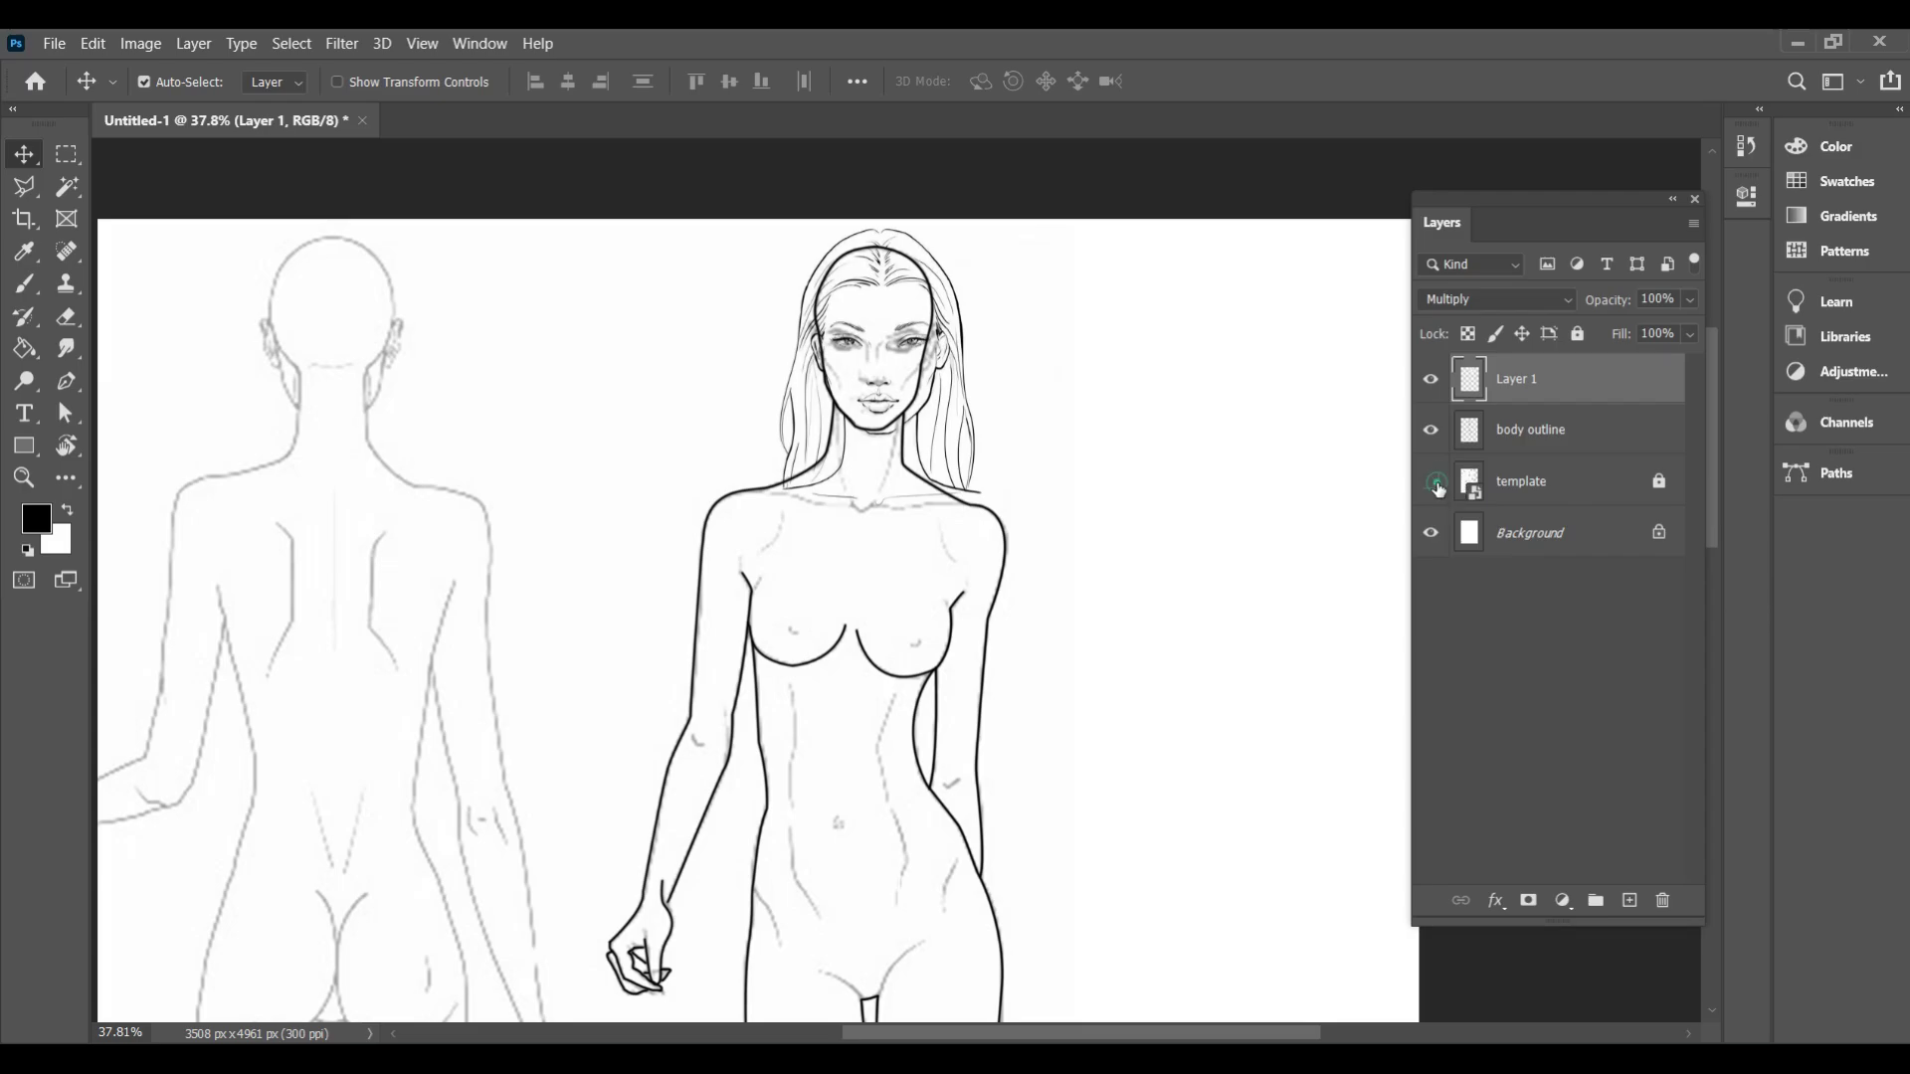
pyautogui.click(1430, 482)
# Fine-tune the face image's size and position so it lines up with the outlined head and neck
pyautogui.moveTo(960, 401); pyautogui.dragTo(947, 395)
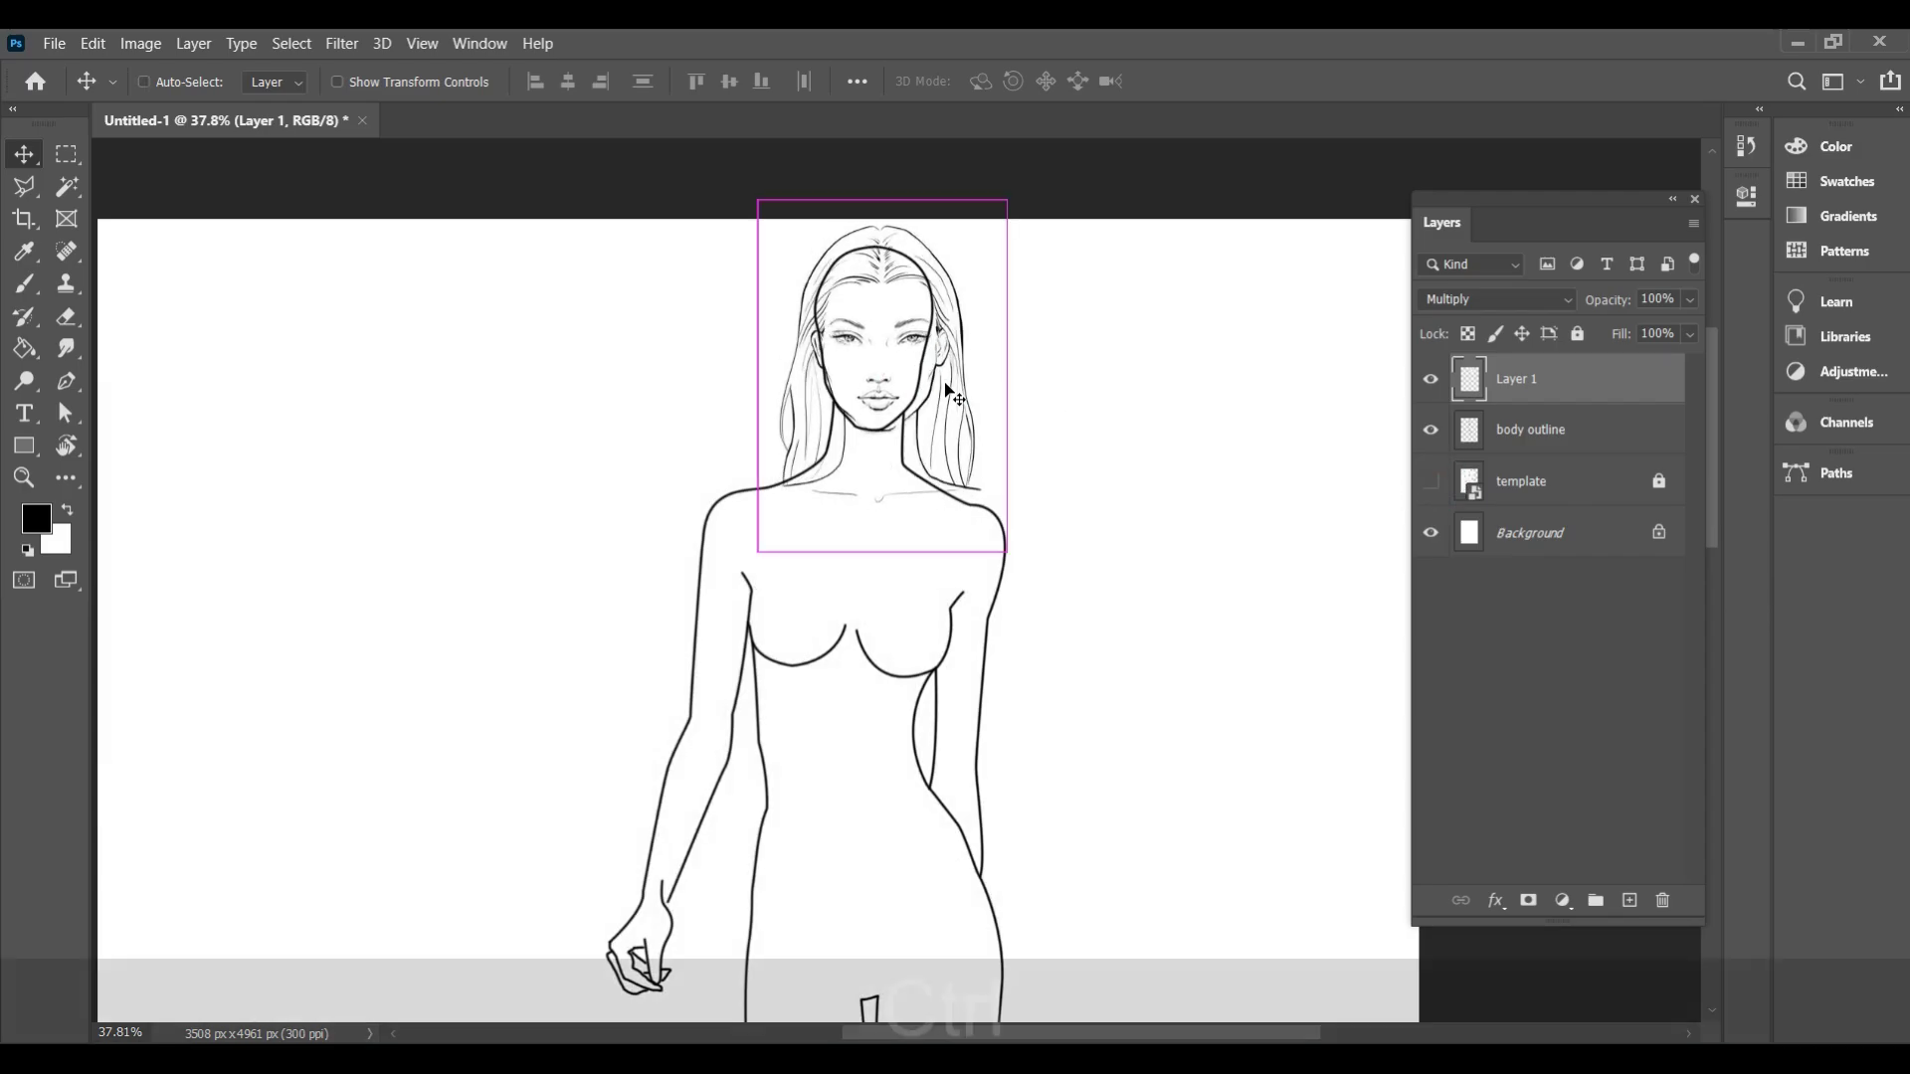
pyautogui.hotkey('ctrl', 't')
pyautogui.moveTo(1007, 200); pyautogui.dragTo(1001, 201)
pyautogui.moveTo(891, 294); pyautogui.dragTo(888, 288)
pyautogui.press('Left')
pyautogui.press('Left')
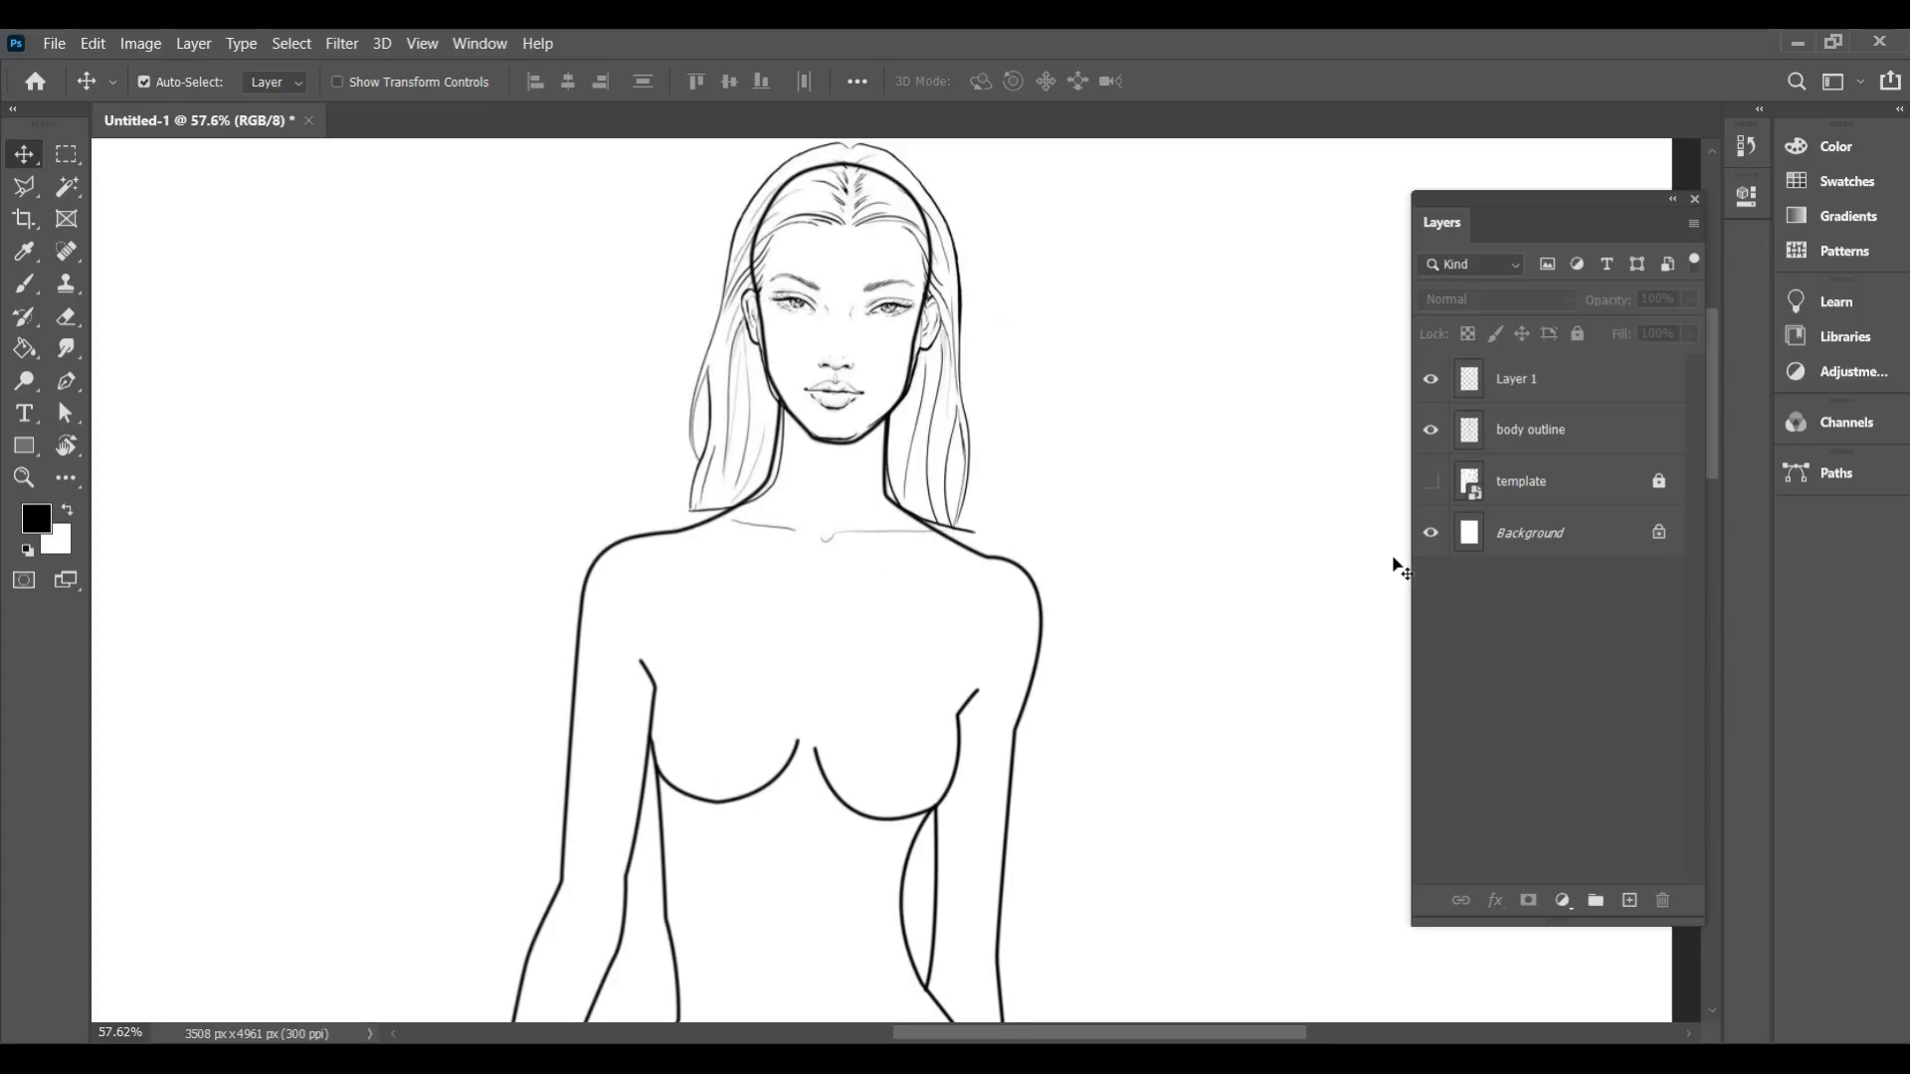
# Rename the pasted face image's layer as "face template"
pyautogui.click(1533, 427)
pyautogui.doubleClick(1520, 381)
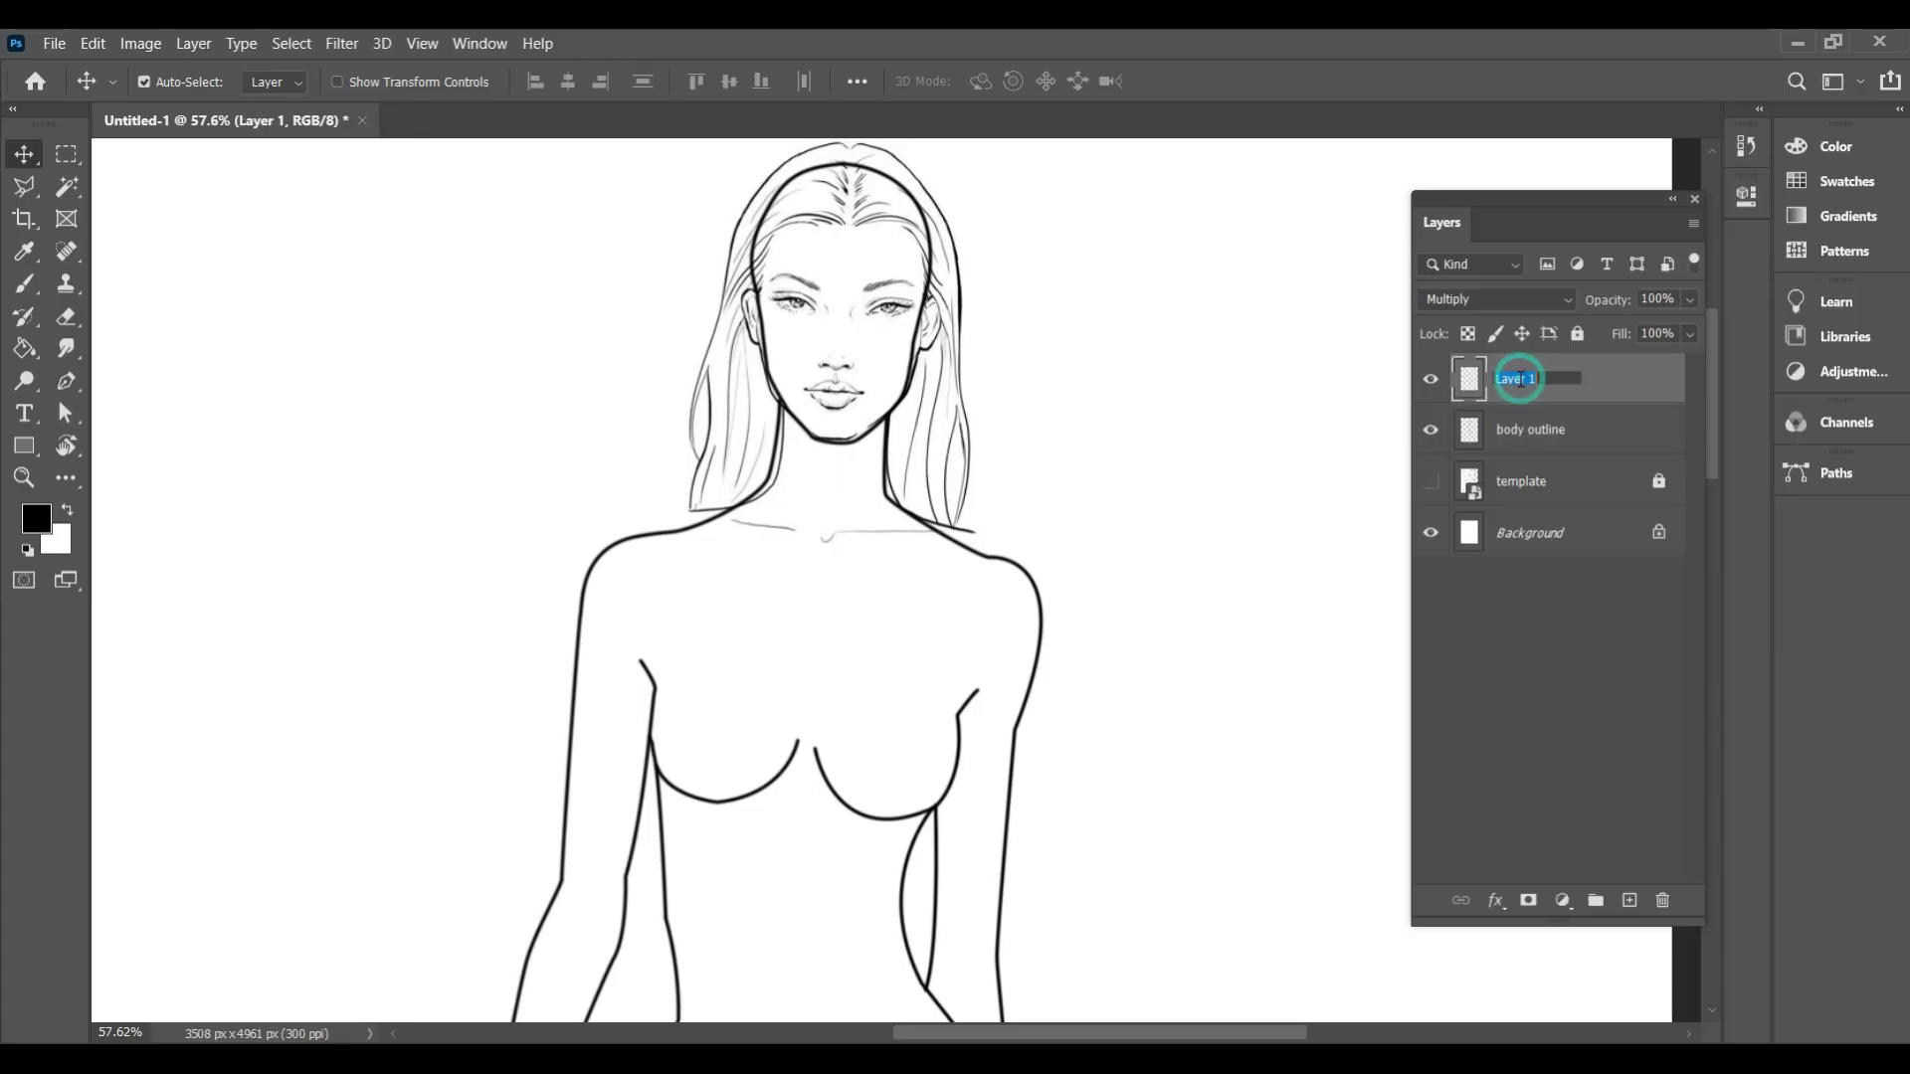
pyautogui.write('fa')
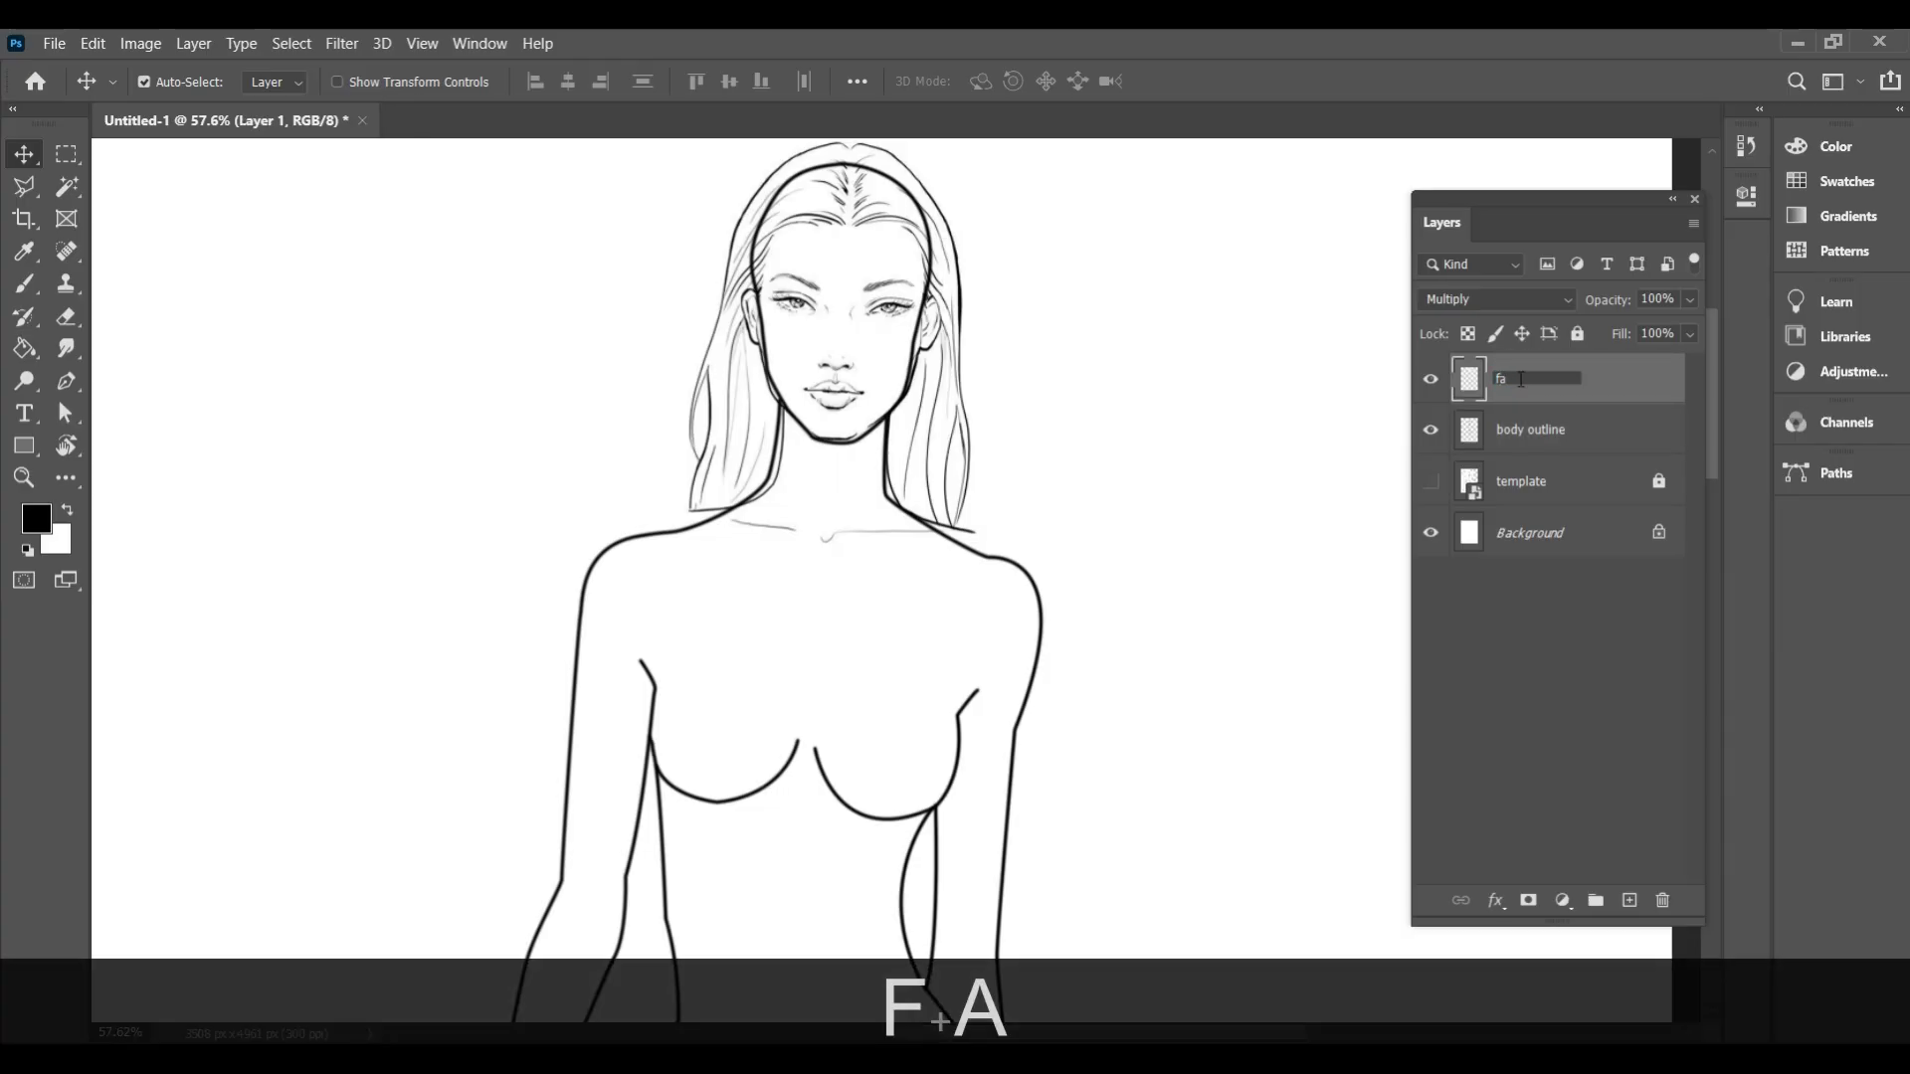
pyautogui.write('ce template')
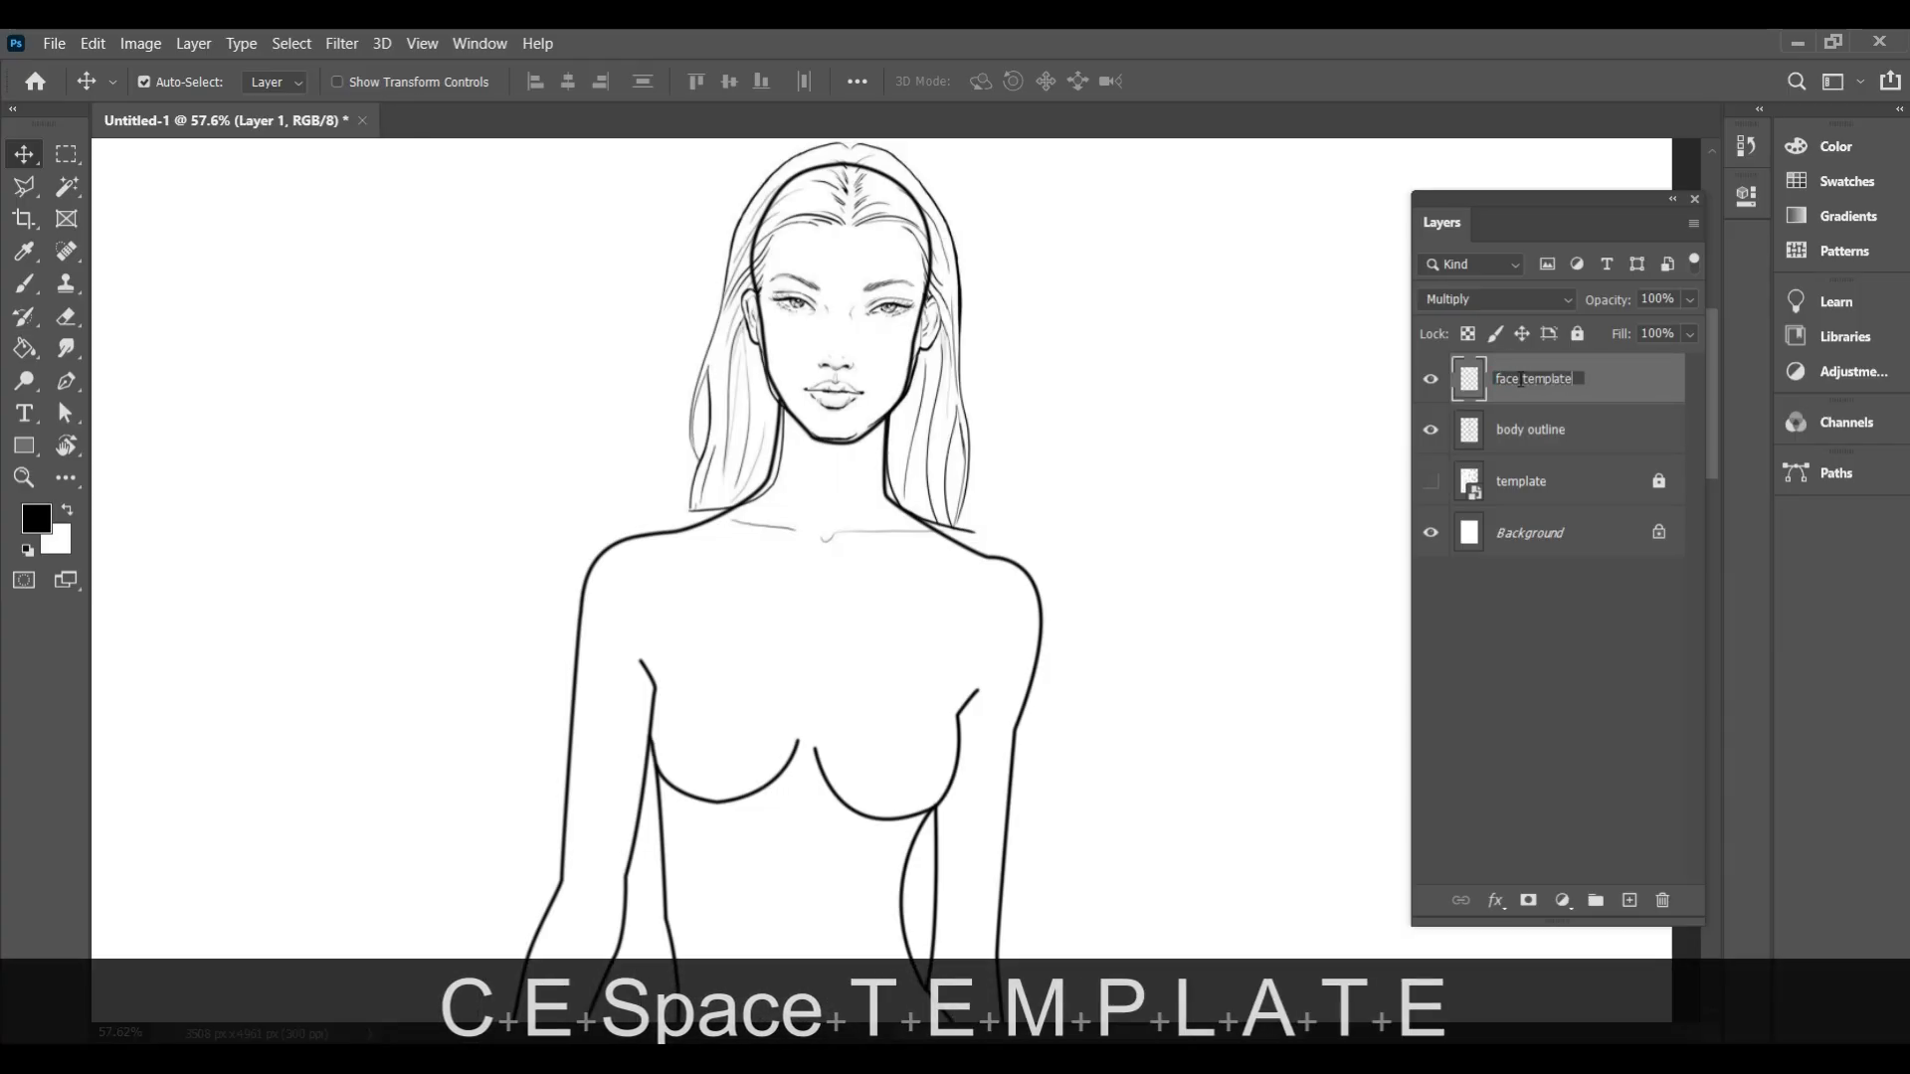
pyautogui.press('Return')
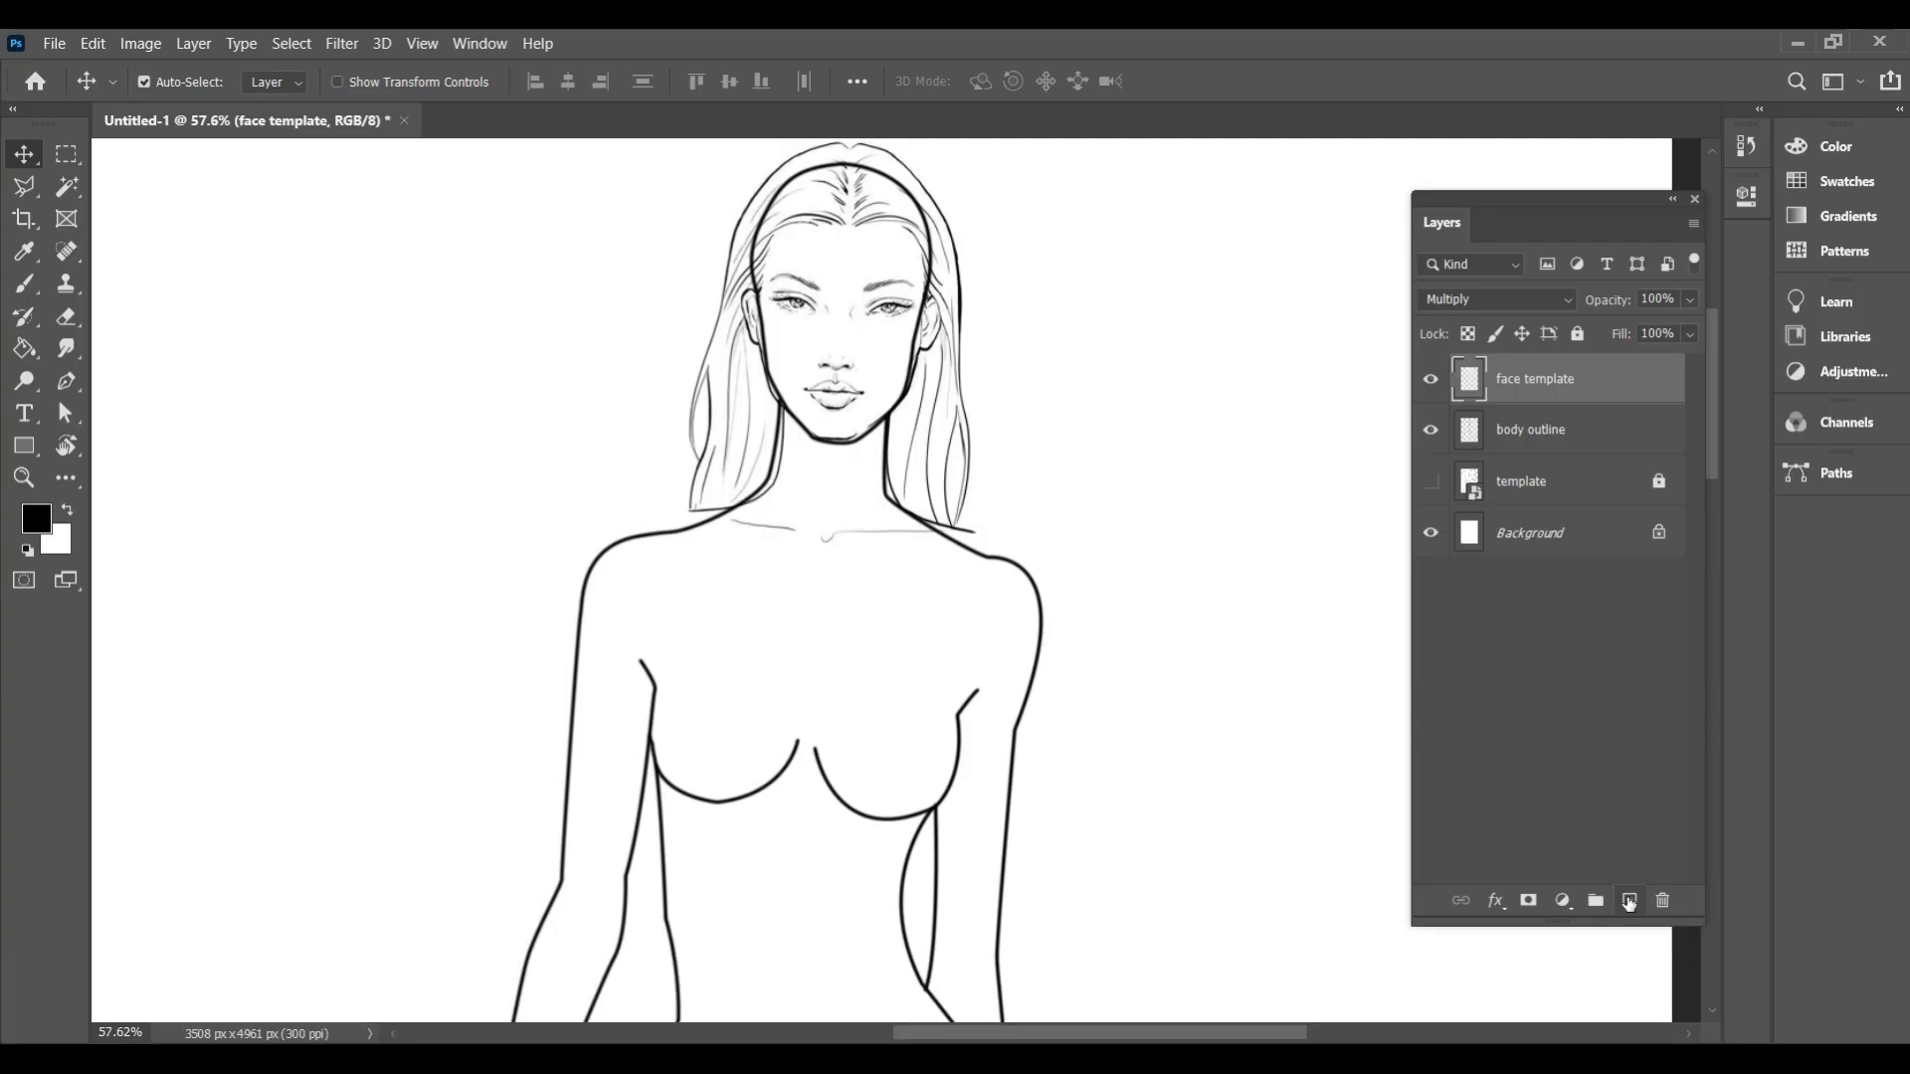
# Add a new layer above the face template layer and name it "face"
pyautogui.click(1629, 900)
pyautogui.doubleClick(1518, 380)
pyautogui.write('face')
pyautogui.press('Return')
# Erase the old head and jaw contour from the body outline layer with the Eraser, keeping the neck lines
pyautogui.click(1561, 481)
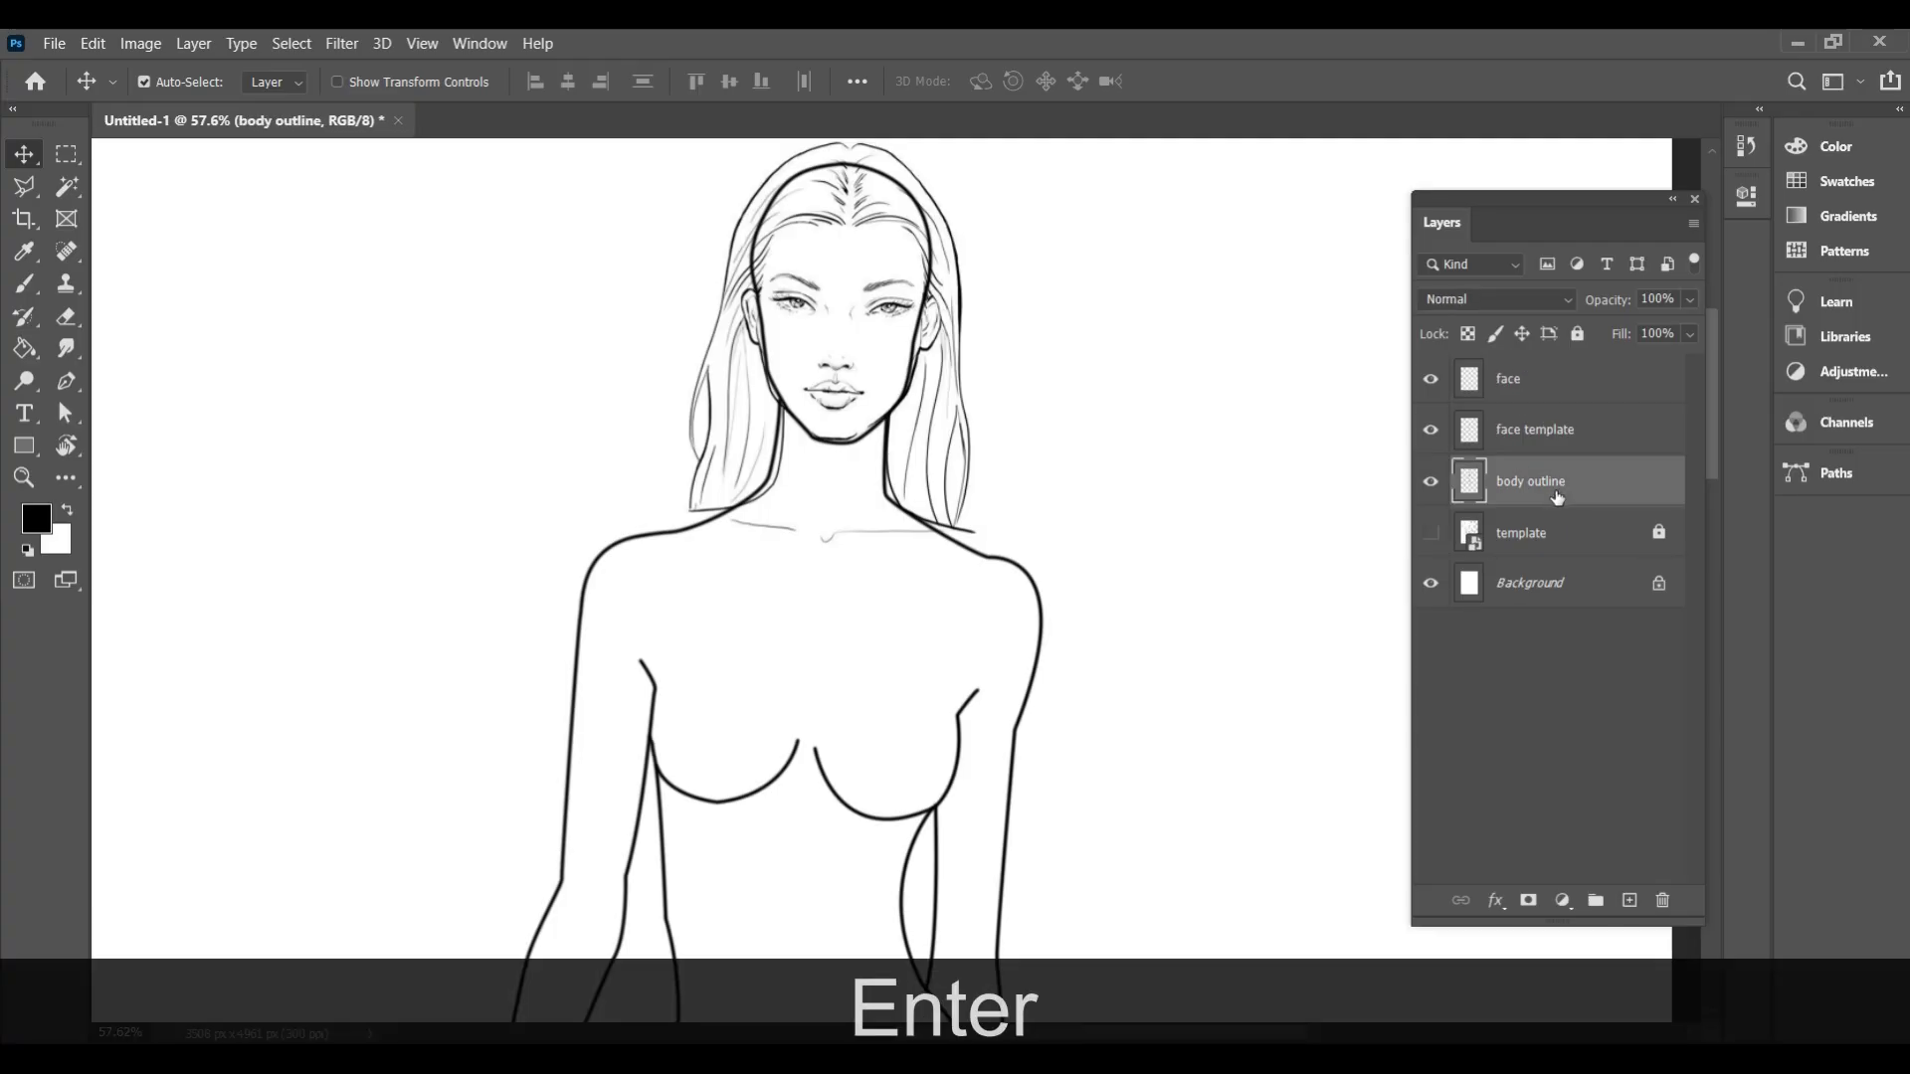
pyautogui.click(70, 320)
pyautogui.scroll(2, 879, 269)
pyautogui.scroll(1, 879, 270)
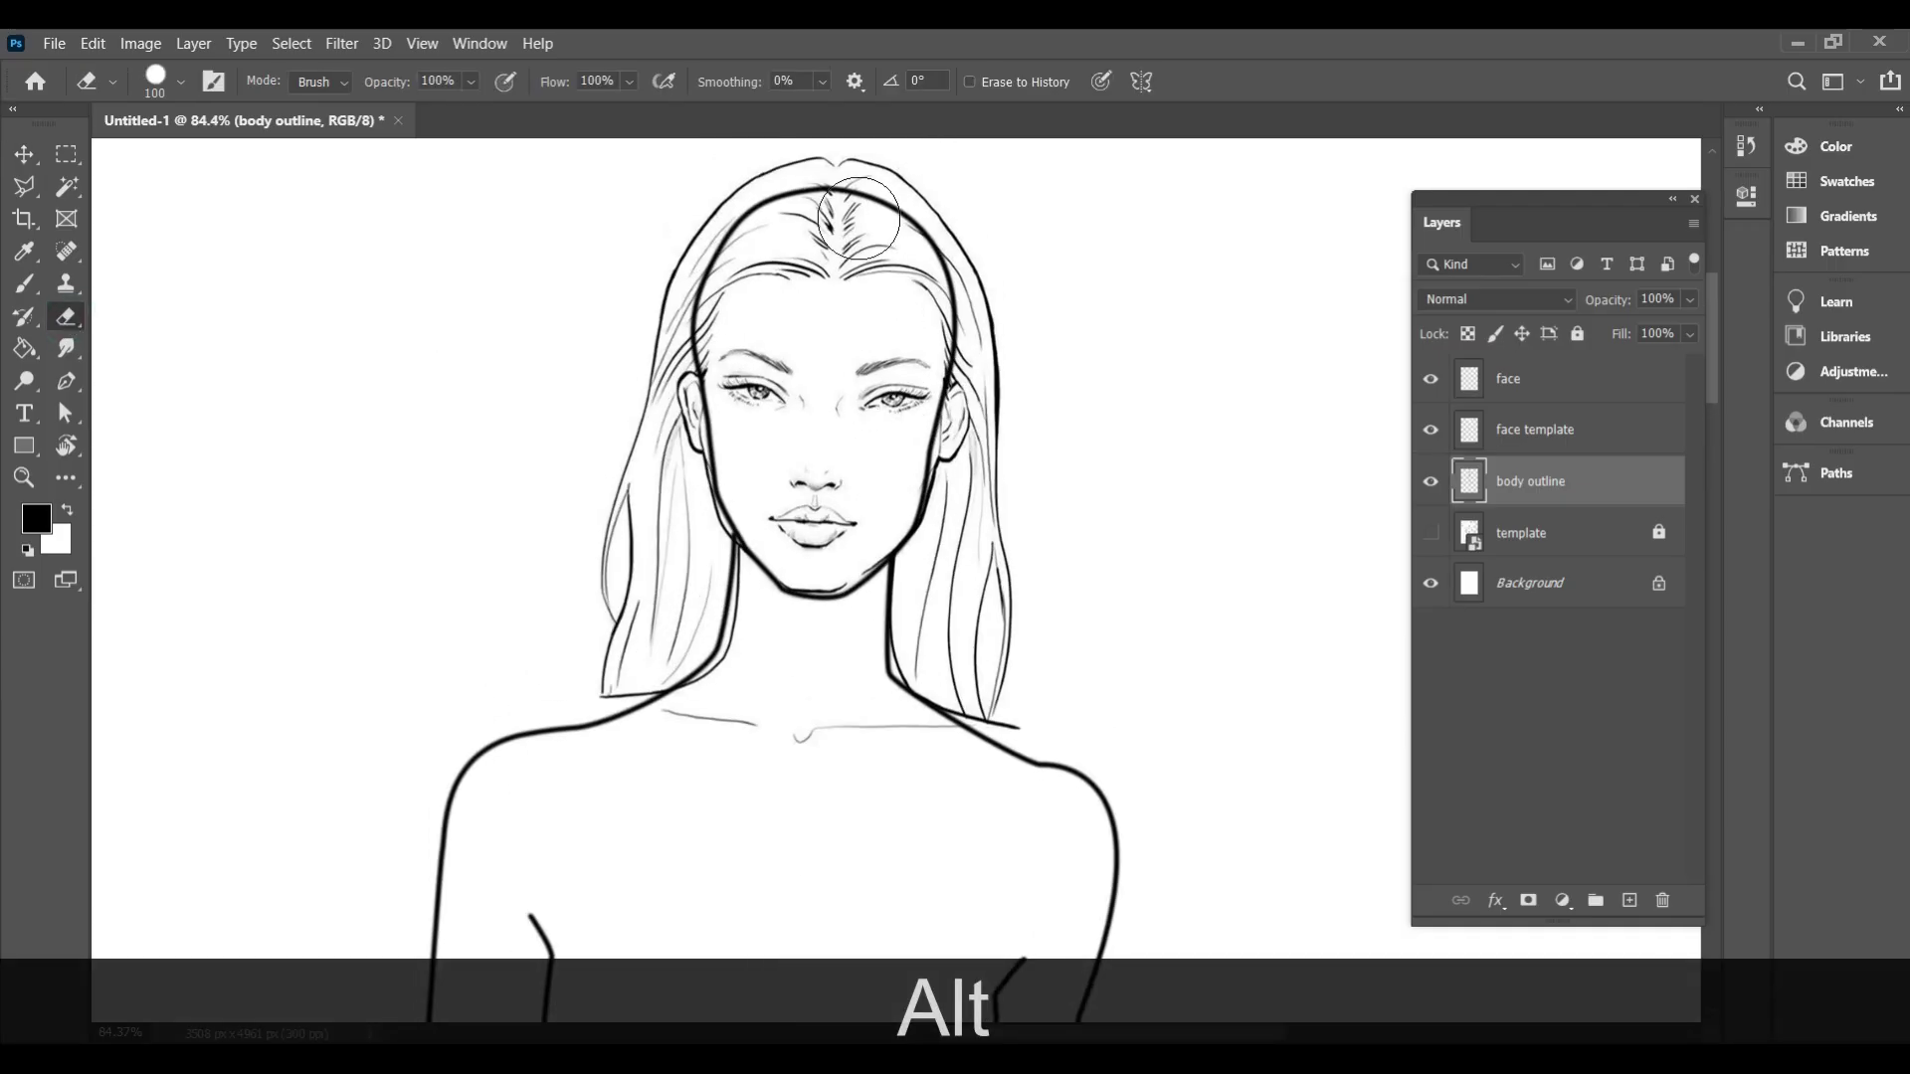
pyautogui.moveTo(866, 211)
pyautogui.mouseDown()
pyautogui.moveTo(934, 267)
pyautogui.moveTo(927, 425)
pyautogui.mouseUp()
pyautogui.moveTo(804, 187)
pyautogui.mouseDown()
pyautogui.moveTo(717, 245)
pyautogui.moveTo(746, 481)
pyautogui.moveTo(832, 568)
pyautogui.mouseUp()
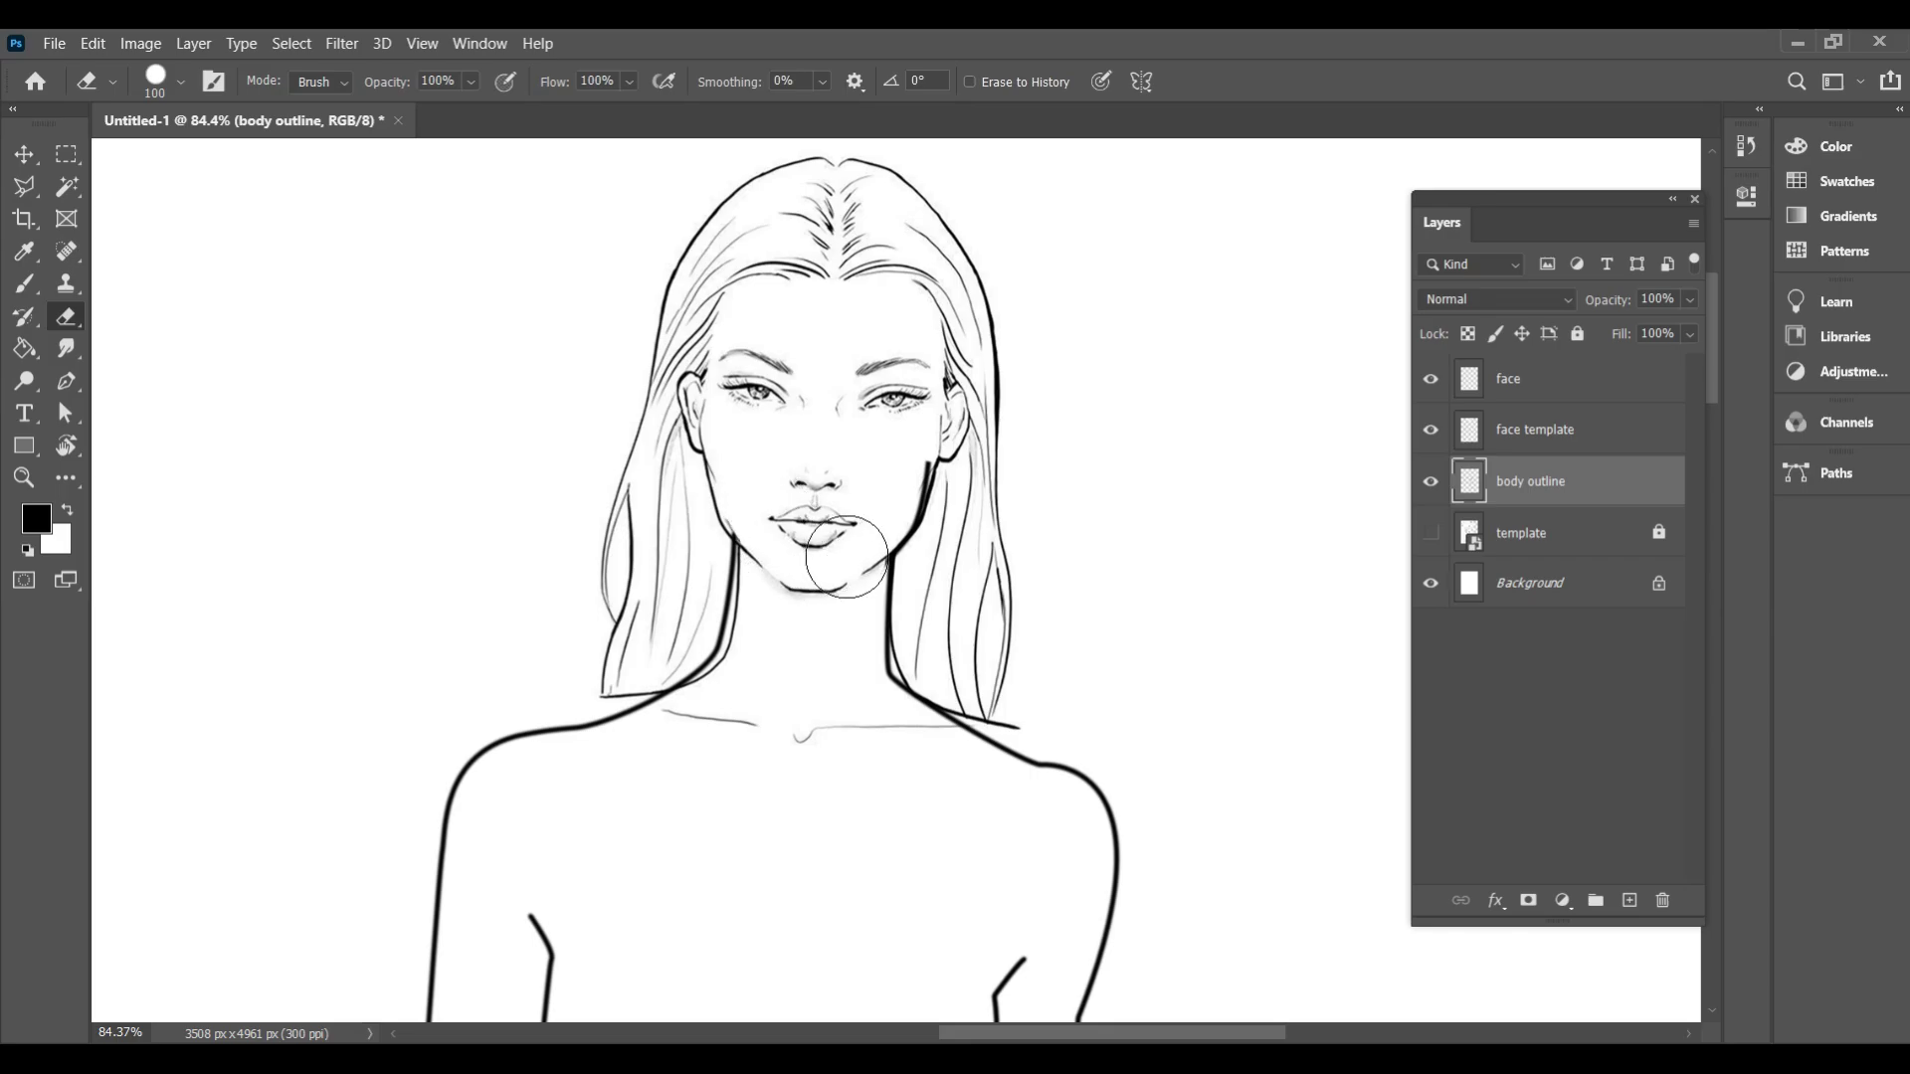
pyautogui.moveTo(939, 456); pyautogui.dragTo(931, 524)
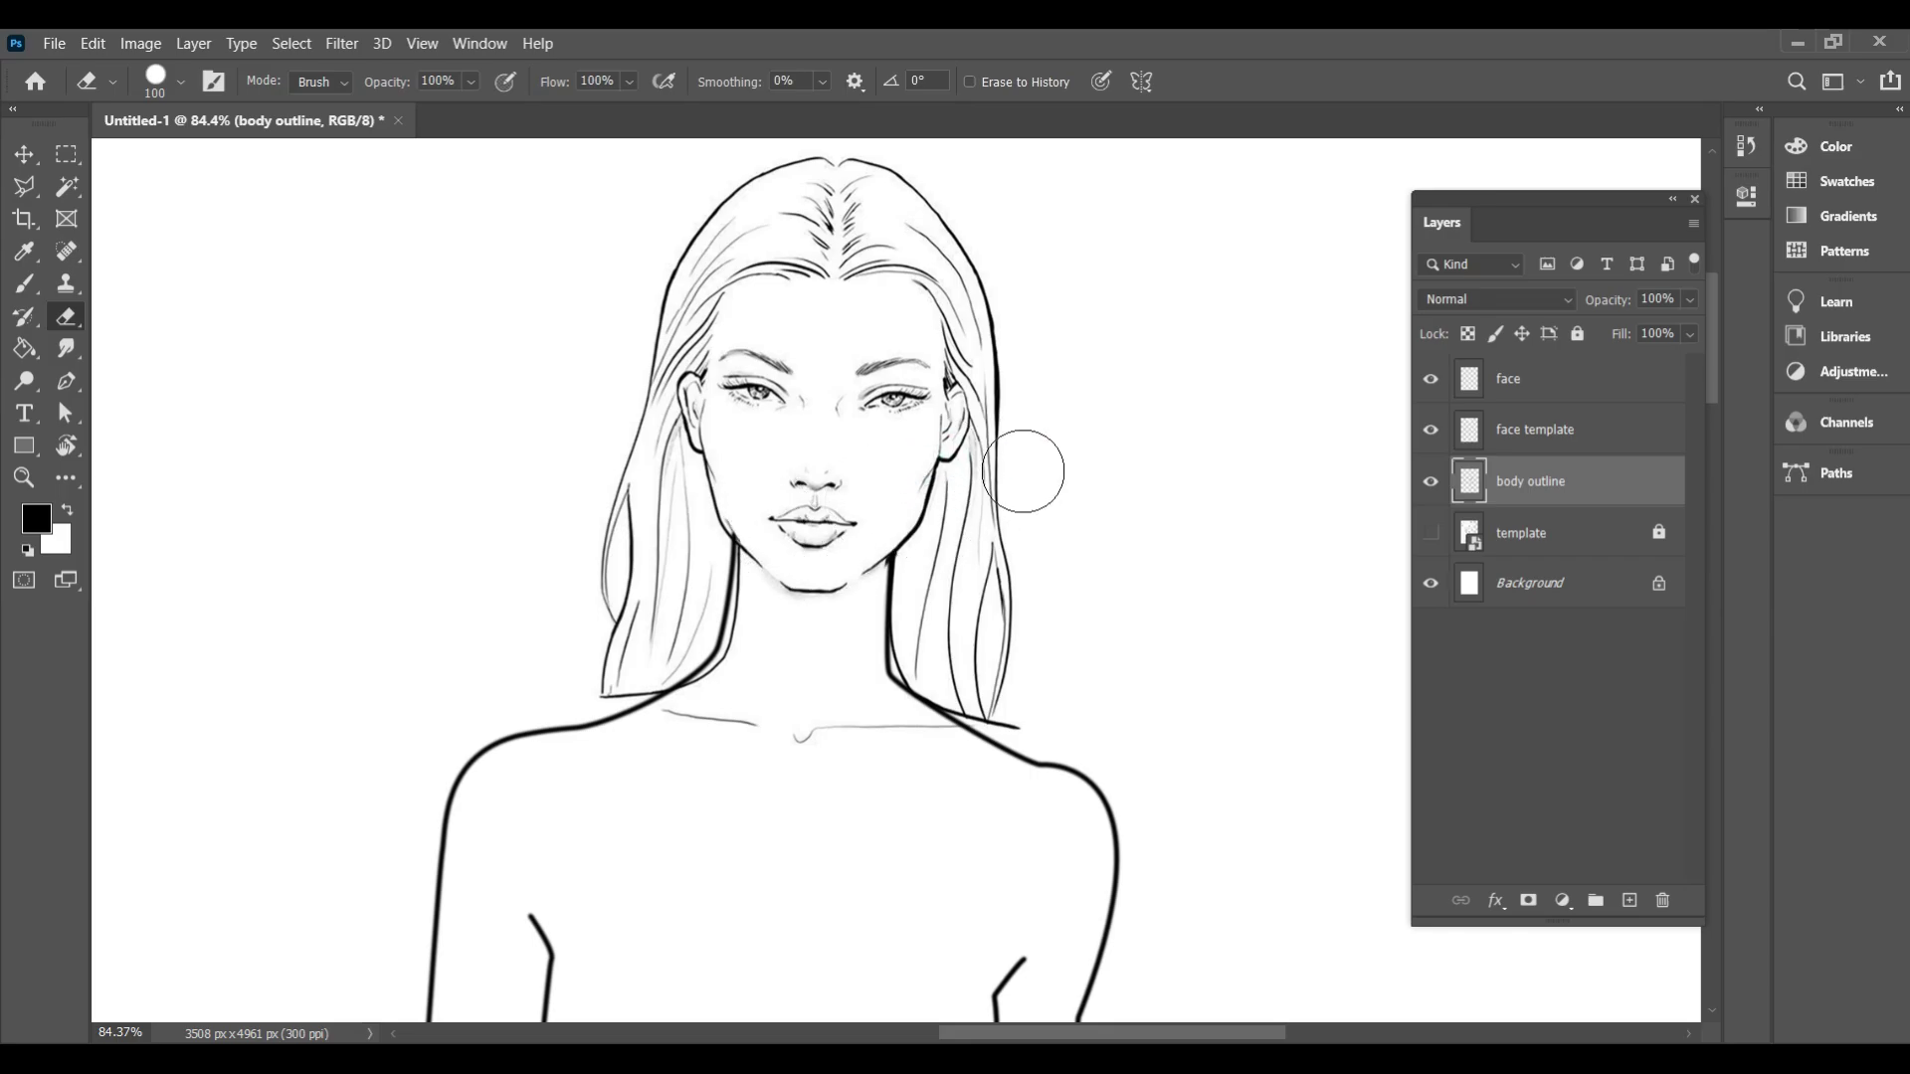
# Trace the right-side outer edge of the hair with the Pen tool on the face layer
pyautogui.scroll(-5, 926, 358)
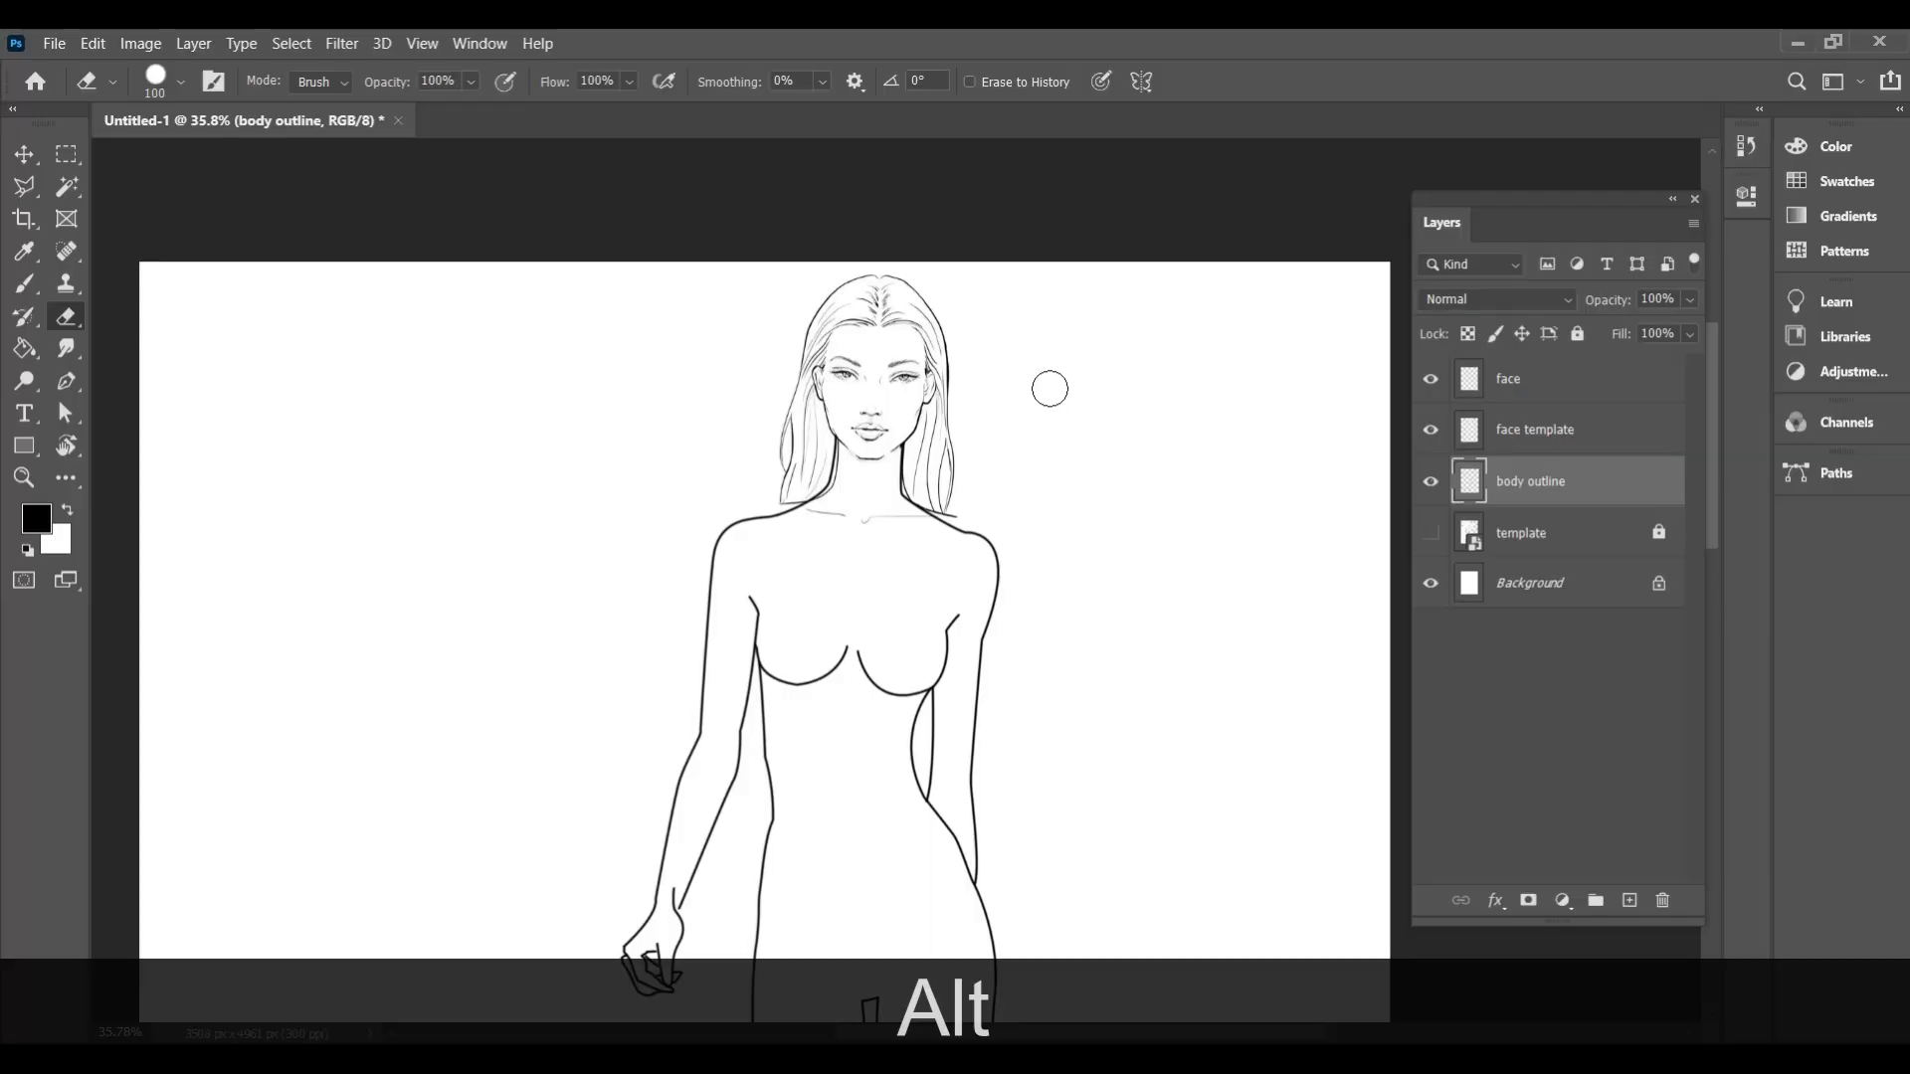
pyautogui.scroll(-1, 1024, 353)
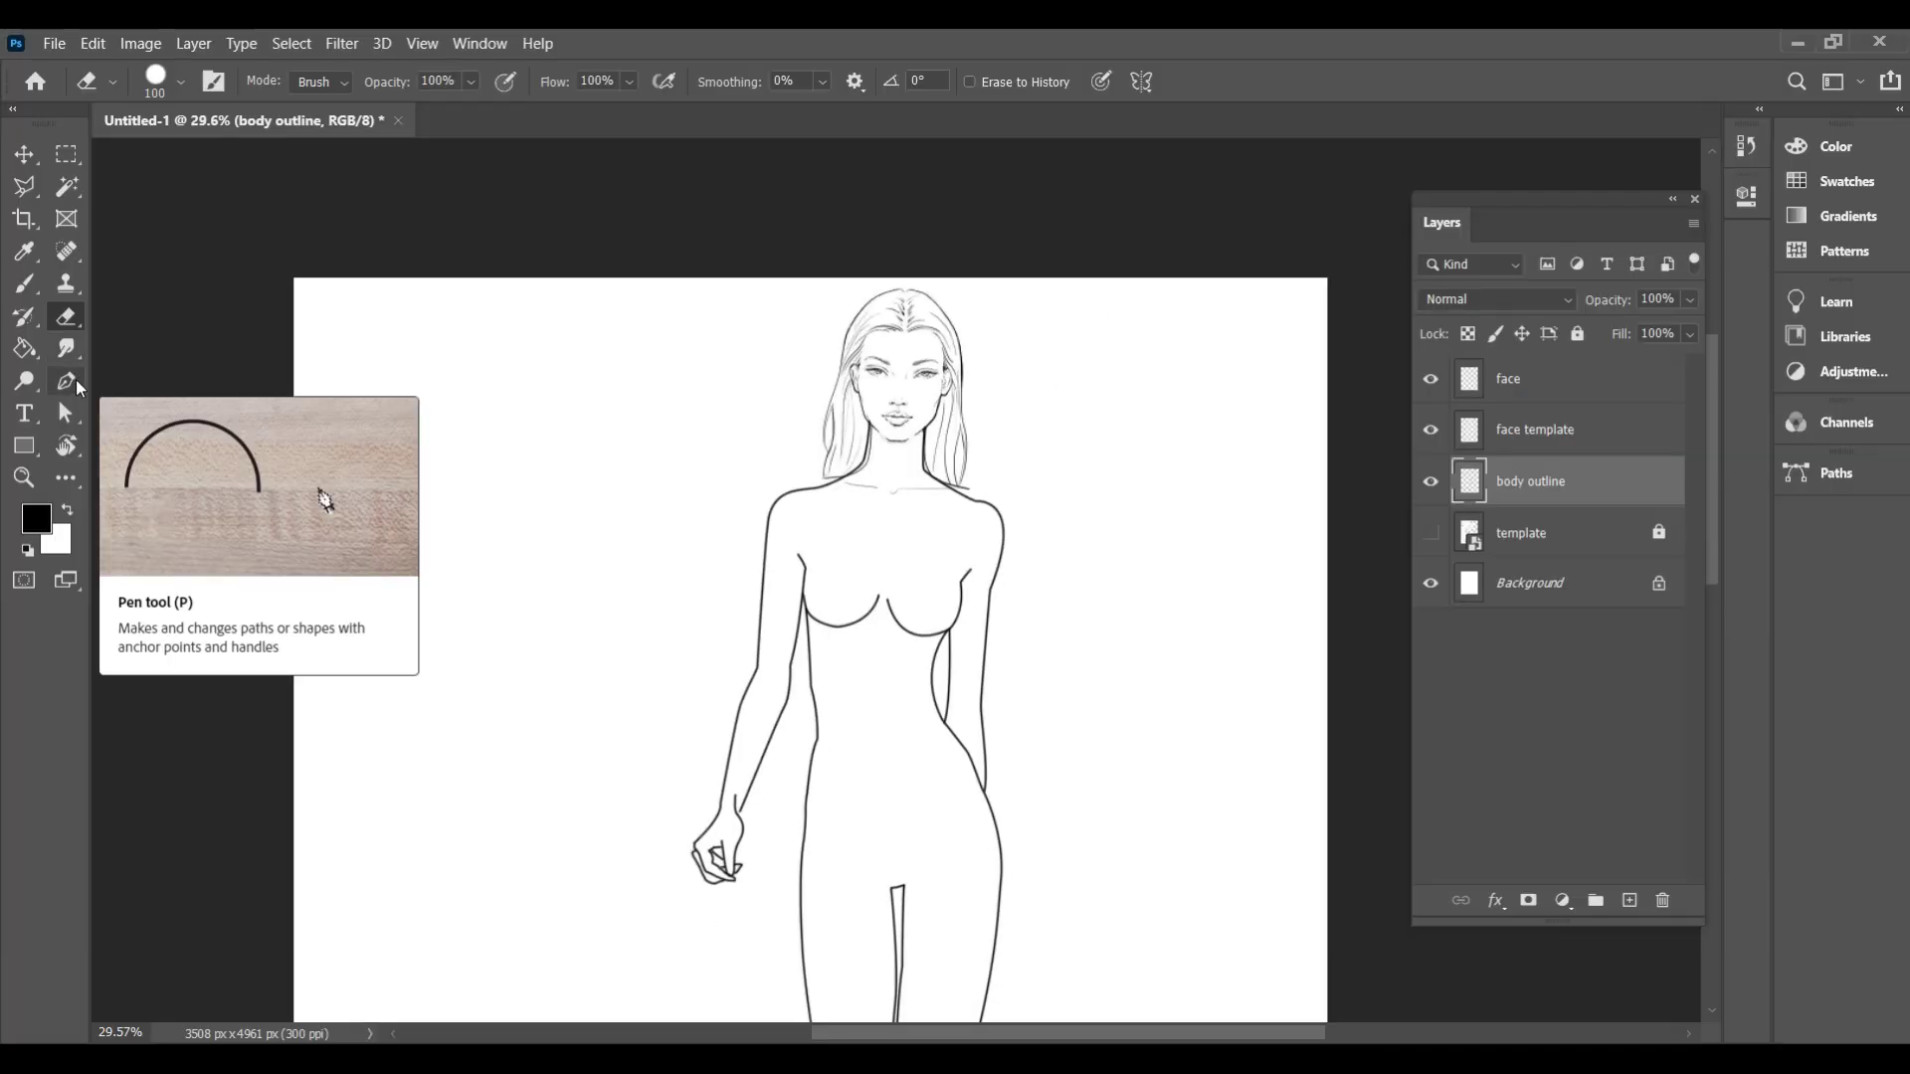
pyautogui.click(67, 382)
pyautogui.click(1494, 393)
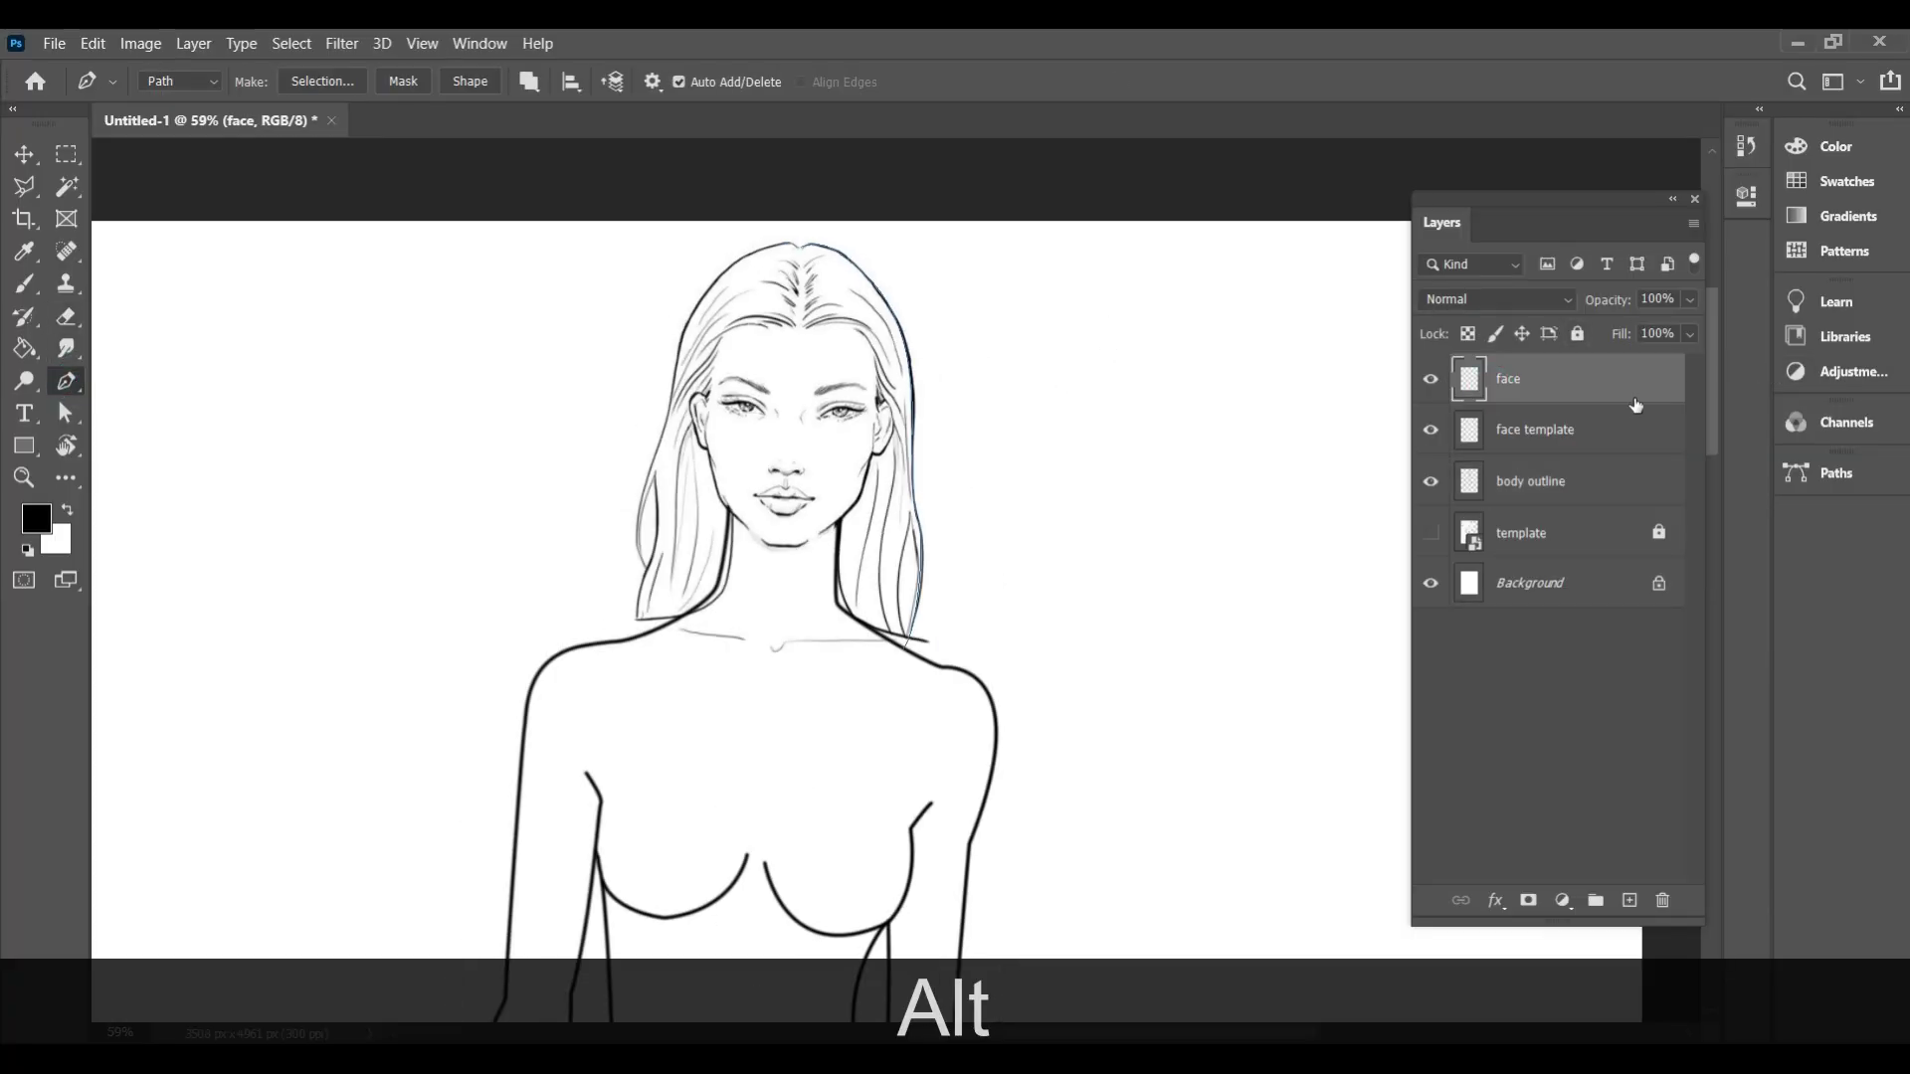
# Lower the face template layer's opacity to about 15% and make the face layer active again
pyautogui.click(1611, 436)
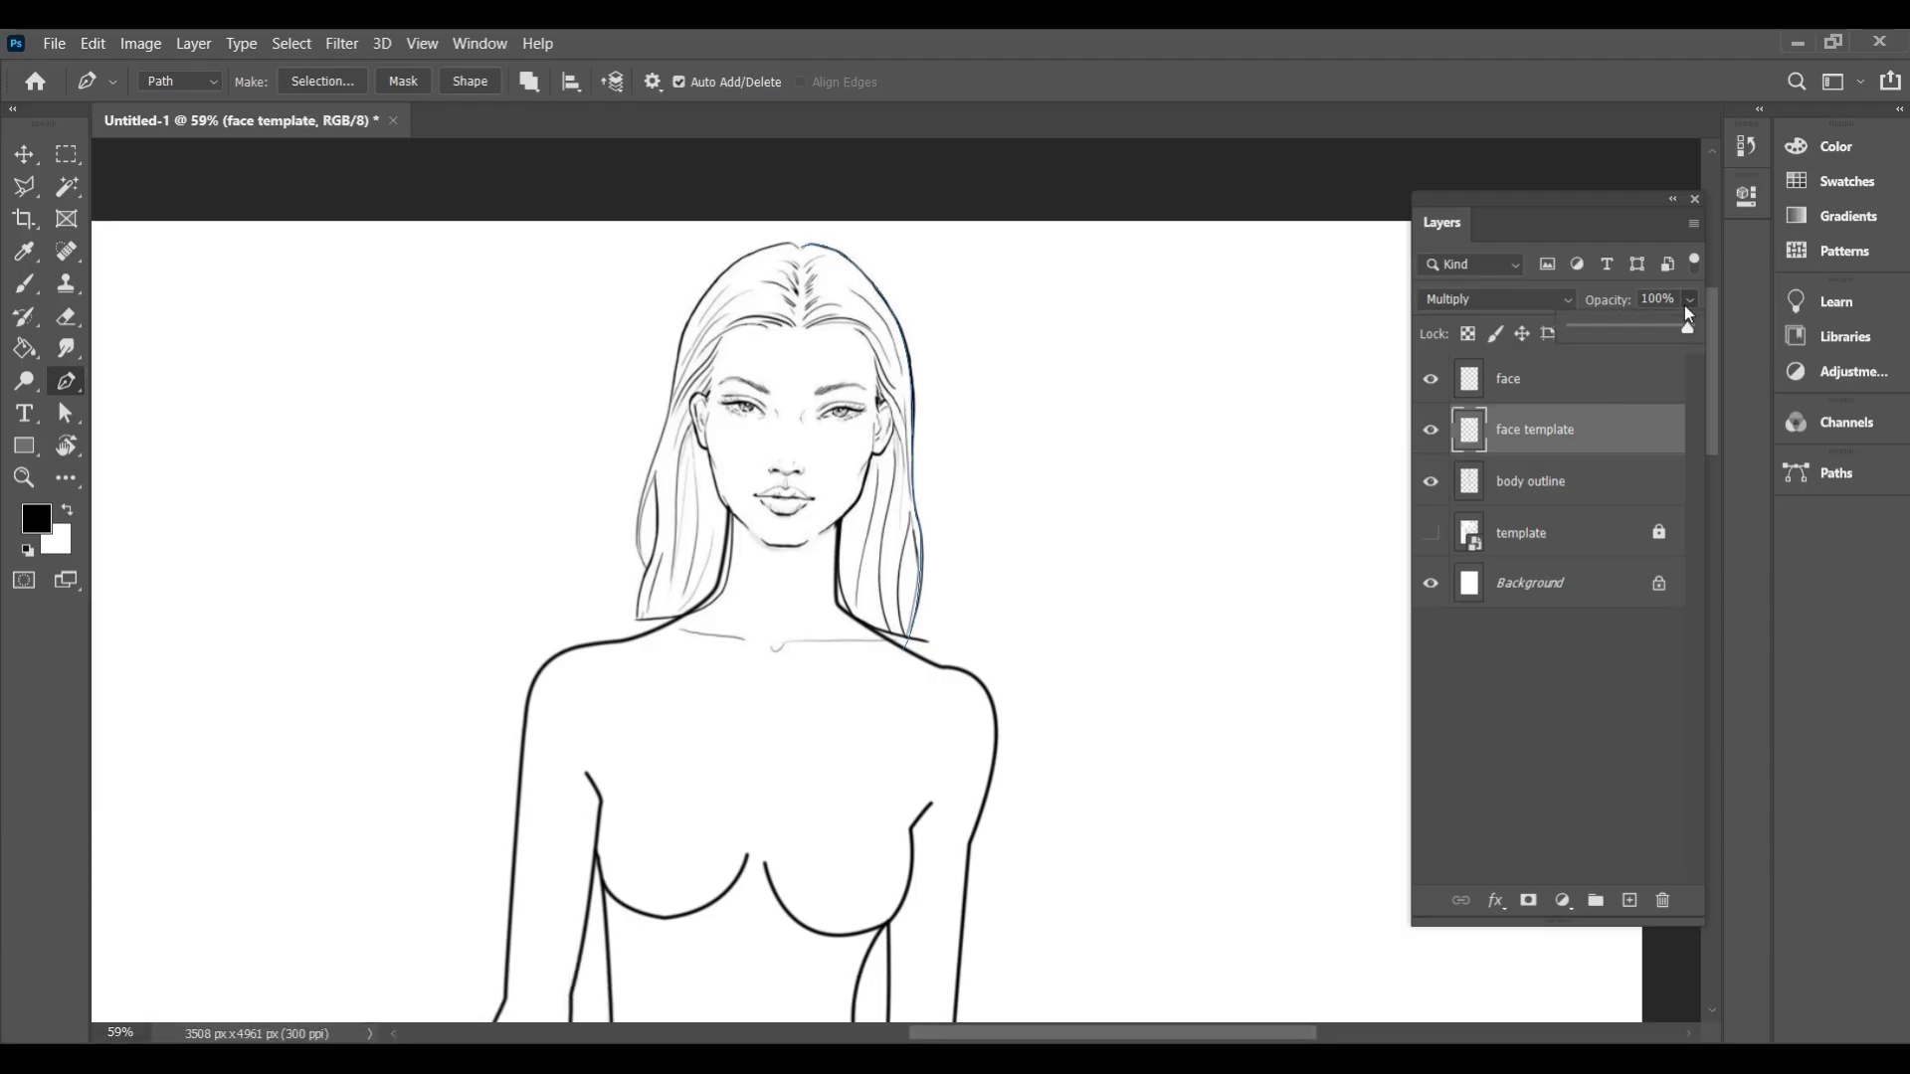
pyautogui.moveTo(1636, 329); pyautogui.dragTo(1594, 332)
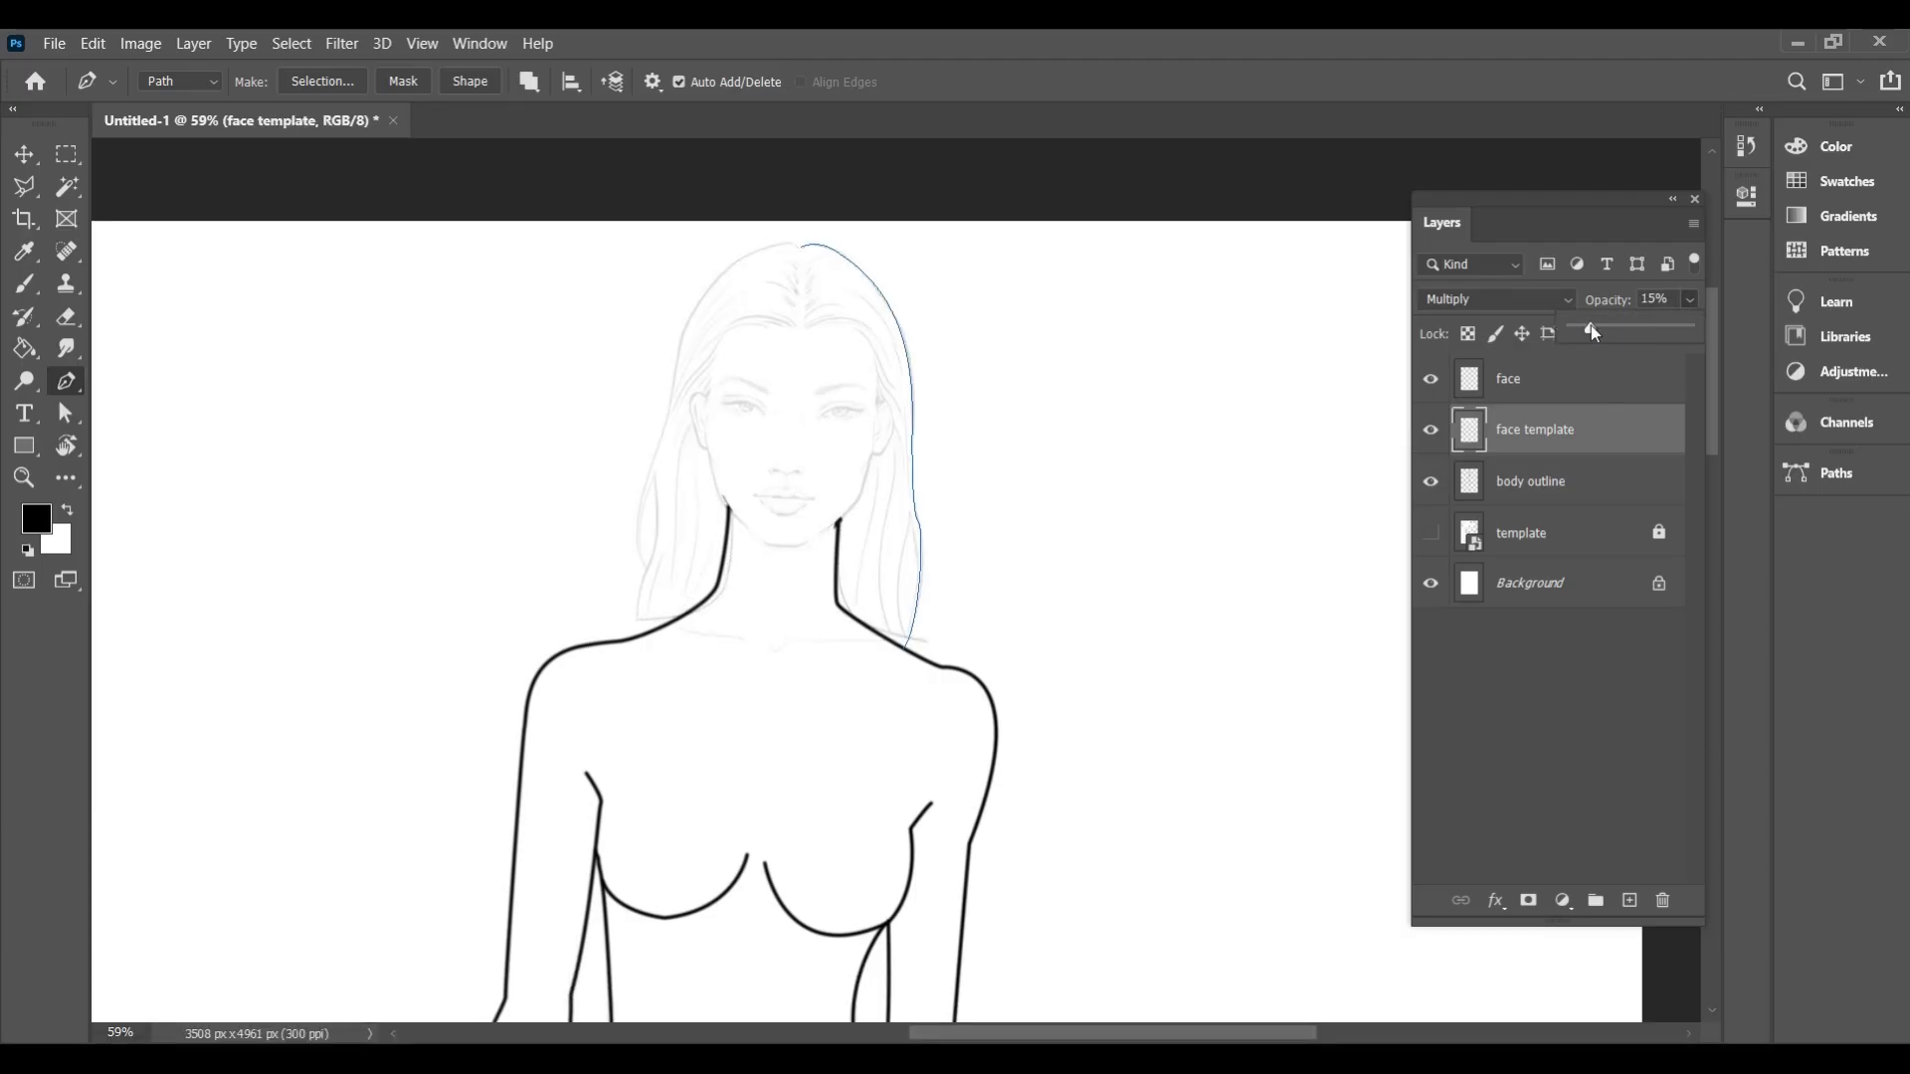
pyautogui.click(1540, 387)
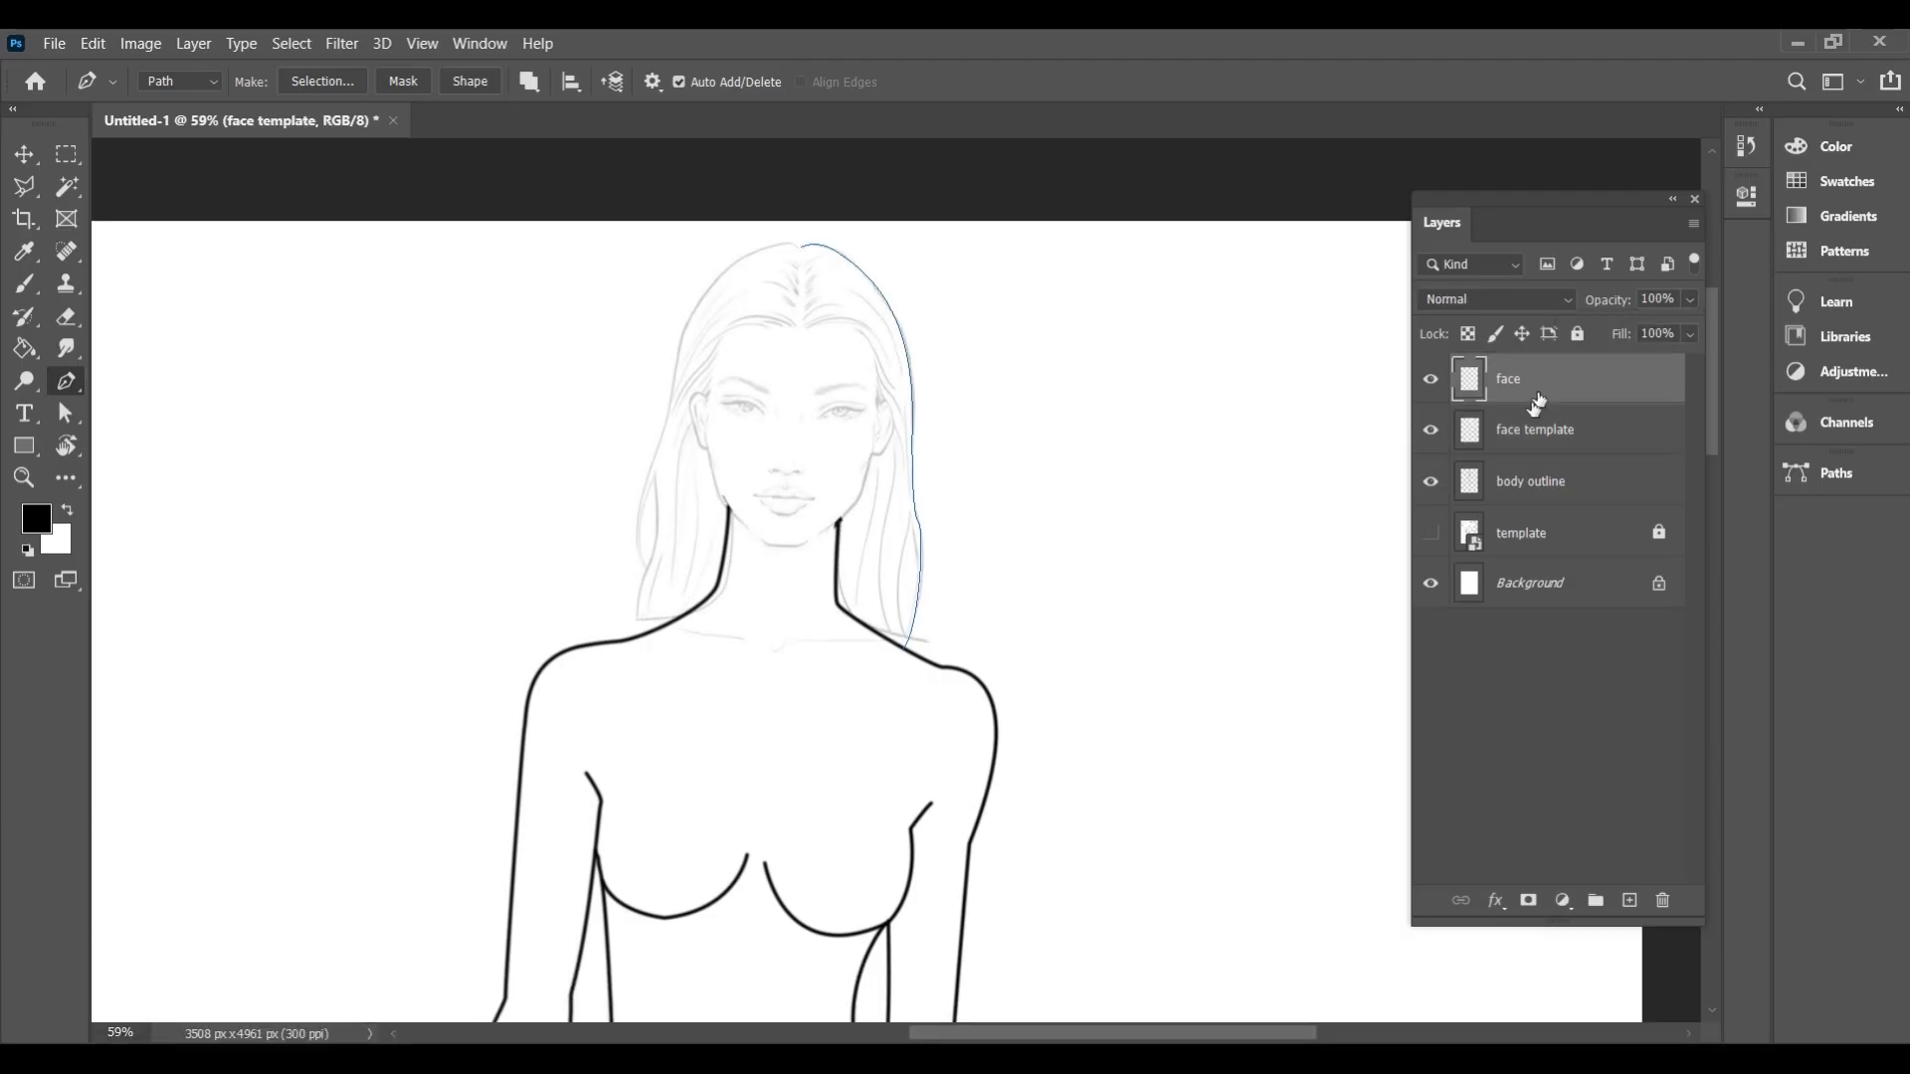
pyautogui.keyDown('alt'); pyautogui.scroll(5, 835, 298); pyautogui.keyUp('alt')
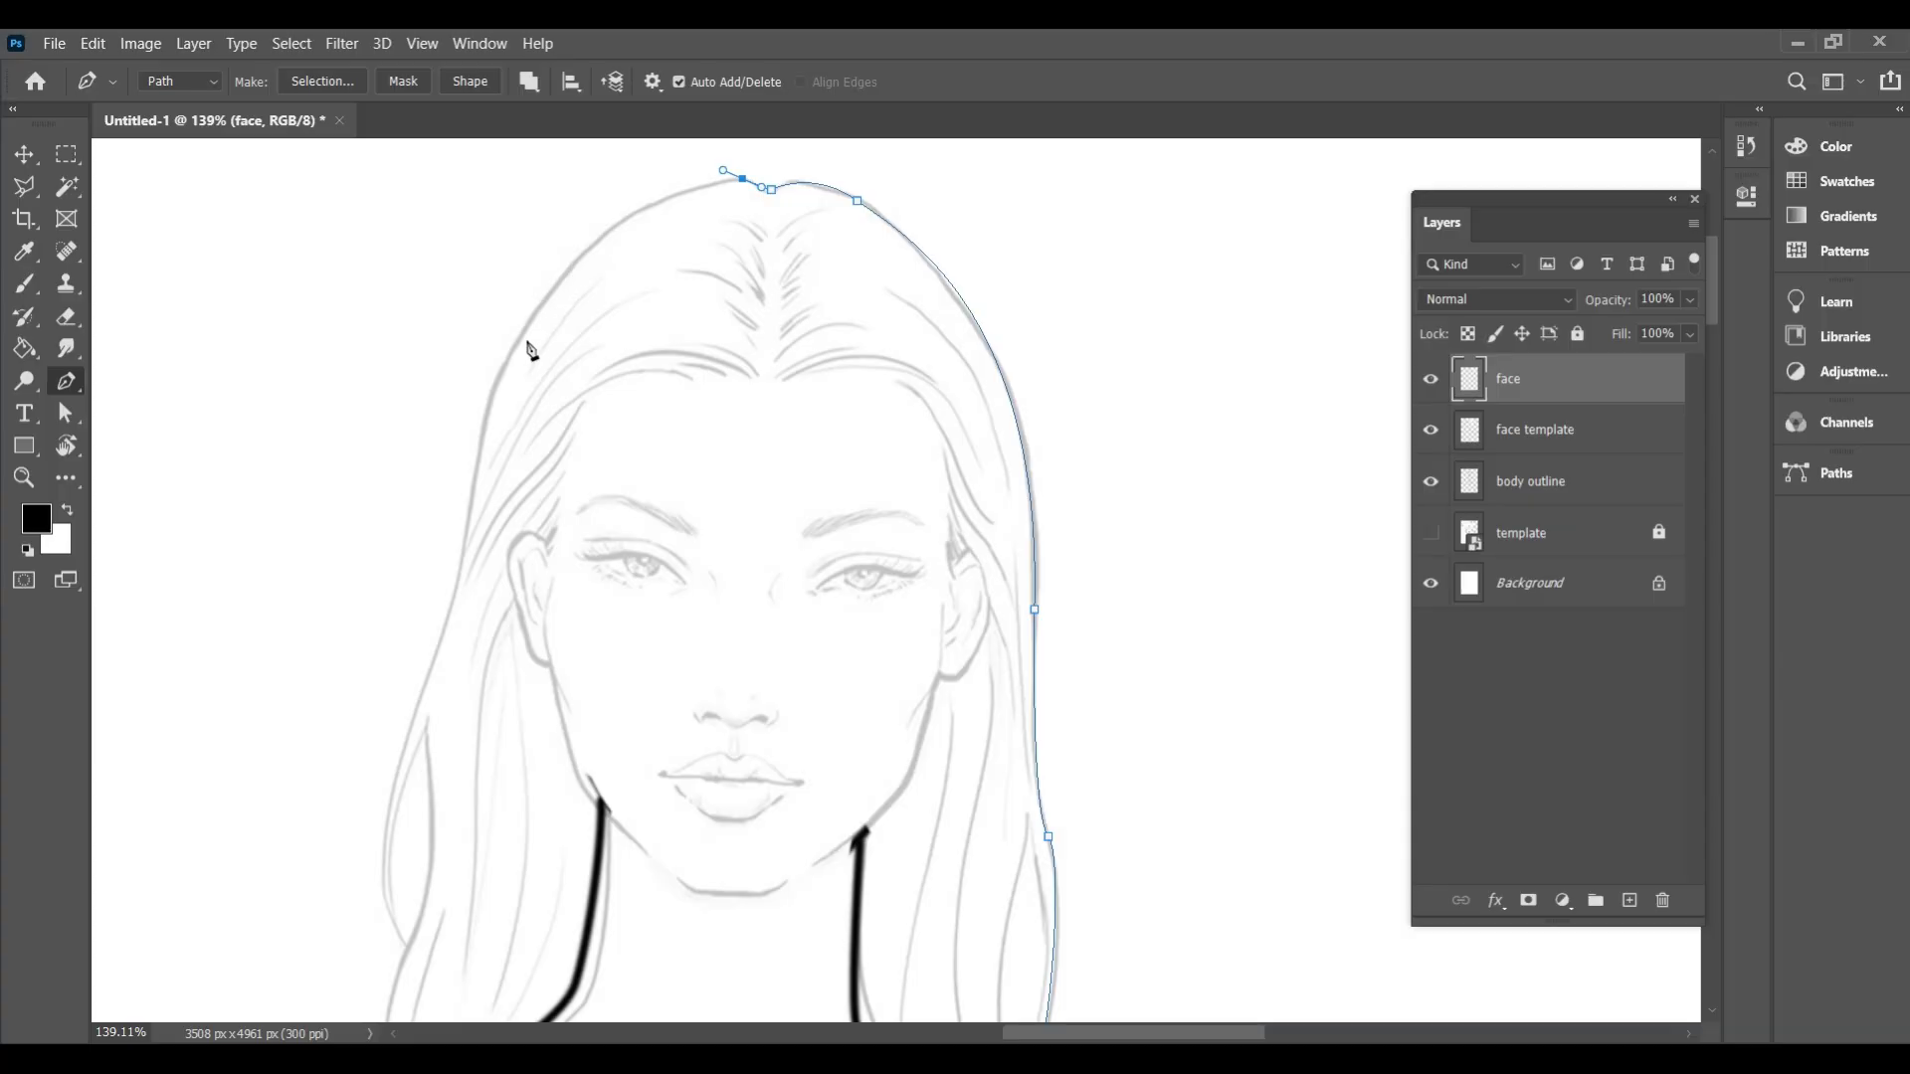
# Trace the left-side outer edge of the hair with the Pen tool, from the crown down to the shoulder
pyautogui.moveTo(489, 401); pyautogui.dragTo(403, 616)
pyautogui.keyDown('alt'); pyautogui.click(490, 401); pyautogui.keyUp('alt')
pyautogui.scroll(-3, 489, 400)
pyautogui.moveTo(434, 437); pyautogui.dragTo(416, 449)
pyautogui.scroll(-1, 415, 450)
pyautogui.moveTo(405, 634); pyautogui.dragTo(457, 703)
pyautogui.keyDown('alt'); pyautogui.click(405, 635); pyautogui.keyUp('alt')
pyautogui.moveTo(387, 788); pyautogui.dragTo(412, 821)
pyautogui.press('Escape')
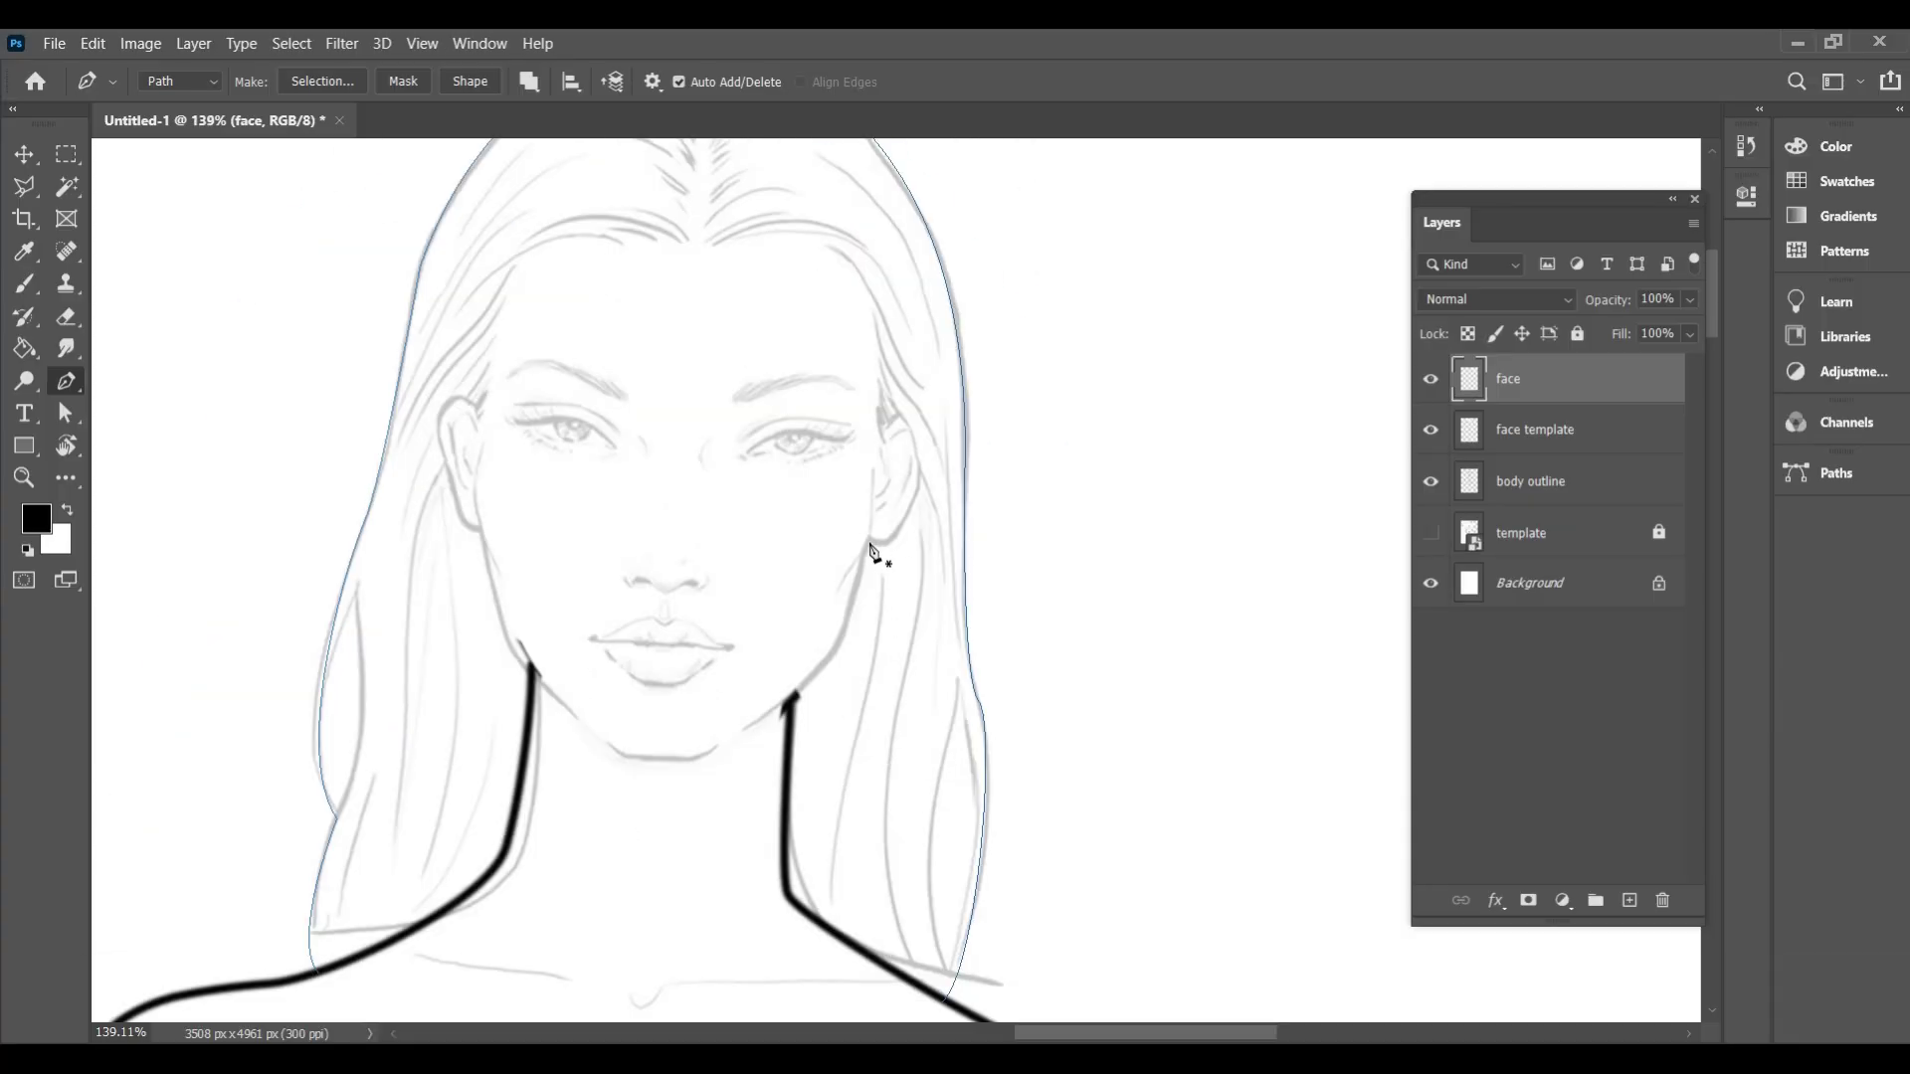
# Trace the jawline and the outer contours of both ears with the Pen tool
pyautogui.click(867, 538)
pyautogui.click(836, 646)
pyautogui.moveTo(697, 758); pyautogui.dragTo(635, 771)
pyautogui.moveTo(511, 654); pyautogui.dragTo(497, 638)
pyautogui.moveTo(479, 533); pyautogui.dragTo(502, 416)
pyautogui.keyDown('alt'); pyautogui.click(476, 405); pyautogui.keyUp('alt')
pyautogui.click(484, 394)
pyautogui.scroll(4, 940, 468)
pyautogui.moveTo(909, 493)
pyautogui.mouseDown()
pyautogui.moveTo(944, 385)
pyautogui.moveTo(831, 461)
pyautogui.moveTo(849, 448)
pyautogui.mouseUp()
# Trace a long inner hair strand on the left side and the first strands along the forehead hairline
pyautogui.scroll(-6, 880, 447)
pyautogui.click(358, 433)
pyautogui.moveTo(307, 784); pyautogui.dragTo(297, 842)
pyautogui.press('Escape')
pyautogui.scroll(5, 696, 279)
pyautogui.click(562, 300)
pyautogui.moveTo(774, 302)
pyautogui.mouseDown()
pyautogui.moveTo(877, 379)
pyautogui.moveTo(847, 433)
pyautogui.mouseUp()
pyautogui.click(593, 289)
pyautogui.click(696, 296)
pyautogui.press('Escape')
# Trace the short strand beside the right-hand ear and a long strand falling below it
pyautogui.click(783, 397)
pyautogui.hotkey('ctrl', 'z')
pyautogui.press('Escape')
pyautogui.click(791, 493)
pyautogui.click(801, 534)
pyautogui.scroll(-3, 810, 358)
pyautogui.click(791, 418)
pyautogui.moveTo(750, 682); pyautogui.dragTo(712, 776)
pyautogui.moveTo(729, 882); pyautogui.dragTo(720, 916)
pyautogui.press('Escape')
# Trace more hair strands down the left side and along the left part of the forehead hairline
pyautogui.click(895, 481)
pyautogui.scroll(3, 876, 417)
pyautogui.scroll(3, 511, 499)
pyautogui.scroll(-4, 511, 499)
pyautogui.click(341, 704)
pyautogui.moveTo(290, 904); pyautogui.dragTo(298, 933)
pyautogui.press('Escape')
pyautogui.scroll(4, 597, 328)
pyautogui.moveTo(438, 311); pyautogui.dragTo(281, 438)
pyautogui.moveTo(615, 280); pyautogui.dragTo(578, 287)
pyautogui.press('Escape')
# Trace the hair strands sweeping from the crown down toward the left temple
pyautogui.click(282, 687)
pyautogui.moveTo(209, 888)
pyautogui.mouseDown()
pyautogui.moveTo(189, 949)
pyautogui.moveTo(969, 786)
pyautogui.mouseUp()
pyautogui.click(995, 392)
pyautogui.moveTo(729, 802); pyautogui.dragTo(664, 950)
pyautogui.press('Escape')
pyautogui.click(1095, 226)
pyautogui.moveTo(833, 479); pyautogui.dragTo(791, 557)
pyautogui.click(1000, 198)
pyautogui.moveTo(852, 391); pyautogui.dragTo(825, 447)
# Trace the lower hair strands fanning out to the right of the centre parting
pyautogui.click(644, 606)
pyautogui.moveTo(830, 547); pyautogui.dragTo(935, 592)
pyautogui.press('Escape')
pyautogui.scroll(-4, 692, 360)
pyautogui.scroll(6, 689, 348)
pyautogui.click(607, 629)
pyautogui.moveTo(688, 572); pyautogui.dragTo(712, 571)
pyautogui.press('Escape')
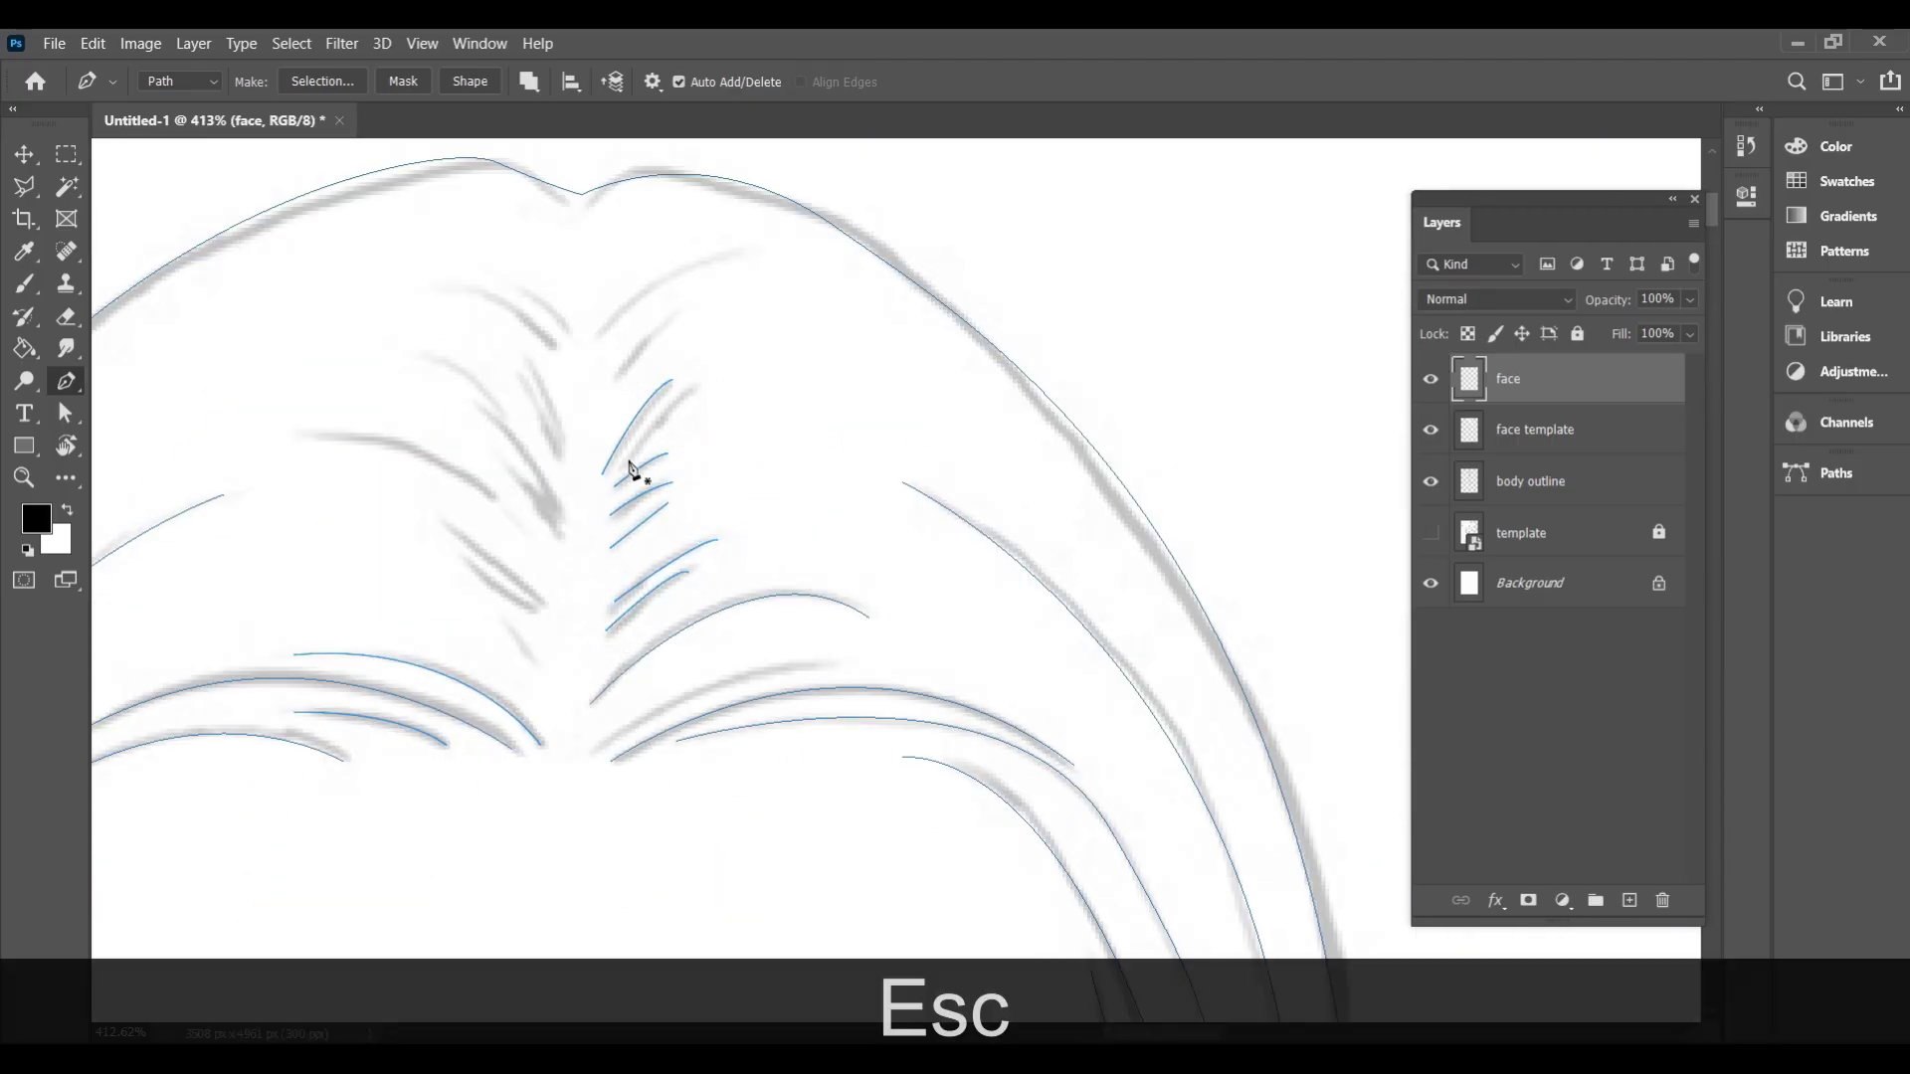
# Trace the remaining short strands on both sides of the centre parting as separate open paths
pyautogui.click(622, 465)
pyautogui.moveTo(709, 384); pyautogui.dragTo(741, 384)
pyautogui.press('Escape')
pyautogui.click(614, 383)
pyautogui.moveTo(697, 302); pyautogui.dragTo(721, 295)
pyautogui.press('Escape')
pyautogui.click(593, 330)
pyautogui.moveTo(750, 247); pyautogui.dragTo(815, 256)
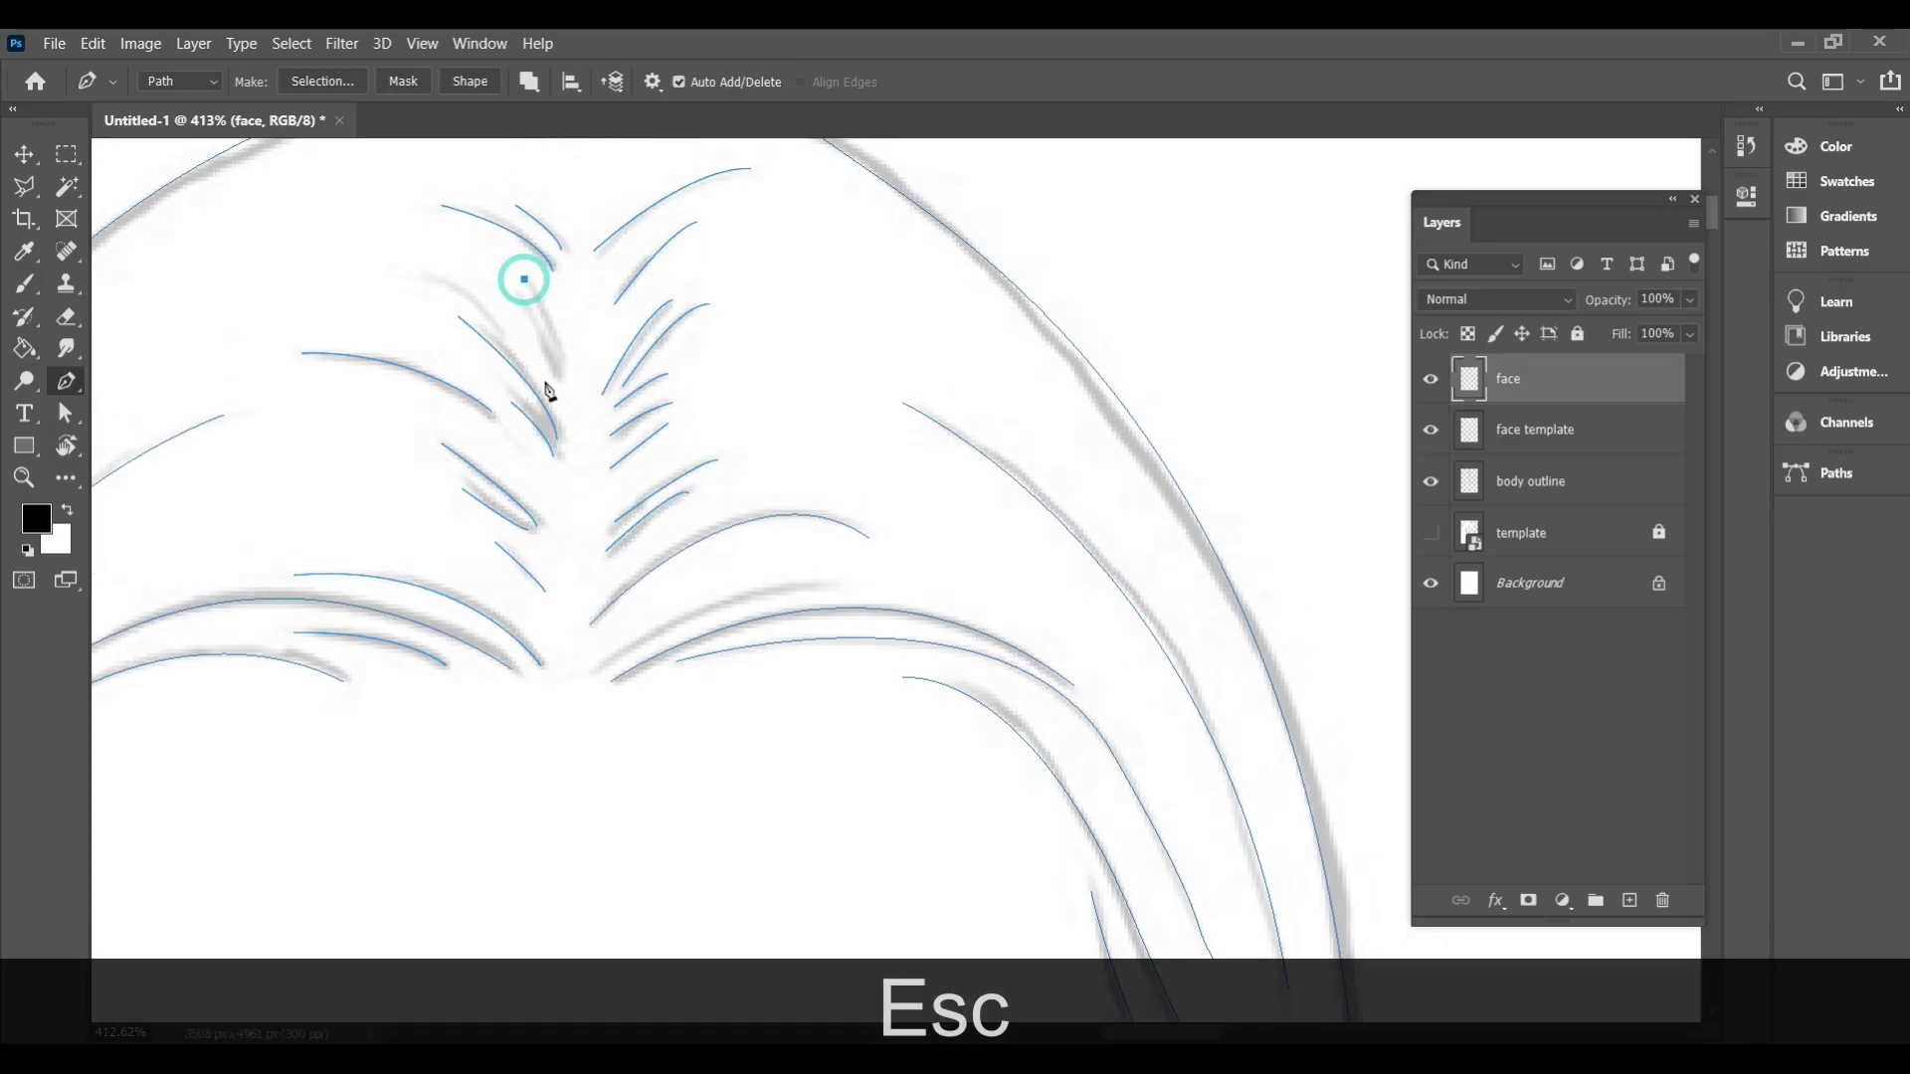
pyautogui.scroll(-10, 707, 285)
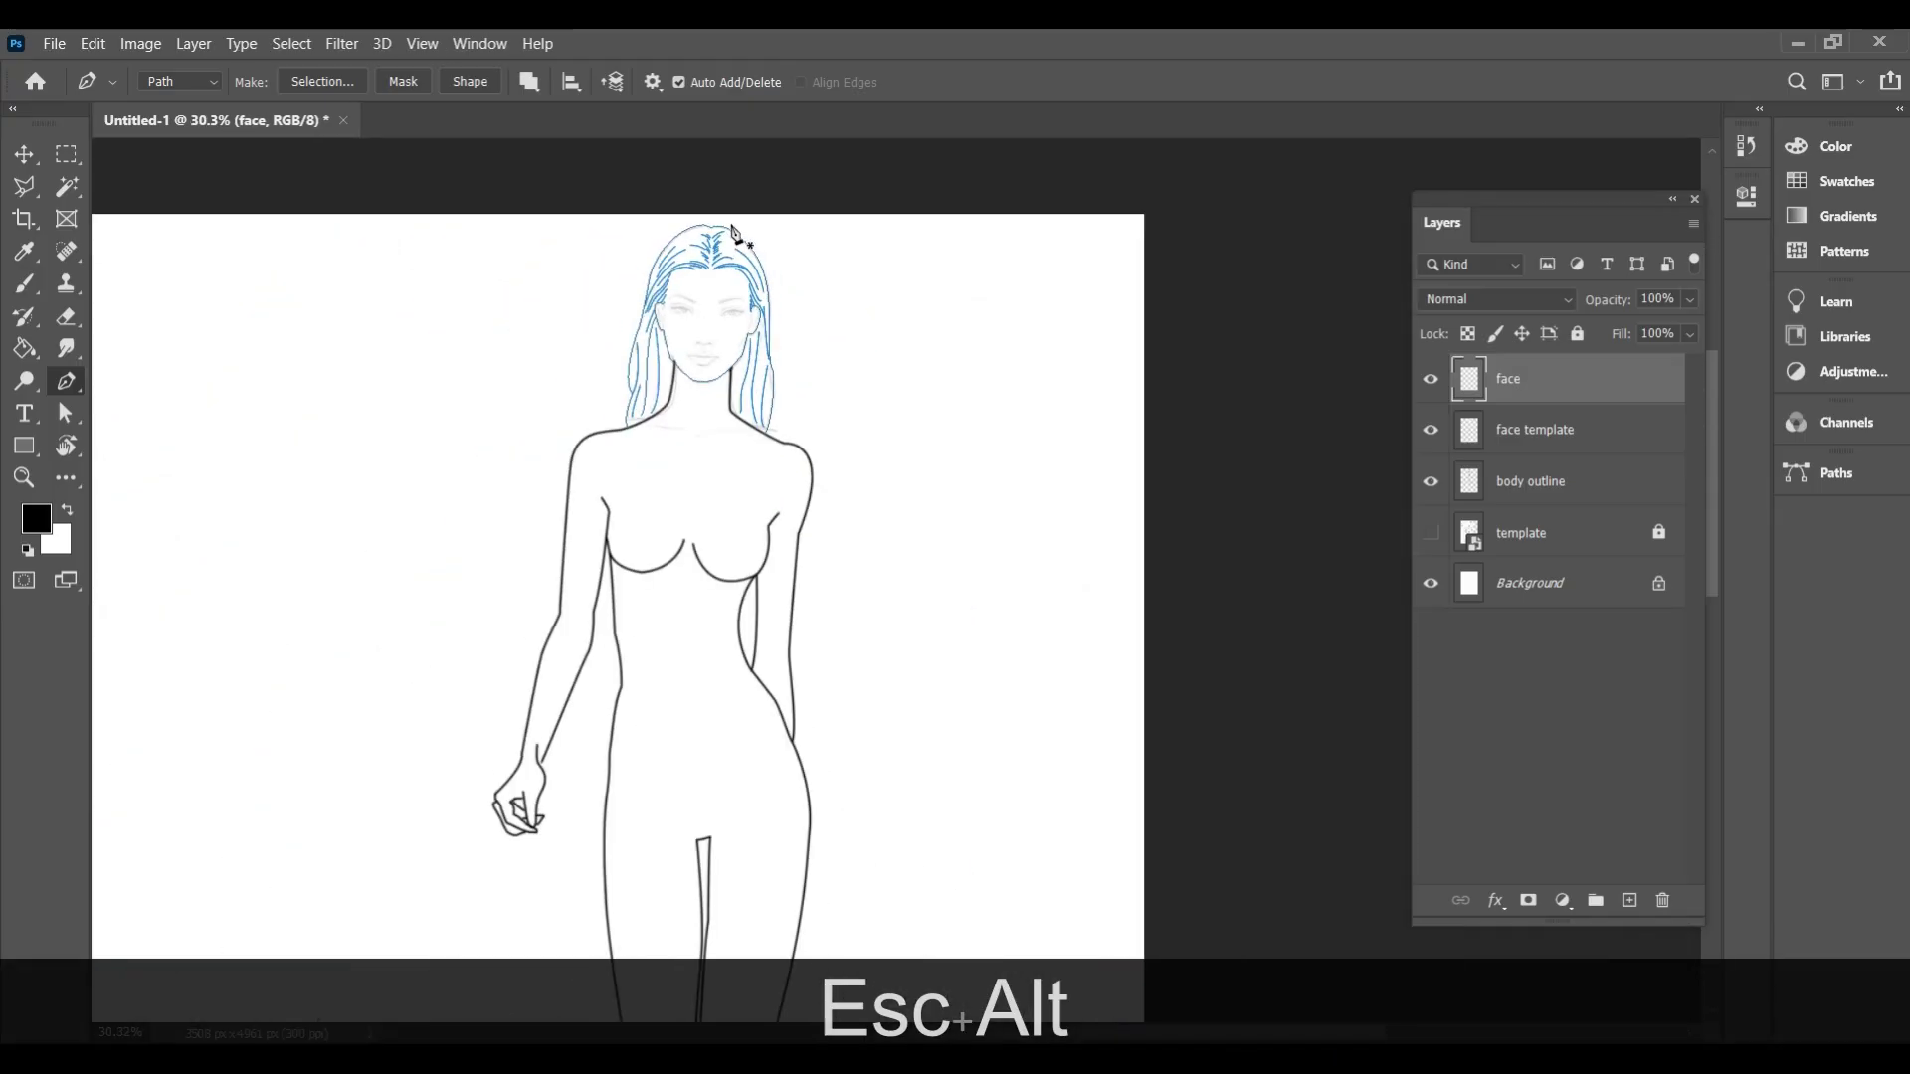
# Switch to the Brush tool and reduce its size to 5 px, undoing the test strokes on the head
pyautogui.scroll(2, 811, 281)
pyautogui.click(25, 283)
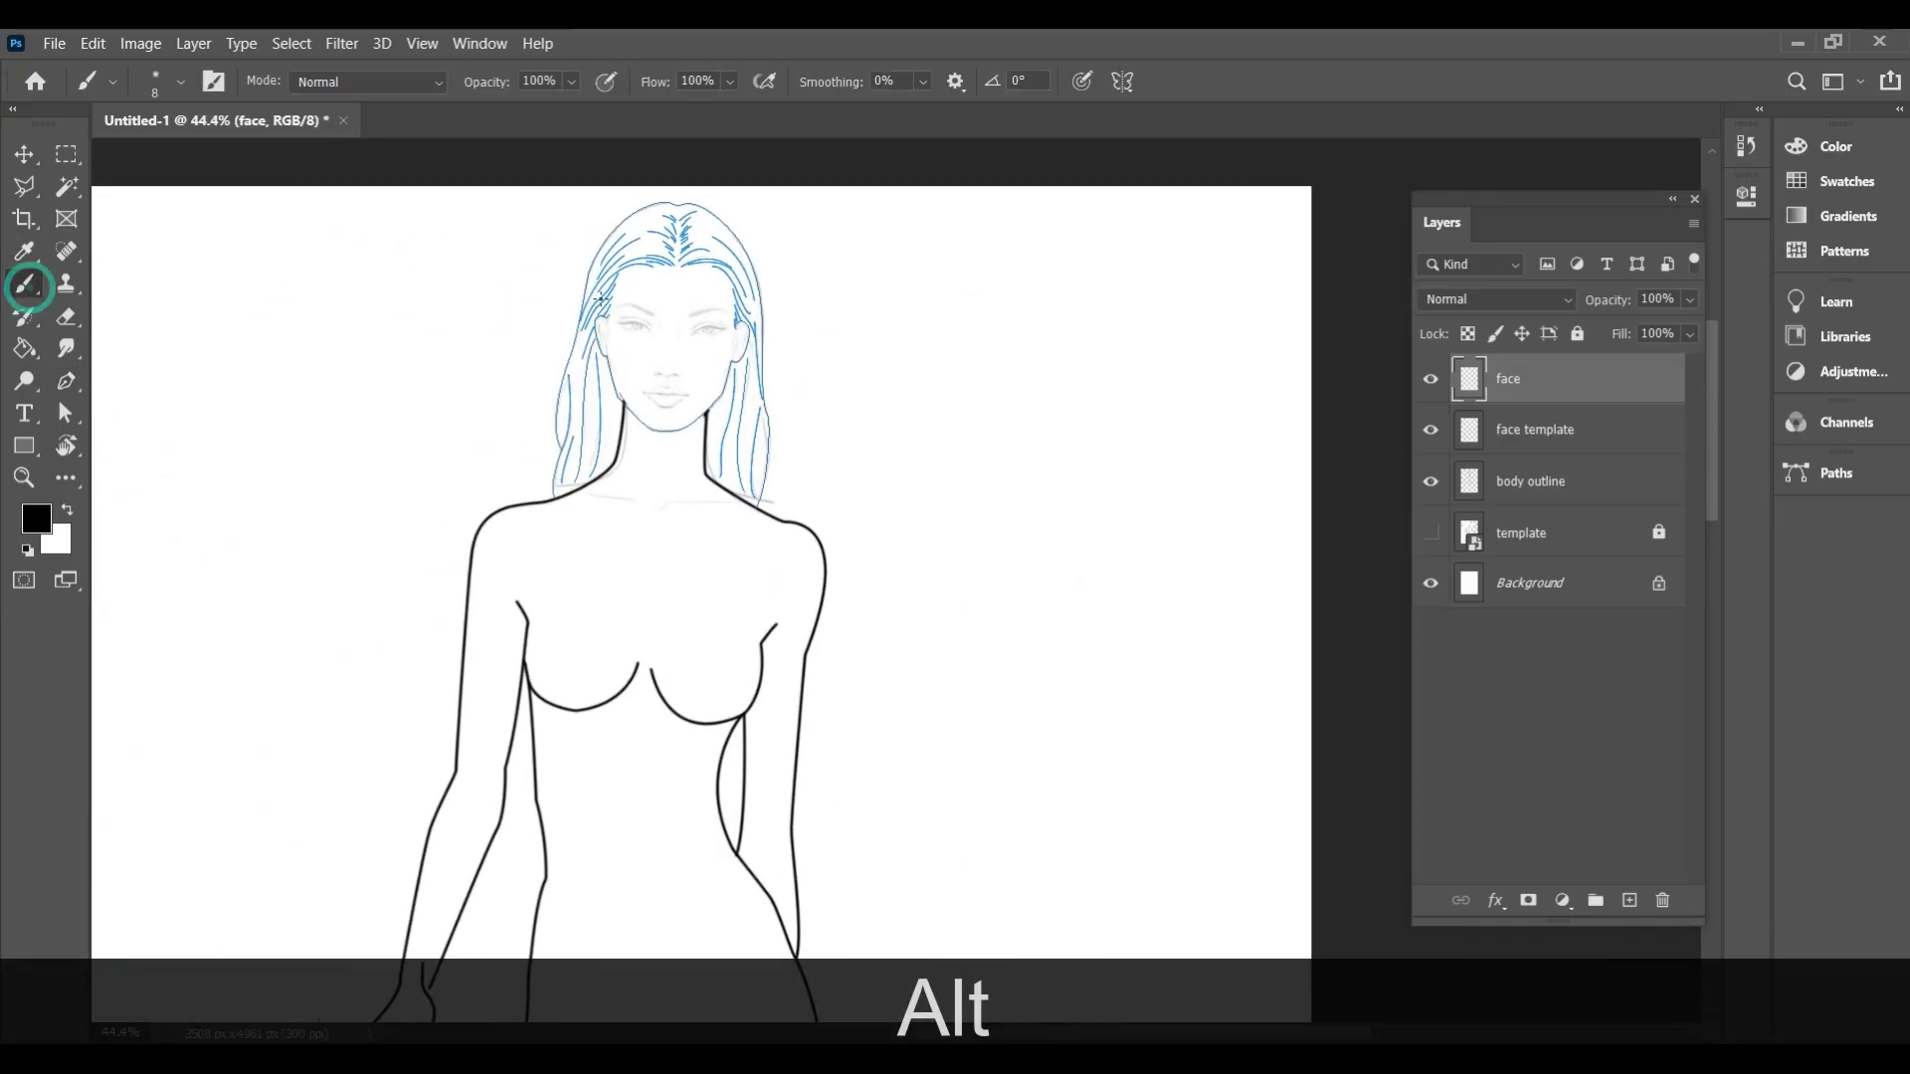
pyautogui.scroll(5, 772, 397)
pyautogui.moveTo(762, 548)
pyautogui.mouseDown()
pyautogui.moveTo(778, 675)
pyautogui.moveTo(812, 423)
pyautogui.moveTo(723, 679)
pyautogui.moveTo(633, 660)
pyautogui.moveTo(1028, 845)
pyautogui.mouseUp()
pyautogui.hotkey('ctrl', 'z')
pyautogui.press('[')
pyautogui.hotkey('ctrl', 'z')
pyautogui.press('[')
pyautogui.hotkey('ctrl', 'z')
pyautogui.scroll(-5, 949, 436)
pyautogui.scroll(-4, 955, 430)
pyautogui.scroll(3, 929, 482)
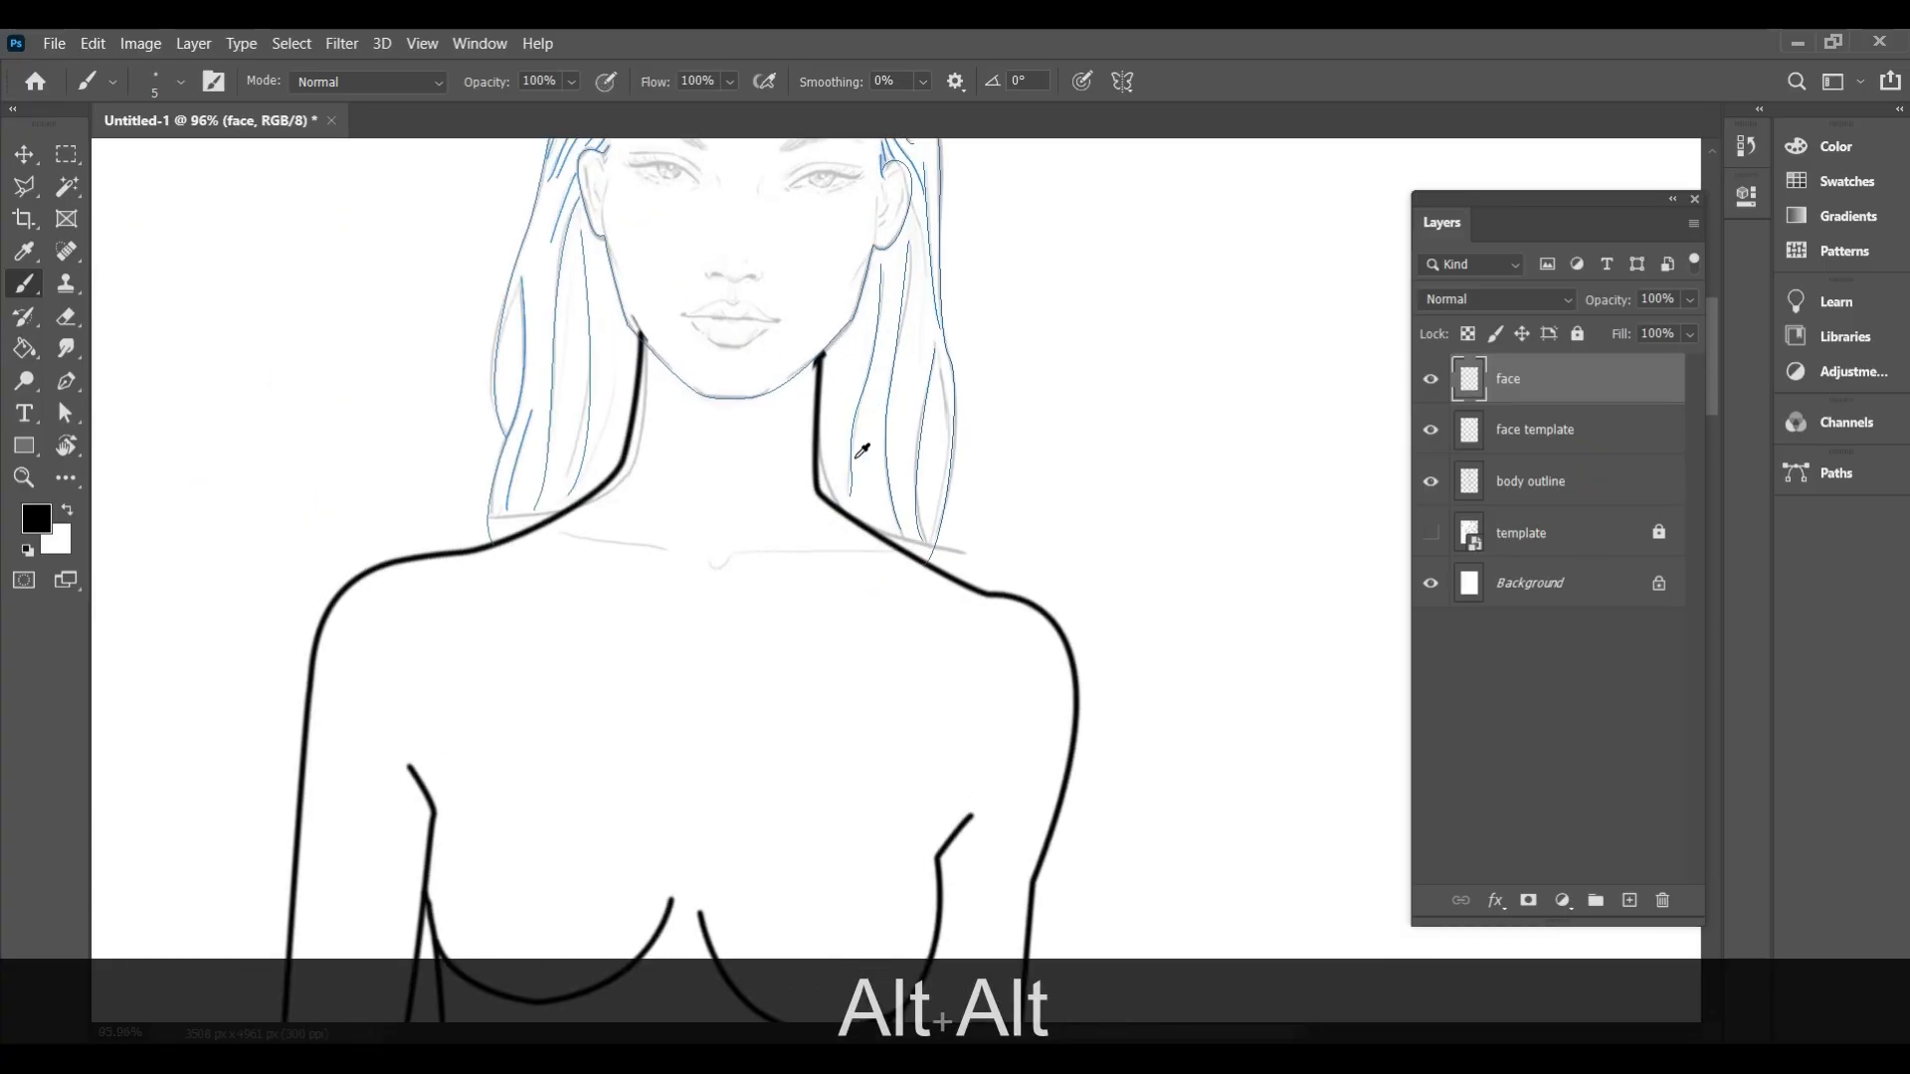
# Save the work path under the name "face outline"
pyautogui.click(1826, 475)
pyautogui.moveTo(1537, 471); pyautogui.dragTo(1152, 215)
pyautogui.doubleClick(1214, 307)
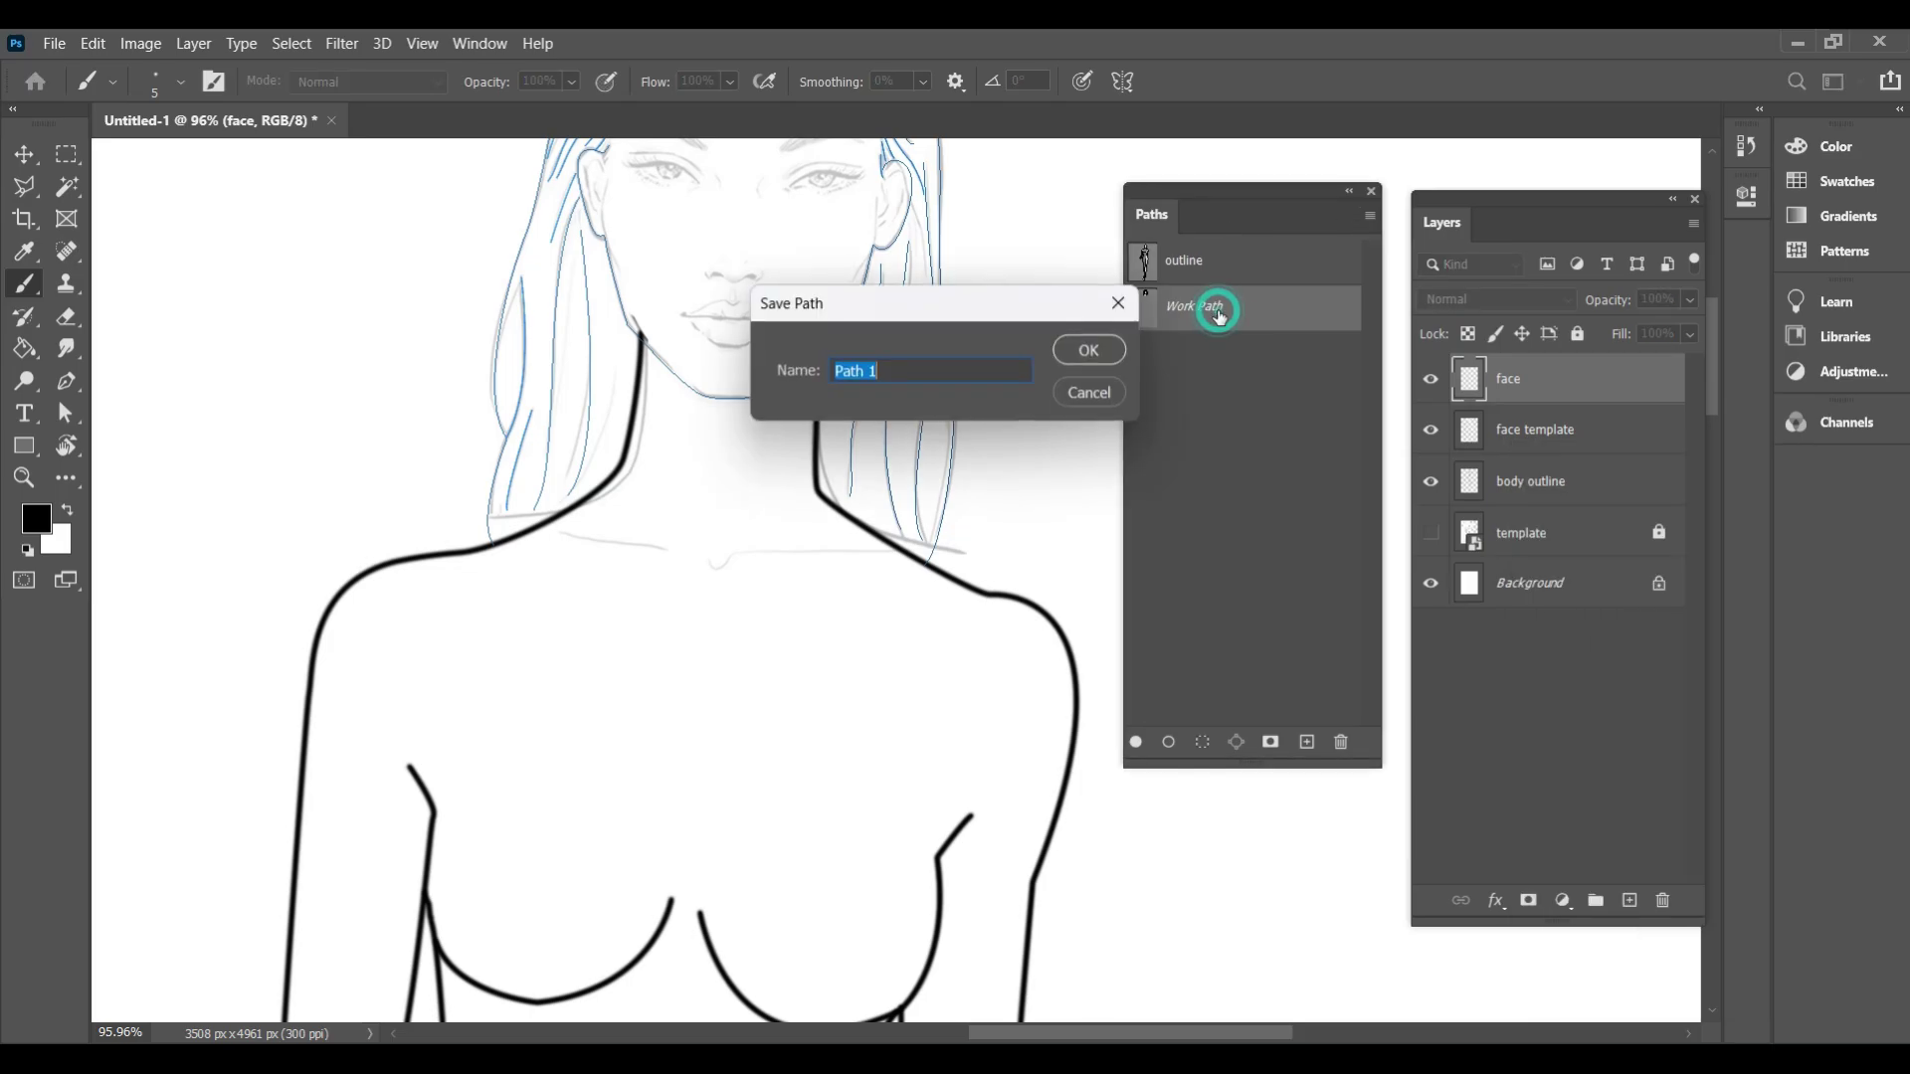
pyautogui.press('BackSpace')
pyautogui.write('face ')
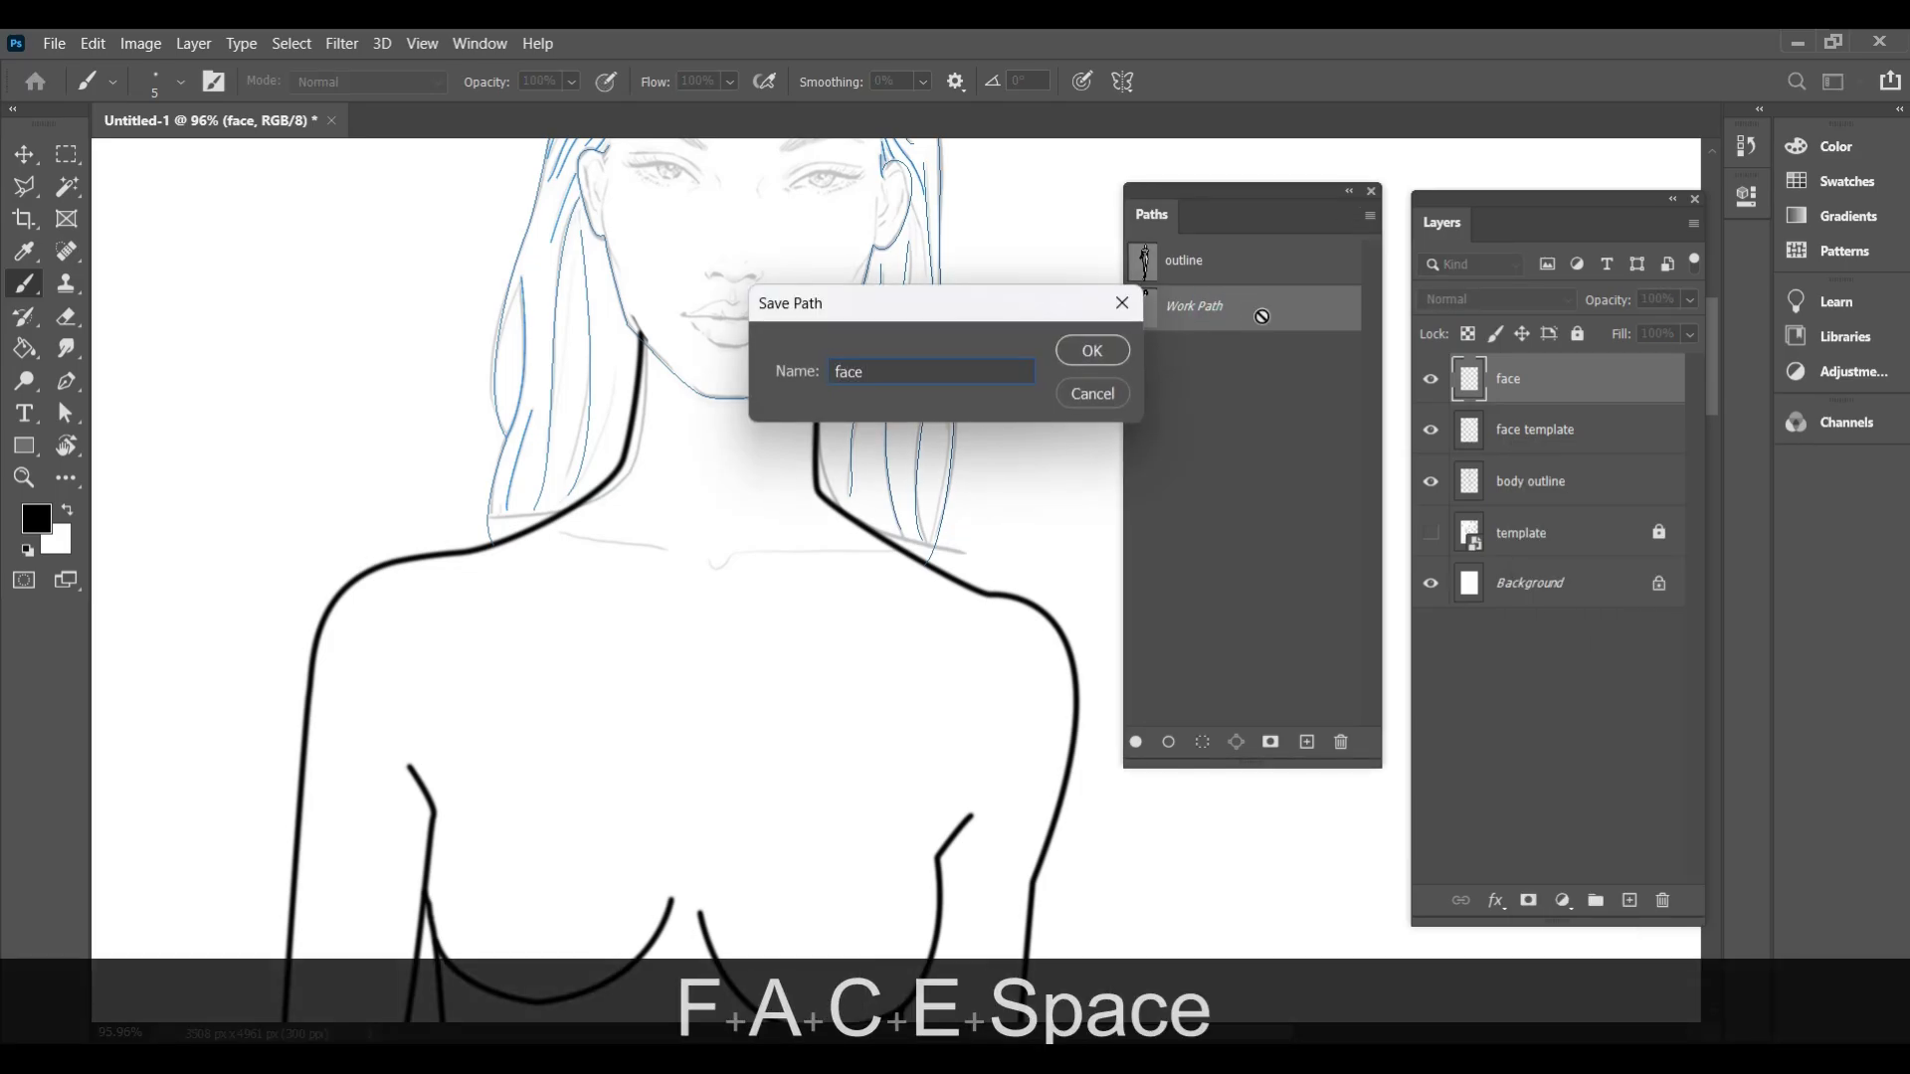
pyautogui.write('outline')
pyautogui.press('Return')
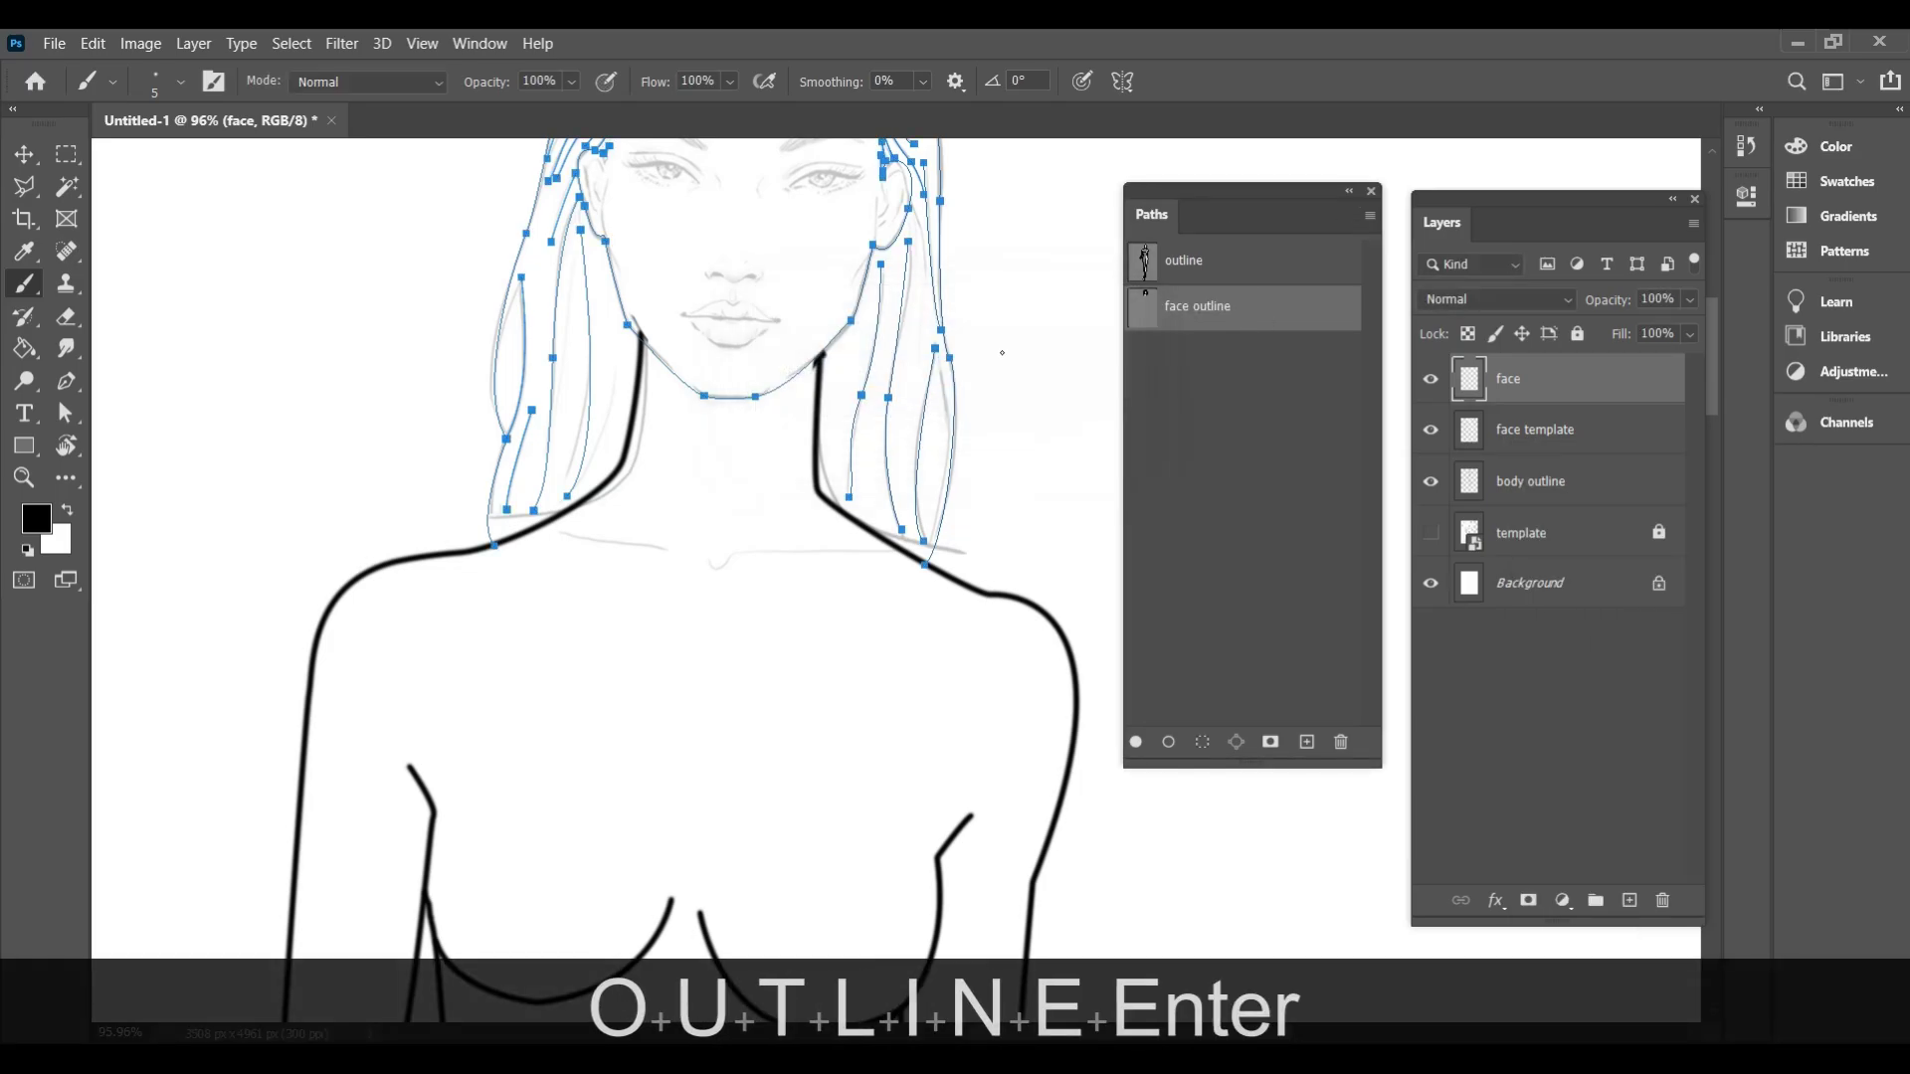
# Stroke the hair strands of the face outline path with a 3 px brush on the face layer and deselect the path
pyautogui.scroll(-5, 1127, 524)
pyautogui.hotkey('ctrl', 'shift', 'z')
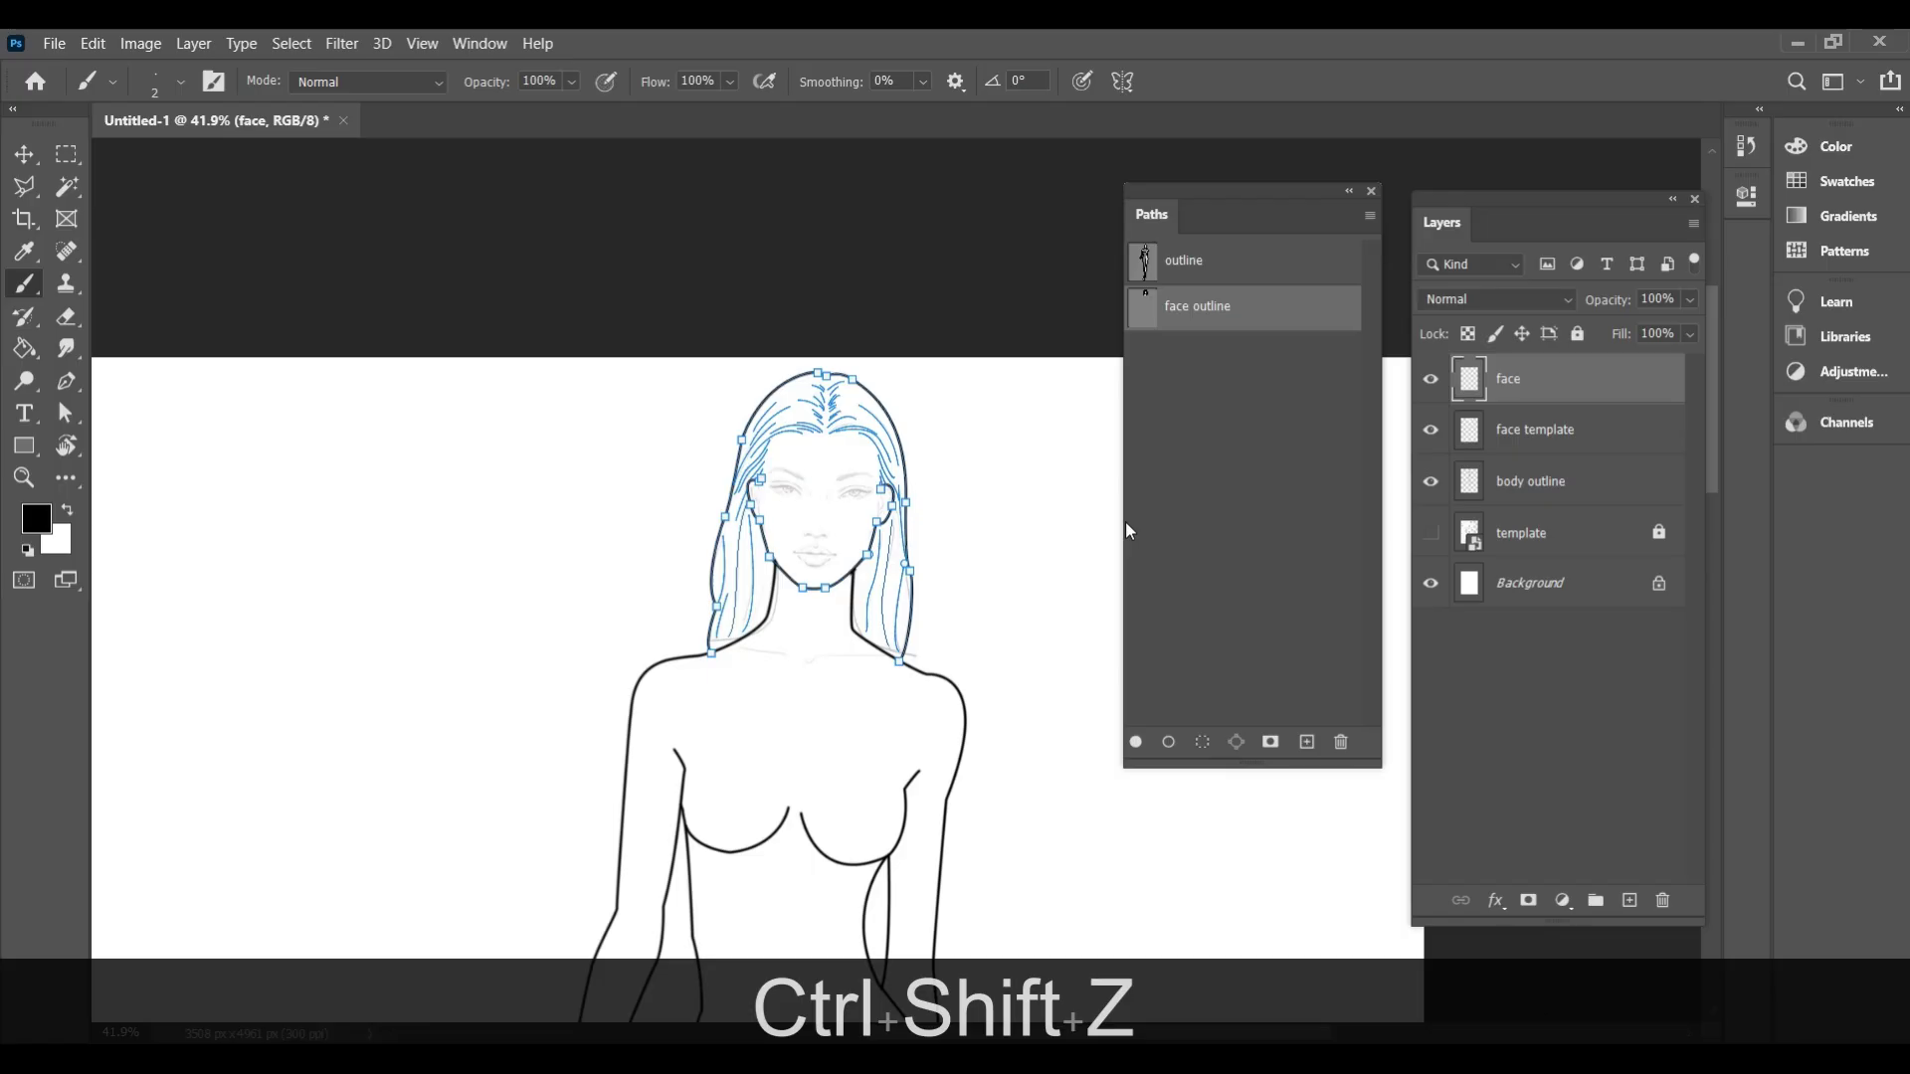
pyautogui.press(']')
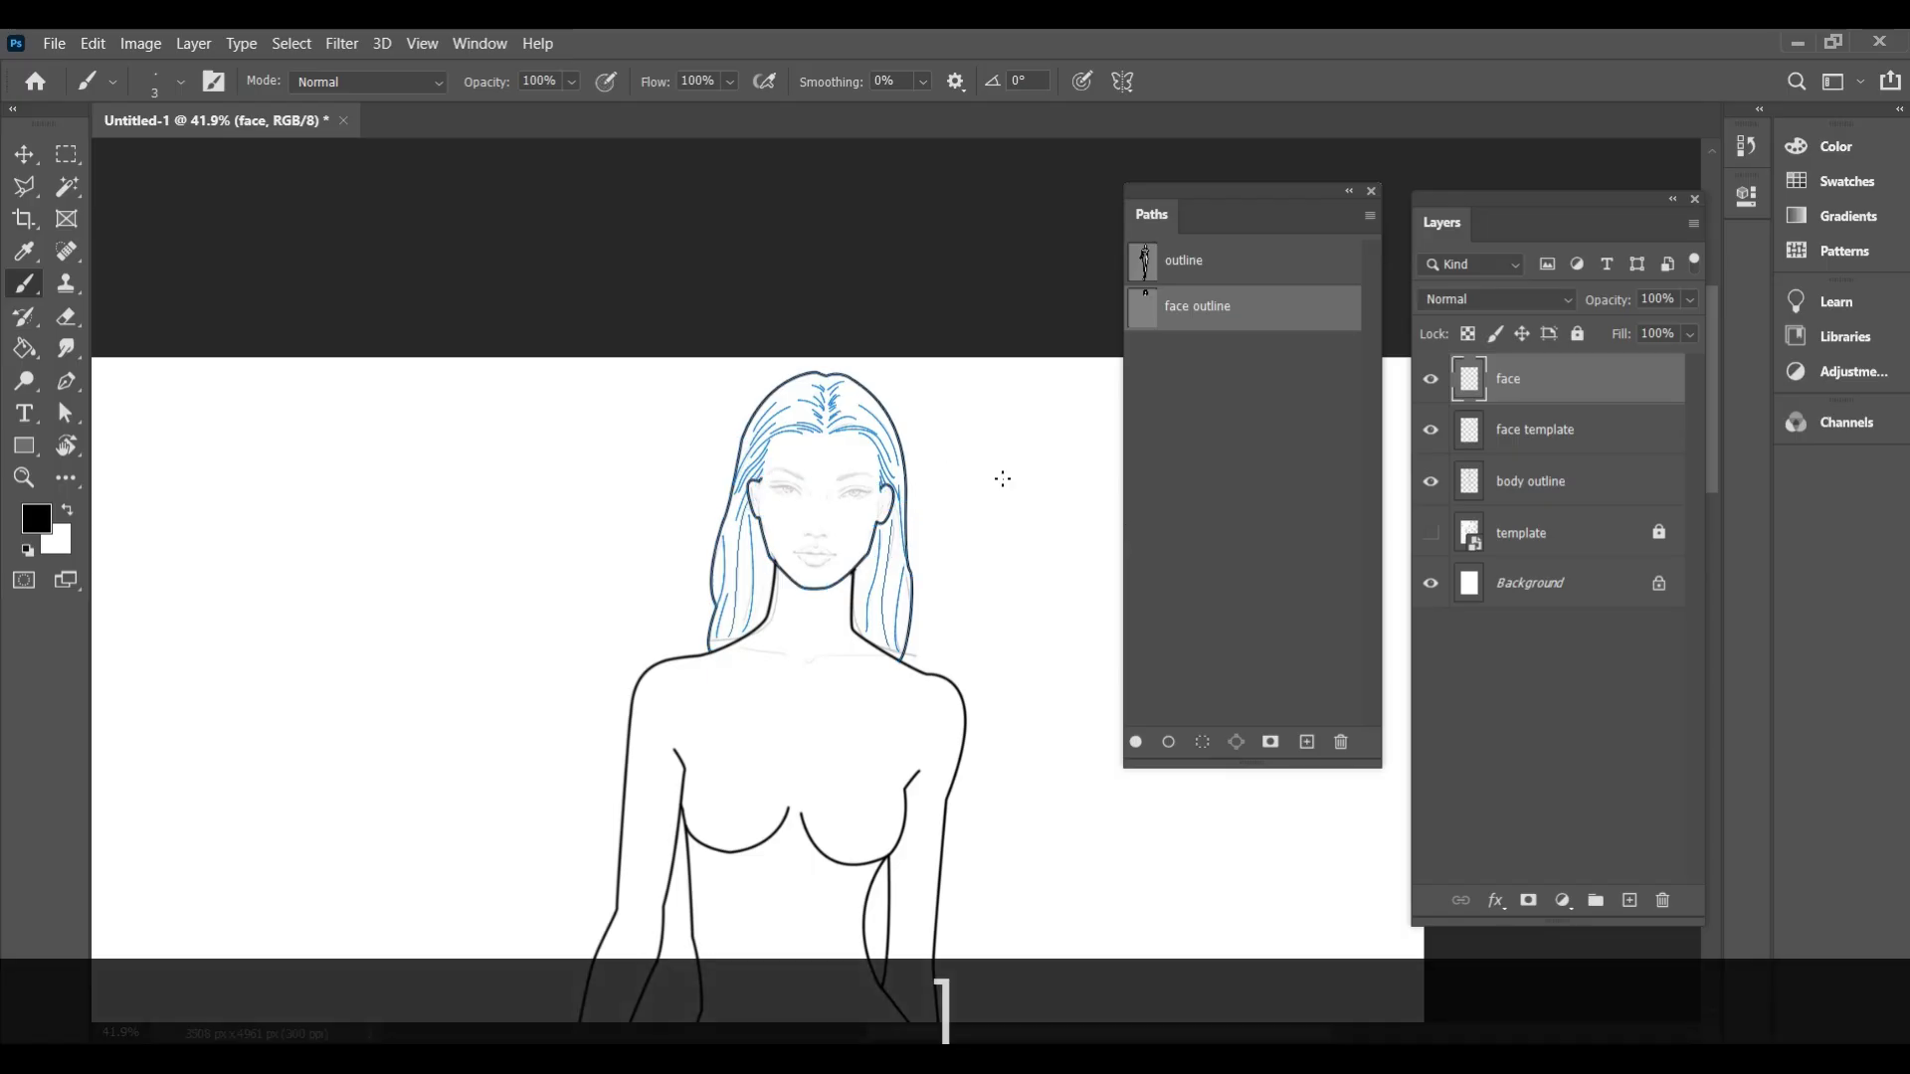
pyautogui.click(1170, 745)
pyautogui.click(1188, 601)
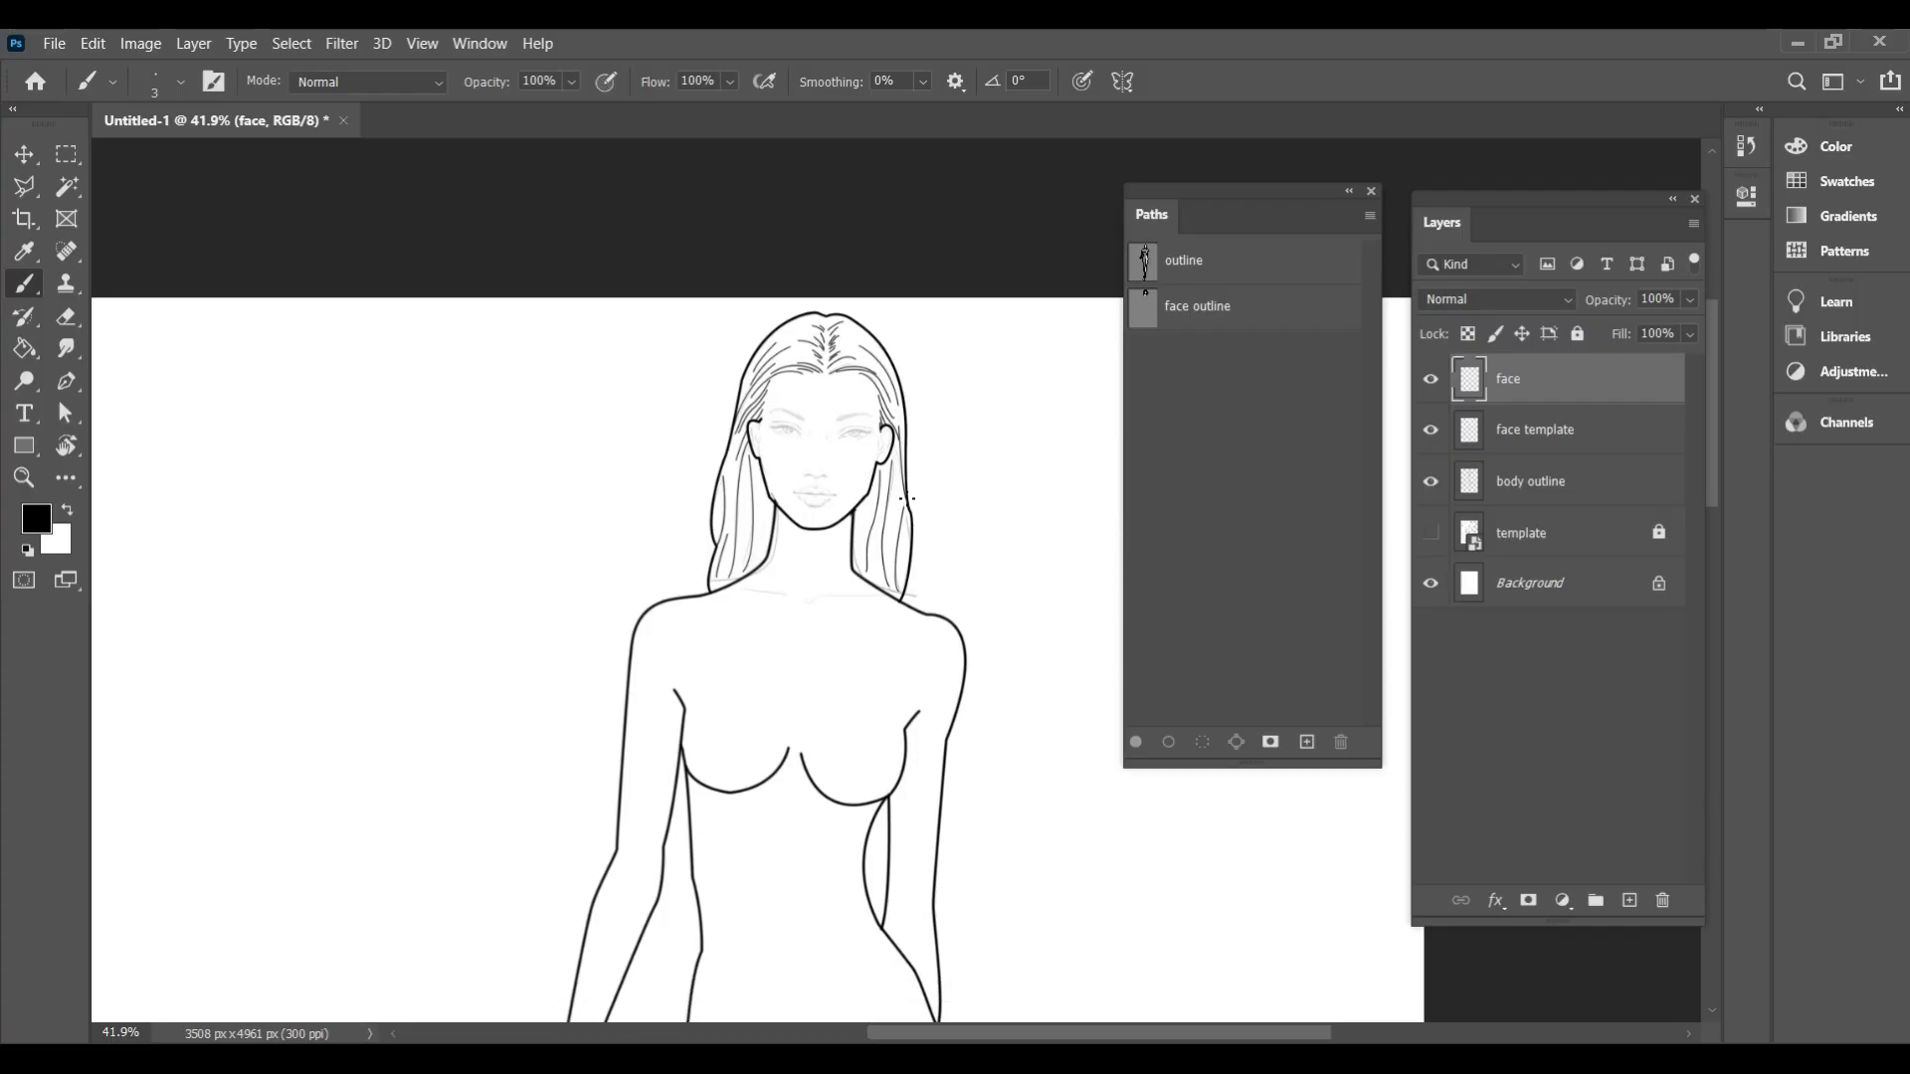
pyautogui.keyDown('alt'); pyautogui.scroll(6, 919, 586); pyautogui.keyUp('alt')
pyautogui.keyDown('alt'); pyautogui.scroll(3, 741, 540); pyautogui.keyUp('alt')
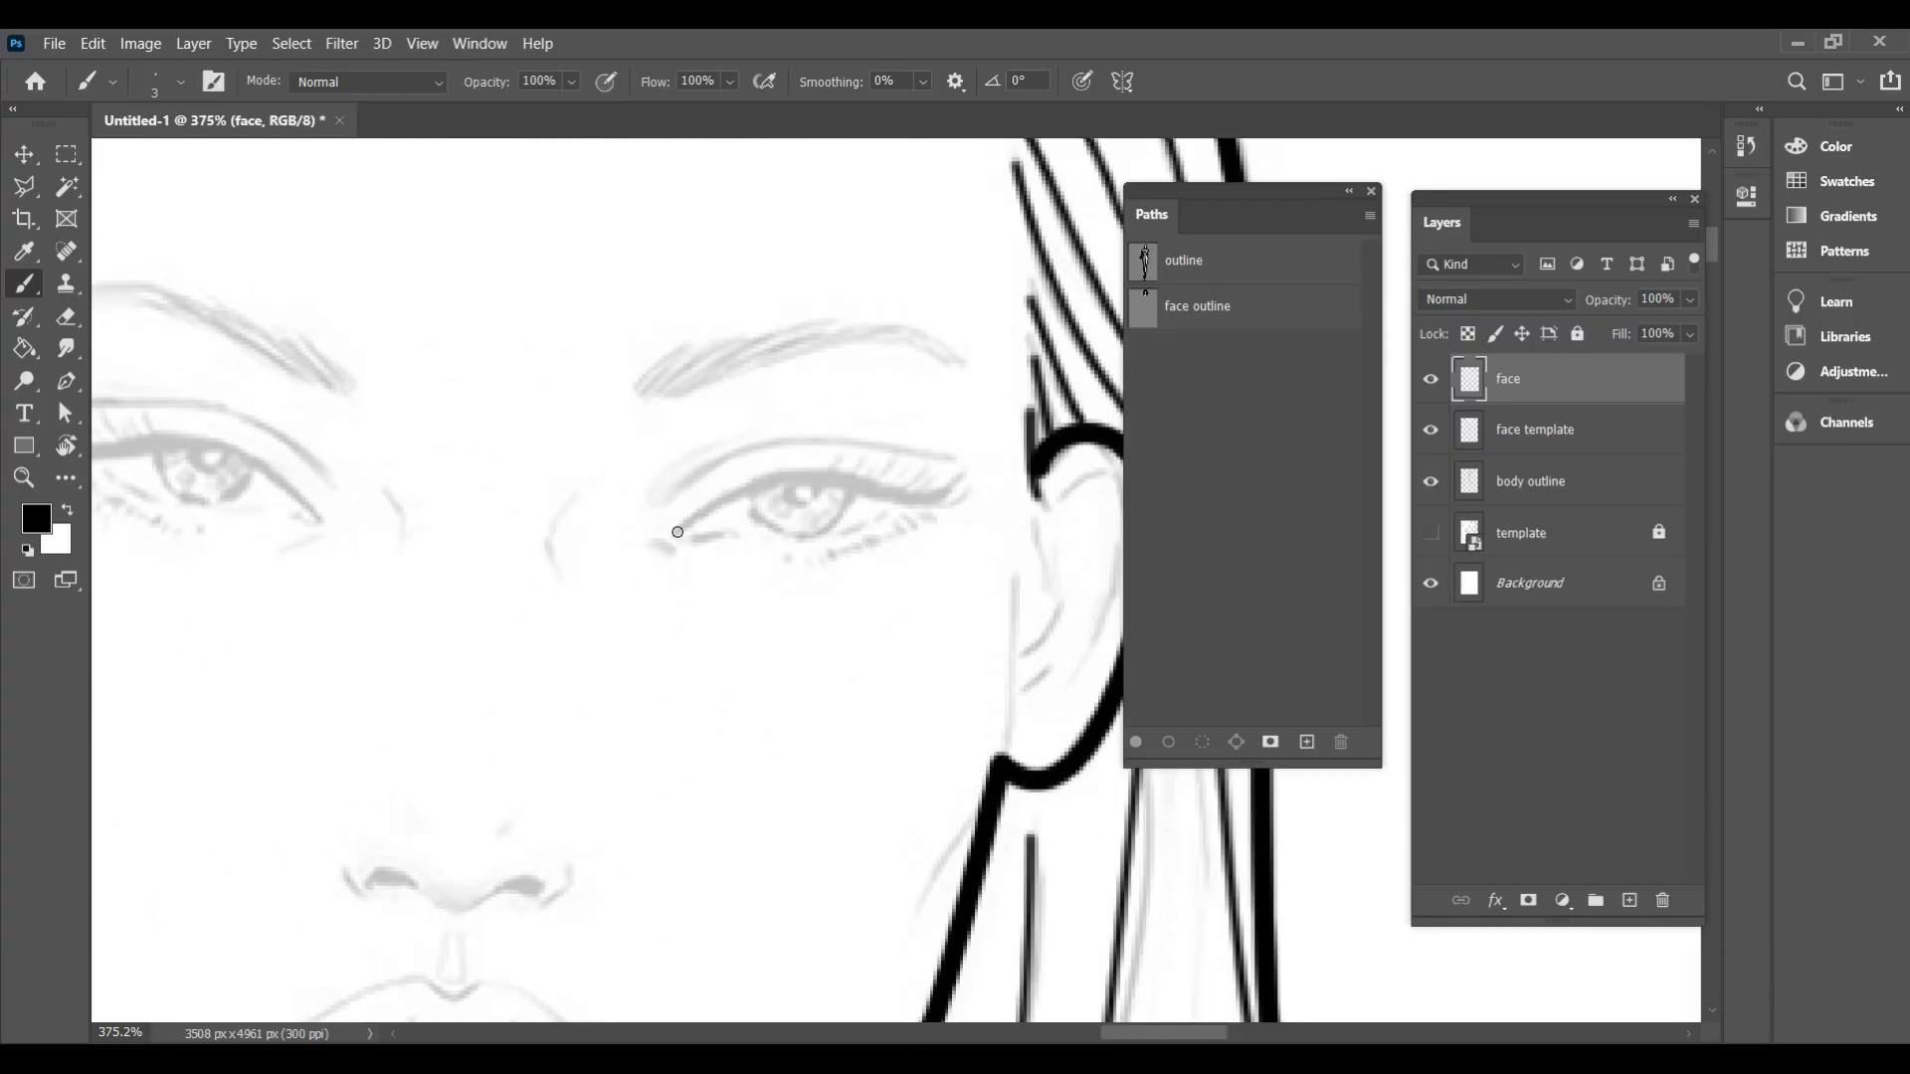
pyautogui.keyDown('shift'); pyautogui.click(877, 606); pyautogui.keyUp('shift')
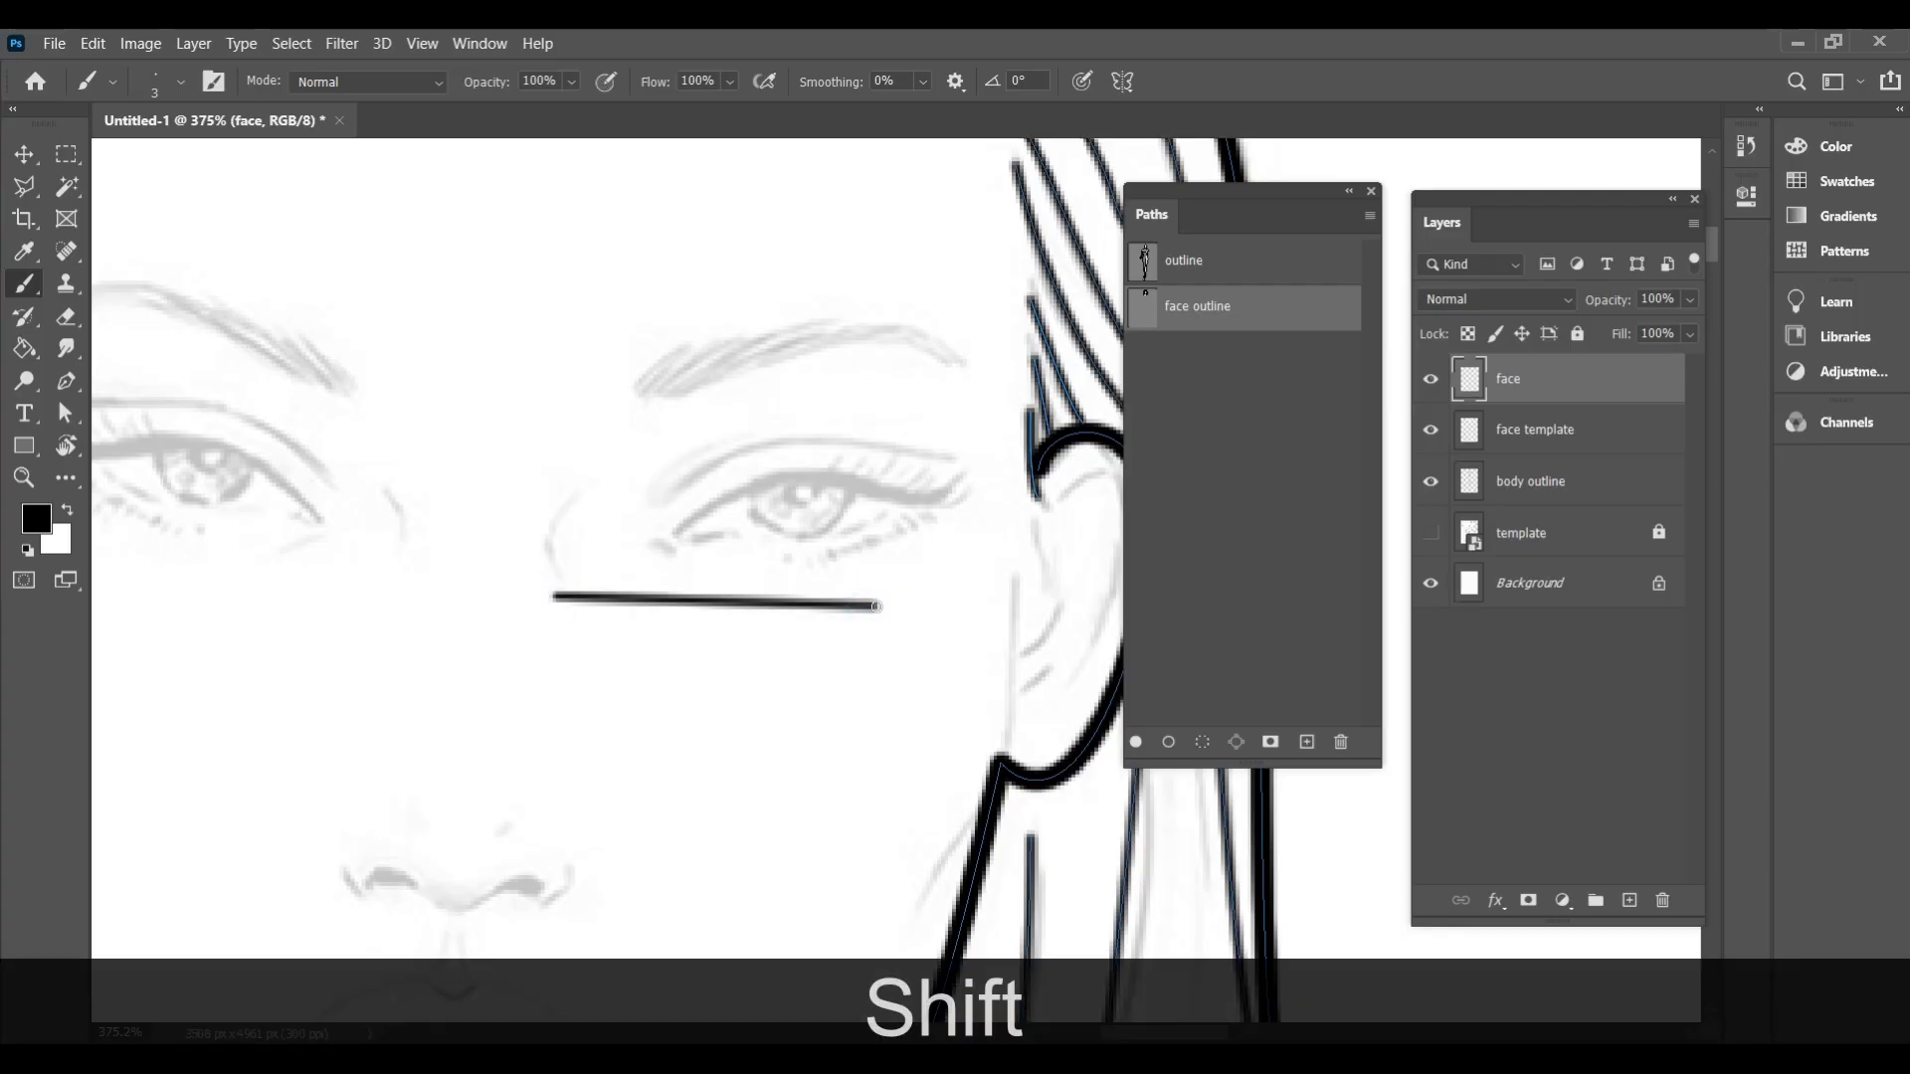
pyautogui.hotkey('ctrl', 'z')
pyautogui.hotkey('ctrl', 'z')
# Trace the upper lash line of the right-hand eye with connected straight brush segments, starting at the inner corner
pyautogui.keyDown('alt'); pyautogui.scroll(2, 715, 540); pyautogui.keyUp('alt')
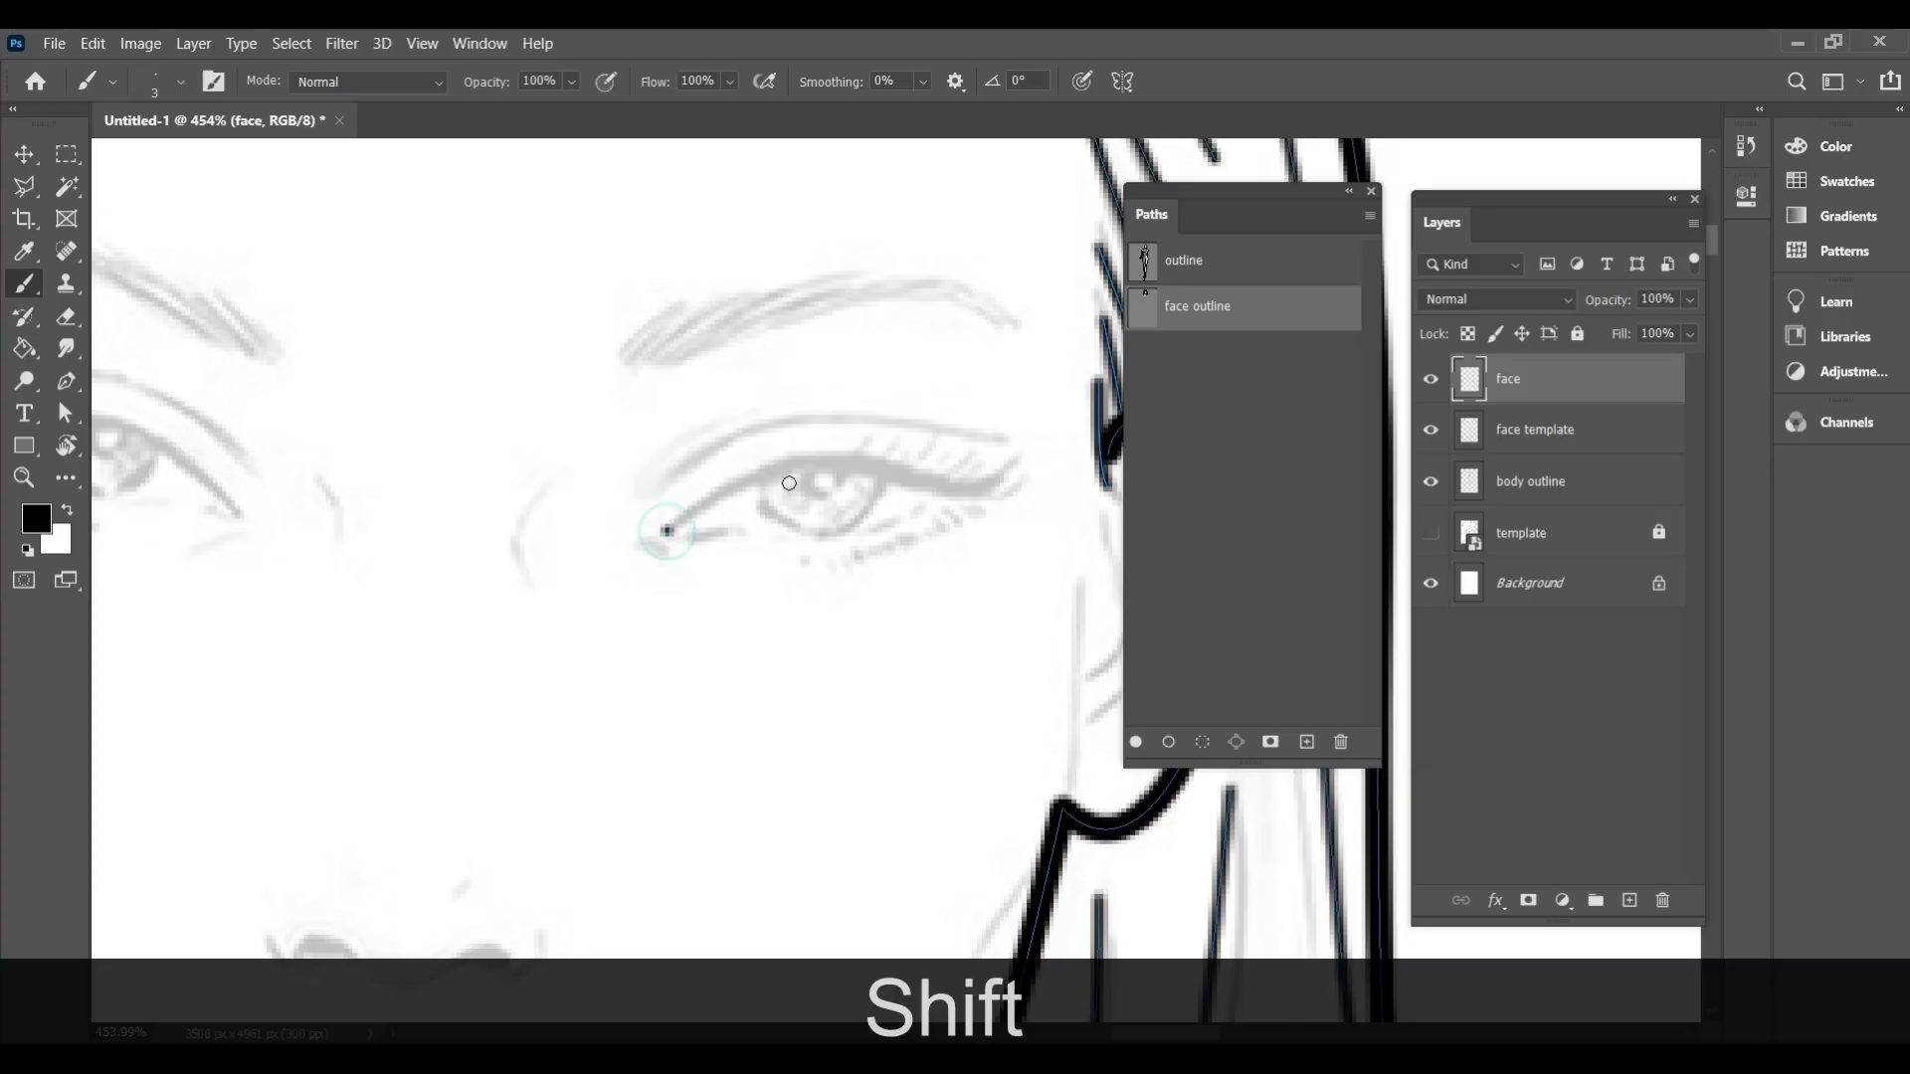
pyautogui.keyDown('shift'); pyautogui.click(751, 481); pyautogui.keyUp('shift')
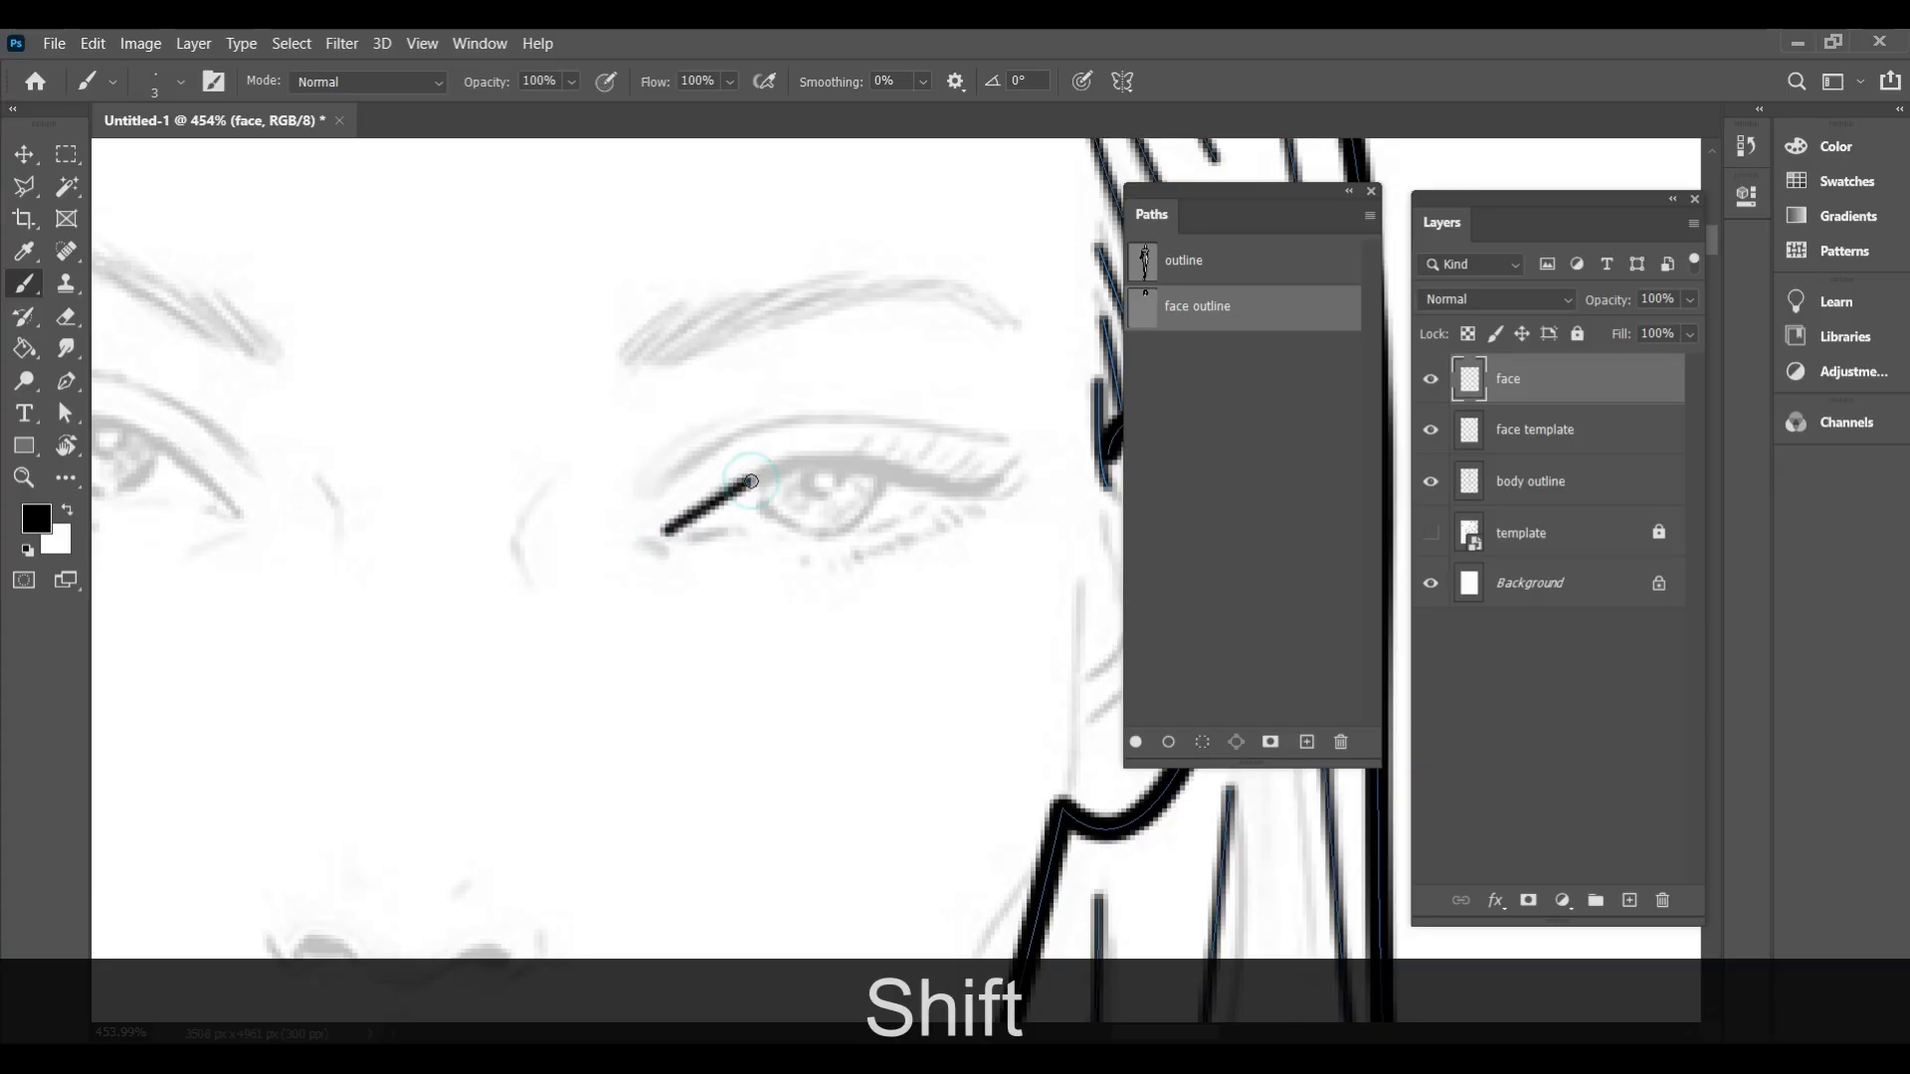
pyautogui.keyDown('shift'); pyautogui.click(799, 463); pyautogui.keyUp('shift')
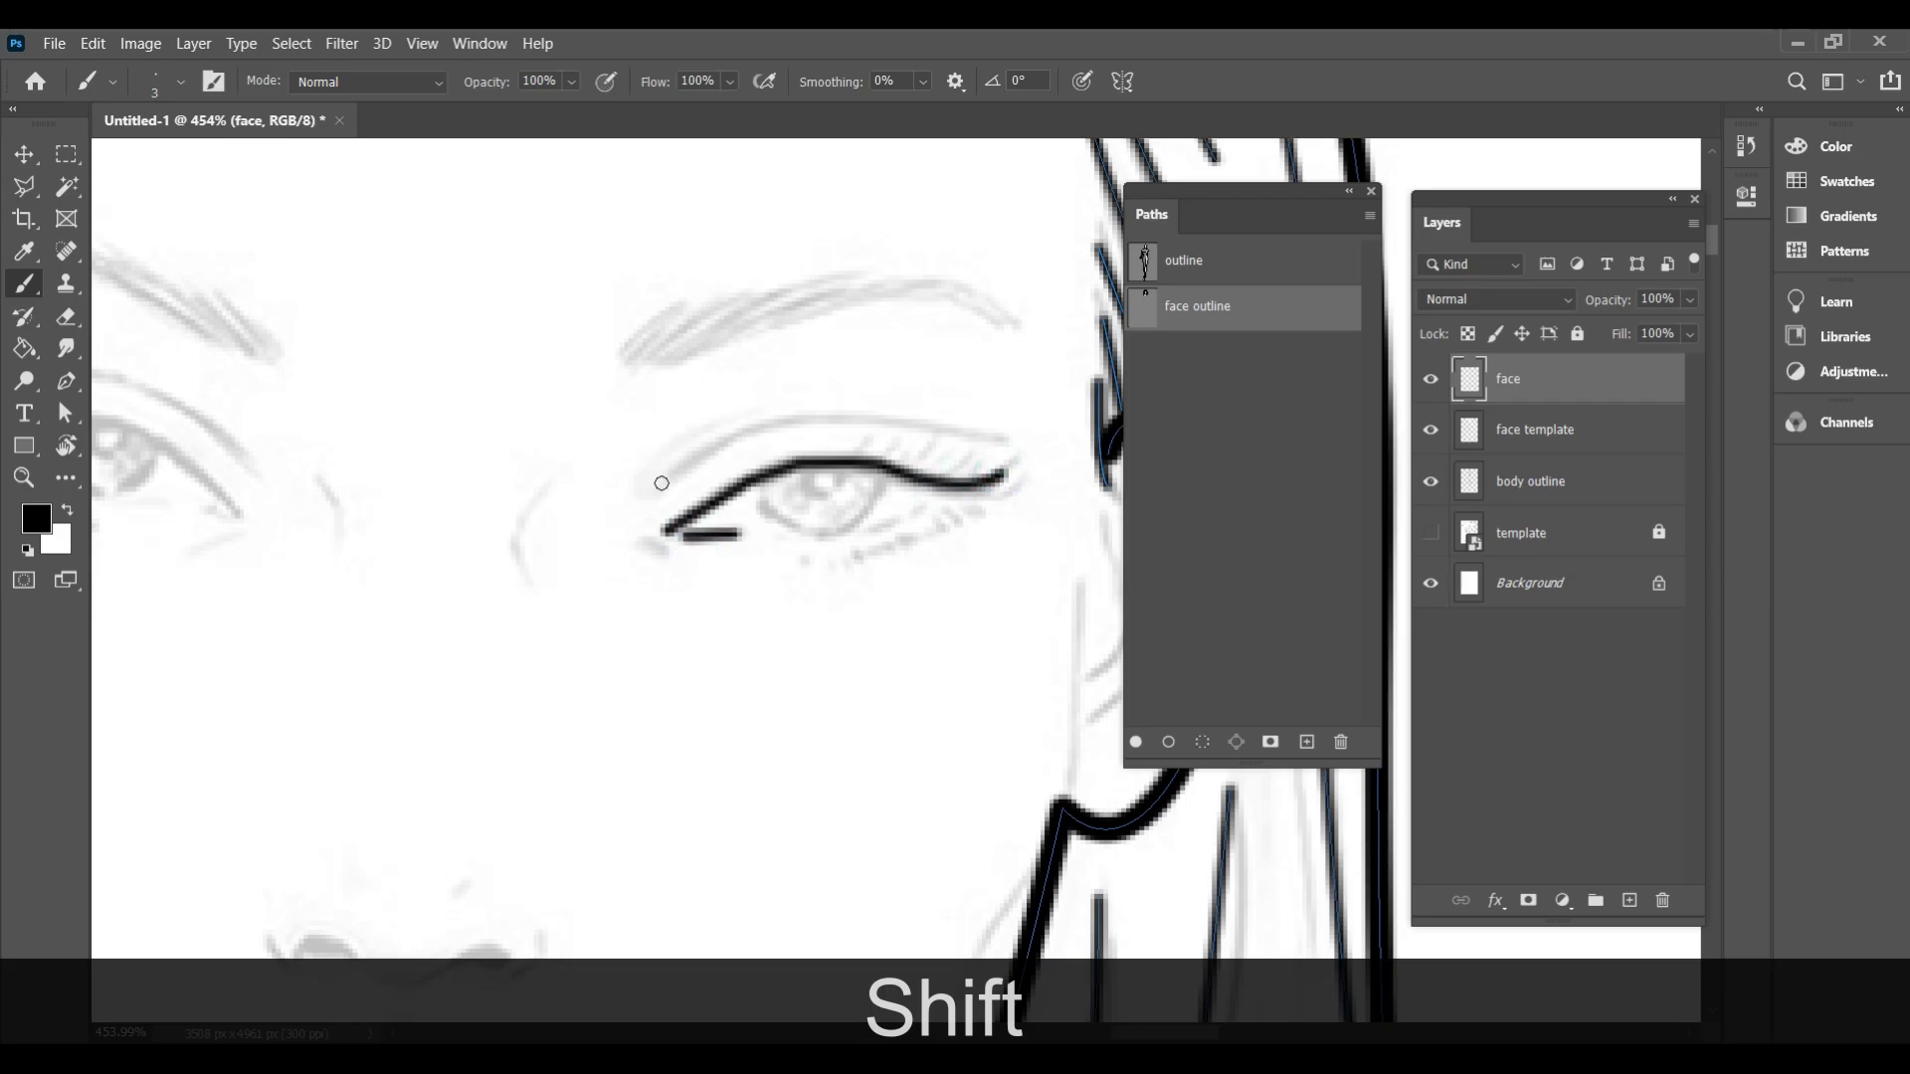
# Trace the upper eyelid crease of the right-hand eye with connected brush segments, undoing the misplaced ones
pyautogui.keyDown('shift'); pyautogui.click(709, 450); pyautogui.keyUp('shift')
pyautogui.hotkey('ctrl', 'z')
pyautogui.hotkey('ctrl', 'z')
pyautogui.hotkey('ctrl', 'z')
pyautogui.hotkey('ctrl', 'z')
pyautogui.hotkey('ctrl', 'z')
pyautogui.hotkey('ctrl', 'z')
pyautogui.hotkey('ctrl', 'z')
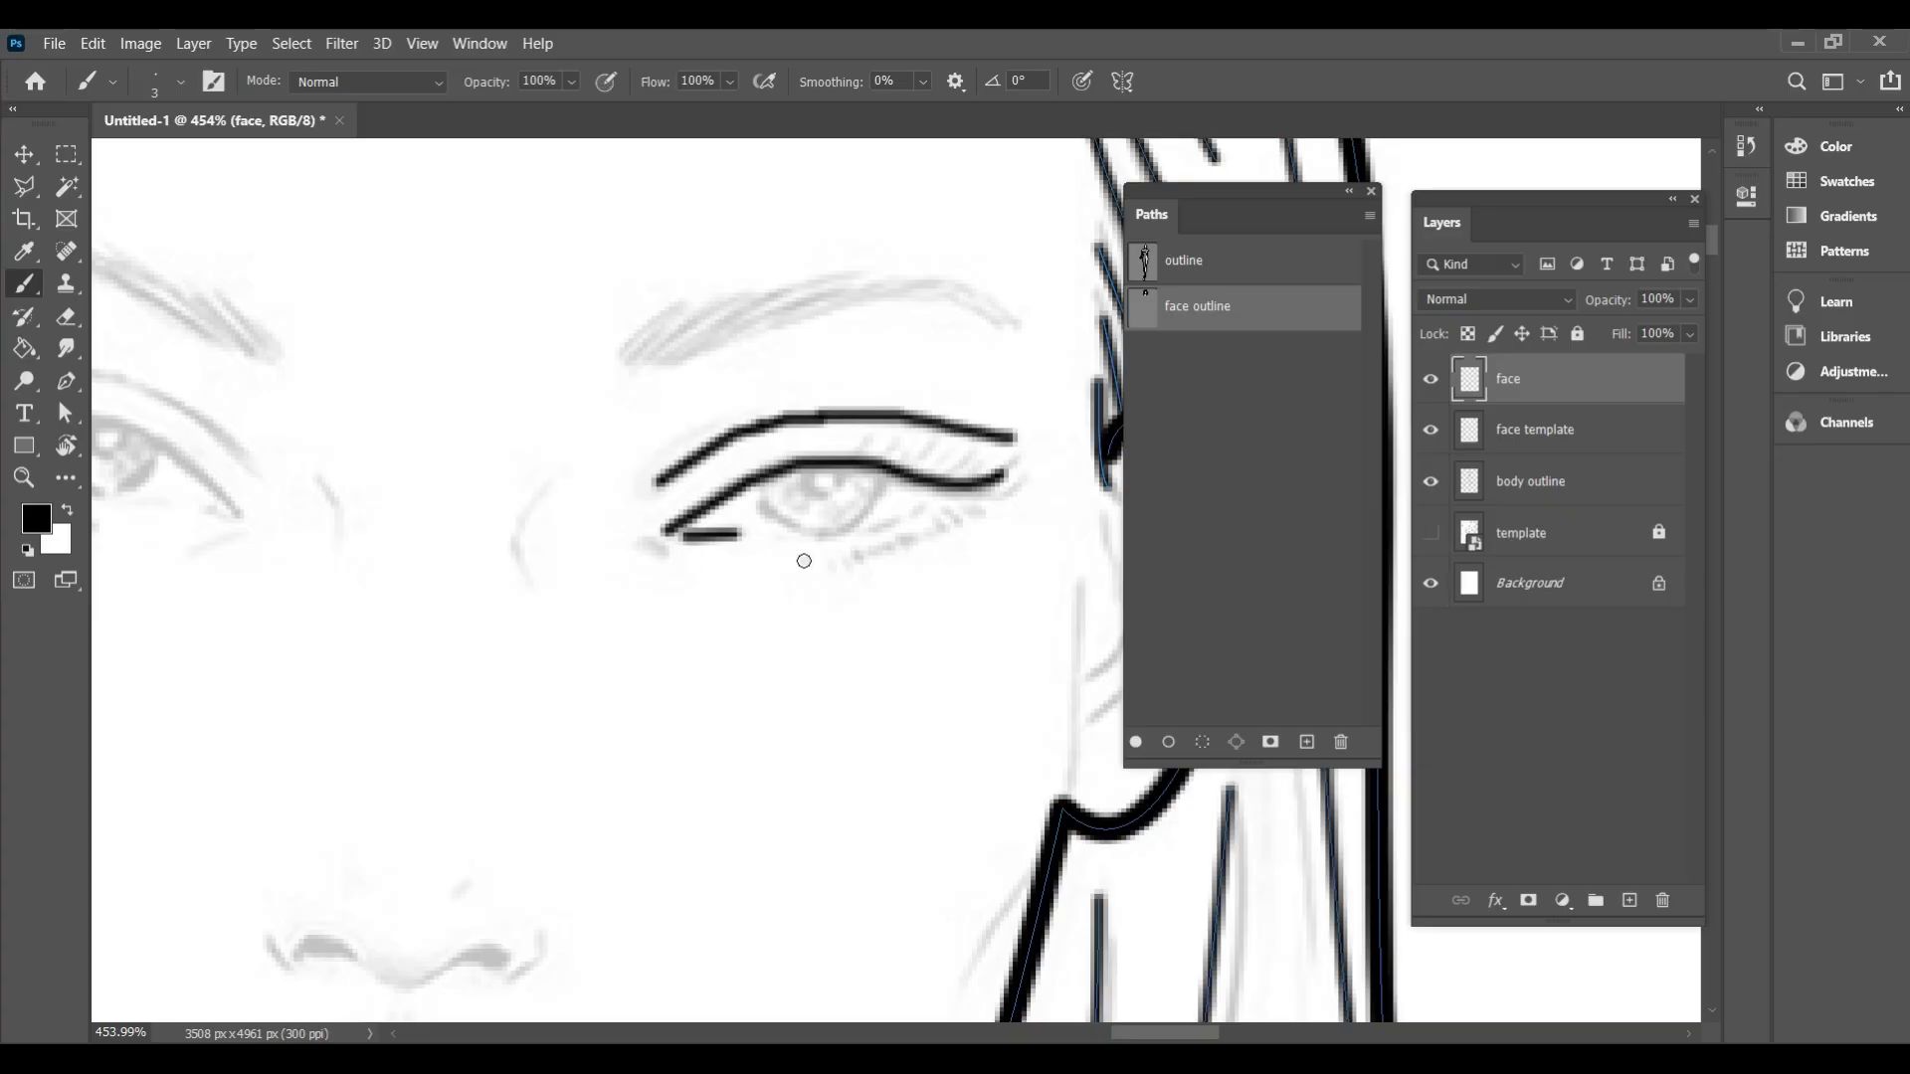
# Draw the iris and pupil of the right-hand eye with the brush, undoing the misplaced stroke
pyautogui.scroll(4, 654, 379)
pyautogui.scroll(-5, 563, 567)
pyautogui.moveTo(755, 463)
pyautogui.mouseDown()
pyautogui.moveTo(804, 509)
pyautogui.moveTo(893, 469)
pyautogui.moveTo(826, 512)
pyautogui.moveTo(884, 471)
pyautogui.moveTo(828, 463)
pyautogui.mouseUp()
pyautogui.hotkey('ctrl', 'z')
pyautogui.scroll(-7, 742, 491)
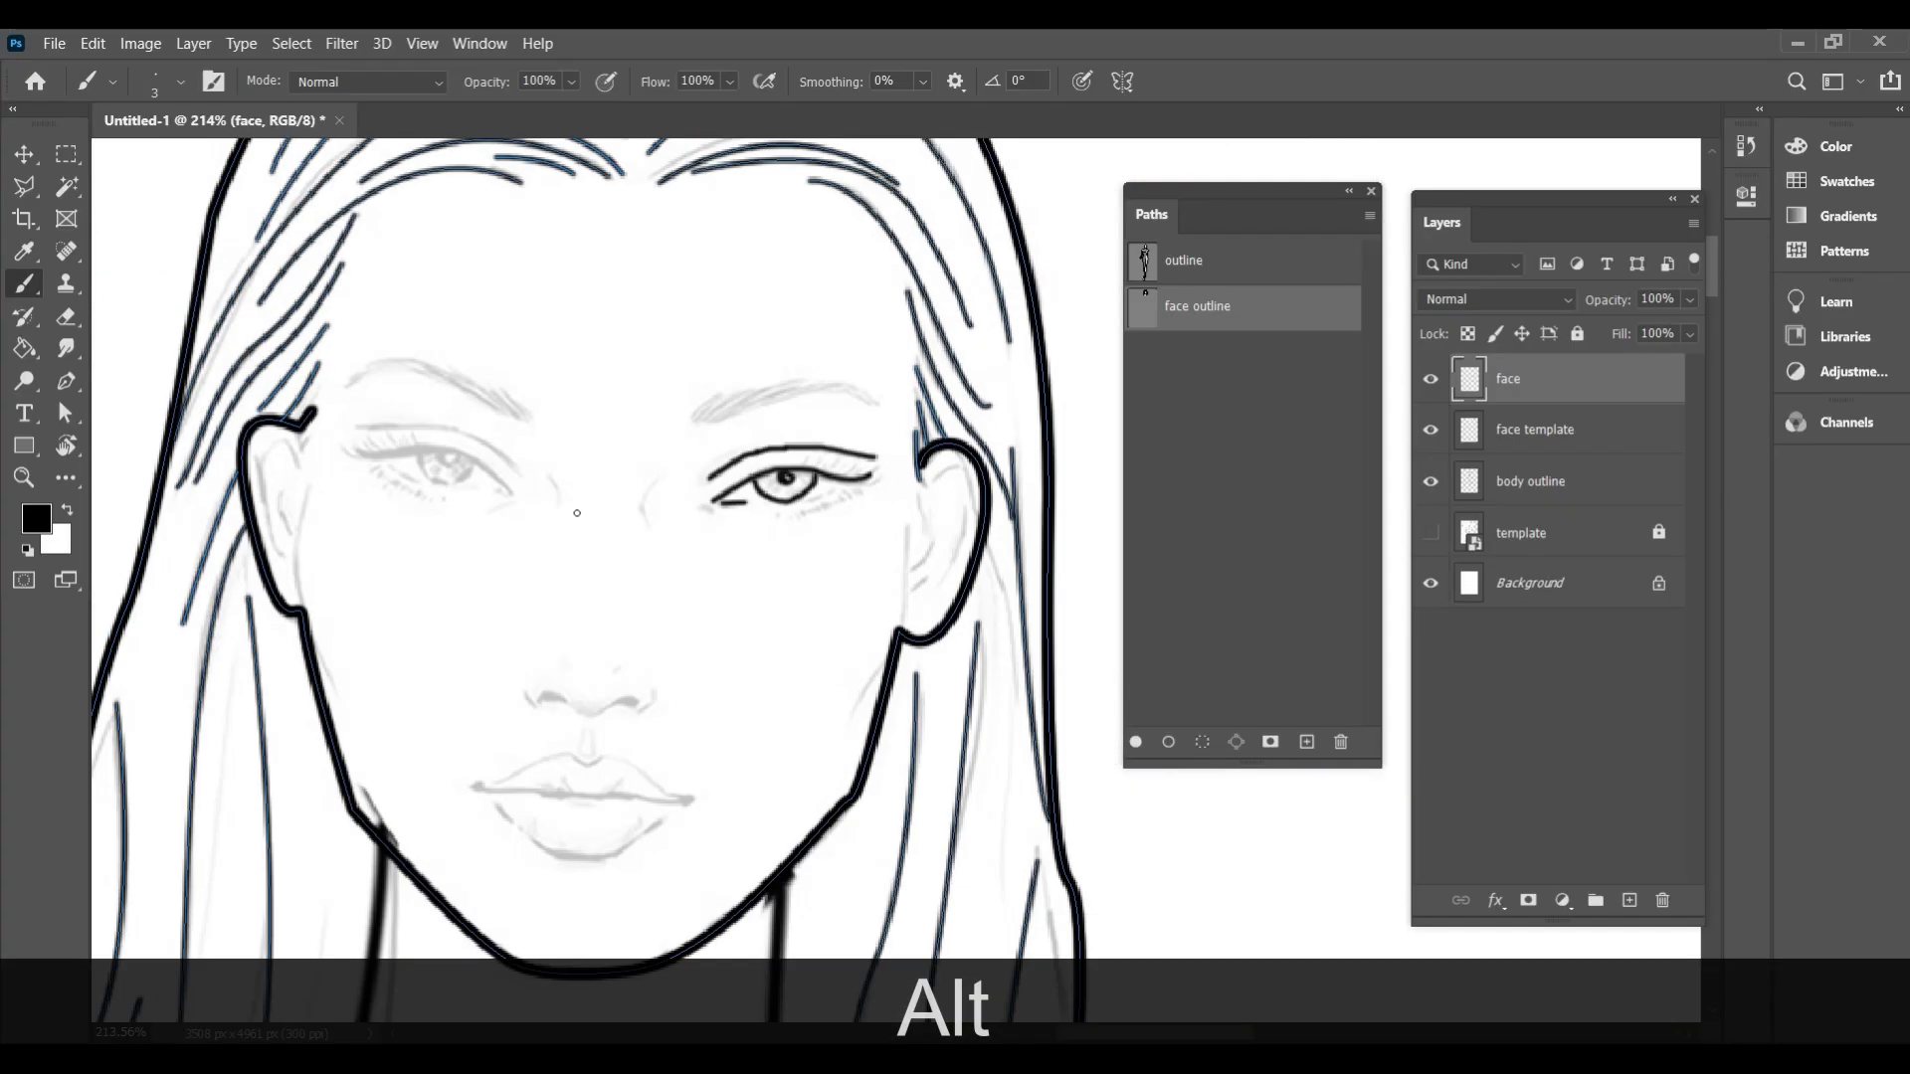
# Trace the two nose-bridge lines and the left-hand eye's upper lash line, inner corner, iris and pupil
pyautogui.scroll(7, 333, 467)
pyautogui.moveTo(991, 463); pyautogui.dragTo(972, 562)
pyautogui.moveTo(760, 458); pyautogui.dragTo(774, 525)
pyautogui.moveTo(346, 408)
pyautogui.mouseDown()
pyautogui.moveTo(598, 428)
pyautogui.moveTo(678, 498)
pyautogui.moveTo(589, 426)
pyautogui.moveTo(666, 494)
pyautogui.moveTo(616, 542)
pyautogui.moveTo(485, 438)
pyautogui.moveTo(602, 443)
pyautogui.moveTo(529, 412)
pyautogui.moveTo(563, 405)
pyautogui.mouseUp()
pyautogui.hotkey('ctrl', 'z')
pyautogui.hotkey('ctrl', 'z')
pyautogui.hotkey('ctrl', 'z')
pyautogui.hotkey('ctrl', 'z')
pyautogui.scroll(-6, 542, 408)
pyautogui.scroll(7, 836, 428)
pyautogui.moveTo(813, 418); pyautogui.dragTo(843, 426)
pyautogui.scroll(-5, 842, 426)
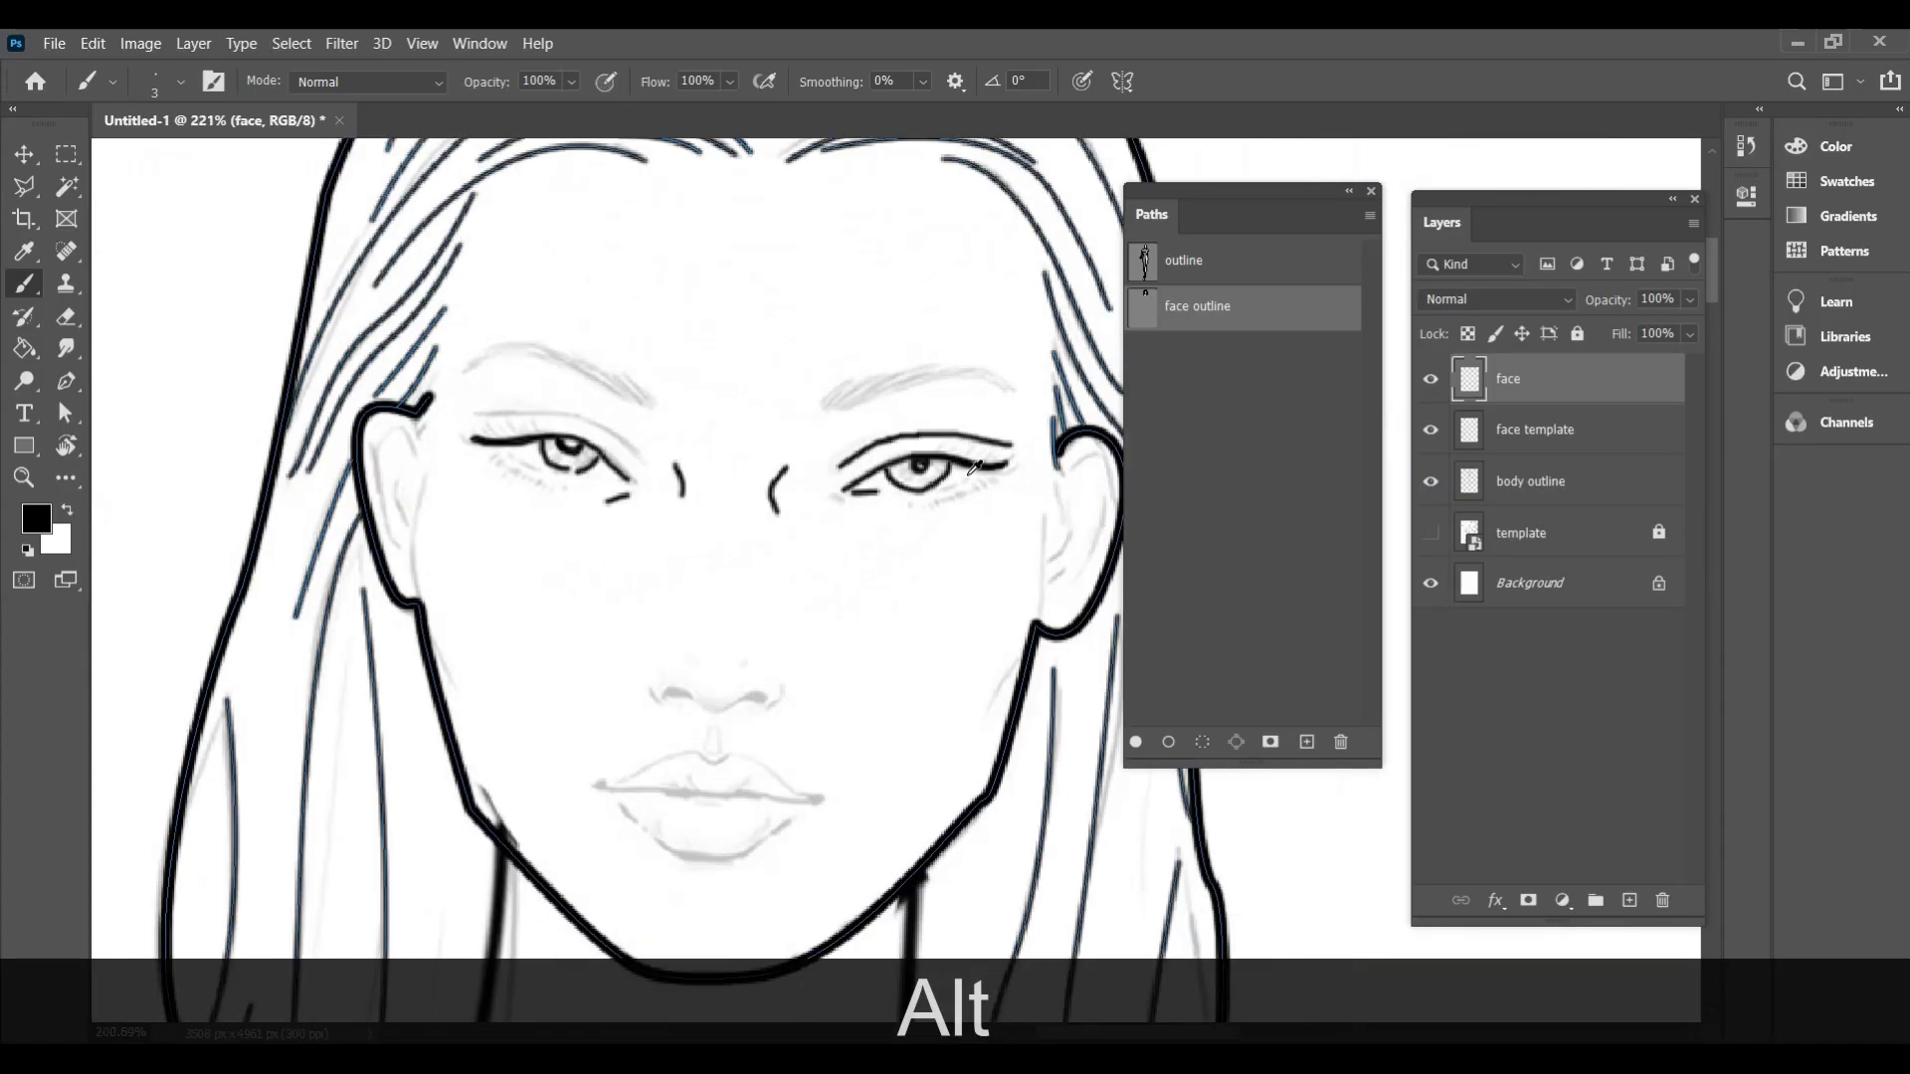
# Trace the upper eyelid crease of the left-hand eye with the brush
pyautogui.scroll(4, 847, 429)
pyautogui.scroll(1, 846, 428)
pyautogui.hotkey('ctrl', 'z')
pyautogui.moveTo(467, 372)
pyautogui.mouseDown()
pyautogui.moveTo(711, 383)
pyautogui.moveTo(863, 471)
pyautogui.mouseUp()
pyautogui.scroll(-5, 668, 324)
# Reduce the brush size to 1 px and draw the fine upper and lower eyelashes on the eyes
pyautogui.press('[')
pyautogui.press('[')
pyautogui.moveTo(585, 358)
pyautogui.mouseDown()
pyautogui.moveTo(557, 392)
pyautogui.moveTo(608, 350)
pyautogui.mouseUp()
pyautogui.scroll(4, 776, 299)
pyautogui.scroll(-3, 785, 338)
pyautogui.moveTo(557, 477); pyautogui.dragTo(597, 497)
pyautogui.moveTo(606, 502); pyautogui.dragTo(646, 517)
pyautogui.scroll(-7, 587, 498)
pyautogui.scroll(7, 573, 452)
pyautogui.moveTo(435, 471); pyautogui.dragTo(452, 475)
pyautogui.hotkey('ctrl', 'z')
pyautogui.moveTo(650, 464)
pyautogui.mouseDown()
pyautogui.moveTo(622, 478)
pyautogui.moveTo(613, 460)
pyautogui.moveTo(917, 370)
pyautogui.mouseUp()
pyautogui.scroll(-5, 728, 453)
pyautogui.scroll(5, 557, 383)
pyautogui.hotkey('ctrl', 'z')
pyautogui.hotkey('ctrl', 'z')
pyautogui.hotkey('ctrl', 'z')
pyautogui.scroll(5, 738, 434)
pyautogui.moveTo(654, 429); pyautogui.dragTo(1061, 357)
pyautogui.hscroll(3, 1062, 358)
pyautogui.hotkey('ctrl', 'z')
pyautogui.hotkey('ctrl', 'z')
pyautogui.hotkey('ctrl', 'z')
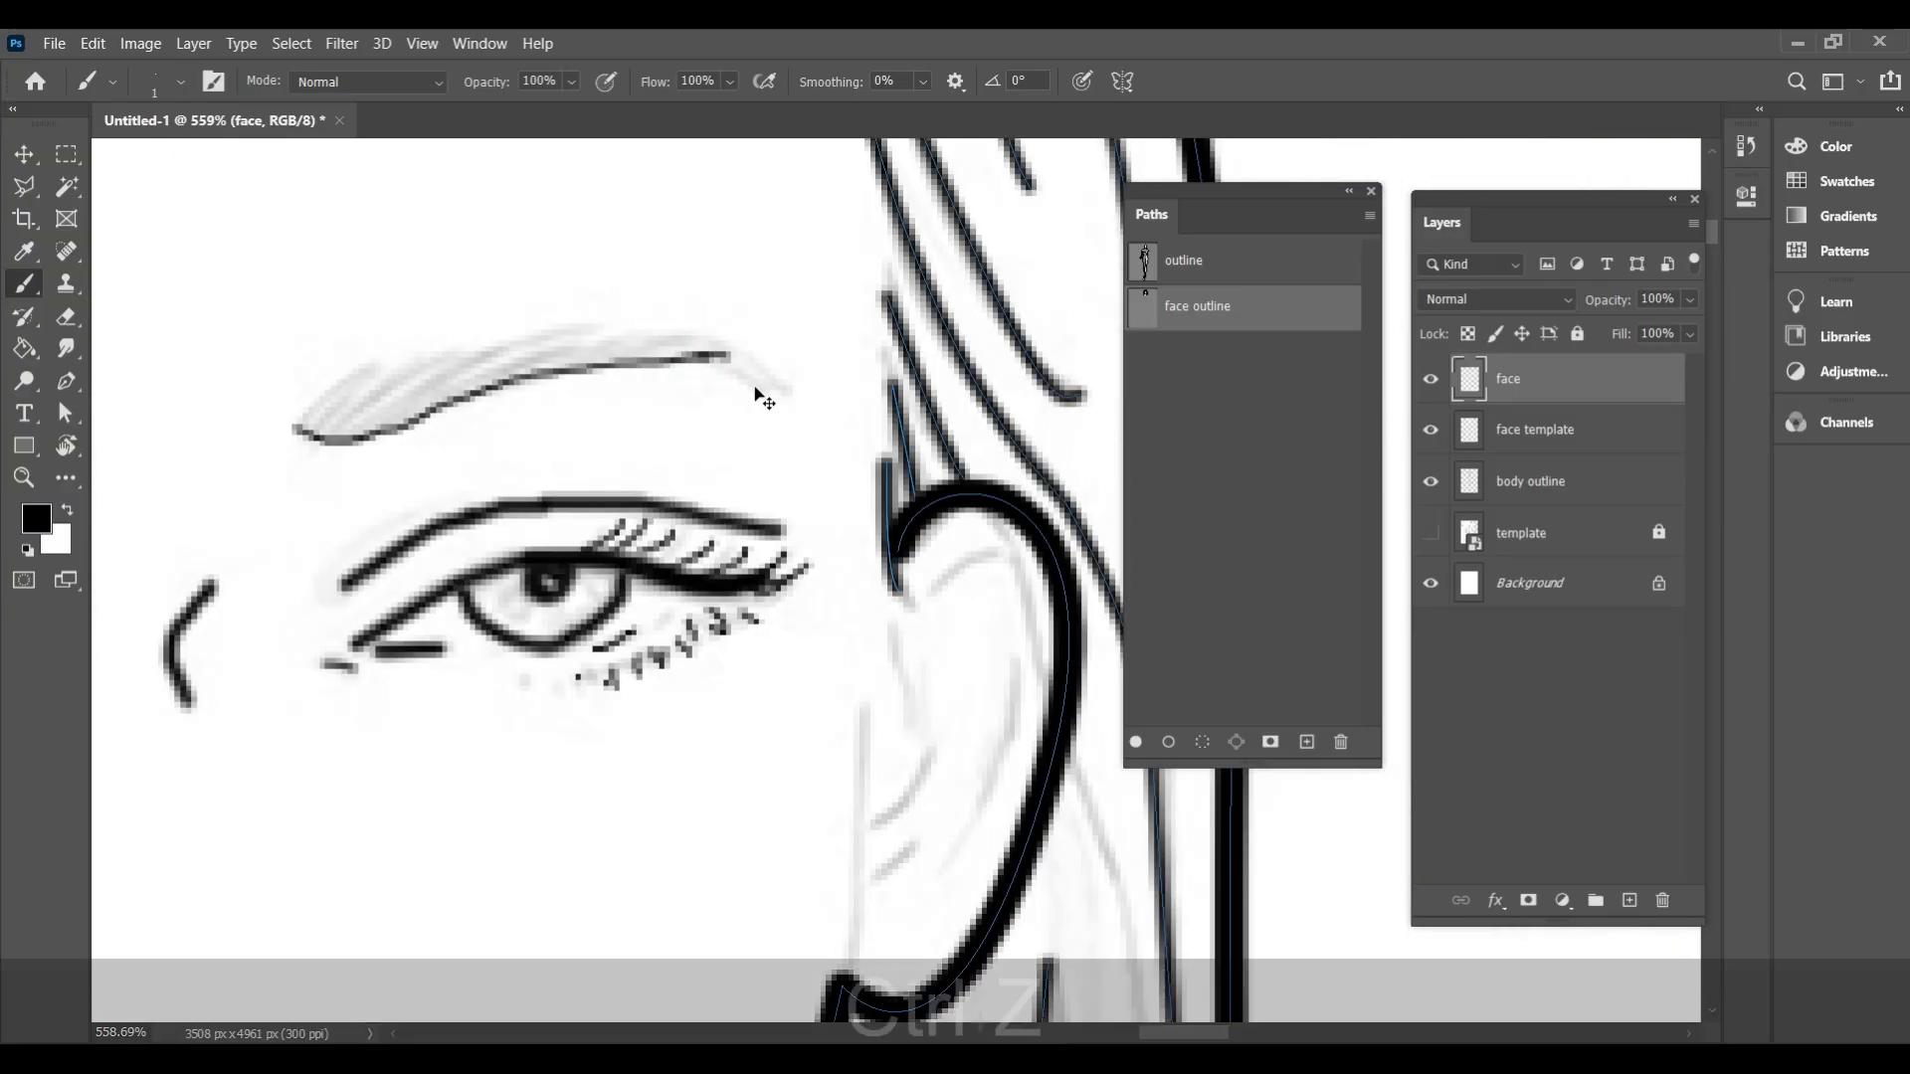
pyautogui.hotkey('ctrl', 'shift', 'z')
pyautogui.hotkey('ctrl', 'shift', 'z')
pyautogui.hotkey('ctrl', 'z')
# Increase the brush size to 3 px and trace and fill the right-hand eyebrow
pyautogui.press(']')
pyautogui.press(']')
pyautogui.moveTo(296, 428)
pyautogui.mouseDown()
pyautogui.moveTo(392, 423)
pyautogui.moveTo(500, 376)
pyautogui.moveTo(784, 384)
pyautogui.mouseUp()
pyautogui.hotkey('ctrl', 'z')
pyautogui.moveTo(304, 434); pyautogui.dragTo(388, 370)
pyautogui.moveTo(398, 418)
pyautogui.mouseDown()
pyautogui.moveTo(462, 370)
pyautogui.moveTo(786, 374)
pyautogui.mouseUp()
pyautogui.hotkey('ctrl', 'z')
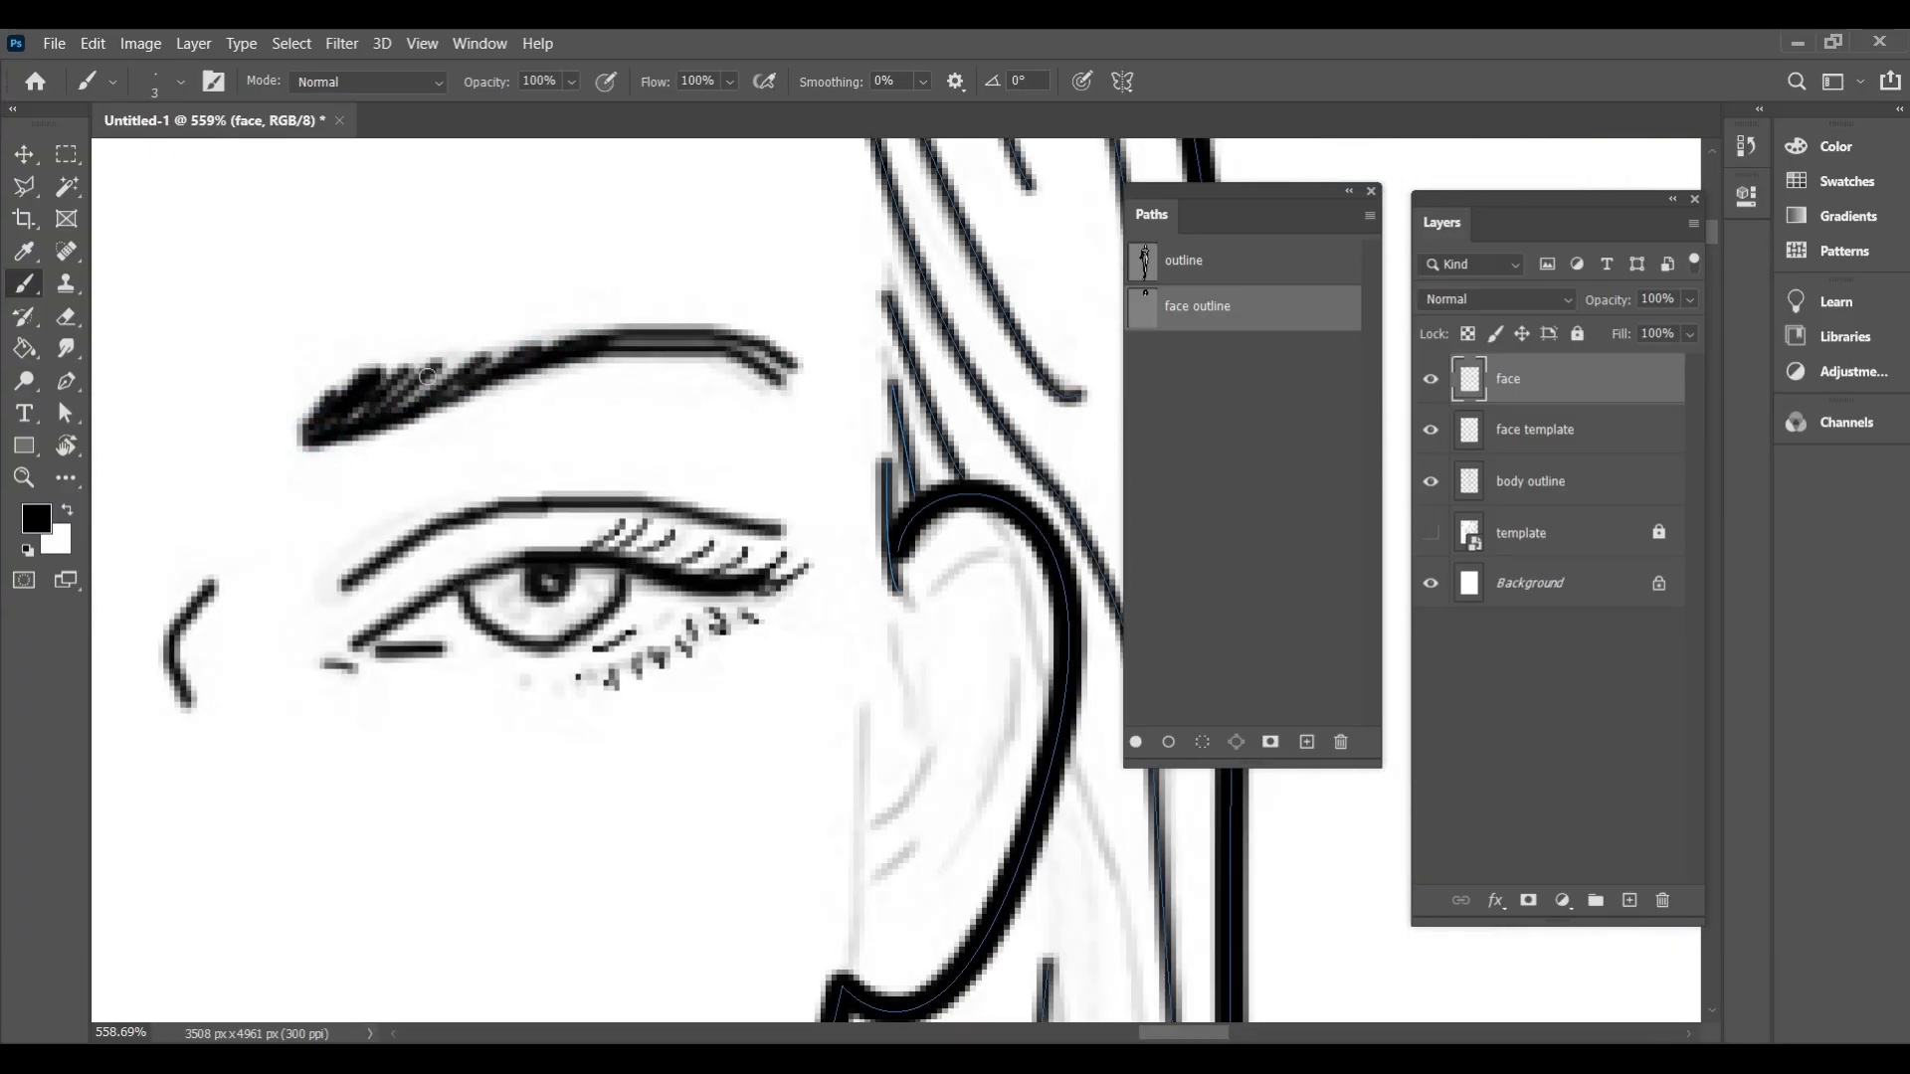
pyautogui.moveTo(378, 412)
pyautogui.mouseDown()
pyautogui.moveTo(567, 357)
pyautogui.moveTo(723, 339)
pyautogui.moveTo(801, 376)
pyautogui.mouseUp()
# Trace the upper and lower edges of the left-hand eyebrow with the 3 px brush
pyautogui.scroll(-6, 831, 388)
pyautogui.scroll(4, 429, 353)
pyautogui.scroll(3, 607, 328)
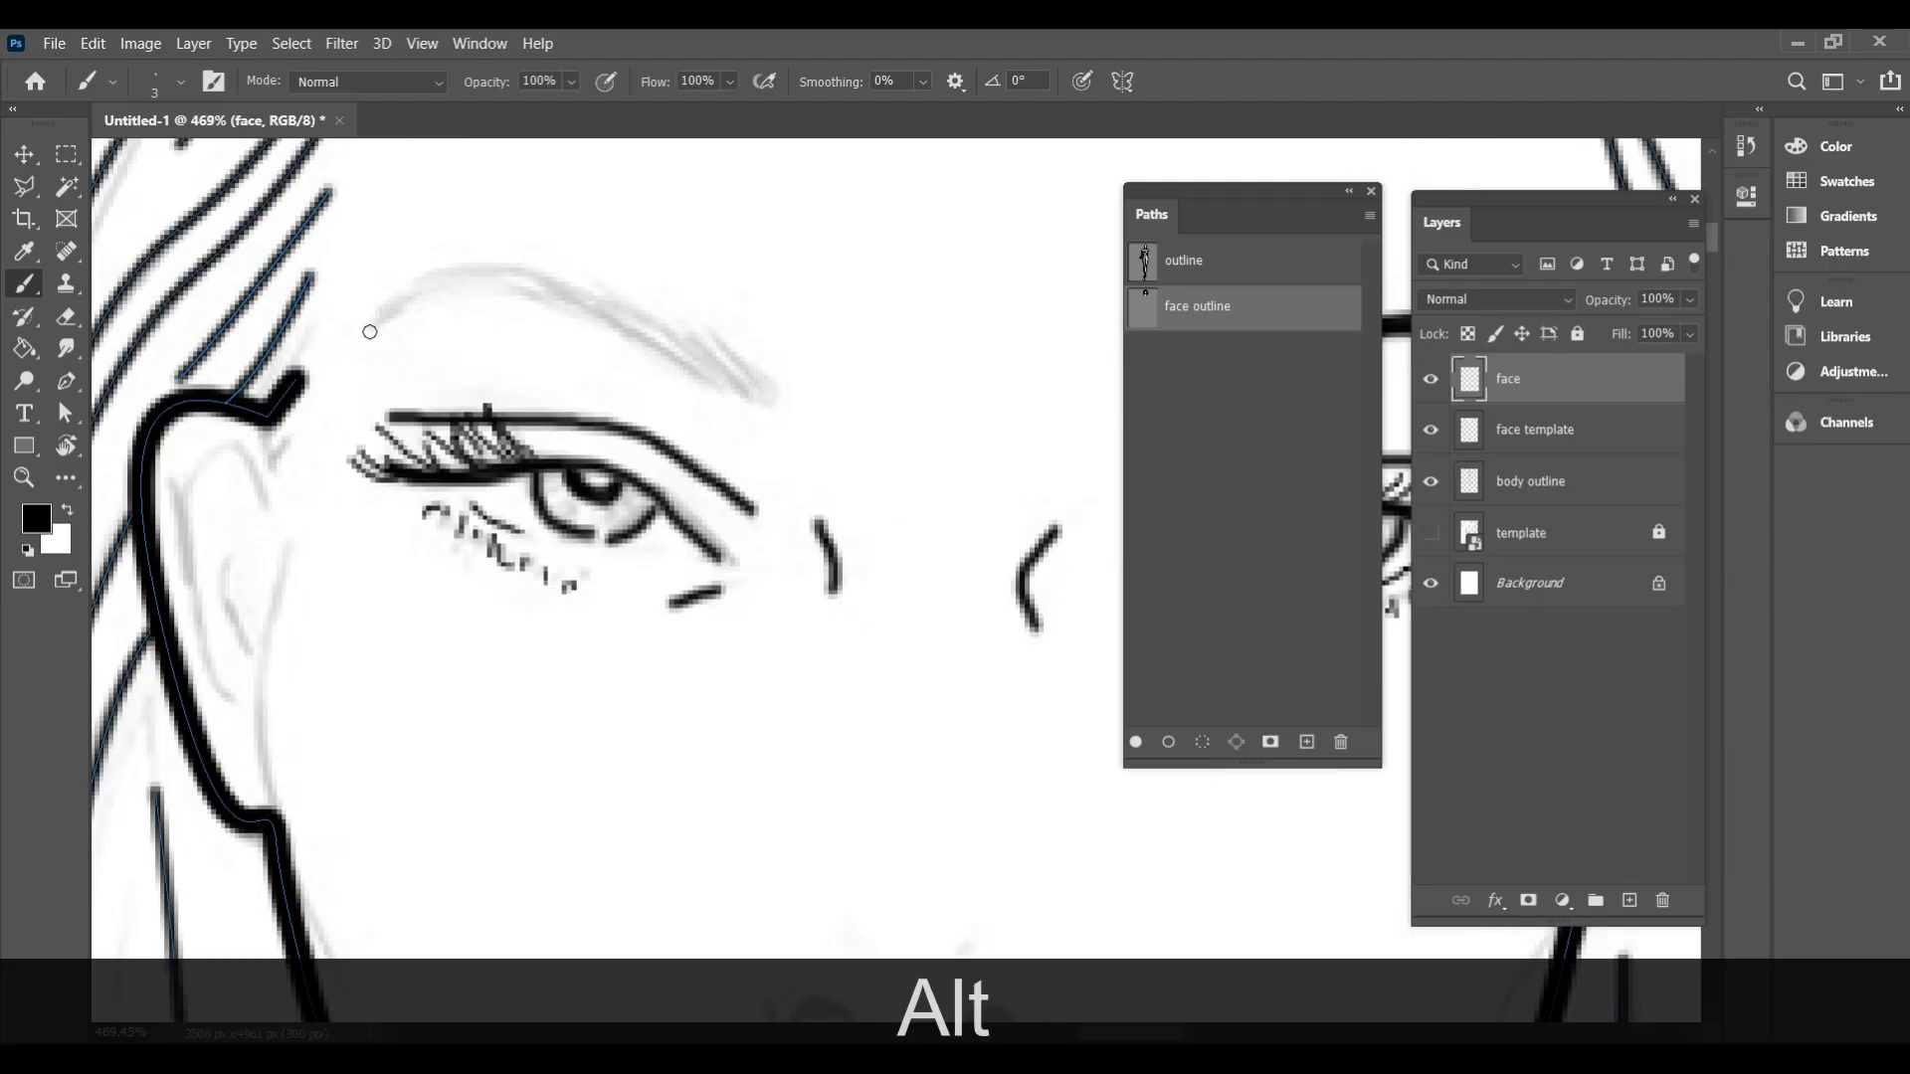
pyautogui.hotkey('ctrl', 'z')
pyautogui.moveTo(366, 325)
pyautogui.mouseDown()
pyautogui.moveTo(617, 333)
pyautogui.moveTo(768, 403)
pyautogui.mouseUp()
pyautogui.keyDown('shift'); pyautogui.click(758, 385); pyautogui.keyUp('shift')
pyautogui.keyDown('shift'); pyautogui.click(612, 316); pyautogui.keyUp('shift')
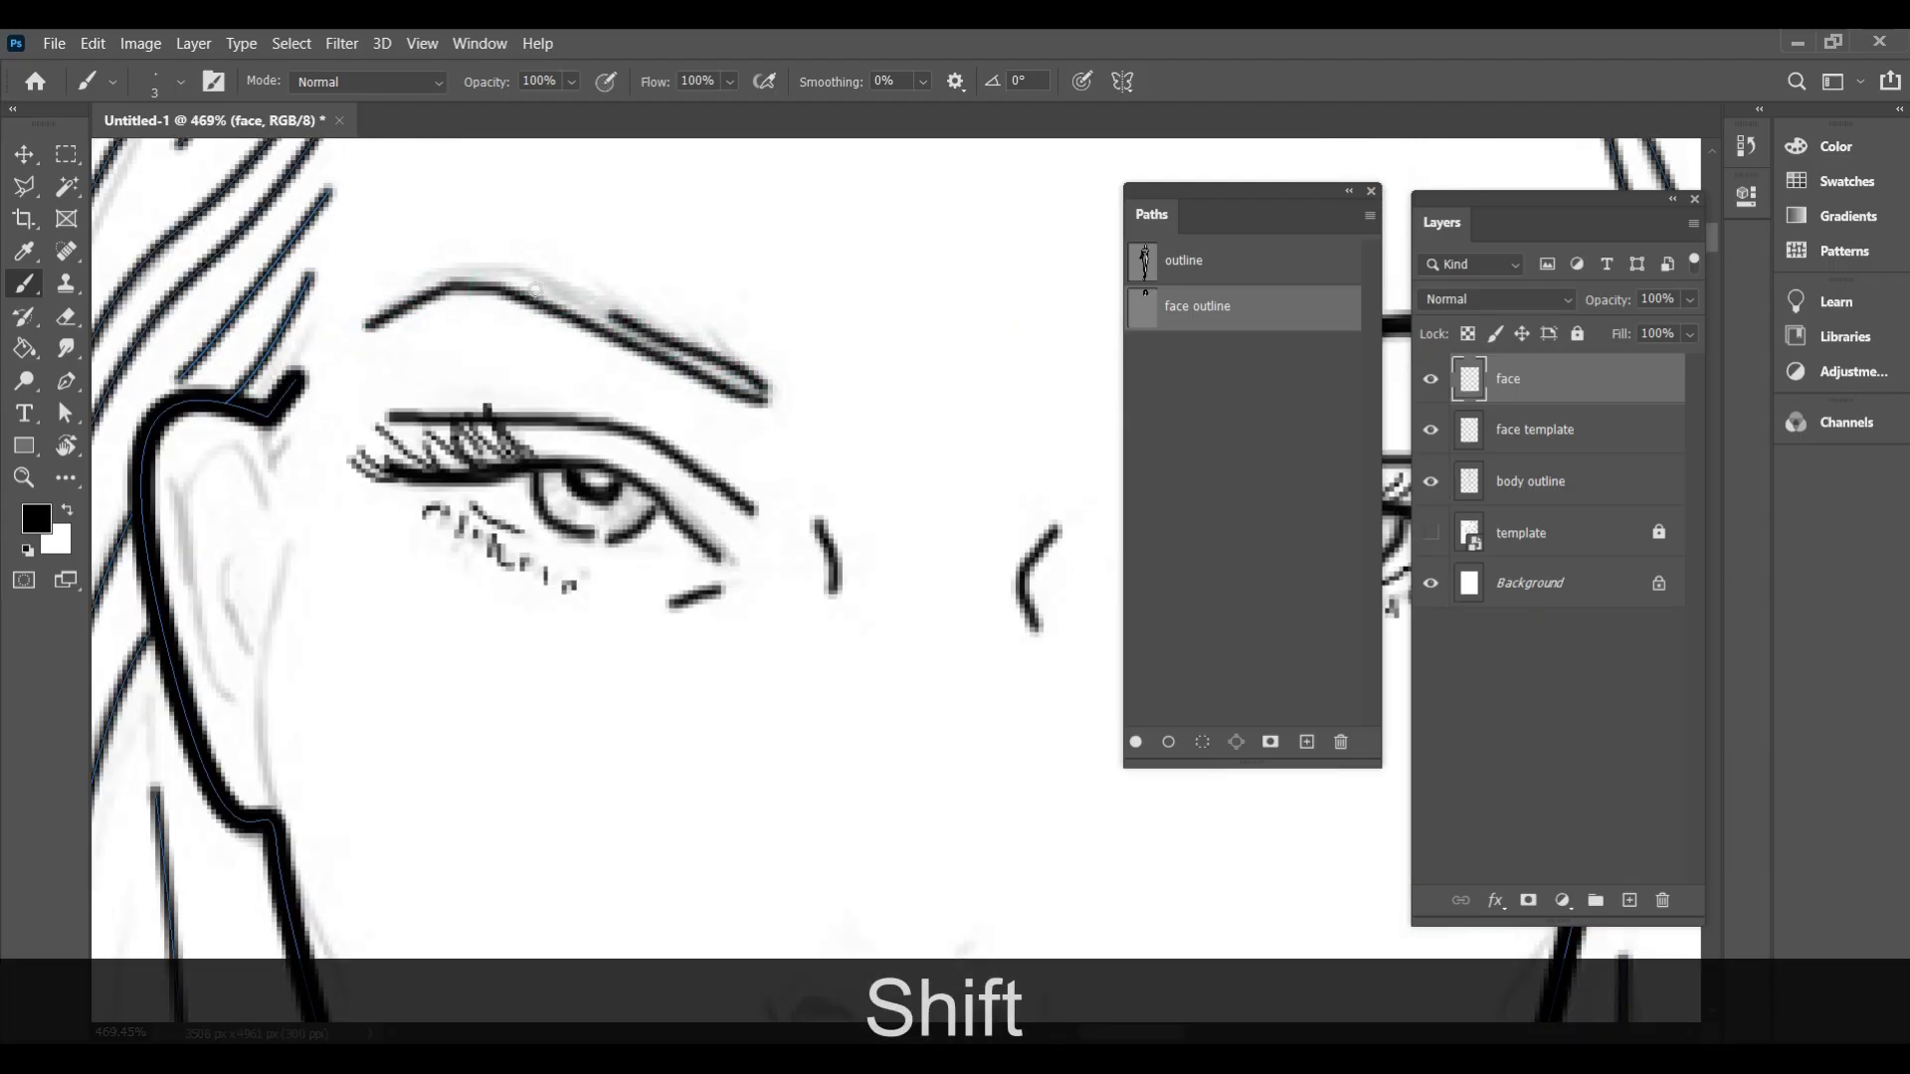
# Thicken and fill the left-hand eyebrow with connected straight brush strokes
pyautogui.keyDown('shift'); pyautogui.click(491, 269); pyautogui.keyUp('shift')
pyautogui.keyDown('shift'); pyautogui.click(372, 324); pyautogui.keyUp('shift')
pyautogui.keyDown('shift'); pyautogui.click(430, 279); pyautogui.keyUp('shift')
pyautogui.keyDown('shift'); pyautogui.click(485, 271); pyautogui.keyUp('shift')
pyautogui.keyDown('shift'); pyautogui.click(756, 381); pyautogui.keyUp('shift')
pyautogui.keyDown('shift'); pyautogui.click(522, 297); pyautogui.keyUp('shift')
pyautogui.keyDown('shift'); pyautogui.click(759, 384); pyautogui.keyUp('shift')
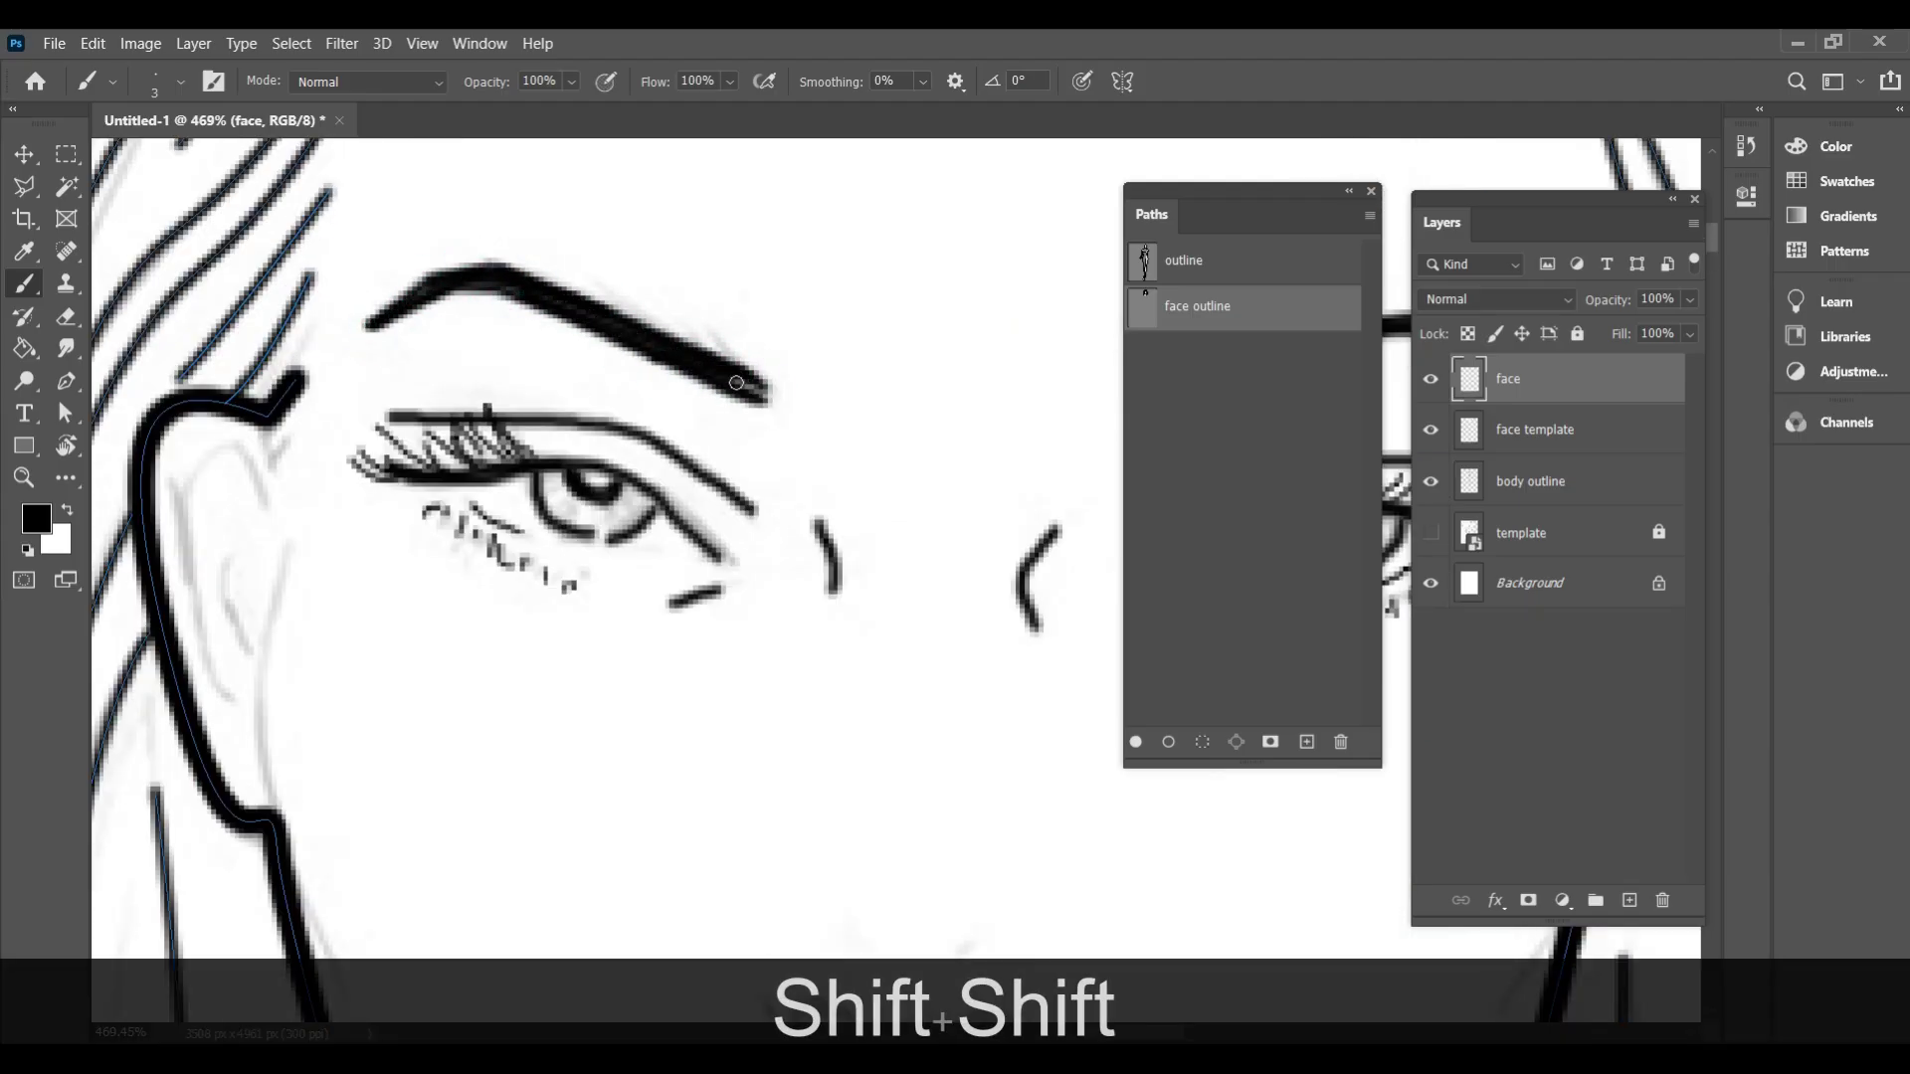
pyautogui.keyDown('shift'); pyautogui.click(545, 295); pyautogui.keyUp('shift')
pyautogui.keyDown('shift'); pyautogui.click(701, 338); pyautogui.keyUp('shift')
# Reduce the brush size to 2 px and trace the nostrils, nose wings and small nose-tip marks
pyautogui.scroll(-8, 696, 286)
pyautogui.scroll(9, 741, 507)
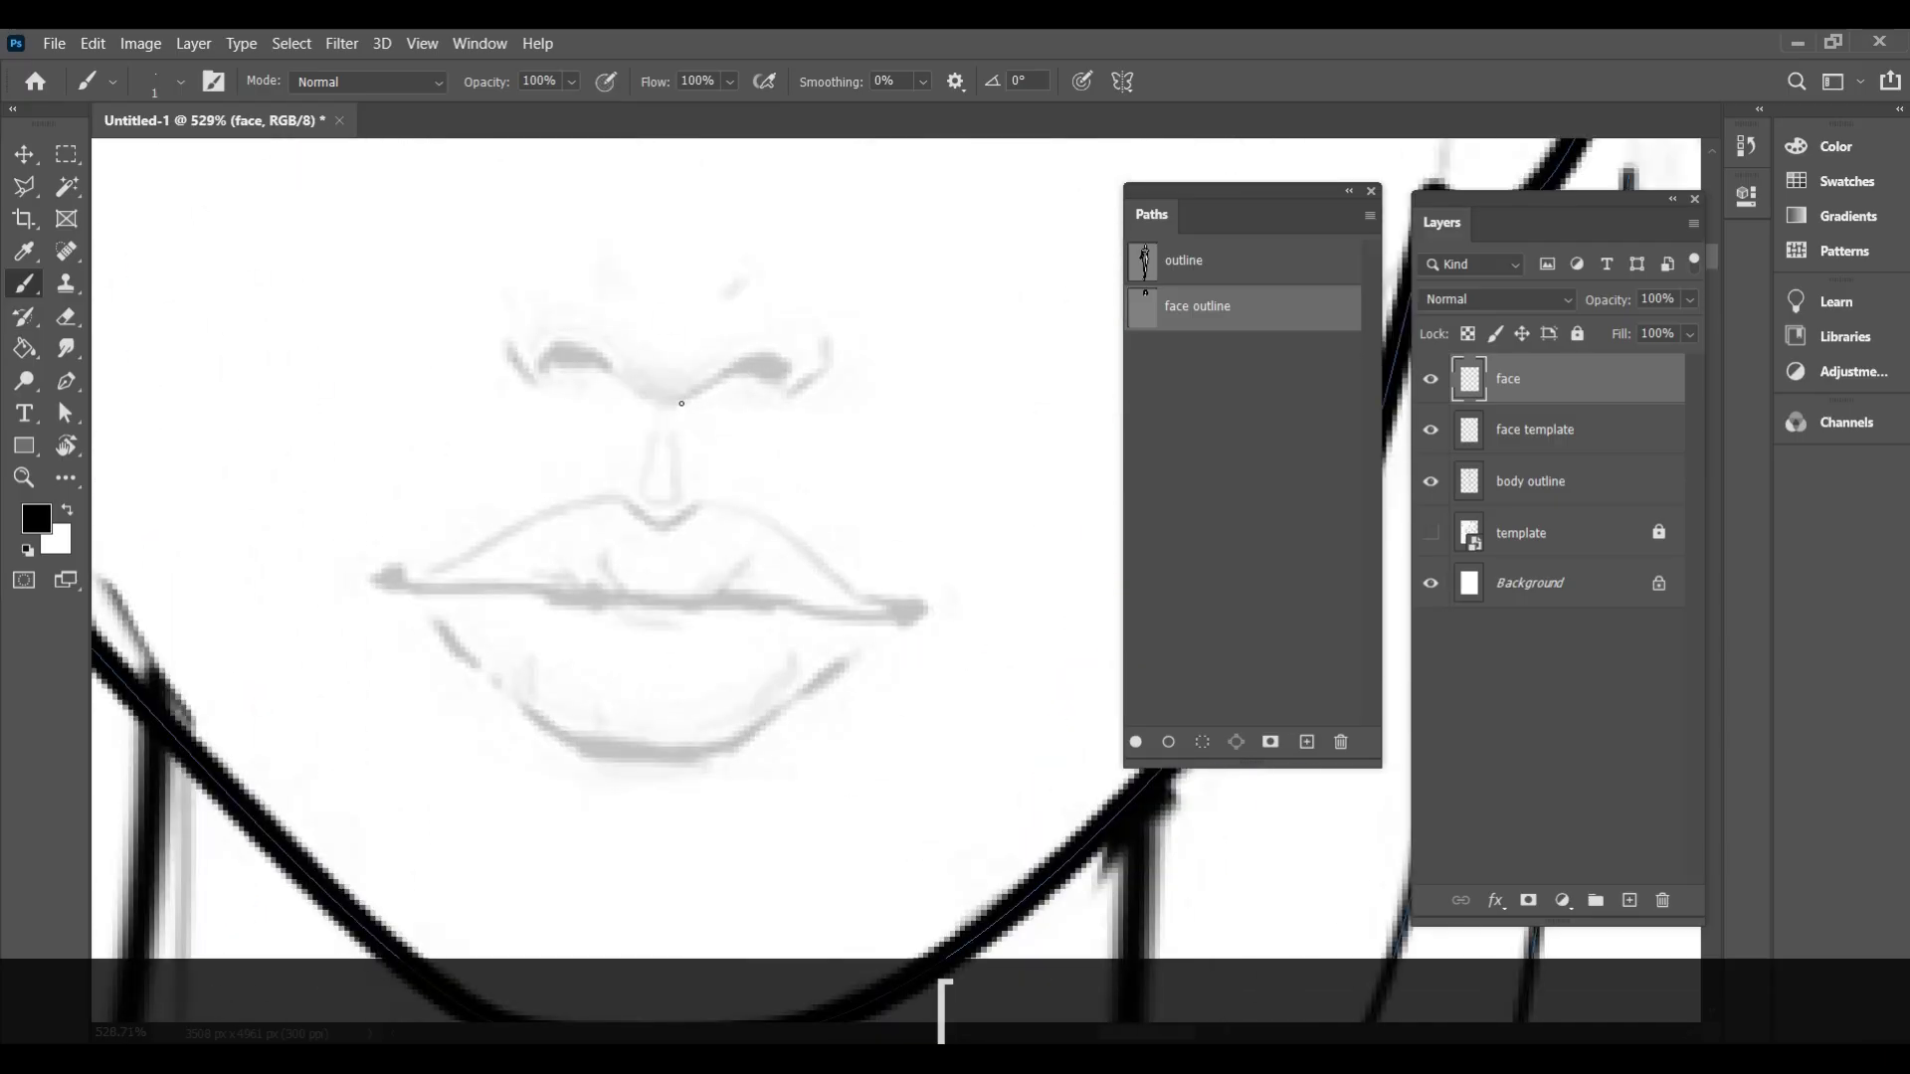
pyautogui.hotkey('ctrl', 'z')
pyautogui.moveTo(681, 403); pyautogui.dragTo(765, 361)
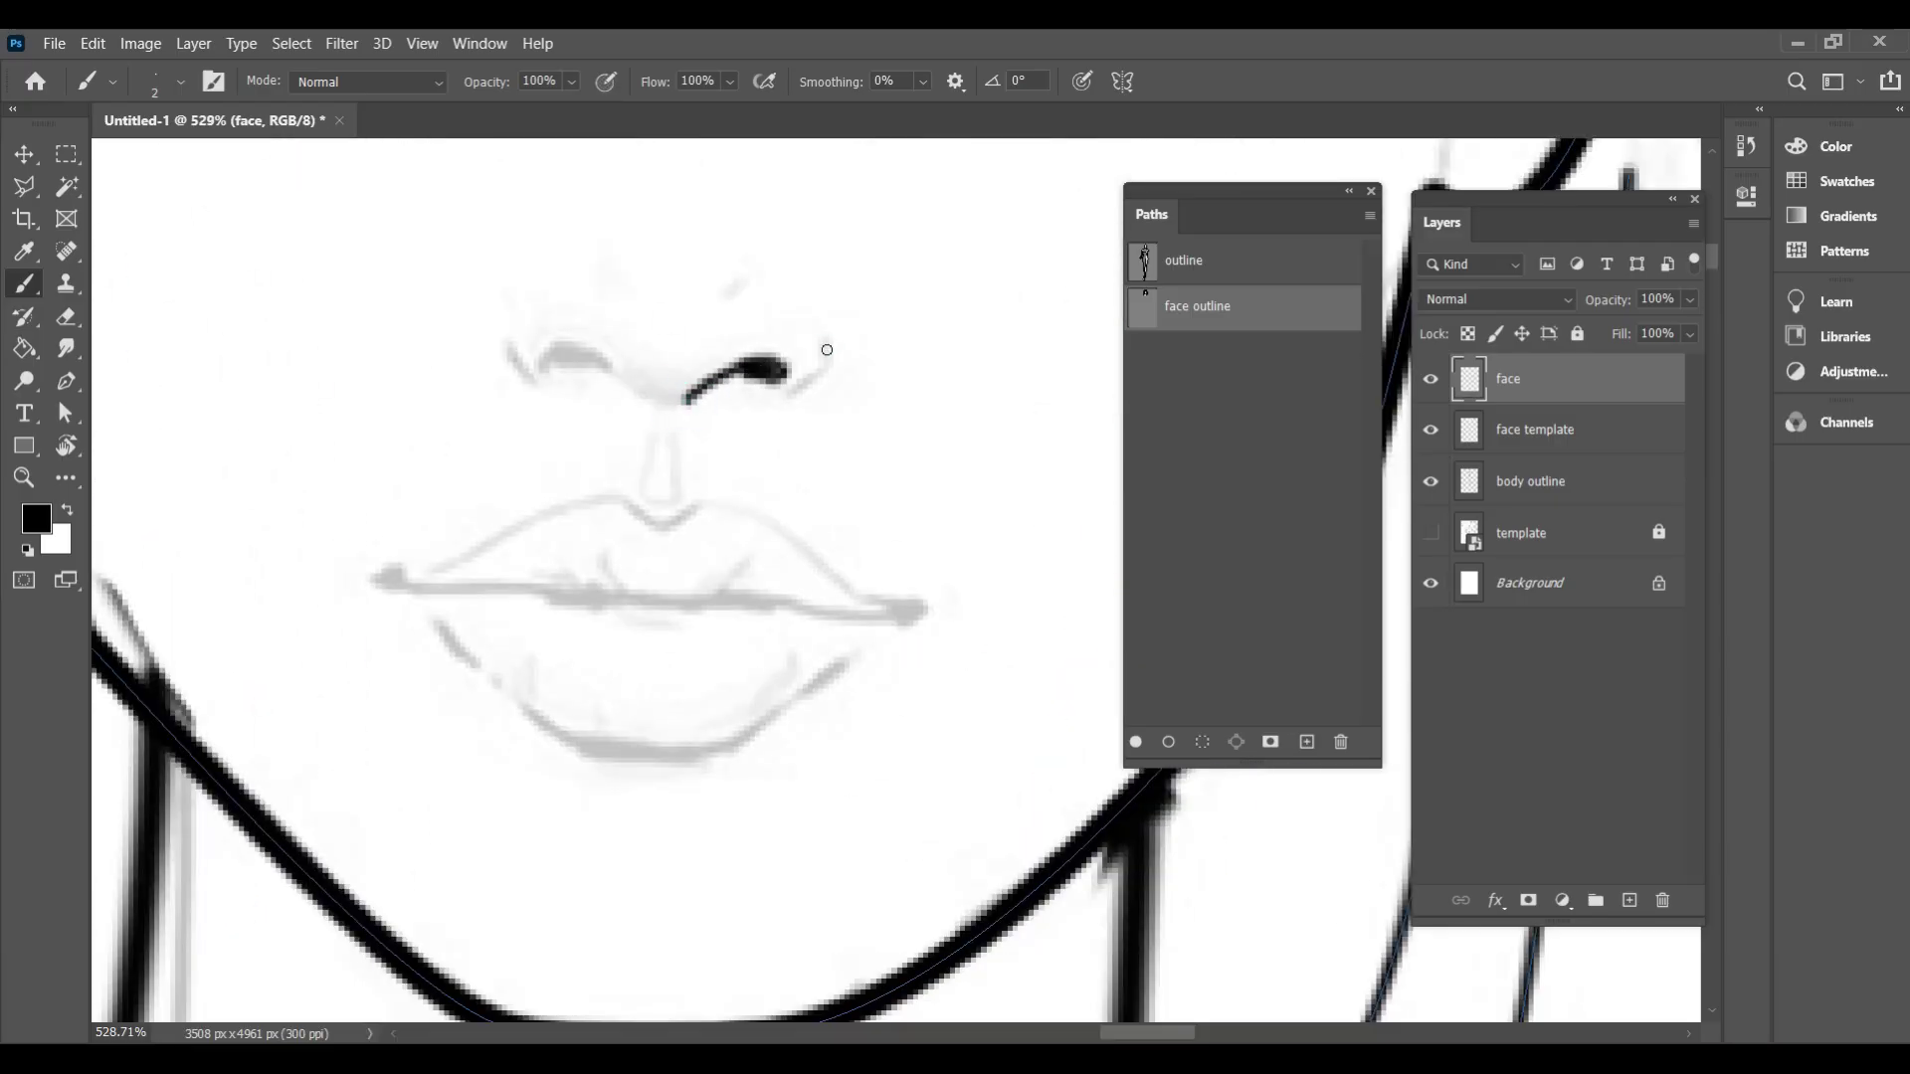
pyautogui.moveTo(602, 251); pyautogui.dragTo(623, 280)
pyautogui.moveTo(544, 370); pyautogui.dragTo(615, 370)
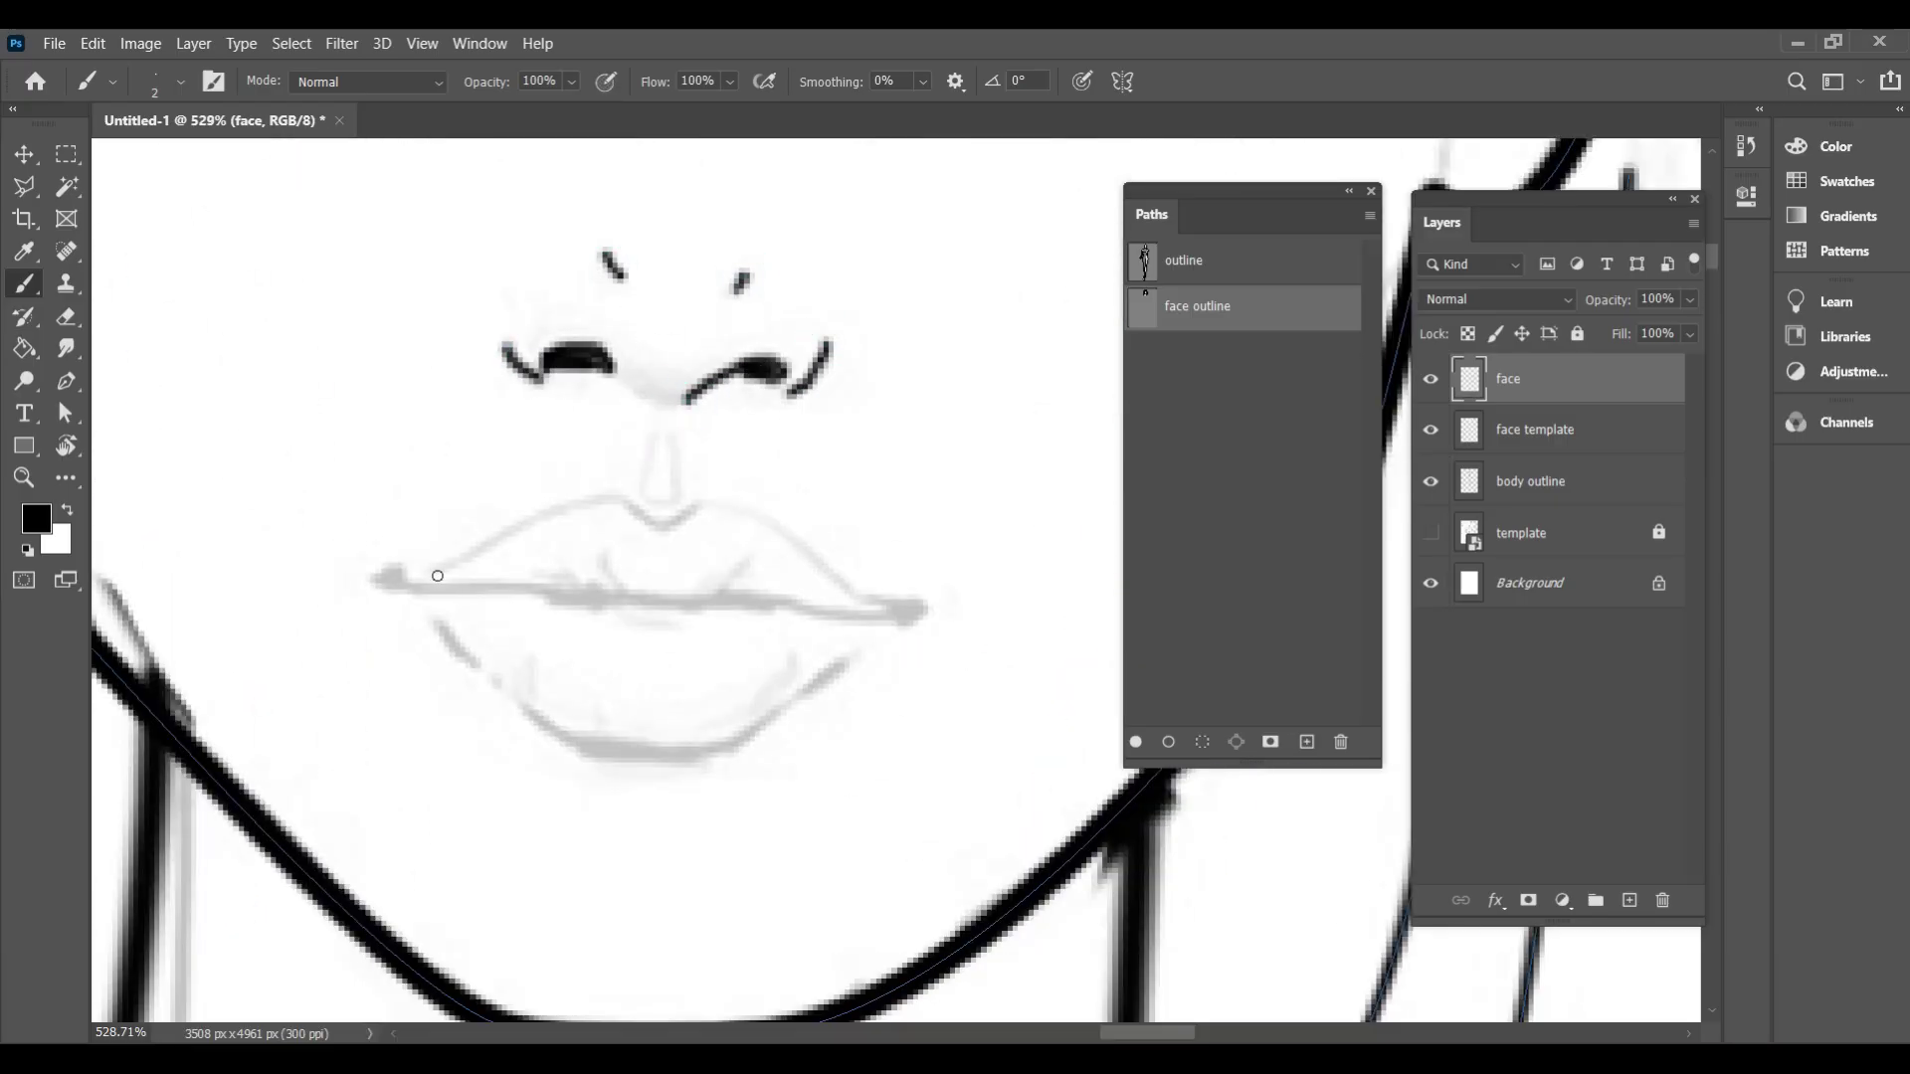
# Trace the upper lip contour, the straight mouth line and the lower lip contour
pyautogui.moveTo(438, 574)
pyautogui.mouseDown()
pyautogui.moveTo(690, 507)
pyautogui.moveTo(921, 603)
pyautogui.mouseUp()
pyautogui.scroll(-1, 921, 602)
pyautogui.click(379, 558)
pyautogui.keyDown('shift'); pyautogui.click(915, 596); pyautogui.keyUp('shift')
pyautogui.scroll(-5, 915, 597)
pyautogui.moveTo(431, 499); pyautogui.dragTo(473, 544)
pyautogui.moveTo(502, 568); pyautogui.dragTo(850, 539)
# Undo the last strokes and redraw the mouth line as a straight stroke between the lip corners
pyautogui.scroll(-10, 661, 469)
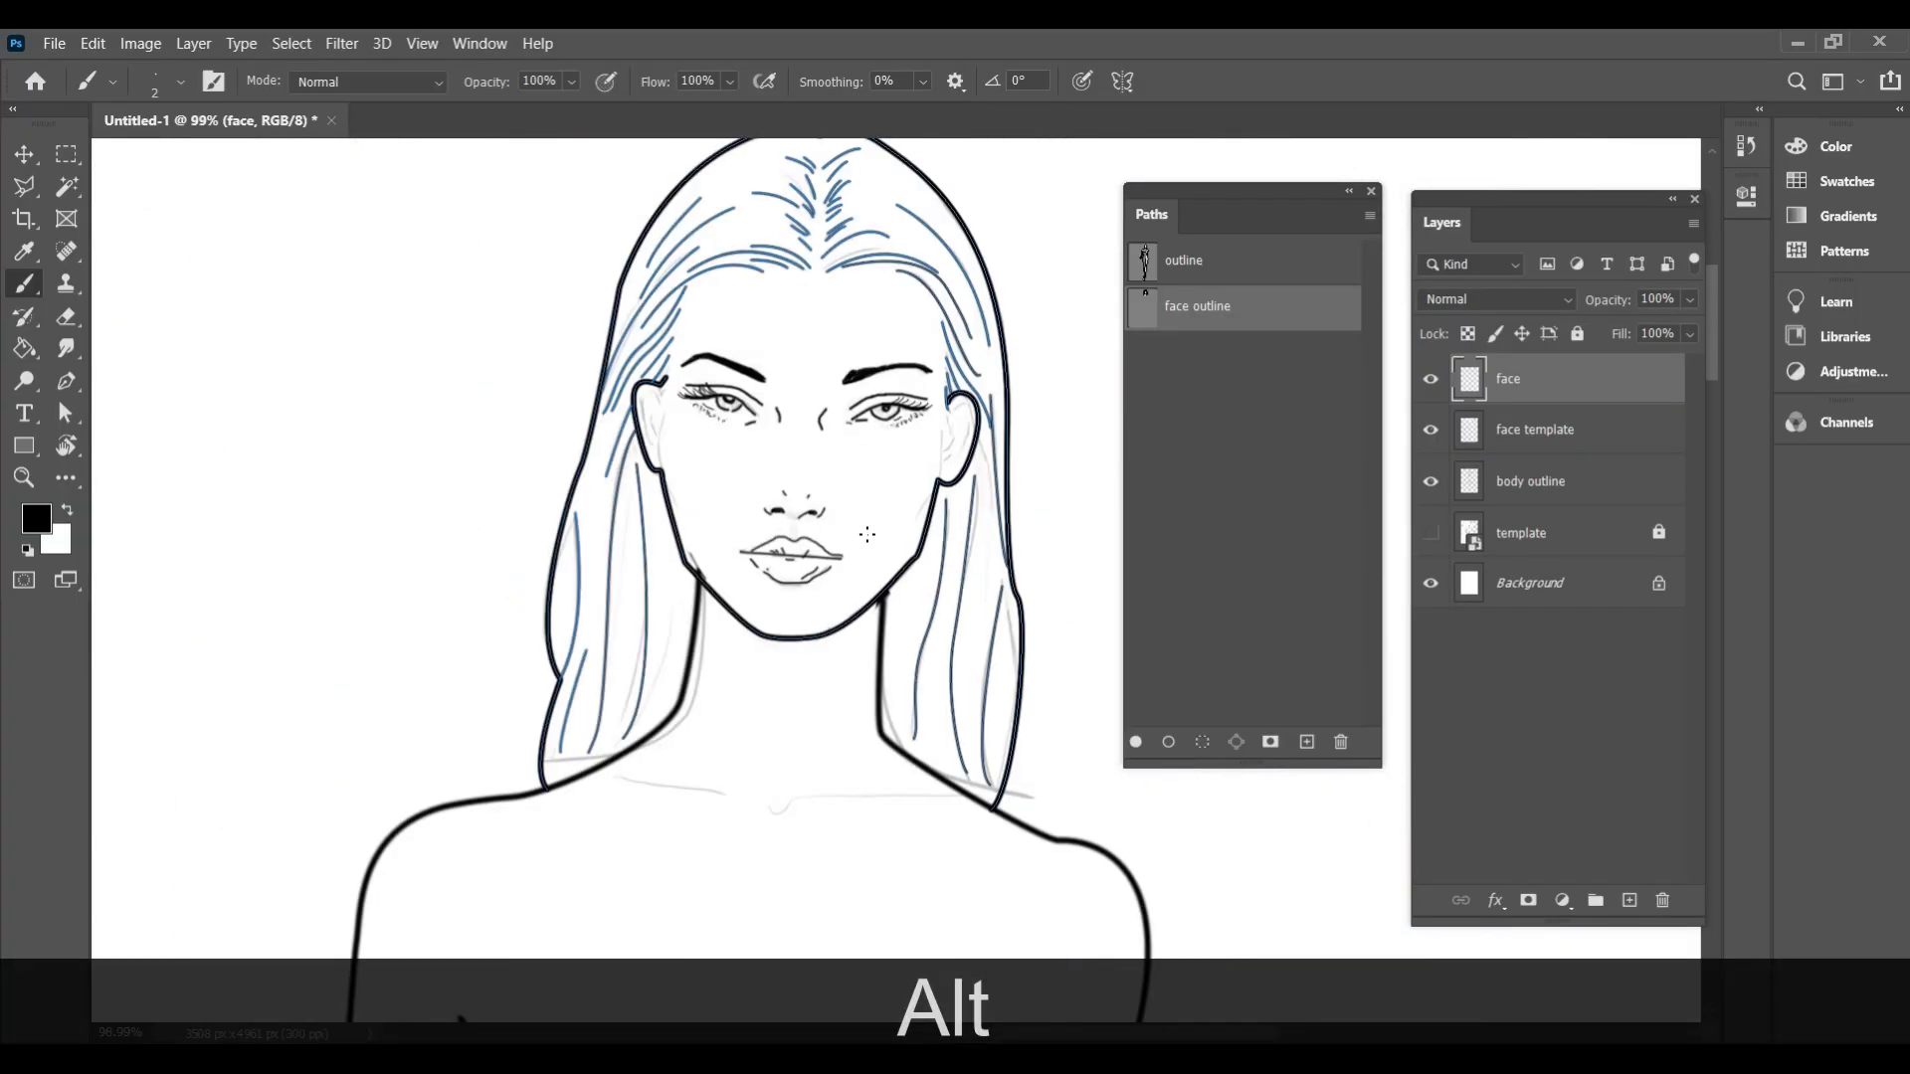
pyautogui.scroll(8, 867, 535)
pyautogui.hotkey('ctrl', 'z')
pyautogui.hotkey('ctrl', 'z')
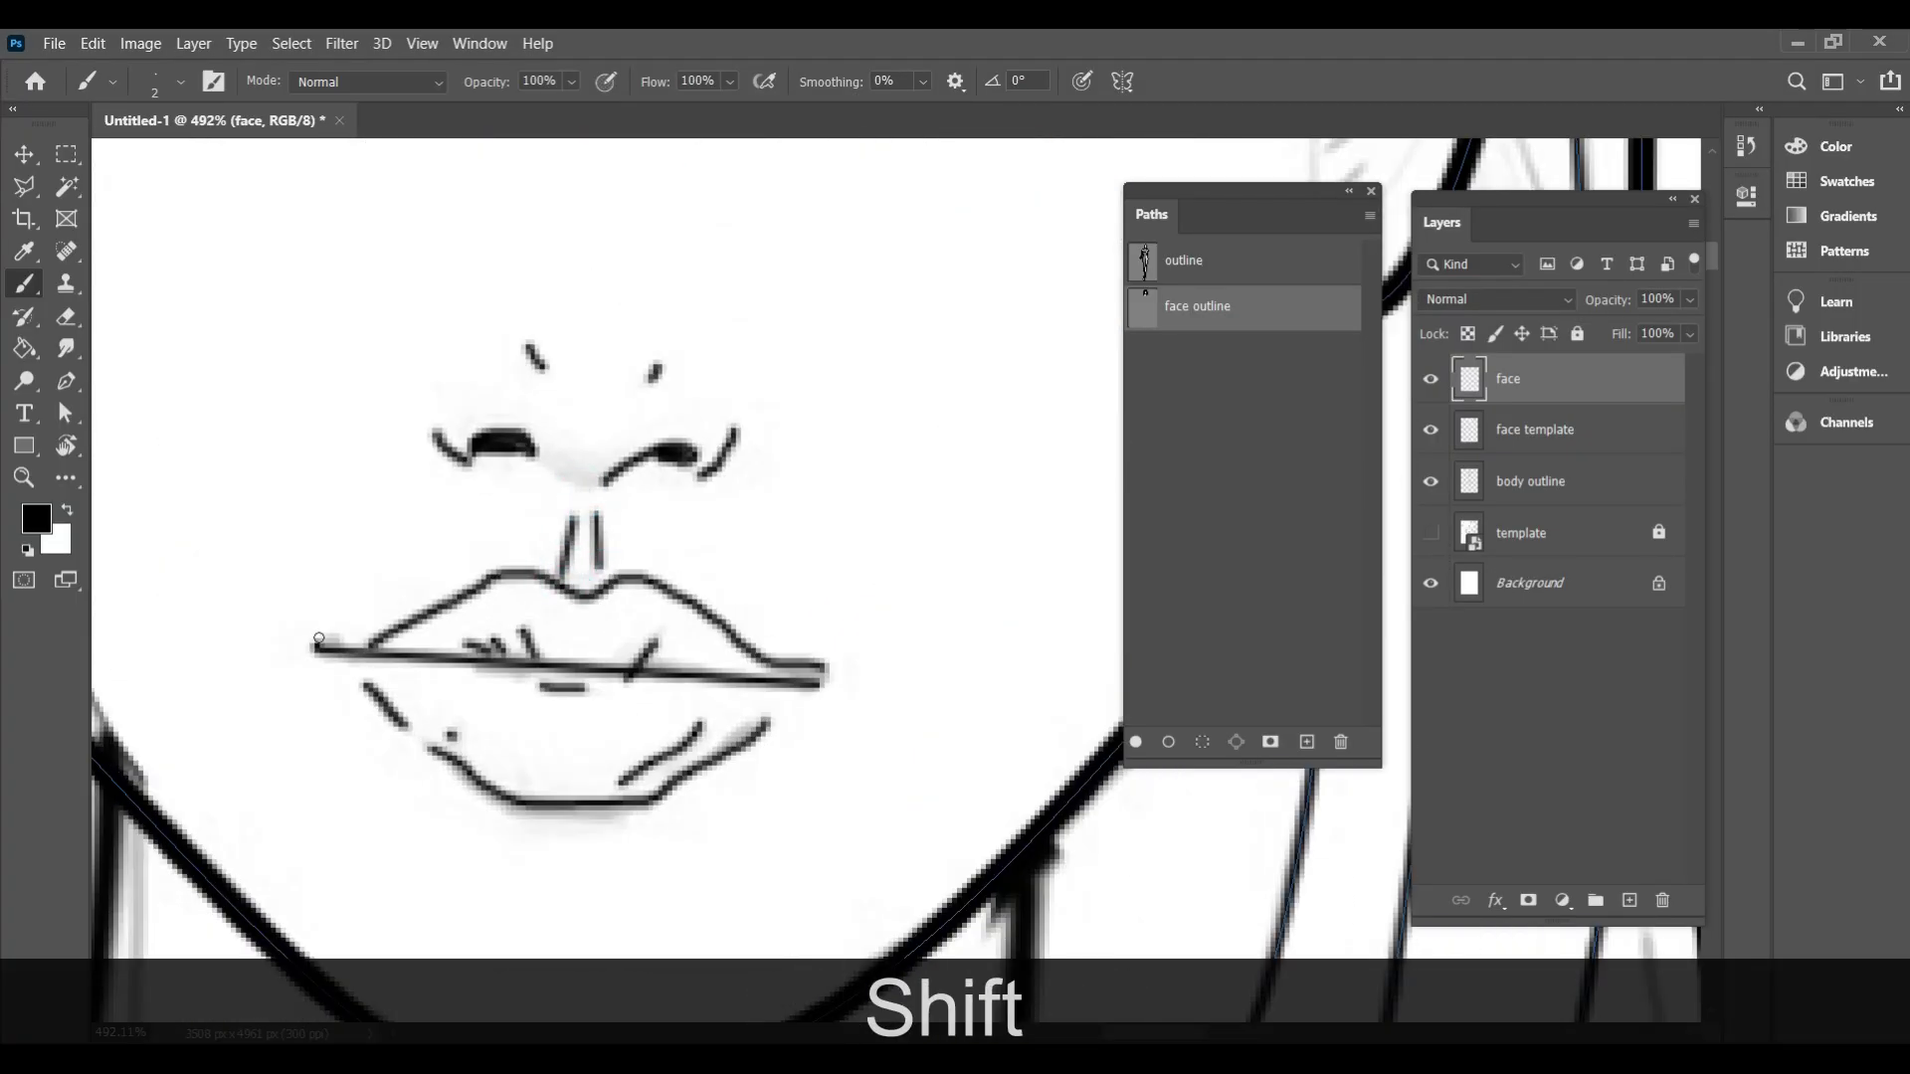
pyautogui.click(319, 642)
pyautogui.keyDown('shift'); pyautogui.click(821, 678); pyautogui.keyUp('shift')
# Deselect the face outline path and trace the inner fold lines of the right-hand ear
pyautogui.scroll(-8, 584, 557)
pyautogui.scroll(4, 617, 453)
pyautogui.click(1212, 515)
pyautogui.scroll(4, 791, 636)
pyautogui.moveTo(845, 415)
pyautogui.mouseDown()
pyautogui.moveTo(861, 400)
pyautogui.moveTo(923, 490)
pyautogui.mouseUp()
pyautogui.moveTo(910, 460); pyautogui.dragTo(871, 622)
pyautogui.hotkey('ctrl', 'z')
pyautogui.scroll(5, 893, 569)
pyautogui.moveTo(905, 393); pyautogui.dragTo(832, 630)
pyautogui.moveTo(801, 596); pyautogui.dragTo(764, 632)
pyautogui.moveTo(821, 476); pyautogui.dragTo(766, 570)
pyautogui.moveTo(781, 364); pyautogui.dragTo(821, 483)
# Trace the inner fold lines of the left-hand ear with the 2 px brush
pyautogui.scroll(-6, 755, 457)
pyautogui.scroll(6, 598, 461)
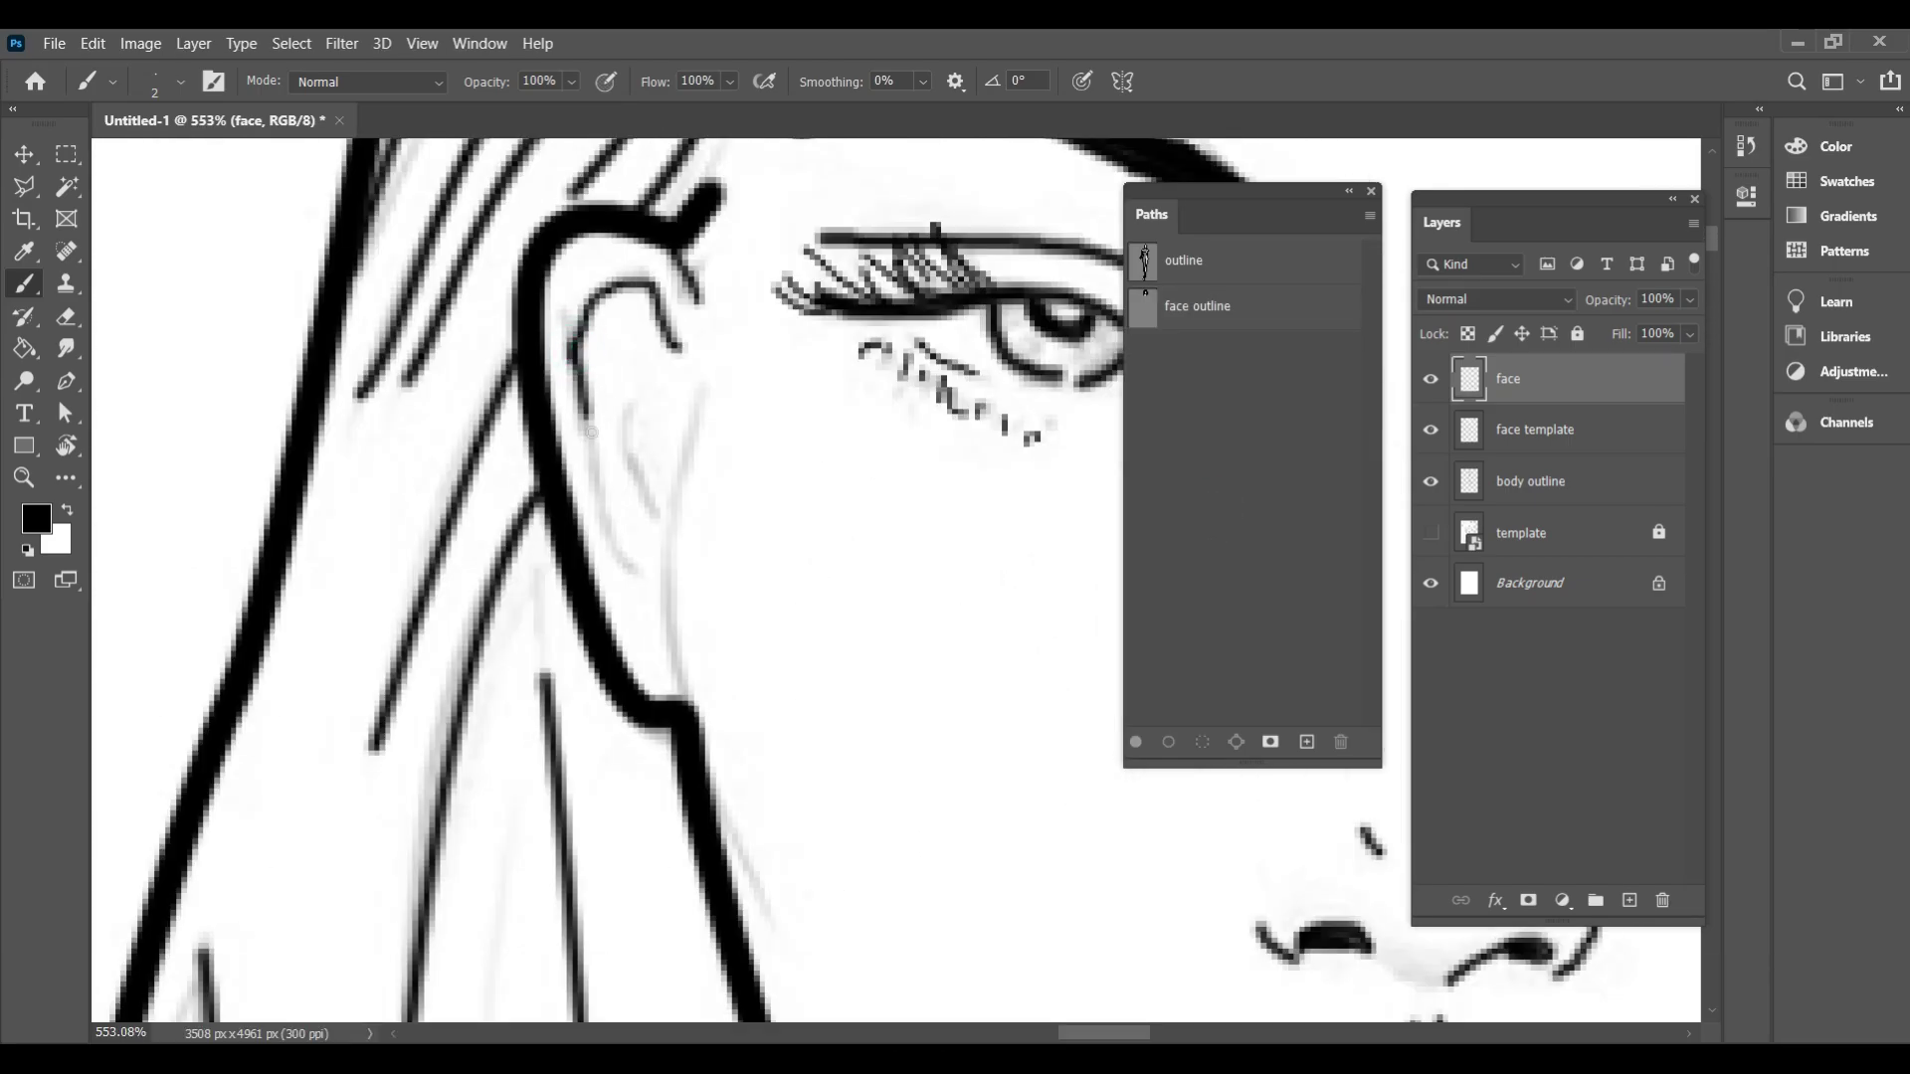
pyautogui.moveTo(598, 461); pyautogui.dragTo(633, 575)
pyautogui.moveTo(637, 392); pyautogui.dragTo(687, 529)
# Draw the front edge of the right-hand ear as a straight stroke down to the jaw
pyautogui.scroll(-5, 1024, 703)
pyautogui.scroll(3, 1023, 704)
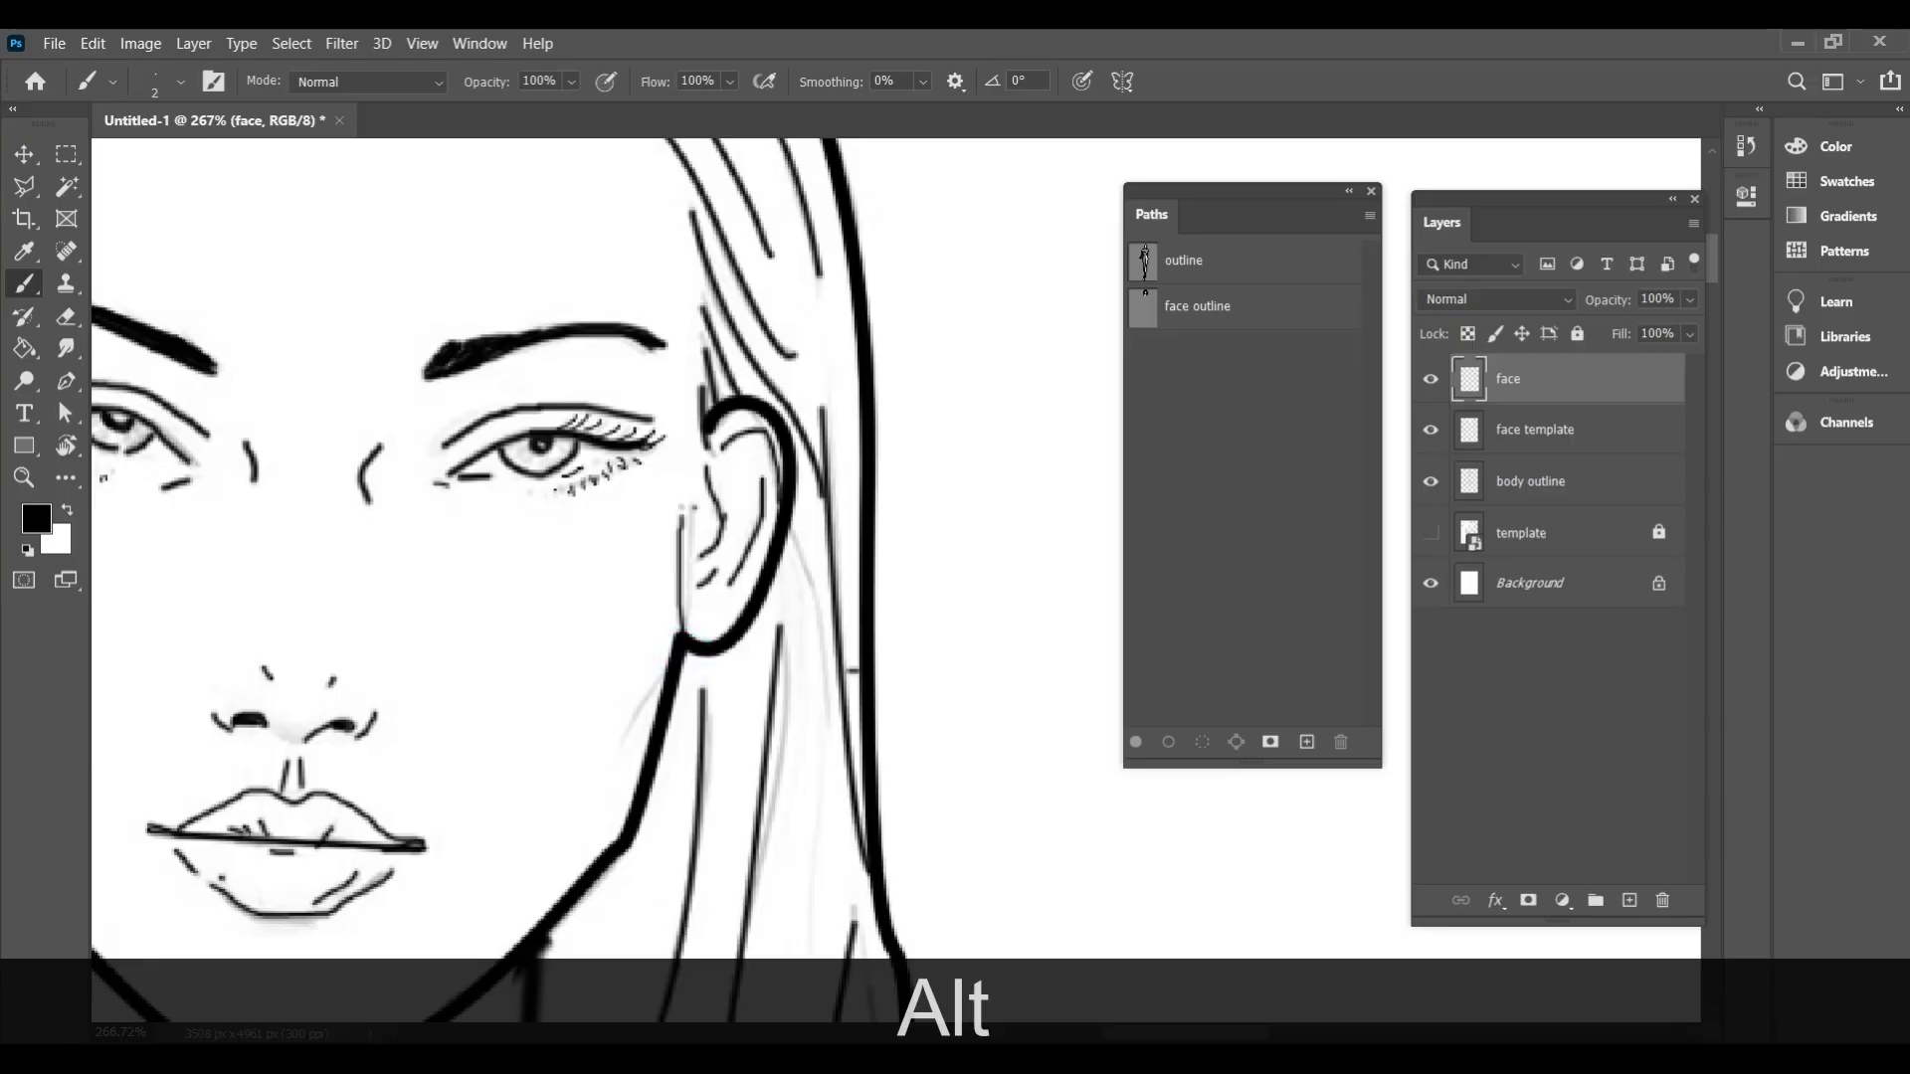
pyautogui.keyDown('shift'); pyautogui.click(684, 641); pyautogui.keyUp('shift')
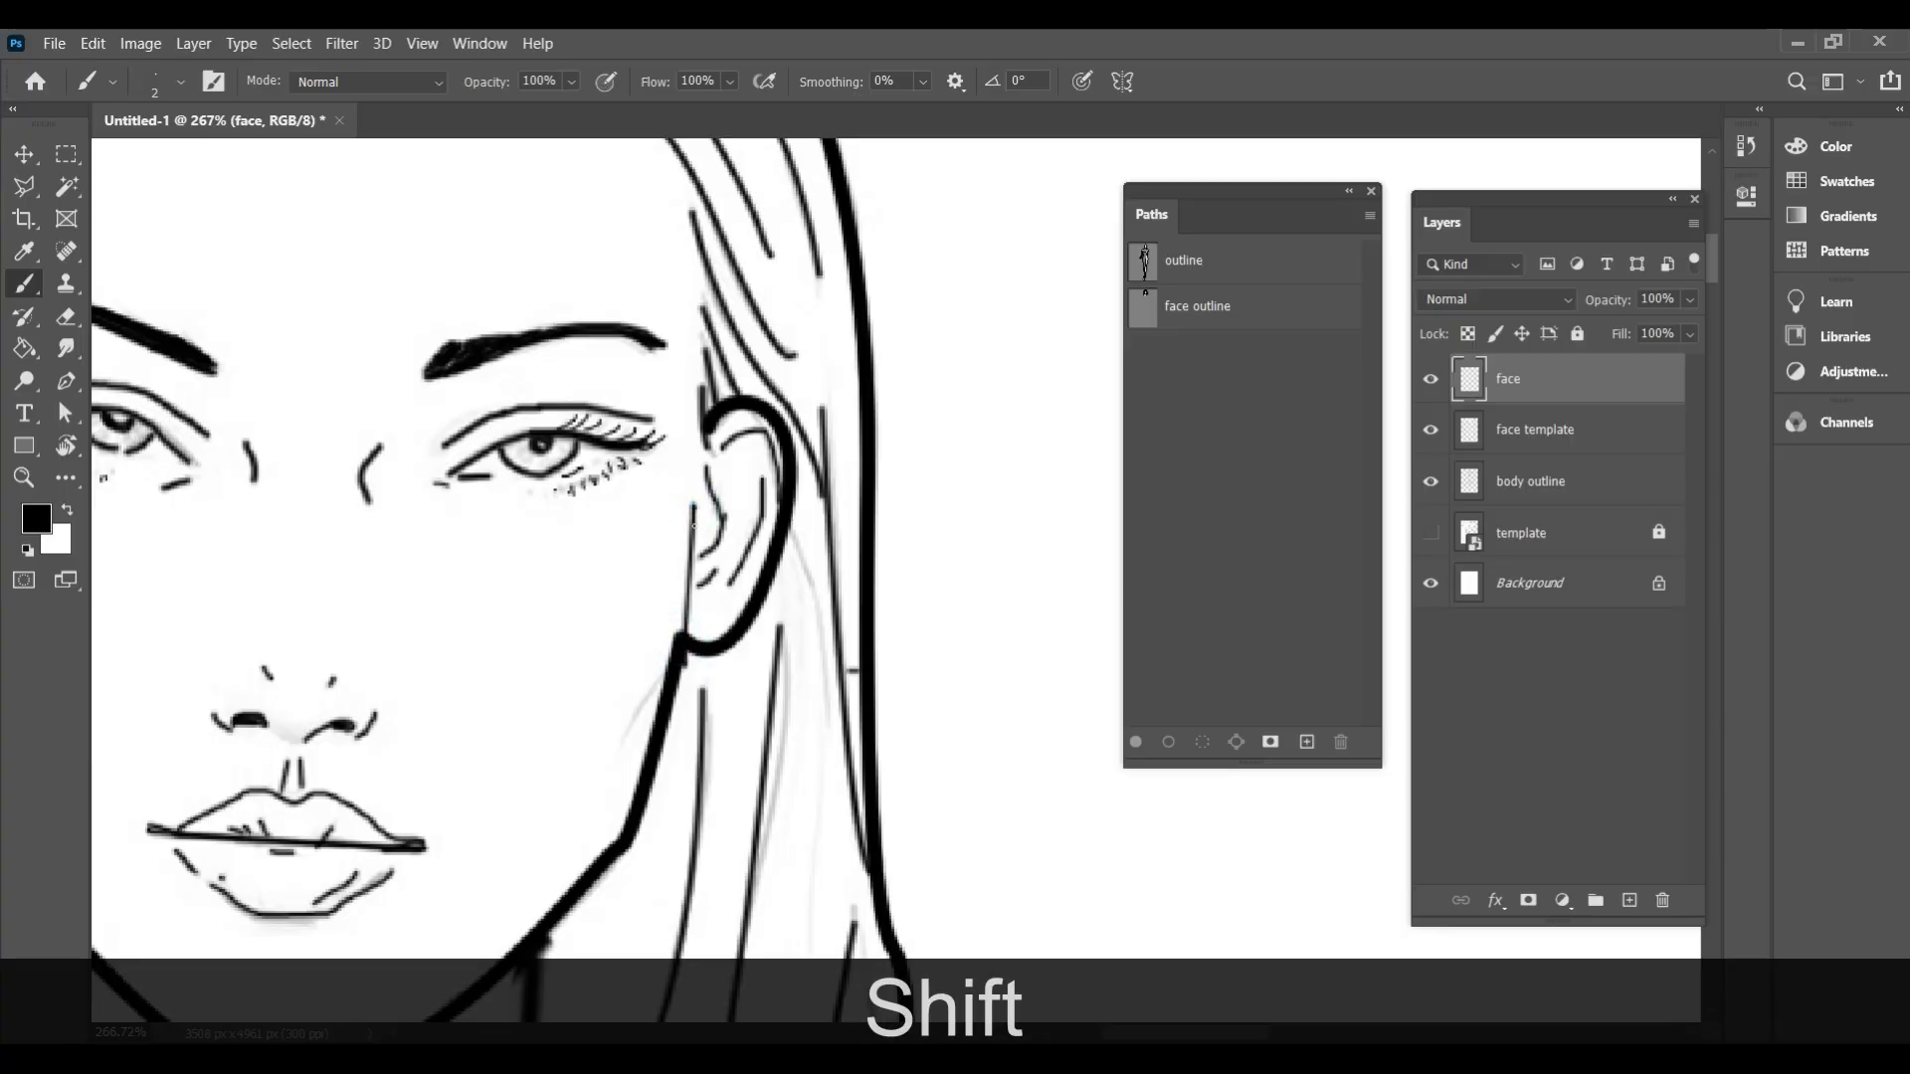
# Hide the face template layer and show the template layer
pyautogui.scroll(-6, 669, 615)
pyautogui.scroll(4, 896, 348)
pyautogui.click(1431, 429)
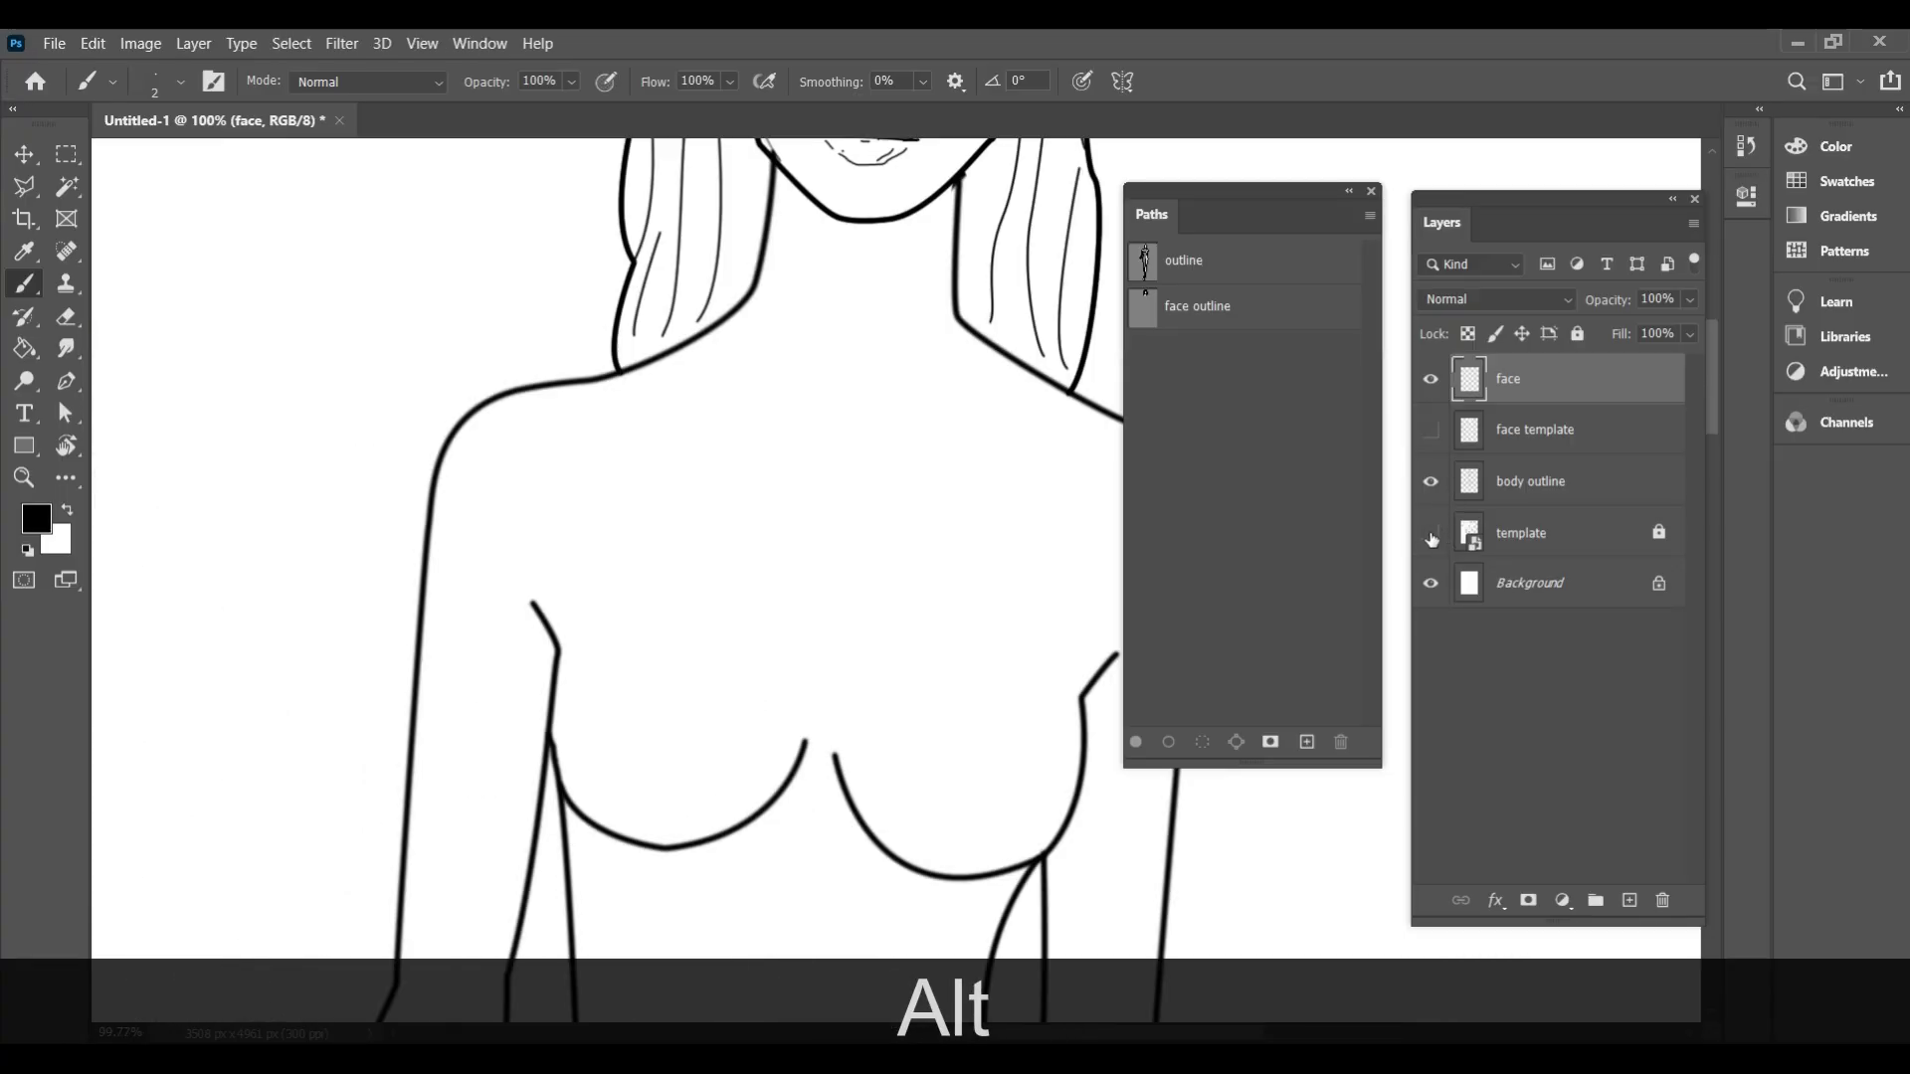
pyautogui.click(1431, 533)
pyautogui.scroll(3, 909, 438)
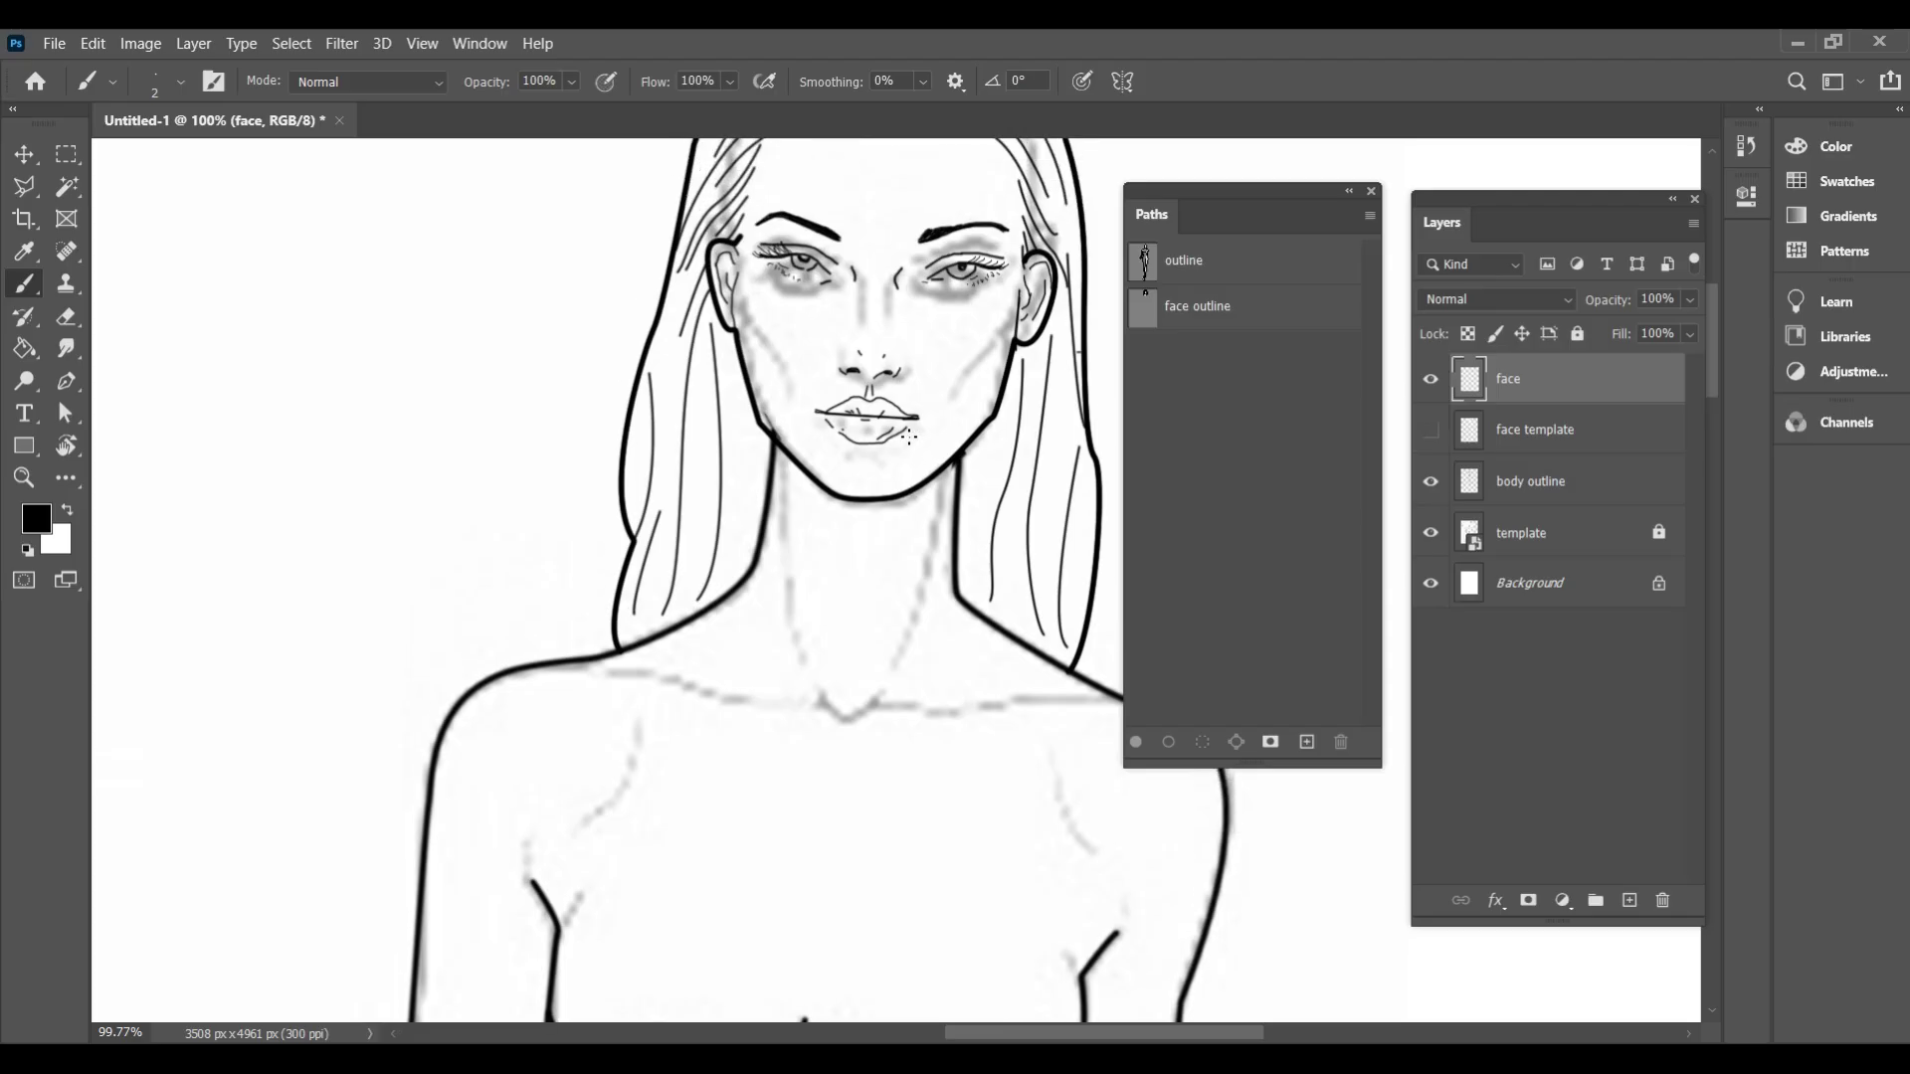
# Trace both collarbones and the notch at the neck's base on the body outline layer with a 4 px brush
pyautogui.scroll(4, 857, 700)
pyautogui.hotkey('ctrl', 'z')
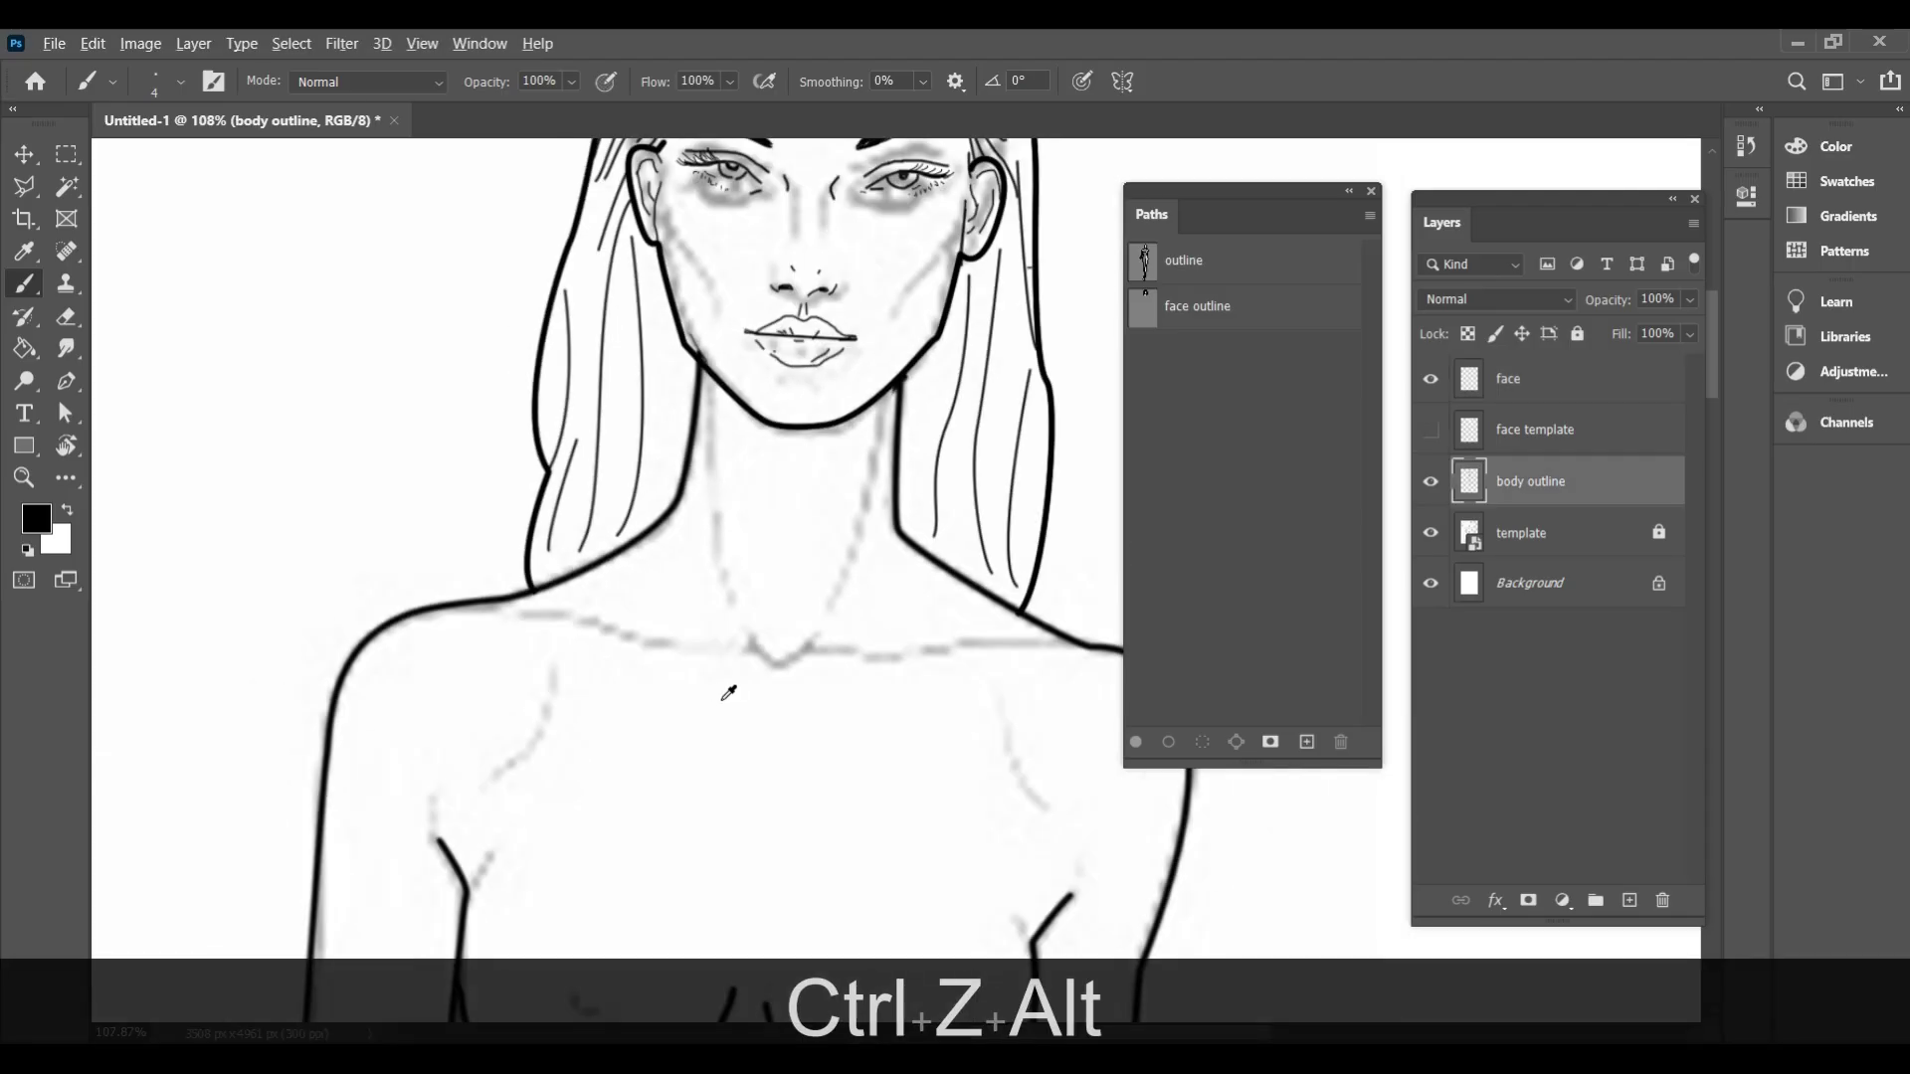
pyautogui.scroll(4, 721, 697)
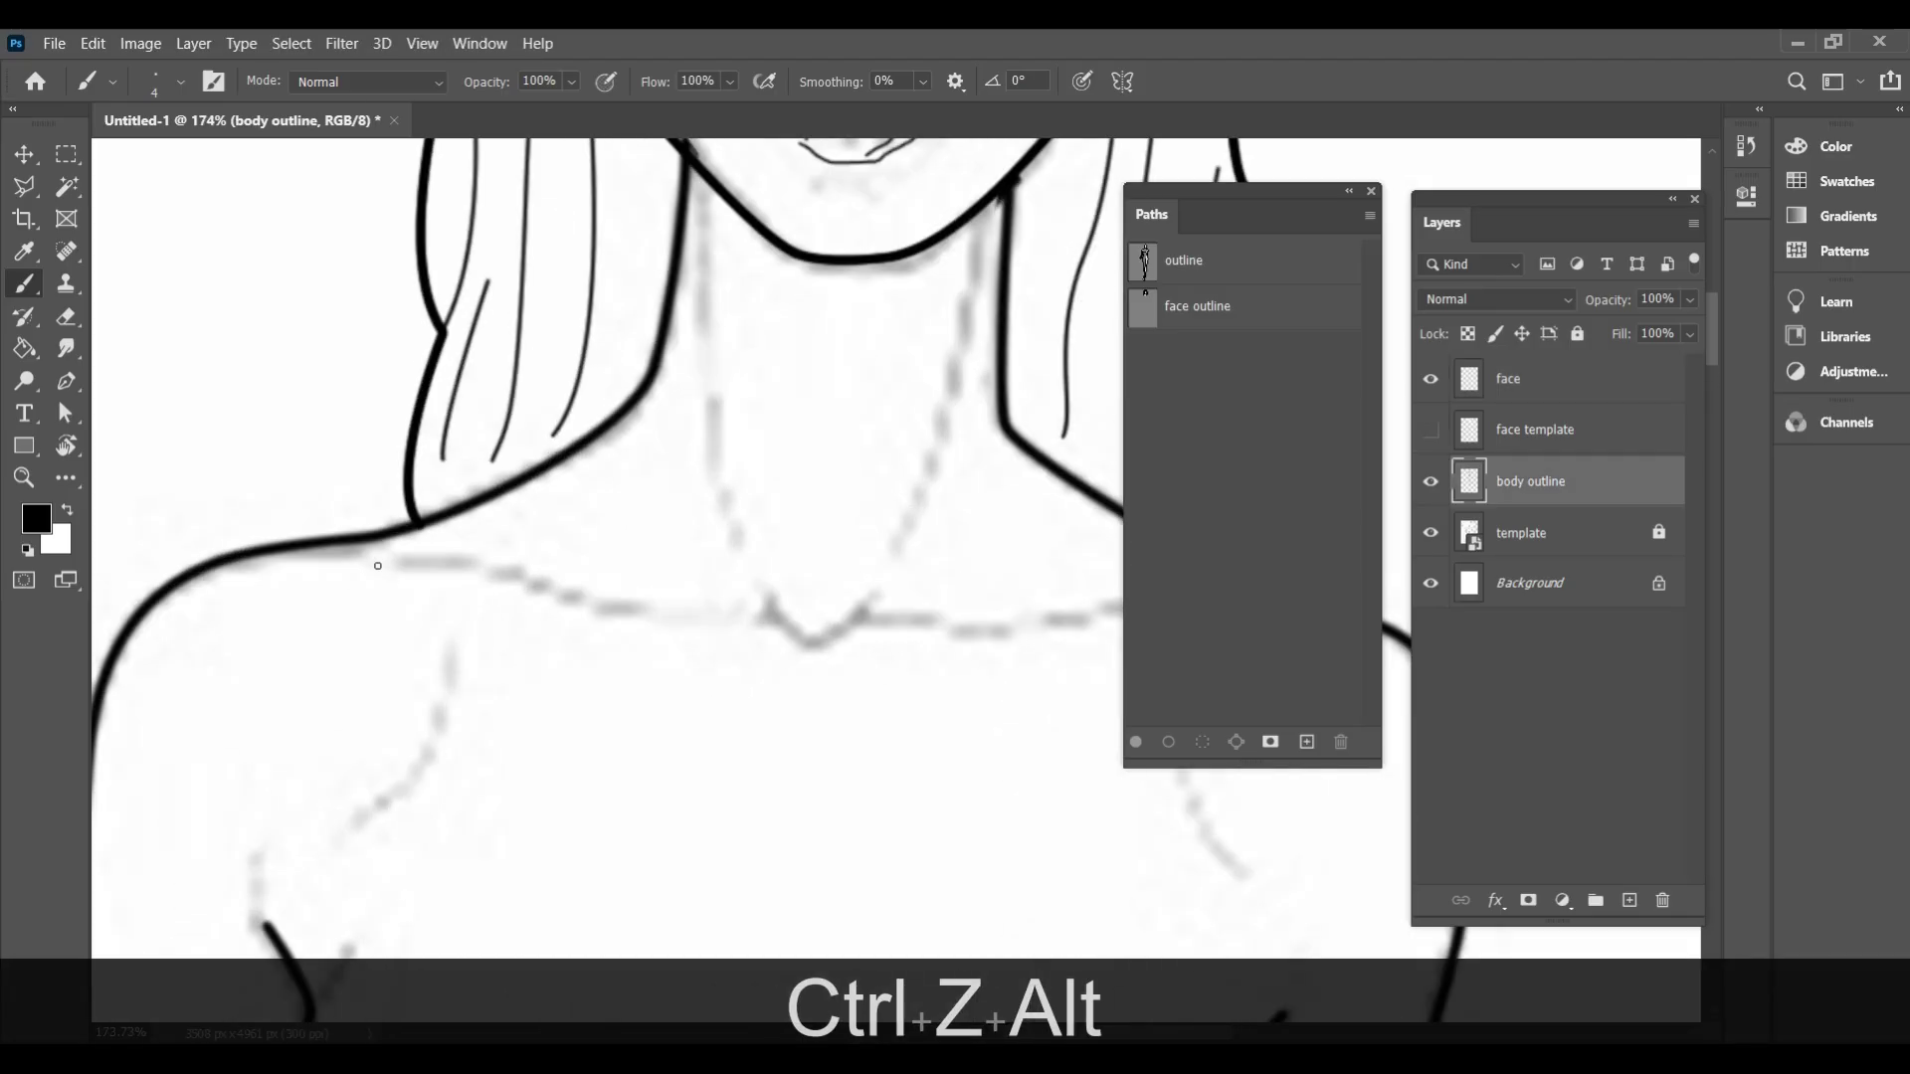
pyautogui.moveTo(461, 565); pyautogui.dragTo(584, 592)
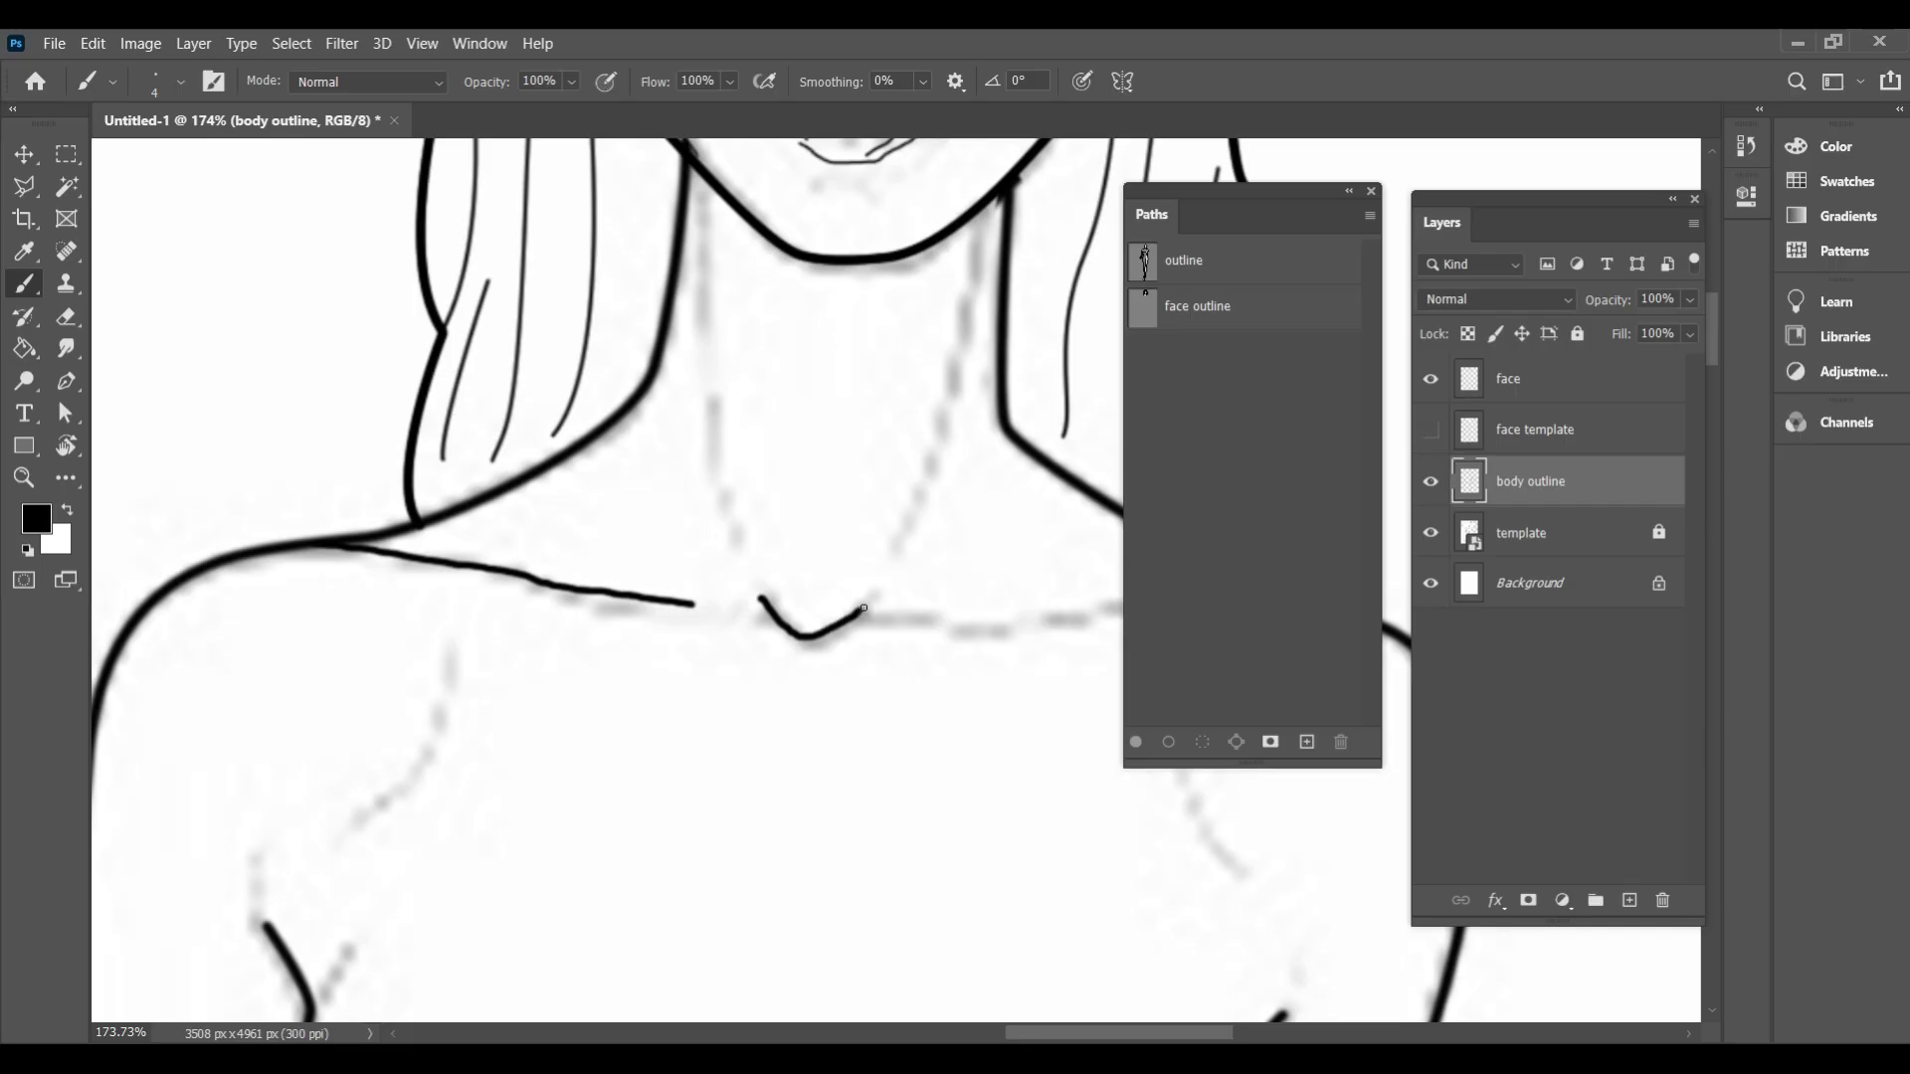
pyautogui.hscroll(4, 863, 607)
pyautogui.hotkey('ctrl', 'z')
pyautogui.moveTo(462, 618); pyautogui.dragTo(595, 625)
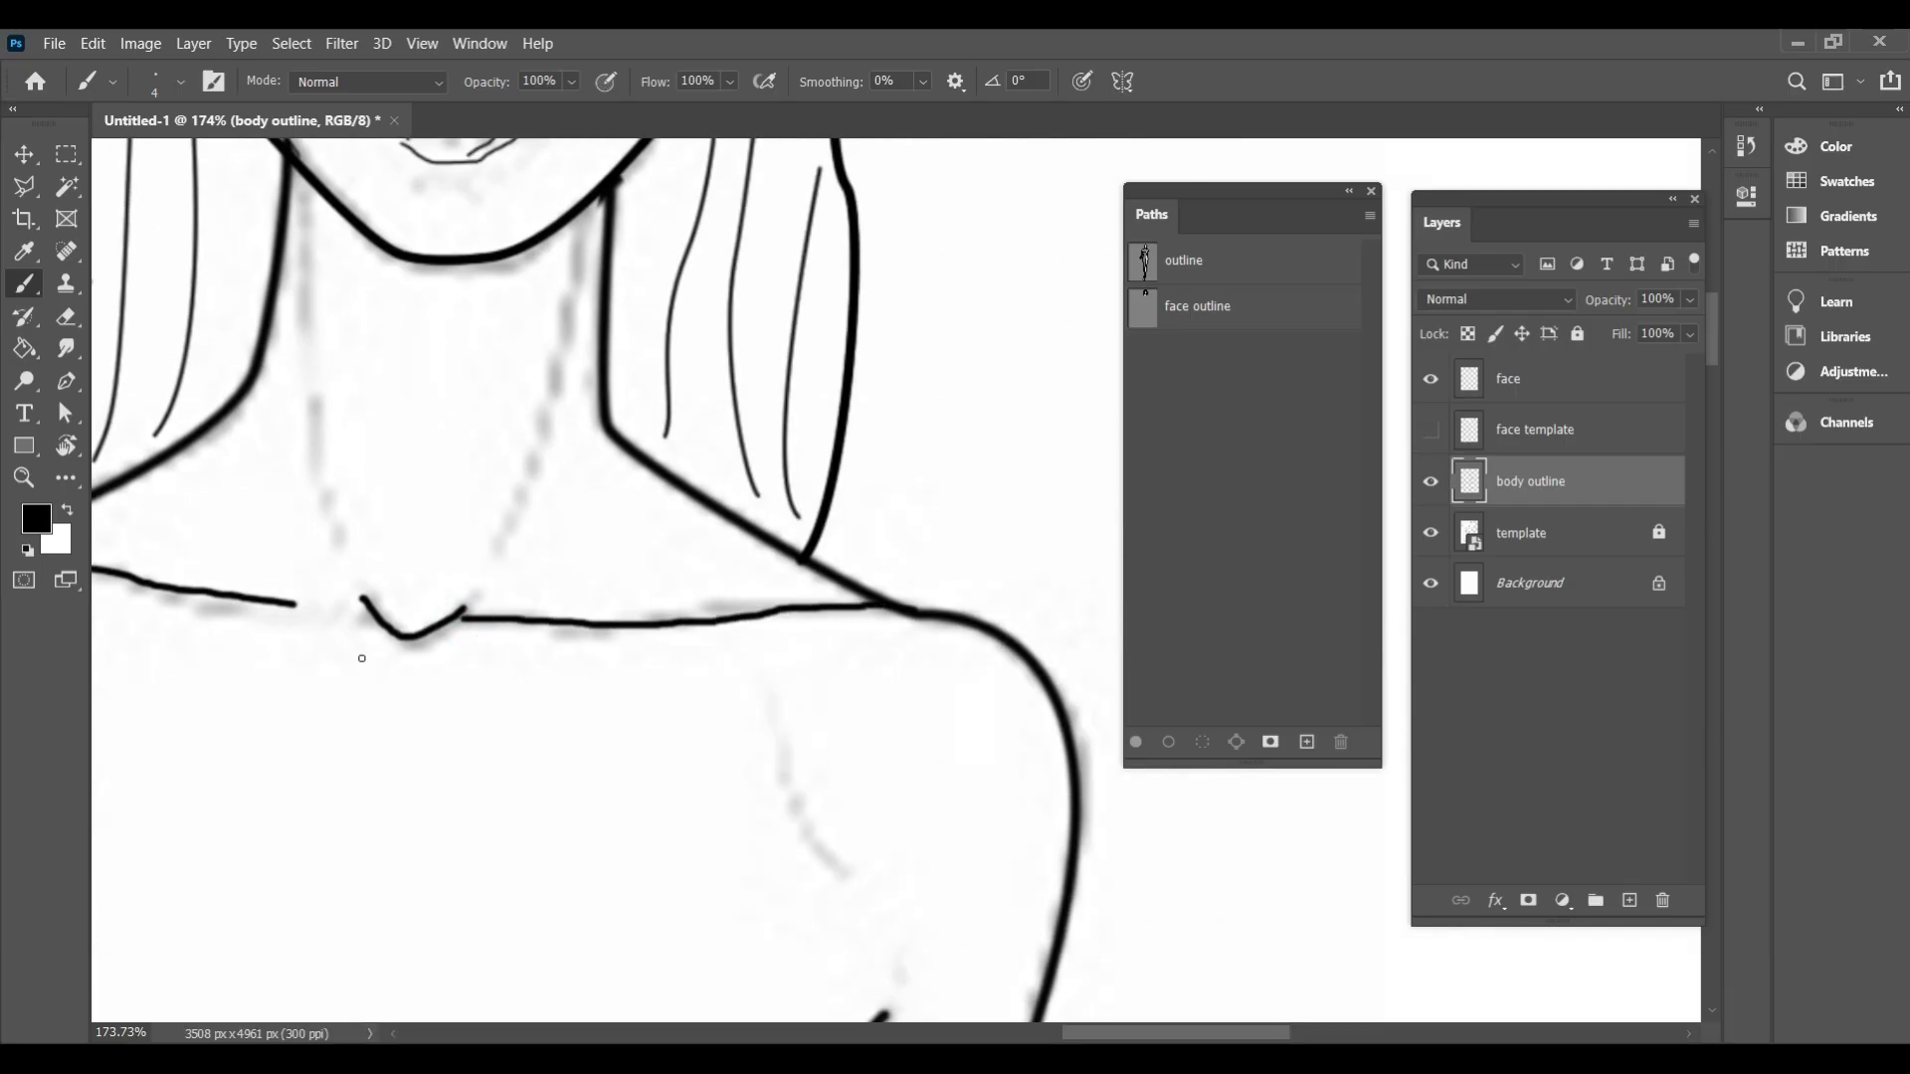
# Trace the two inner neck muscle lines from the jaw towards the collarbones, undoing misplaced strokes
pyautogui.hscroll(-2, 375, 609)
pyautogui.hotkey('ctrl', 'z')
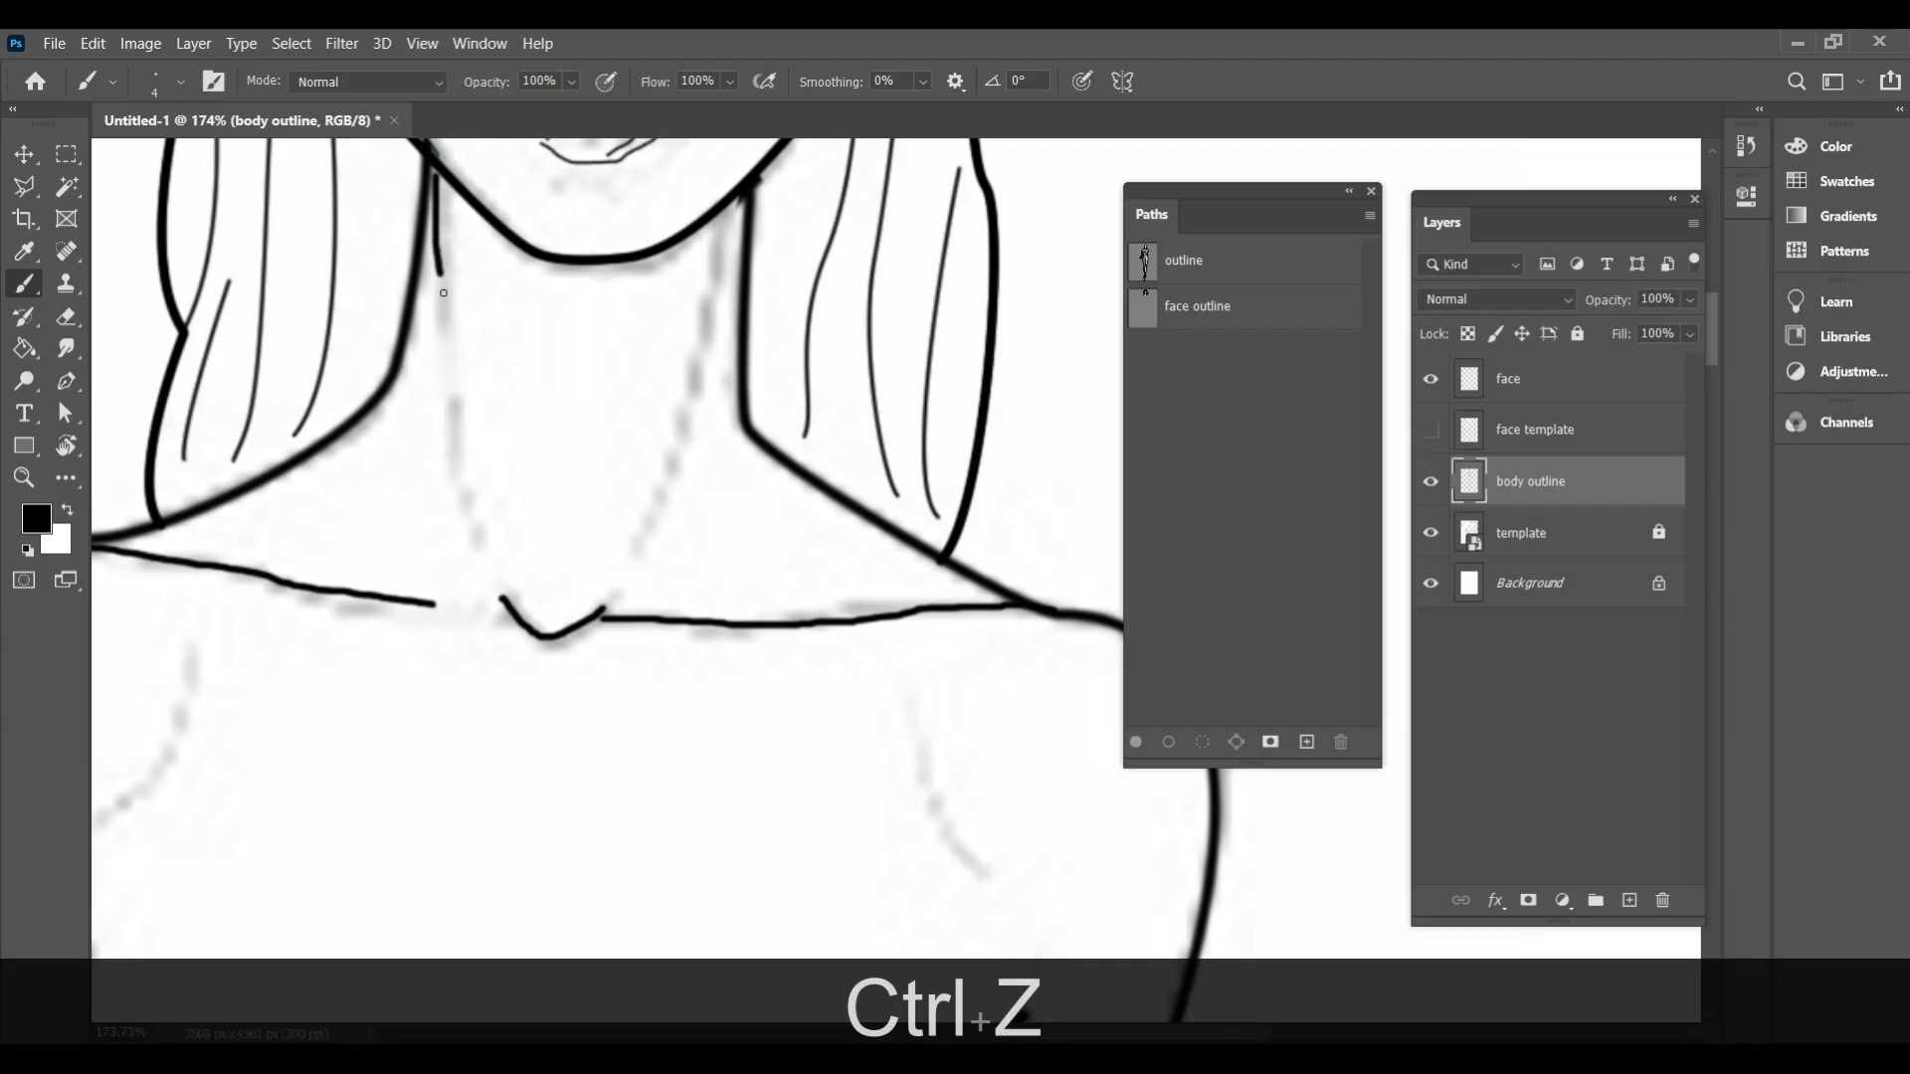
pyautogui.moveTo(456, 409); pyautogui.dragTo(476, 502)
pyautogui.hotkey('ctrl', 'z')
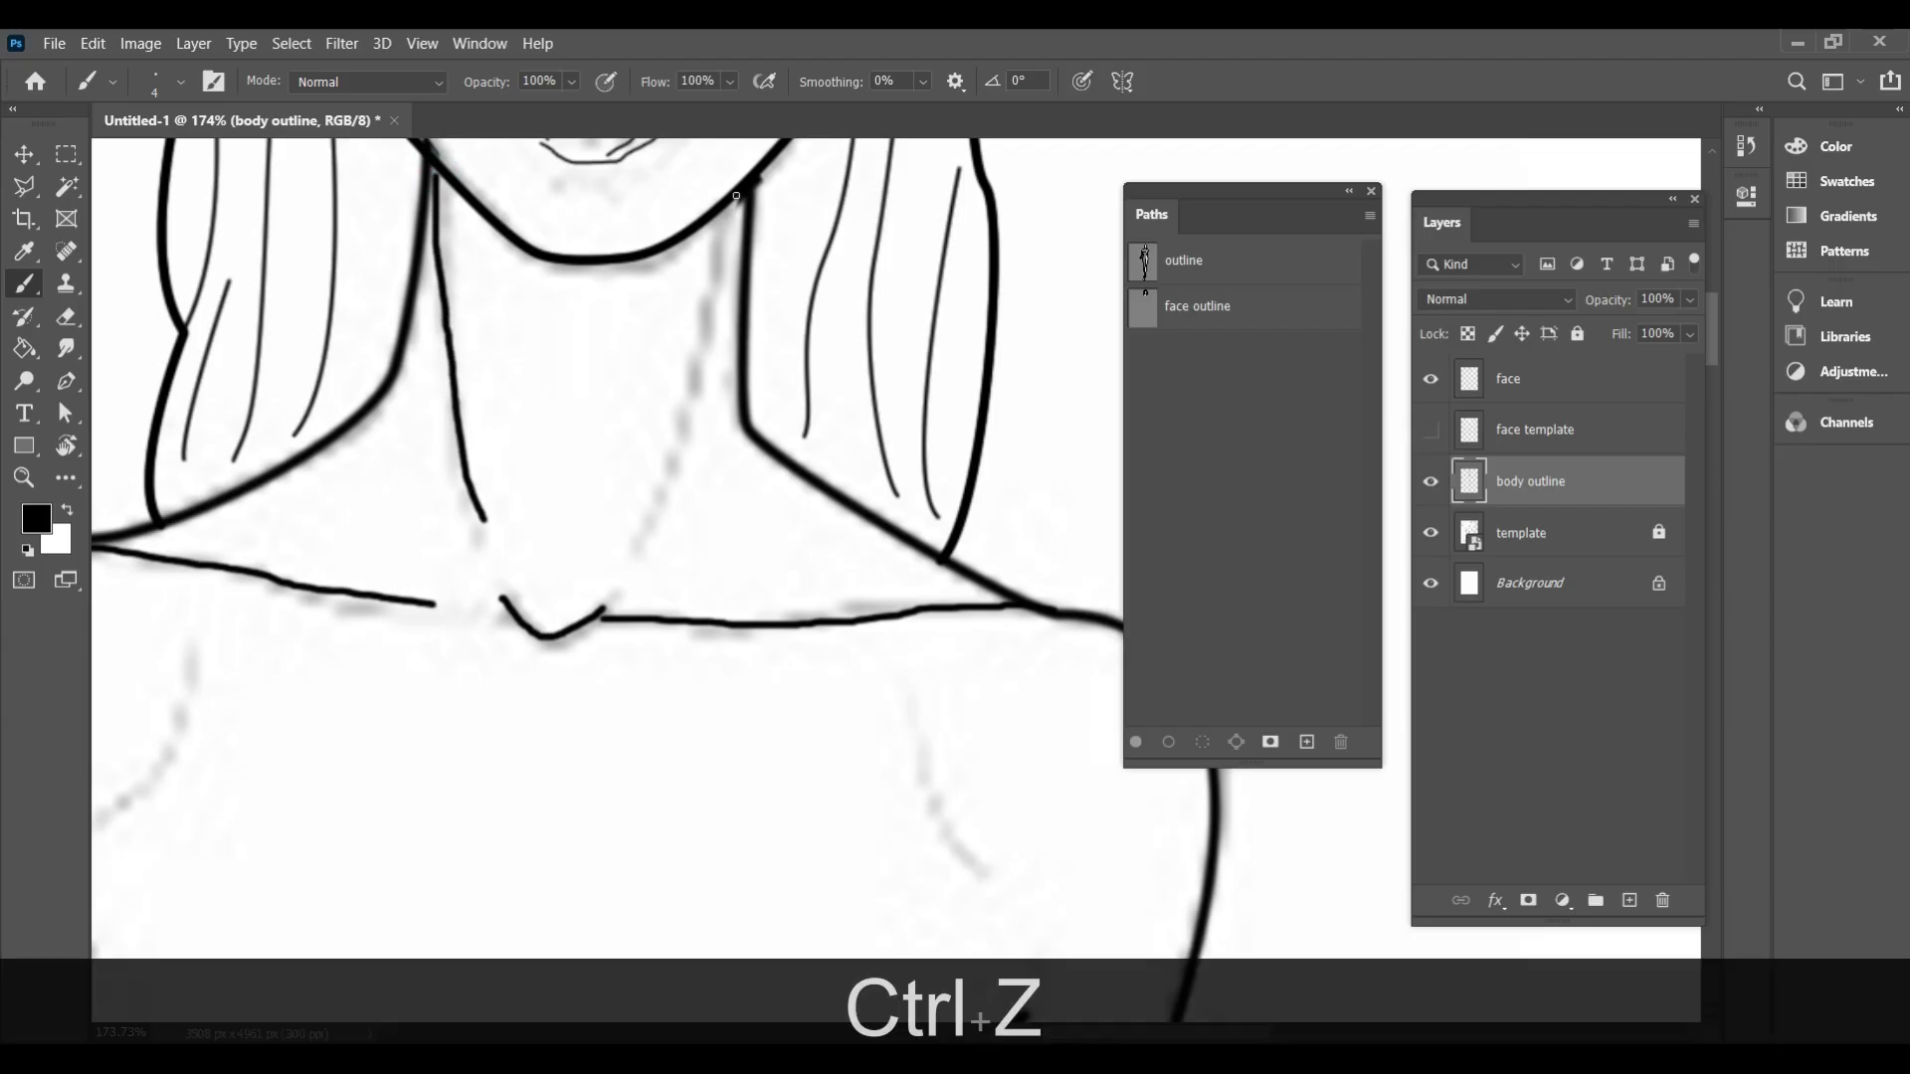
pyautogui.moveTo(712, 355); pyautogui.dragTo(686, 444)
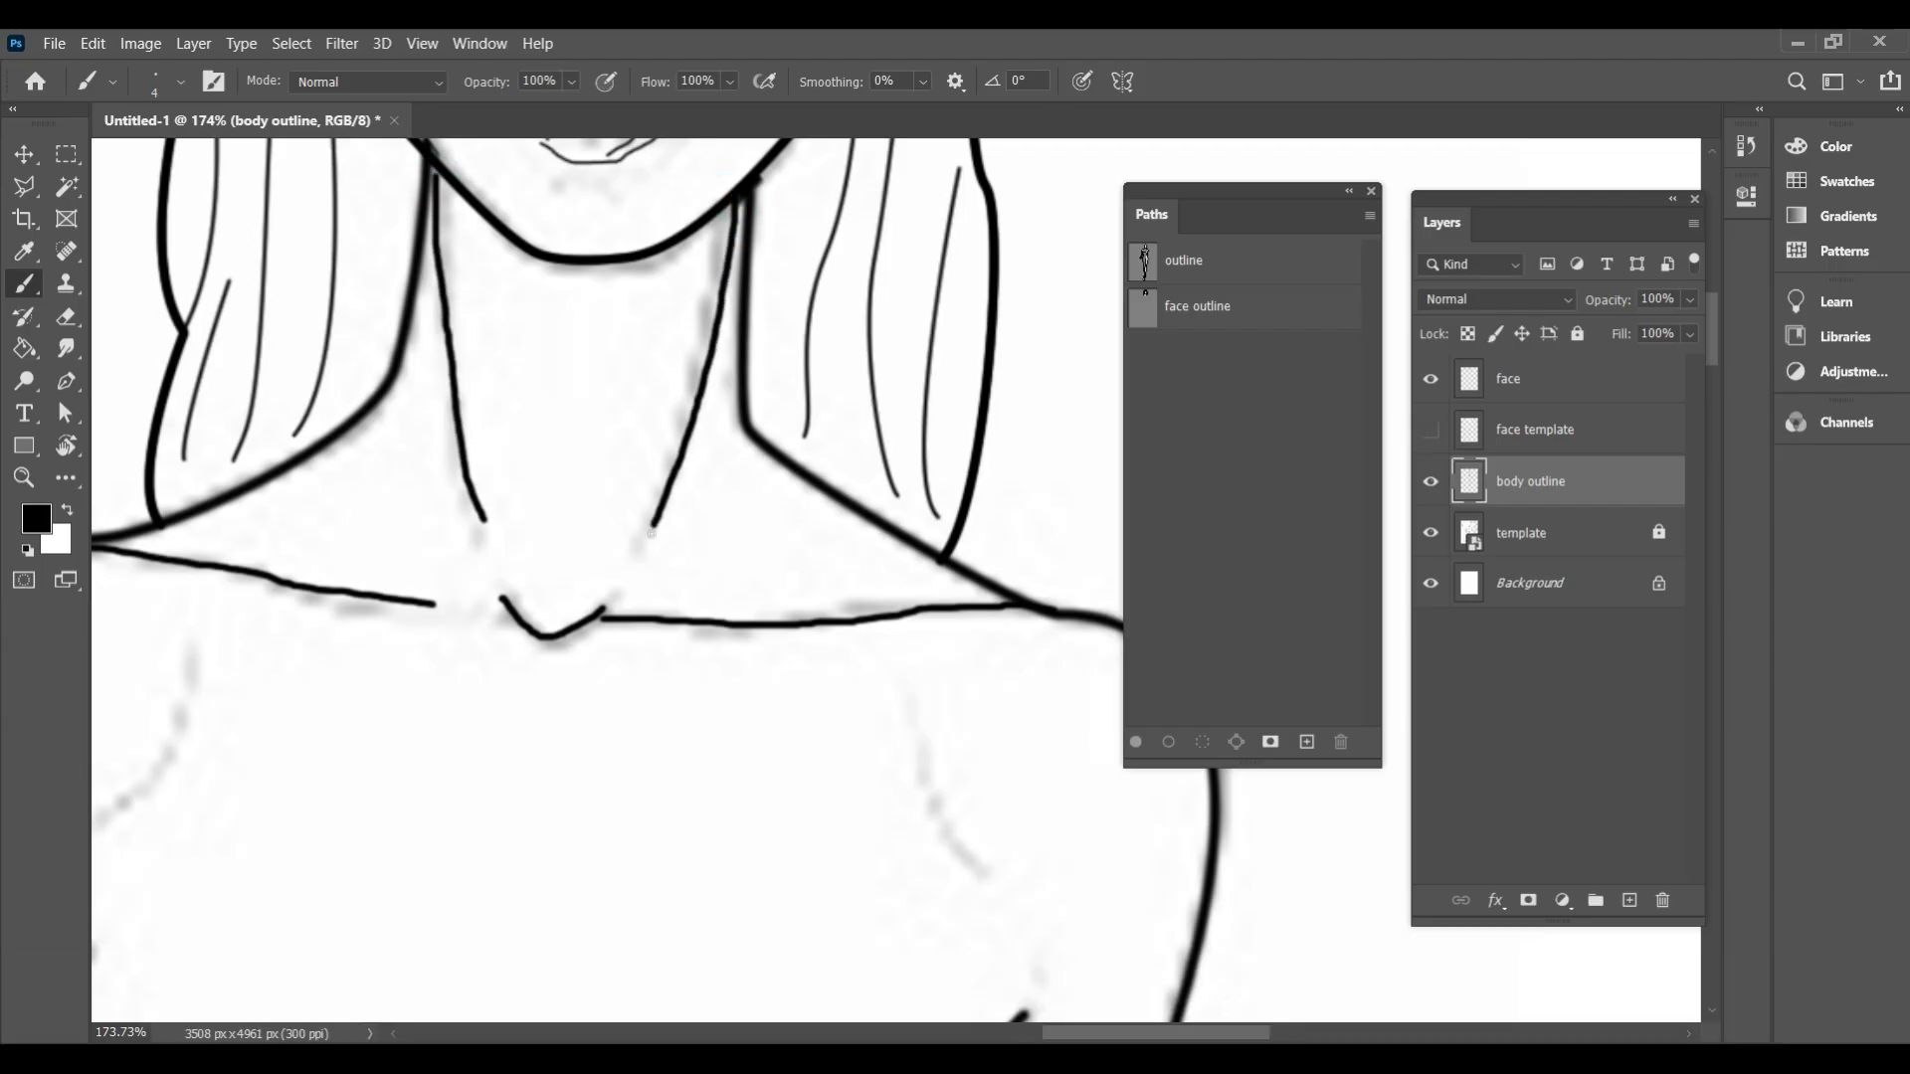
# Hide the template layer so only the traced line art shows
pyautogui.scroll(-8, 679, 534)
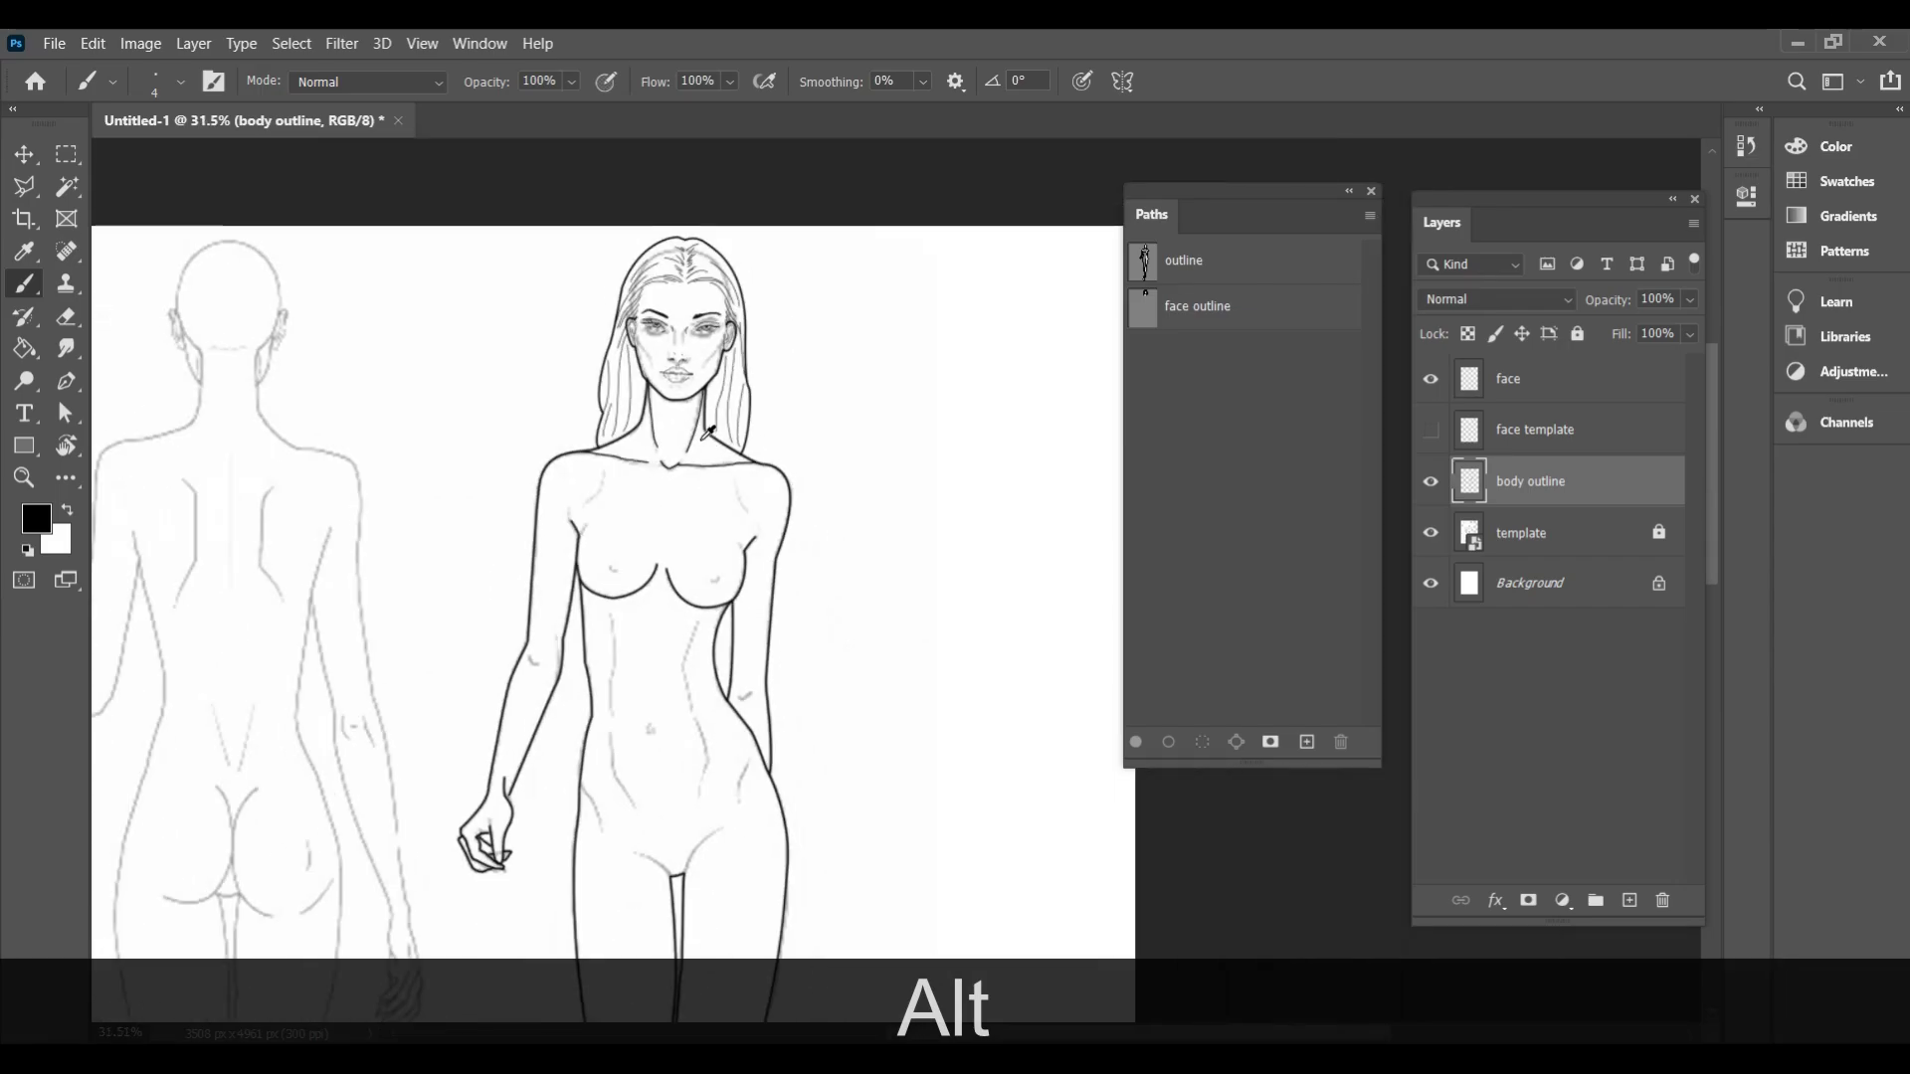
pyautogui.click(1430, 534)
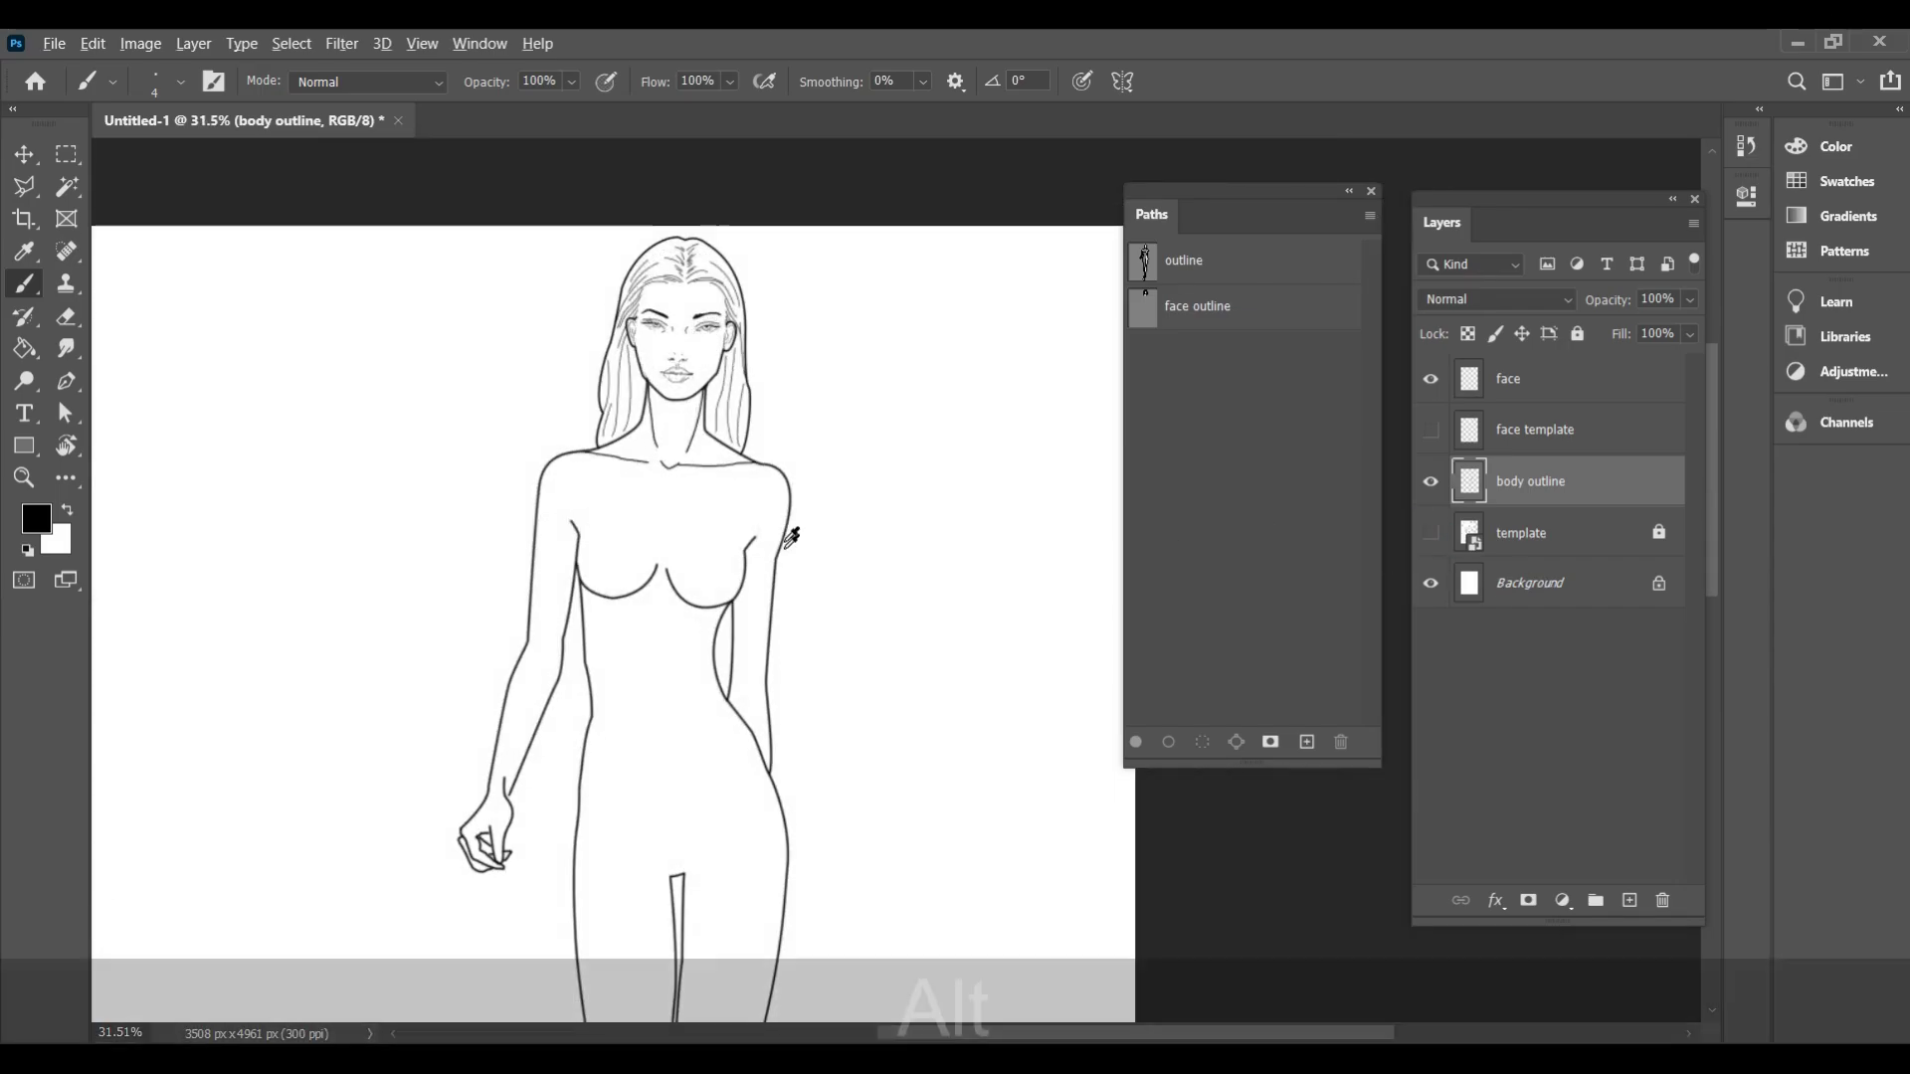
pyautogui.scroll(-4, 784, 516)
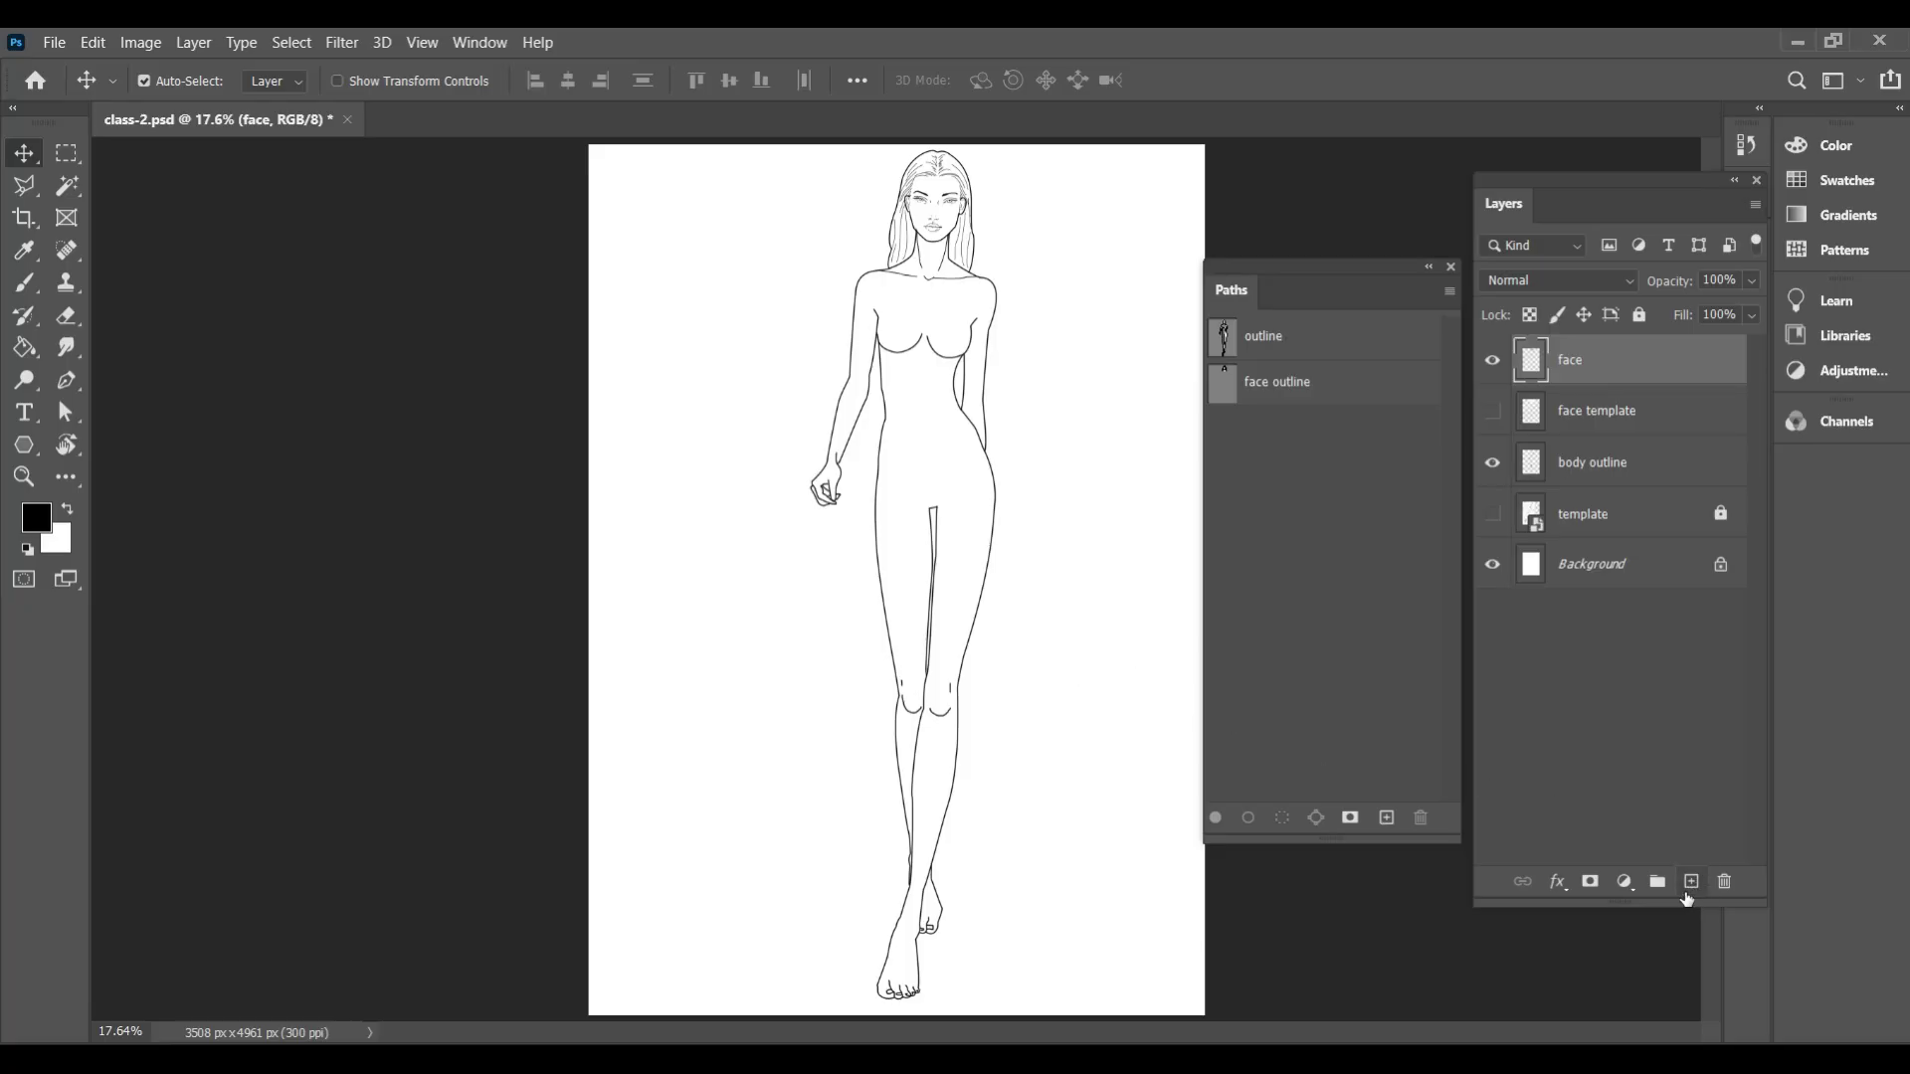
# Add two layers named body color and hair, and move both beneath the body outline layer
pyautogui.click(1688, 893)
pyautogui.click(1688, 893)
pyautogui.doubleClick(1581, 412)
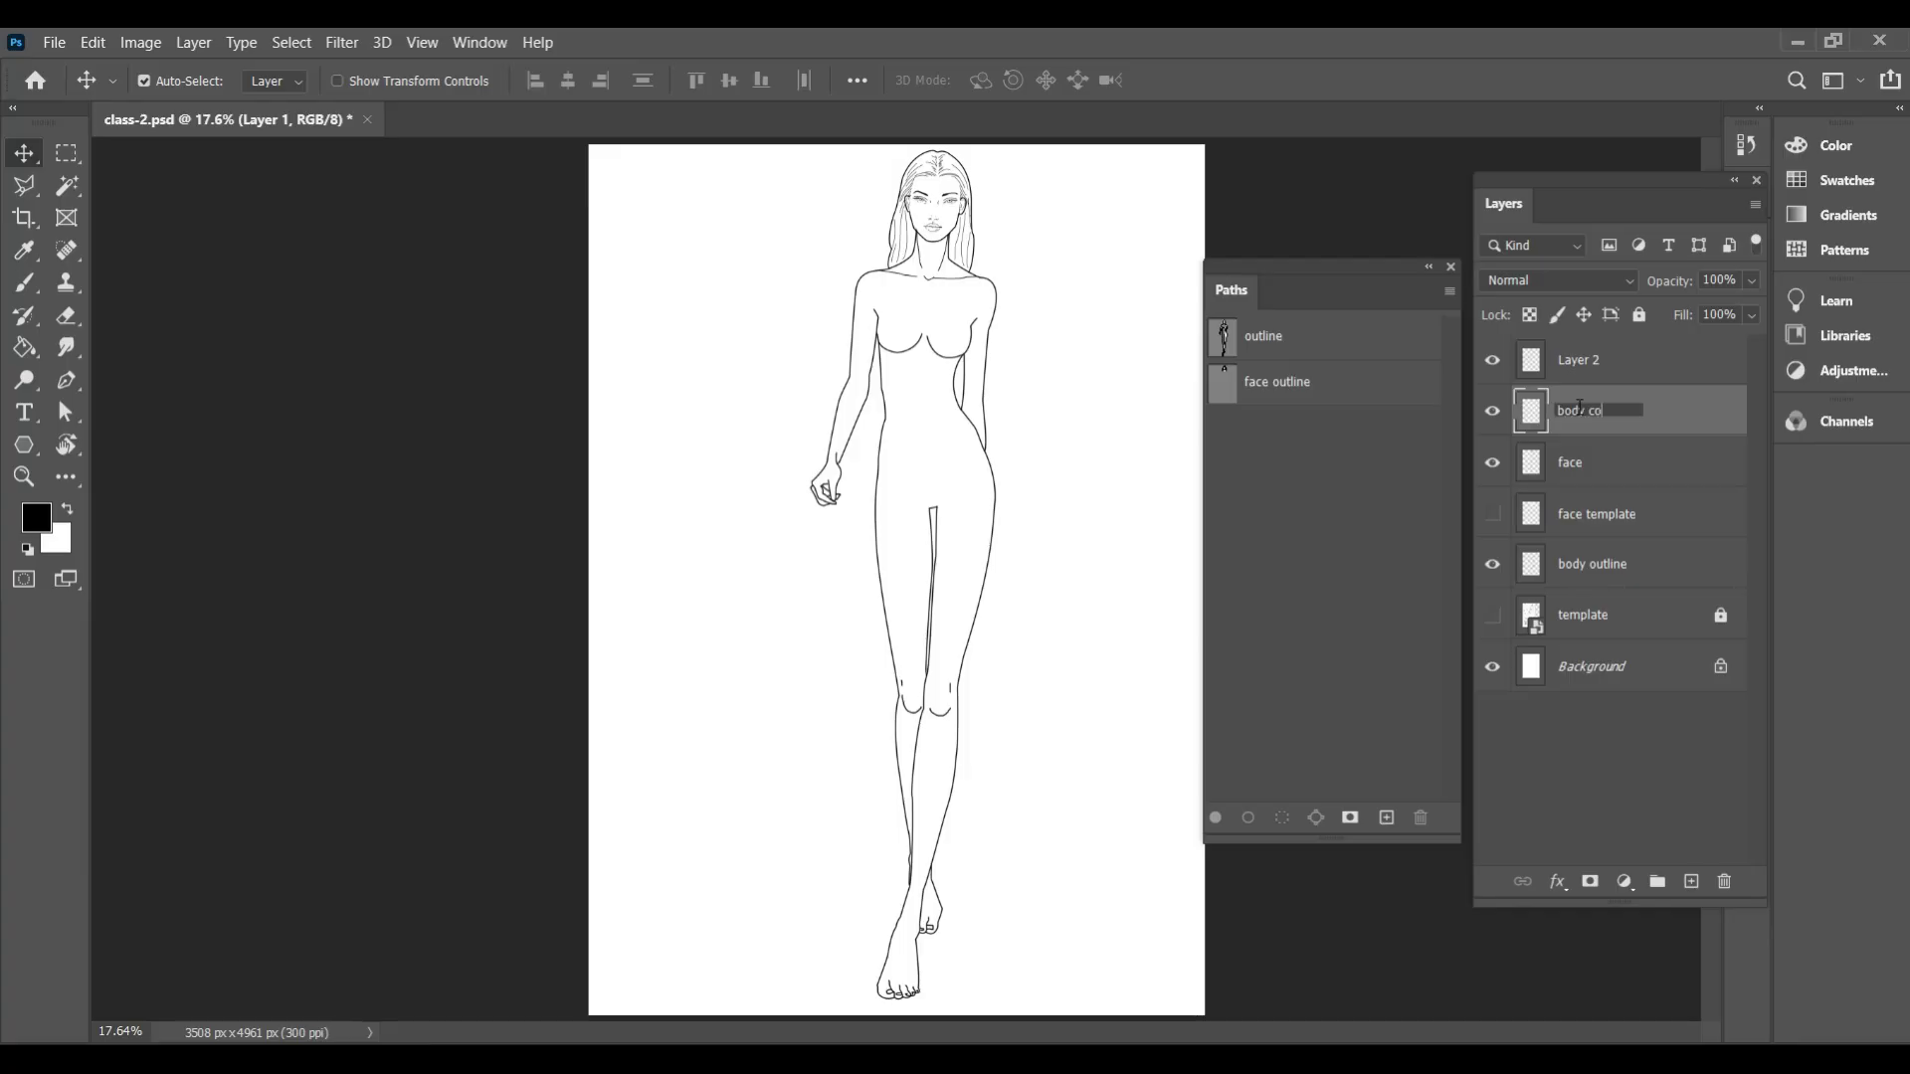
pyautogui.click(1592, 362)
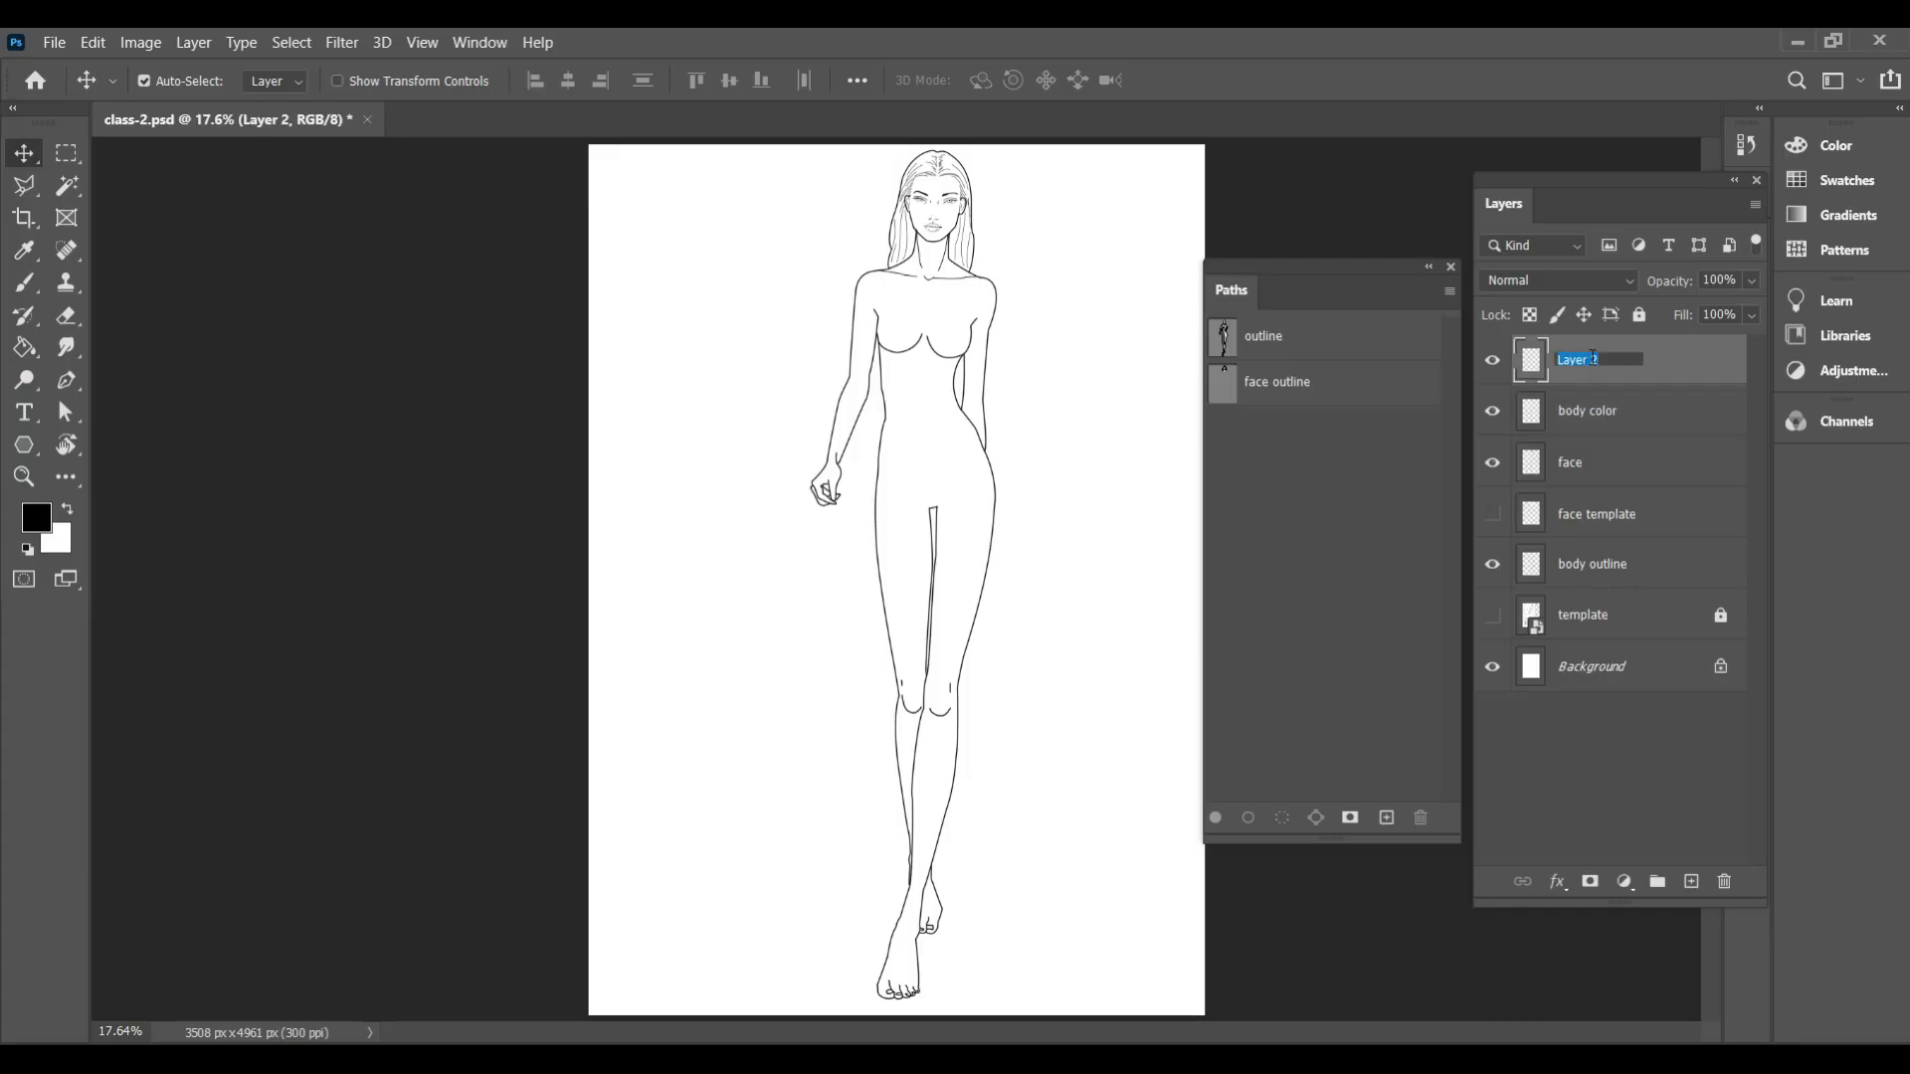
pyautogui.press('Return')
pyautogui.keyDown('shift'); pyautogui.click(1642, 404); pyautogui.keyUp('shift')
pyautogui.moveTo(1654, 388); pyautogui.dragTo(1623, 589)
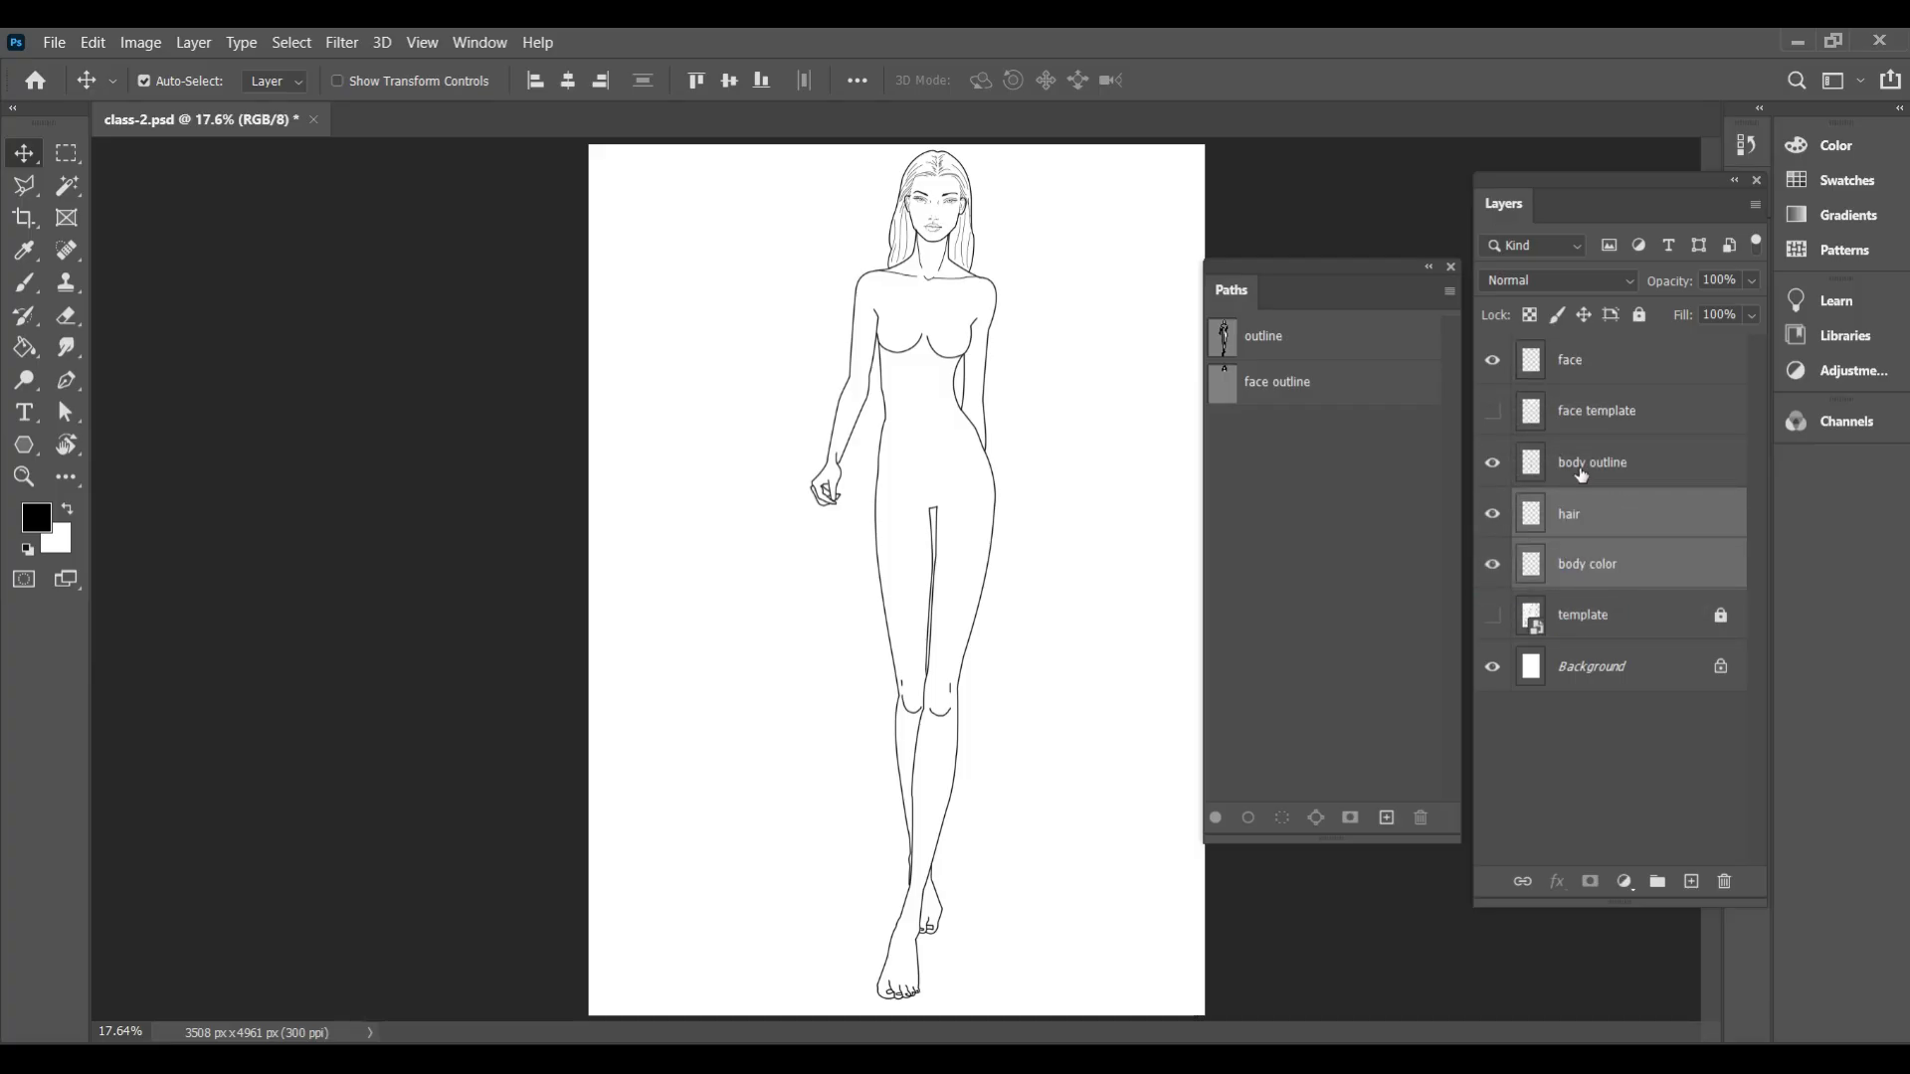
# Try selecting the area around the figure on the body outline layer with the Magic Wand, toggling the face layer's visibility
pyautogui.press('w')
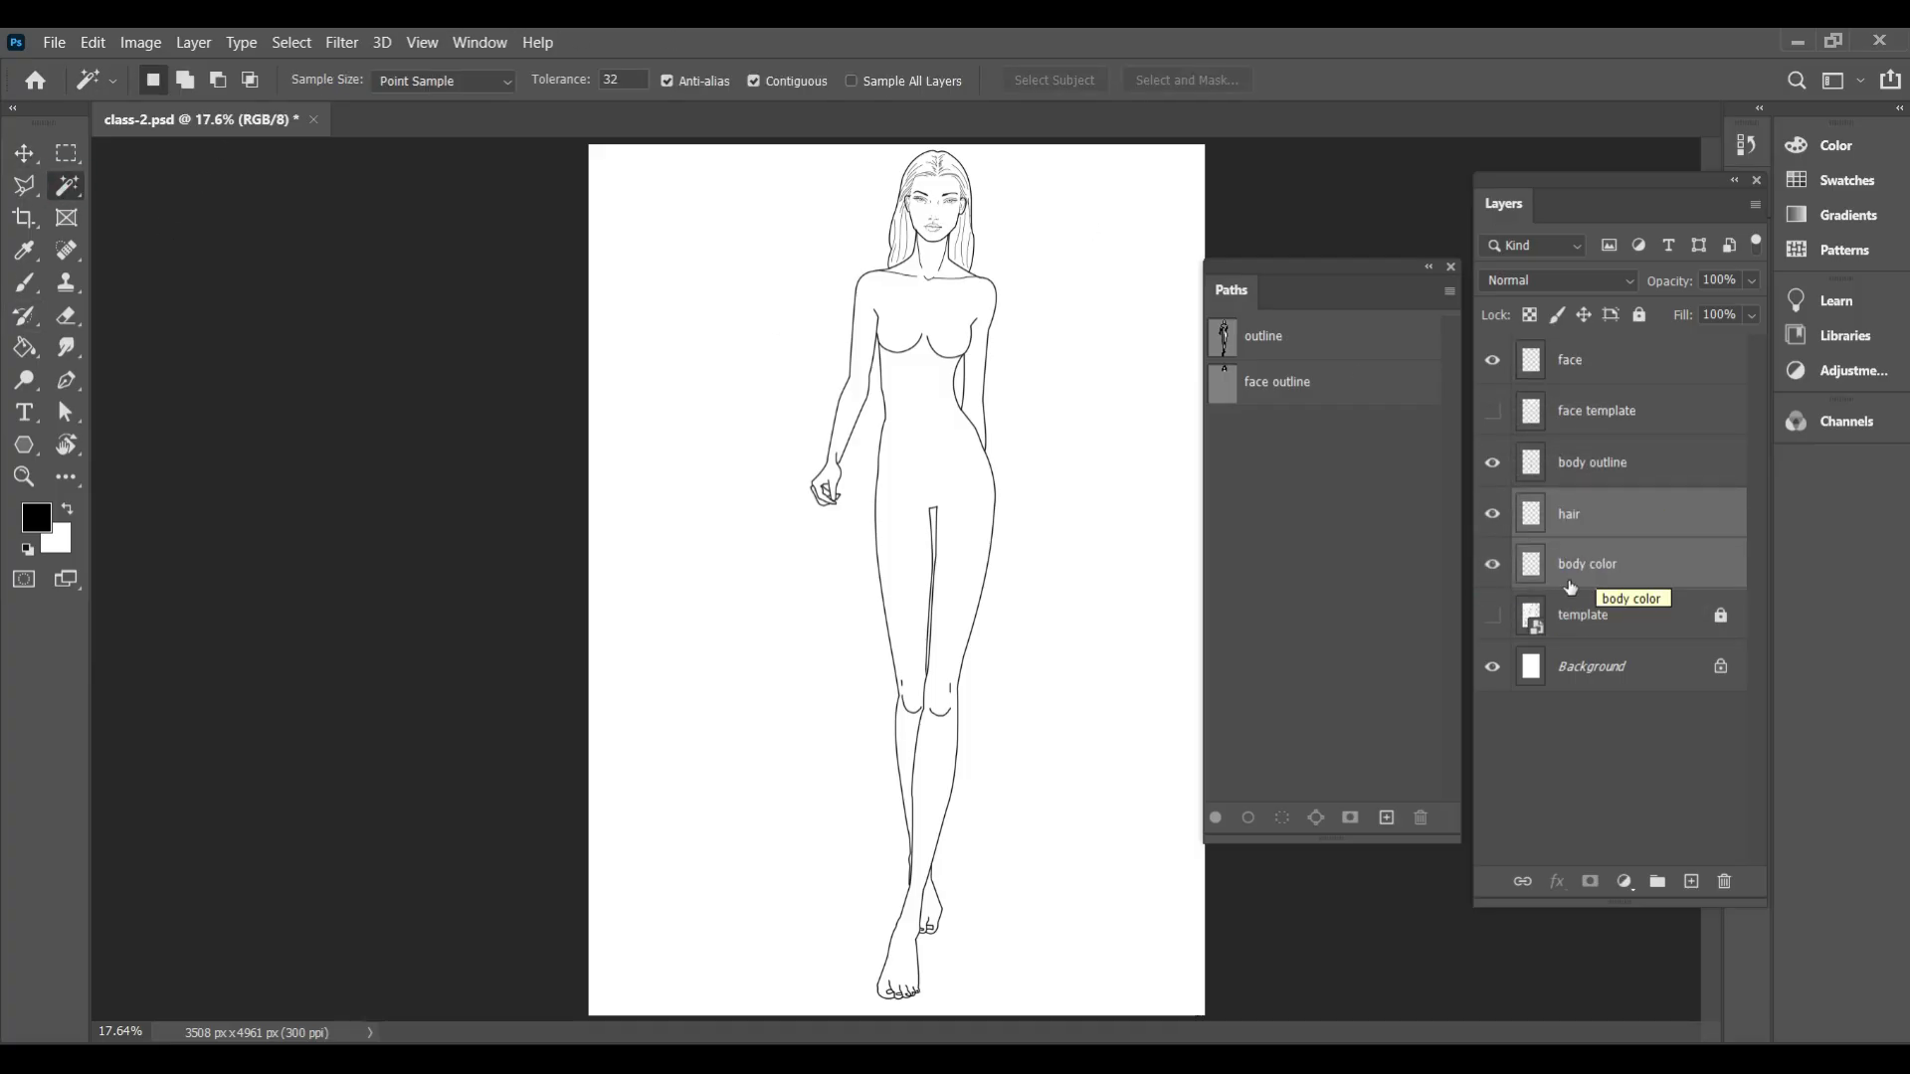
pyautogui.click(1581, 468)
pyautogui.click(1082, 362)
pyautogui.scroll(19, 935, 230)
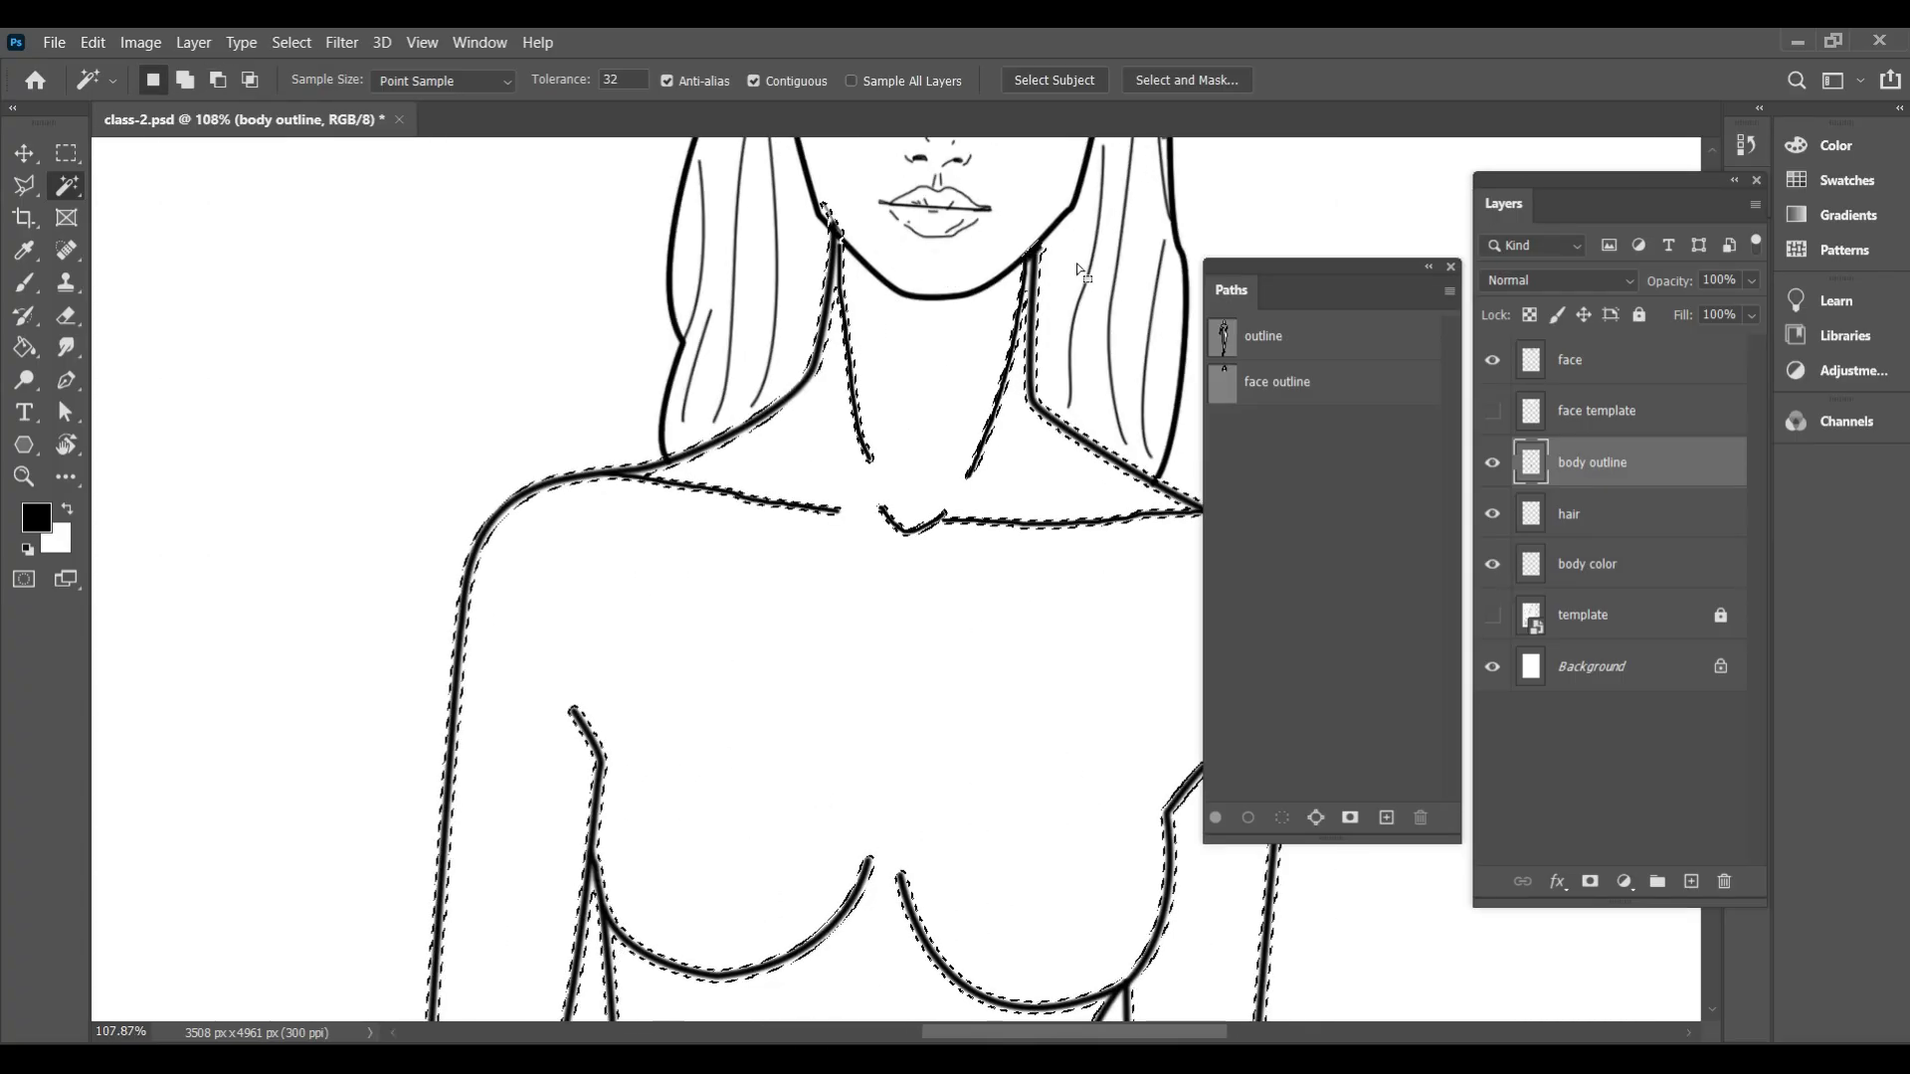
pyautogui.click(1491, 361)
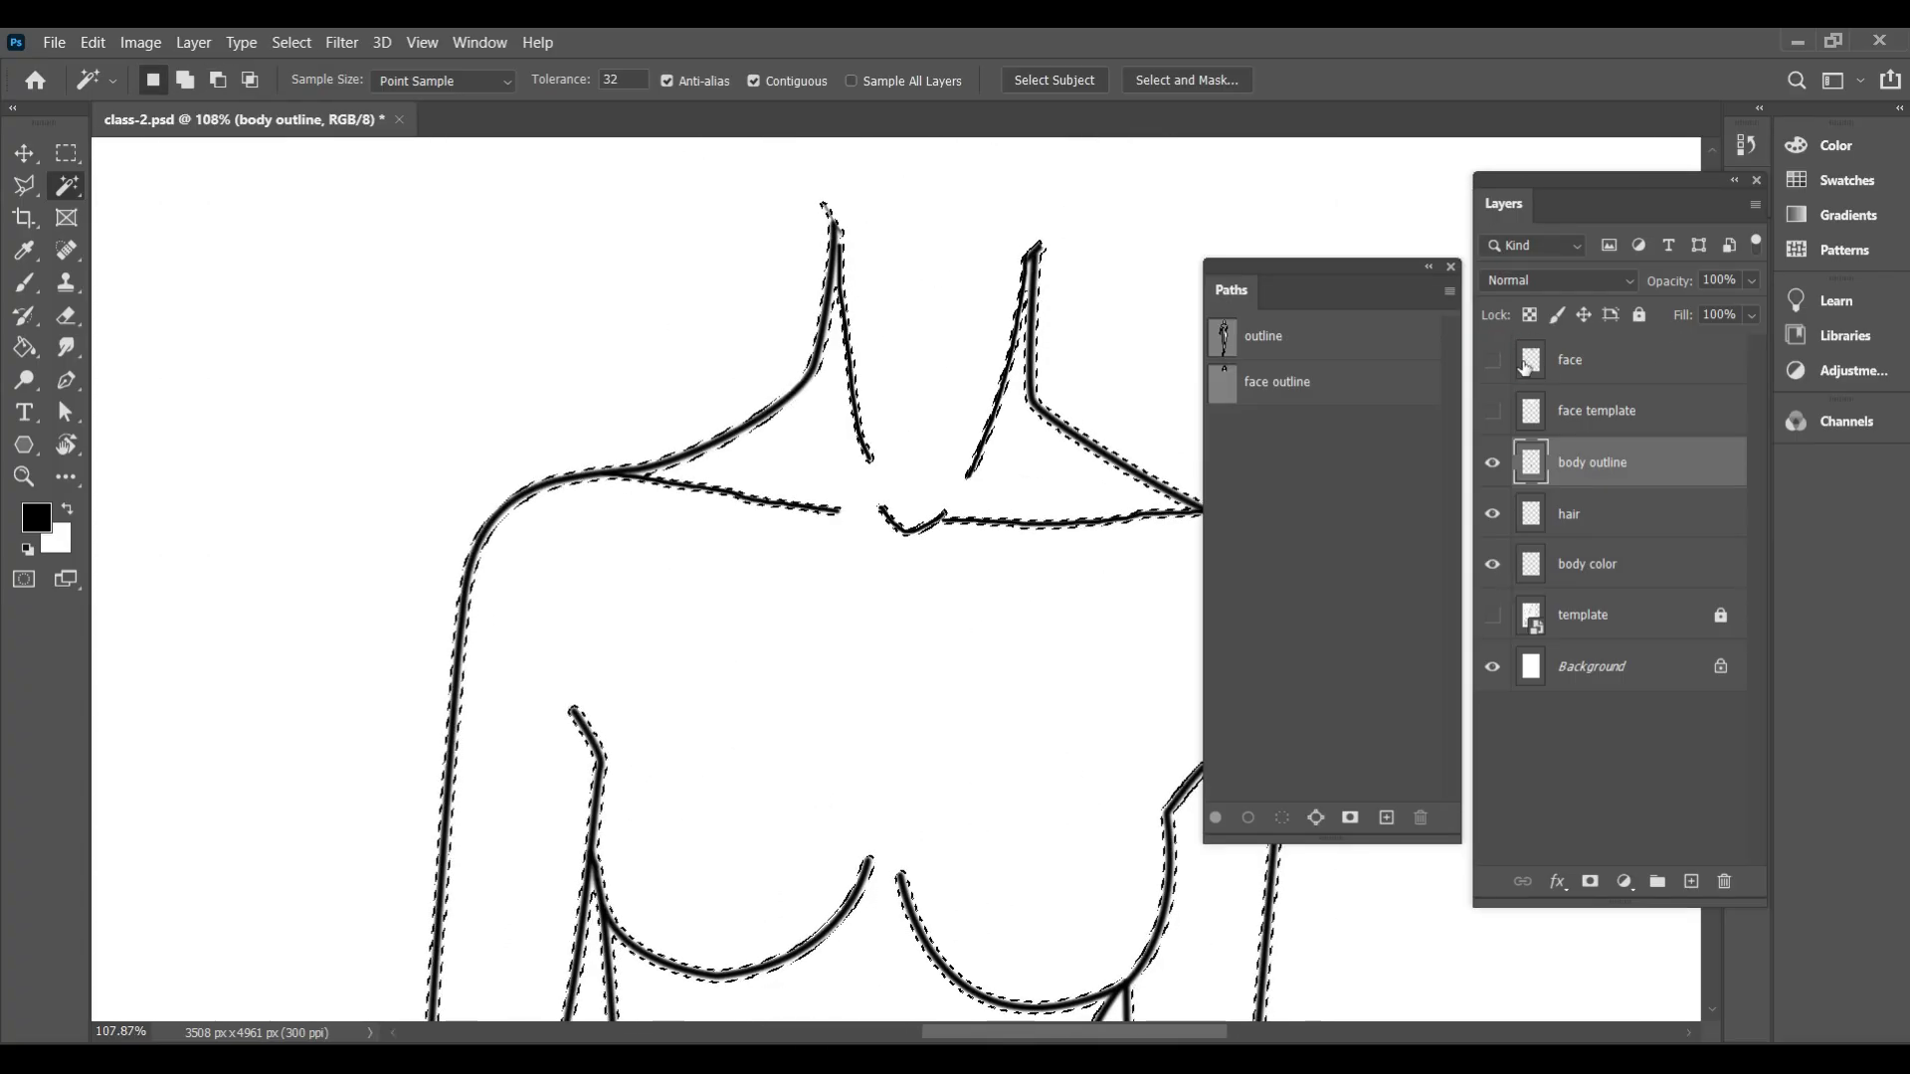
pyautogui.click(1492, 361)
pyautogui.hotkey('ctrl', 'd')
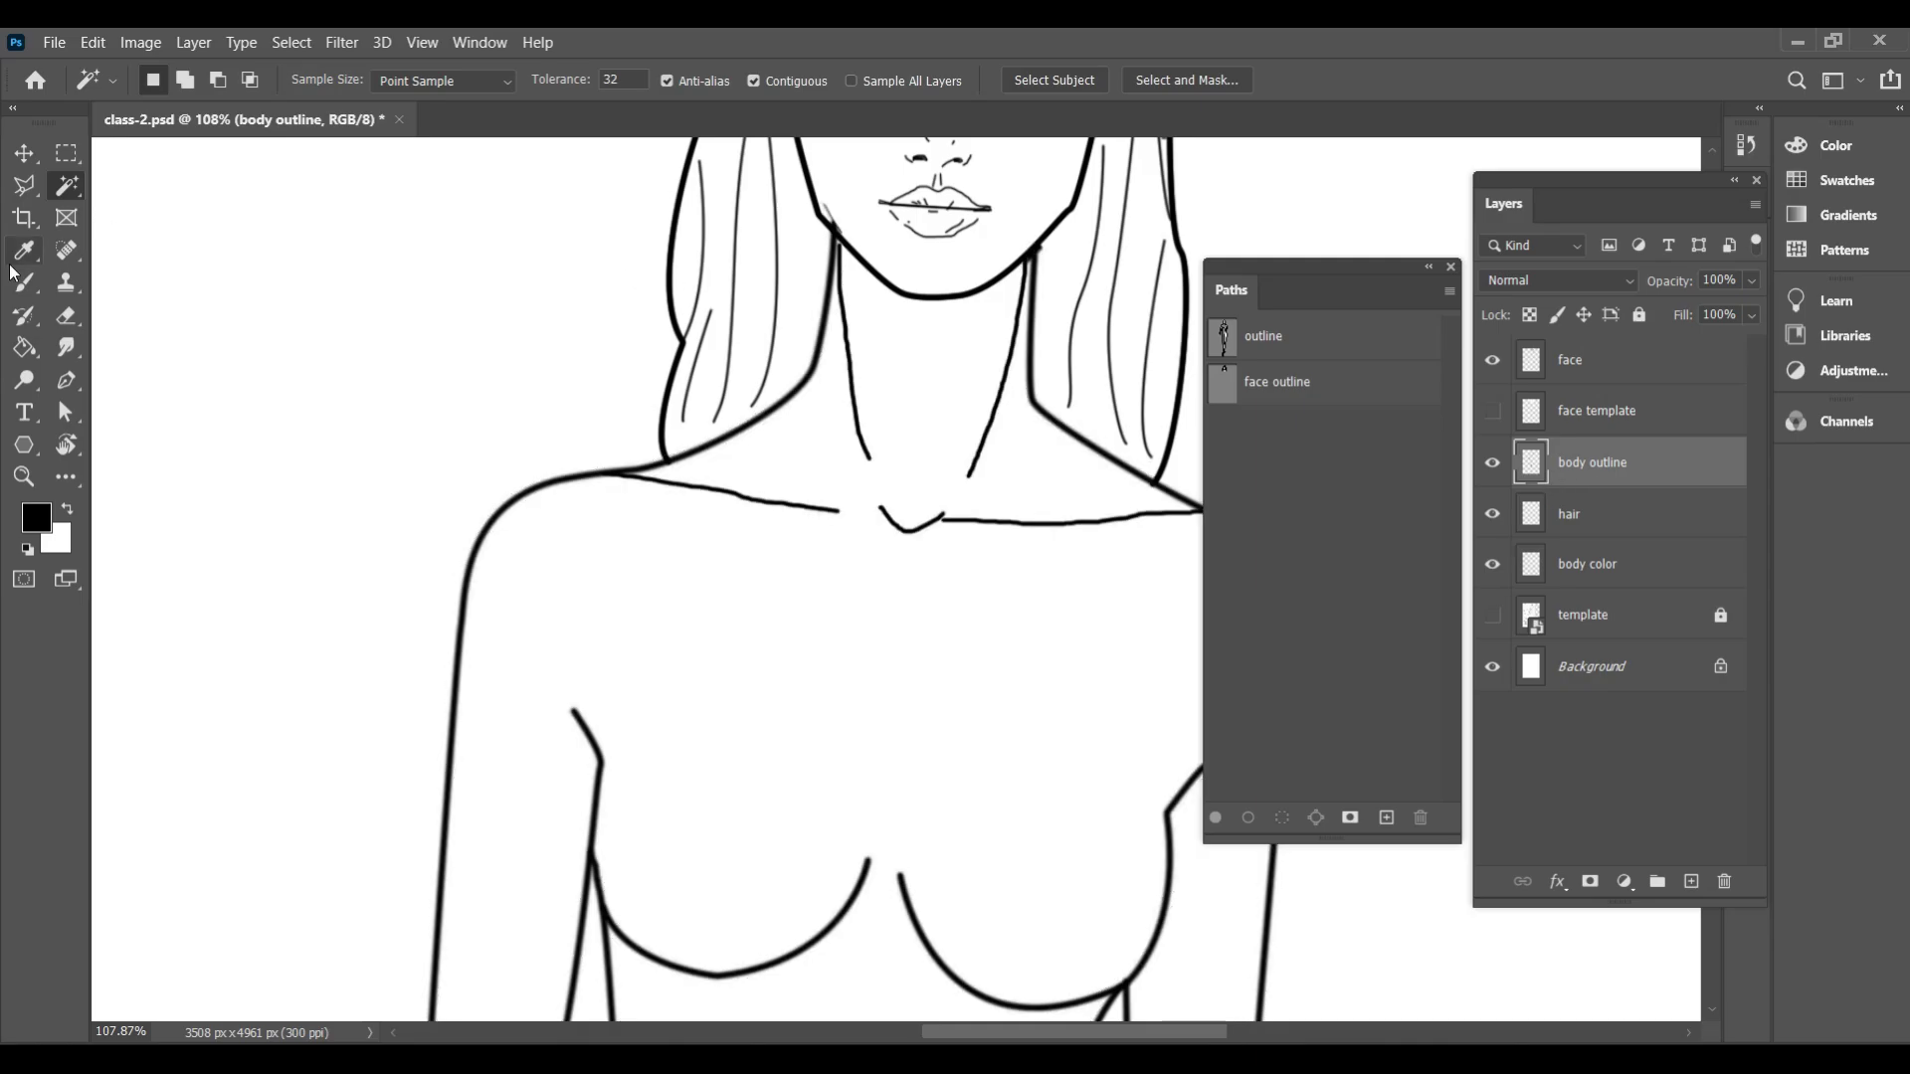
# Switch to the Brush tool on the body outline layer and reduce its size to 2 px
pyautogui.click(22, 281)
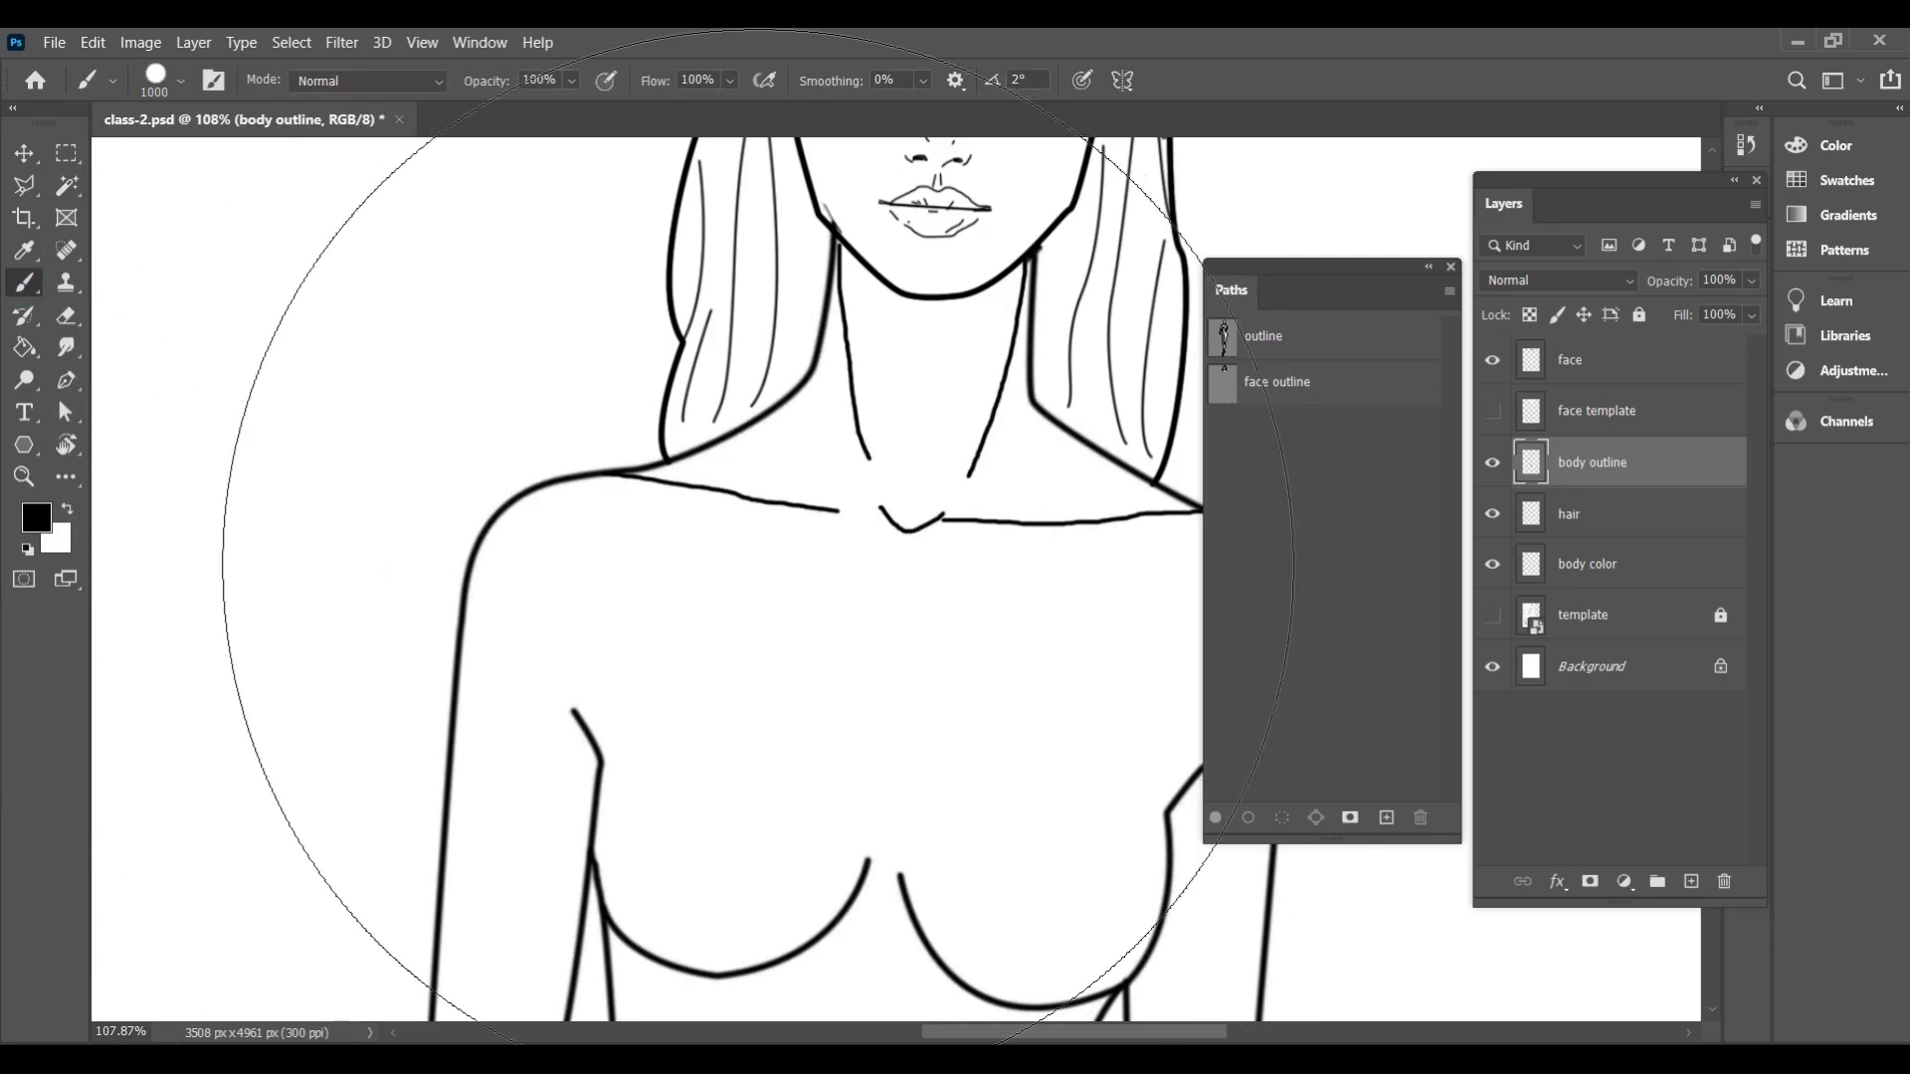
pyautogui.press('[')
pyautogui.press('[')
pyautogui.press('[')
pyautogui.press('[')
pyautogui.press('[')
pyautogui.press('[')
pyautogui.press('[')
pyautogui.press('[')
pyautogui.press('[')
pyautogui.press('[')
pyautogui.press('[')
pyautogui.press('[')
pyautogui.press('[')
pyautogui.press('[')
pyautogui.press('[')
pyautogui.press('[')
pyautogui.press('[')
pyautogui.press('[')
pyautogui.press('[')
pyautogui.press('[')
pyautogui.press('[')
pyautogui.scroll(5, 838, 281)
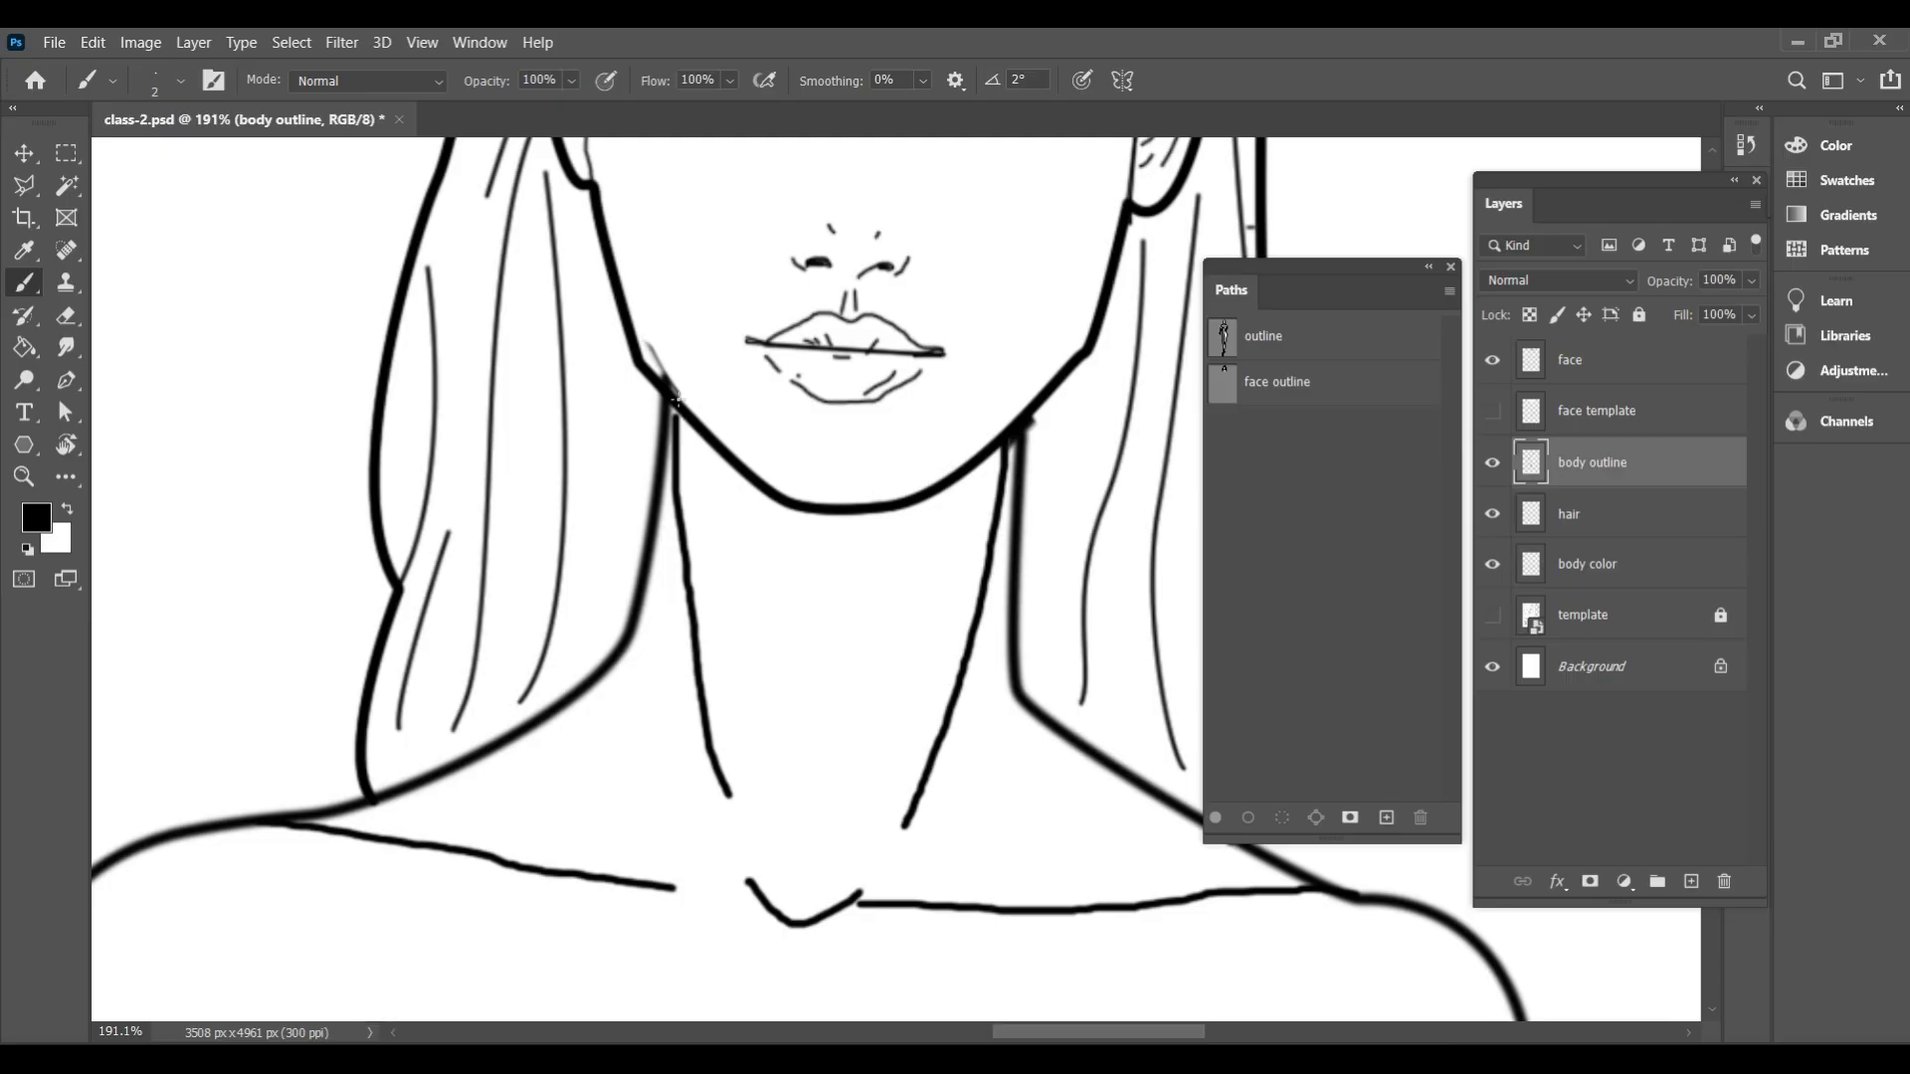
pyautogui.scroll(2, 676, 401)
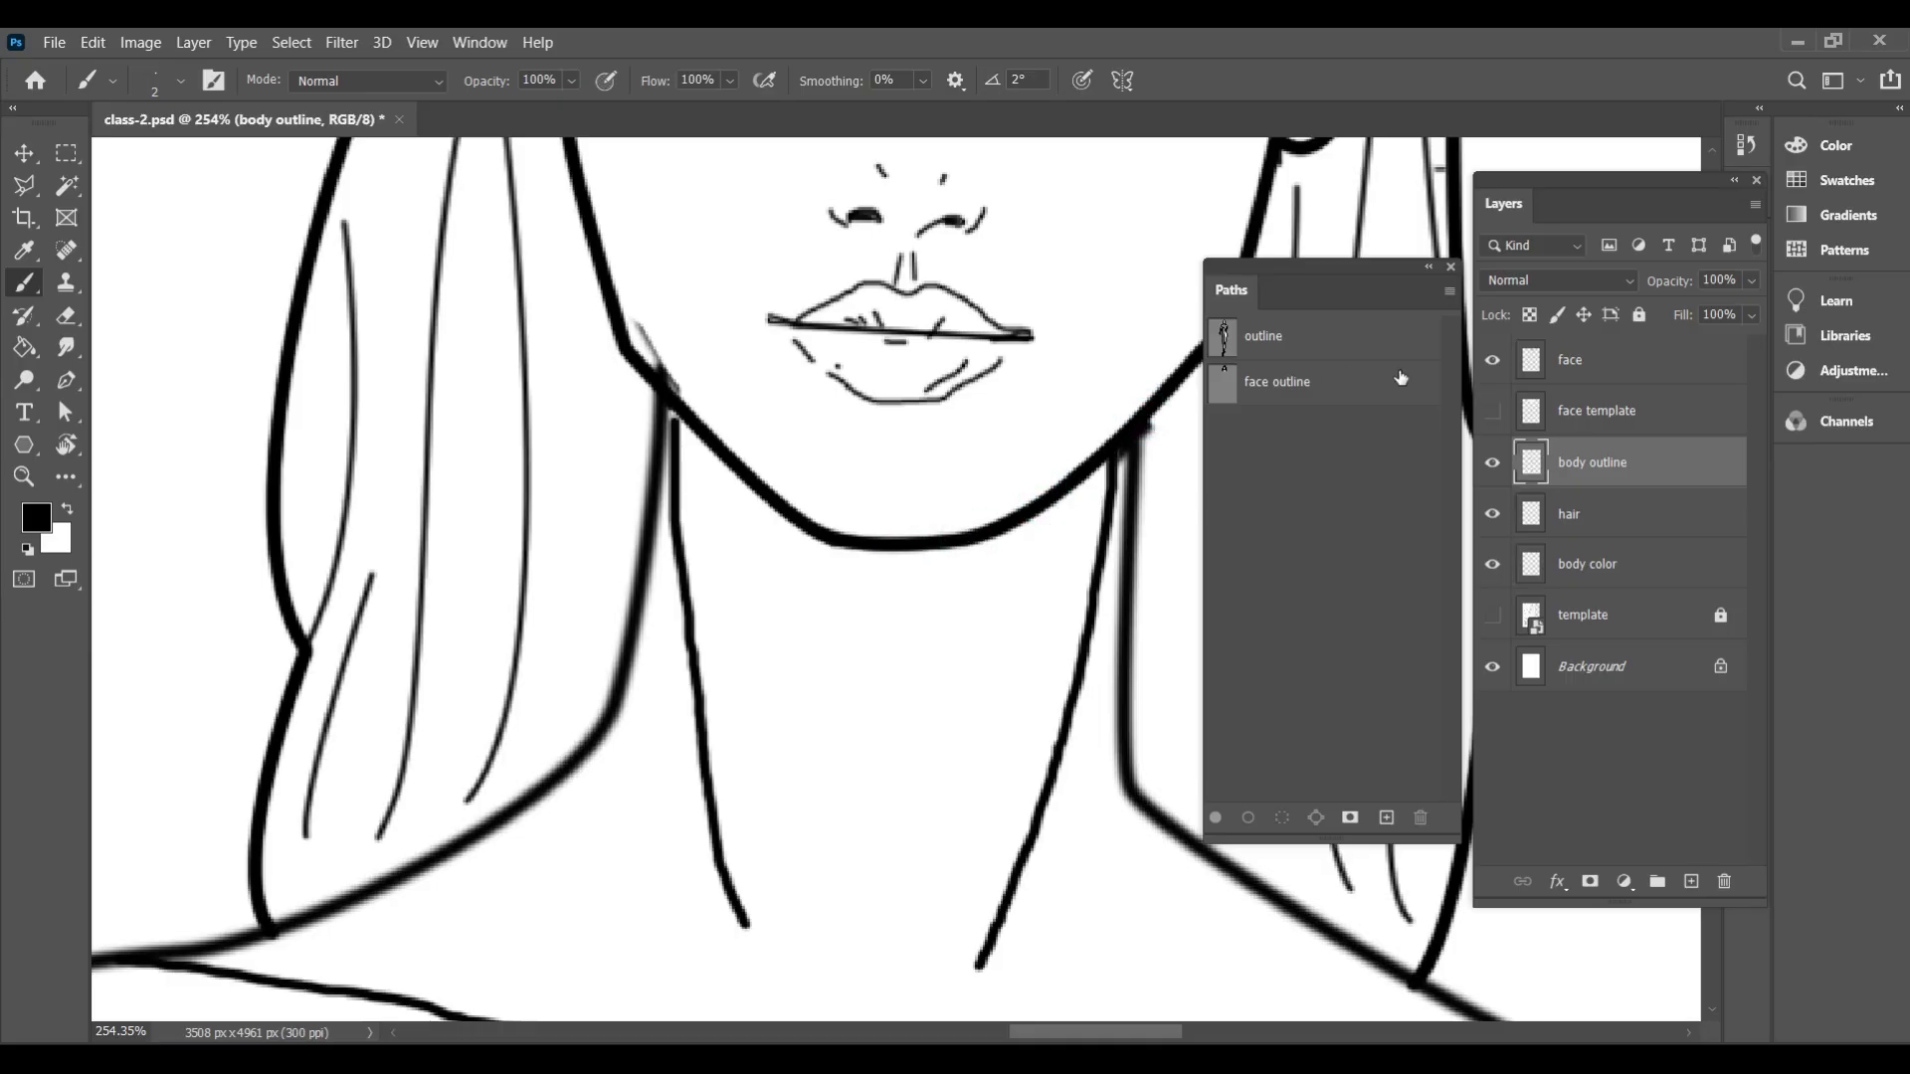
# Check the closed neck outline under the chin by hiding the face layer briefly and showing it again
pyautogui.click(1493, 360)
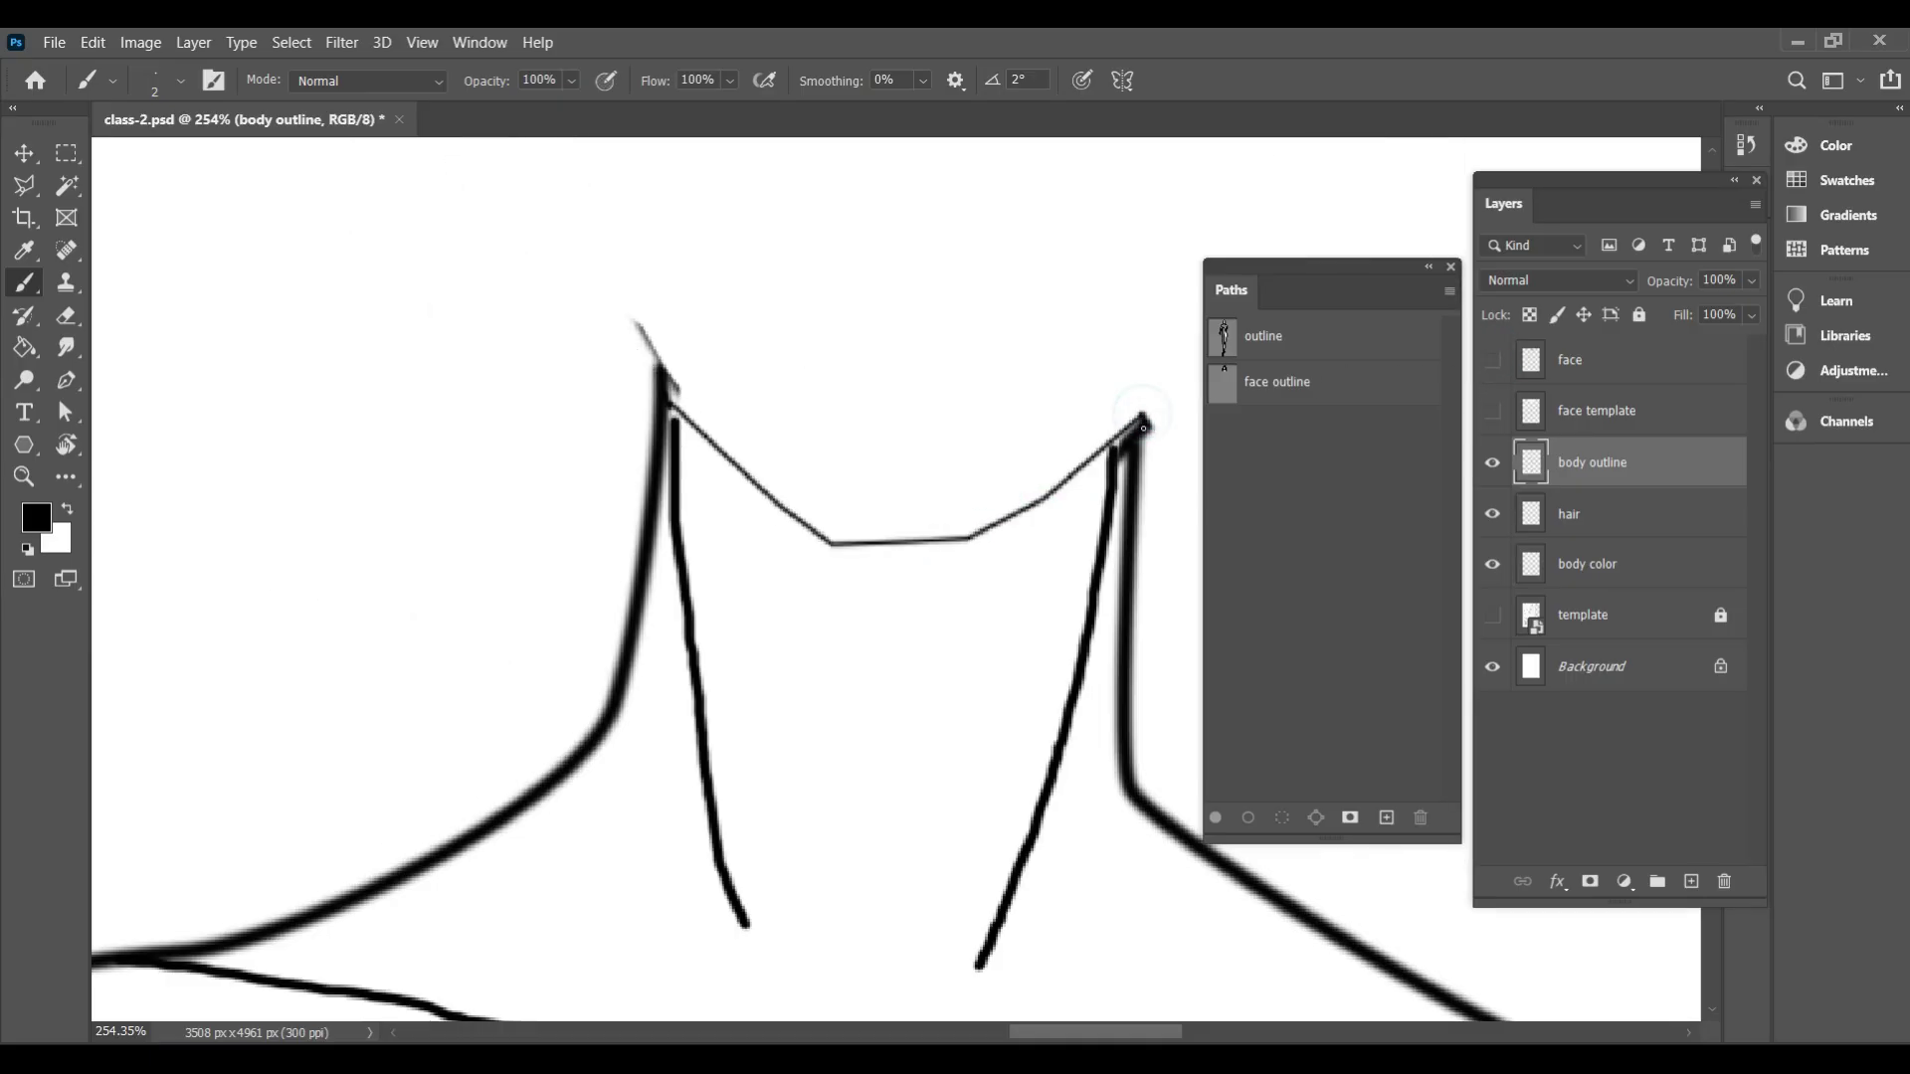
pyautogui.click(1489, 358)
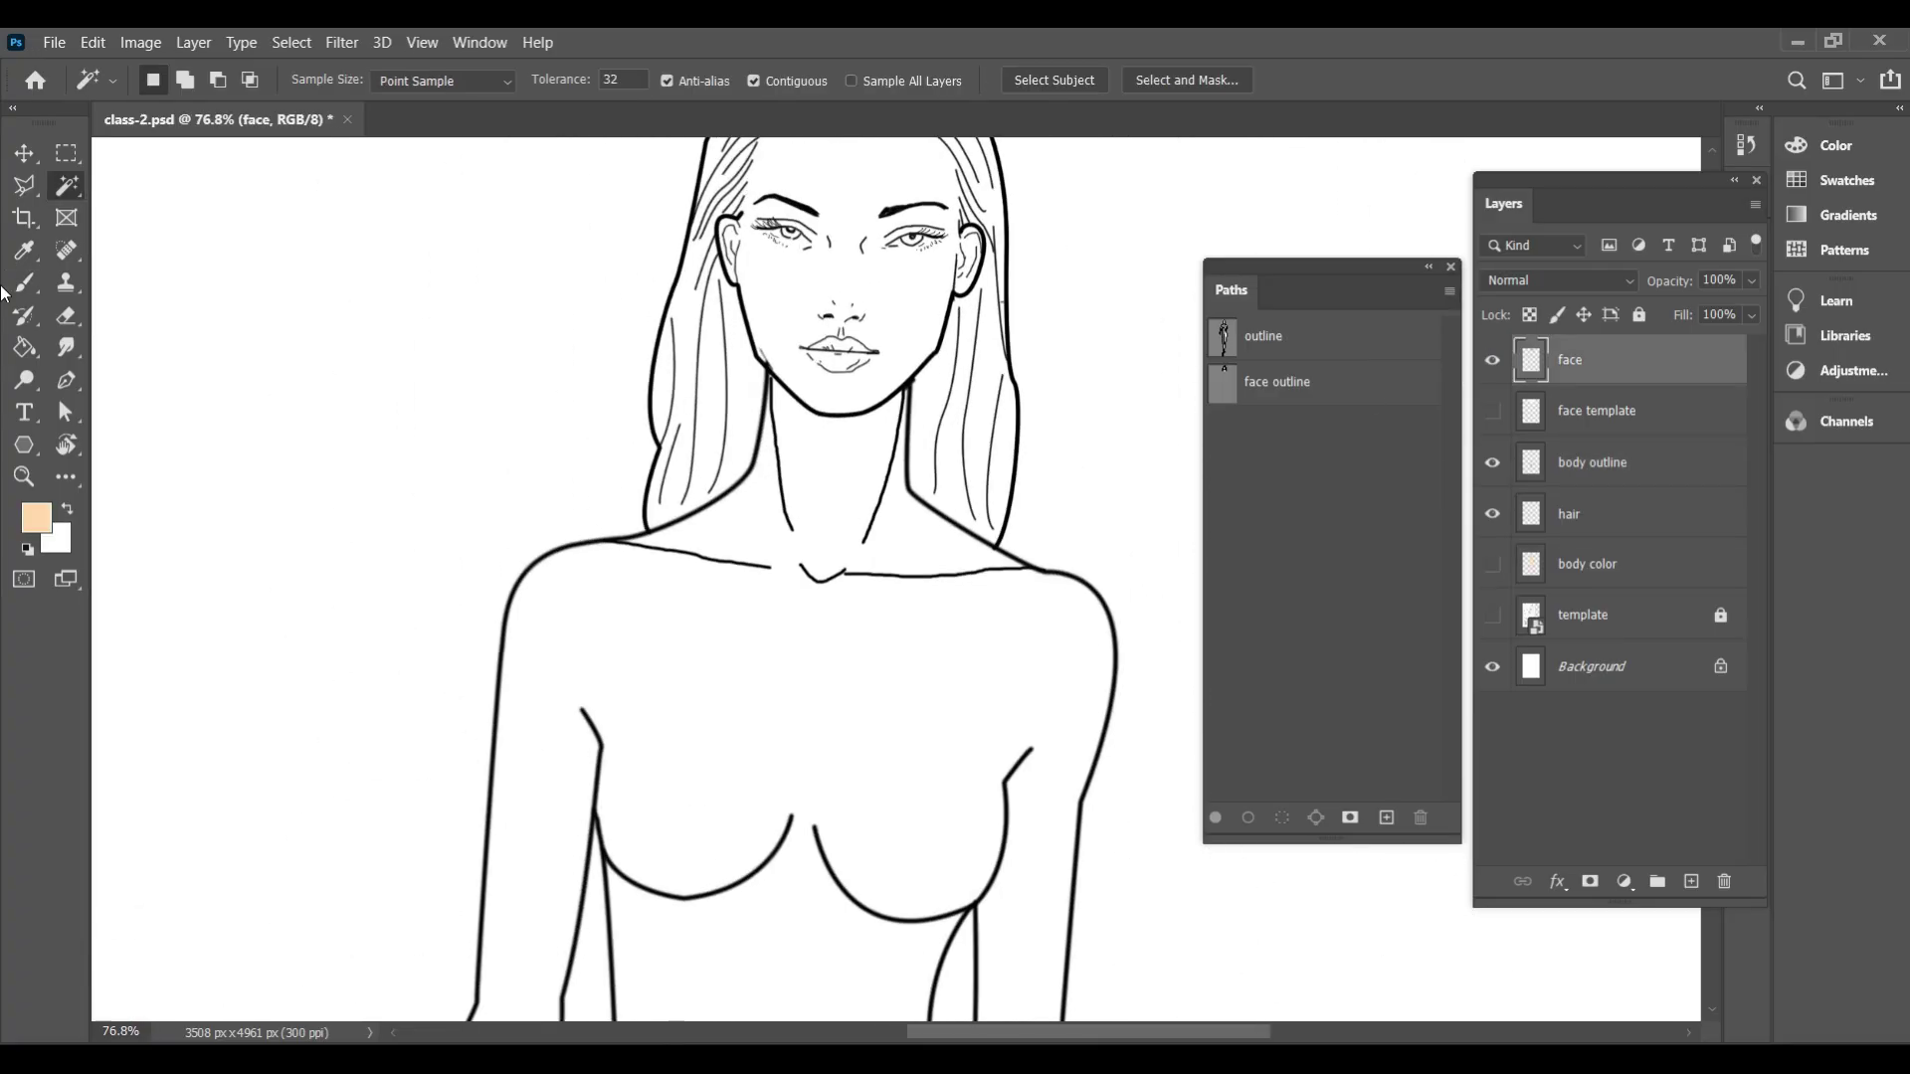
# On the face layer, close the lower hair edges along both shoulders and neck sides with a black 3 px brush line
pyautogui.click(25, 284)
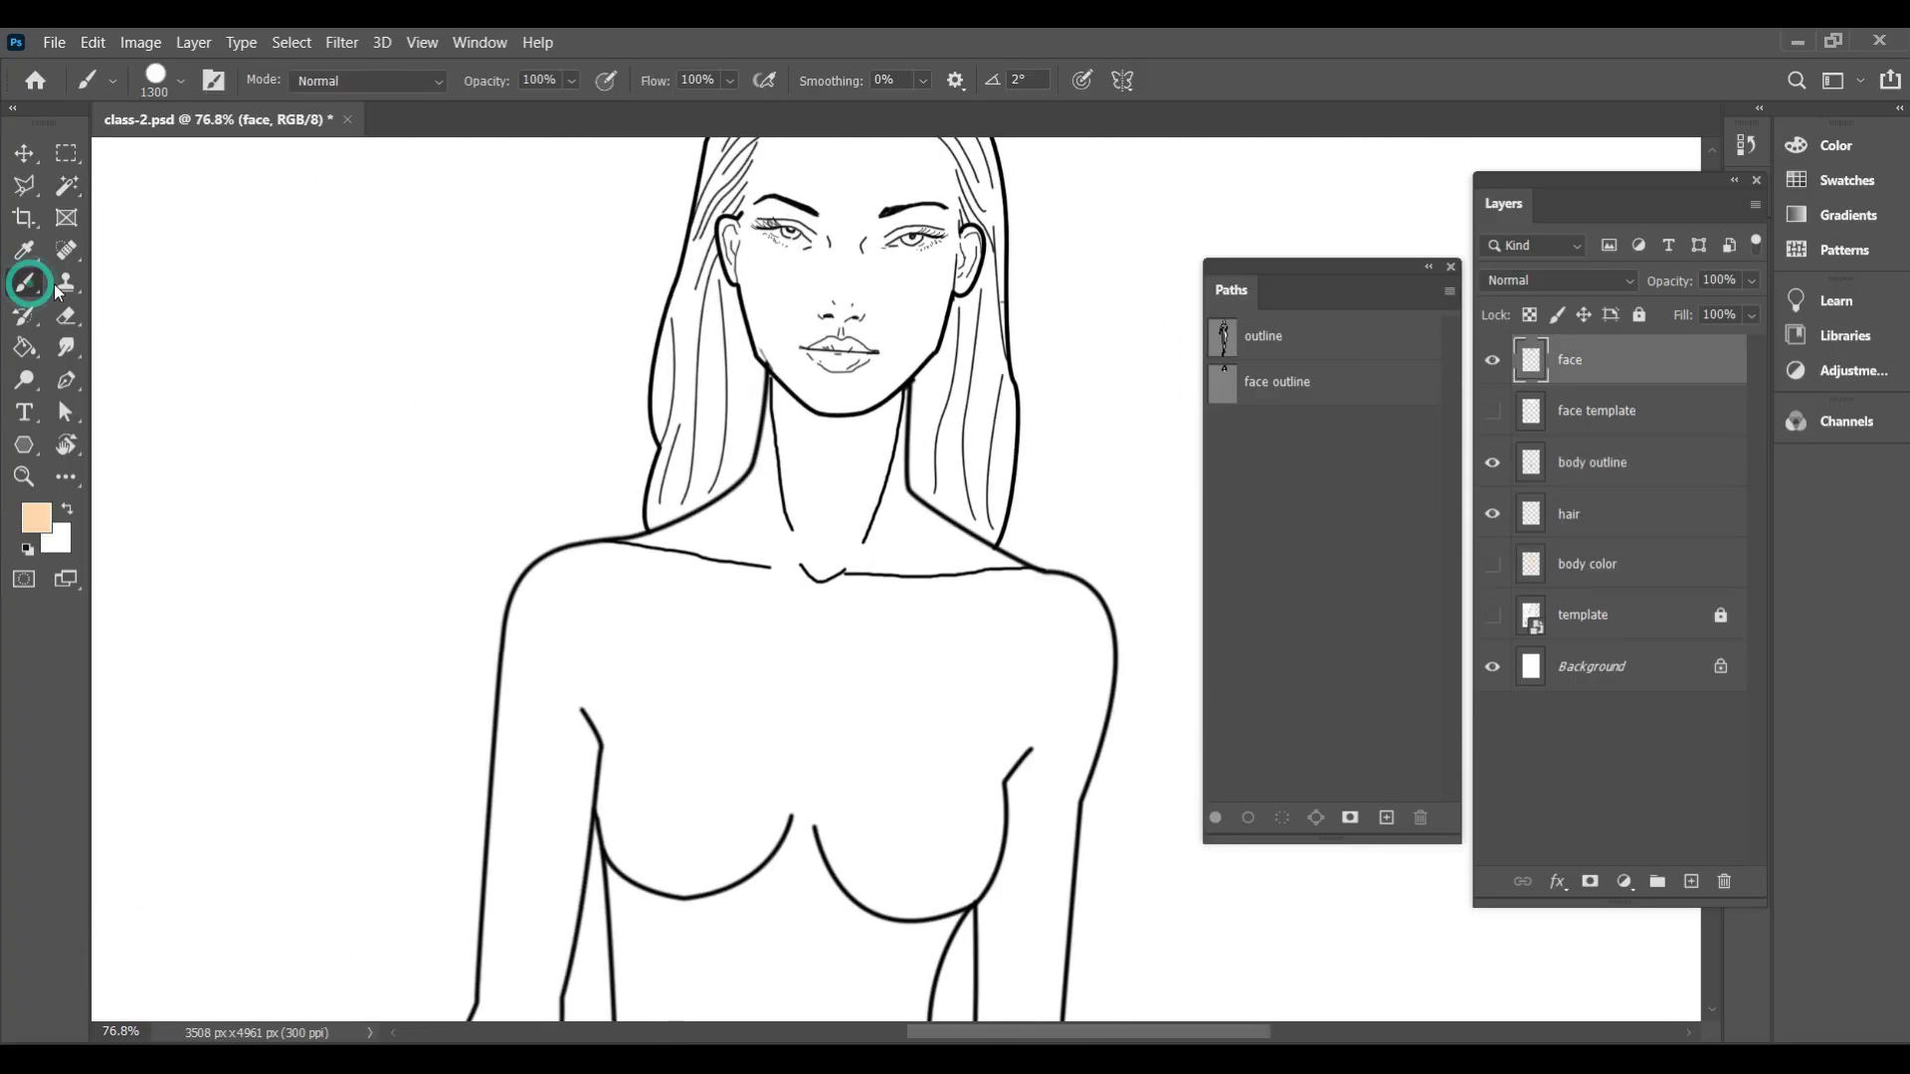
pyautogui.scroll(5, 684, 513)
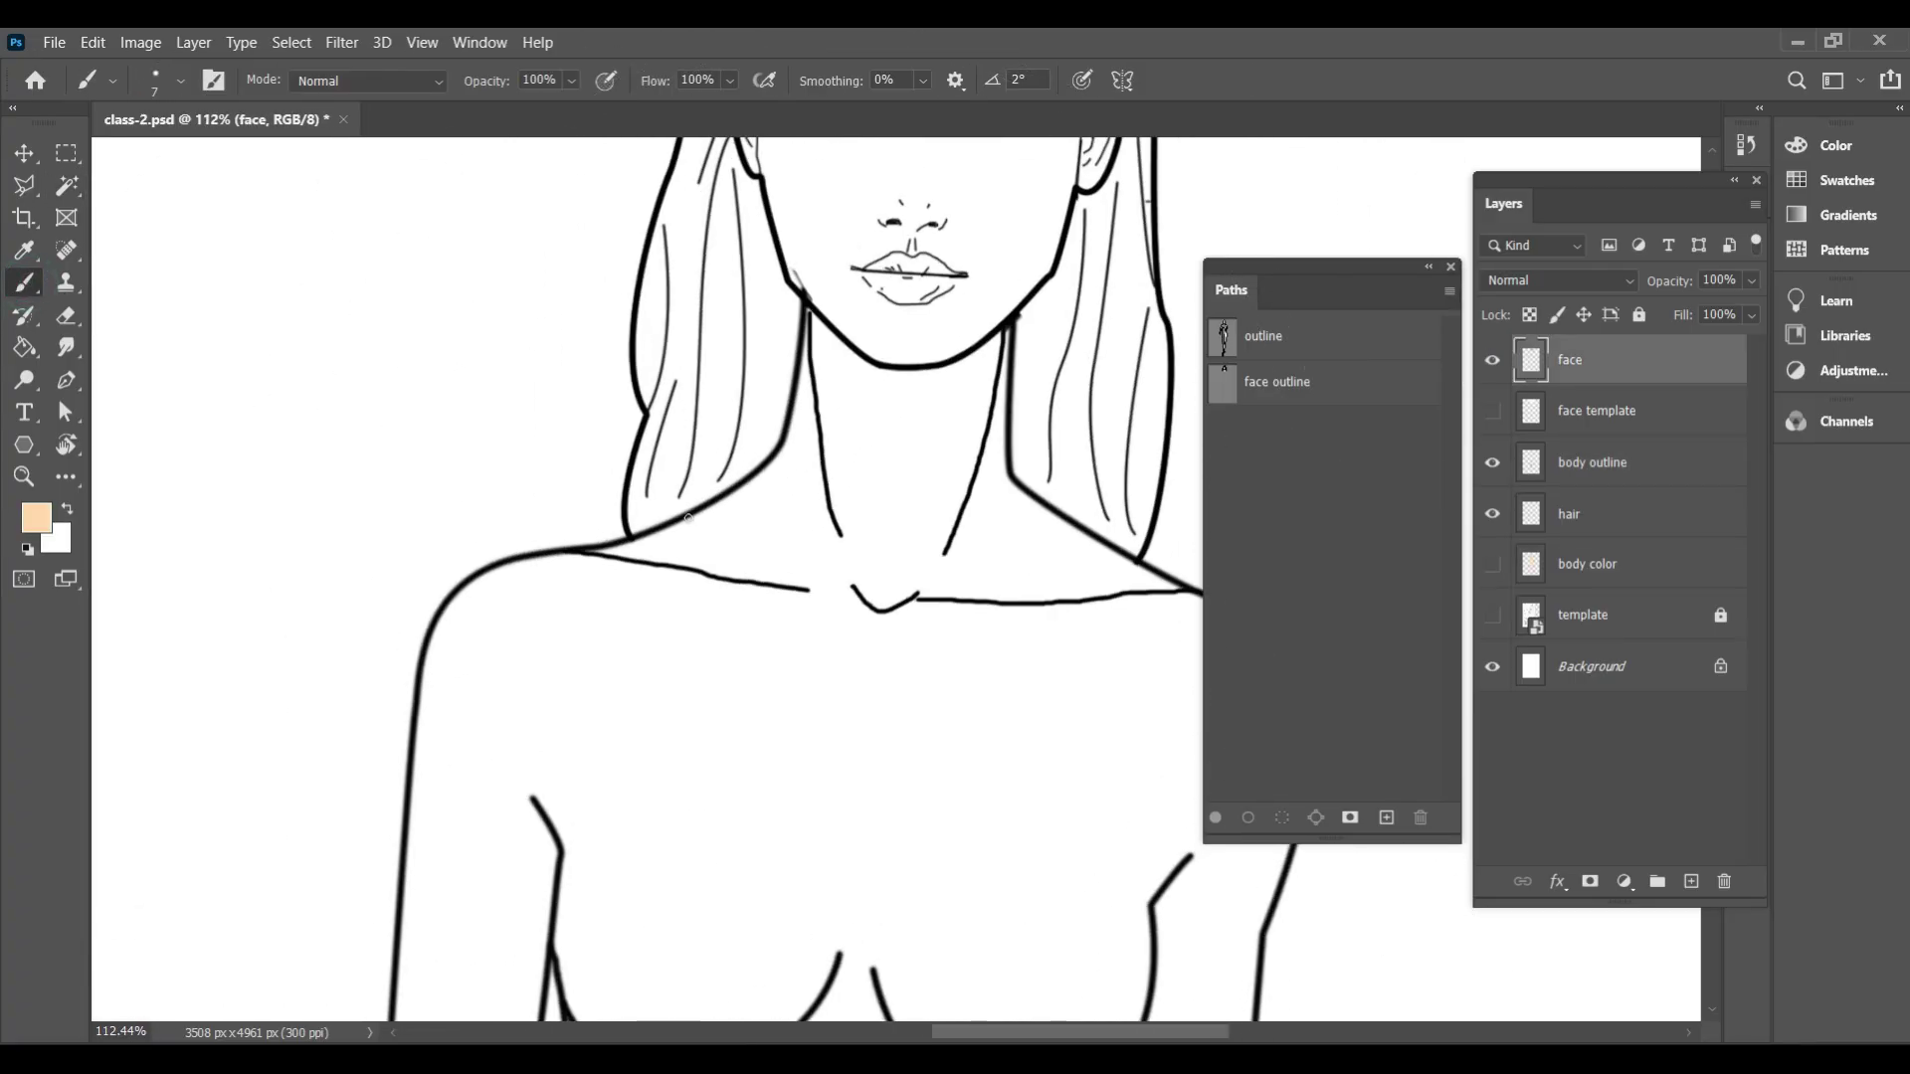
pyautogui.scroll(1, 636, 522)
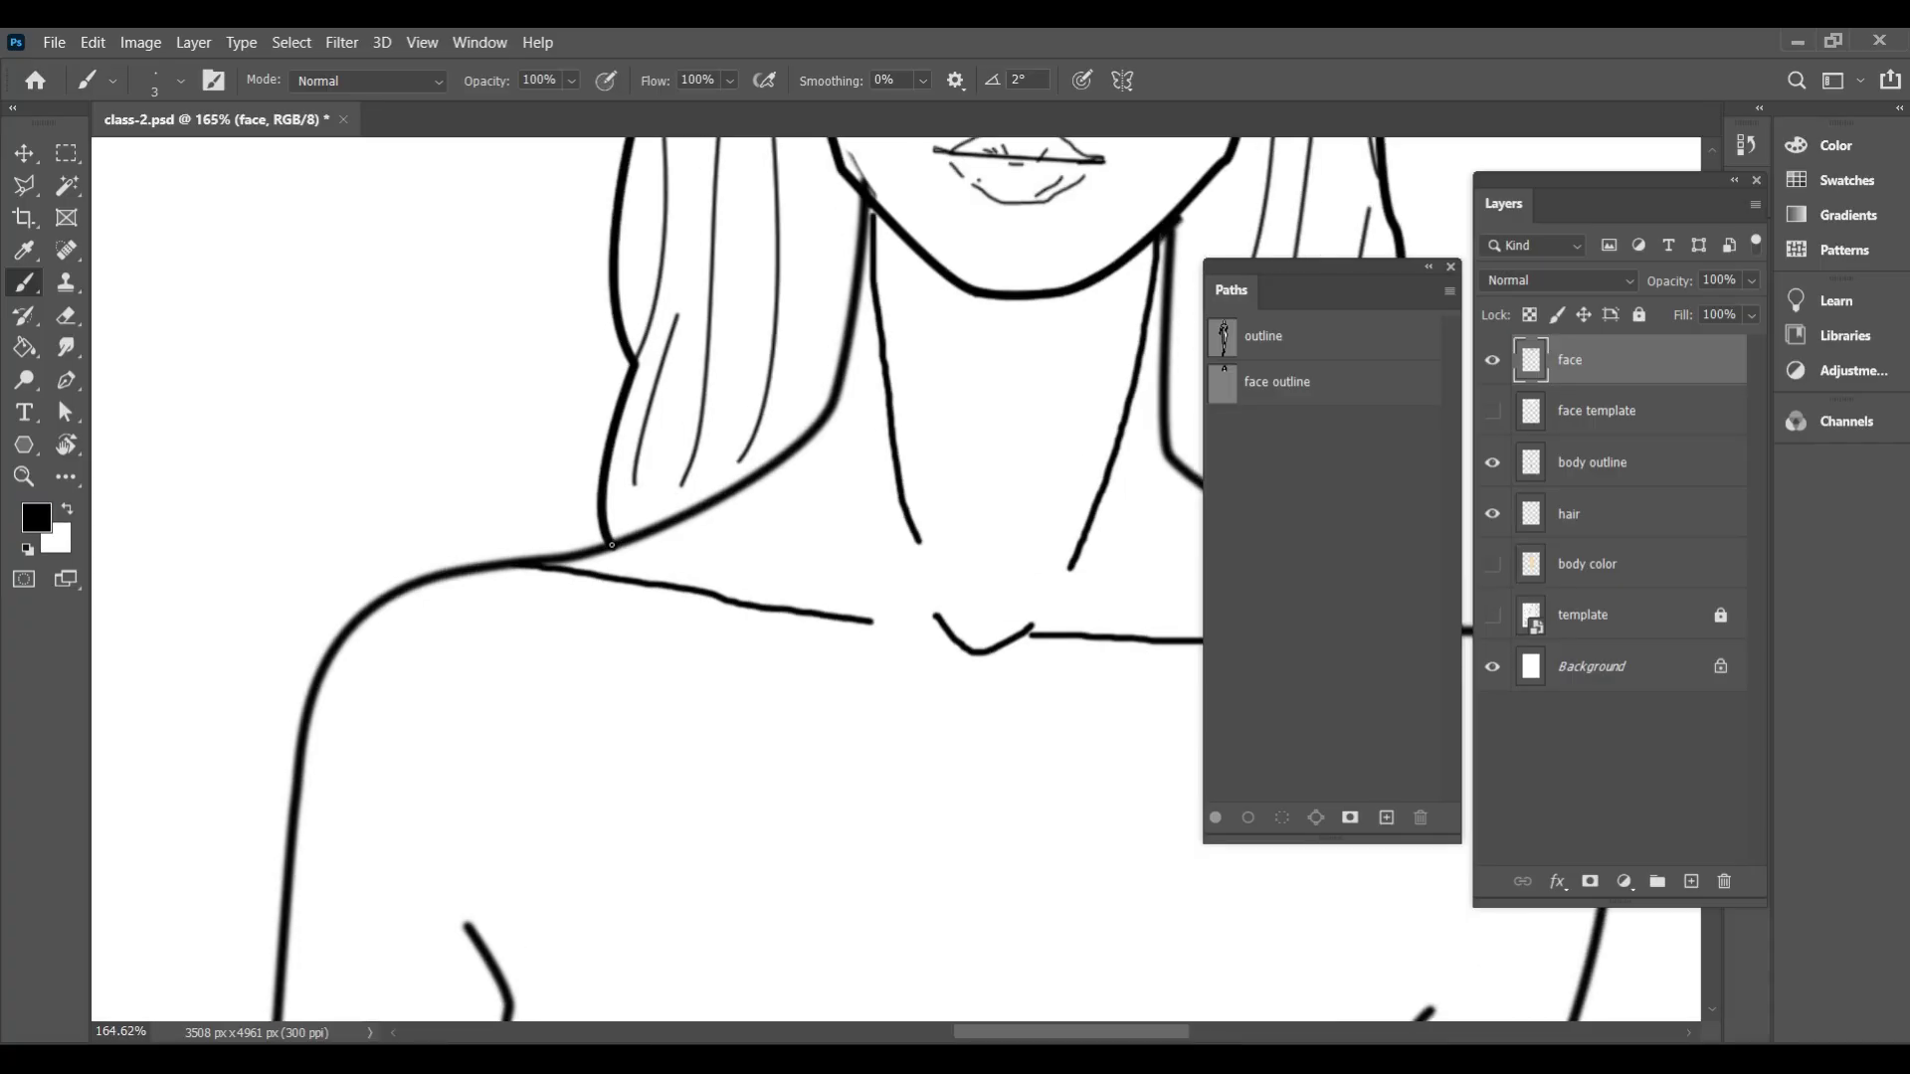
pyautogui.click(676, 517)
pyautogui.keyDown('shift'); pyautogui.click(778, 461); pyautogui.keyUp('shift')
pyautogui.moveTo(855, 291); pyautogui.dragTo(864, 231)
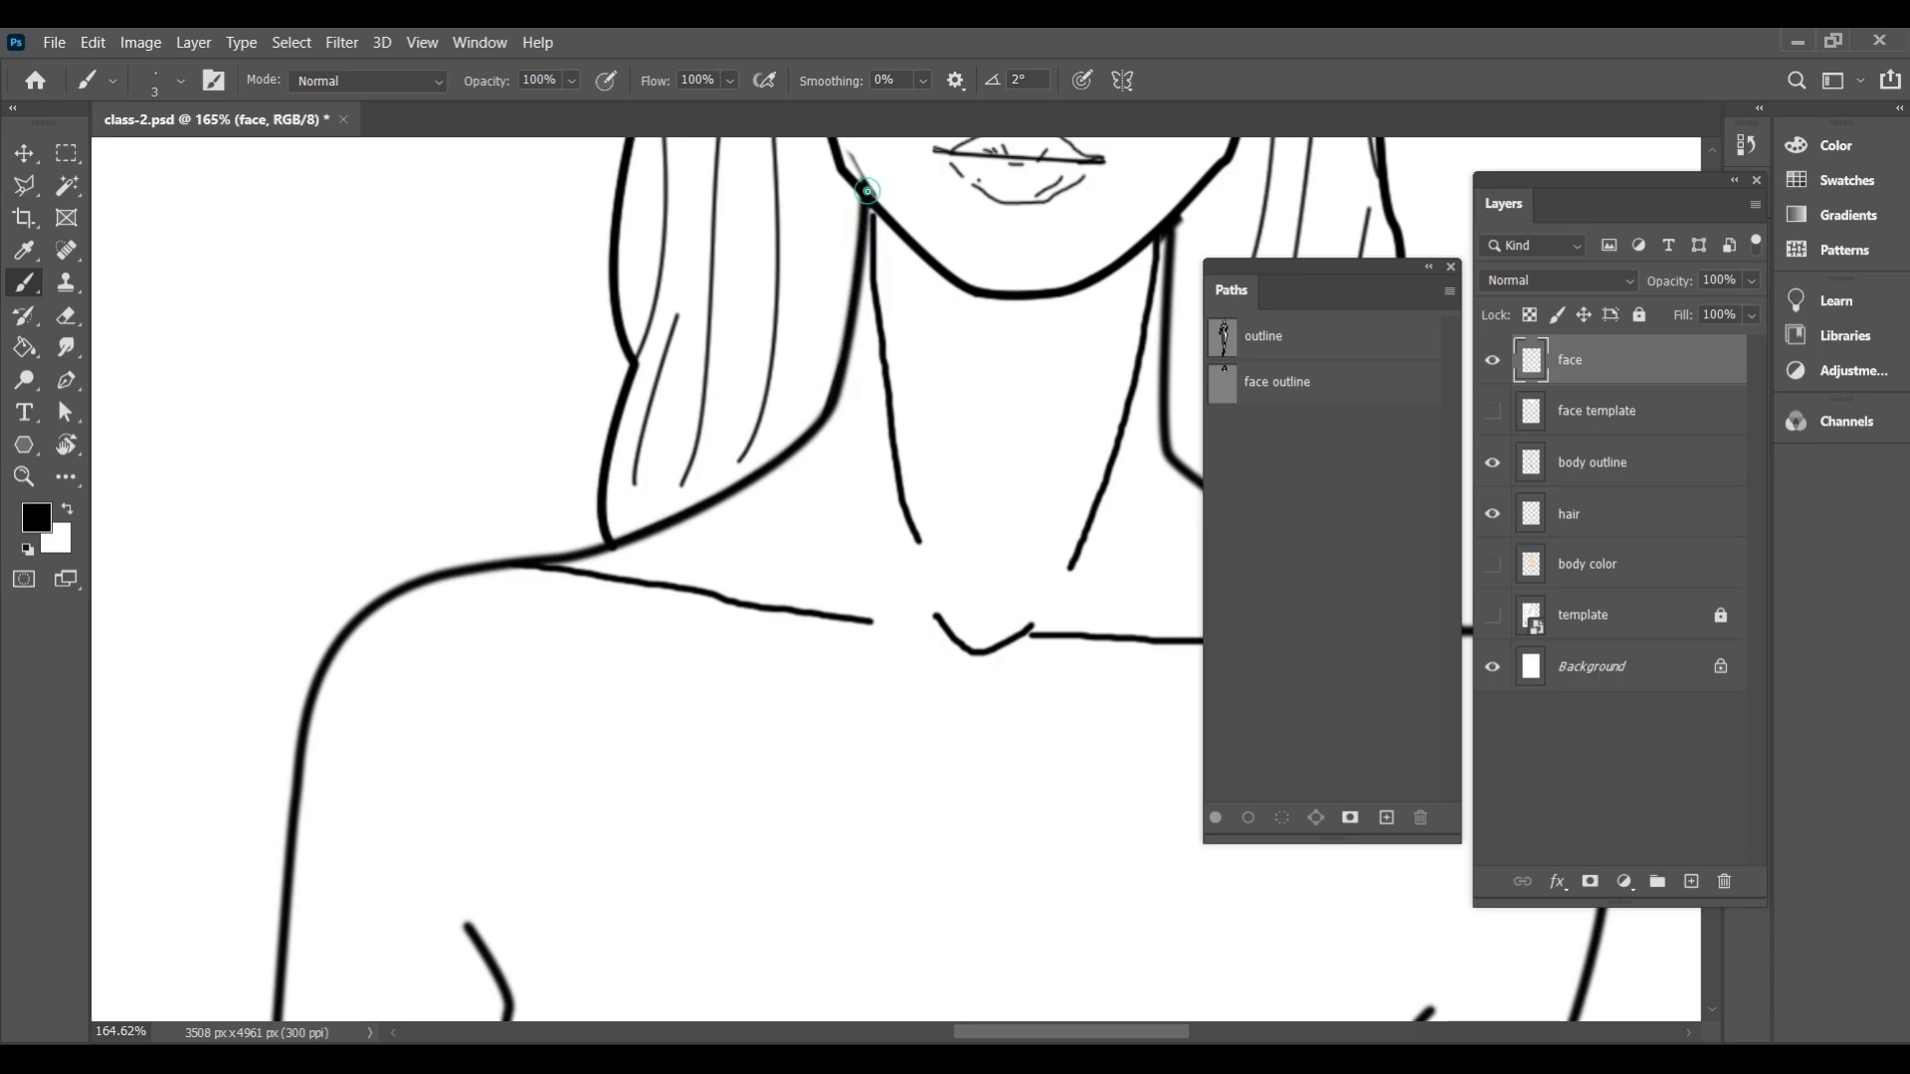
pyautogui.hscroll(5, 937, 210)
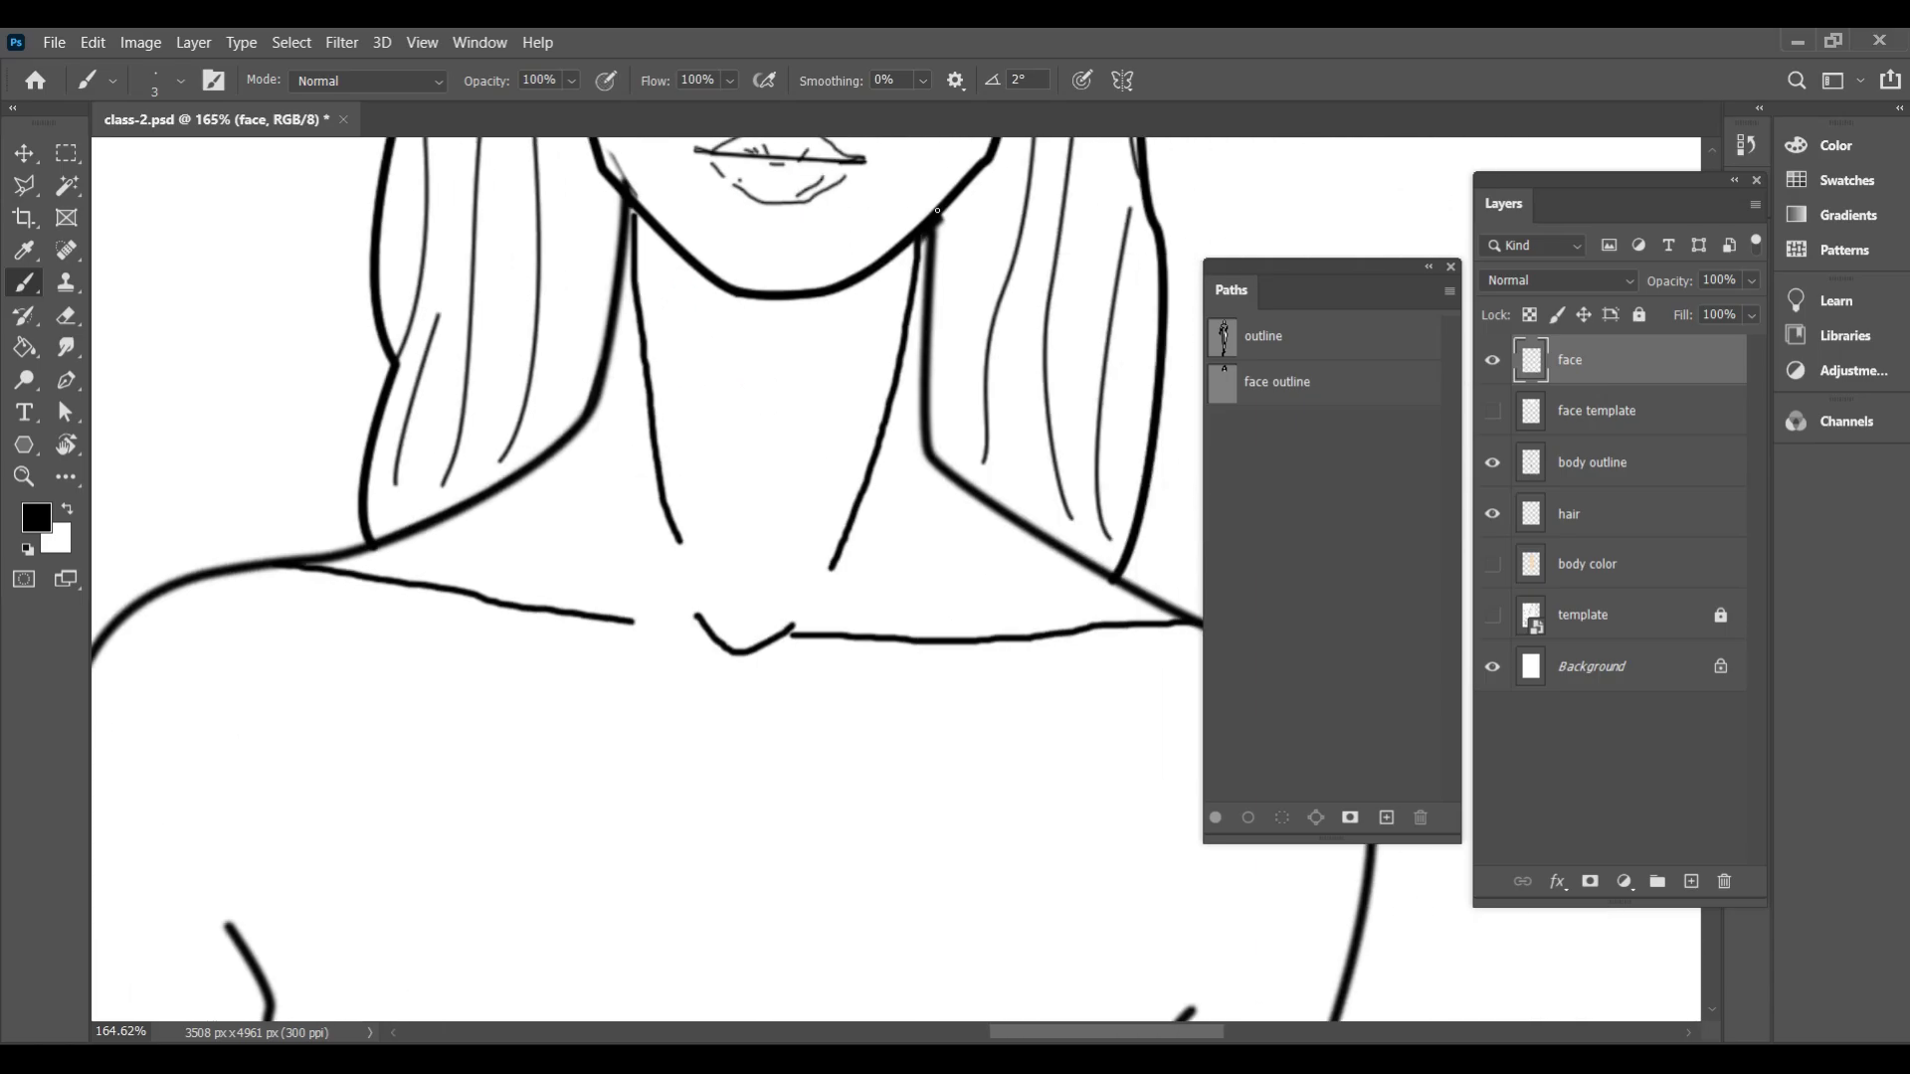
pyautogui.keyDown('shift'); pyautogui.click(927, 317); pyautogui.keyUp('shift')
pyautogui.keyDown('shift'); pyautogui.click(923, 420); pyautogui.keyUp('shift')
# Inspect the closed hair outline with the body outline layer hidden
pyautogui.click(1491, 463)
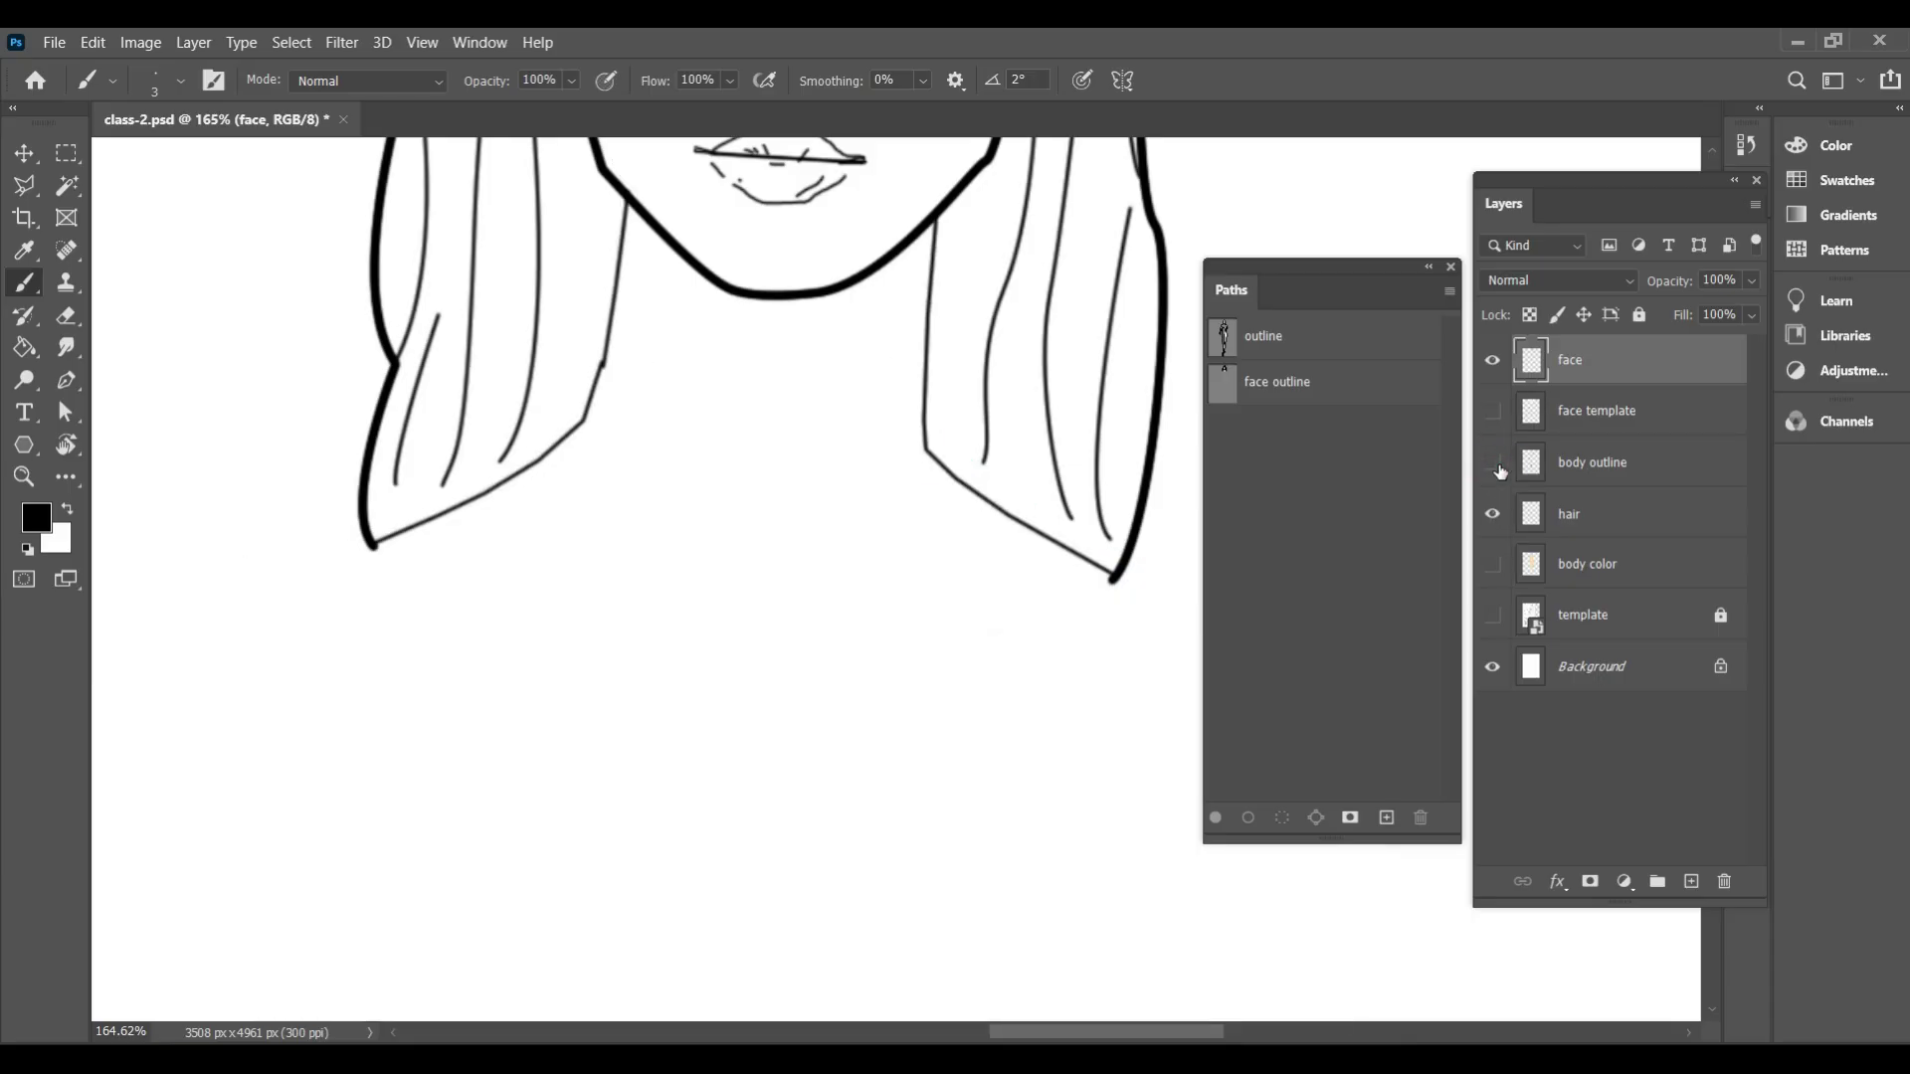
pyautogui.scroll(-3, 923, 434)
pyautogui.scroll(2, 923, 434)
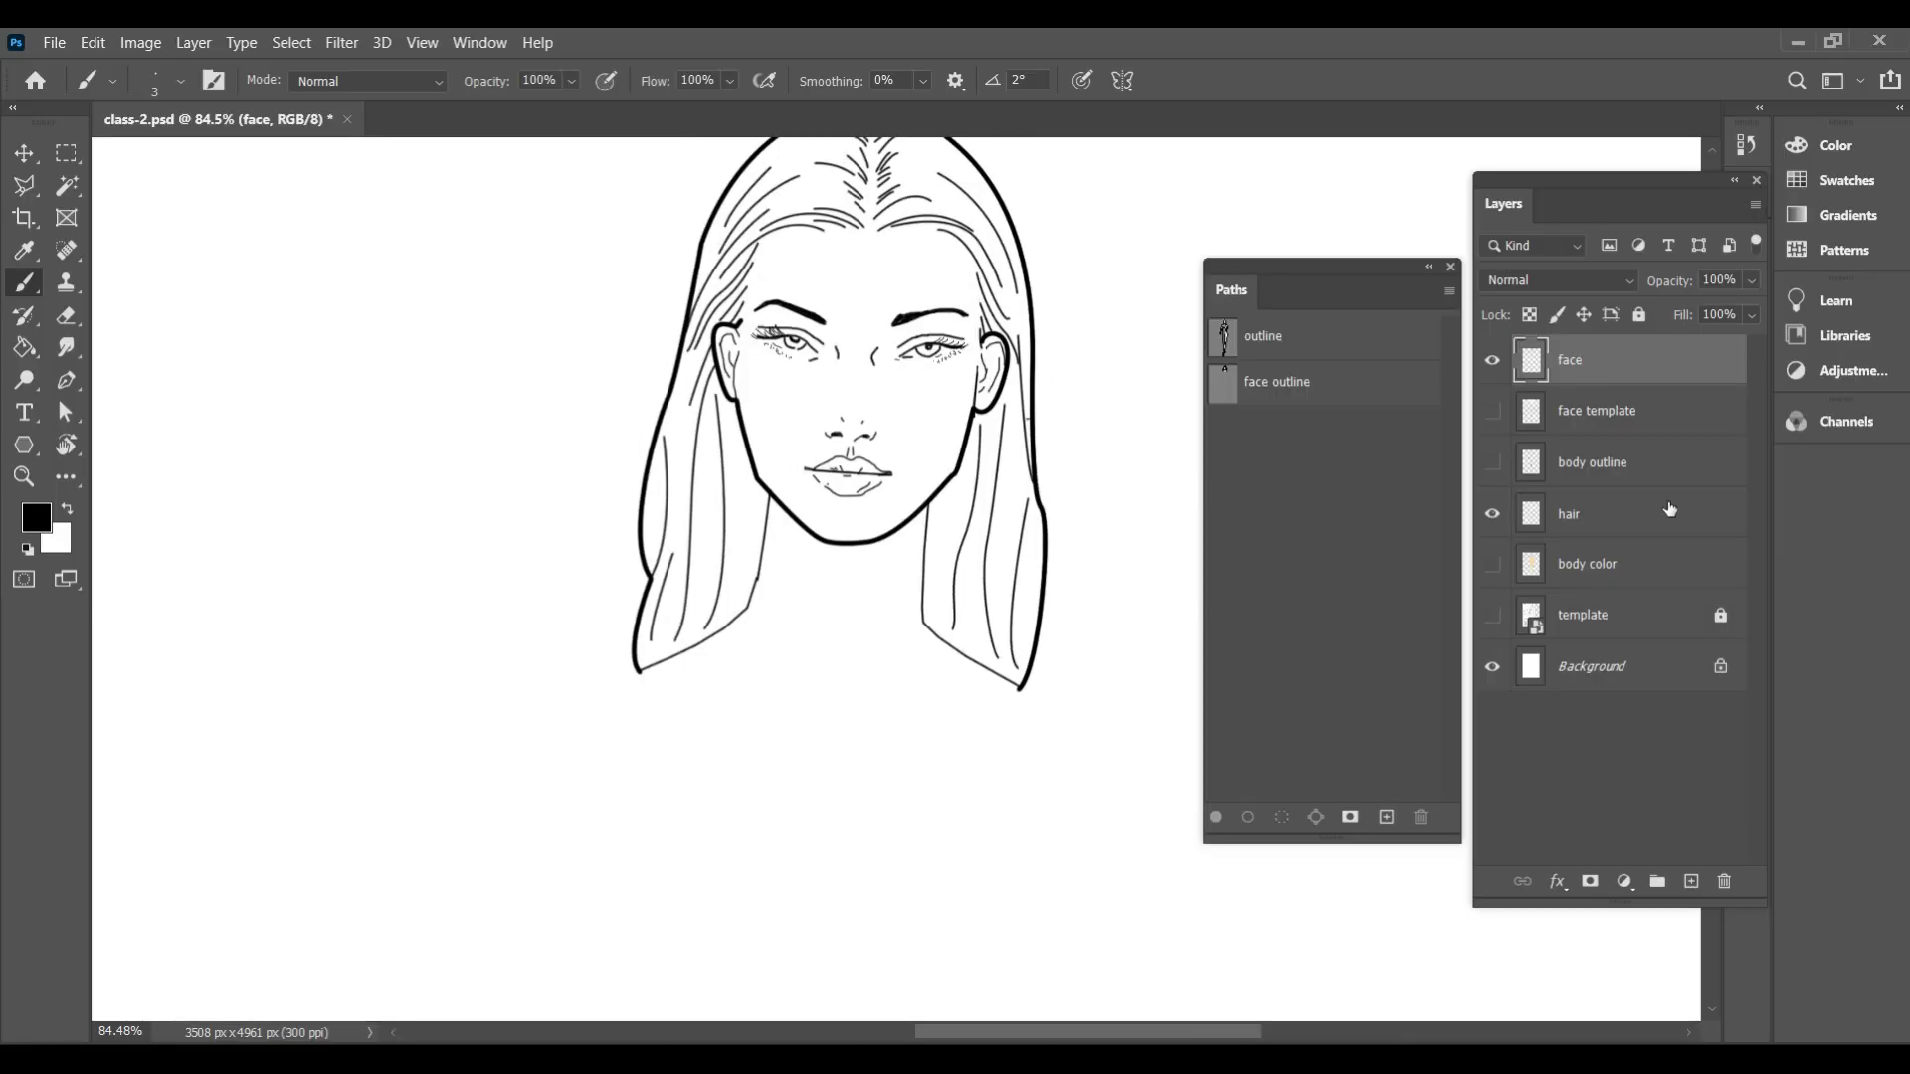
# With the Magic Wand on the body outline layer, select the area around the figure and add the gap between arm and waist
pyautogui.press('w')
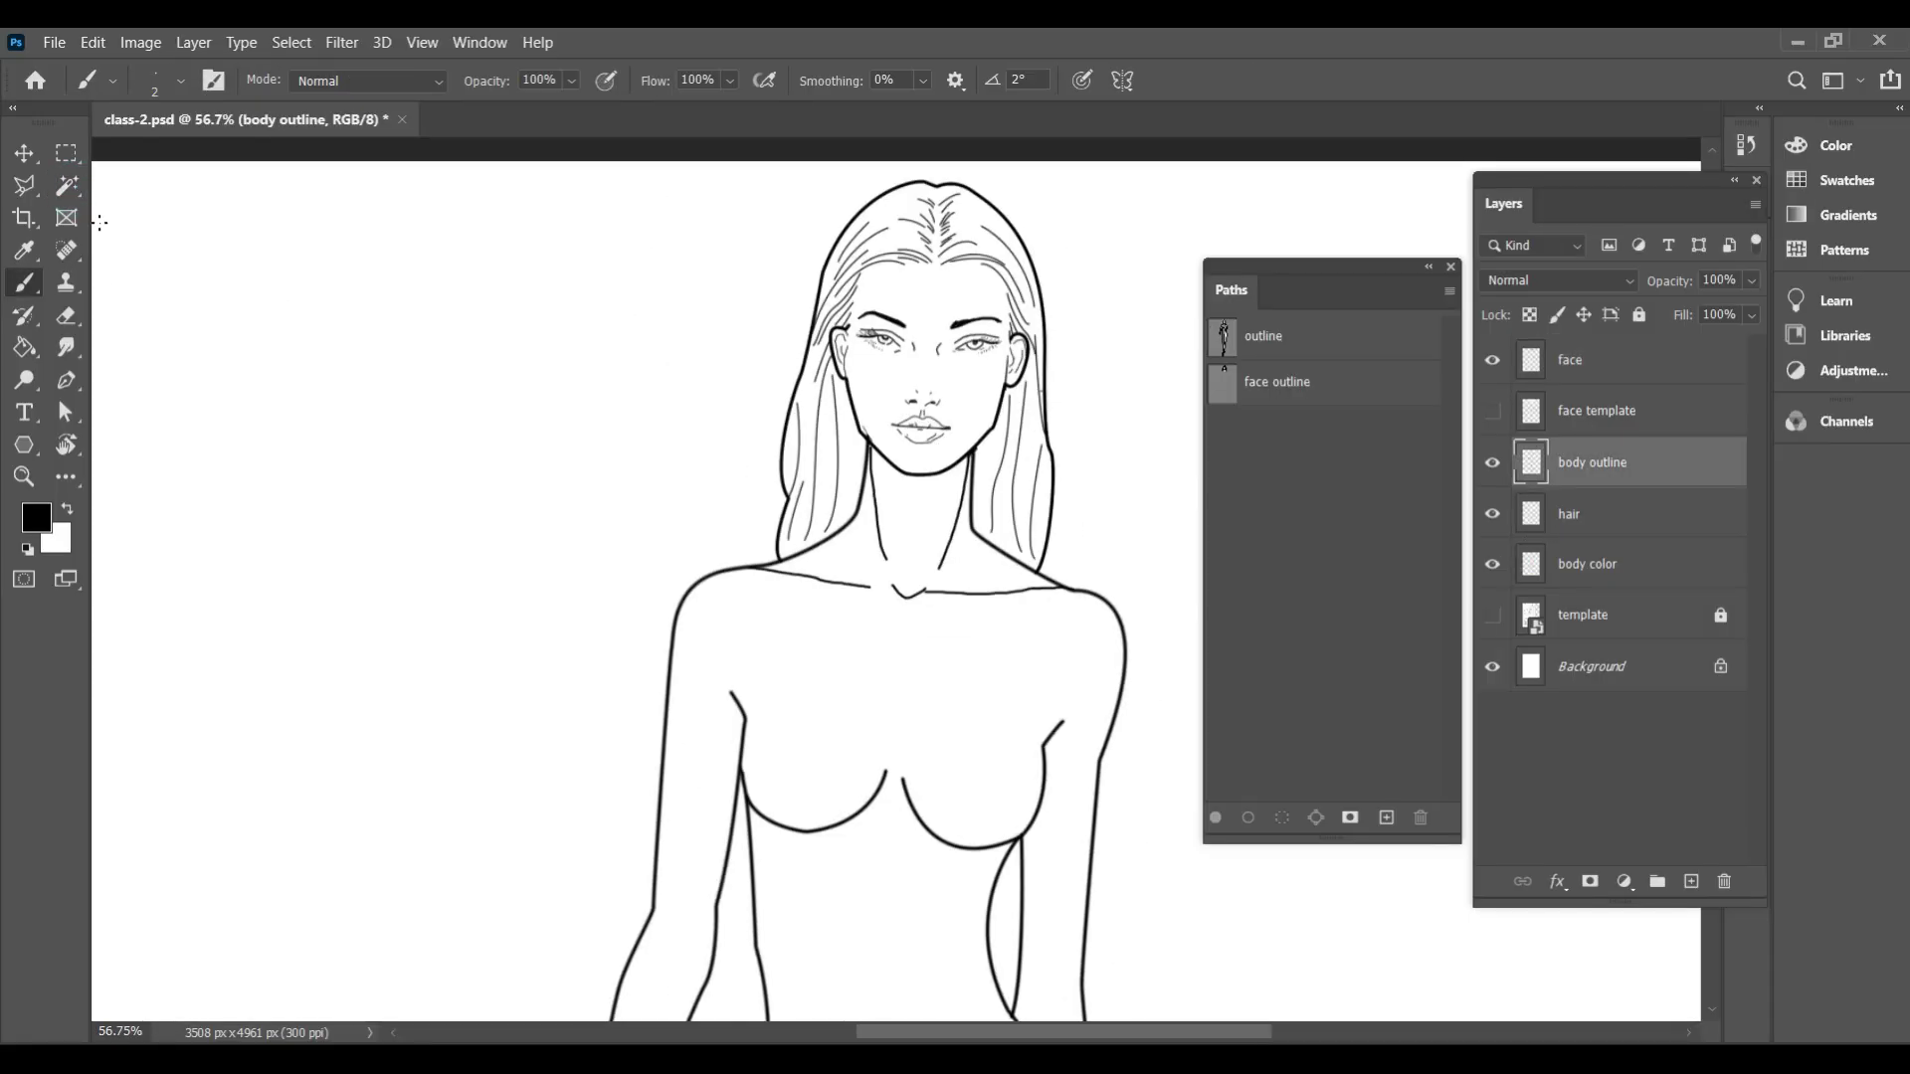
pyautogui.click(67, 185)
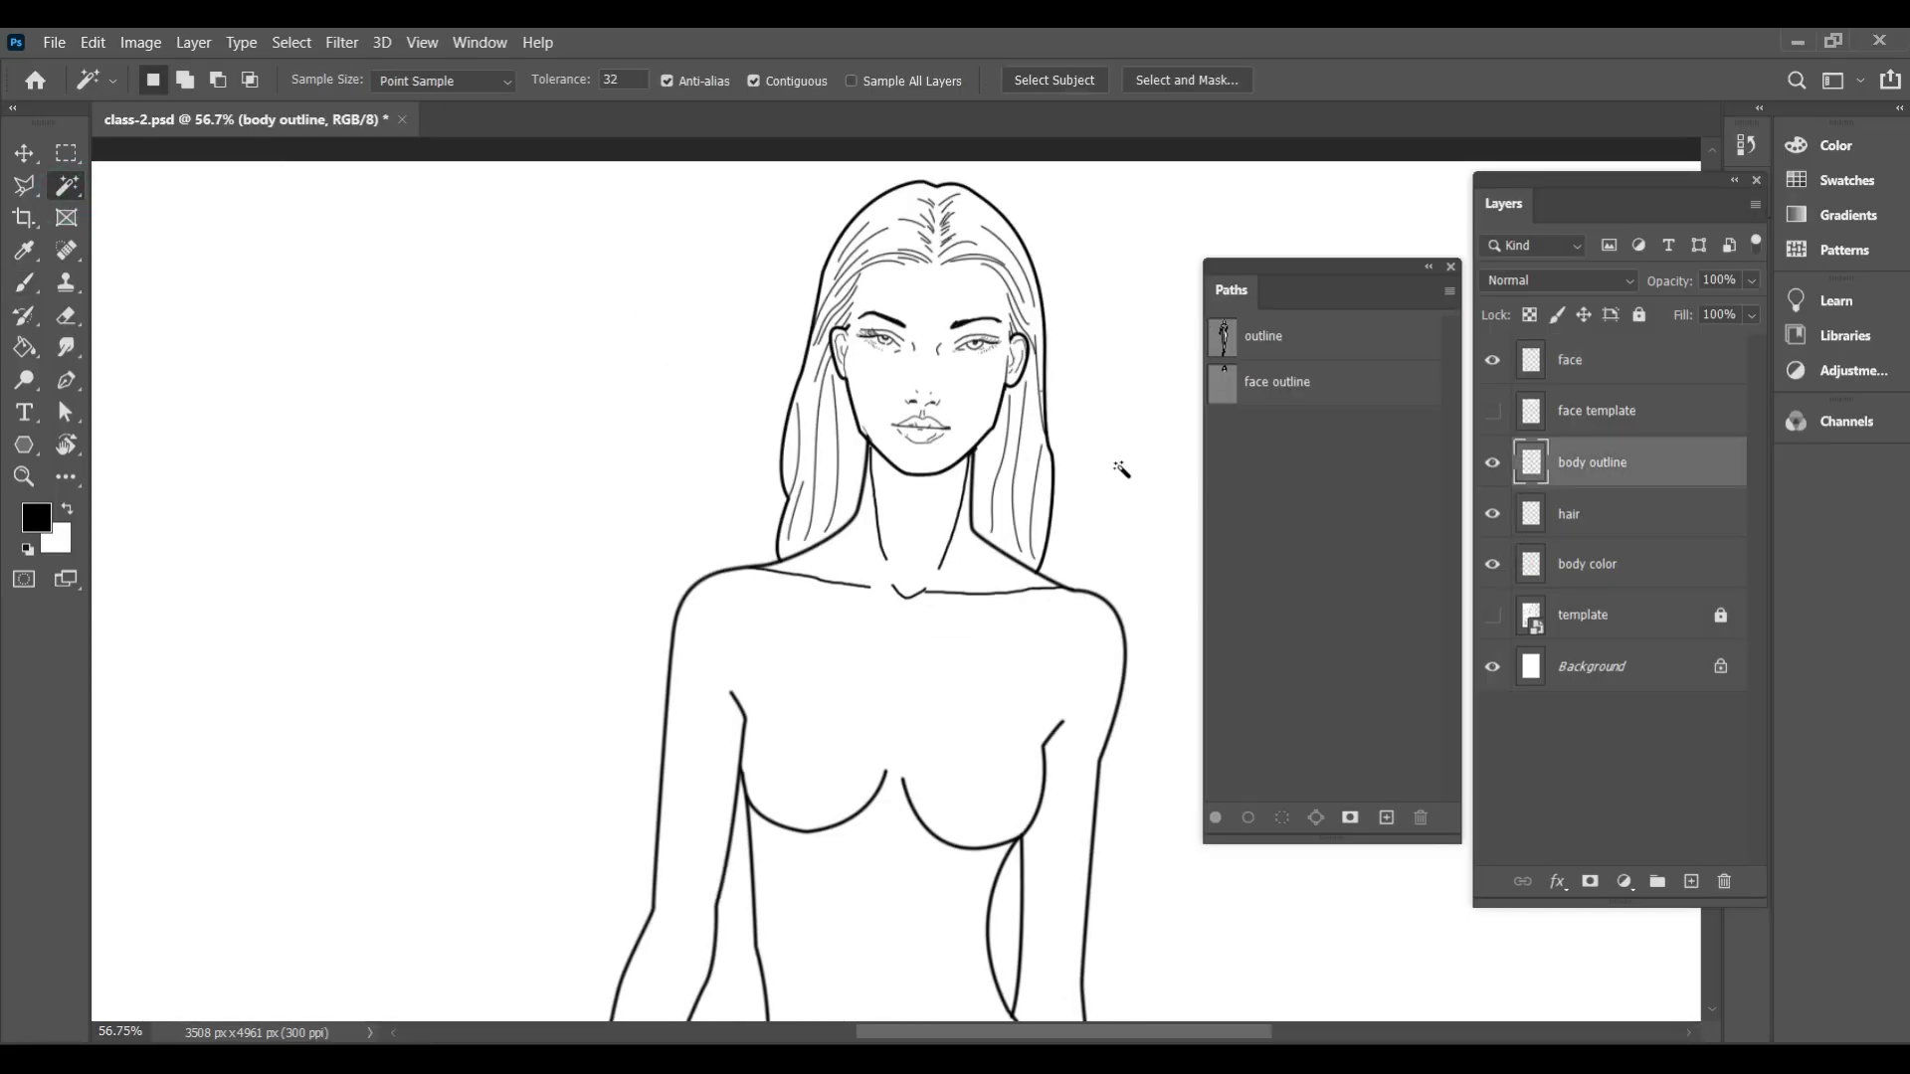
pyautogui.click(1121, 469)
pyautogui.scroll(-3, 966, 575)
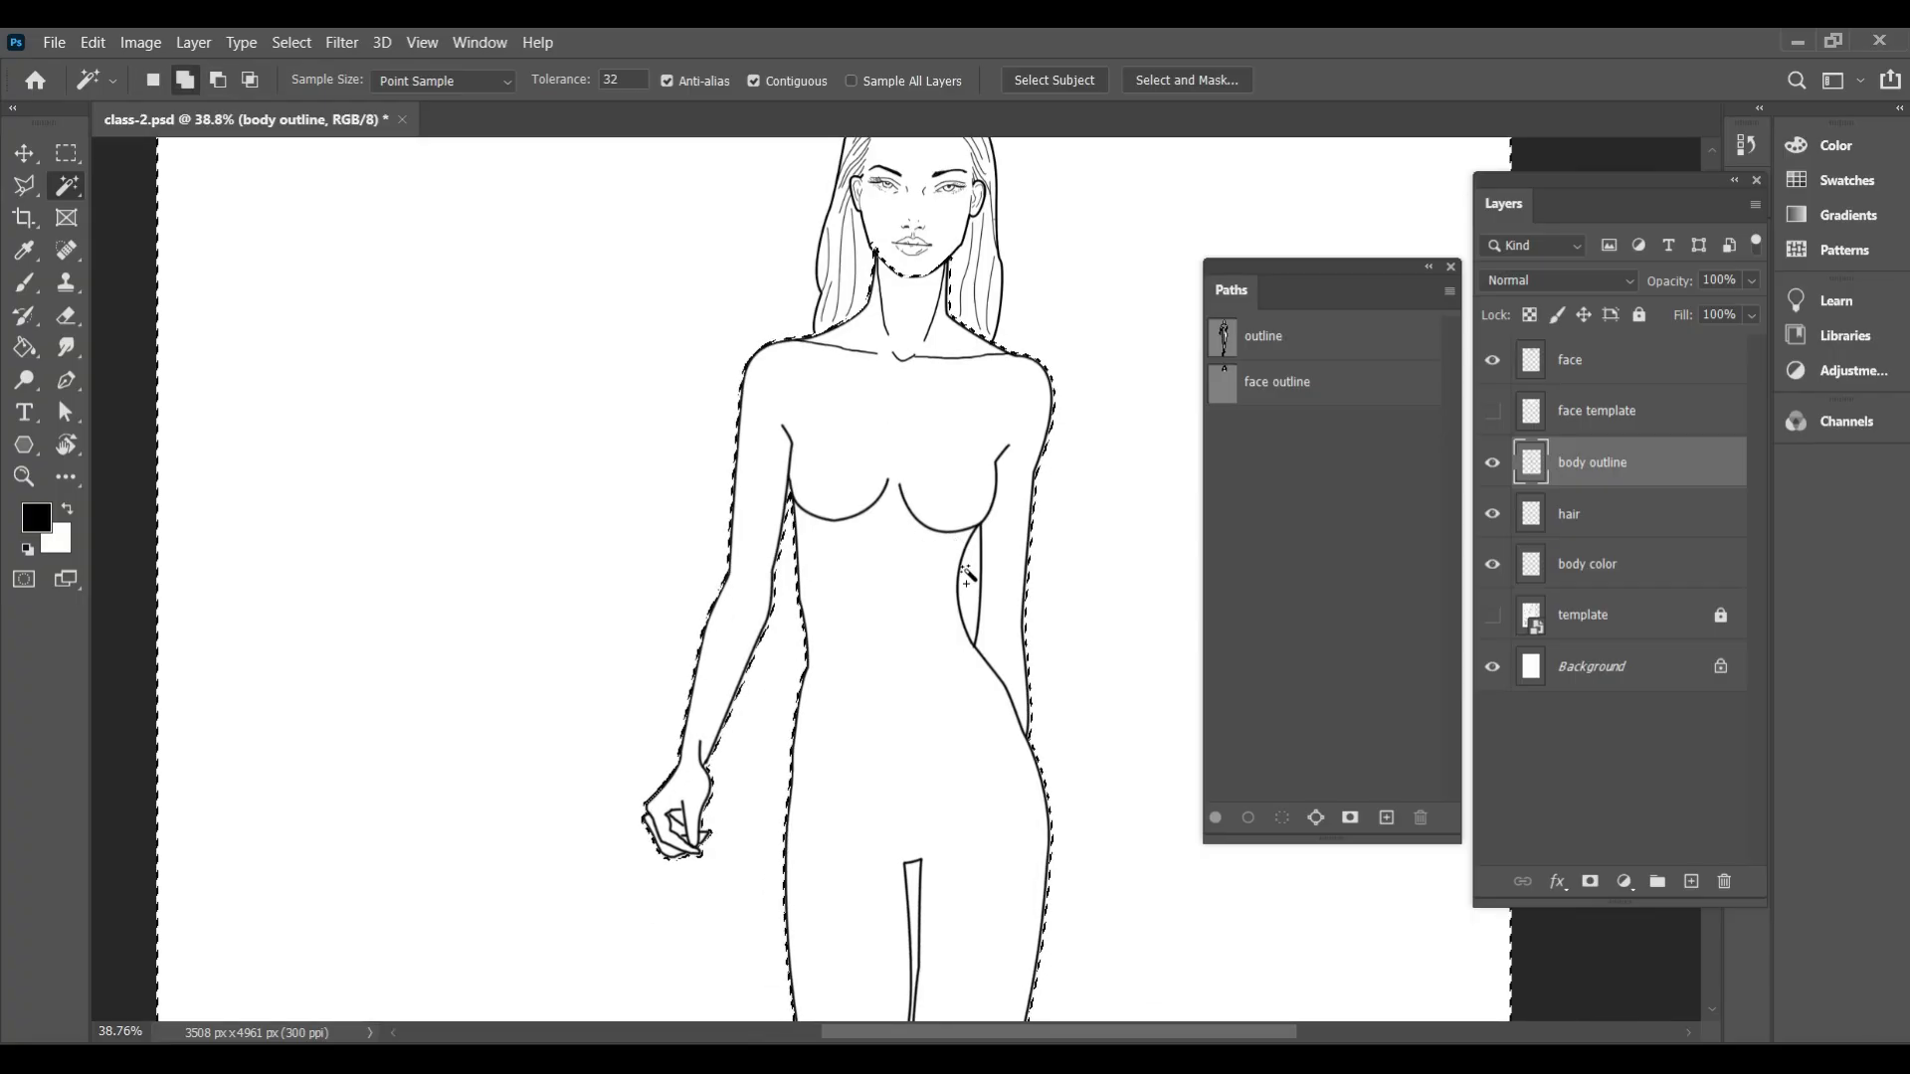
pyautogui.keyDown('shift'); pyautogui.click(966, 583); pyautogui.keyUp('shift')
pyautogui.scroll(-5, 980, 592)
pyautogui.scroll(5, 921, 392)
# Add the narrow gap between the legs to the selection, undoing a misplaced pick
pyautogui.click(911, 336)
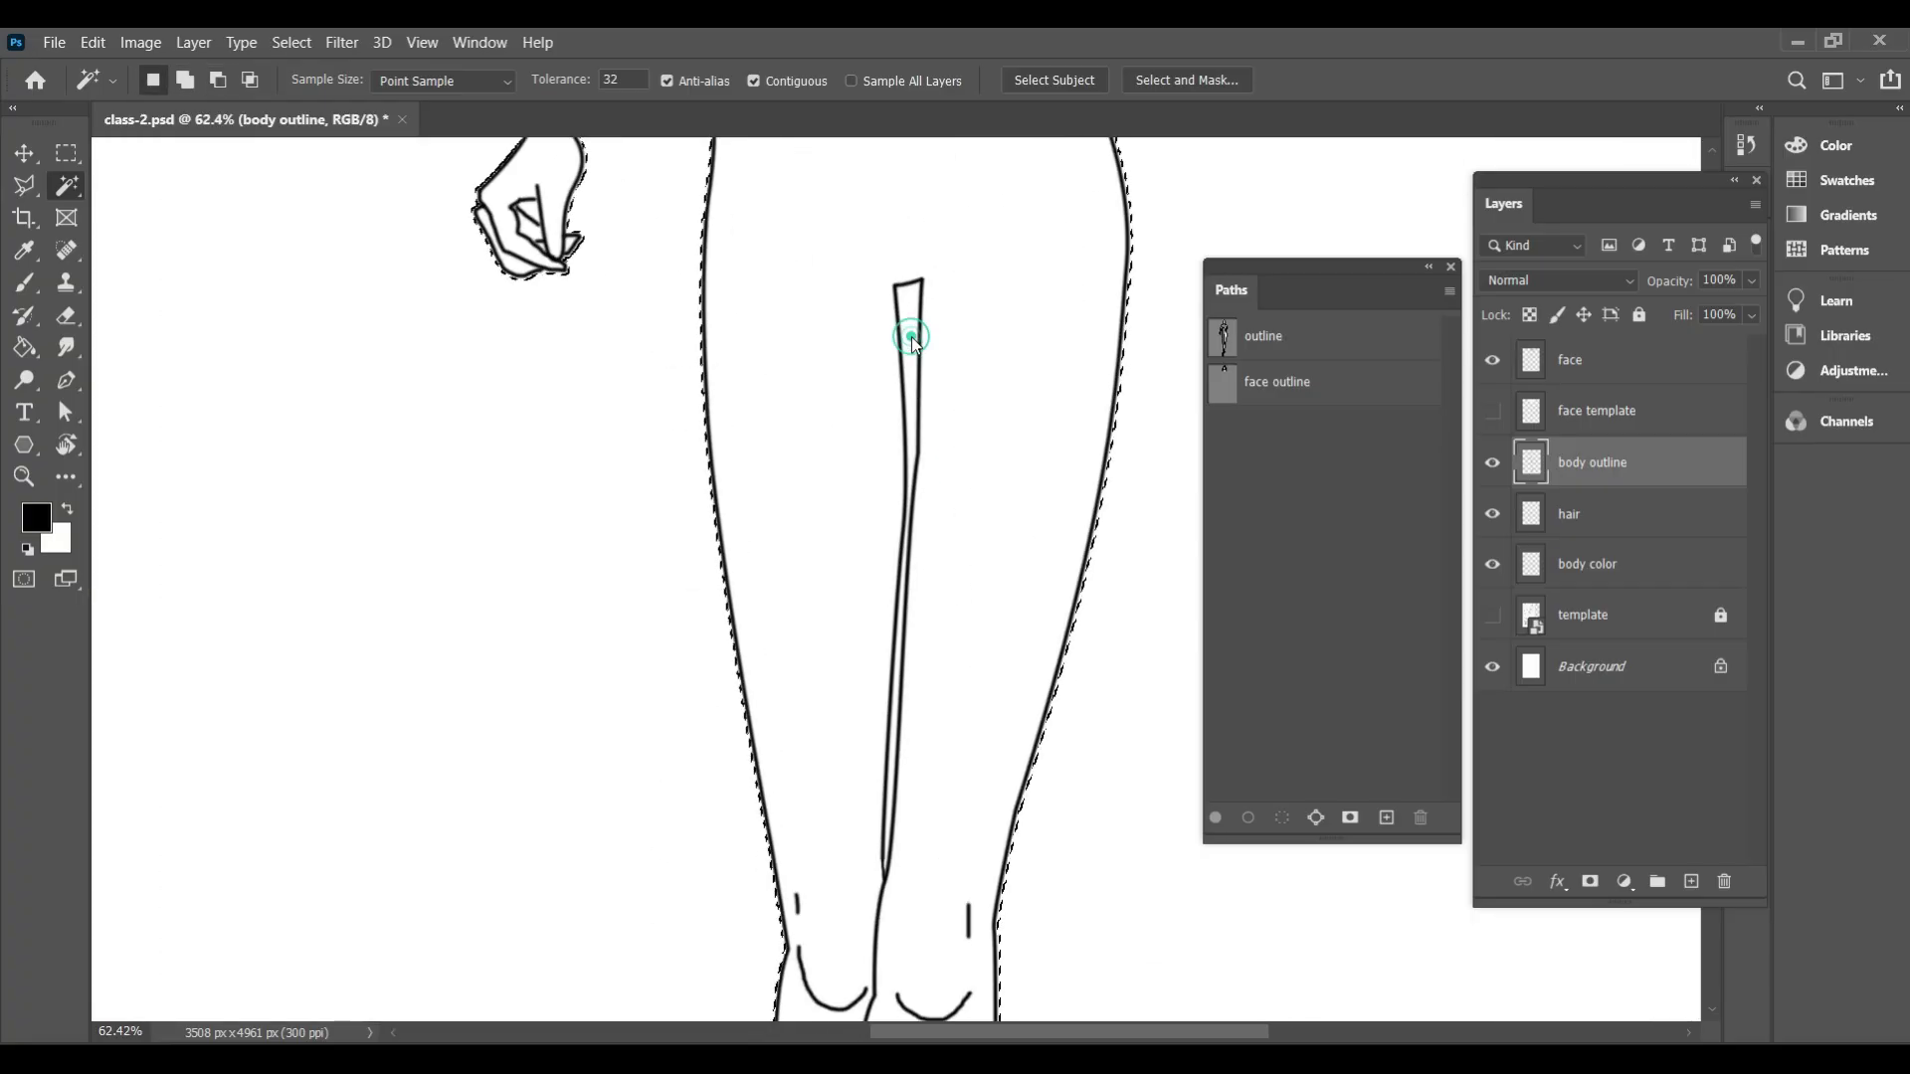
pyautogui.scroll(-2, 940, 487)
pyautogui.keyDown('shift'); pyautogui.click(901, 540); pyautogui.keyUp('shift')
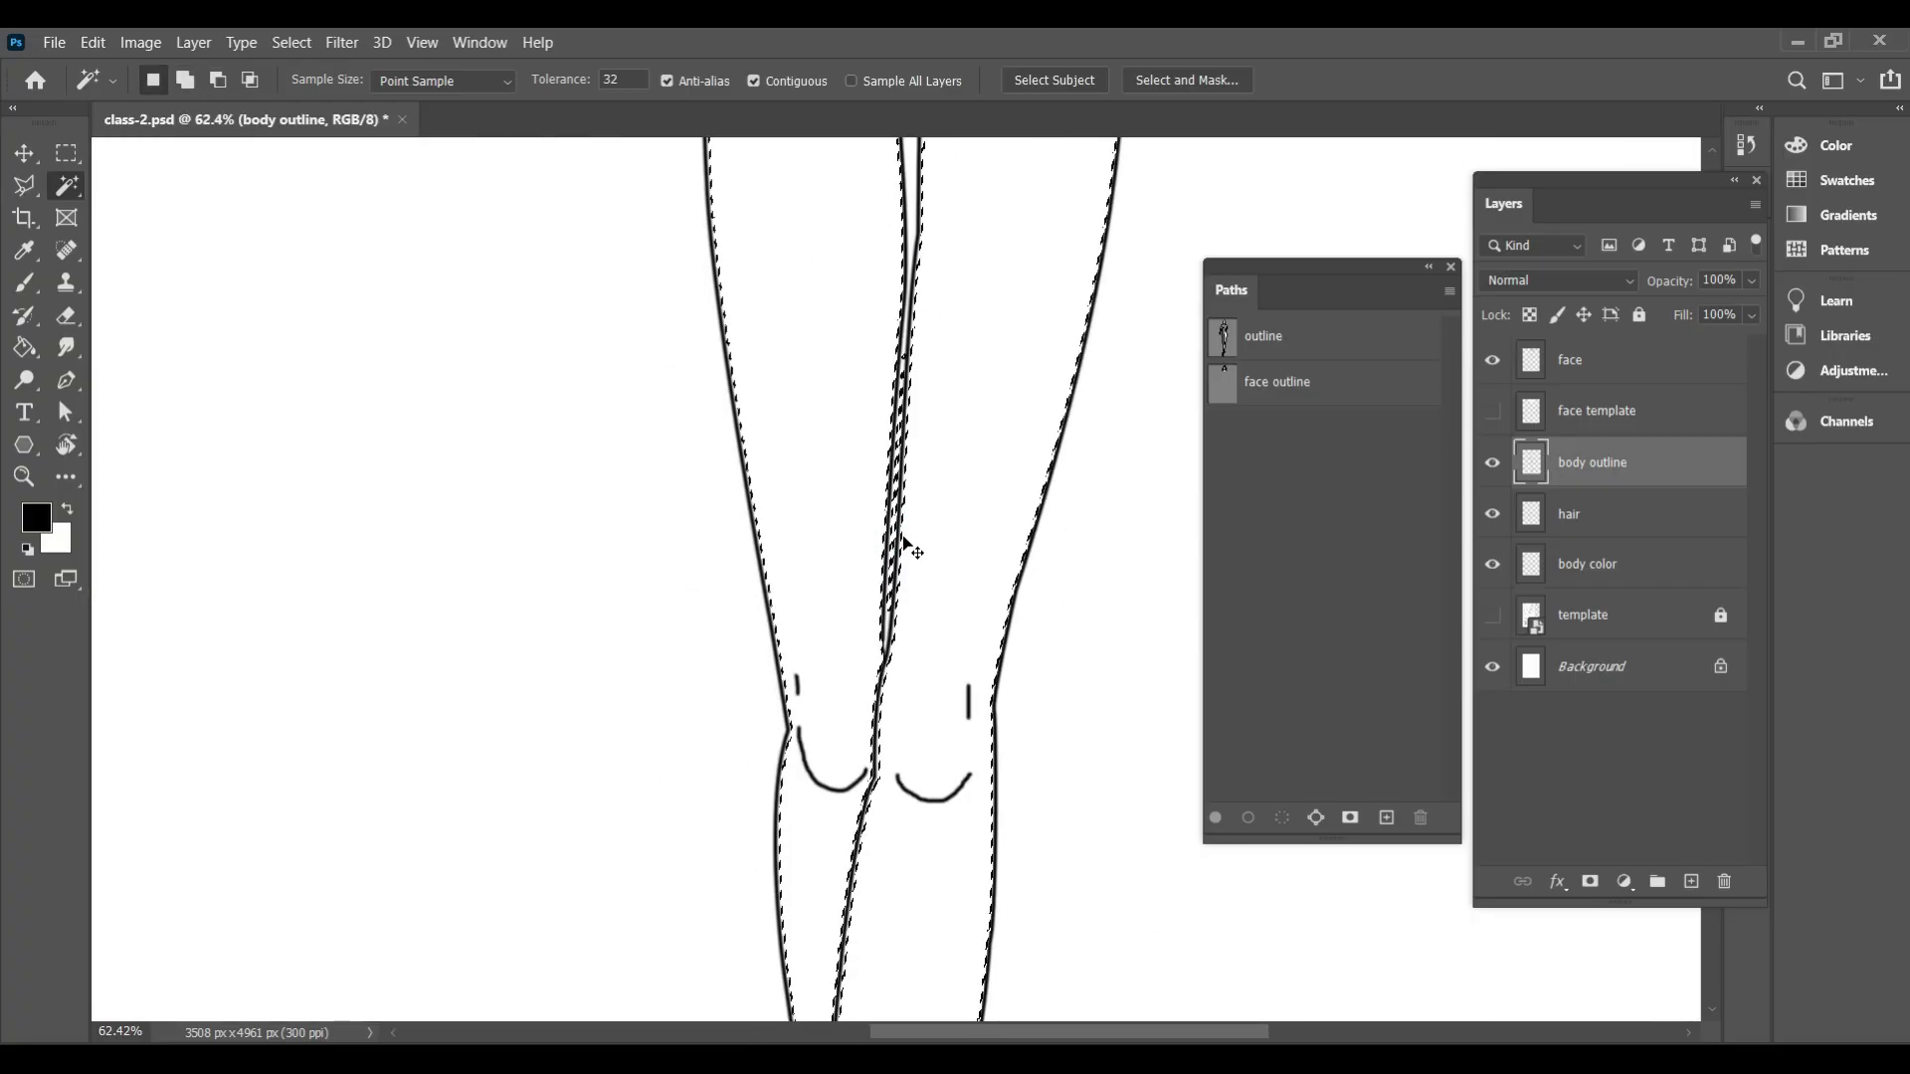
pyautogui.hotkey('ctrl', 'z')
pyautogui.keyDown('shift'); pyautogui.click(896, 529); pyautogui.keyUp('shift')
pyautogui.scroll(-5, 987, 528)
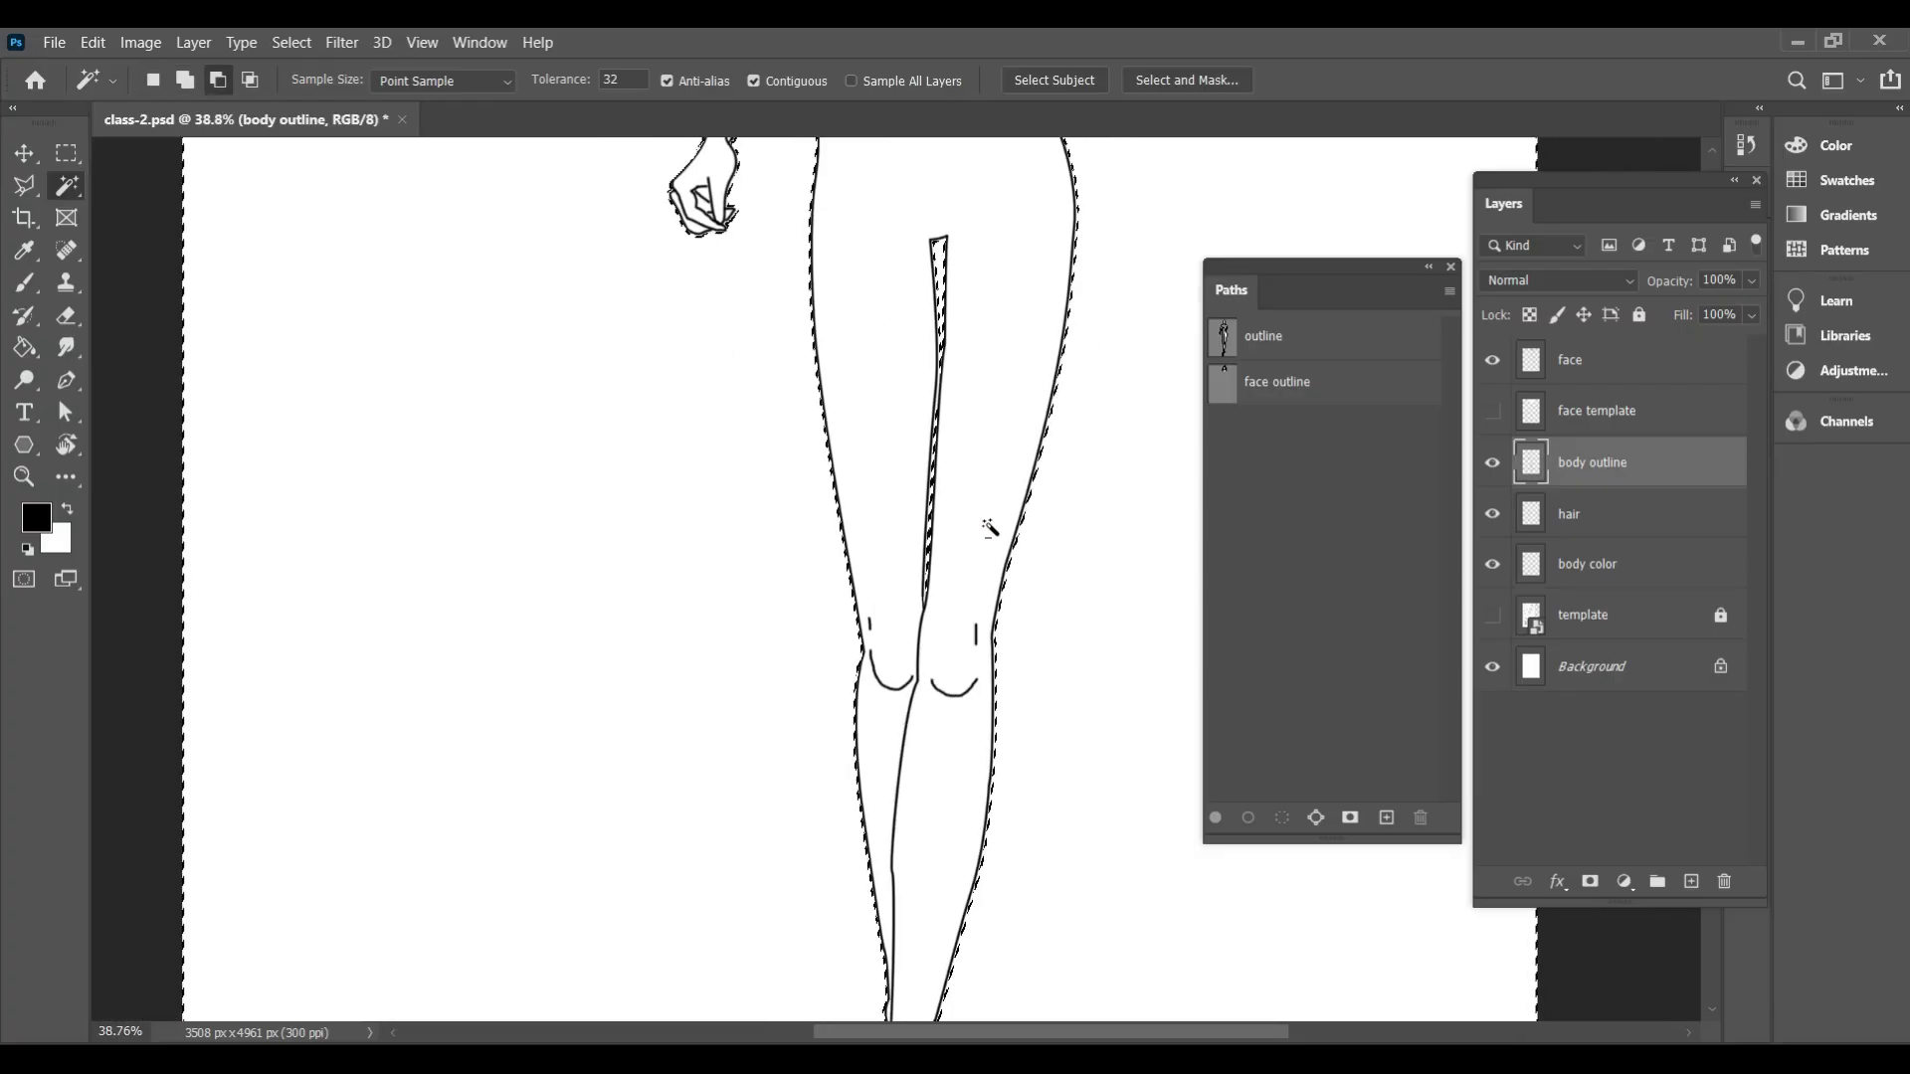
# Invert the selection so that it covers the body instead of the surroundings
pyautogui.keyDown('alt'); pyautogui.scroll(-3, 989, 528); pyautogui.keyUp('alt')
pyautogui.rightClick(1076, 492)
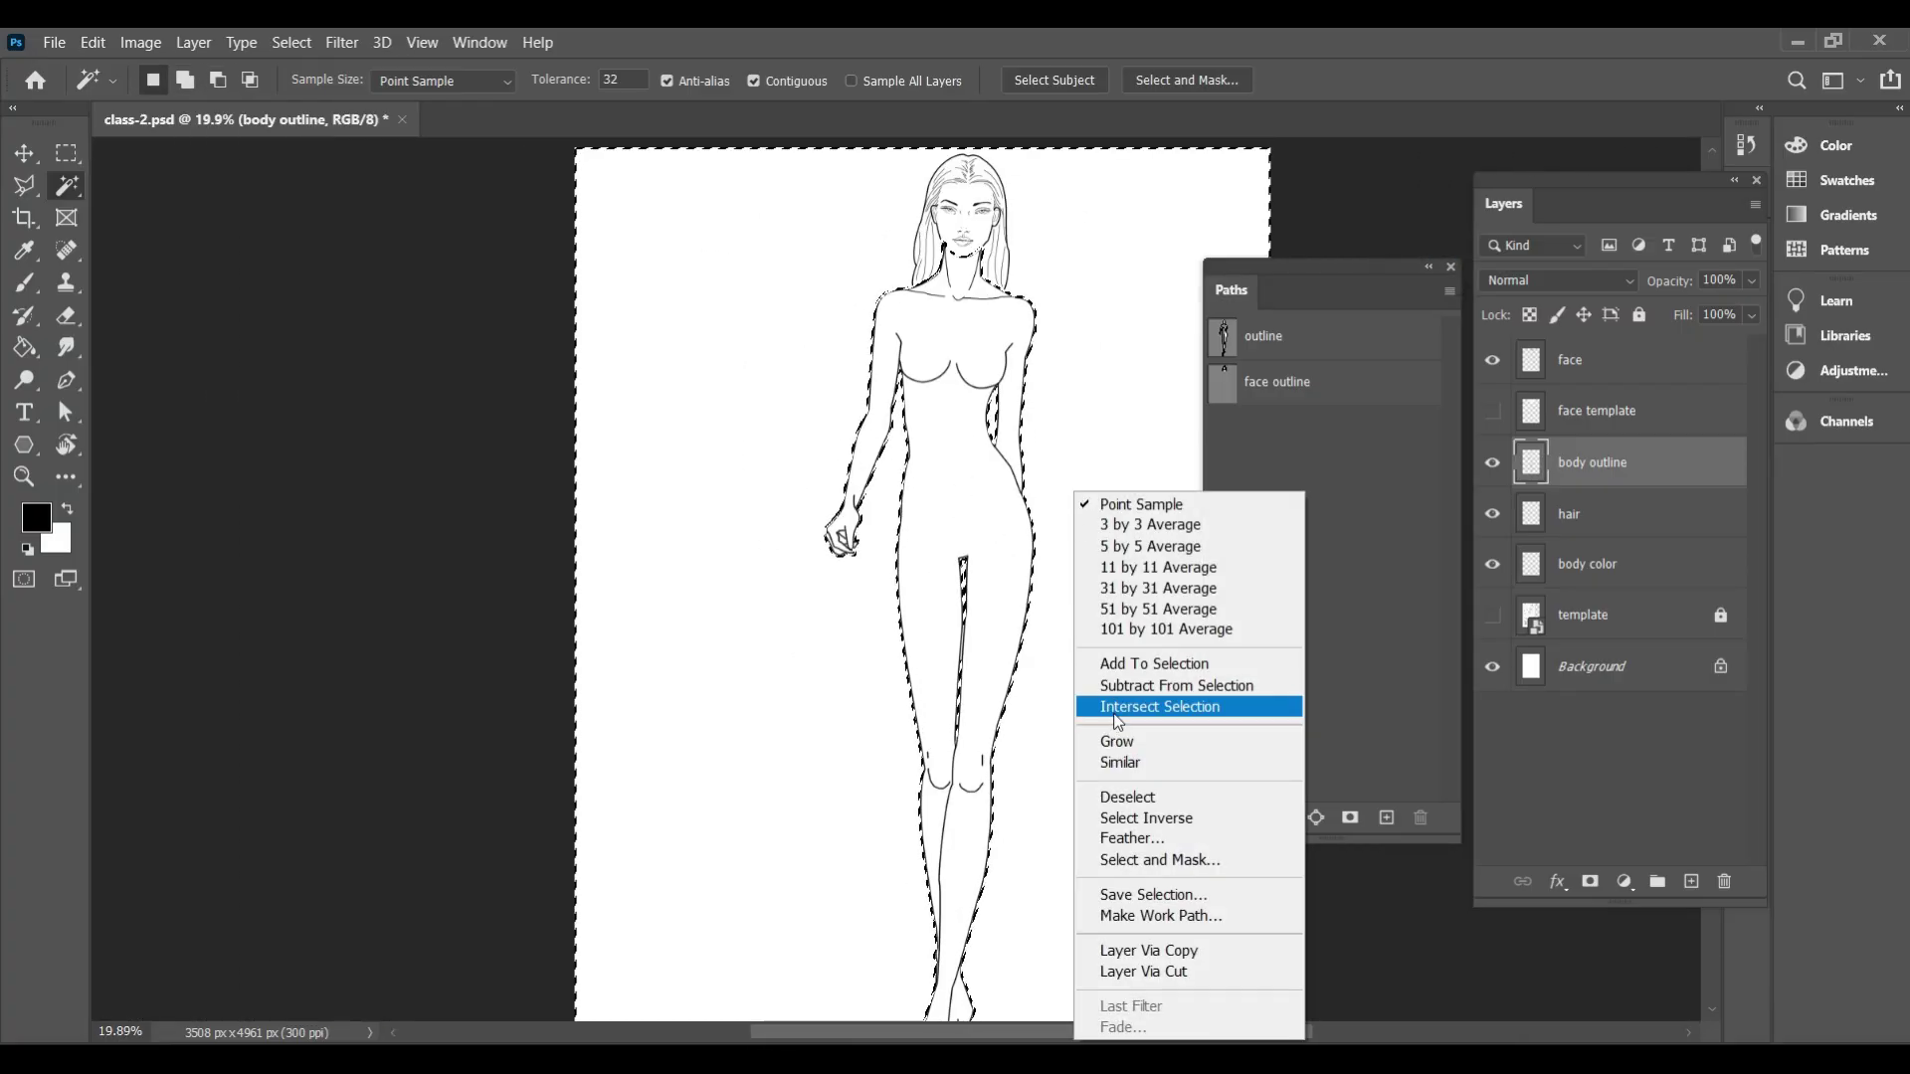
pyautogui.click(1116, 819)
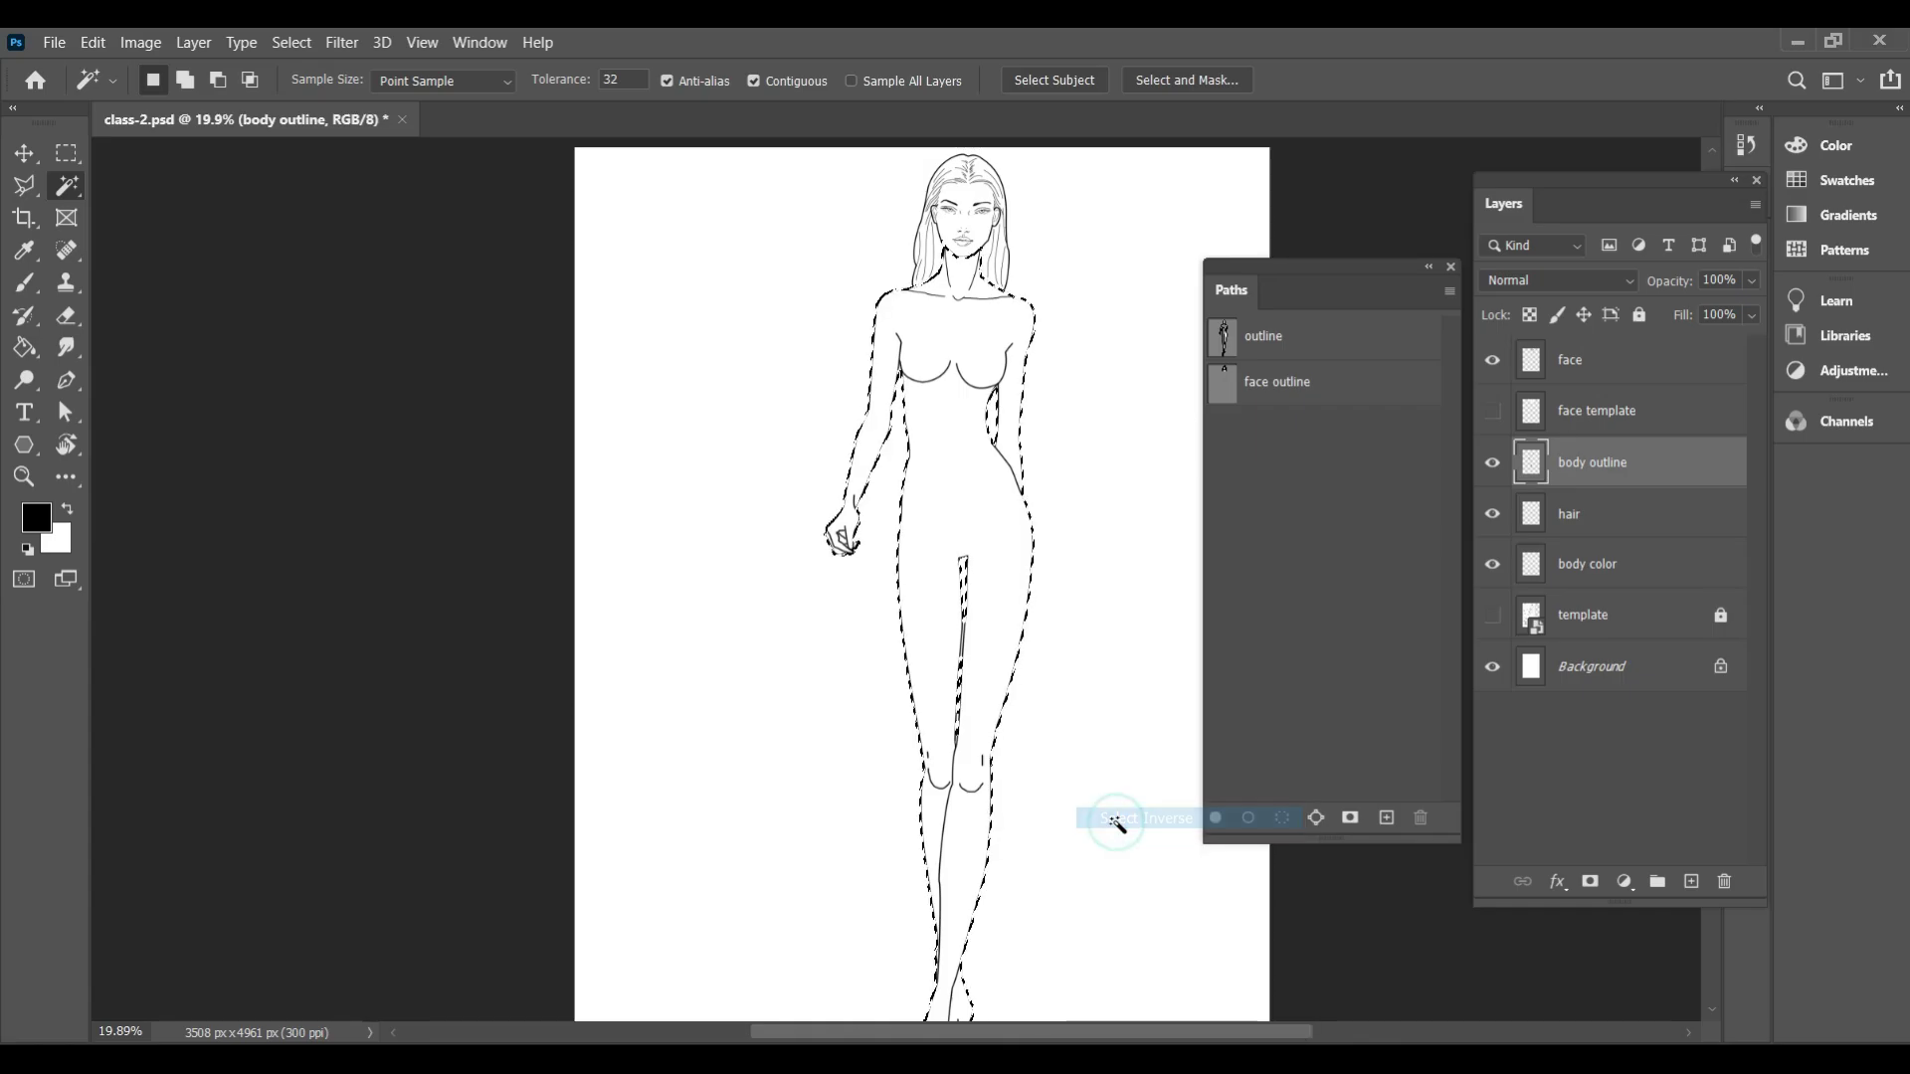
# Switch to the Brush tool and set the foreground color to the light peach skin tone #fcd1a2
pyautogui.click(26, 287)
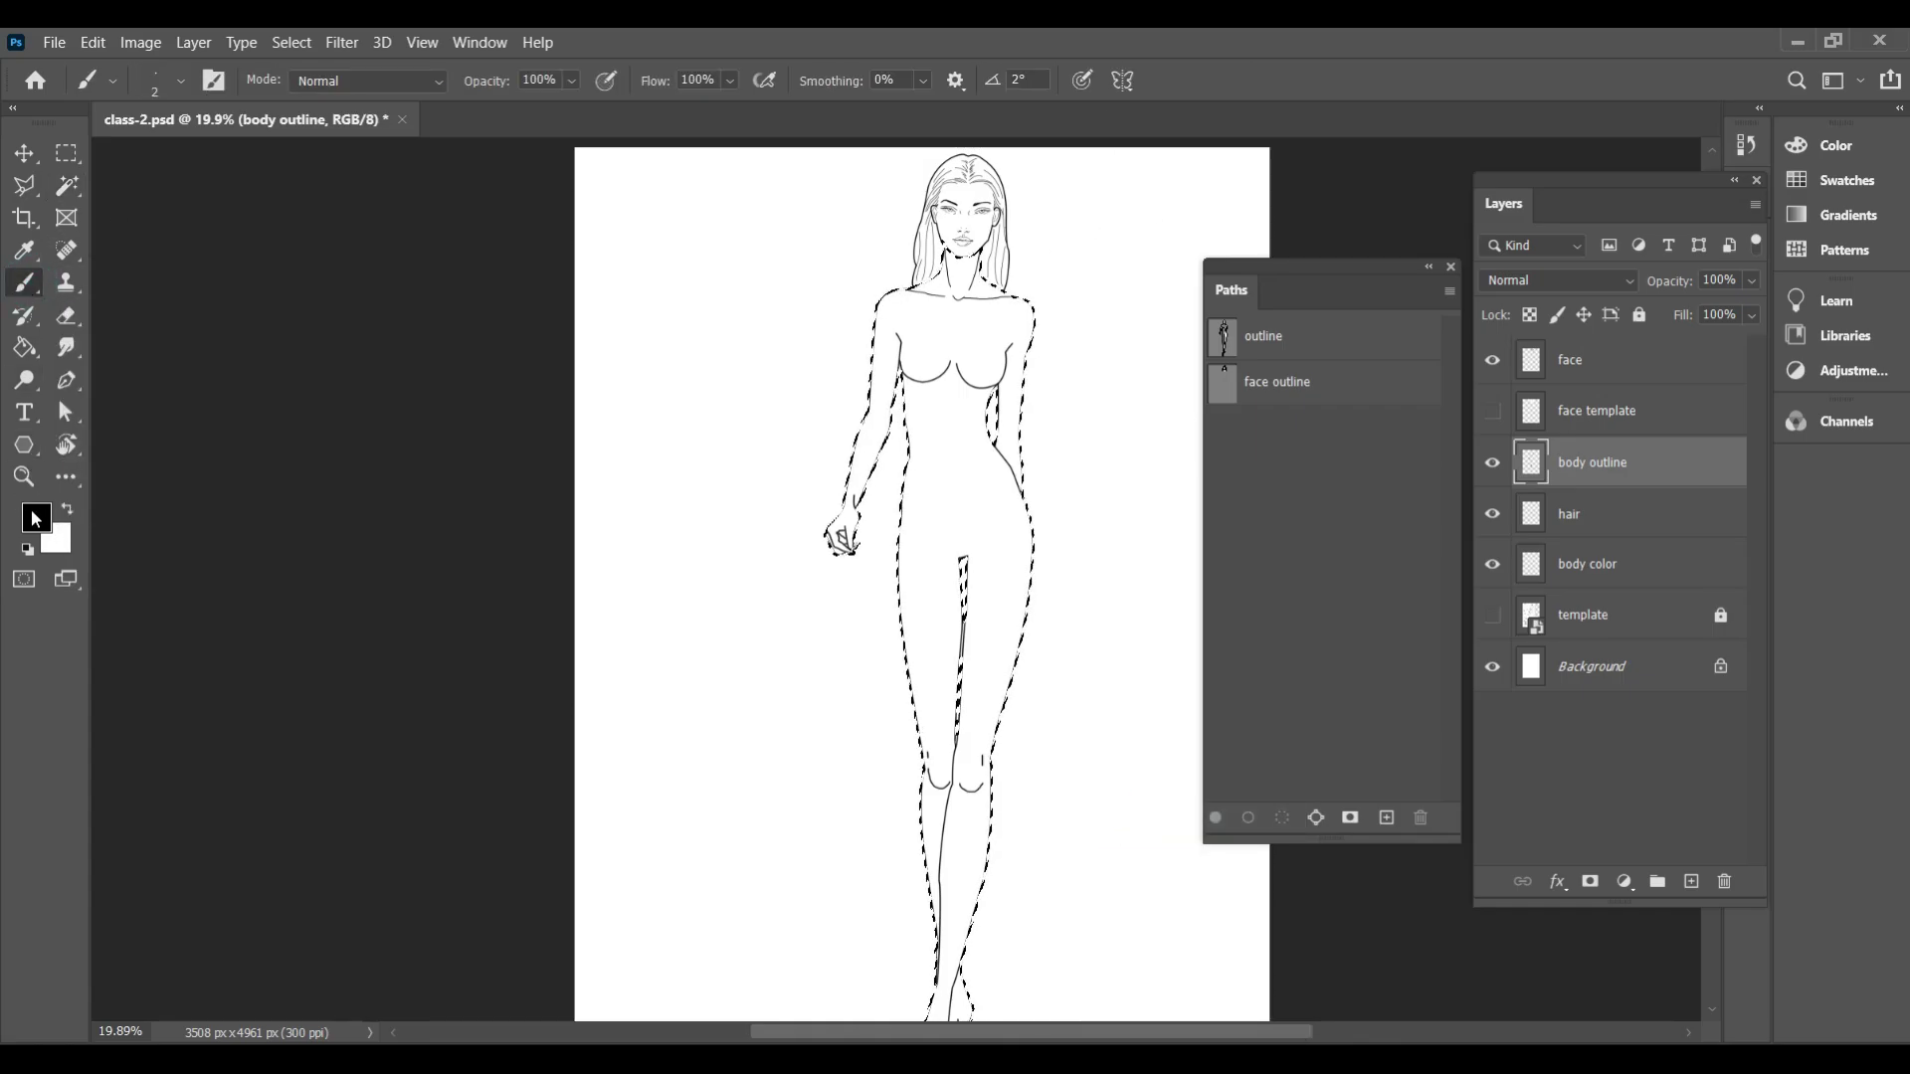
pyautogui.click(35, 517)
pyautogui.moveTo(1479, 644); pyautogui.dragTo(1482, 619)
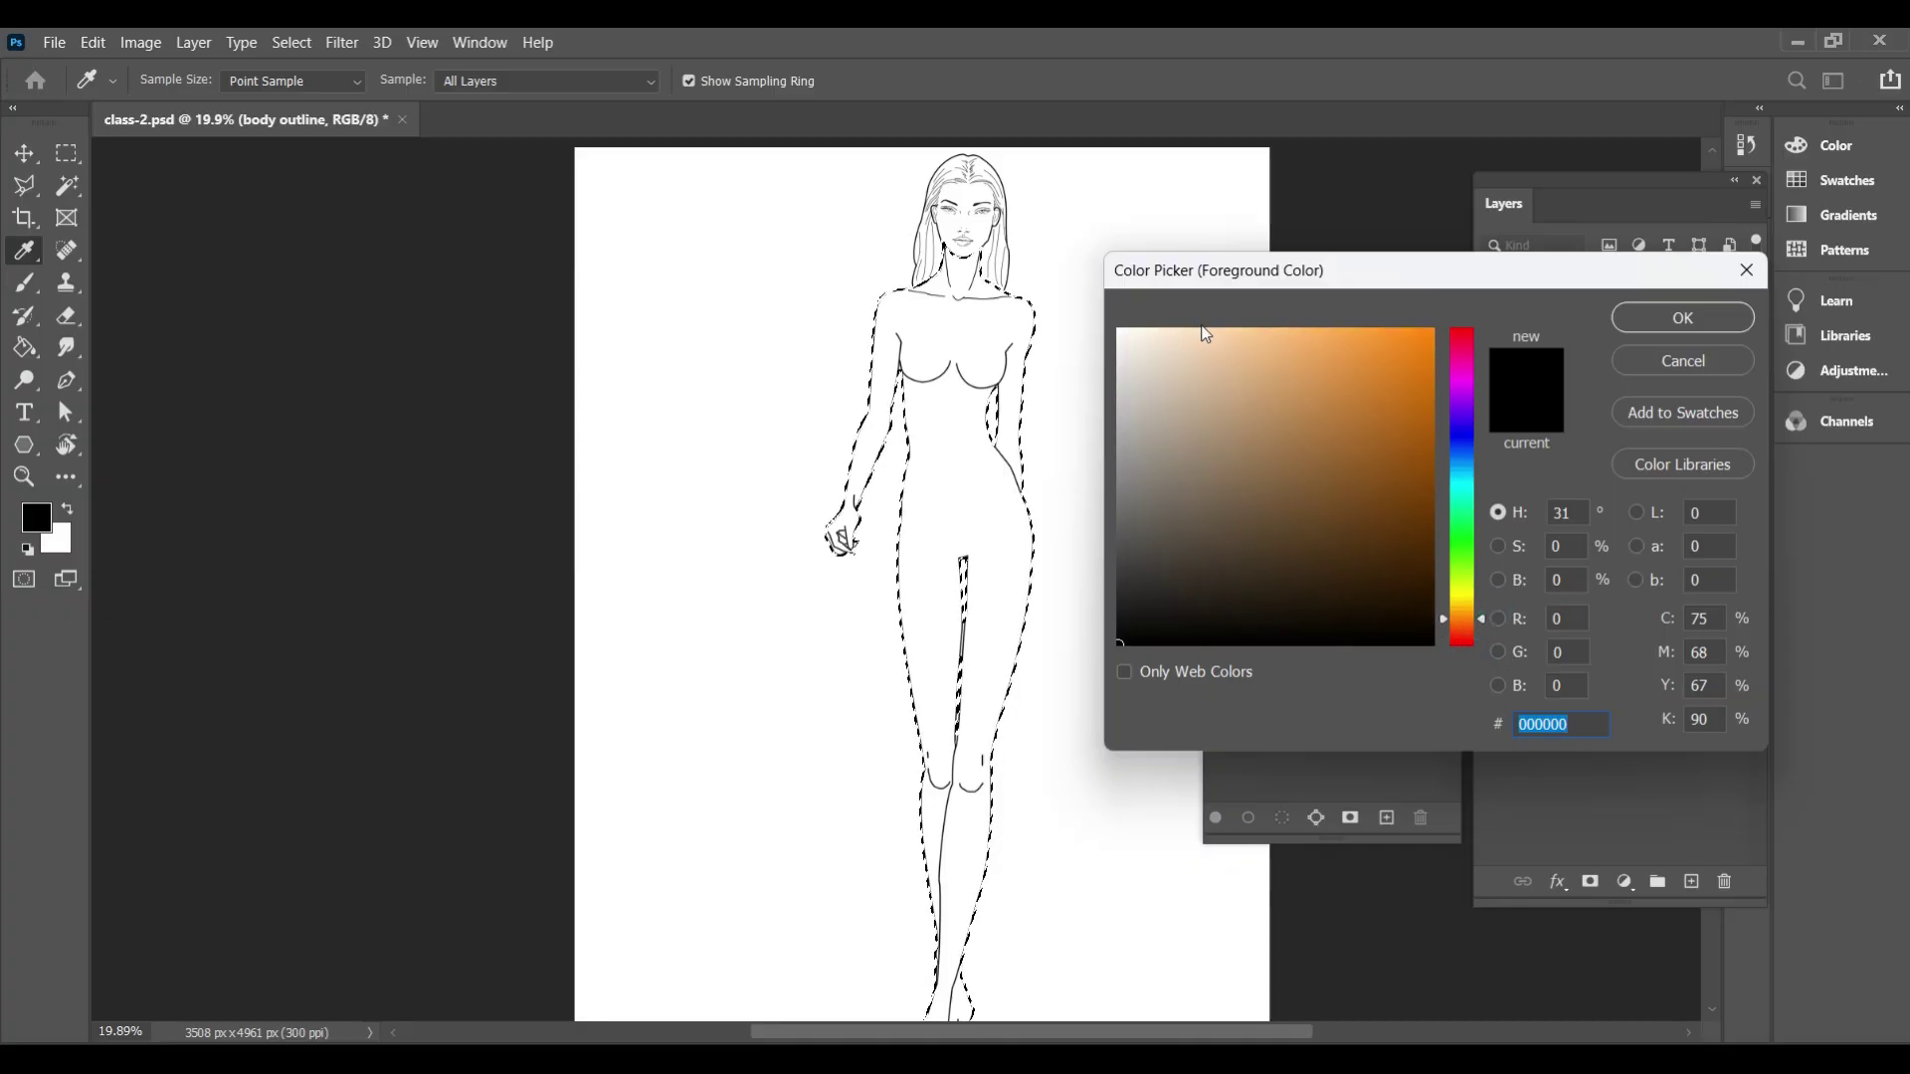
pyautogui.click(1209, 330)
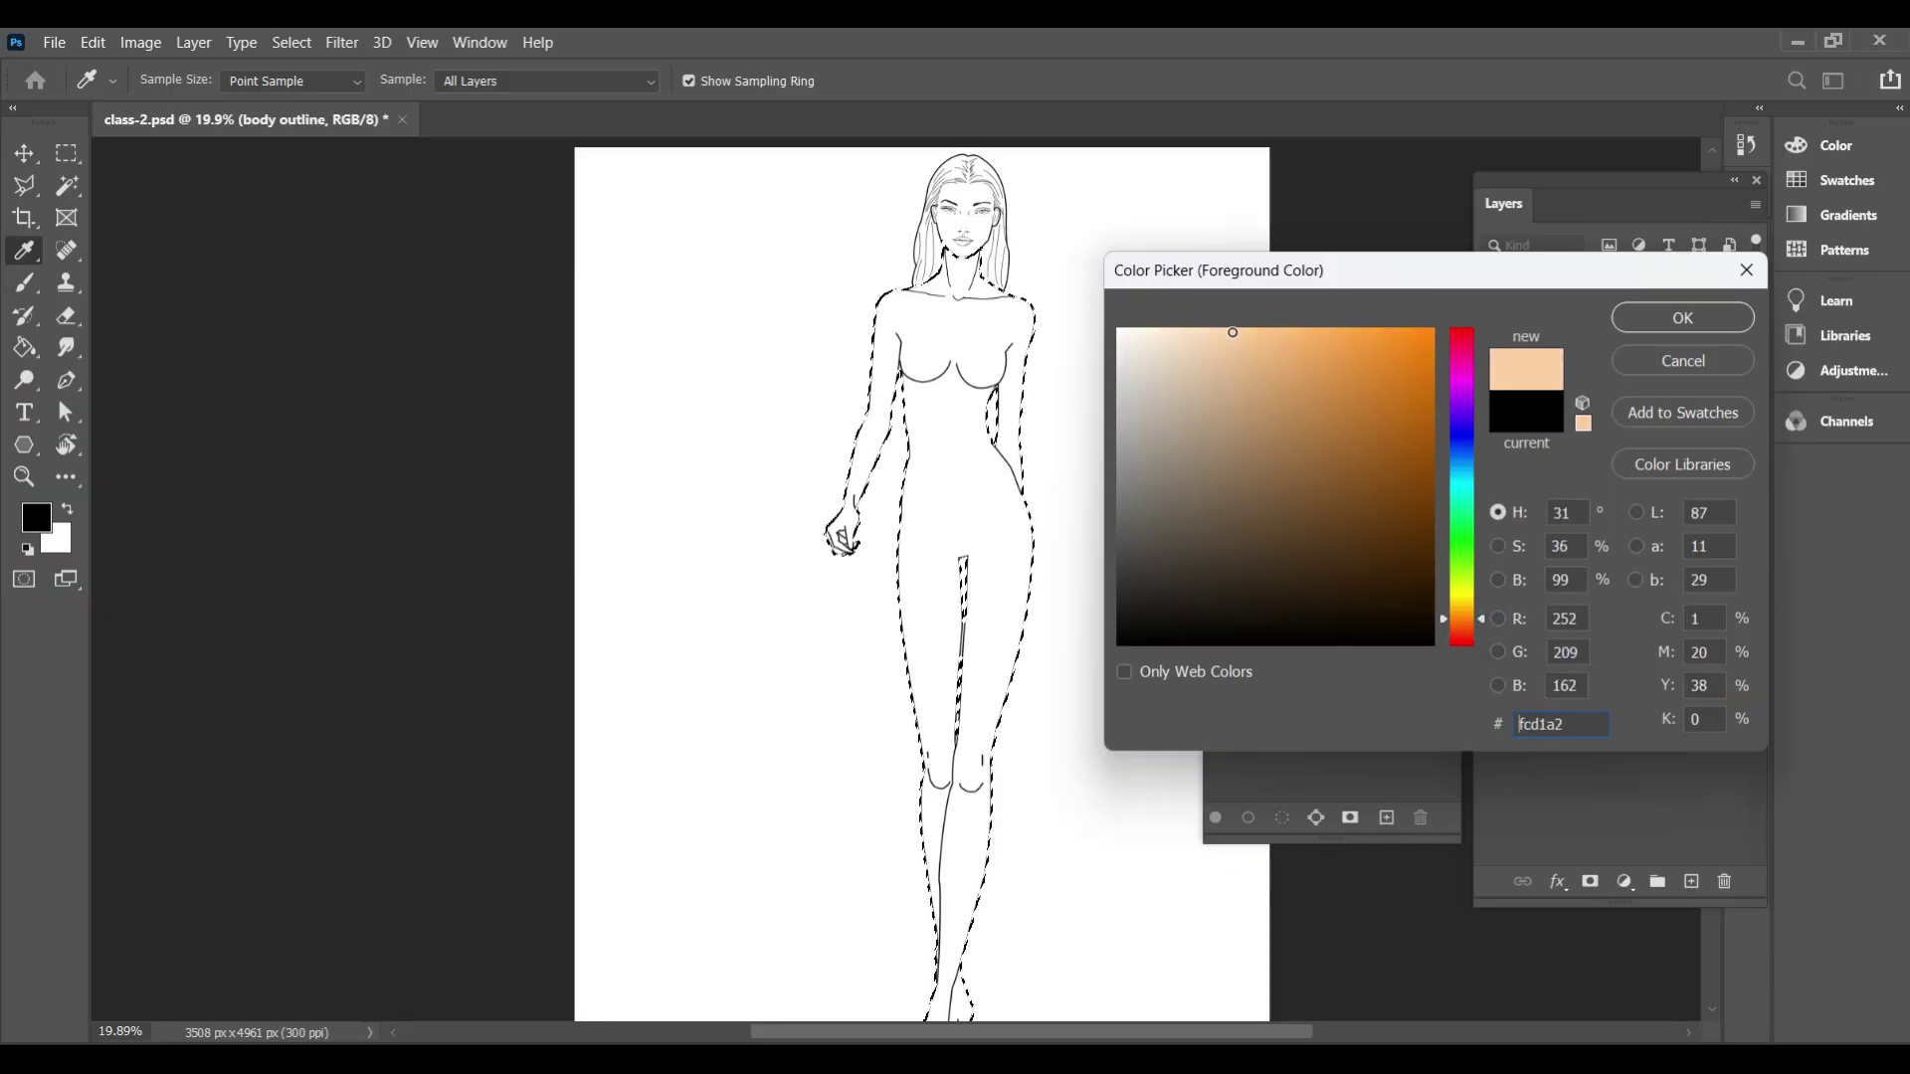
pyautogui.click(1663, 318)
pyautogui.press('b')
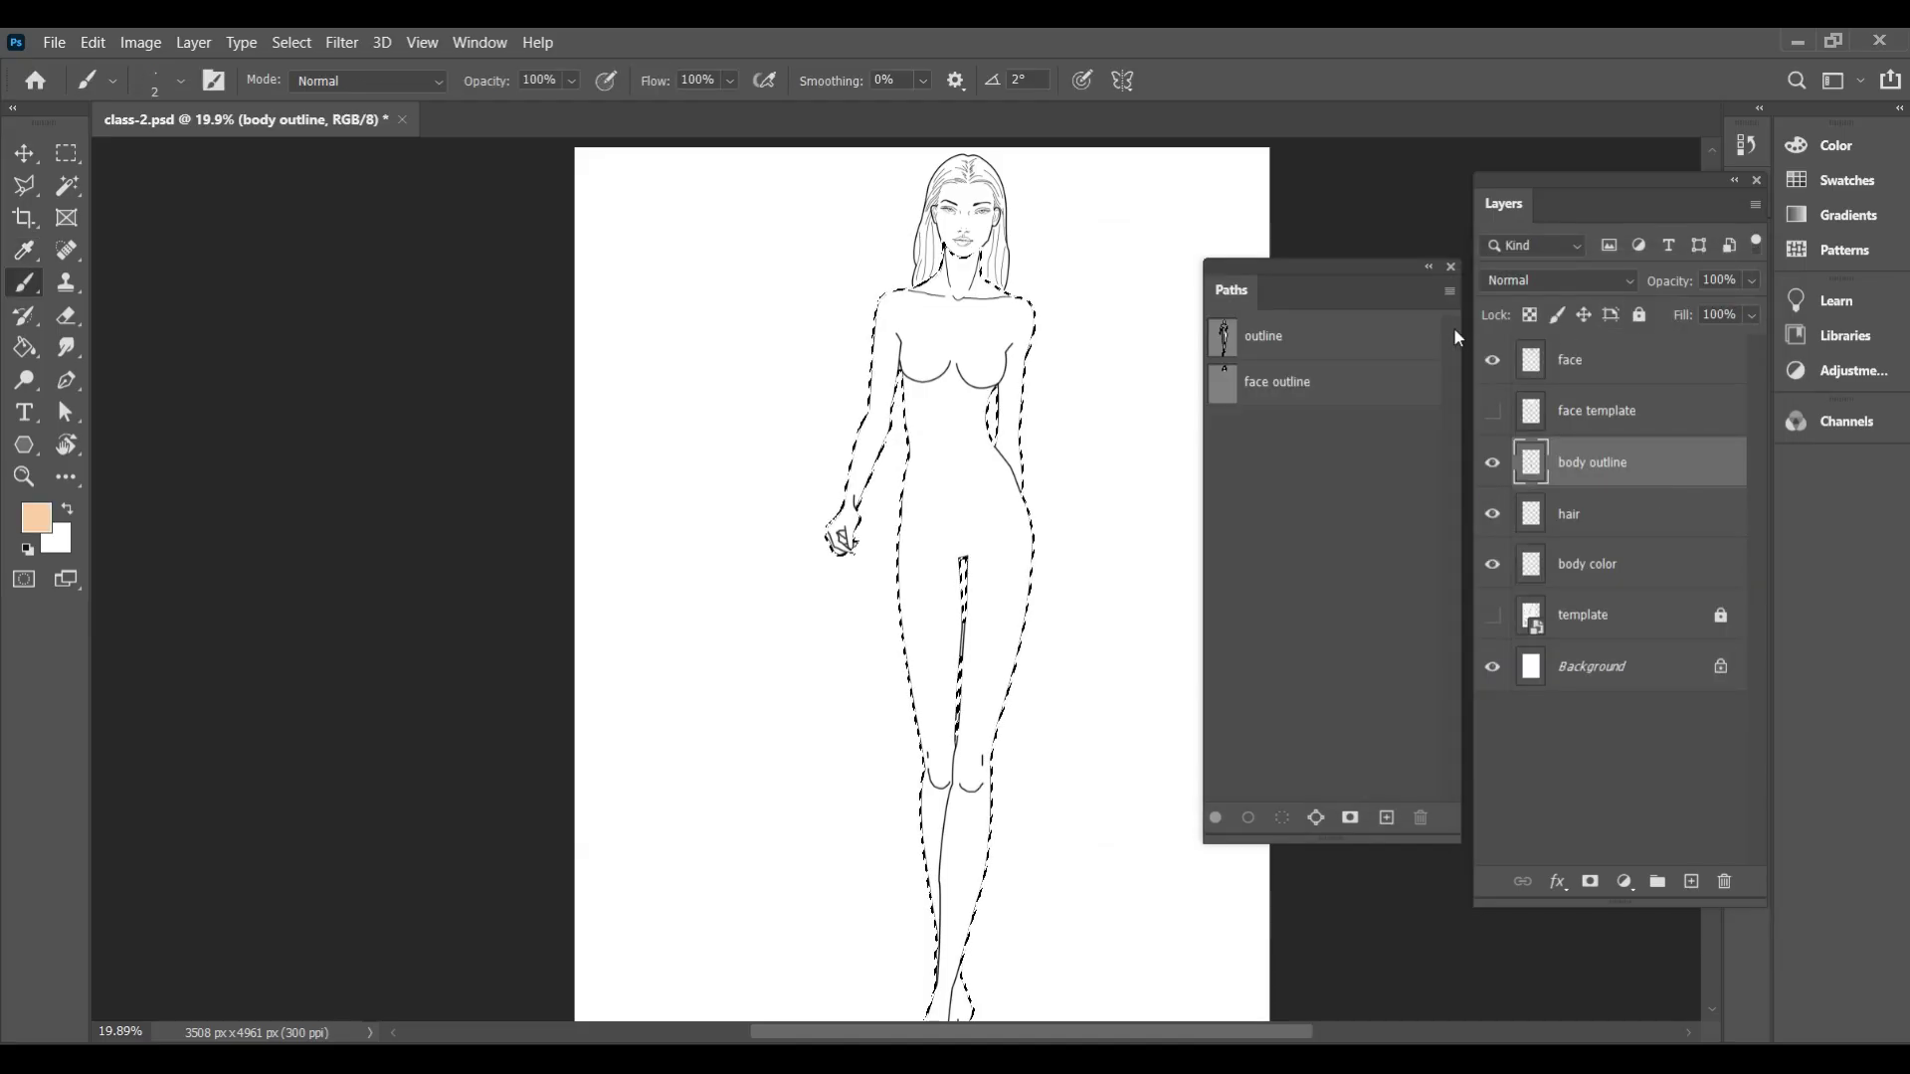
# Paint the whole selected body in skin tone on the body color layer with a 1300 px brush, then deselect
pyautogui.click(1590, 570)
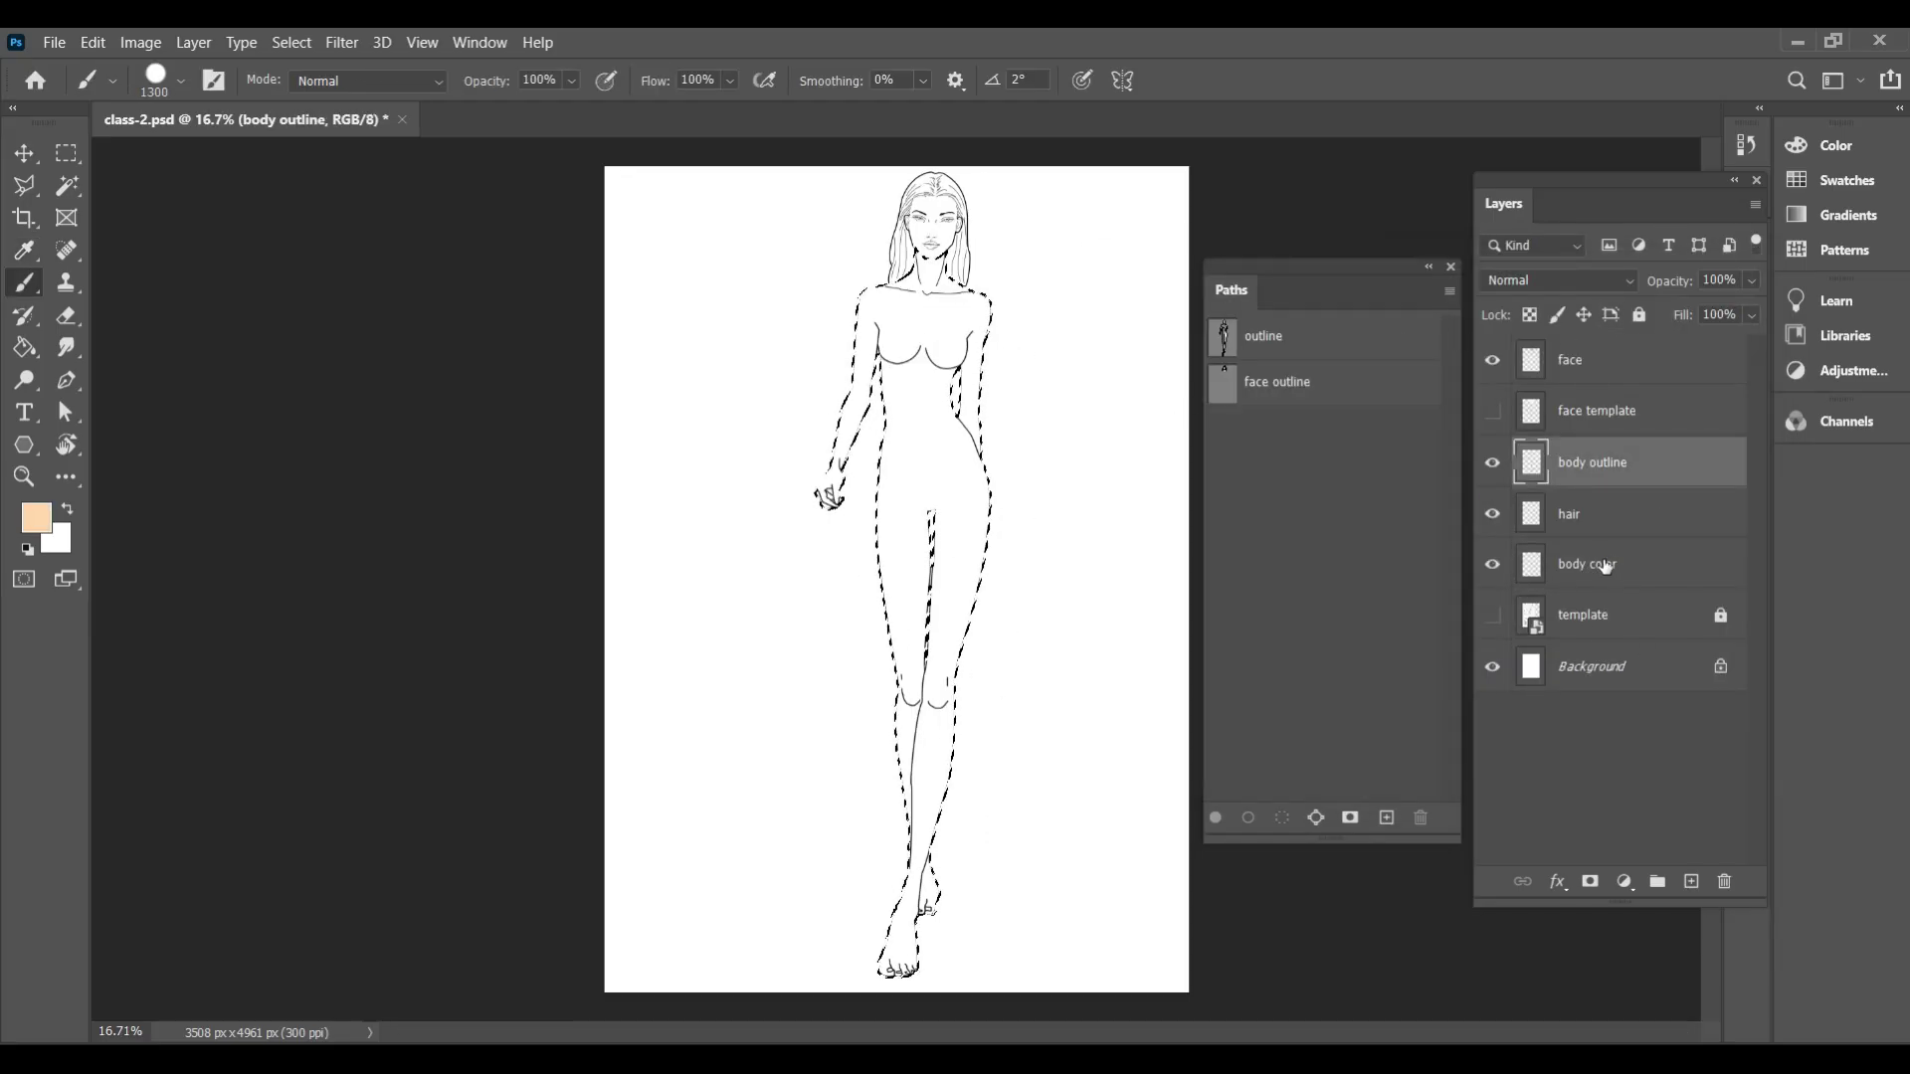
pyautogui.click(1605, 567)
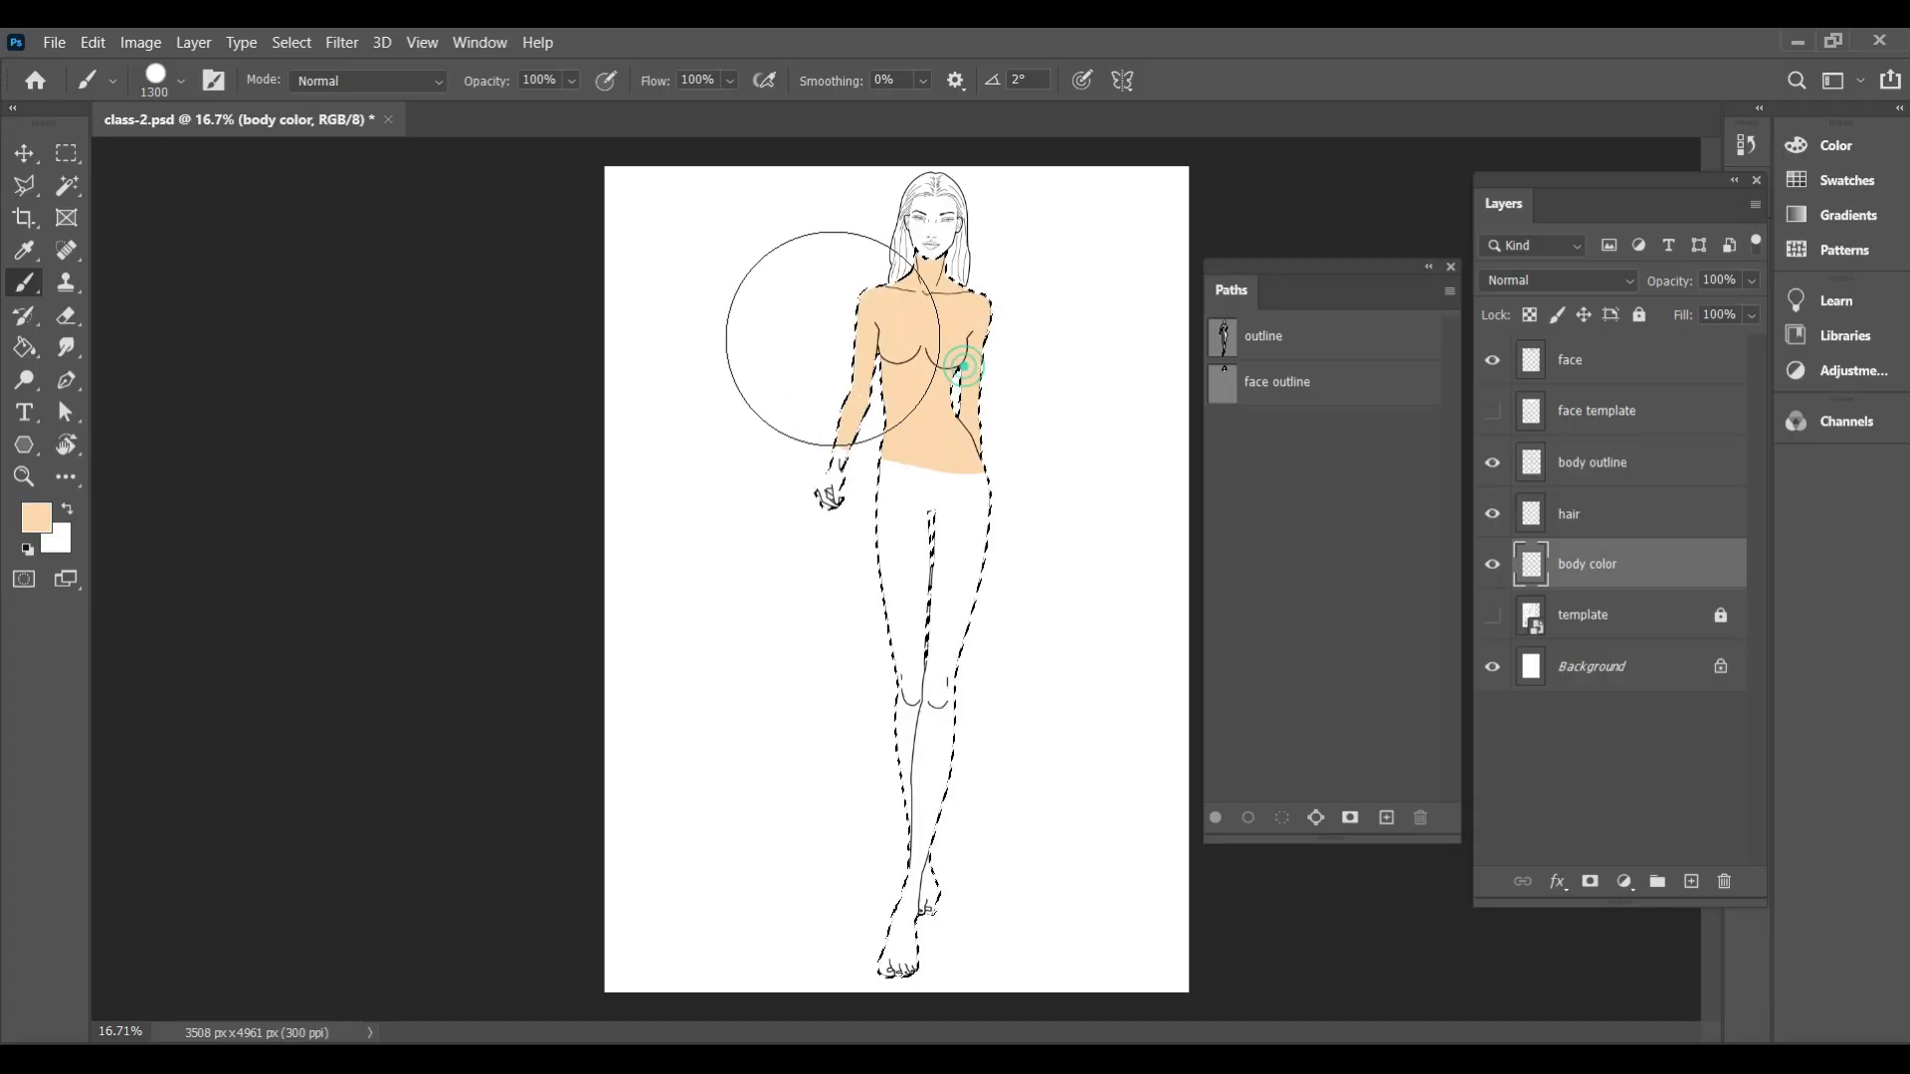
pyautogui.moveTo(901, 608)
pyautogui.mouseDown()
pyautogui.moveTo(926, 673)
pyautogui.moveTo(869, 874)
pyautogui.mouseUp()
pyautogui.hotkey('ctrl', 'd')
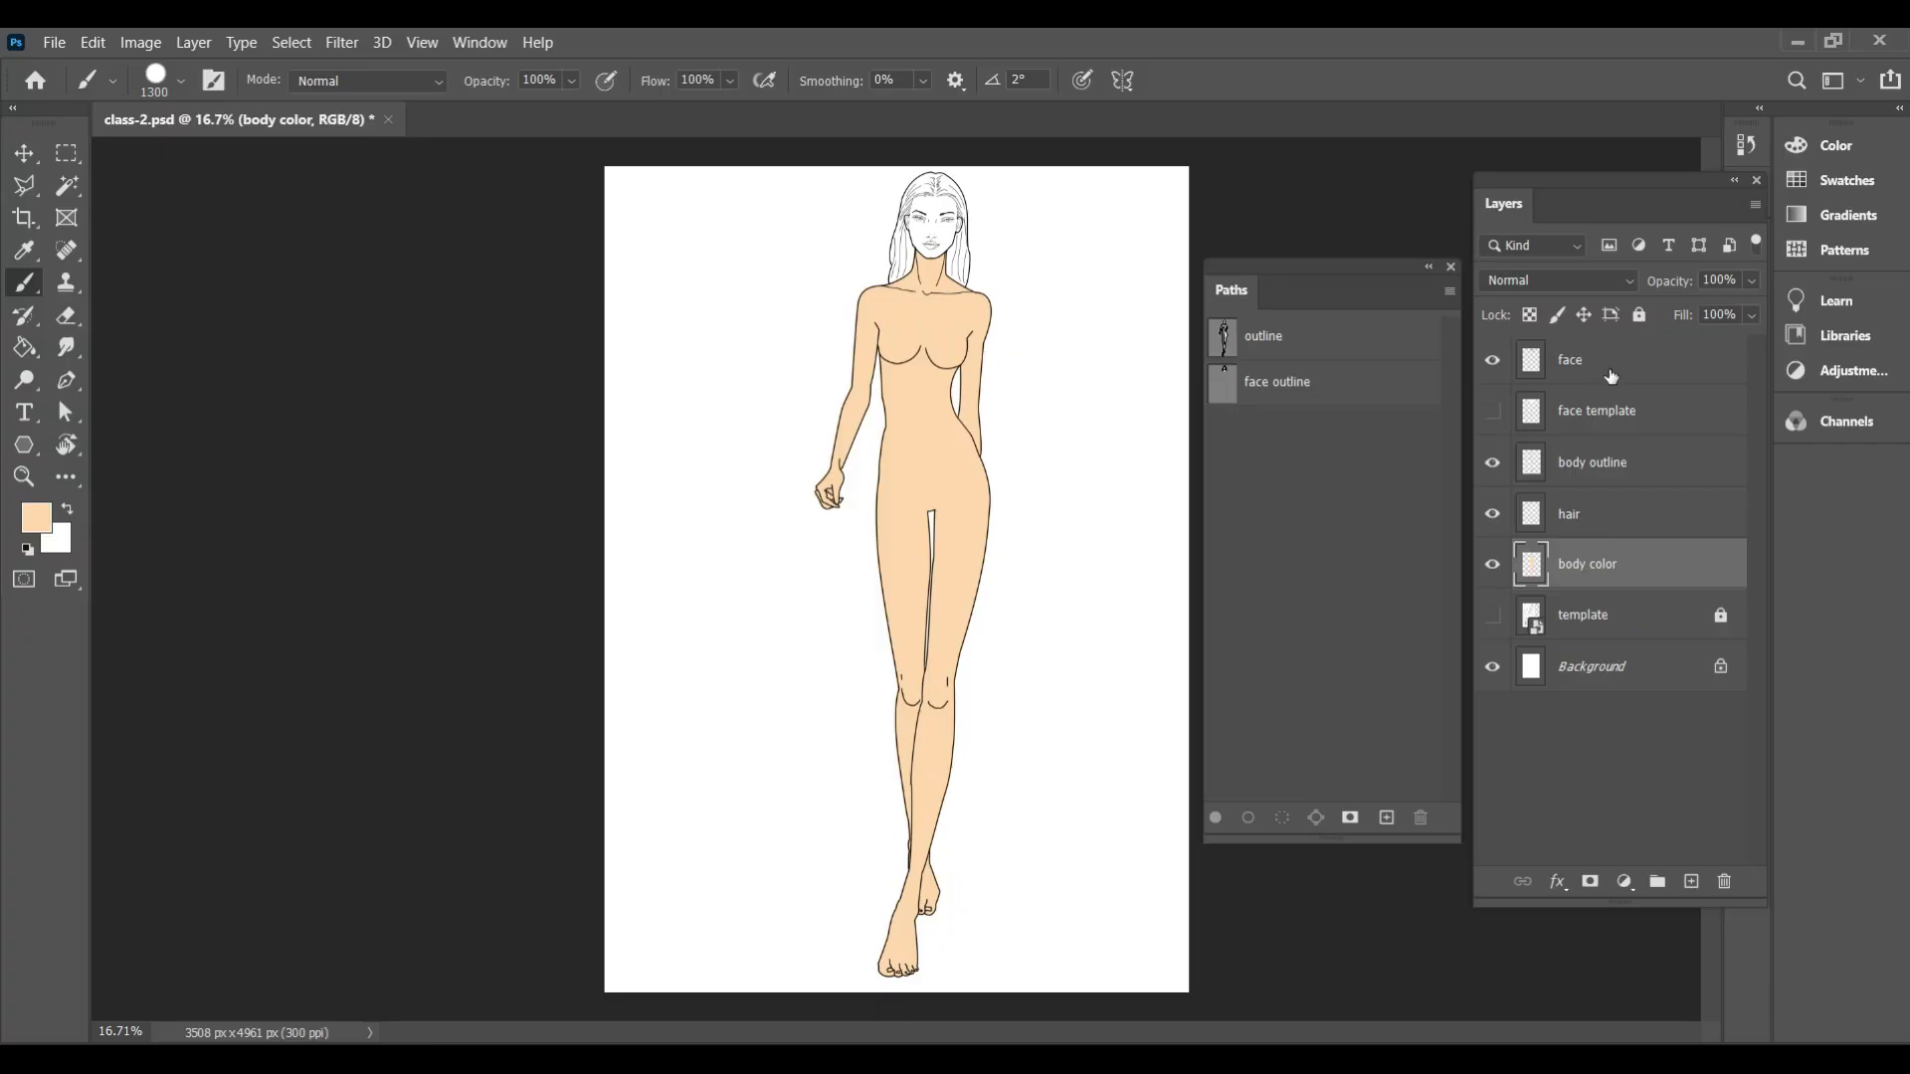
# Select the head and hair by picking the outside area on the face layer with the Magic Wand and inverting the selection
pyautogui.click(1616, 370)
pyautogui.scroll(2, 1065, 213)
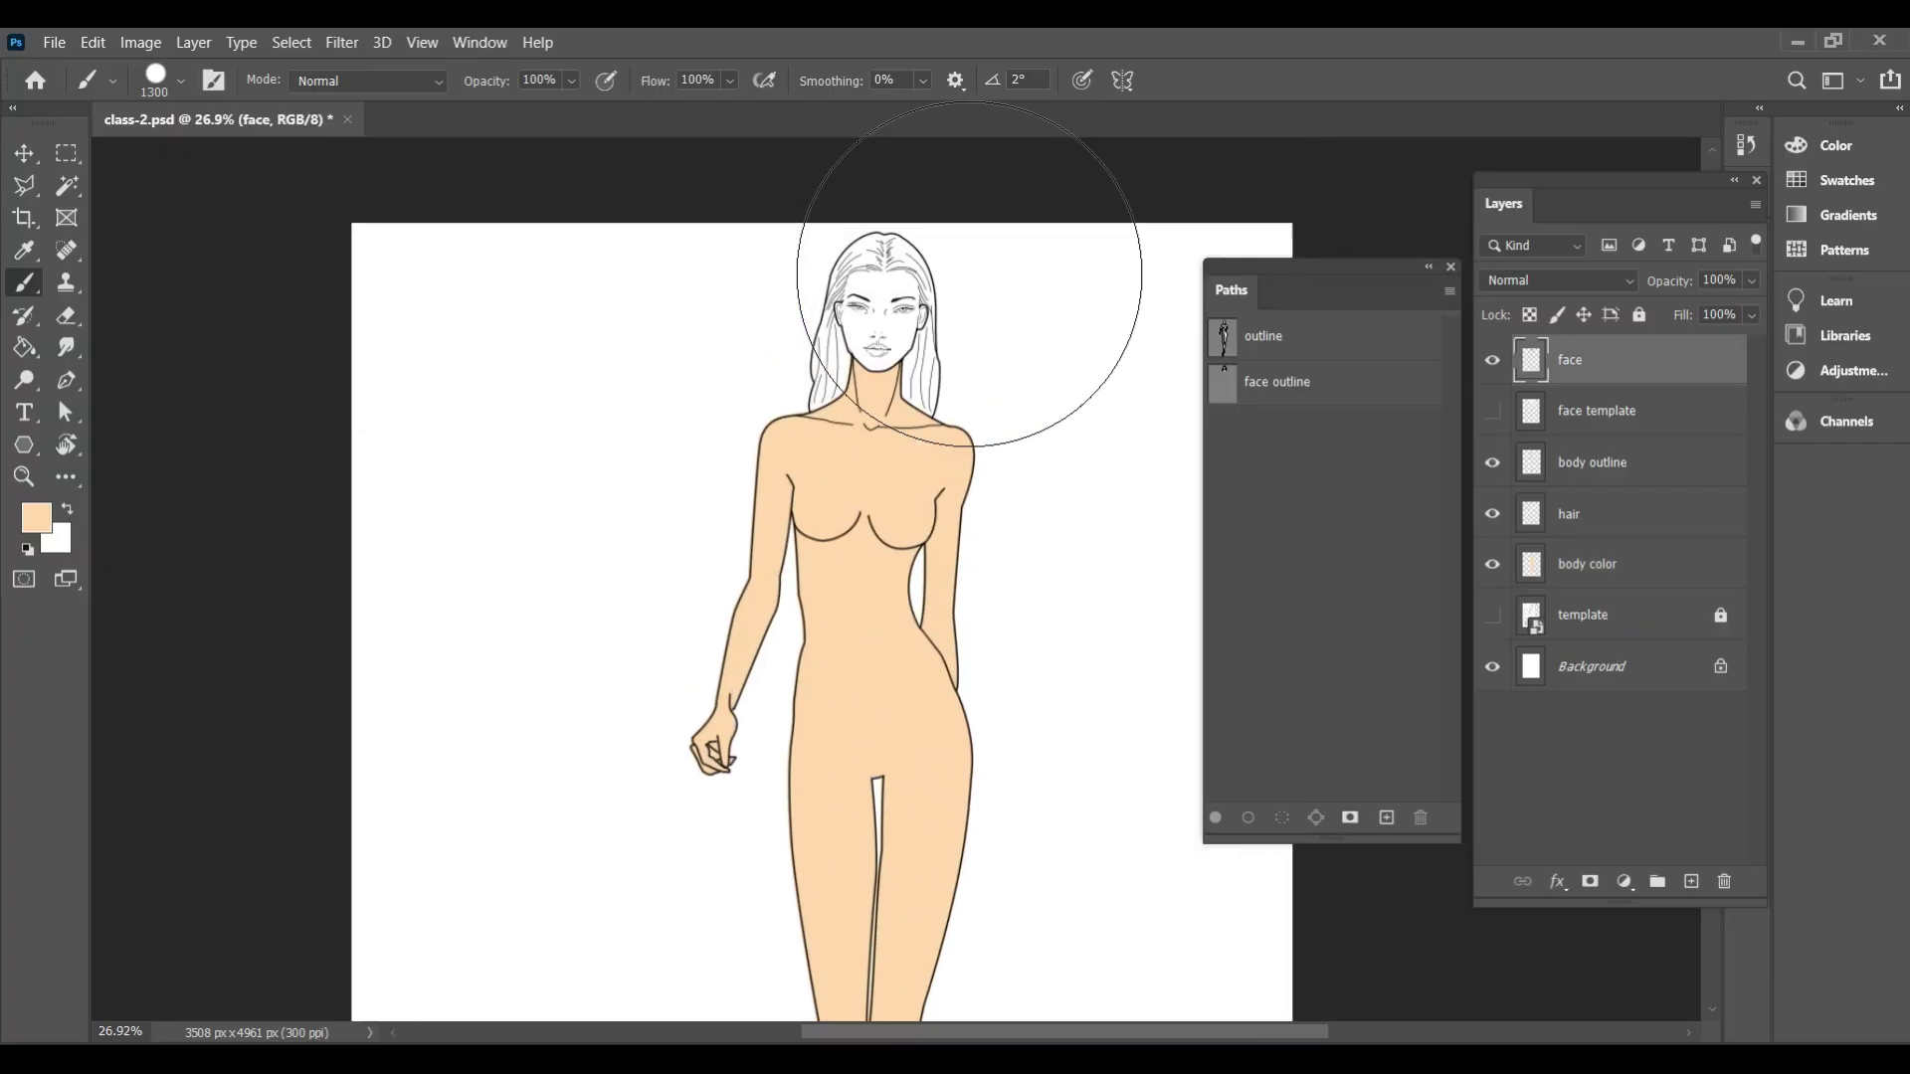
pyautogui.click(66, 185)
pyautogui.press('d')
pyautogui.scroll(5, 1078, 341)
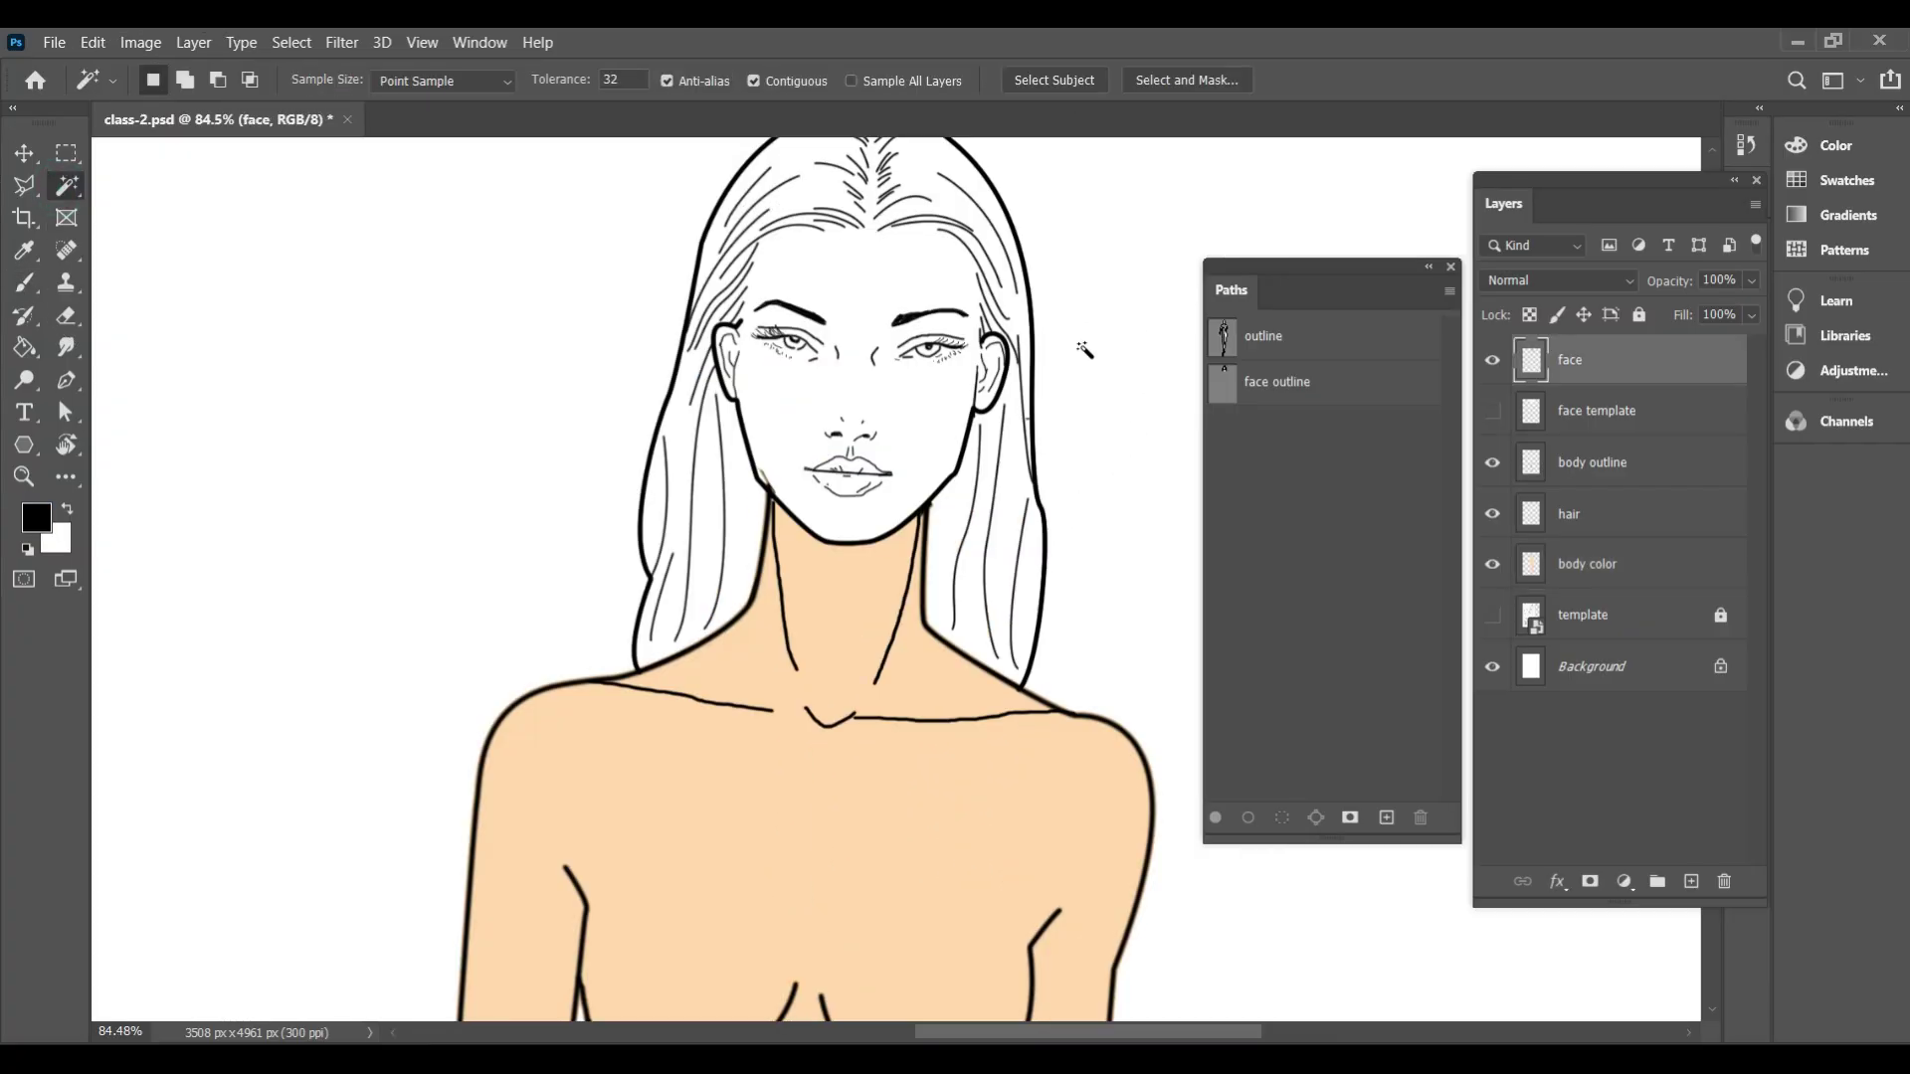
pyautogui.click(1085, 346)
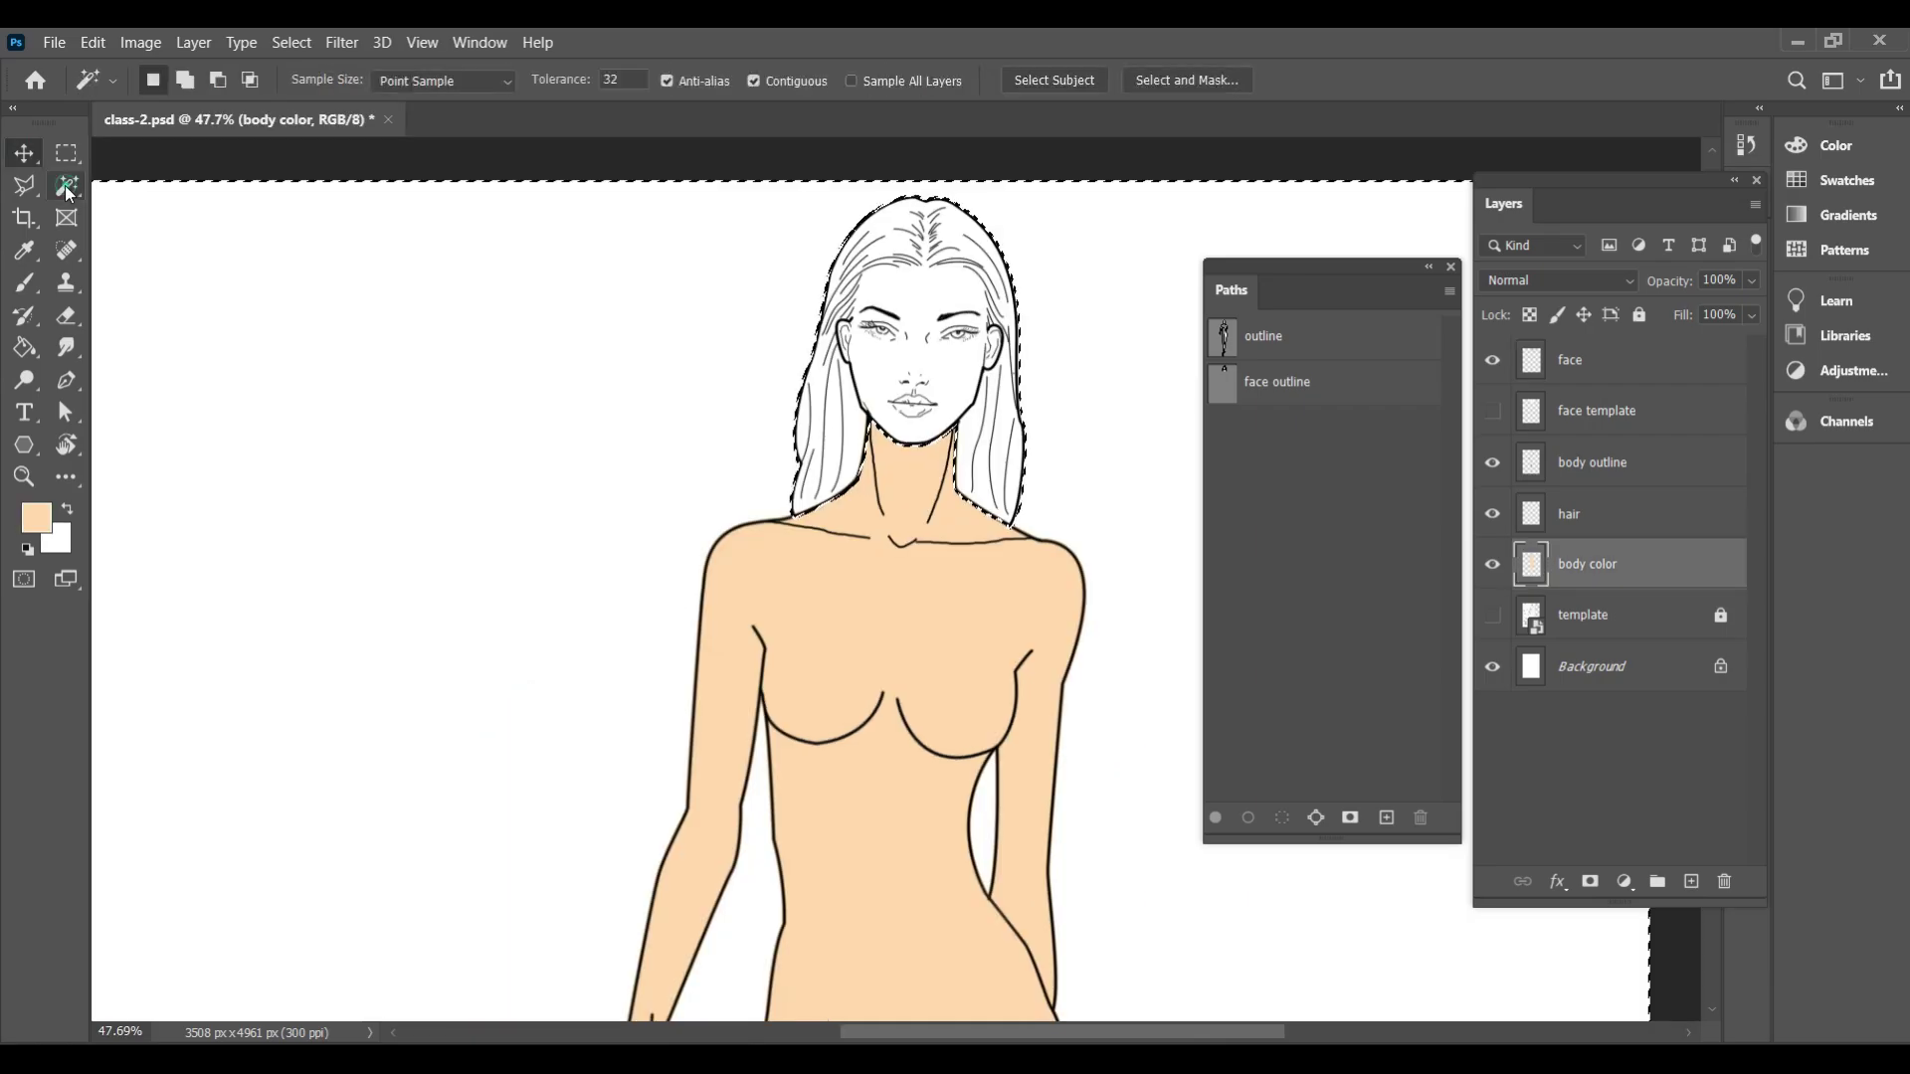
pyautogui.rightClick(1057, 283)
pyautogui.click(1126, 606)
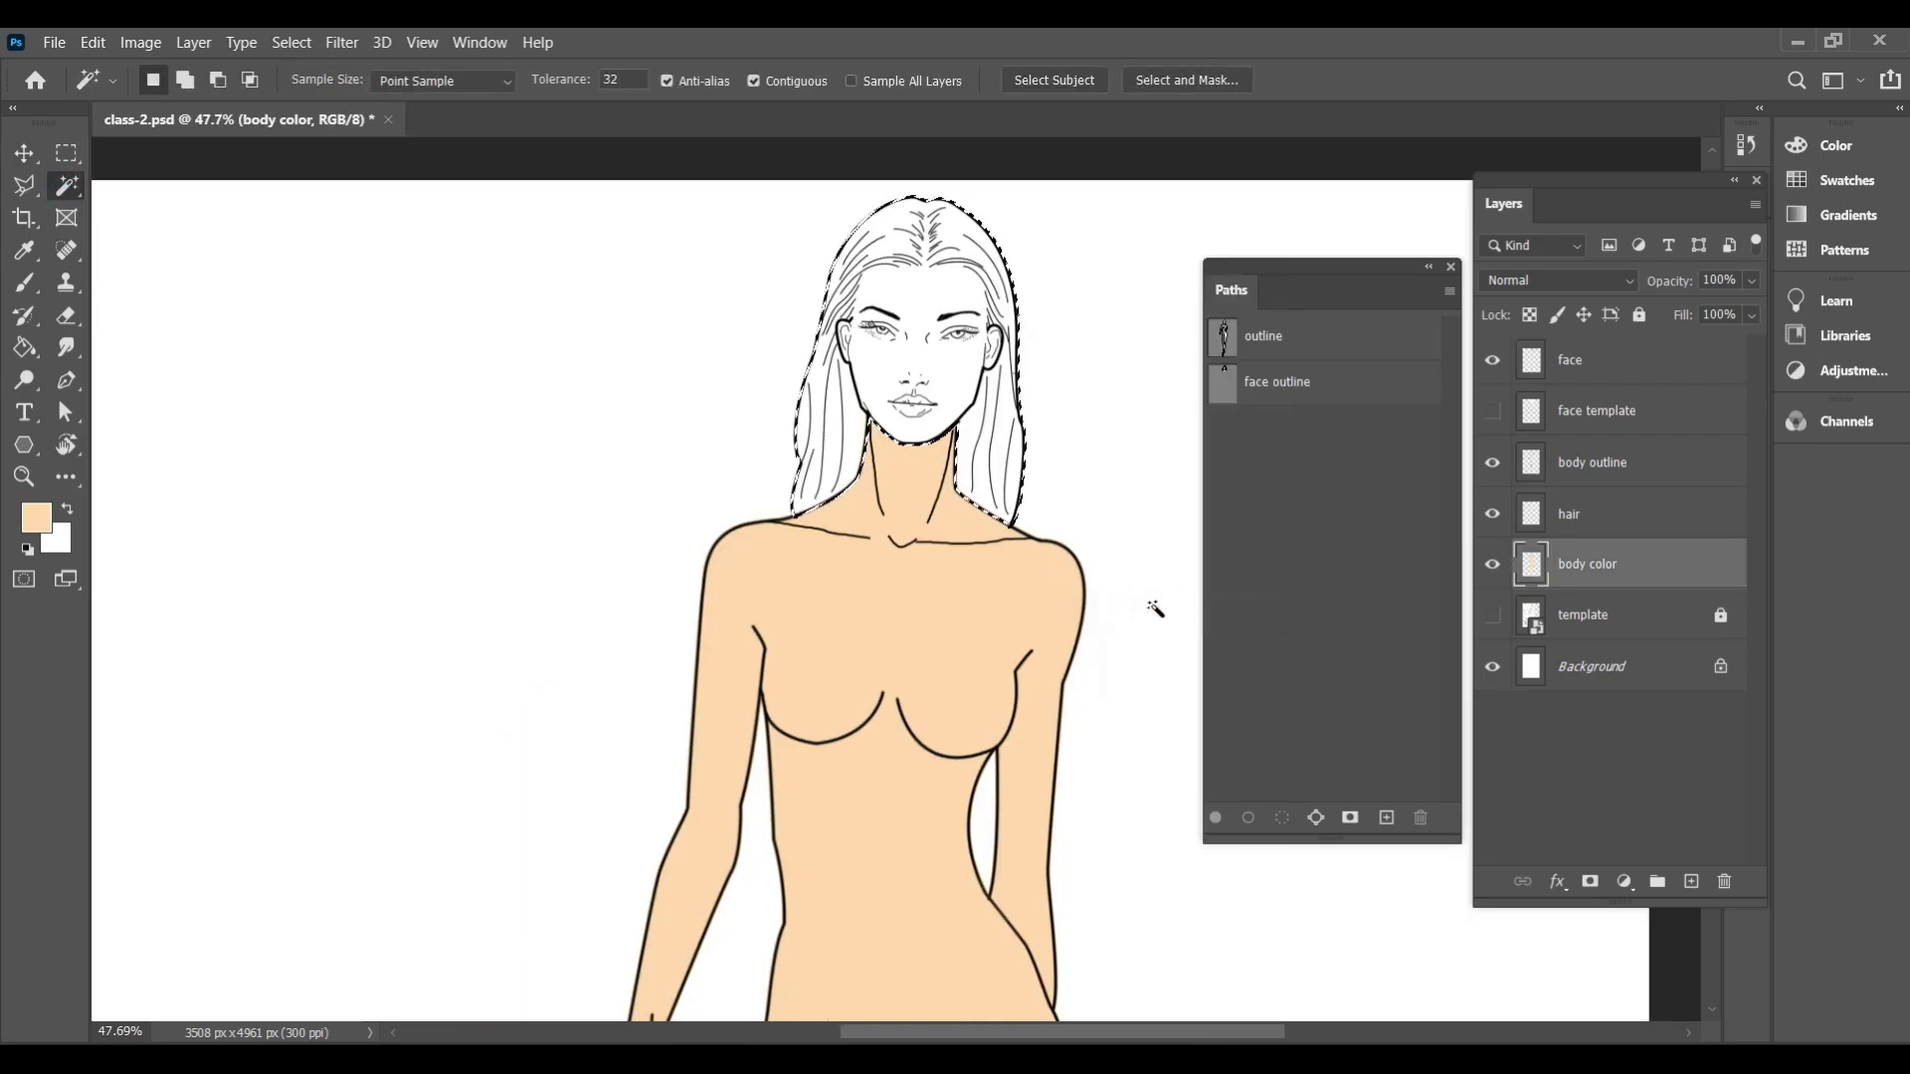
# Paint the face in skin tone on the body color layer with a 200 px brush
pyautogui.click(25, 283)
pyautogui.moveTo(801, 311)
pyautogui.mouseDown()
pyautogui.moveTo(943, 319)
pyautogui.moveTo(940, 378)
pyautogui.mouseUp()
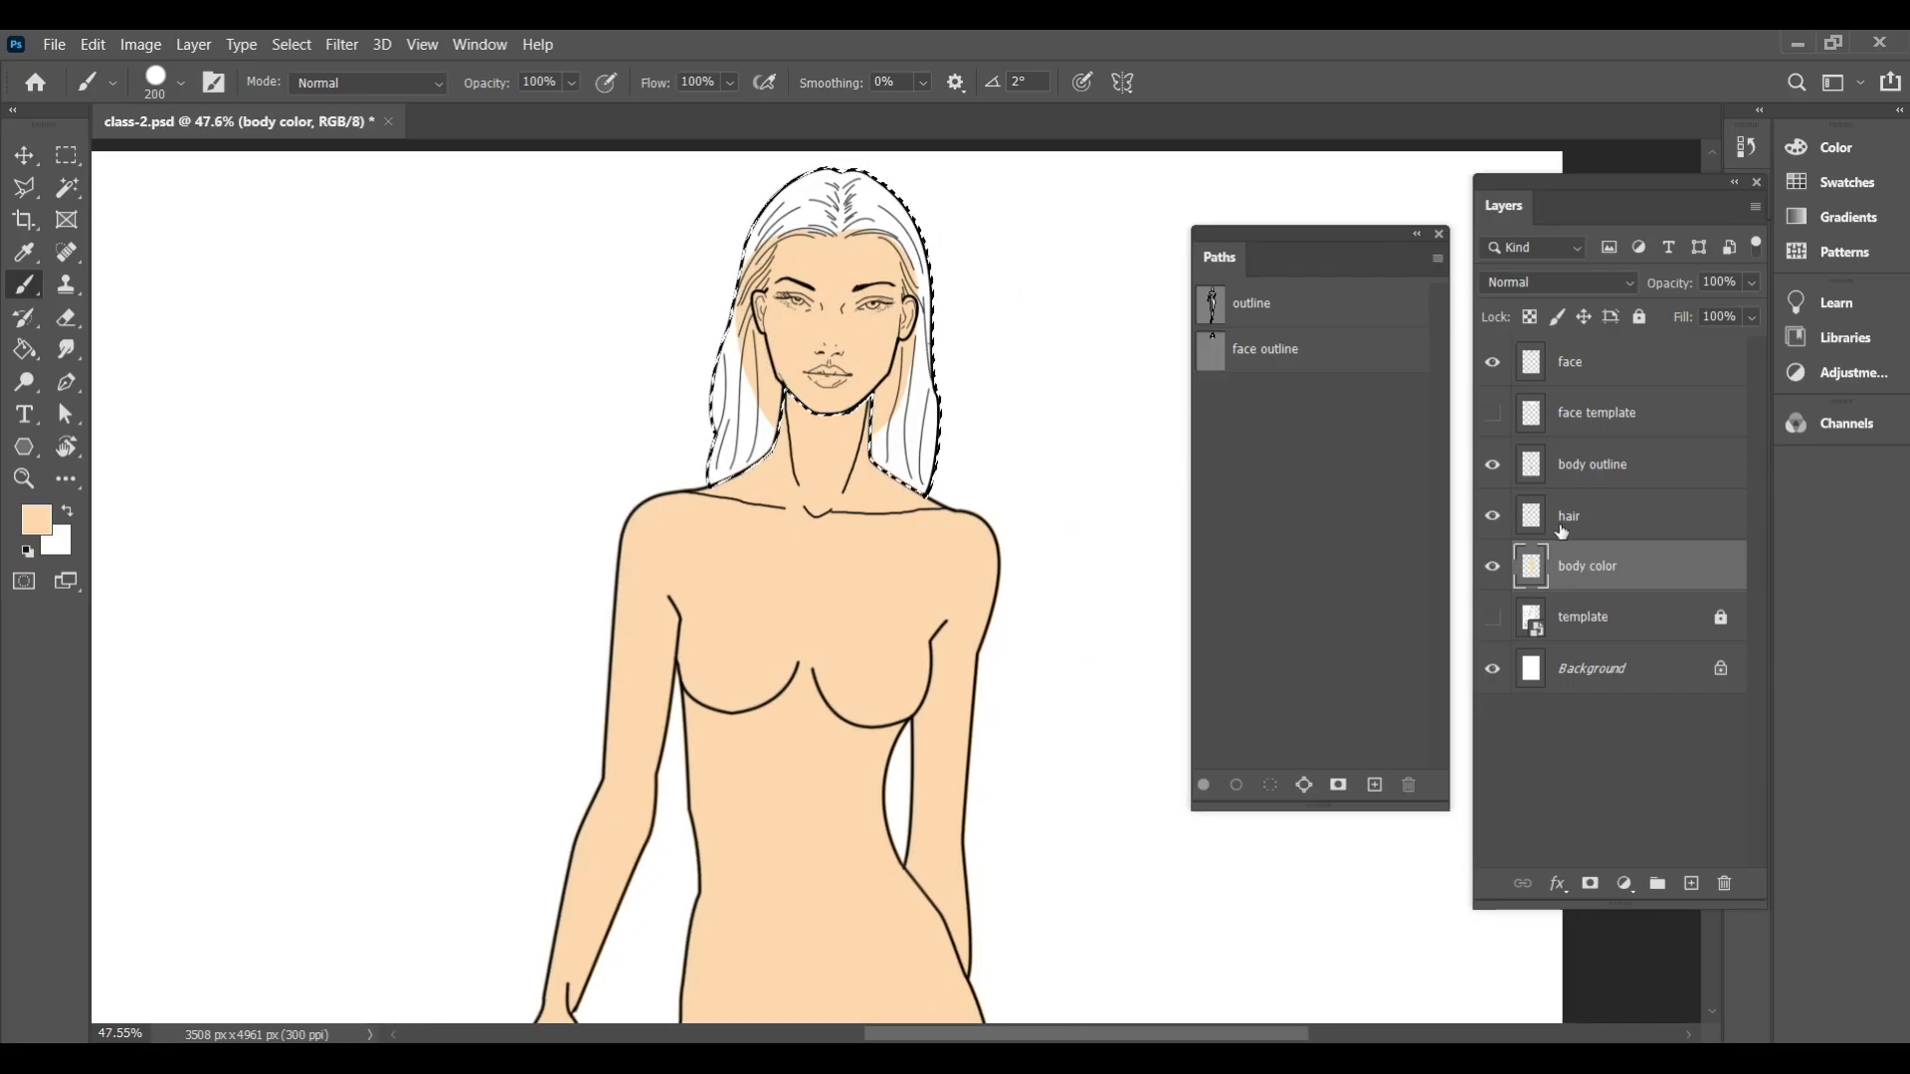
# Make the hair layer active and set the foreground color to dark gray #4c4c4c
pyautogui.click(1582, 516)
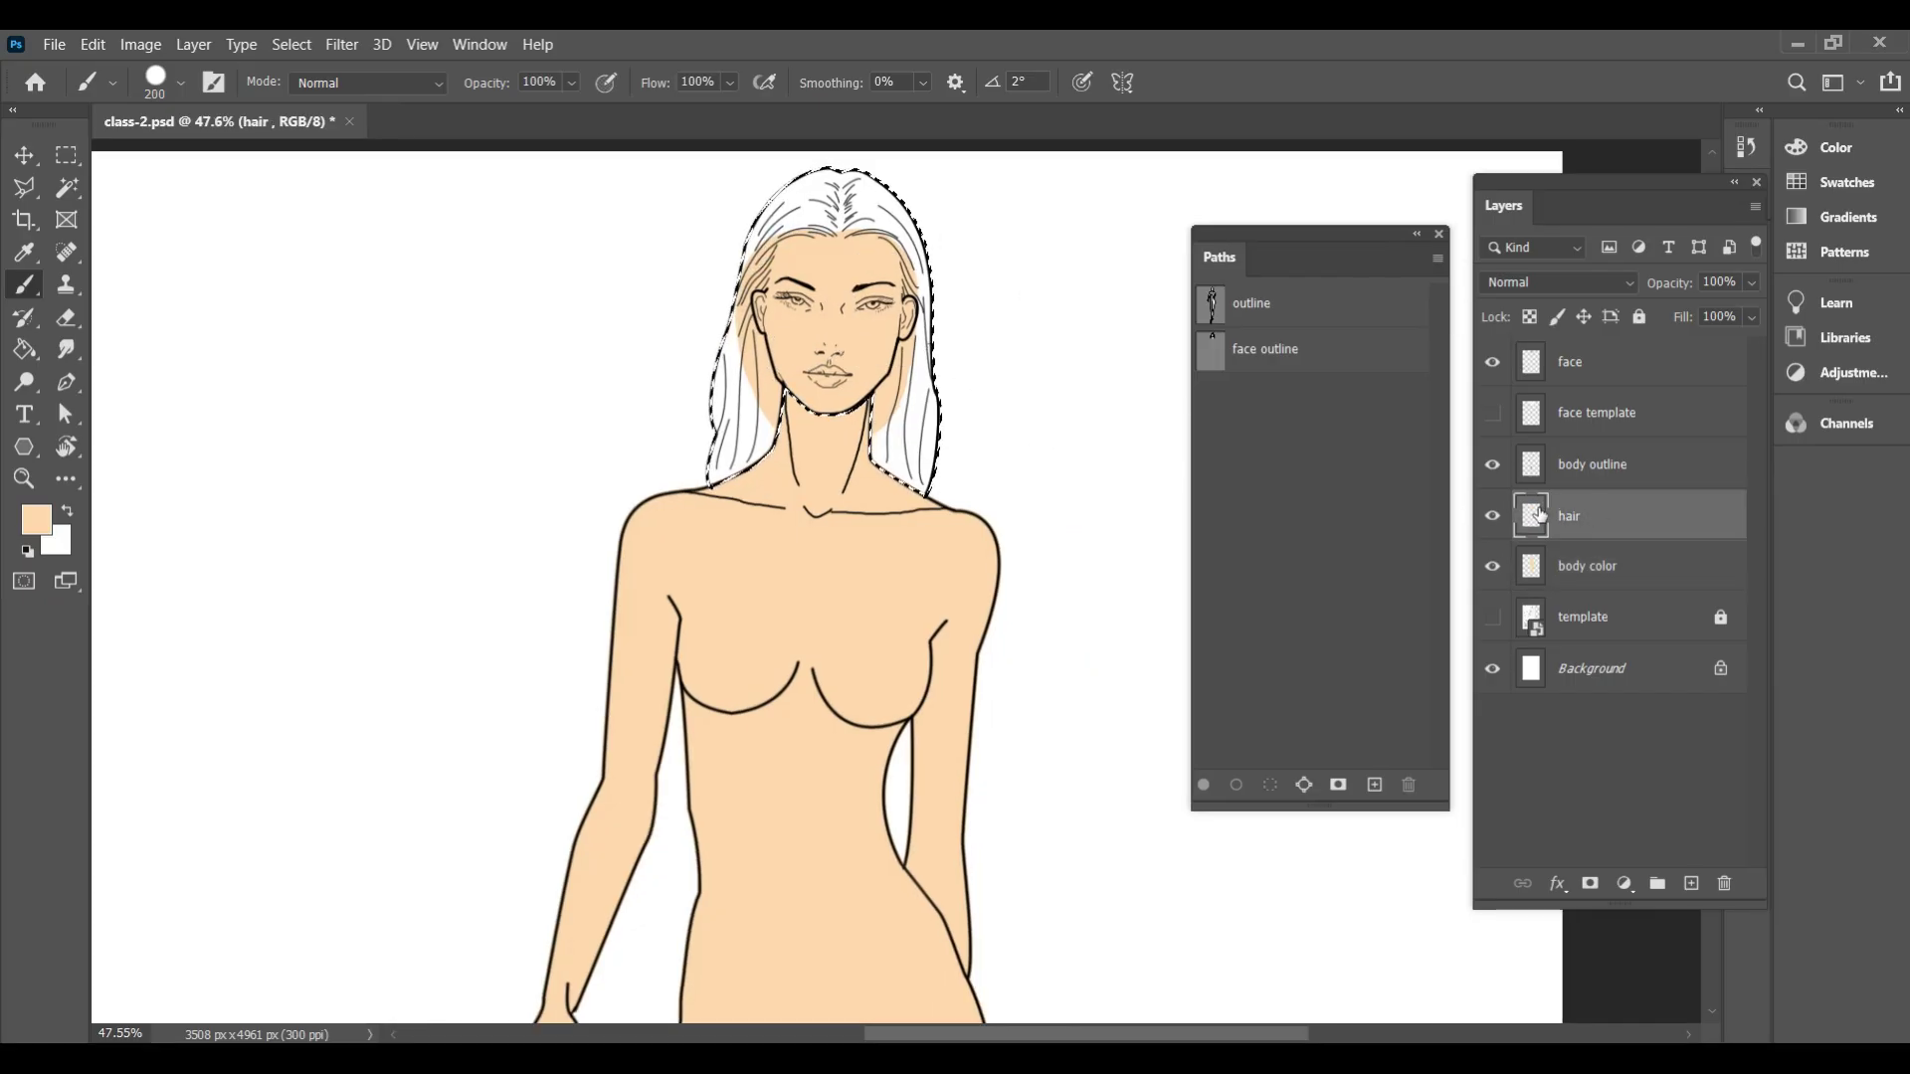
pyautogui.click(37, 519)
pyautogui.moveTo(1159, 438); pyautogui.dragTo(1098, 553)
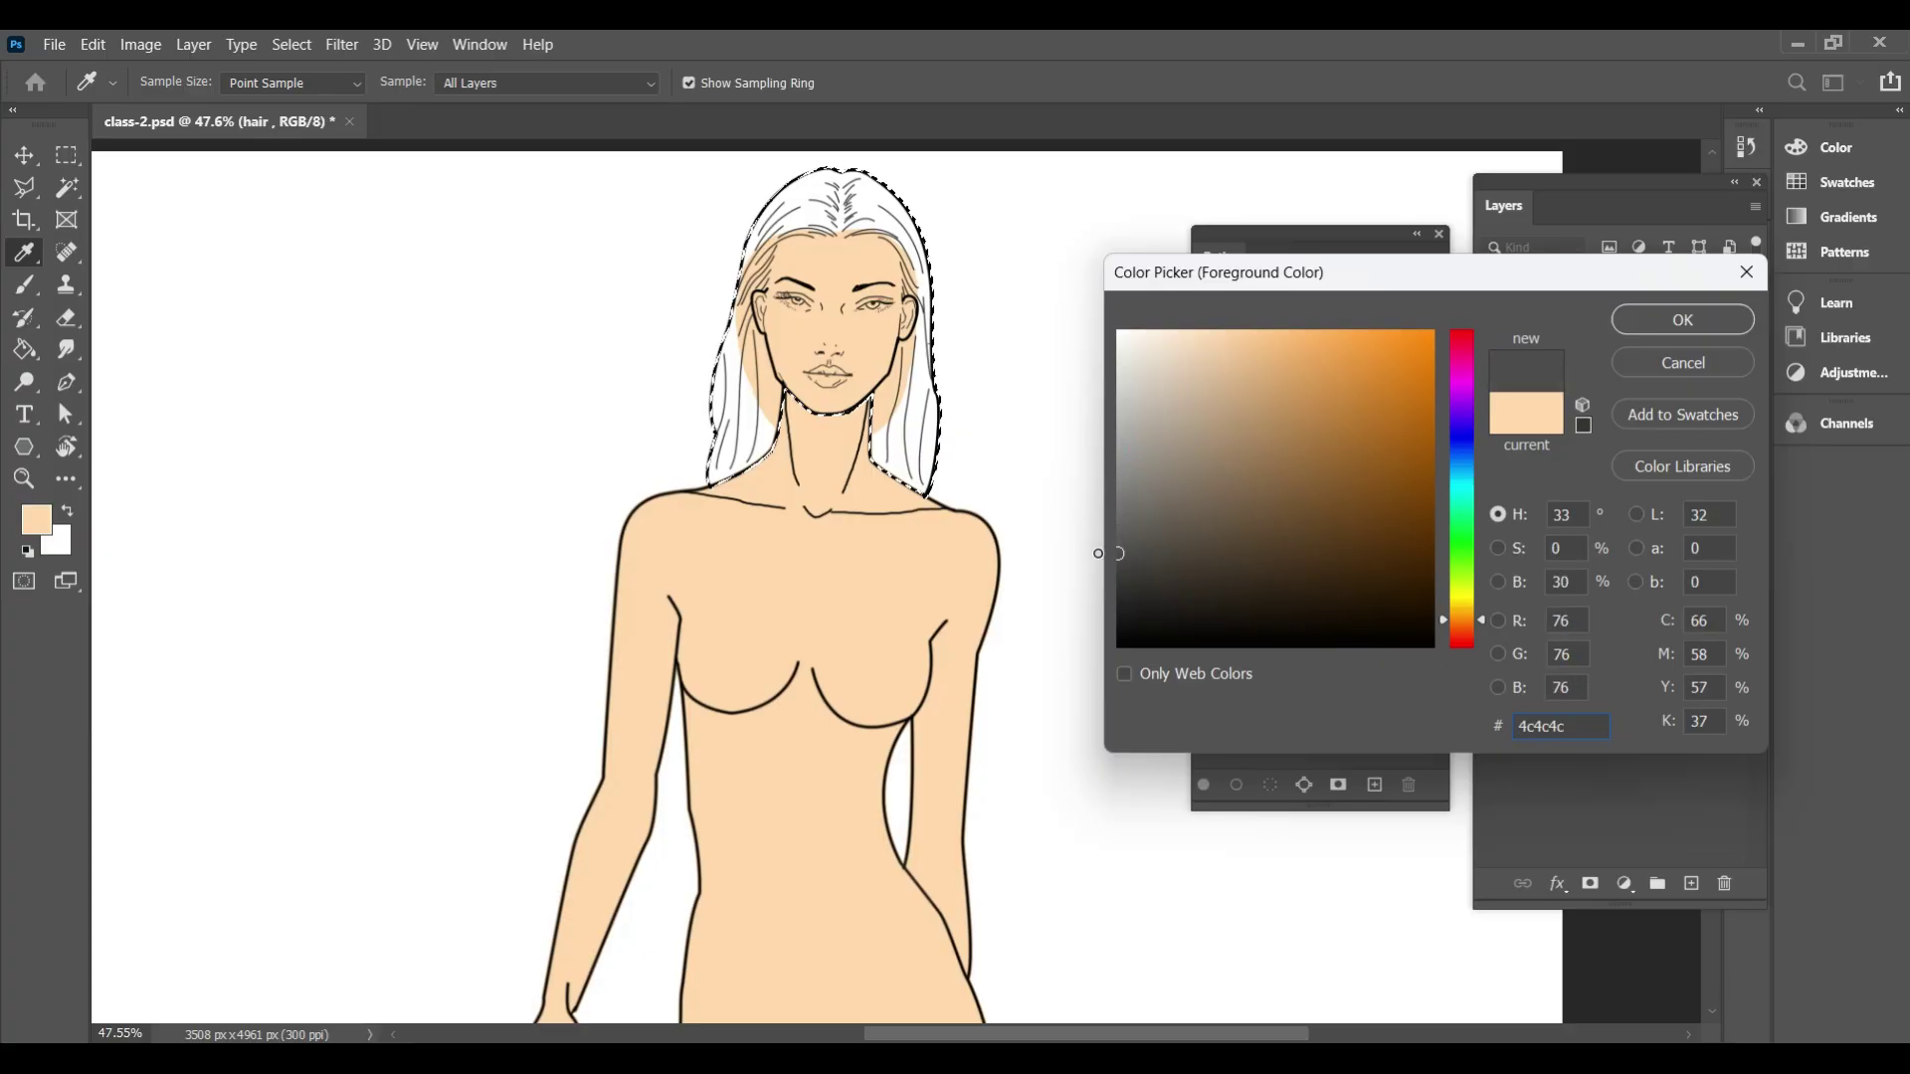
pyautogui.click(1702, 310)
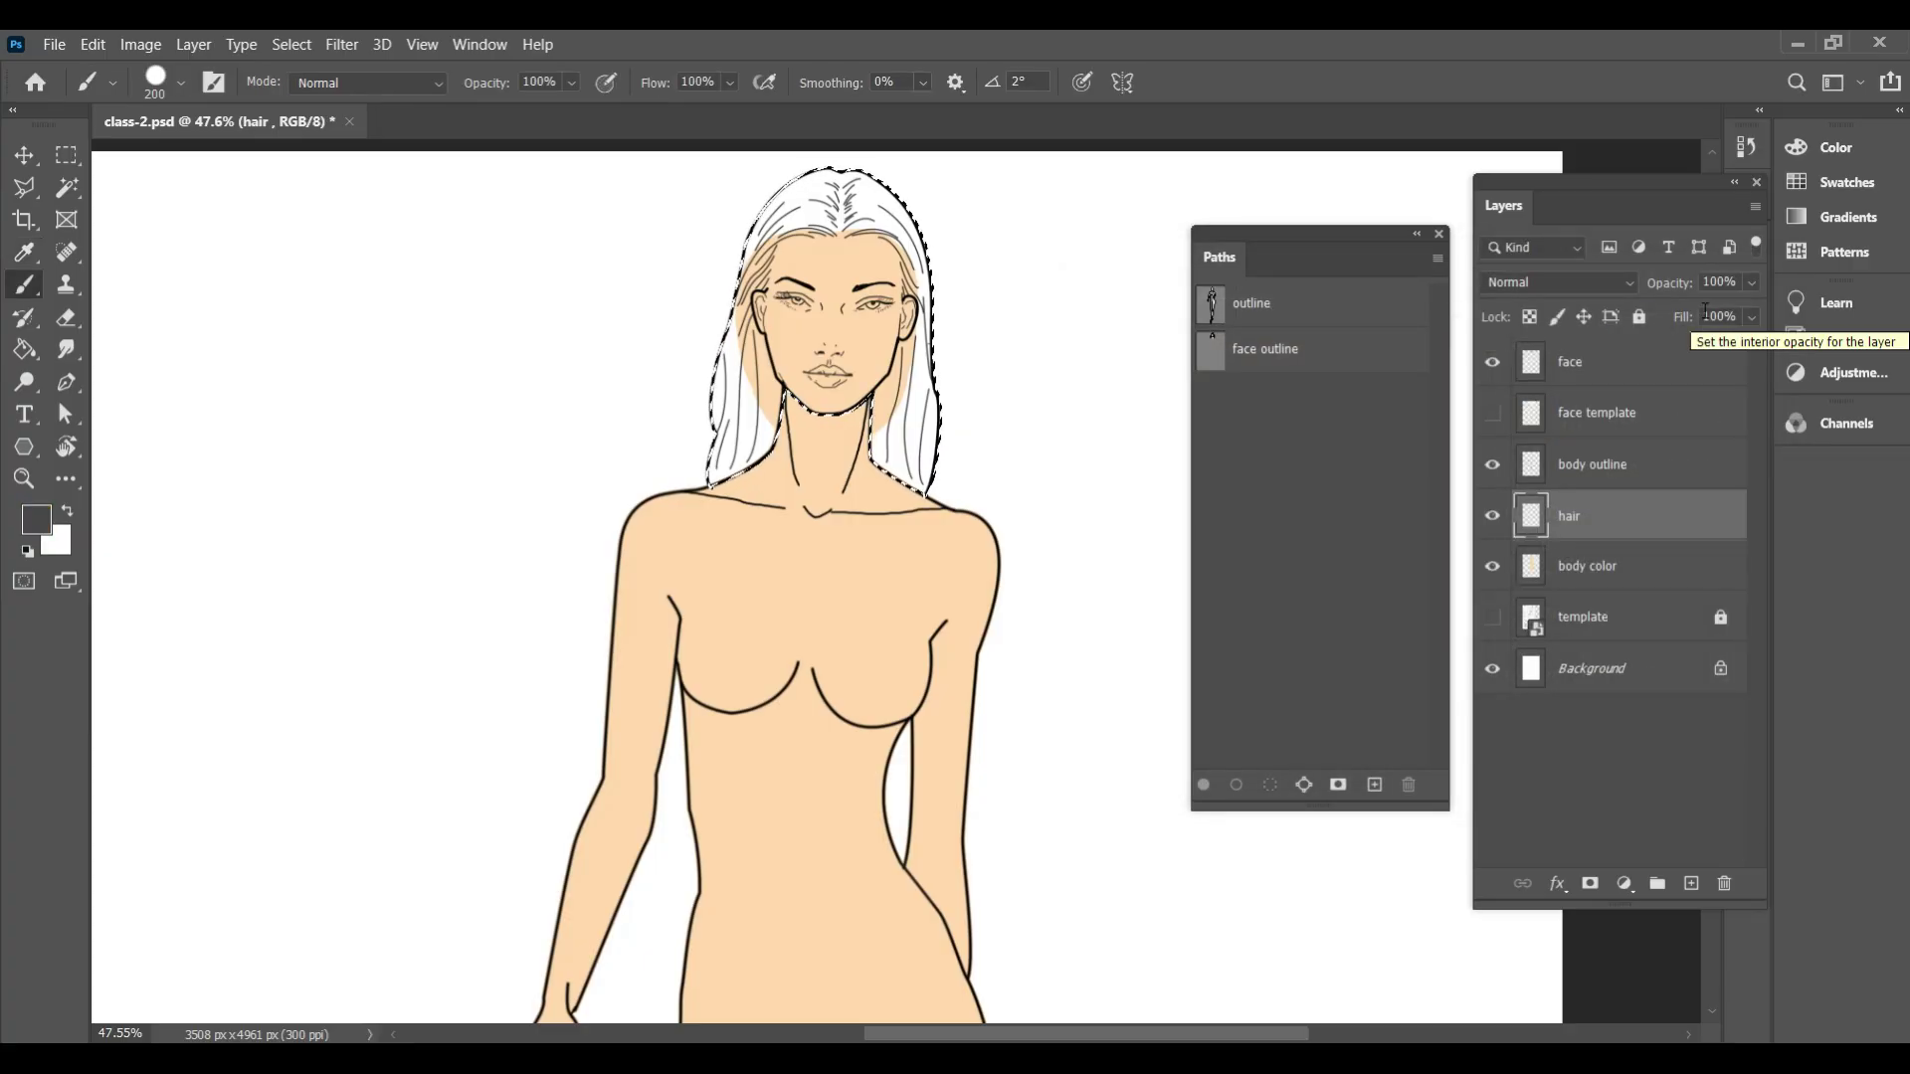
# Paint the hair dark gray within the selection on the hair layer, covering the crown and both sides around the face
pyautogui.scroll(1, 861, 221)
pyautogui.scroll(5, 861, 221)
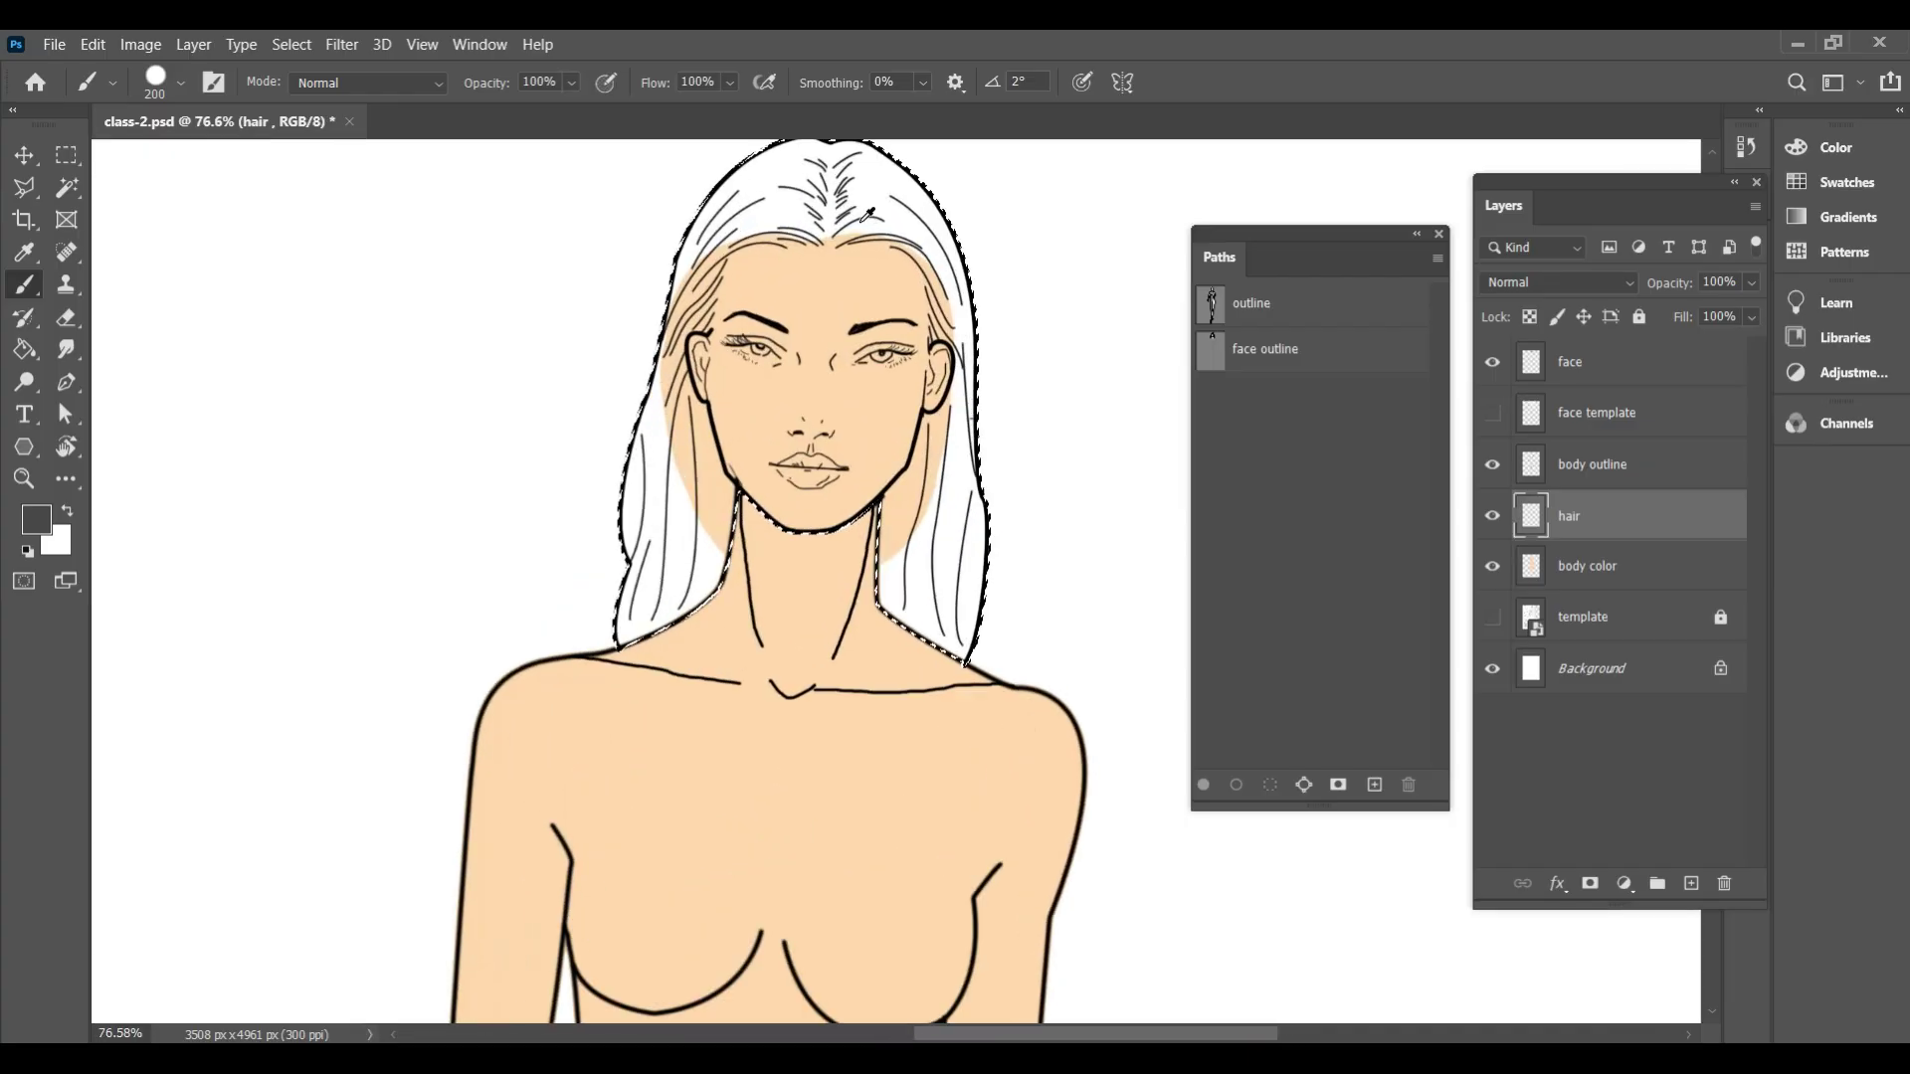
pyautogui.click(862, 235)
pyautogui.moveTo(861, 235)
pyautogui.mouseDown()
pyautogui.moveTo(1000, 302)
pyautogui.moveTo(1040, 394)
pyautogui.moveTo(1044, 480)
pyautogui.moveTo(1063, 422)
pyautogui.moveTo(1009, 368)
pyautogui.moveTo(1040, 481)
pyautogui.moveTo(1009, 550)
pyautogui.mouseUp()
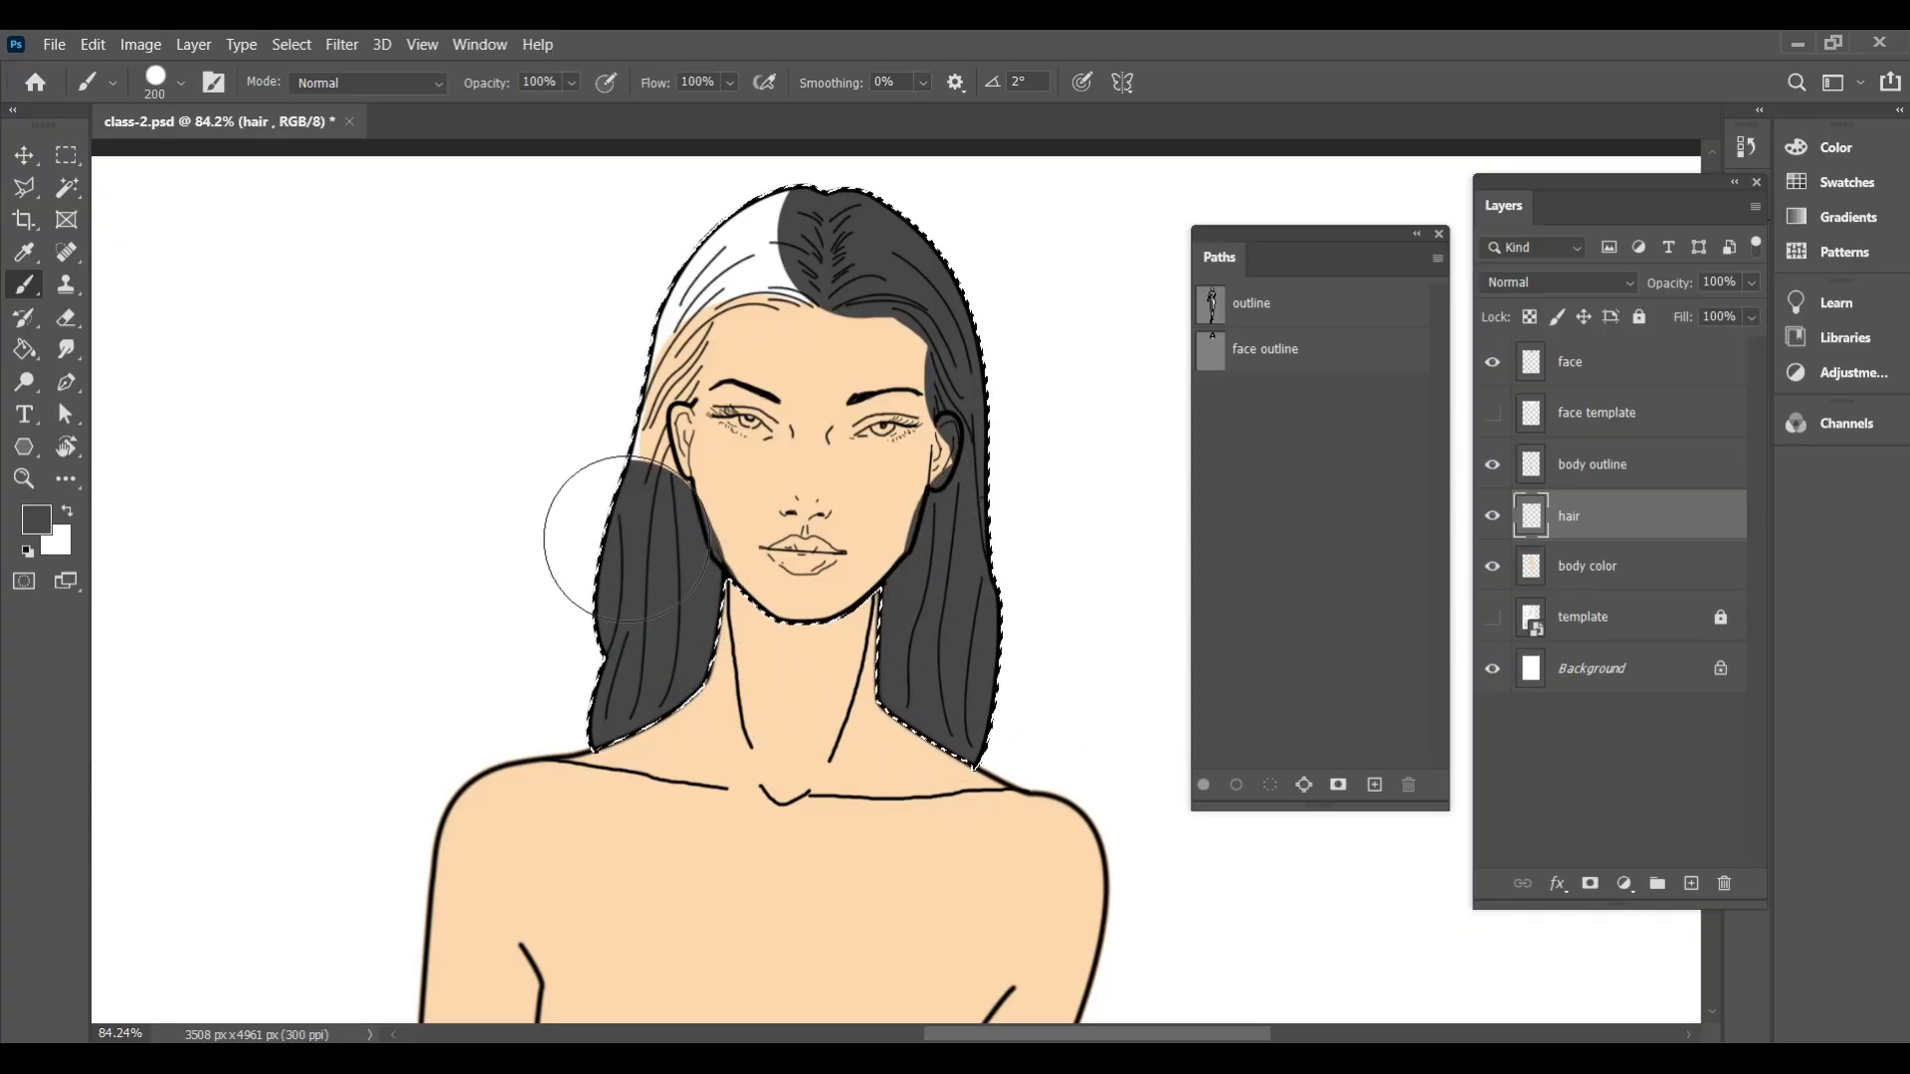
pyautogui.moveTo(592, 422); pyautogui.dragTo(627, 334)
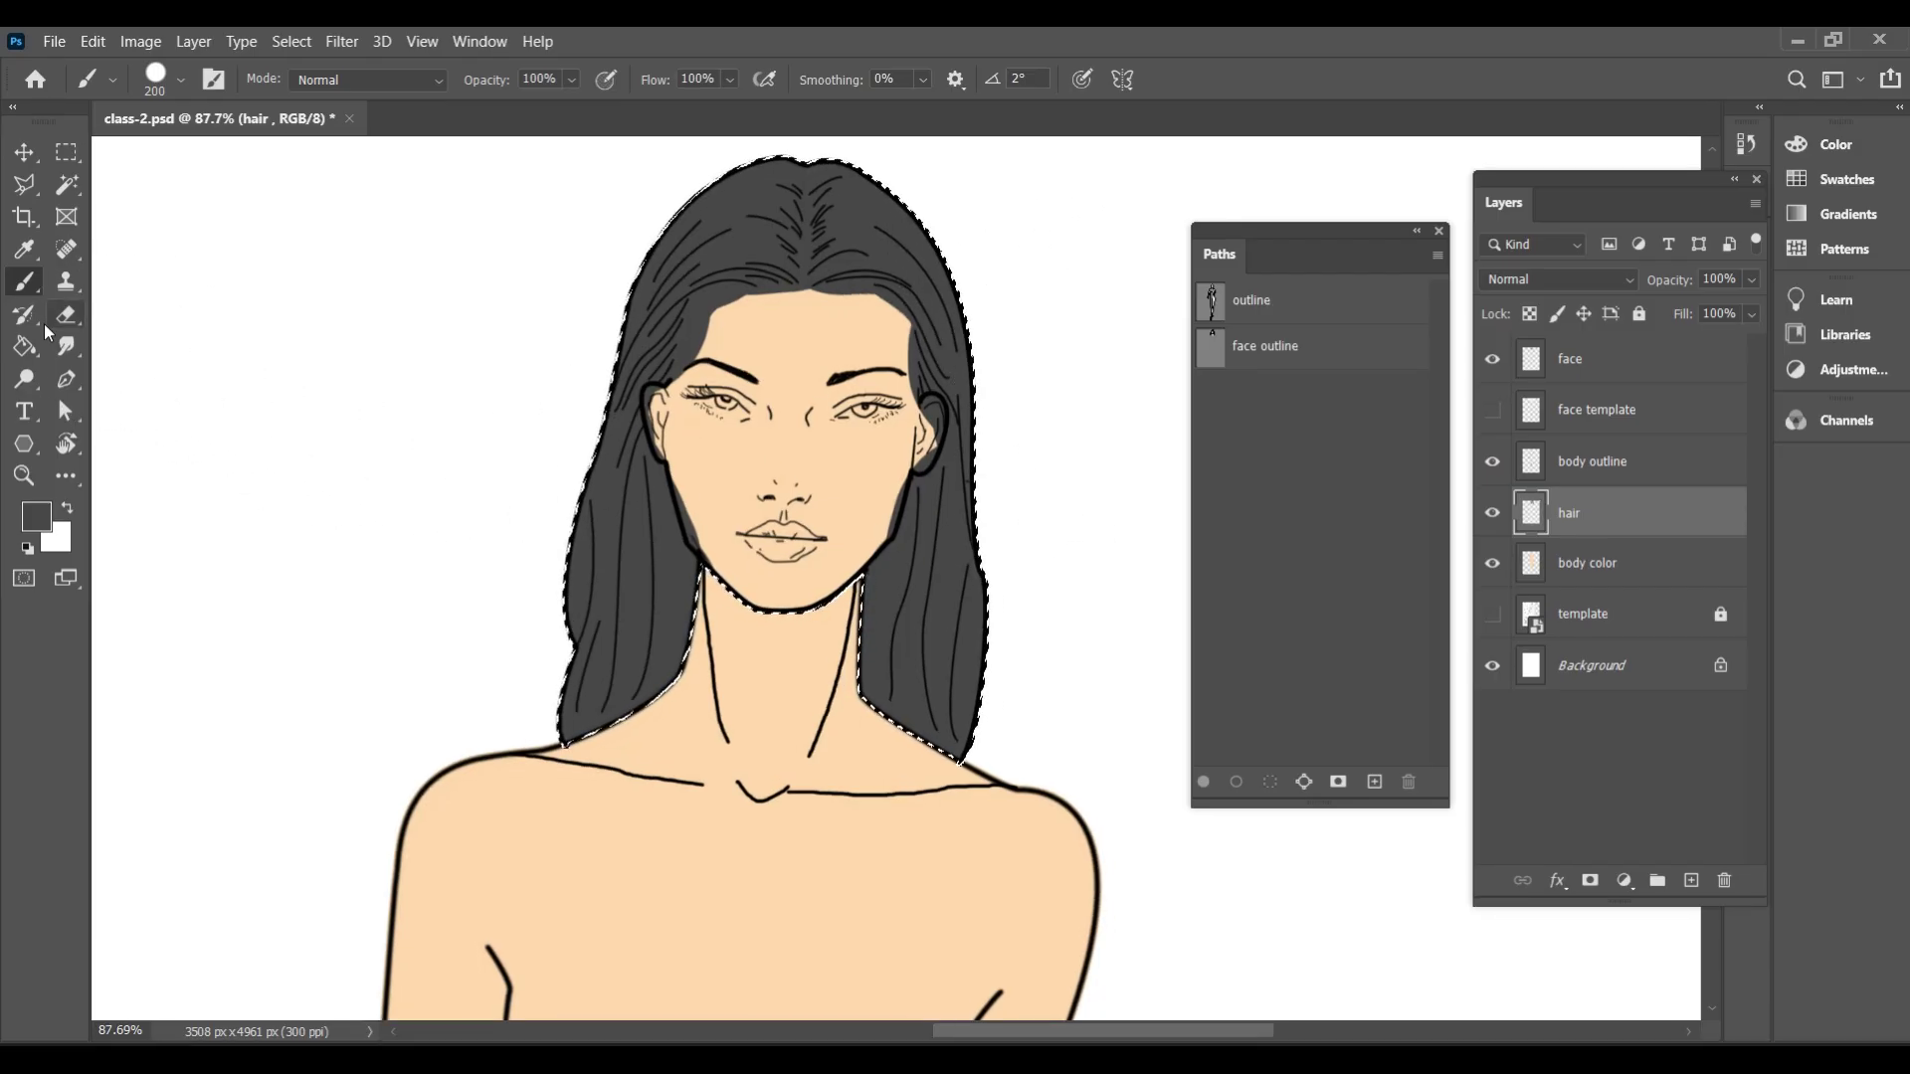
# Erase the hair color covering both ears and the sides of the jaw with a hard 25 px eraser
pyautogui.click(52, 316)
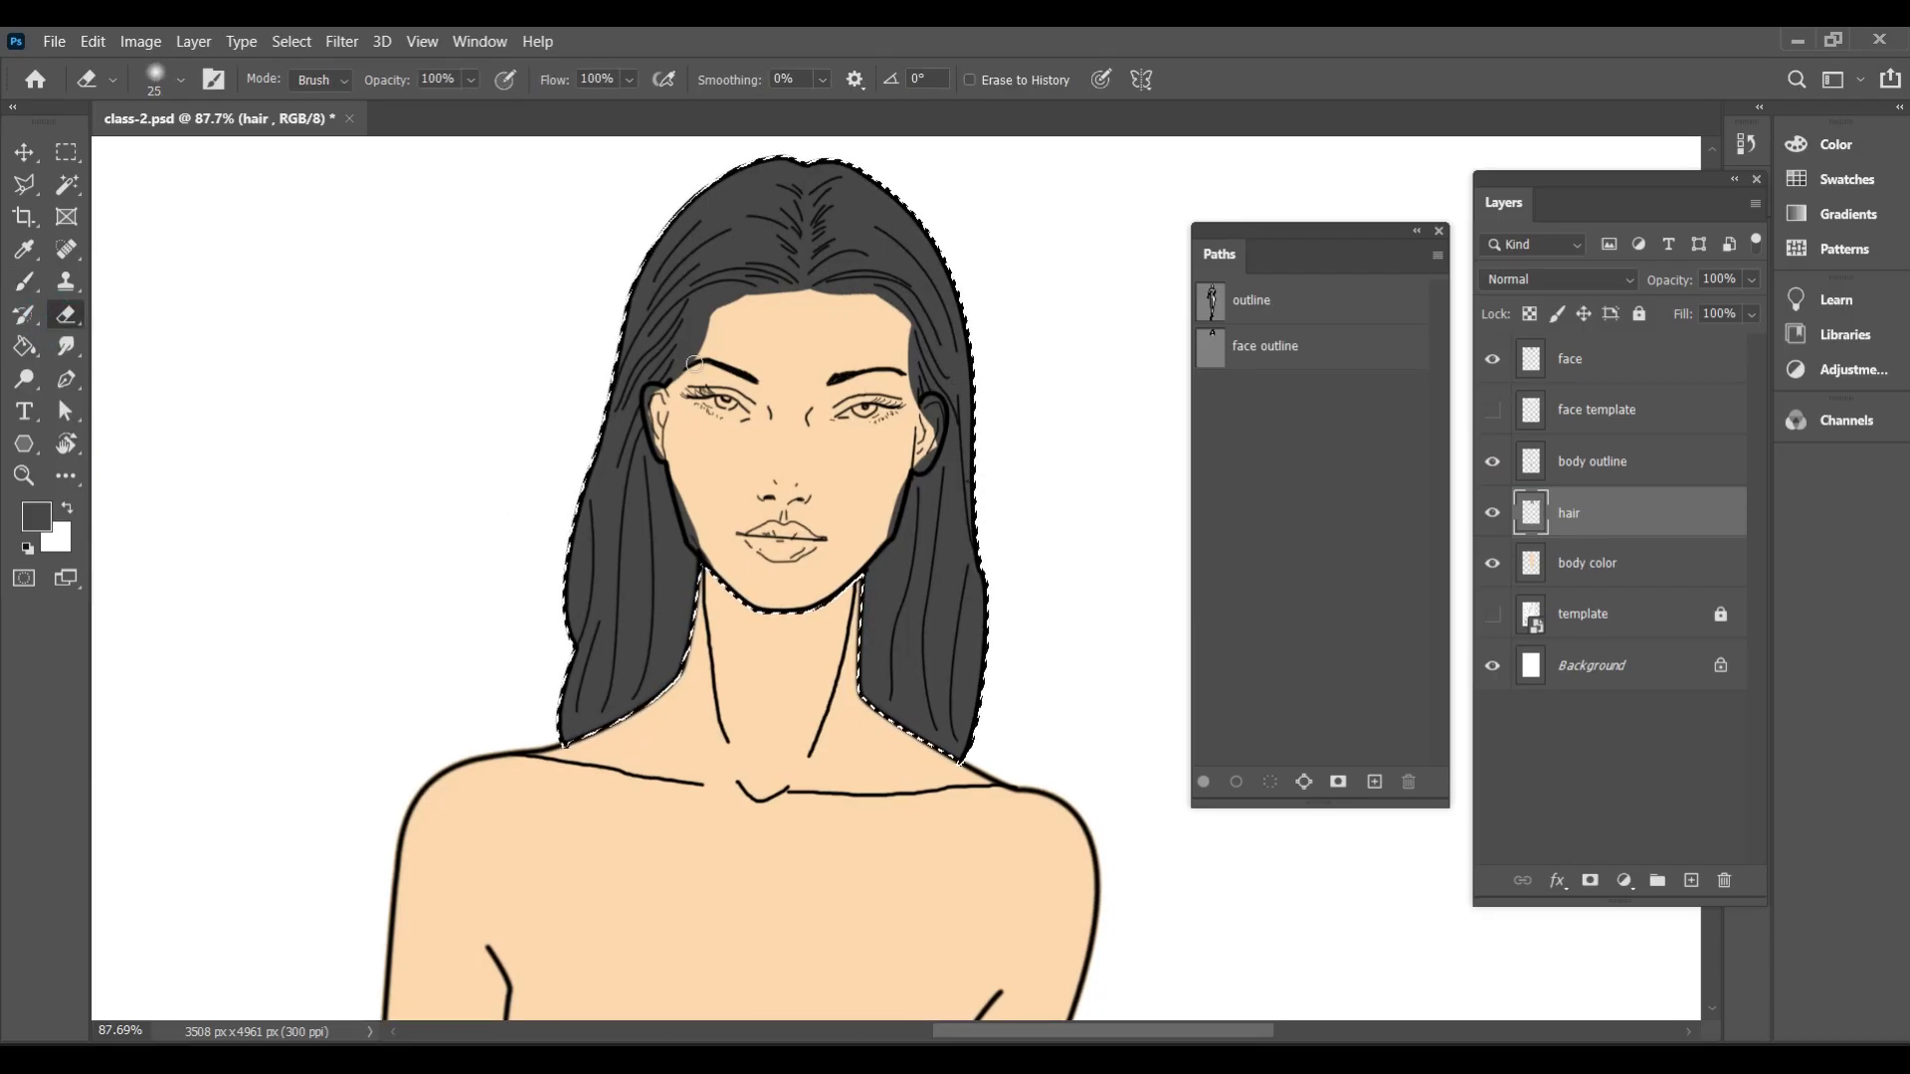
pyautogui.scroll(10, 695, 364)
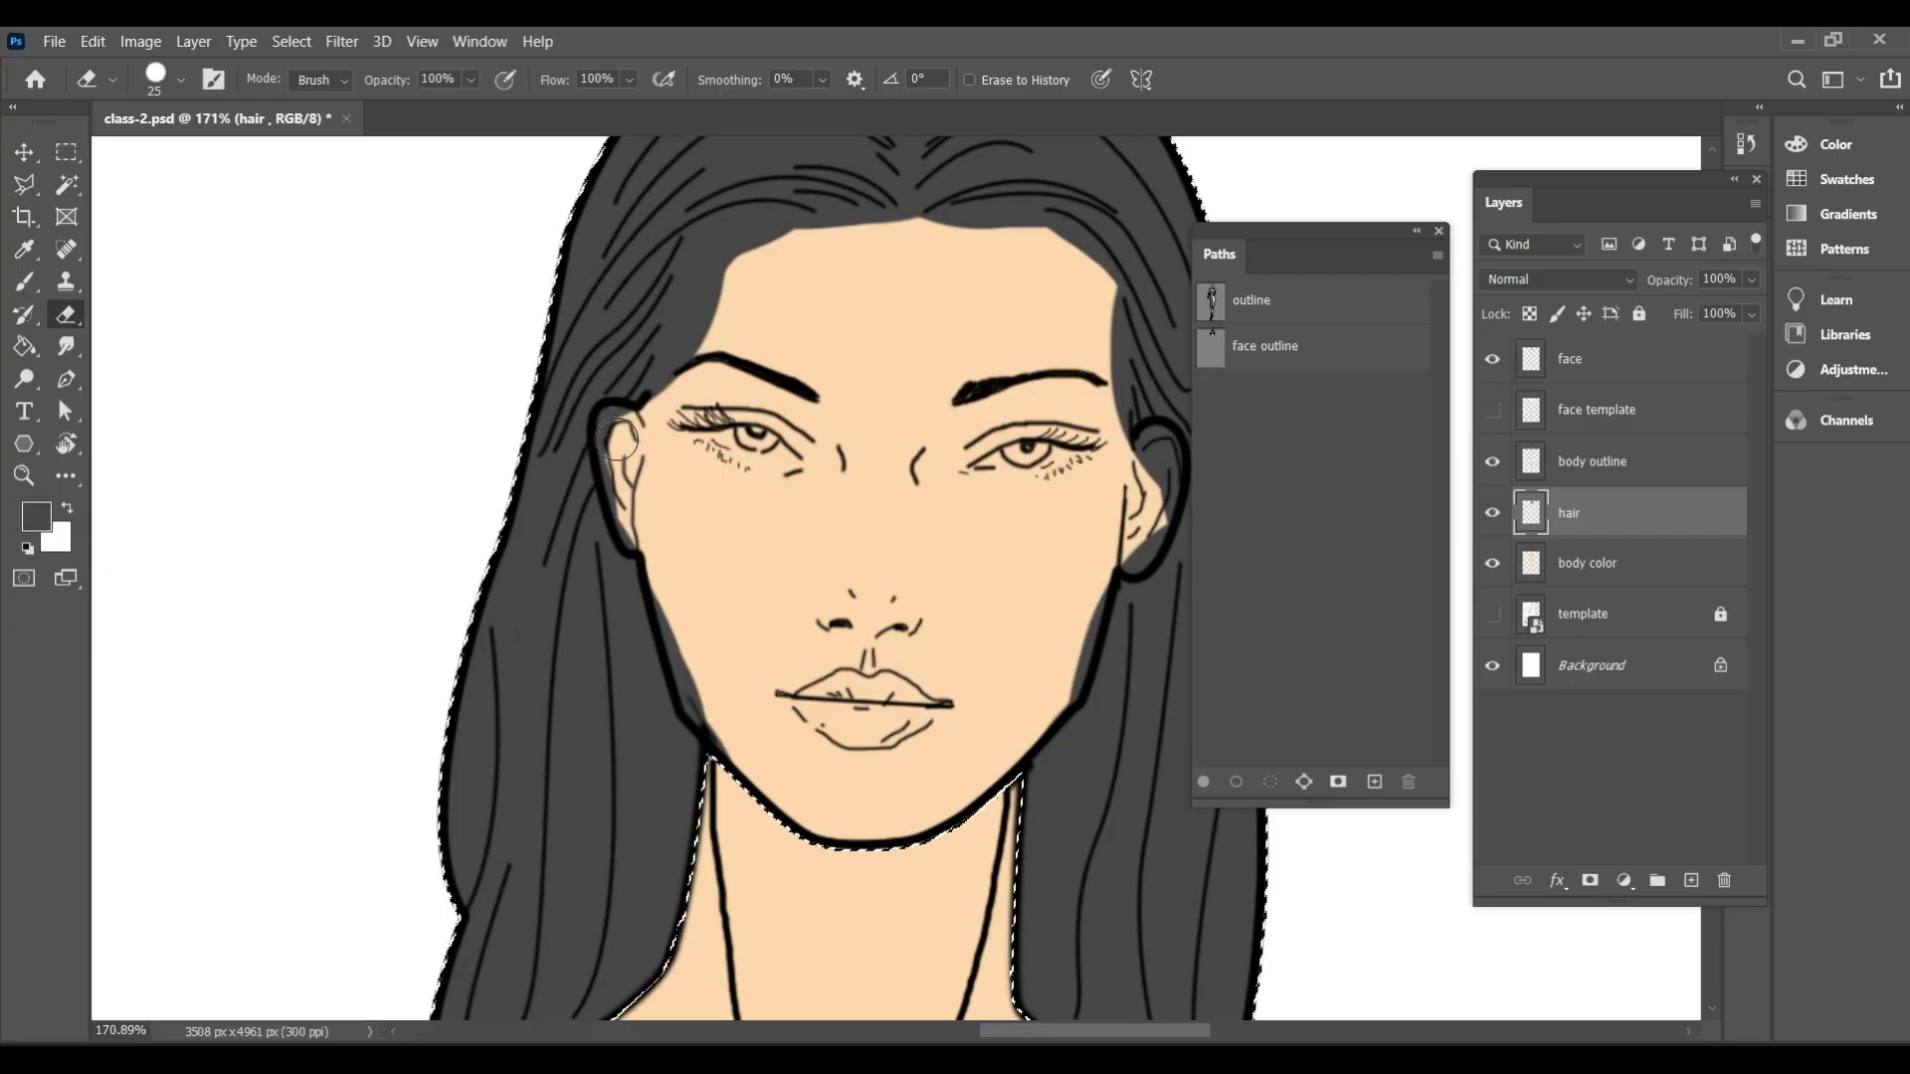
pyautogui.moveTo(620, 446)
pyautogui.mouseDown()
pyautogui.moveTo(703, 698)
pyautogui.moveTo(746, 750)
pyautogui.mouseUp()
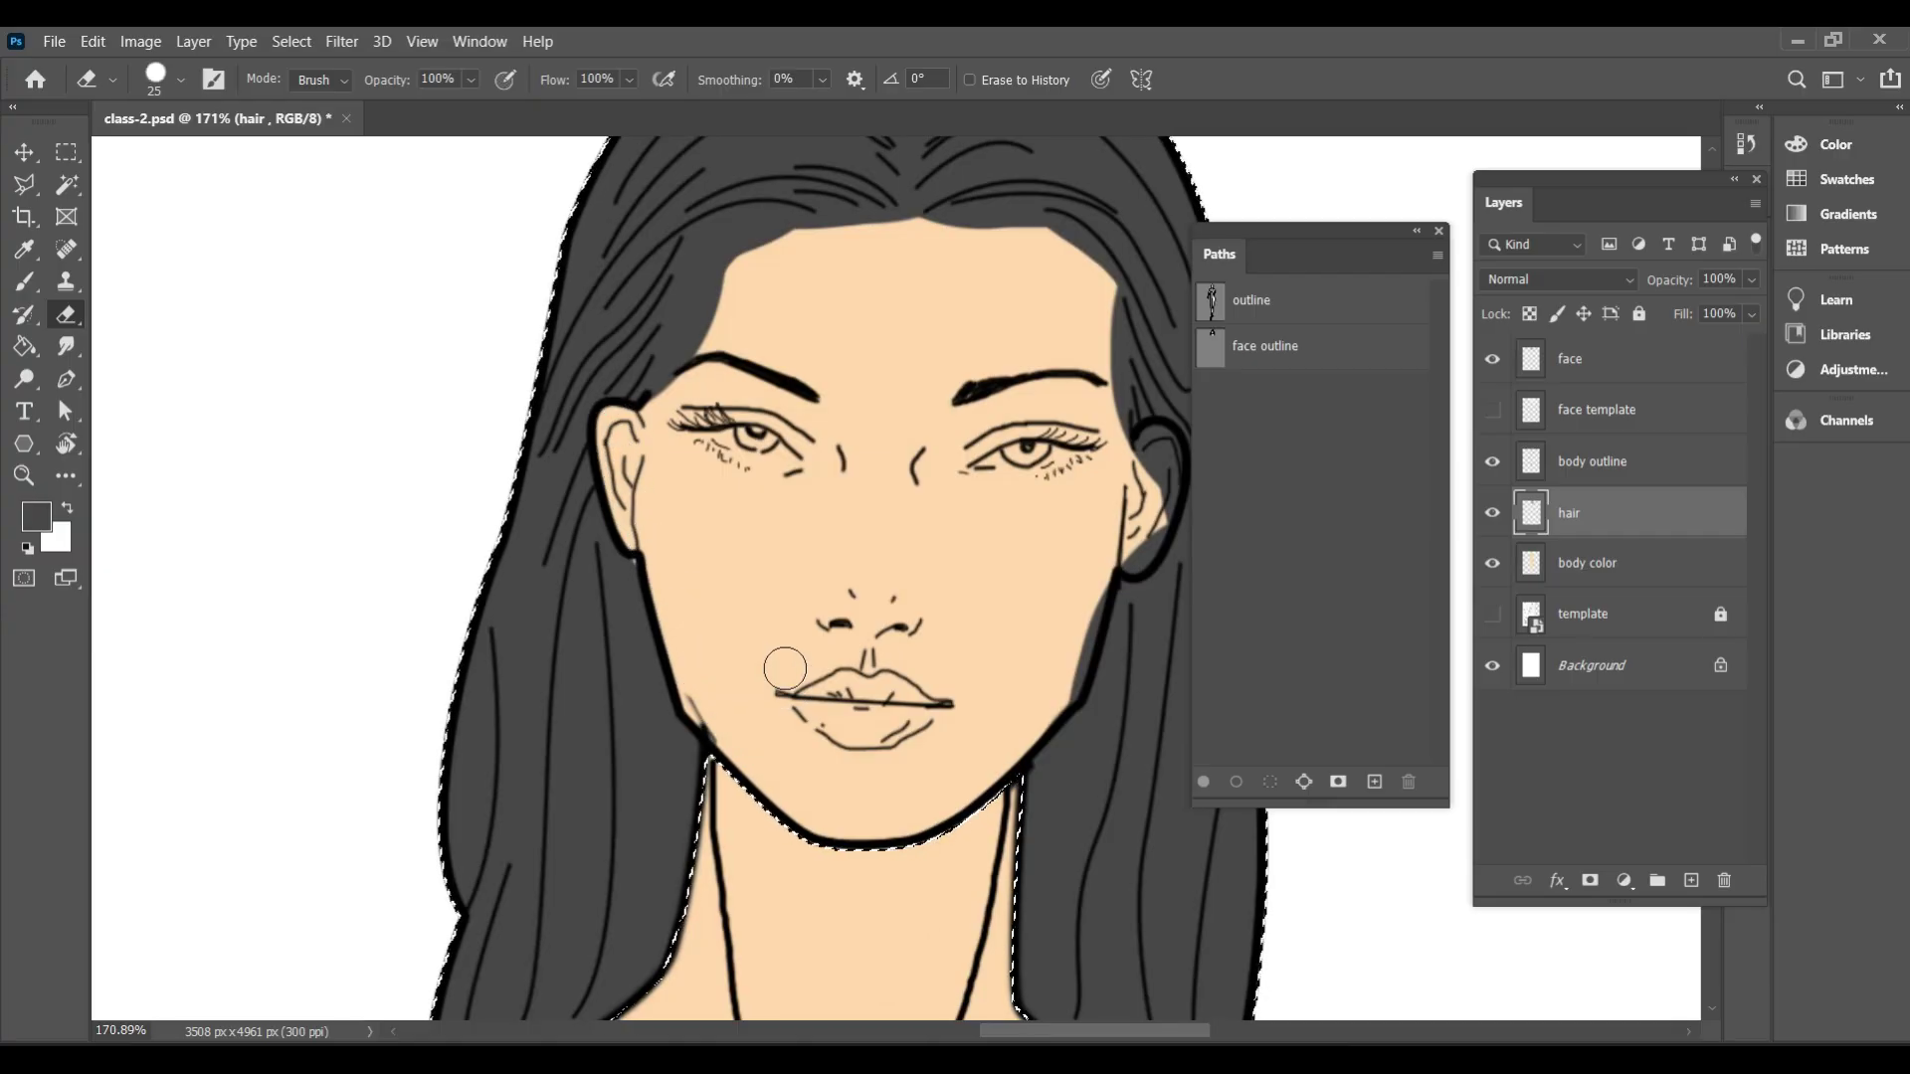
pyautogui.scroll(2, 809, 412)
pyautogui.hscroll(-3, 1048, 473)
pyautogui.hscroll(11, 1036, 512)
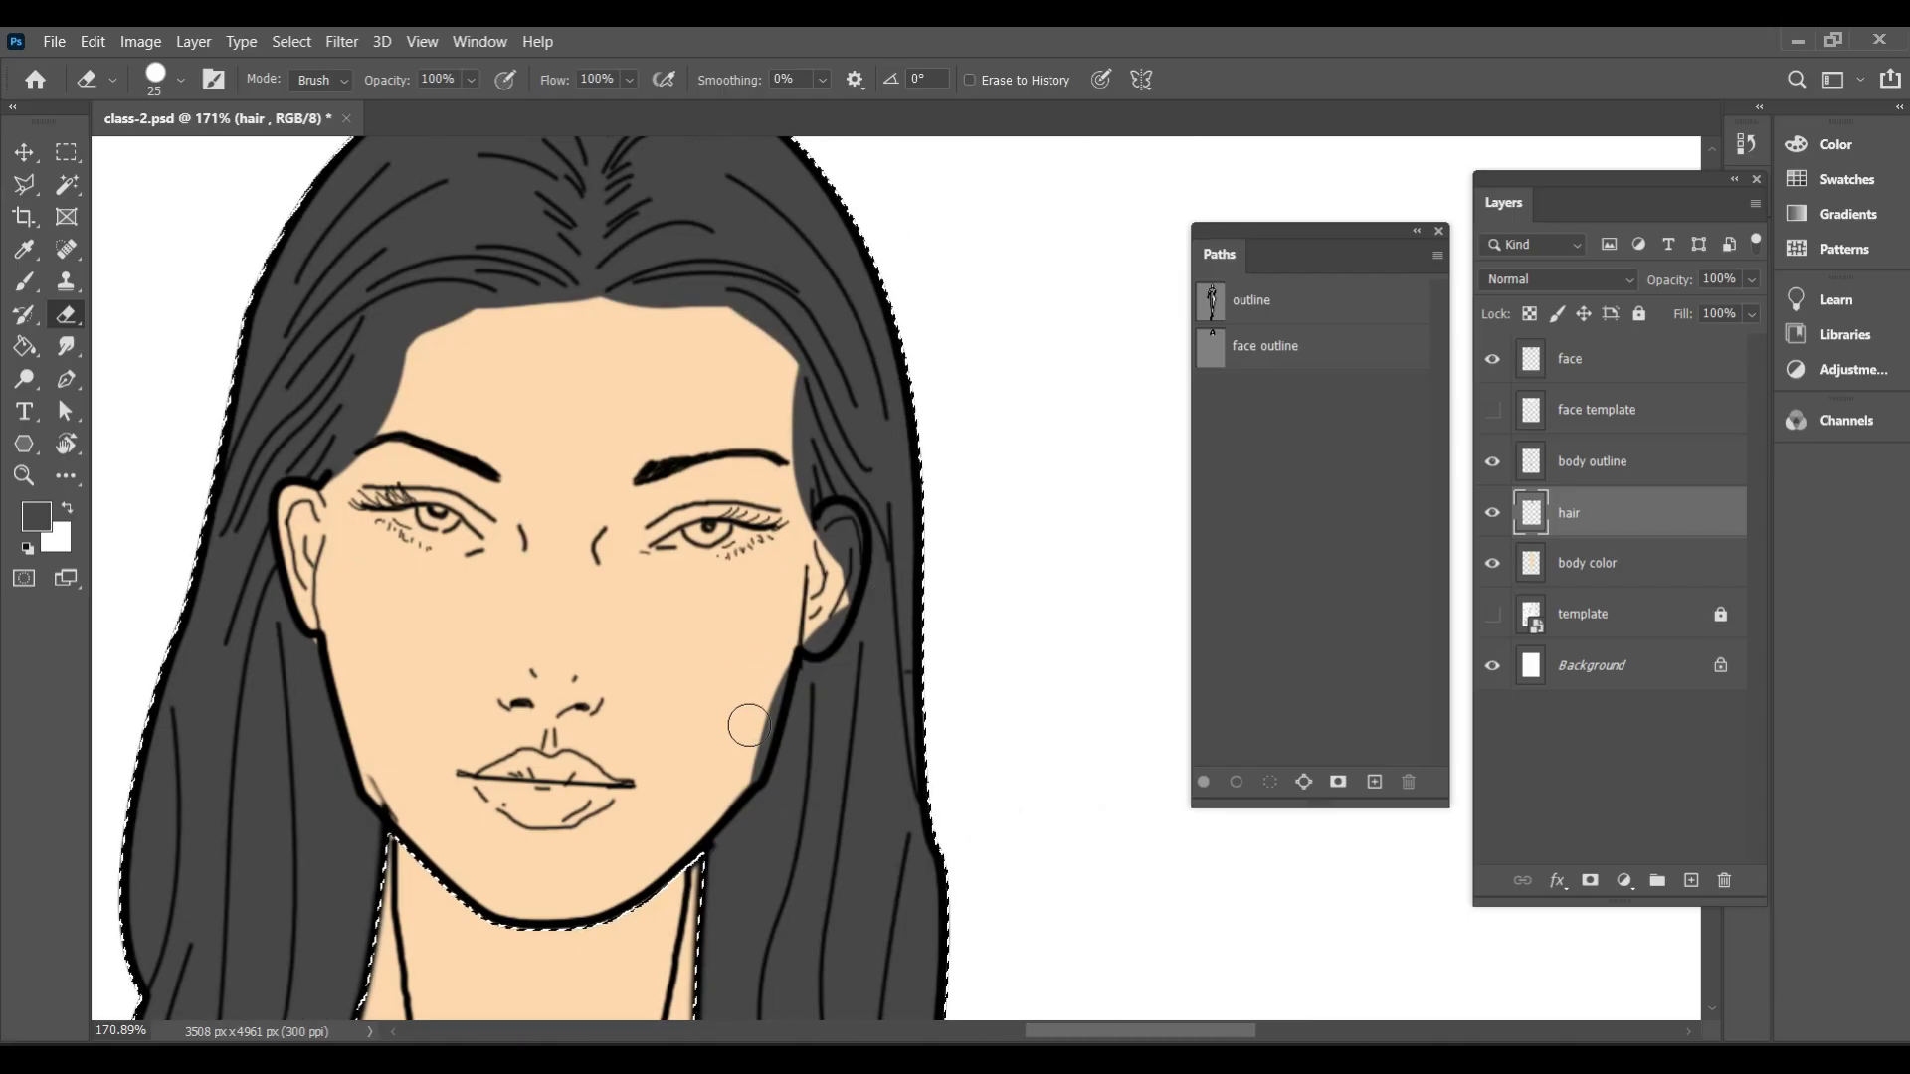
pyautogui.moveTo(742, 774)
pyautogui.mouseDown()
pyautogui.moveTo(778, 643)
pyautogui.moveTo(818, 639)
pyautogui.moveTo(842, 527)
pyautogui.mouseUp()
# Soften the hairline around the forehead and temples on the hair layer using a 25 px Soft Round eraser
pyautogui.rightClick(691, 403)
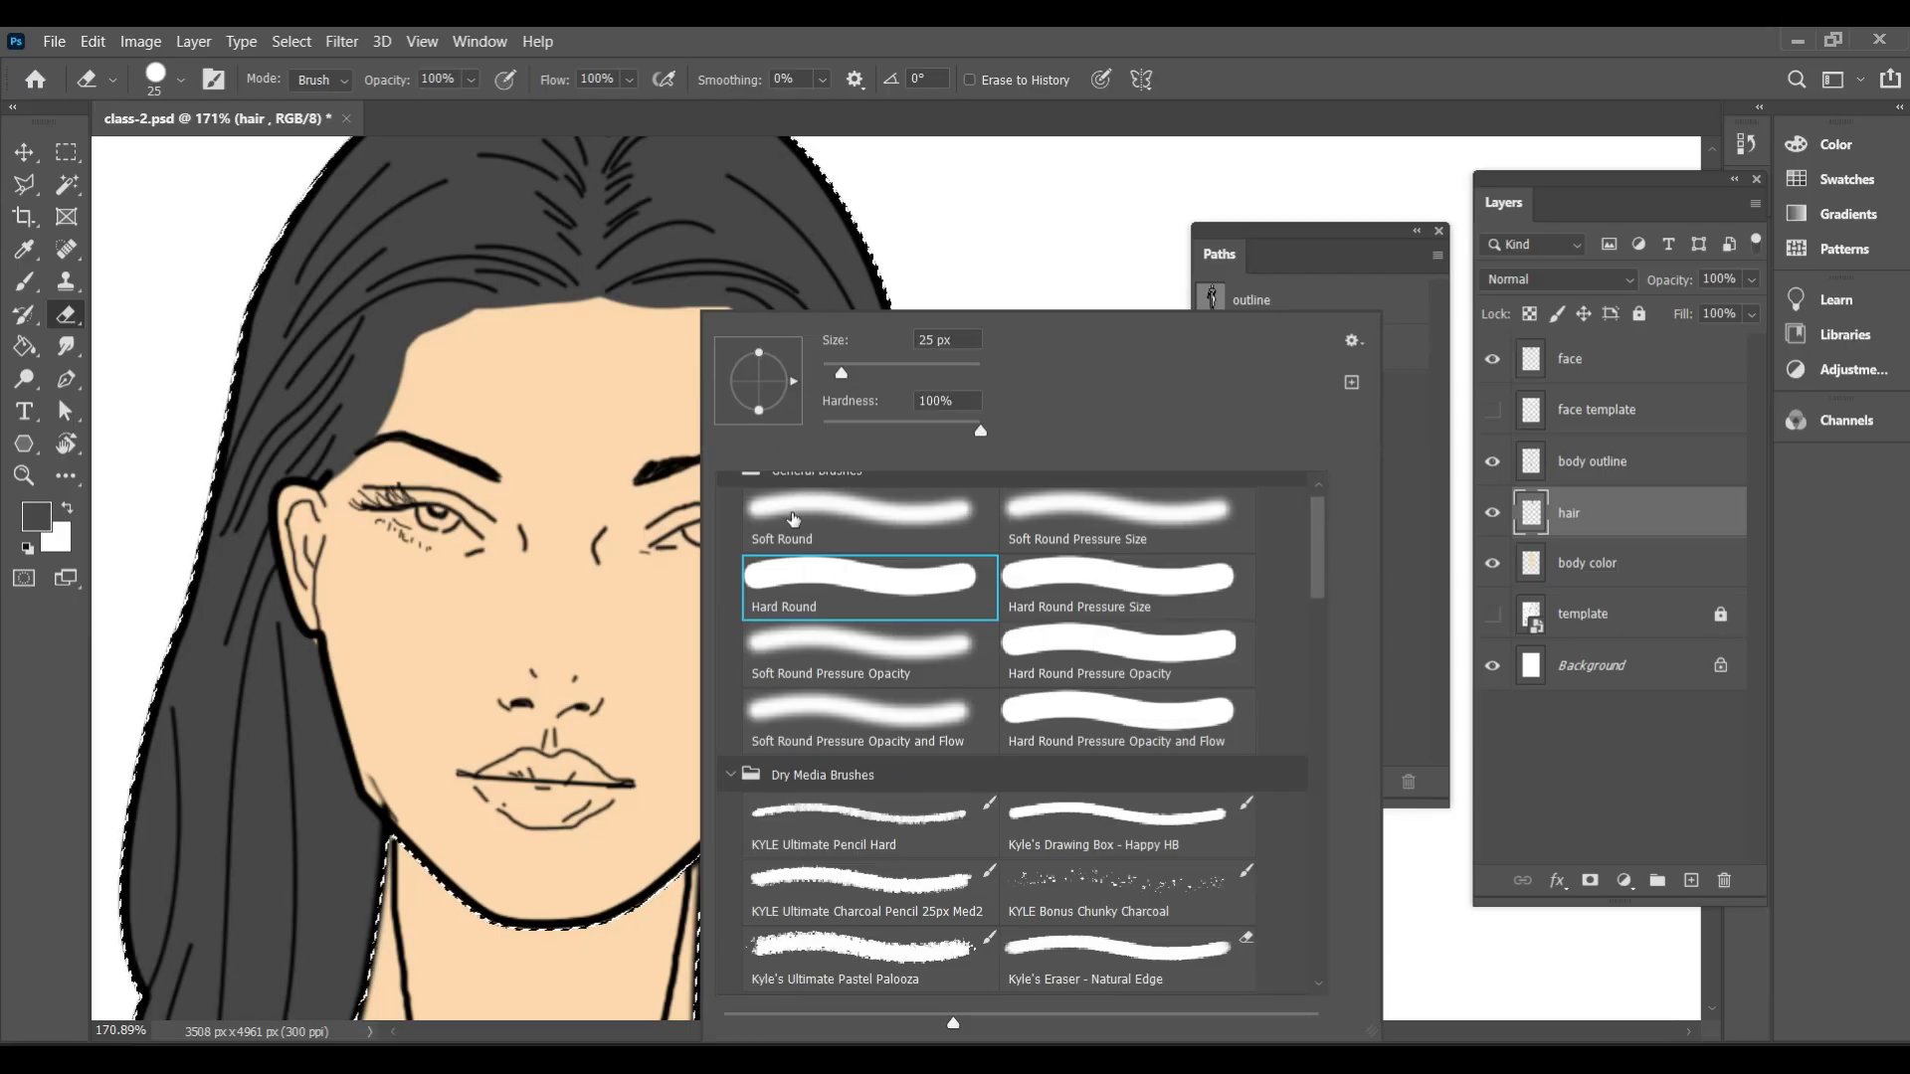
pyautogui.click(801, 517)
pyautogui.click(532, 384)
pyautogui.moveTo(348, 479)
pyautogui.mouseDown()
pyautogui.moveTo(407, 398)
pyautogui.moveTo(378, 429)
pyautogui.moveTo(420, 364)
pyautogui.moveTo(368, 445)
pyautogui.moveTo(411, 362)
pyautogui.moveTo(509, 321)
pyautogui.moveTo(433, 350)
pyautogui.moveTo(497, 323)
pyautogui.moveTo(459, 330)
pyautogui.moveTo(680, 318)
pyautogui.moveTo(746, 362)
pyautogui.moveTo(658, 319)
pyautogui.moveTo(770, 384)
pyautogui.moveTo(708, 335)
pyautogui.moveTo(773, 399)
pyautogui.moveTo(791, 534)
pyautogui.moveTo(791, 390)
pyautogui.moveTo(751, 346)
pyautogui.mouseUp()
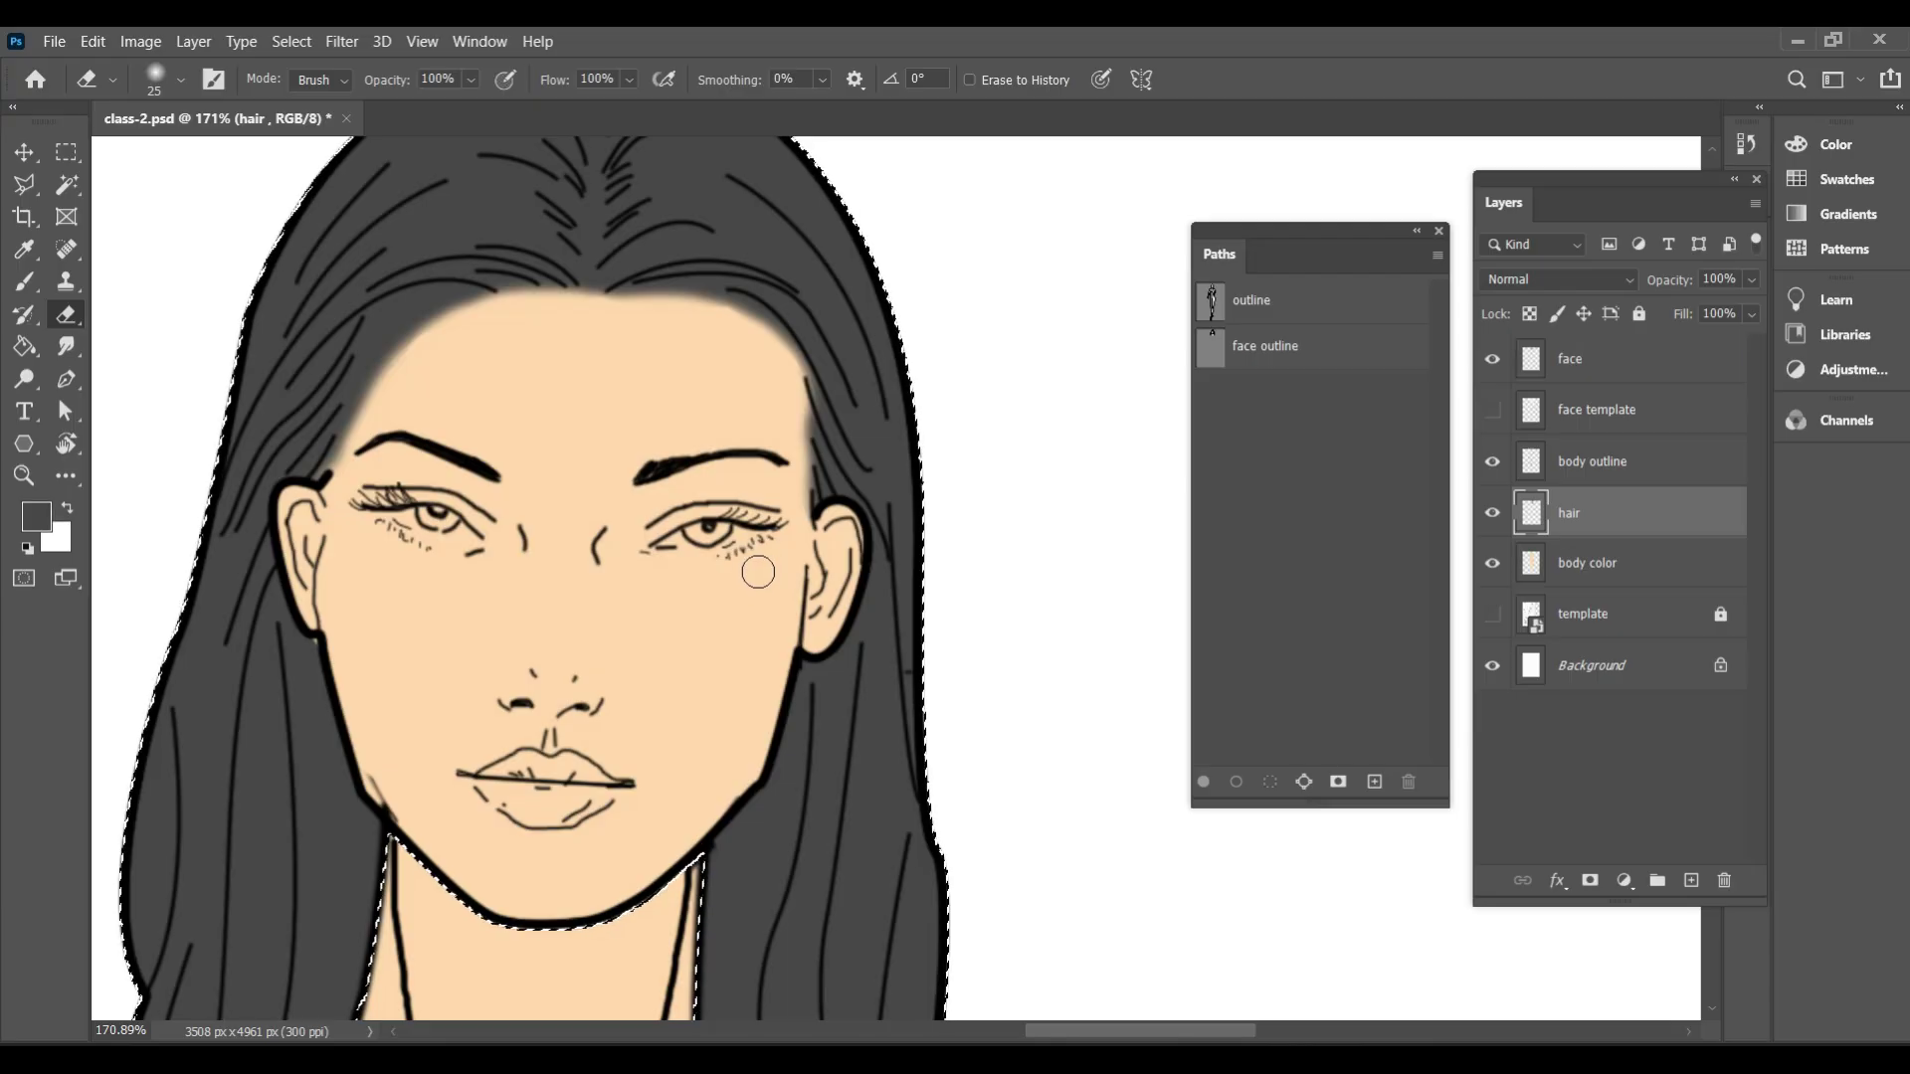
pyautogui.moveTo(453, 325)
pyautogui.mouseDown()
pyautogui.moveTo(351, 457)
pyautogui.moveTo(383, 350)
pyautogui.moveTo(454, 317)
pyautogui.moveTo(528, 335)
pyautogui.moveTo(453, 319)
pyautogui.moveTo(512, 322)
pyautogui.mouseUp()
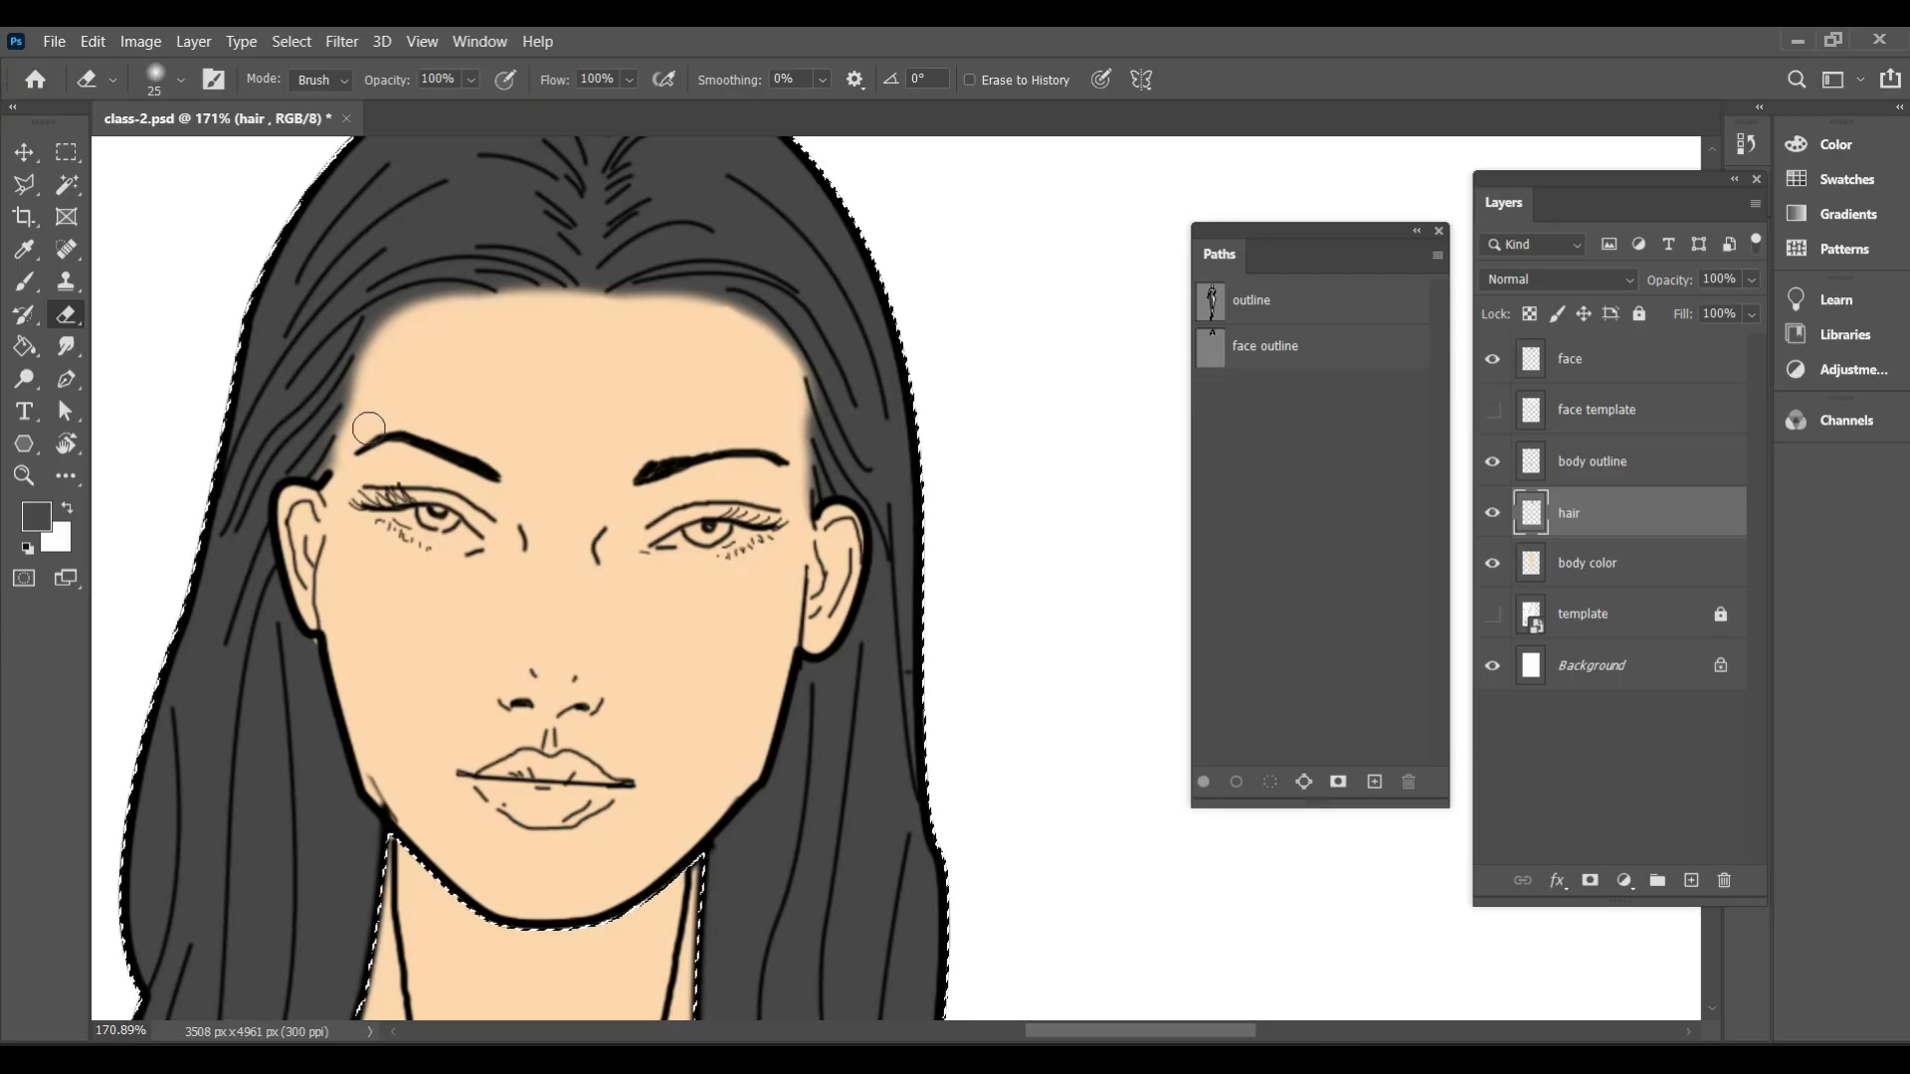
pyautogui.moveTo(353, 448); pyautogui.dragTo(731, 320)
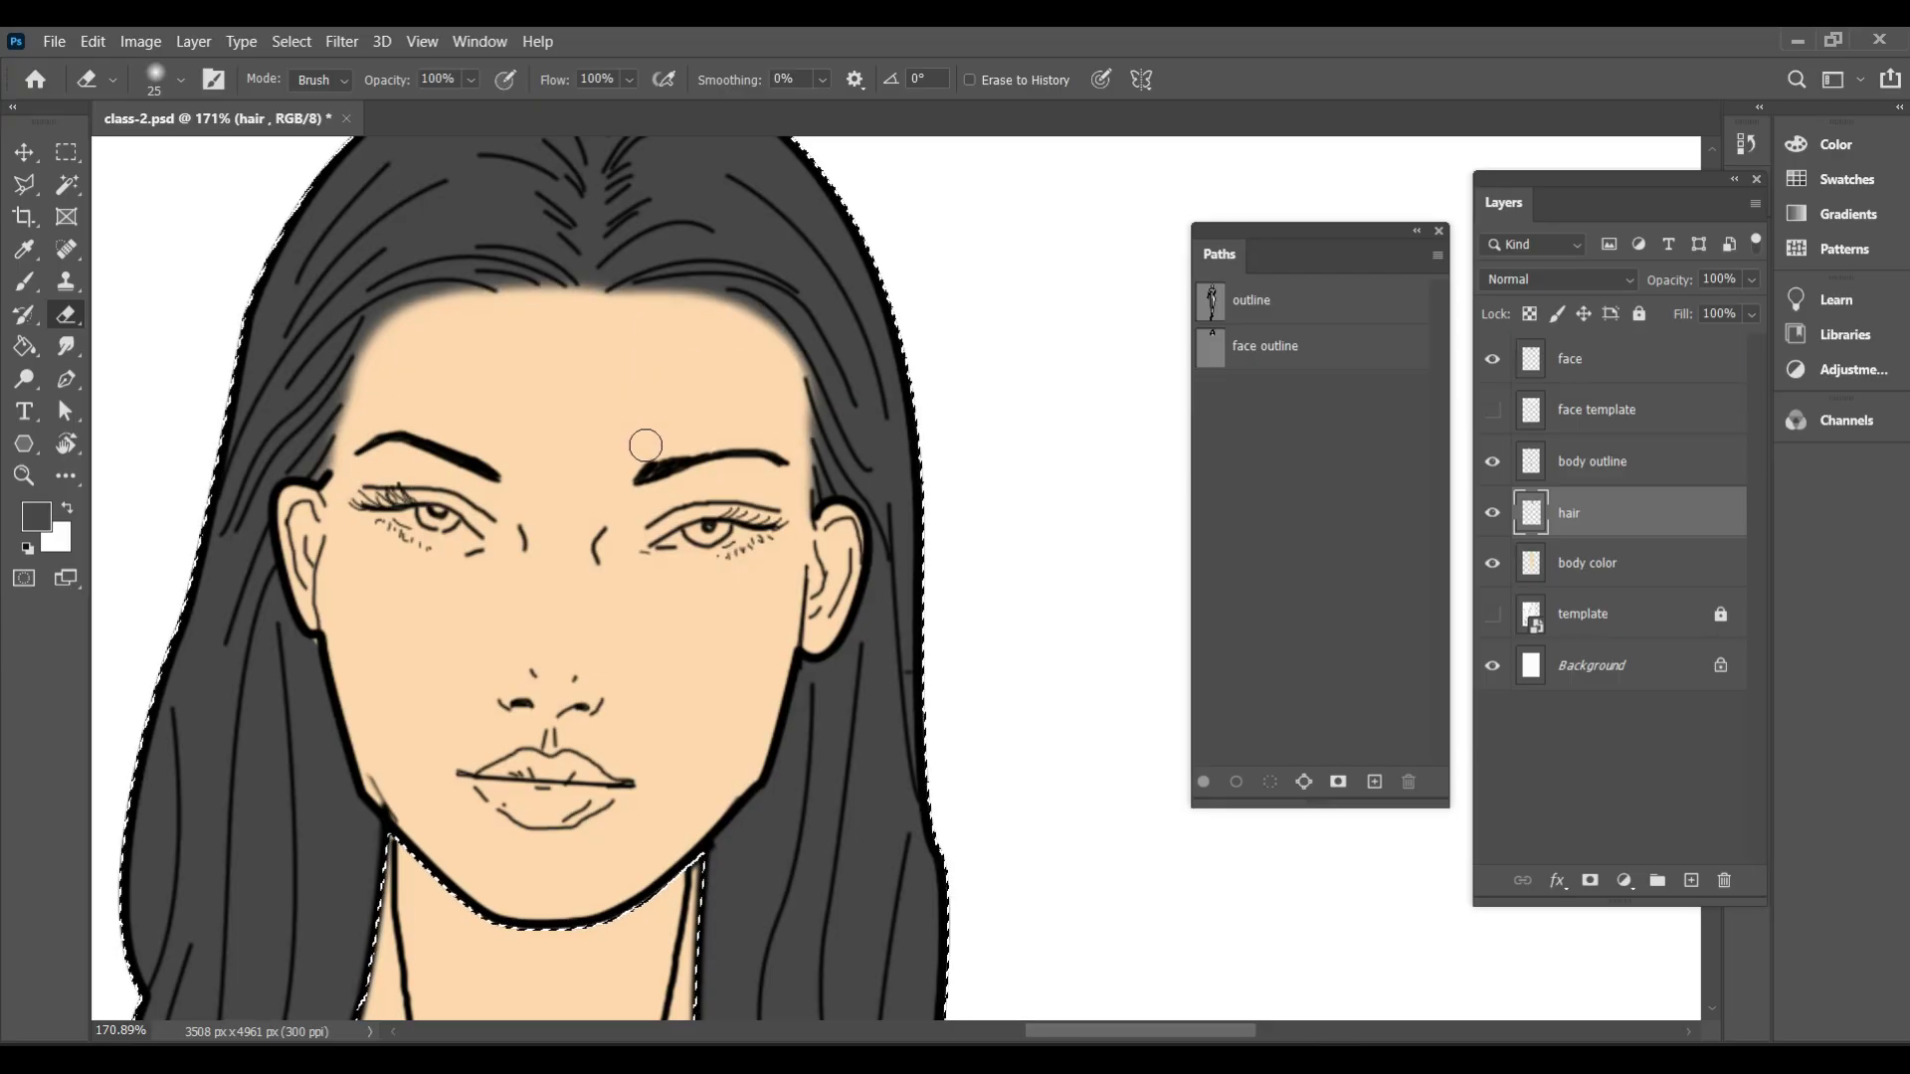
# Create a new layer named "shading" and place it between the hair and body color layers
pyautogui.scroll(-5, 645, 446)
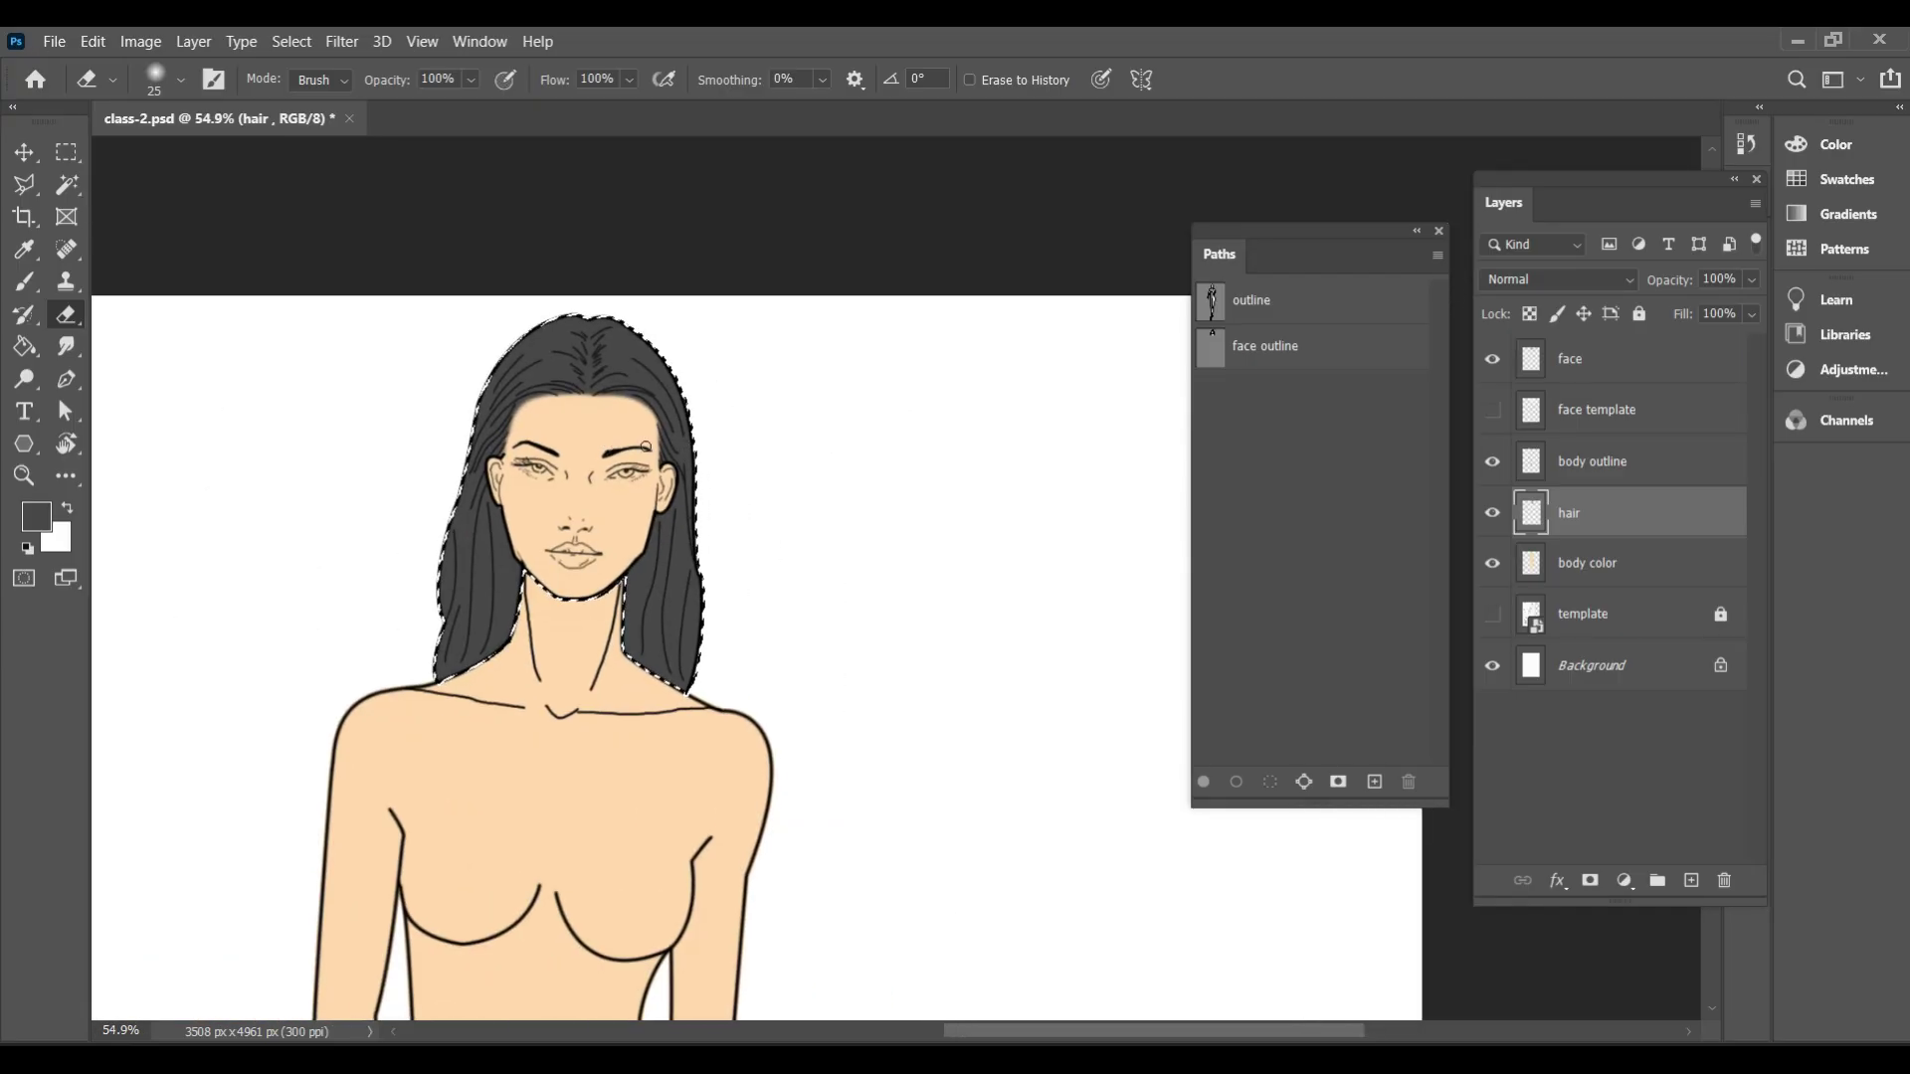
pyautogui.scroll(-4, 646, 445)
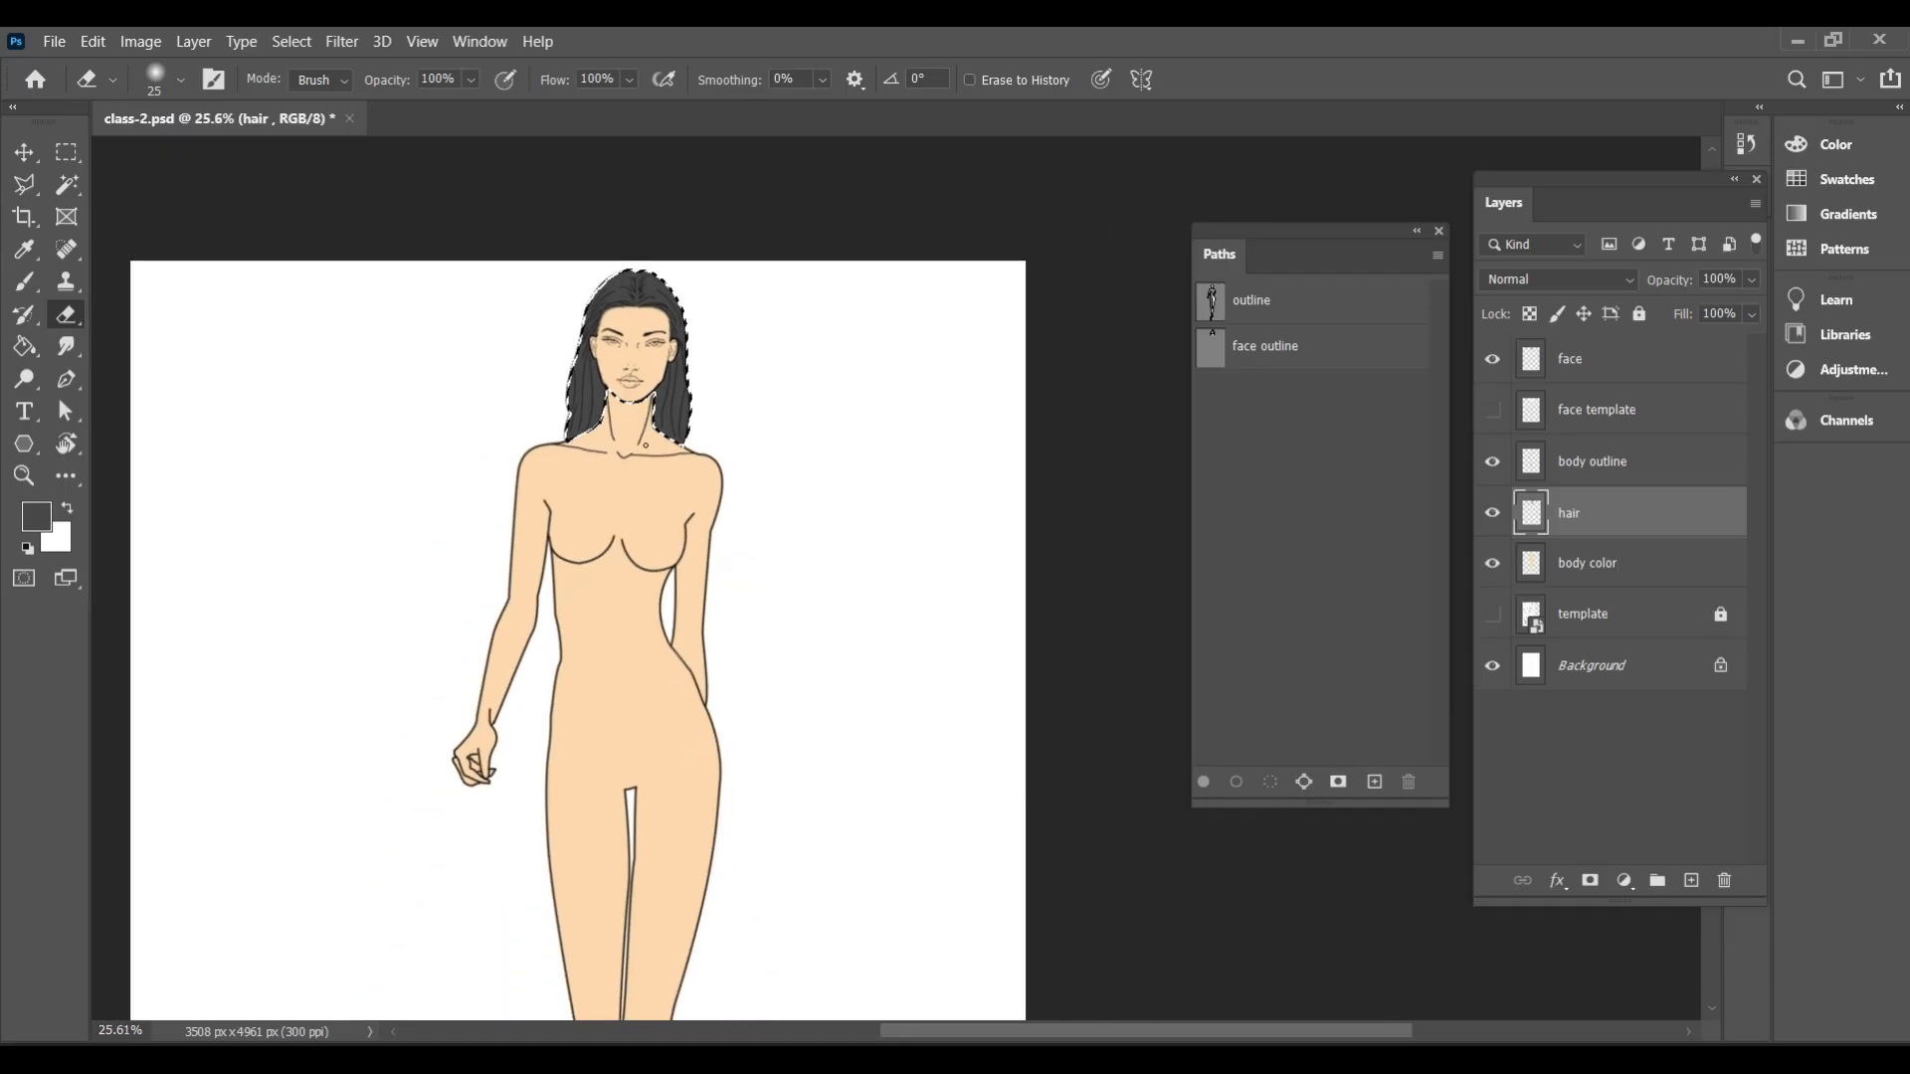
pyautogui.scroll(-2, 645, 446)
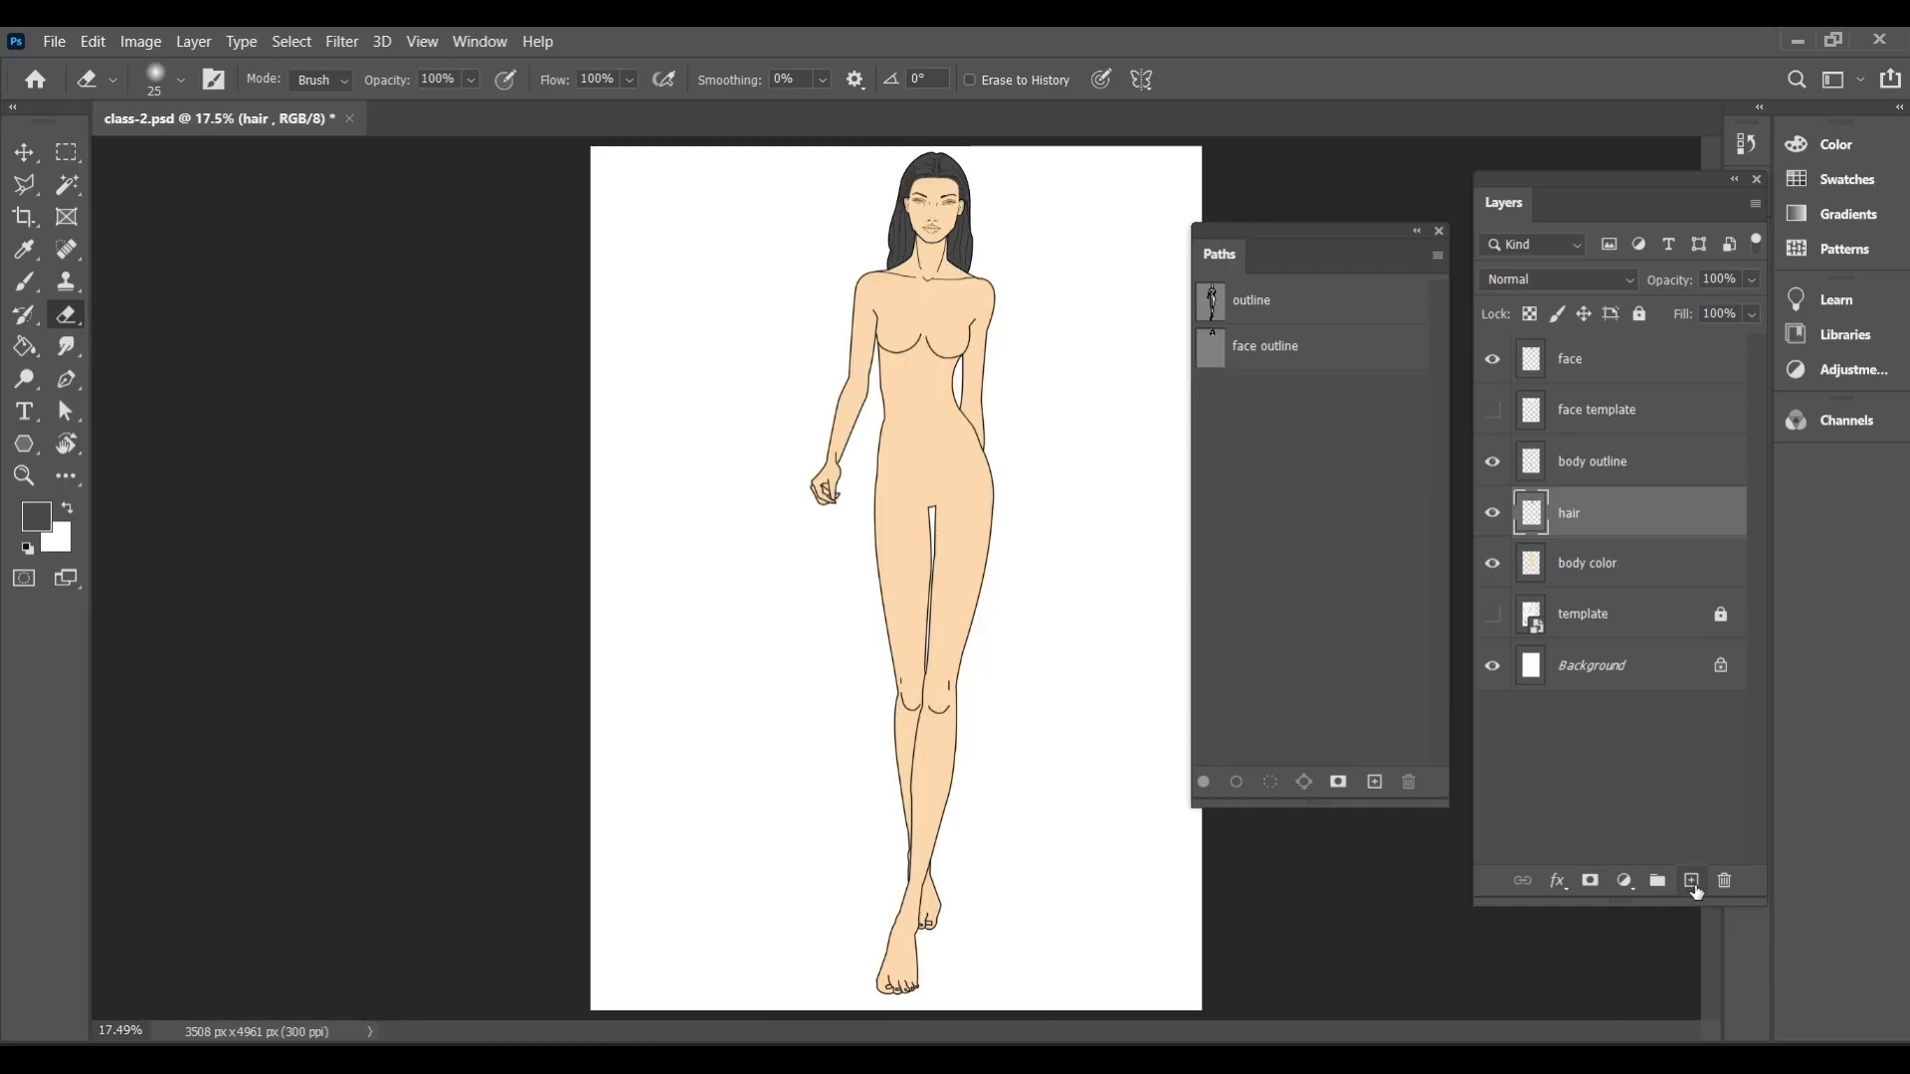
pyautogui.click(1692, 883)
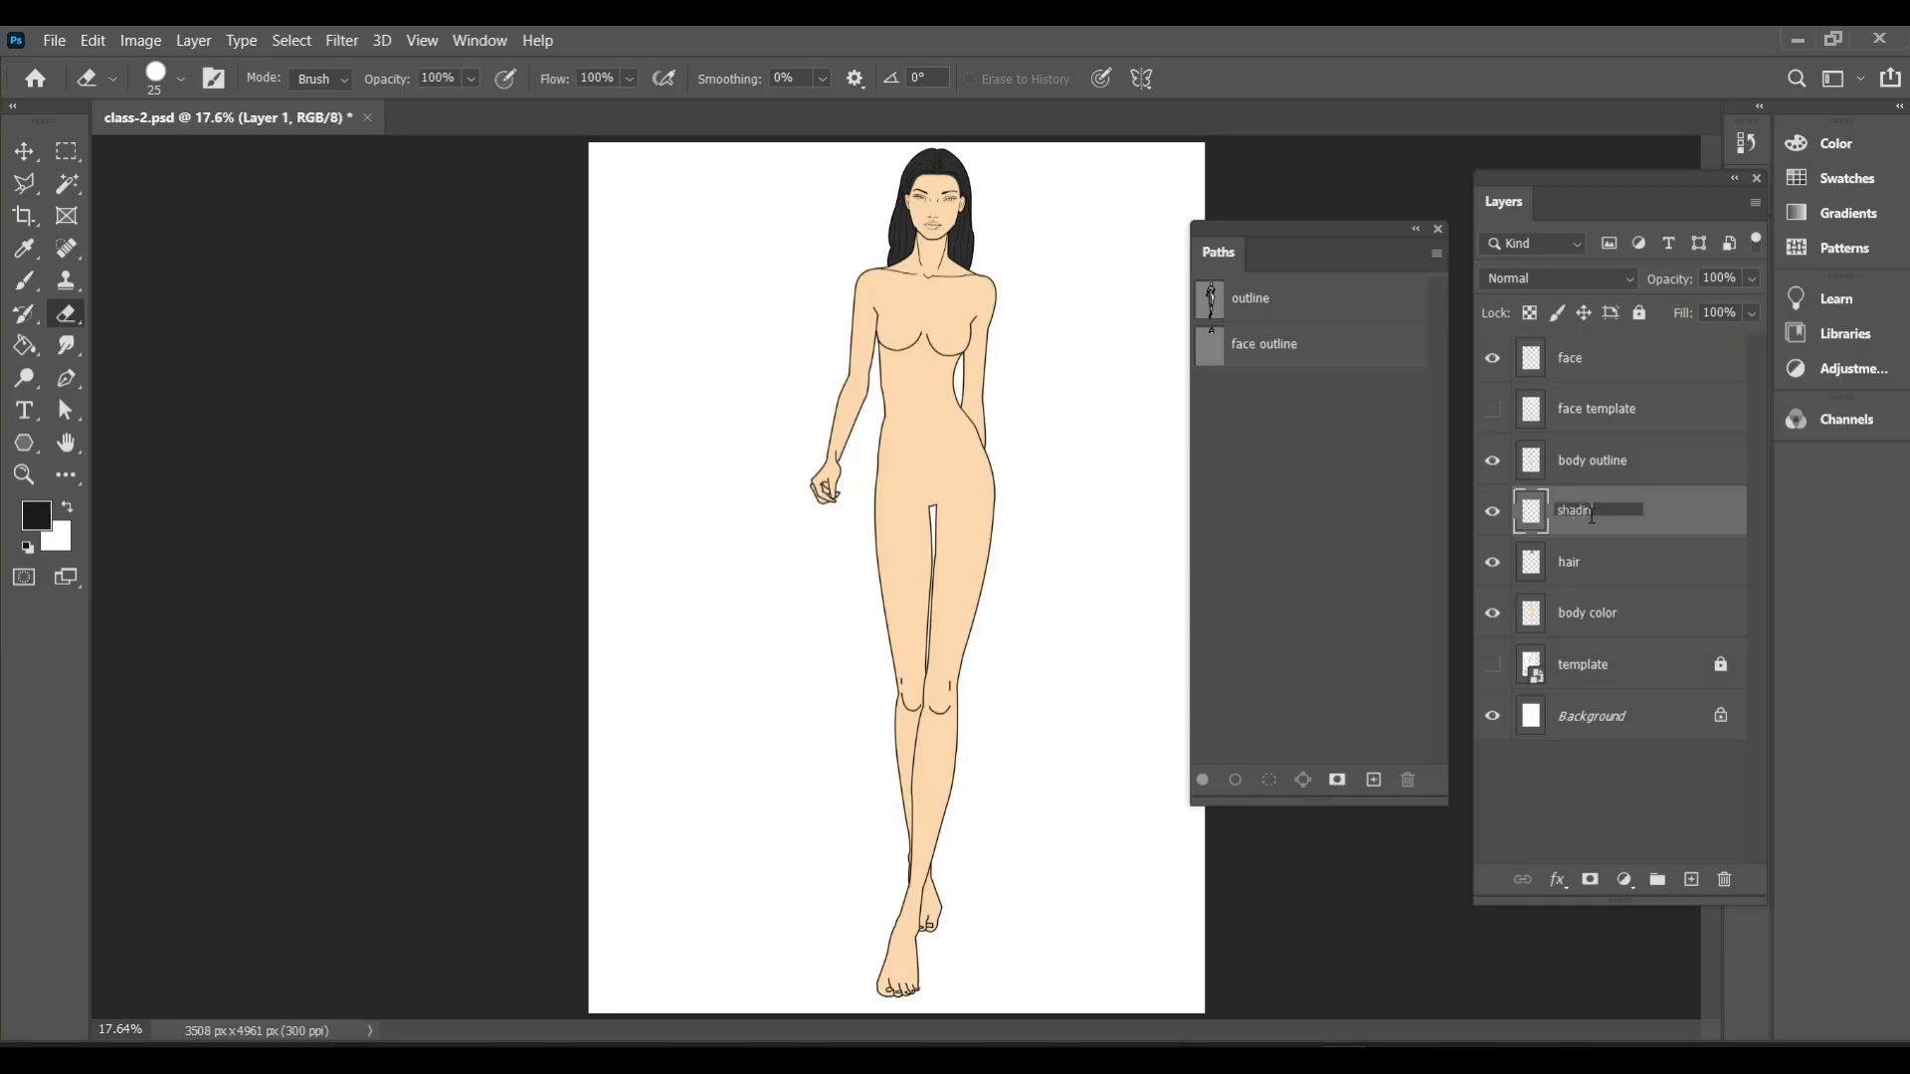
pyautogui.moveTo(1597, 517); pyautogui.dragTo(1616, 581)
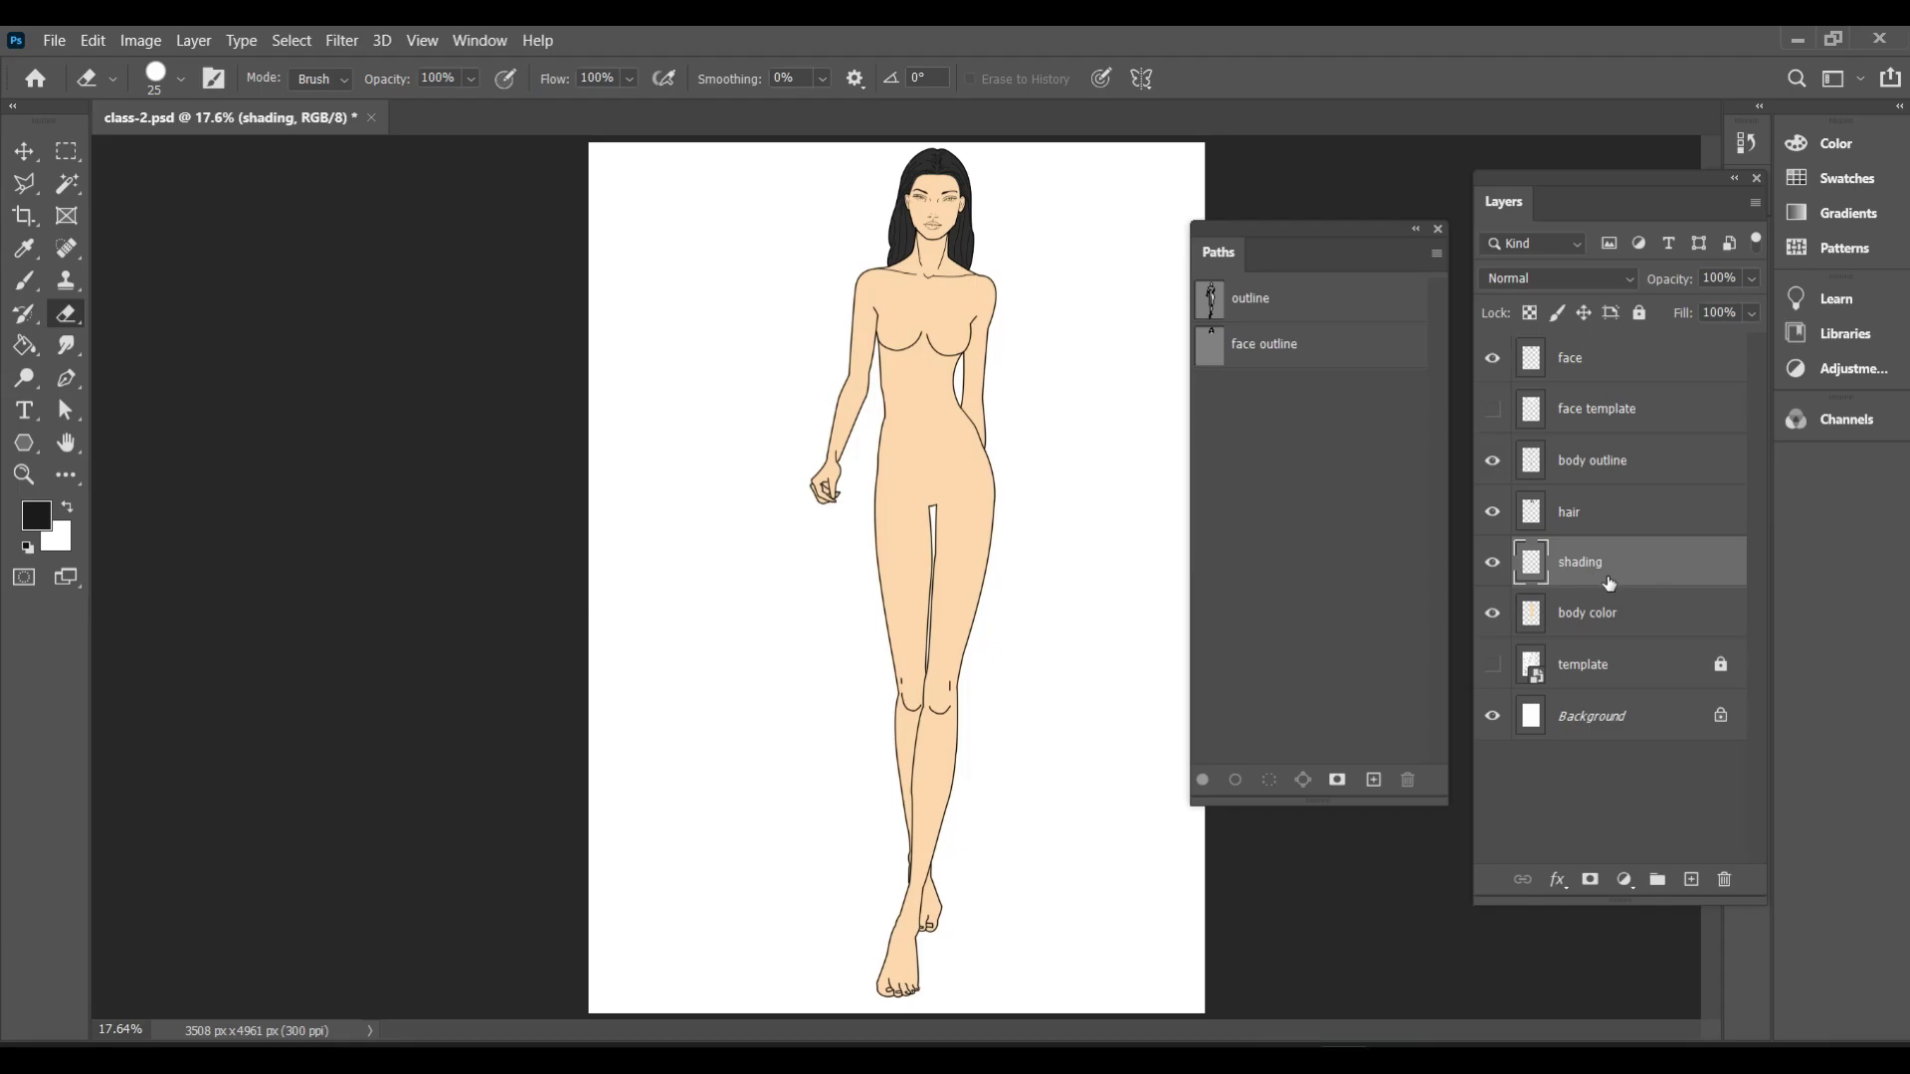
# Sample the skin tone and darken it into a reddish-brown foreground color, #c87747, for brush shading
pyautogui.click(25, 281)
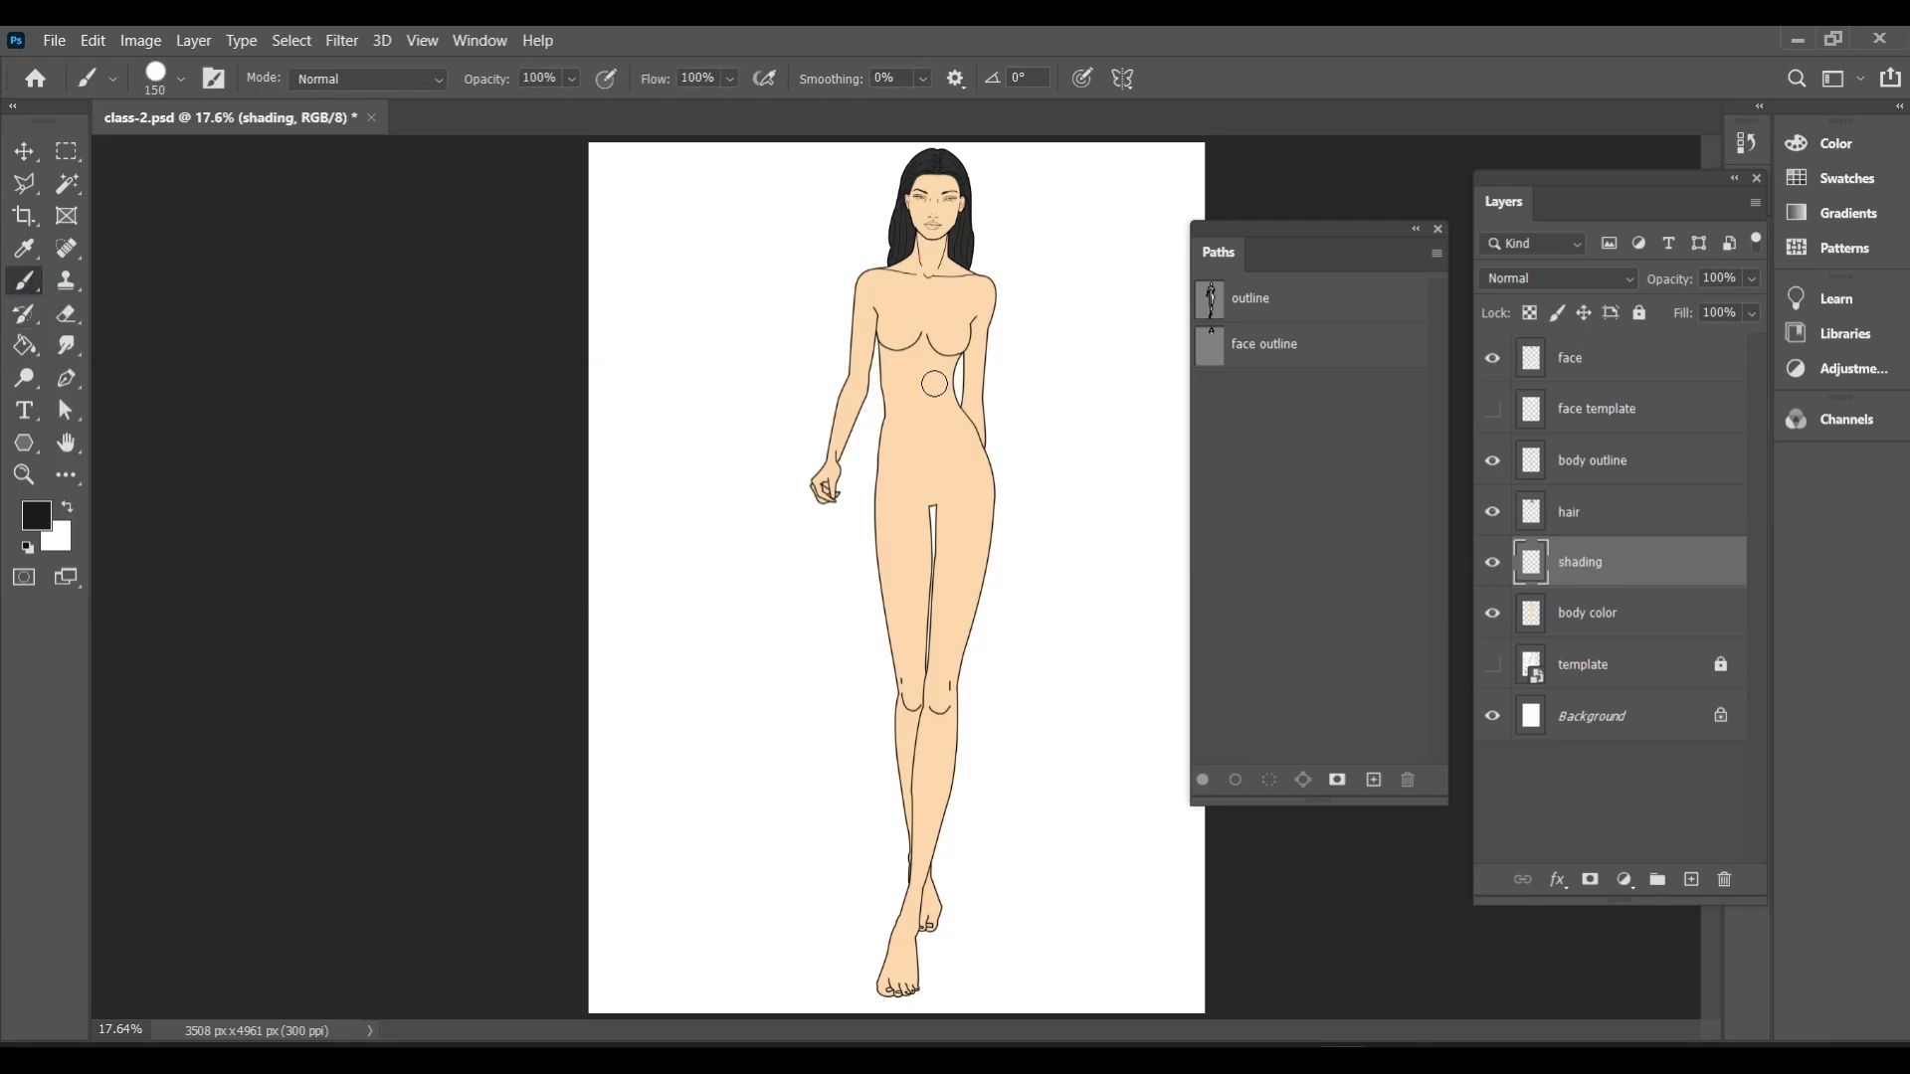
pyautogui.press('i')
pyautogui.click(946, 418)
pyautogui.click(36, 515)
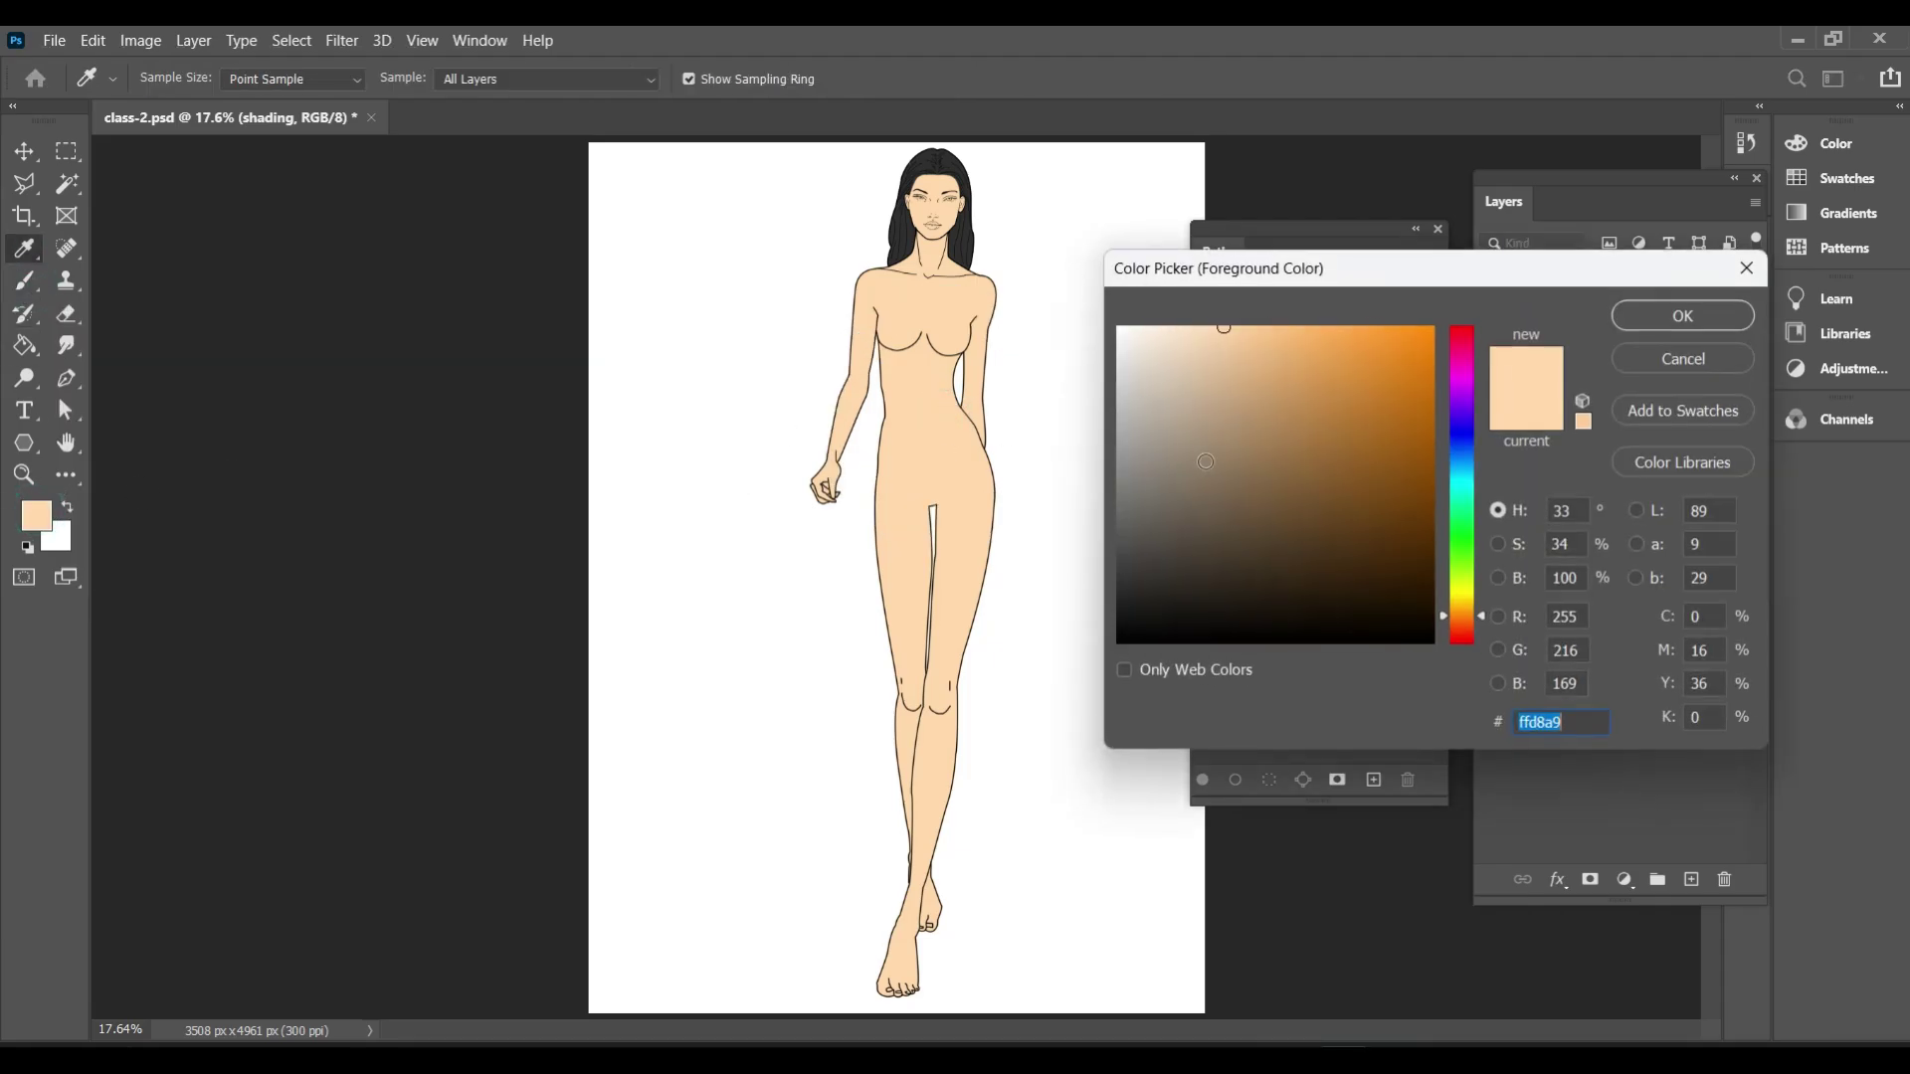
pyautogui.click(1484, 623)
pyautogui.moveTo(1219, 330)
pyautogui.mouseDown()
pyautogui.moveTo(1288, 352)
pyautogui.moveTo(1323, 392)
pyautogui.mouseUp()
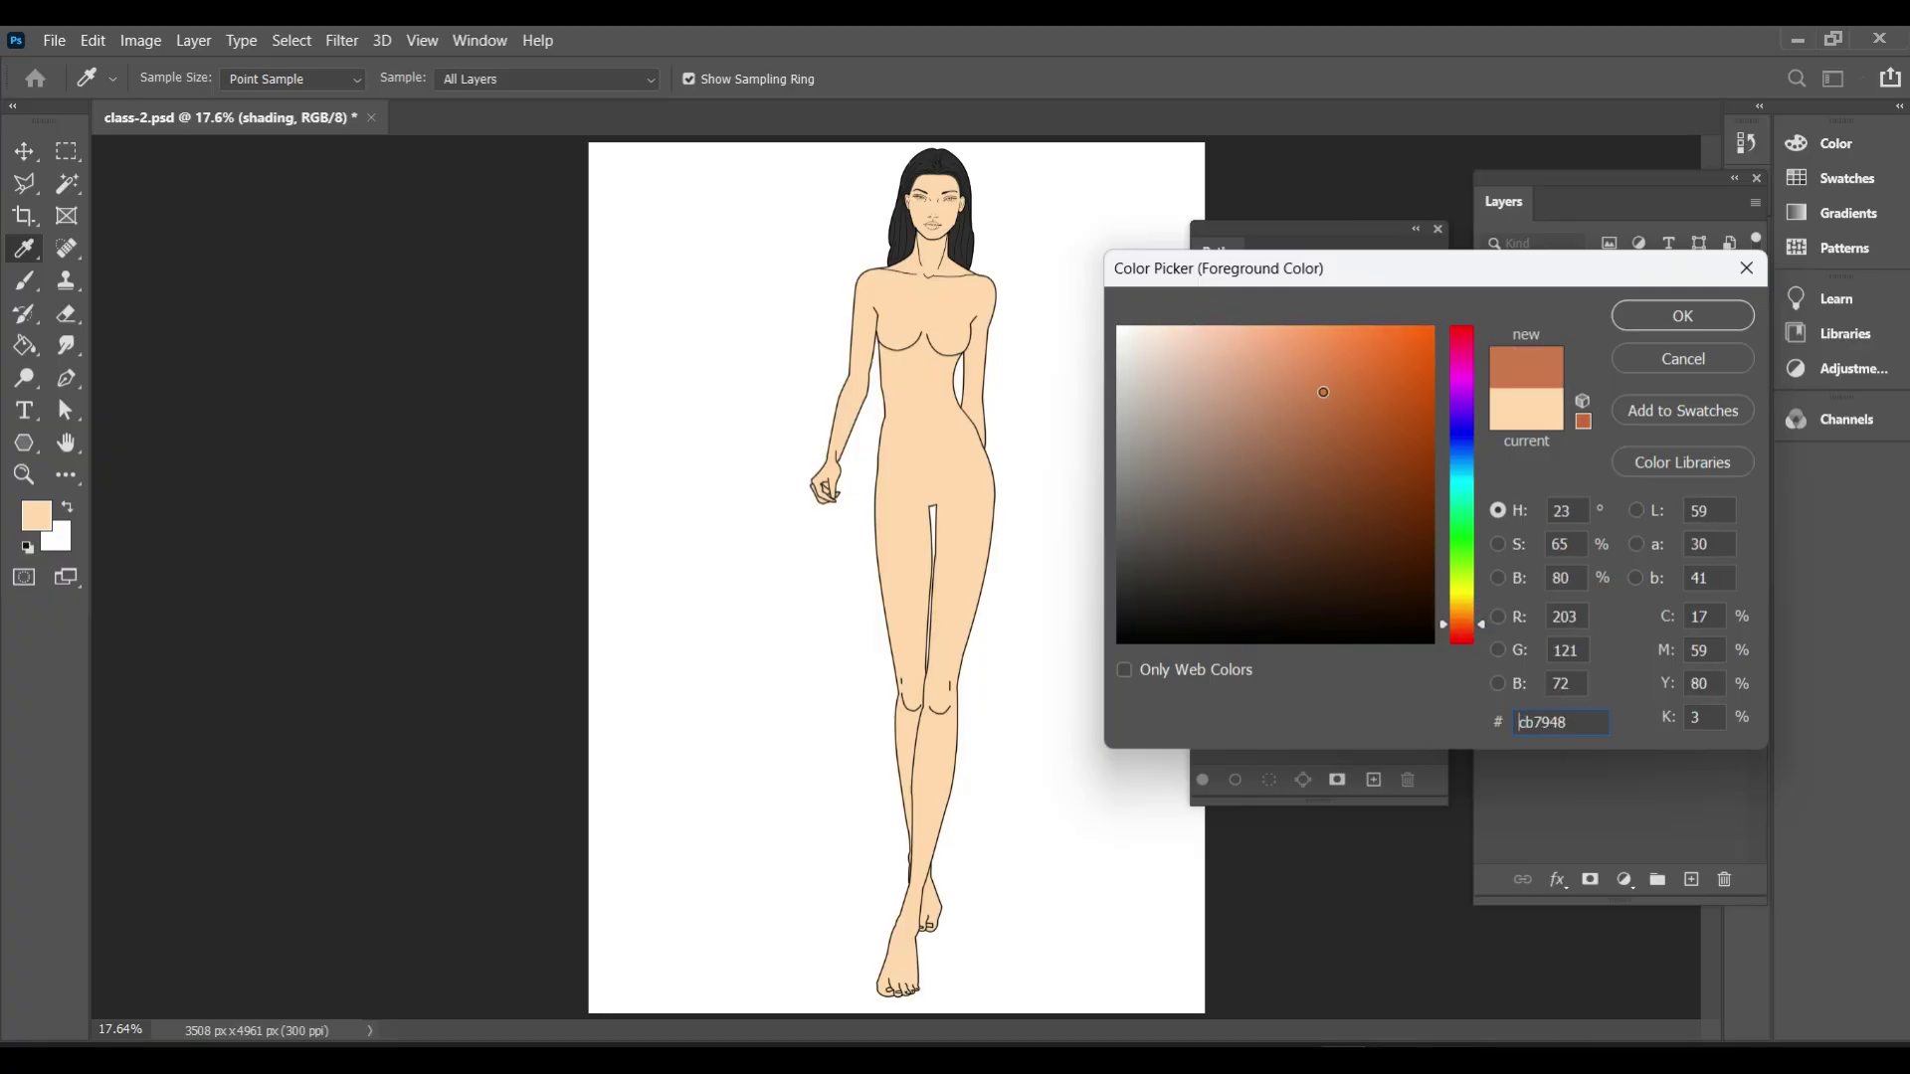
pyautogui.click(1697, 311)
pyautogui.press('b')
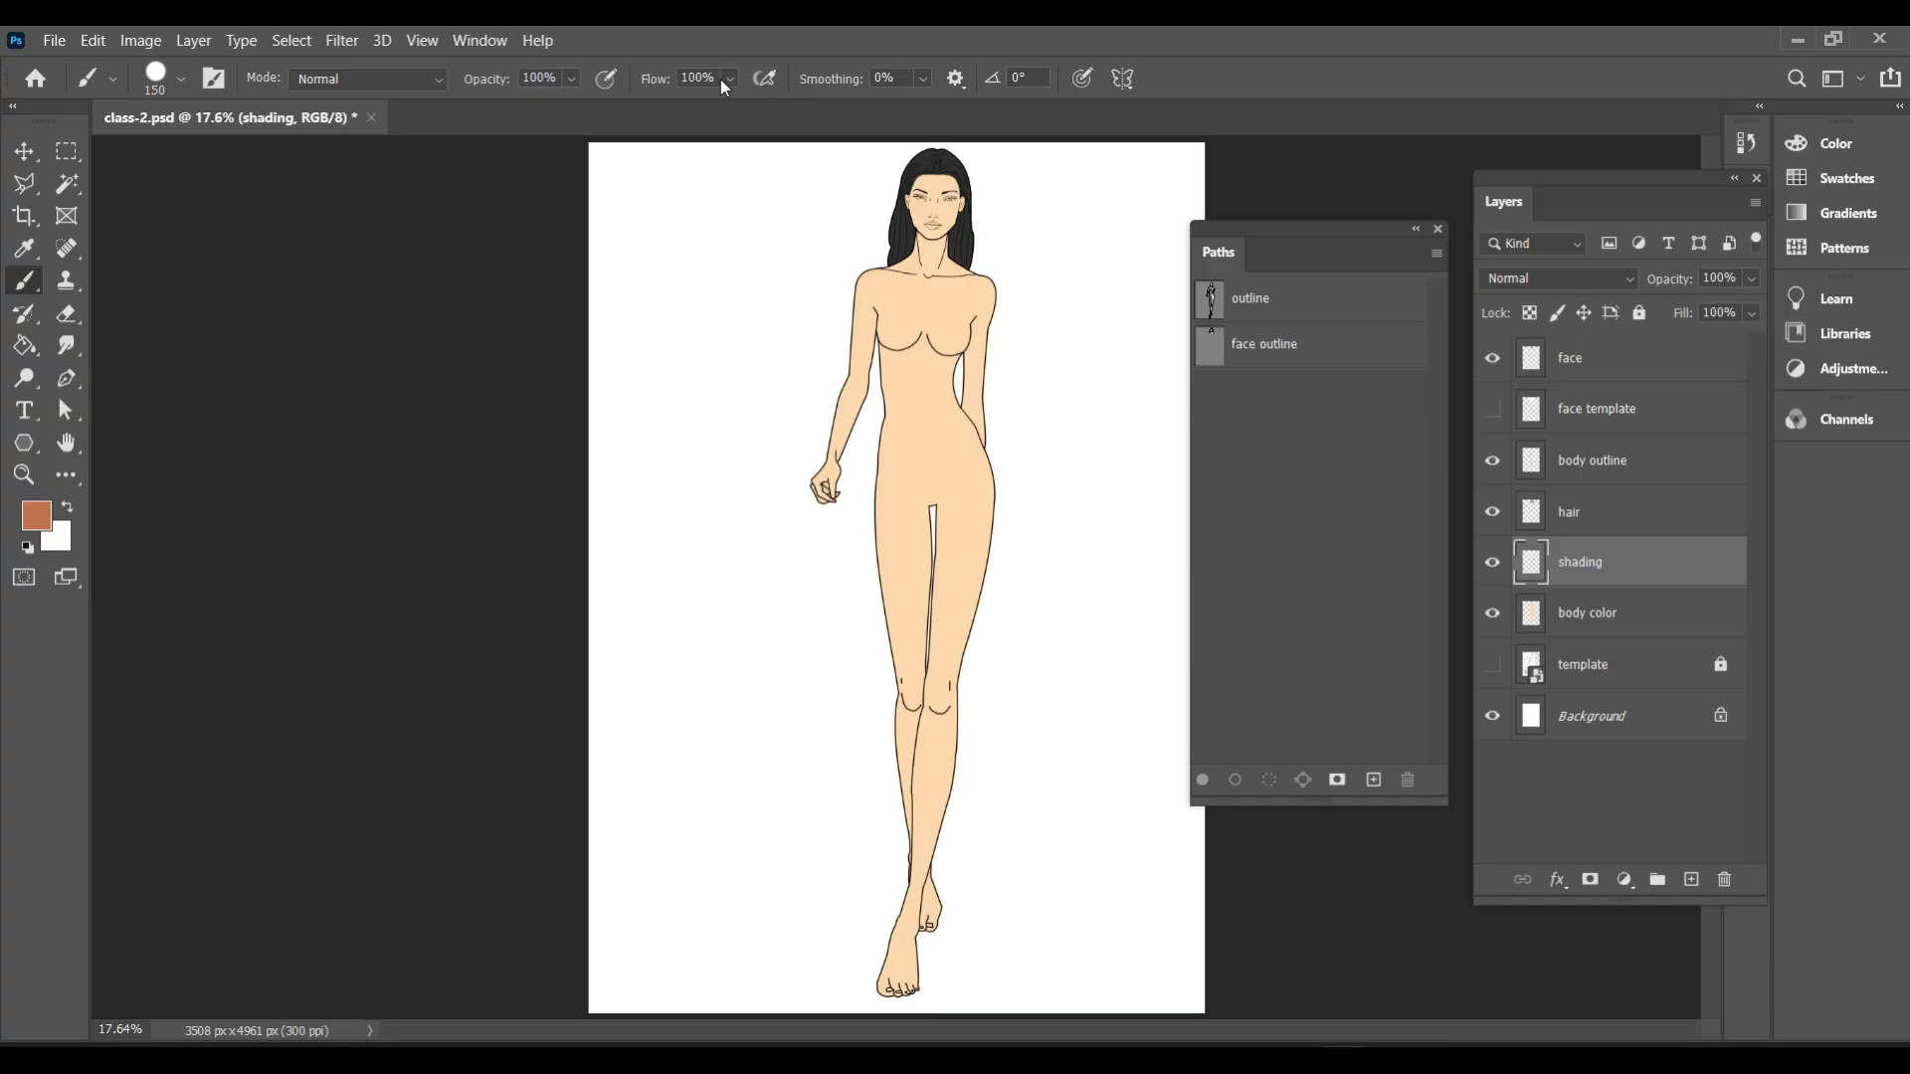
# Configure the brush as Soft Round at 150 px with 5% flow
pyautogui.click(736, 79)
pyautogui.moveTo(738, 106); pyautogui.dragTo(647, 112)
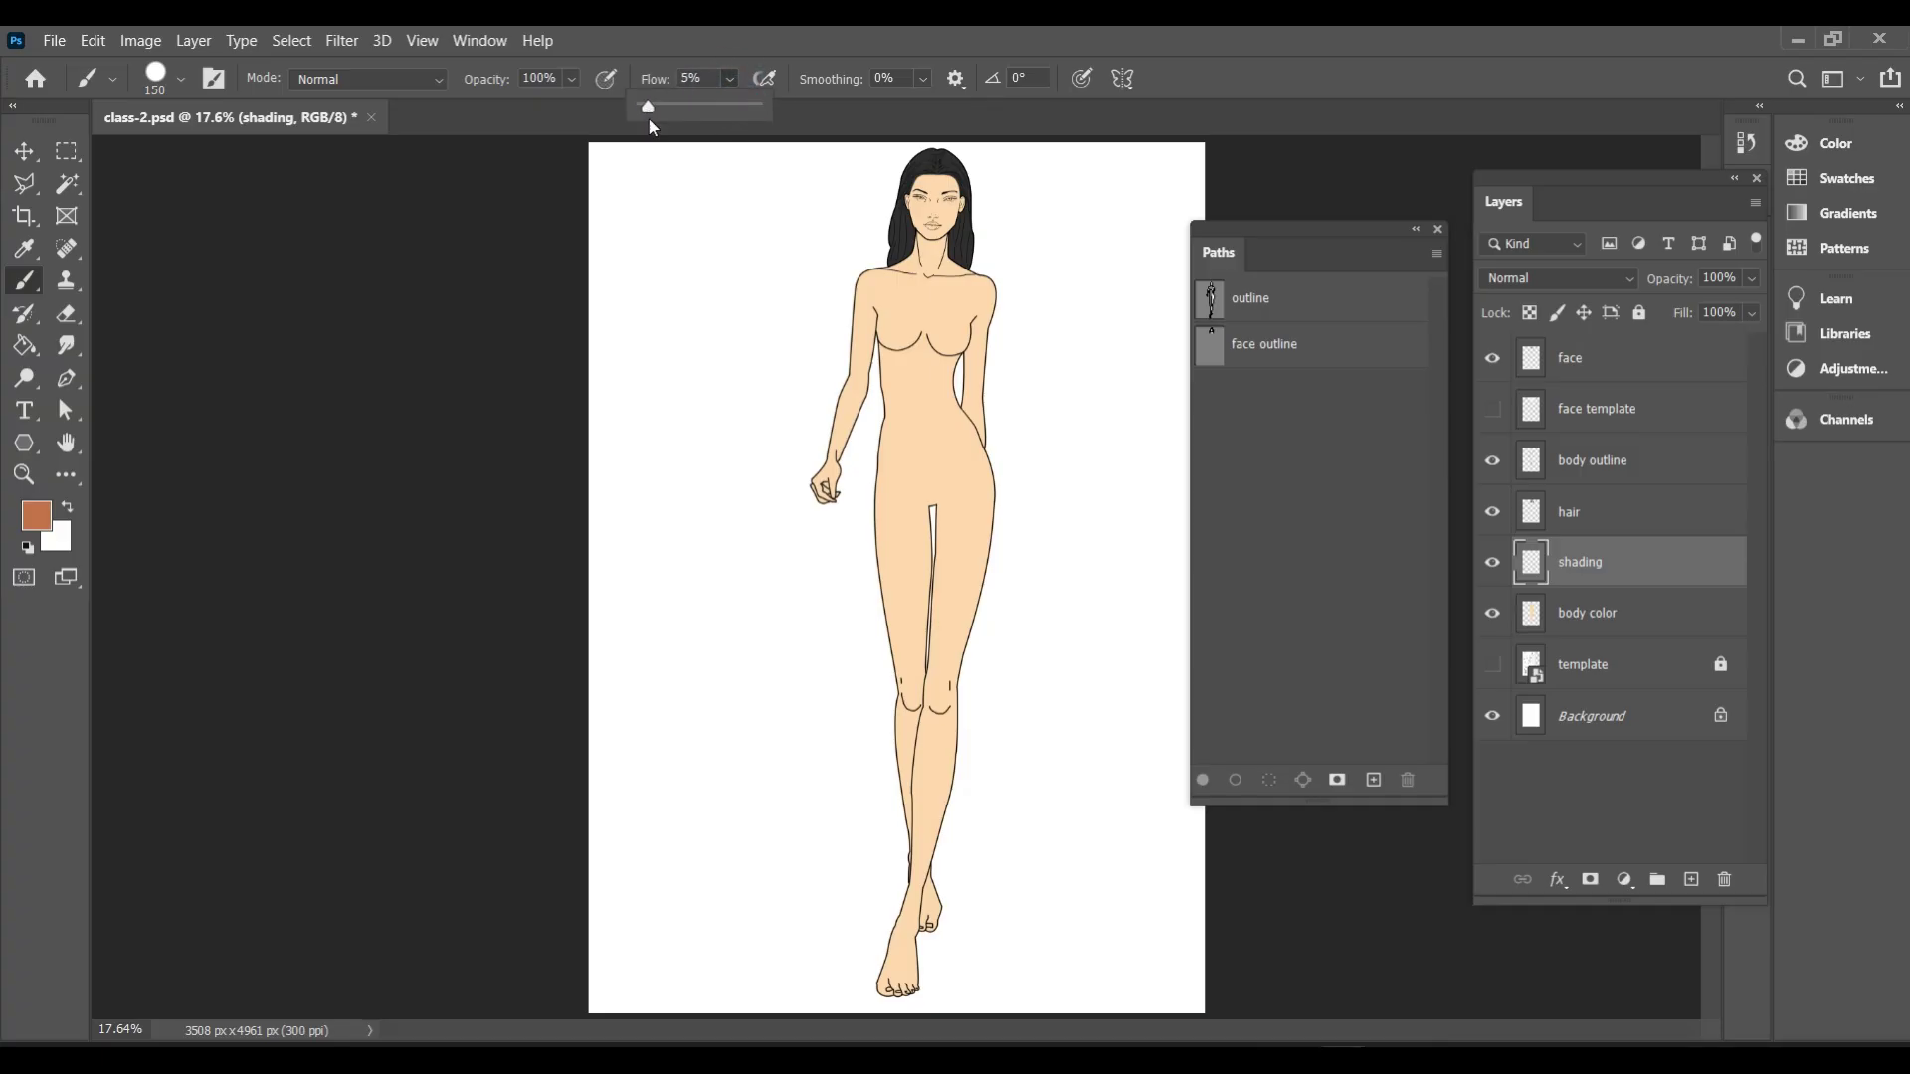
pyautogui.click(507, 321)
pyautogui.rightClick(790, 328)
pyautogui.click(990, 527)
pyautogui.click(751, 468)
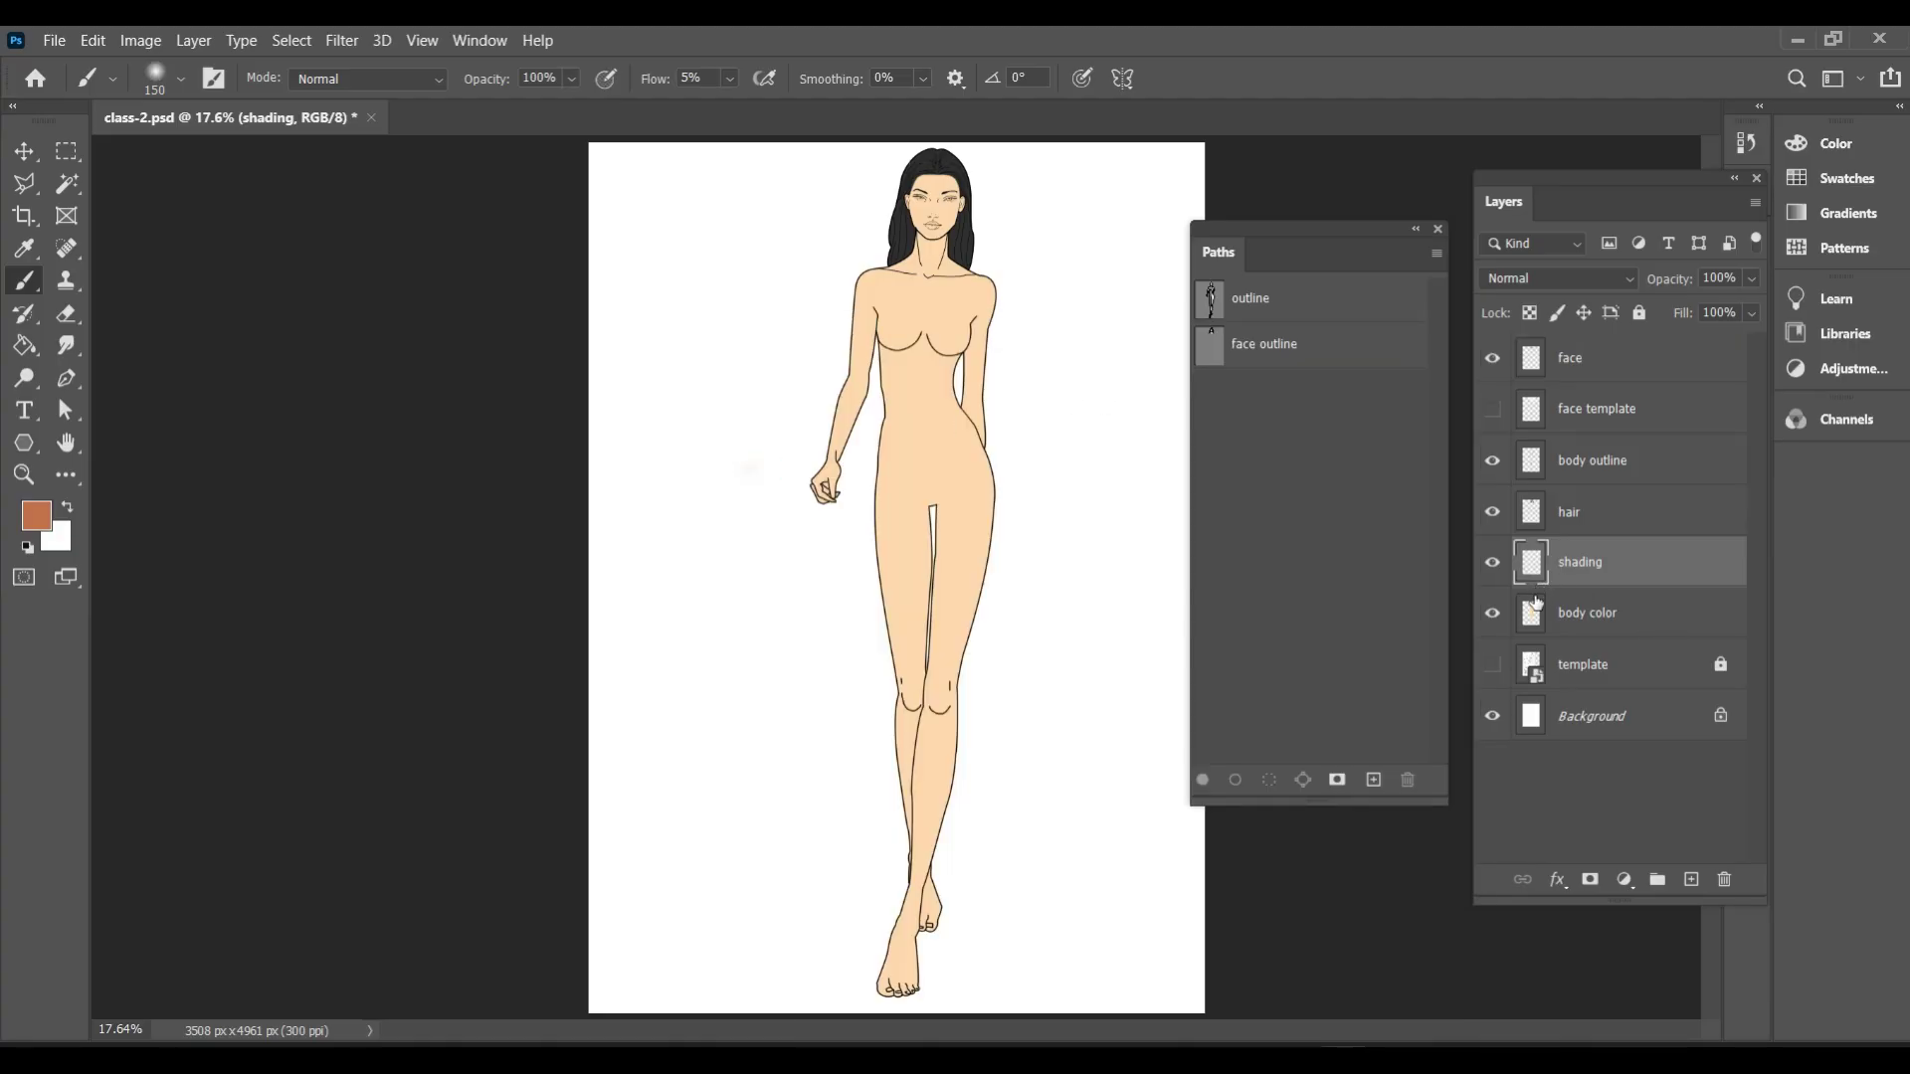
# Load the body color layer as a selection and shade the forehead, face sides and shoulder slope, reducing the brush to 45 px
pyautogui.keyDown('ctrl'); pyautogui.click(1531, 619); pyautogui.keyUp('ctrl')
pyautogui.scroll(10, 982, 248)
pyautogui.press('[')
pyautogui.press('[')
pyautogui.press('[')
pyautogui.press('[')
pyautogui.press('[')
pyautogui.moveTo(1045, 360)
pyautogui.mouseDown()
pyautogui.moveTo(928, 305)
pyautogui.moveTo(967, 349)
pyautogui.moveTo(1087, 384)
pyautogui.mouseUp()
pyautogui.scroll(-4, 1088, 384)
pyautogui.moveTo(581, 357)
pyautogui.mouseDown()
pyautogui.moveTo(1044, 379)
pyautogui.moveTo(374, 710)
pyautogui.mouseUp()
pyautogui.moveTo(707, 269)
pyautogui.mouseDown()
pyautogui.moveTo(773, 400)
pyautogui.moveTo(778, 337)
pyautogui.moveTo(597, 249)
pyautogui.moveTo(497, 325)
pyautogui.moveTo(779, 376)
pyautogui.moveTo(717, 460)
pyautogui.moveTo(579, 315)
pyautogui.moveTo(623, 449)
pyautogui.moveTo(692, 466)
pyautogui.mouseUp()
pyautogui.scroll(-2, 863, 328)
pyautogui.click(747, 439)
pyautogui.moveTo(756, 423); pyautogui.dragTo(771, 396)
pyautogui.press('[')
pyautogui.press('[')
pyautogui.press('[')
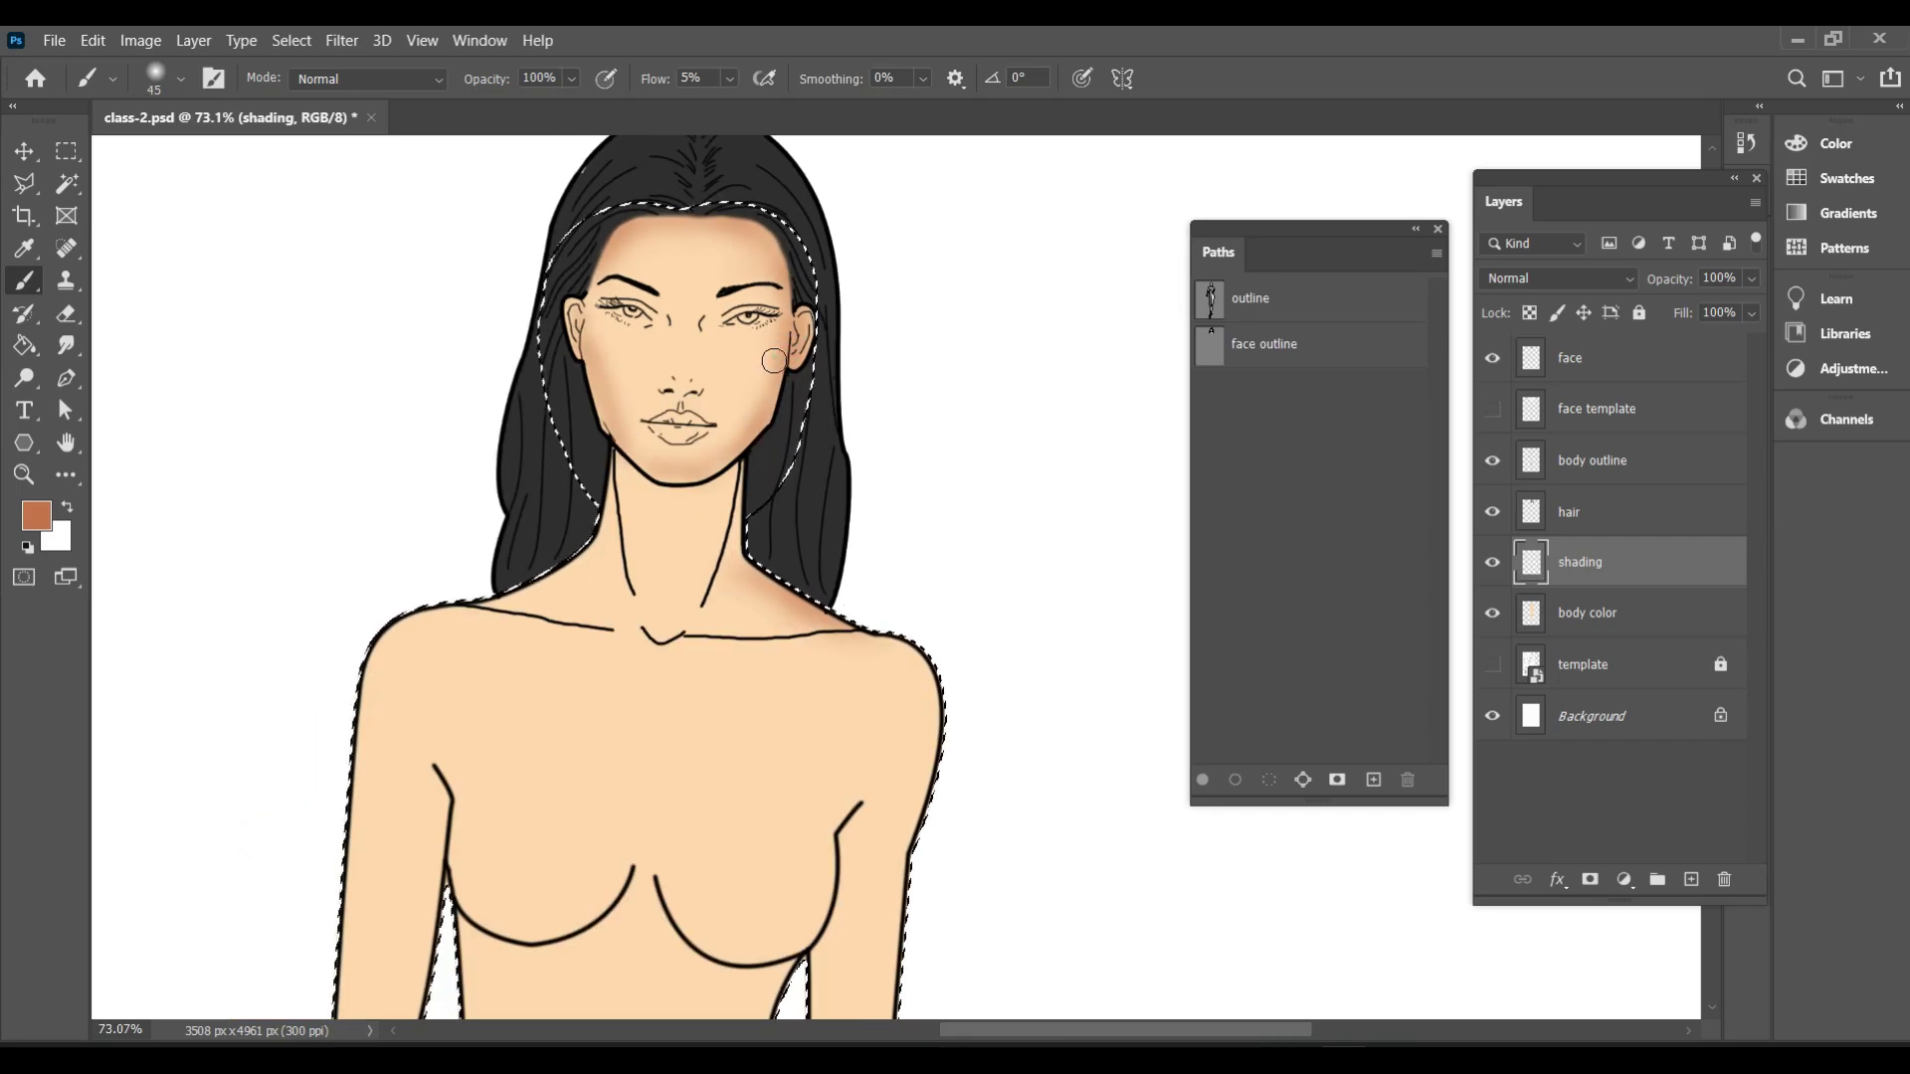
# Shade the neck and the areas along both collarbones, redoing the first neck stroke
pyautogui.scroll(-1, 701, 441)
pyautogui.moveTo(611, 475)
pyautogui.mouseDown()
pyautogui.moveTo(499, 513)
pyautogui.moveTo(582, 557)
pyautogui.mouseUp()
pyautogui.hotkey('ctrl', 'z')
pyautogui.moveTo(465, 540); pyautogui.dragTo(584, 562)
pyautogui.moveTo(737, 565); pyautogui.dragTo(860, 562)
# Shade the outer shoulder and the length of the arm tucked behind the hip using a larger brush
pyautogui.scroll(-1, 998, 556)
pyautogui.scroll(-2, 998, 556)
pyautogui.press(']')
pyautogui.press(']')
pyautogui.press(']')
pyautogui.press(']')
pyautogui.press(']')
pyautogui.moveTo(896, 485)
pyautogui.mouseDown()
pyautogui.moveTo(927, 516)
pyautogui.moveTo(935, 597)
pyautogui.moveTo(895, 800)
pyautogui.mouseUp()
pyautogui.scroll(-3, 945, 614)
pyautogui.moveTo(835, 606); pyautogui.dragTo(895, 835)
# Shade beneath the bust and along both sides of the waist and hips, enlarging the brush to 125 px
pyautogui.moveTo(835, 447)
pyautogui.mouseDown()
pyautogui.moveTo(850, 414)
pyautogui.moveTo(736, 497)
pyautogui.mouseUp()
pyautogui.moveTo(687, 463); pyautogui.dragTo(572, 487)
pyautogui.moveTo(537, 368); pyautogui.dragTo(557, 458)
pyautogui.moveTo(532, 457)
pyautogui.mouseDown()
pyautogui.moveTo(502, 571)
pyautogui.moveTo(552, 935)
pyautogui.mouseUp()
pyautogui.scroll(-2, 502, 571)
pyautogui.press(']')
pyautogui.press(']')
pyautogui.moveTo(878, 627); pyautogui.dragTo(938, 946)
pyautogui.moveTo(587, 447); pyautogui.dragTo(553, 940)
pyautogui.moveTo(915, 856); pyautogui.dragTo(816, 457)
# Shade the edges of the free-hanging arm from the shoulder down to the hand
pyautogui.scroll(-4, 996, 482)
pyautogui.moveTo(686, 235); pyautogui.dragTo(626, 282)
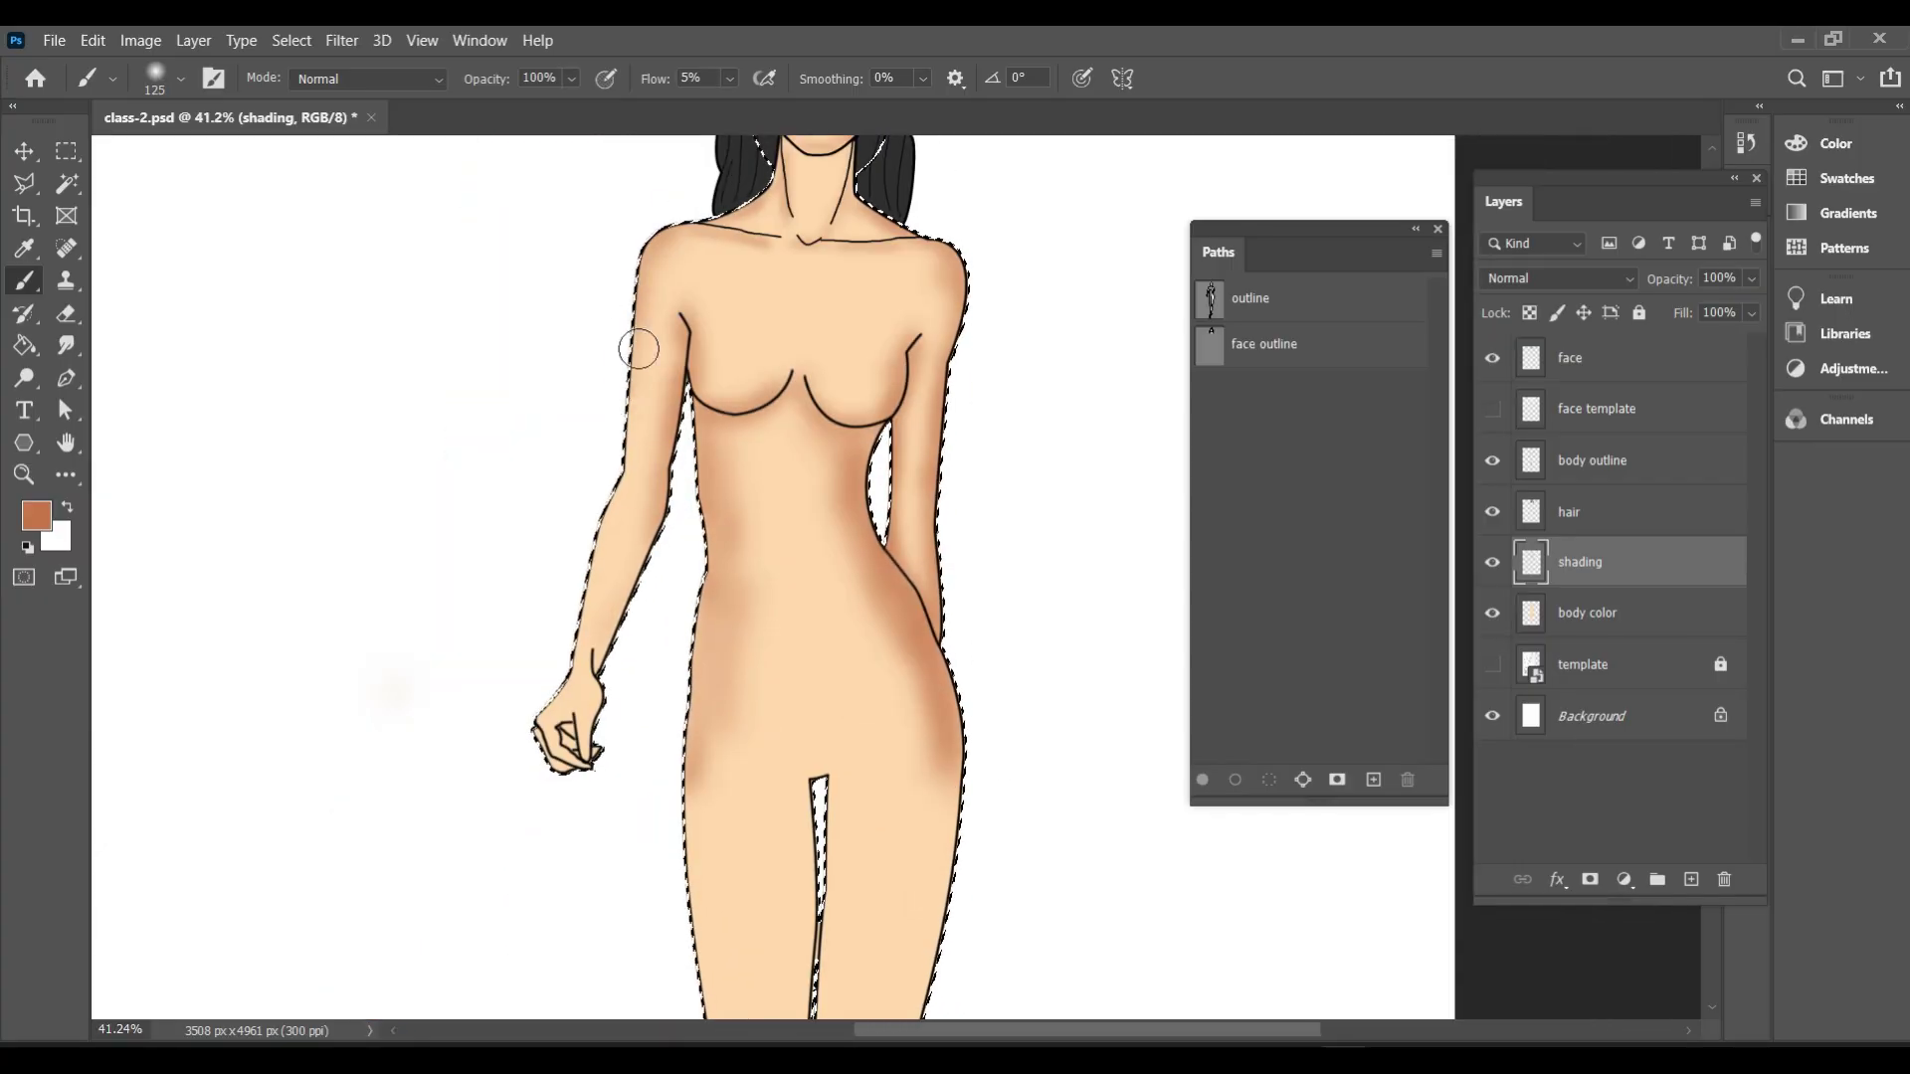
pyautogui.scroll(-1, 627, 281)
pyautogui.moveTo(612, 458)
pyautogui.mouseDown()
pyautogui.moveTo(517, 690)
pyautogui.moveTo(558, 617)
pyautogui.mouseUp()
pyautogui.scroll(-1, 704, 639)
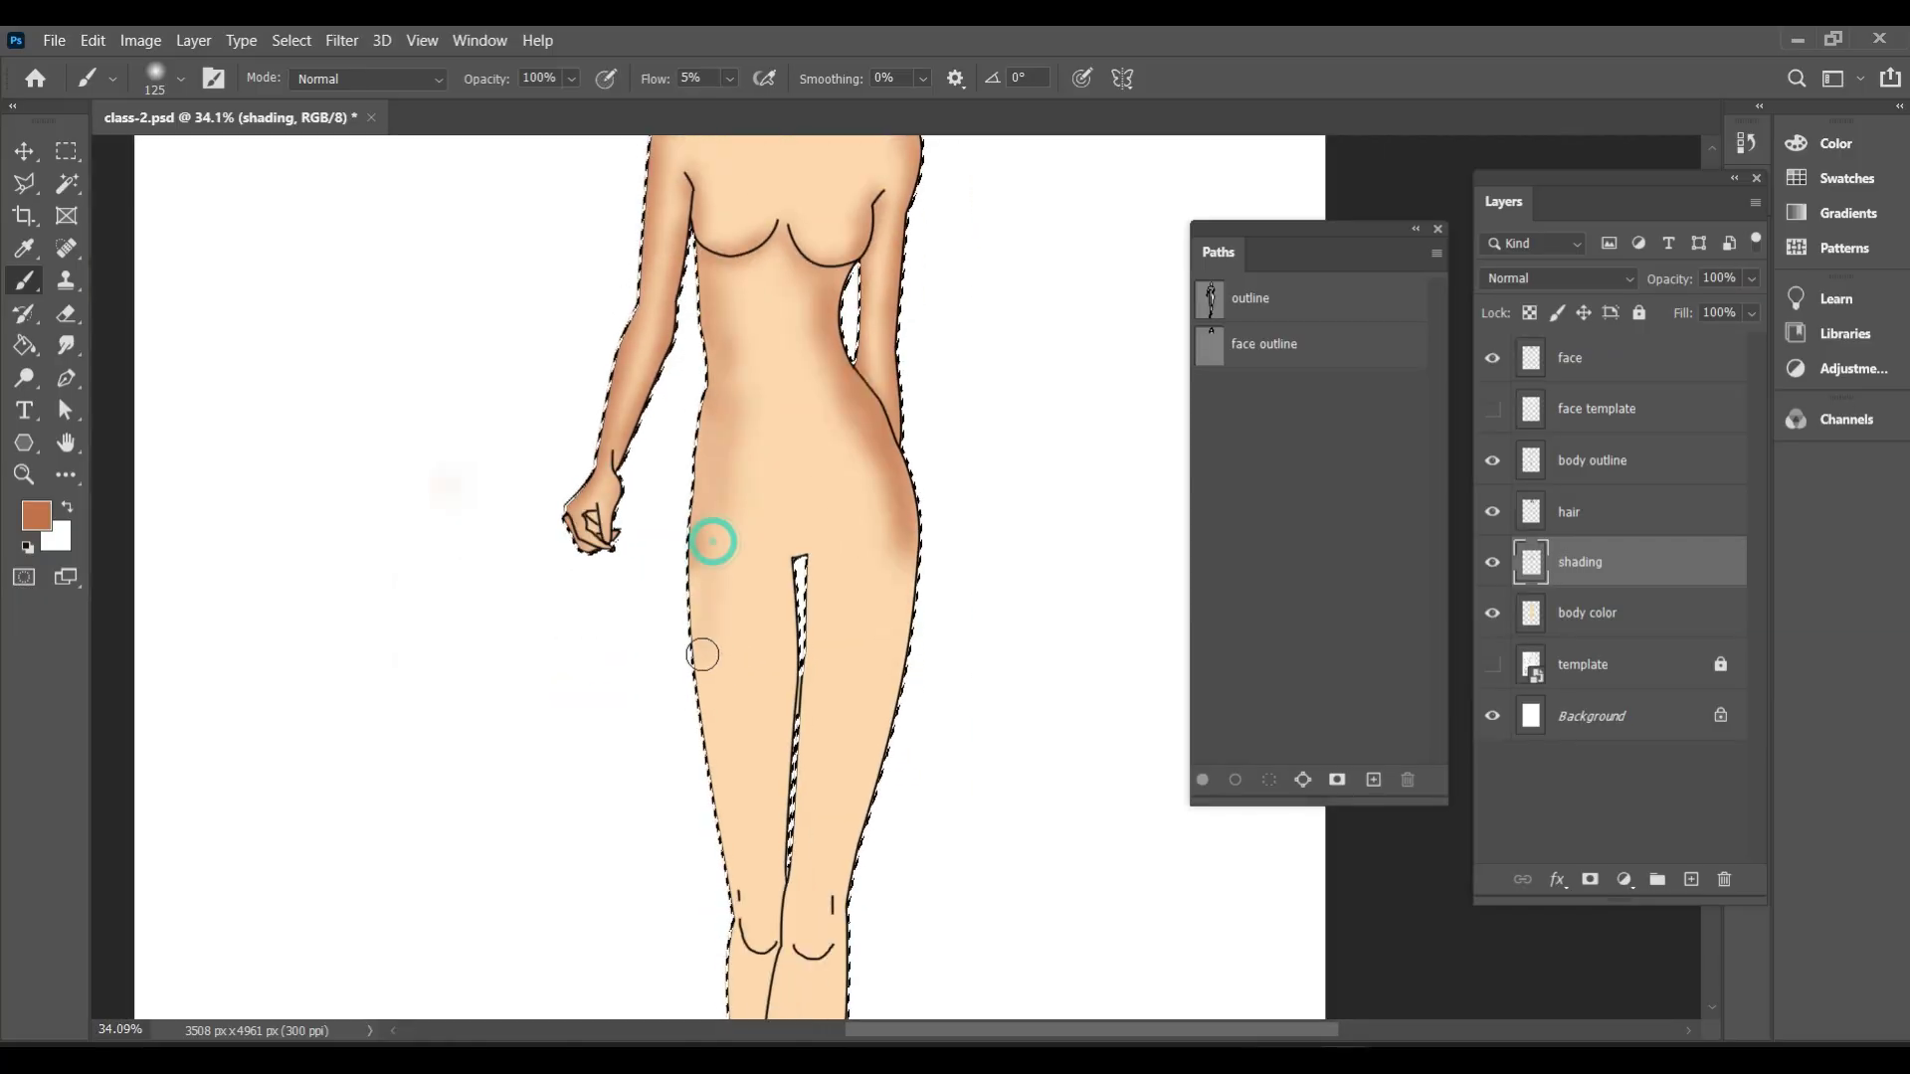
# Shade the thighs, knees, lower legs and feet along their edges with a 150 px soft brush
pyautogui.press(']')
pyautogui.moveTo(788, 554)
pyautogui.mouseDown()
pyautogui.moveTo(798, 784)
pyautogui.moveTo(912, 544)
pyautogui.mouseUp()
pyautogui.scroll(-2, 795, 597)
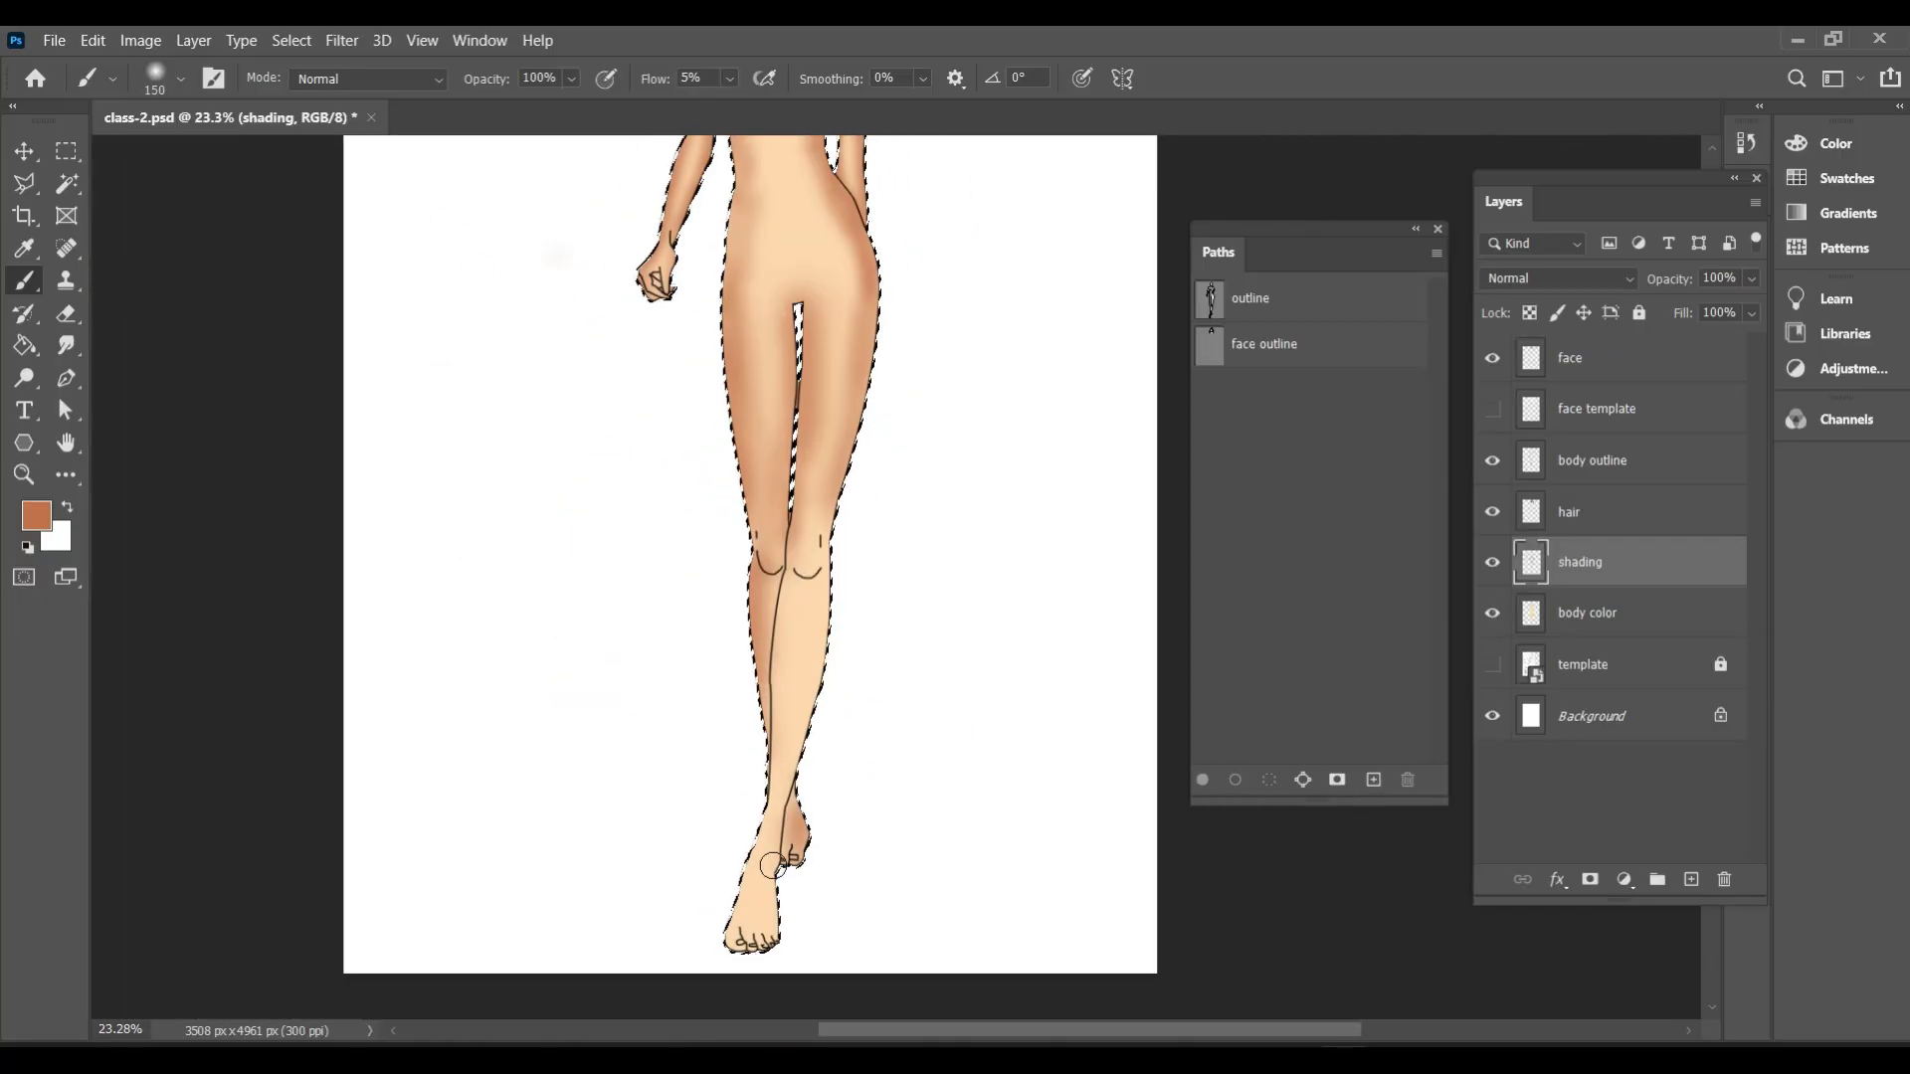
pyautogui.scroll(3, 774, 789)
pyautogui.scroll(-3, 854, 286)
# Deepen the body shading around the hips and thighs, adjusting the soft brush size up to 175 px
pyautogui.scroll(7, 972, 354)
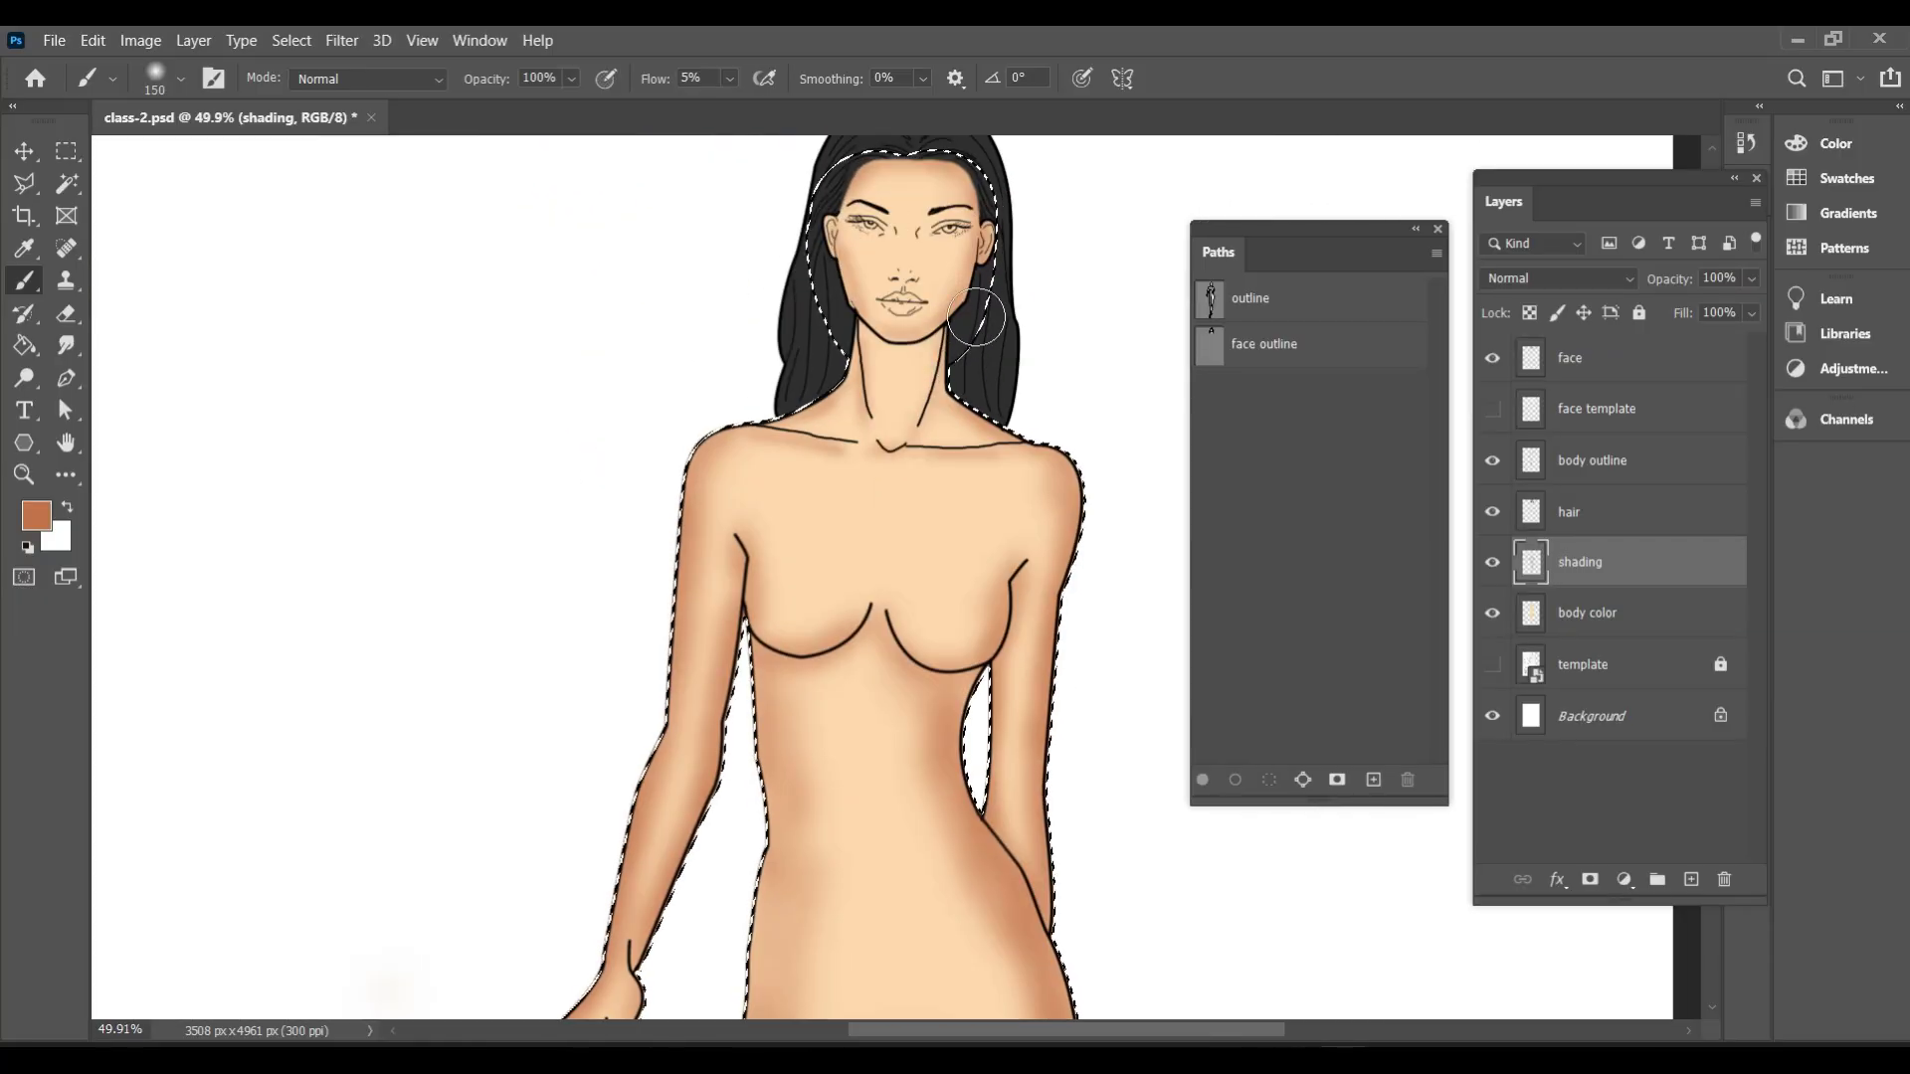
pyautogui.press('[')
pyautogui.press('[')
pyautogui.press('[')
pyautogui.press('[')
pyautogui.press('[')
pyautogui.press('[')
pyautogui.press('[')
pyautogui.press('[')
pyautogui.scroll(-1, 861, 541)
pyautogui.scroll(-4, 861, 541)
pyautogui.press(']')
pyautogui.press(']')
pyautogui.press(']')
pyautogui.press(']')
pyautogui.press(']')
pyautogui.press(']')
pyautogui.press(']')
pyautogui.press(']')
pyautogui.press(']')
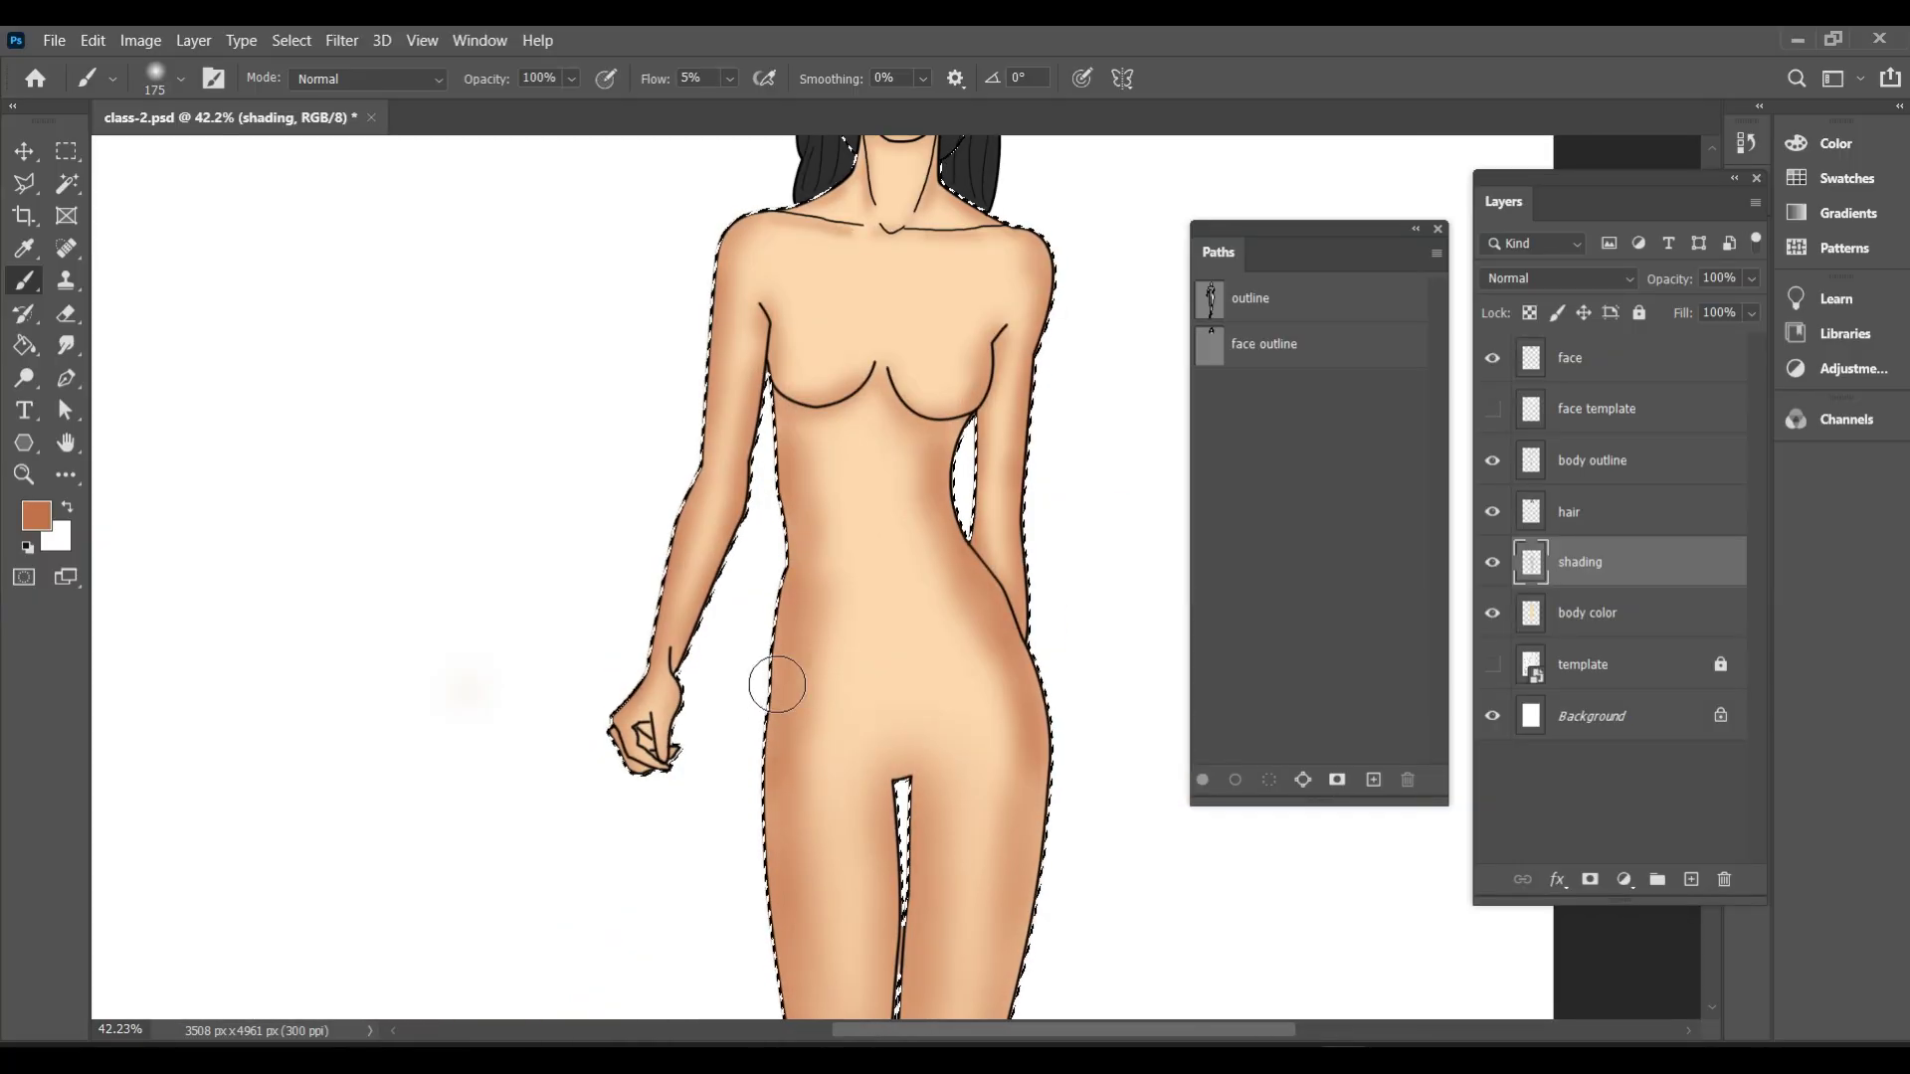
pyautogui.scroll(-5, 772, 771)
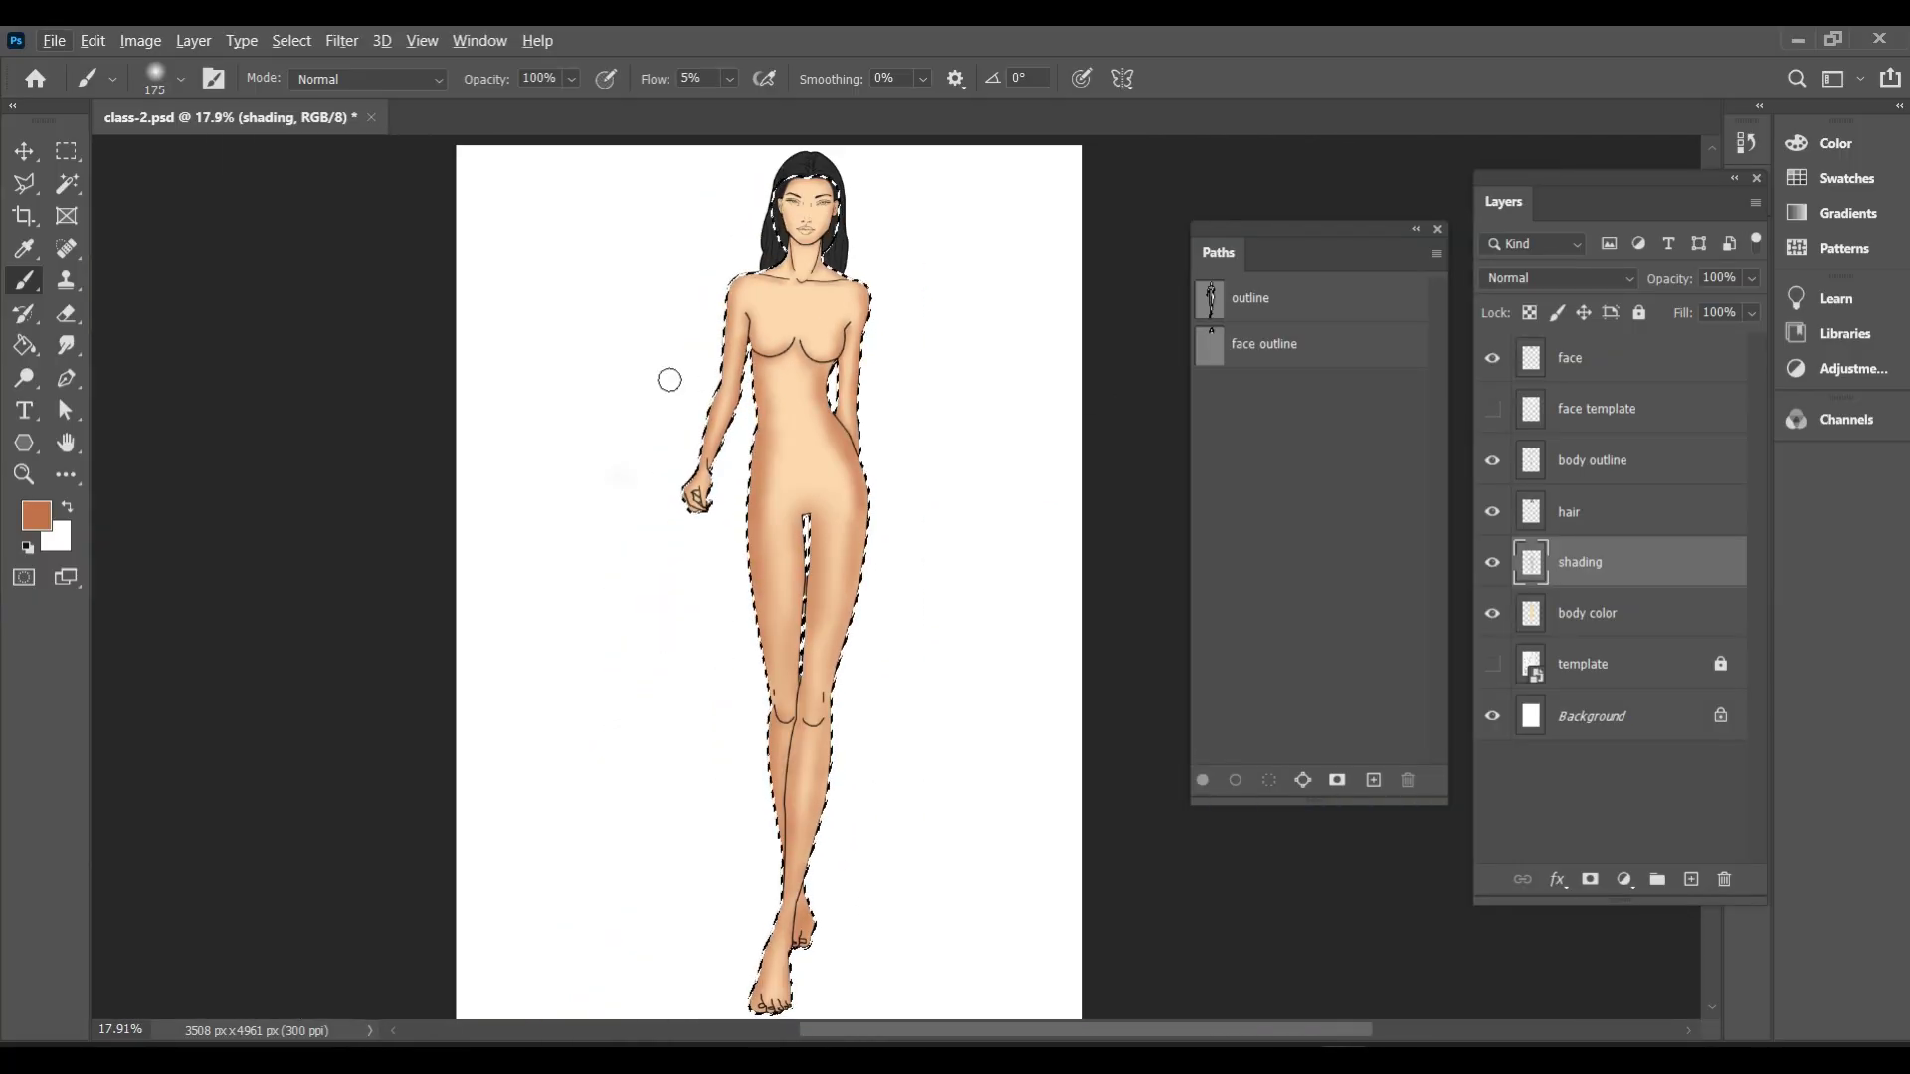
# Set the foreground color to a light peach for skin highlights
pyautogui.click(49, 519)
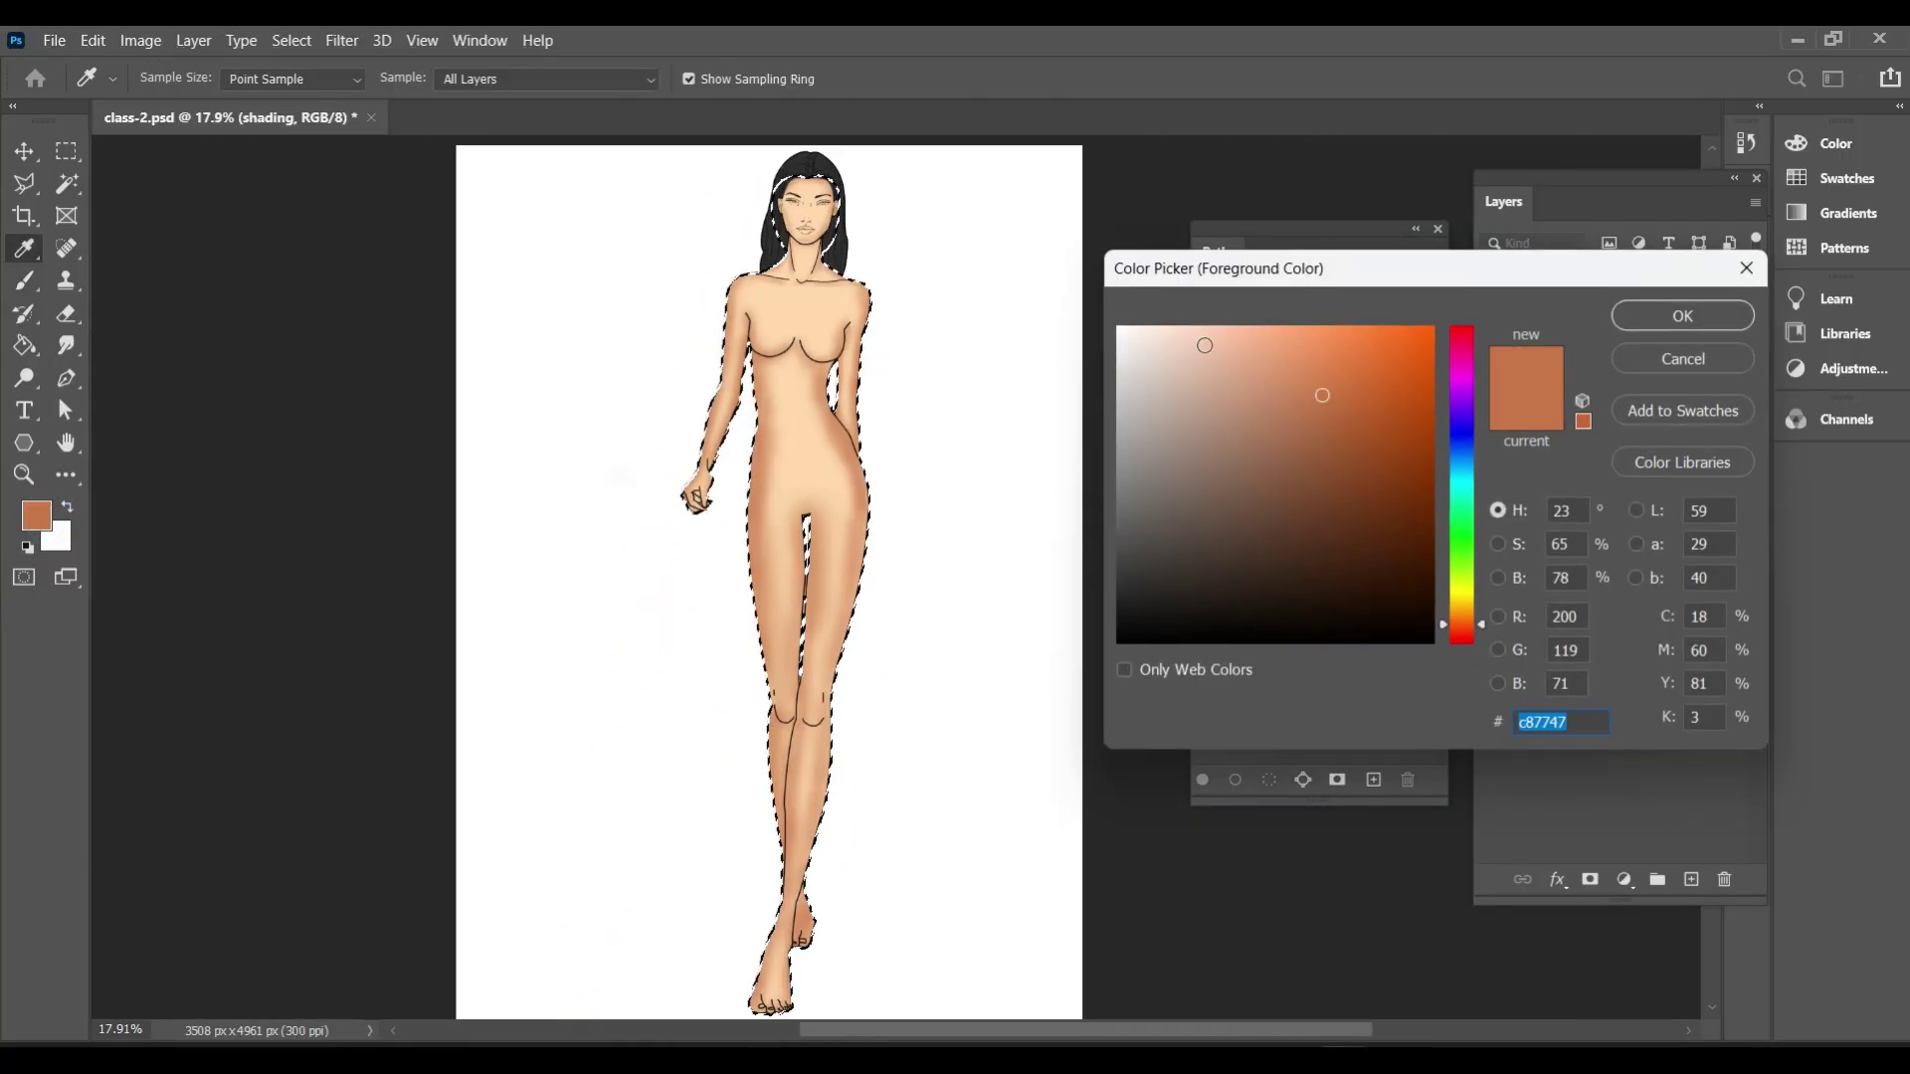
pyautogui.click(1205, 337)
pyautogui.click(1703, 310)
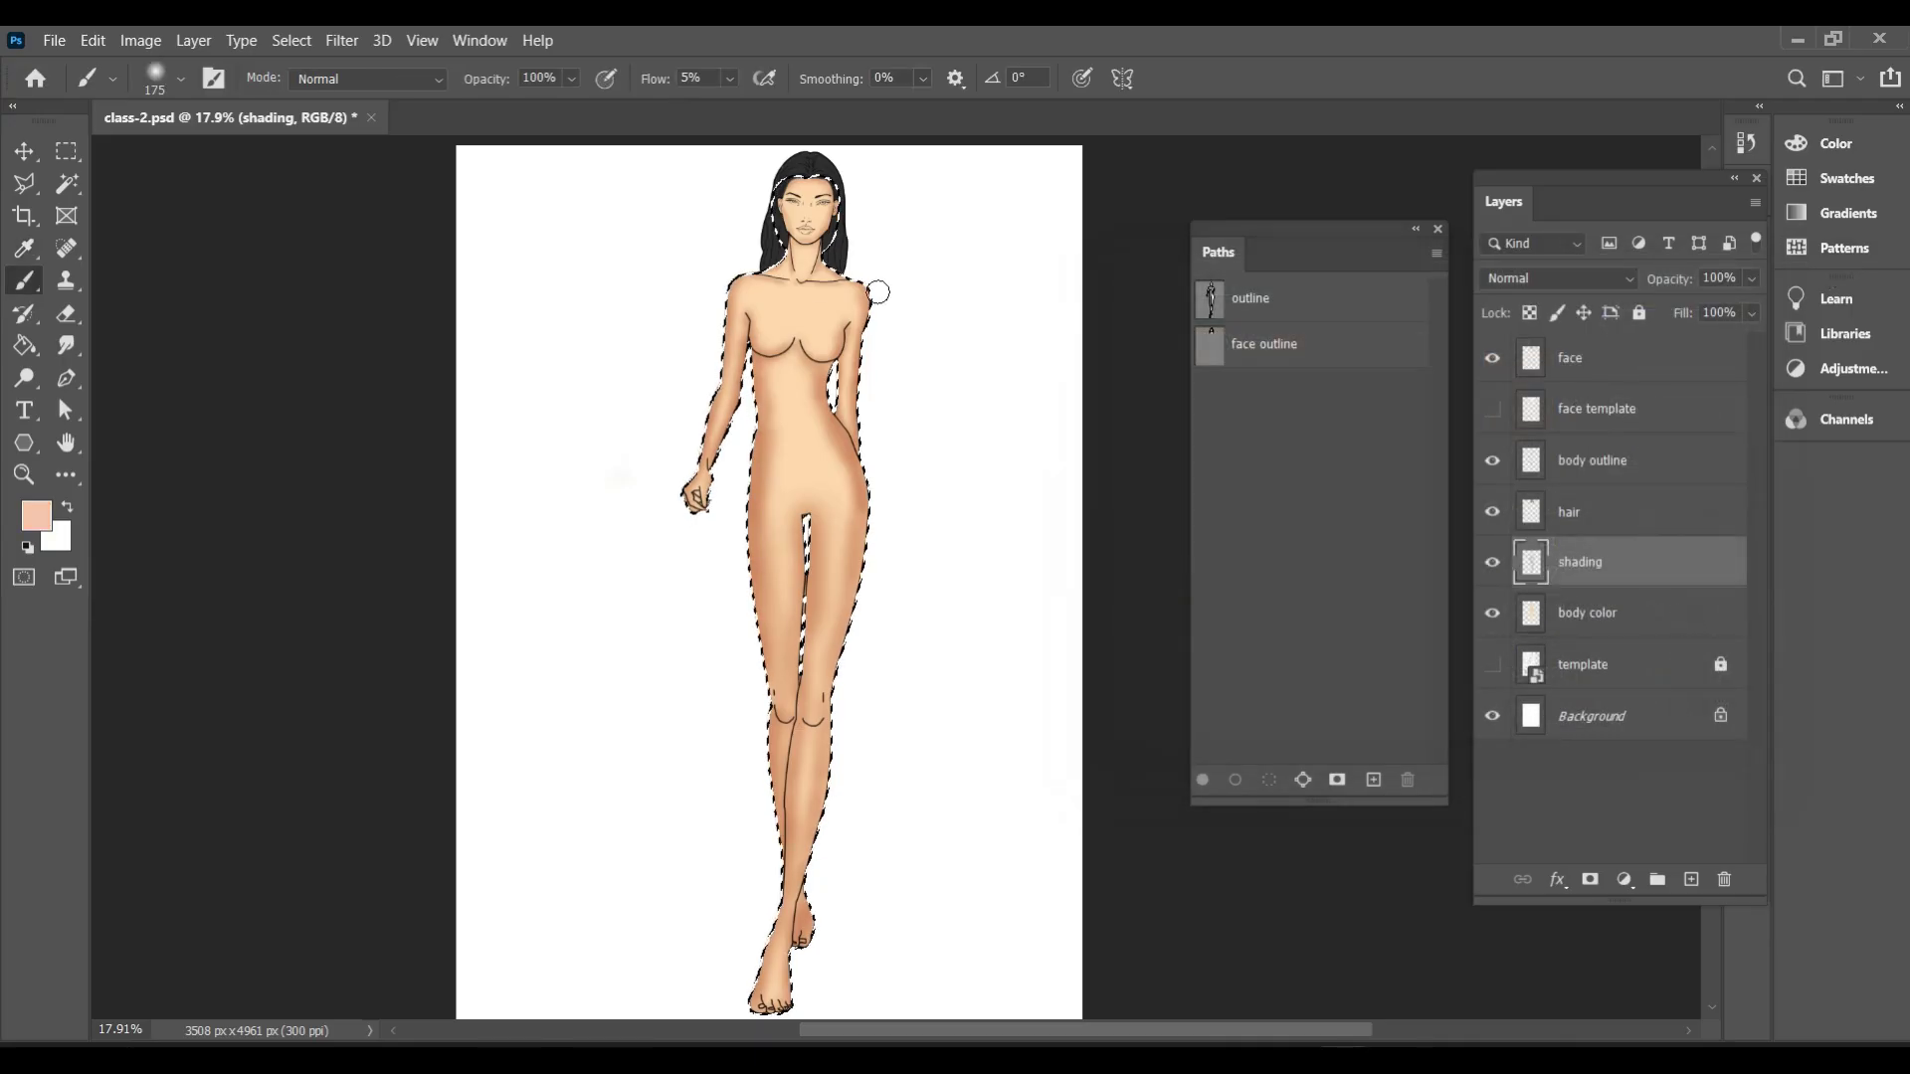
# Paint light highlights on the face and neck with the soft brush reduced to 50 px
pyautogui.scroll(6, 808, 242)
pyautogui.scroll(5, 809, 242)
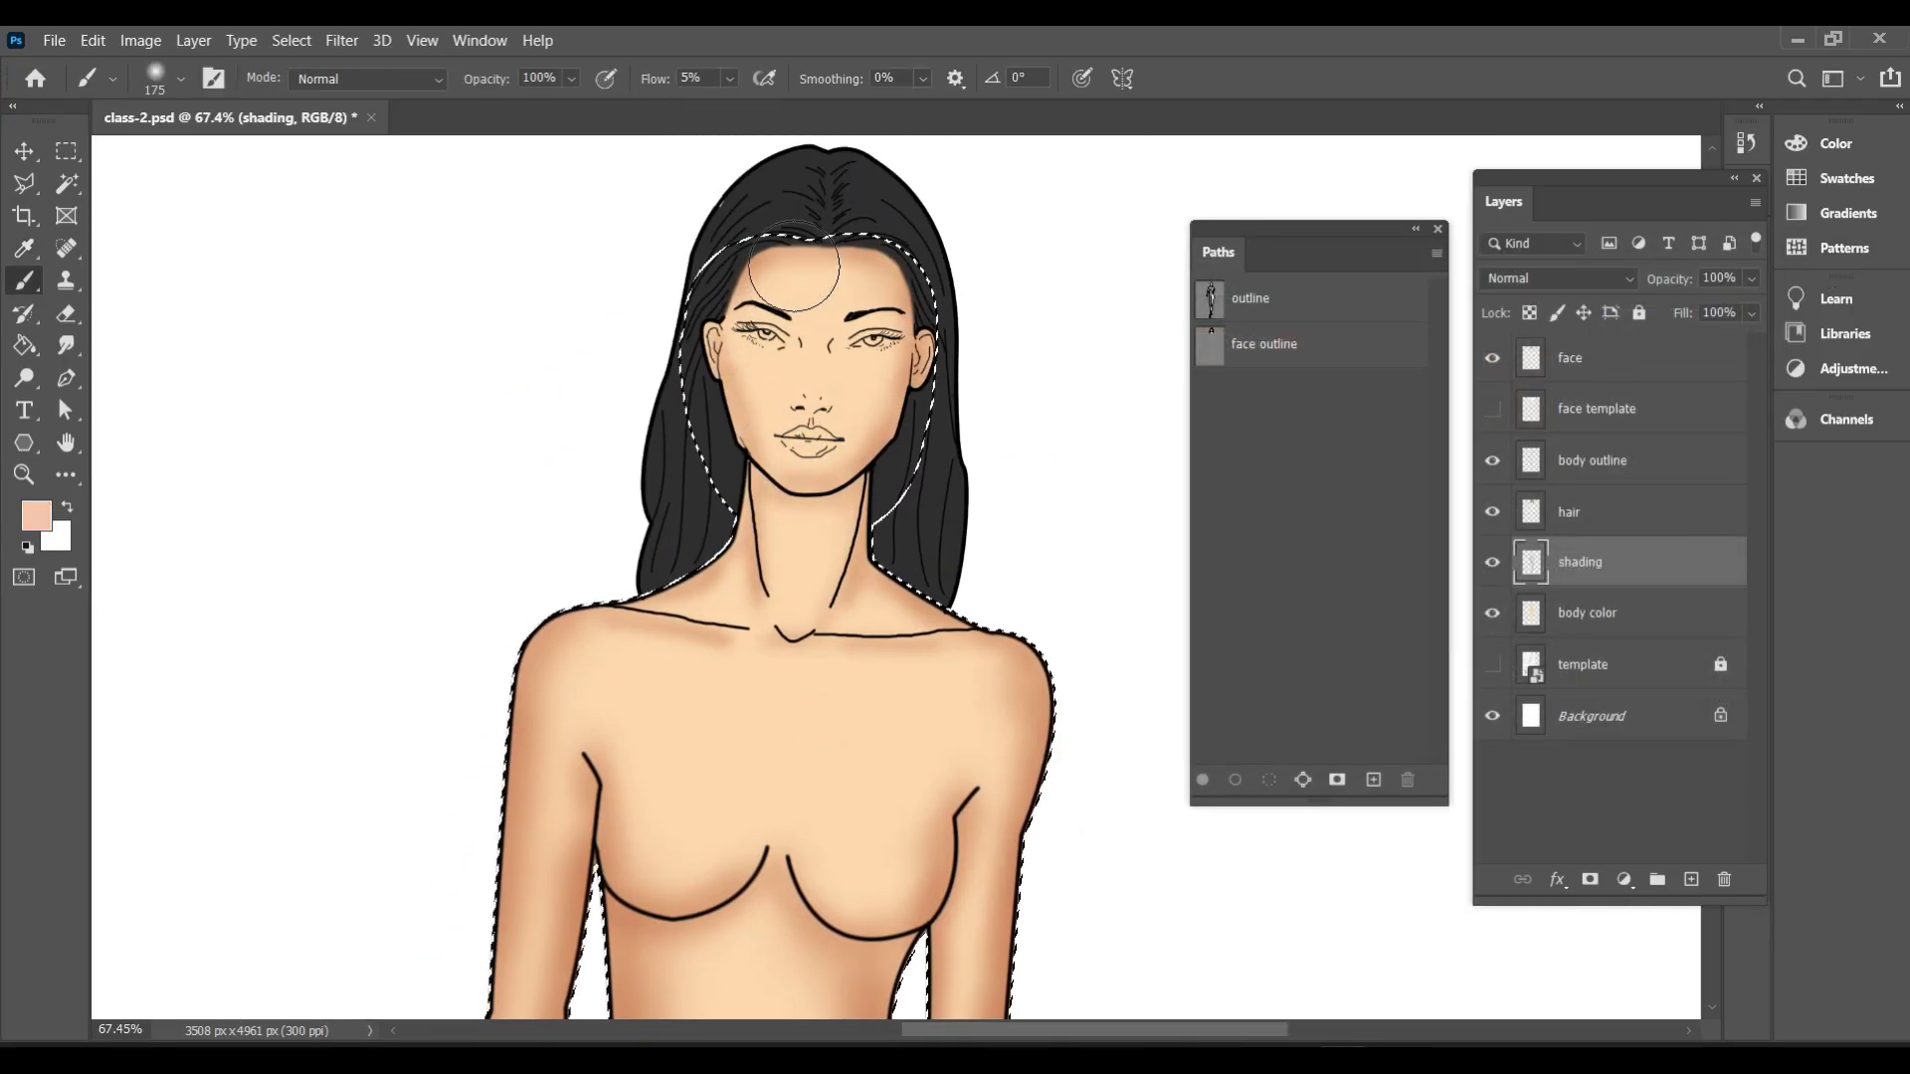
pyautogui.press('[')
pyautogui.press('[')
pyautogui.press('[')
pyautogui.press('[')
pyautogui.press('[')
pyautogui.press('[')
pyautogui.press('[')
pyautogui.press('[')
pyautogui.moveTo(865, 503); pyautogui.dragTo(856, 541)
pyautogui.moveTo(756, 388); pyautogui.dragTo(775, 391)
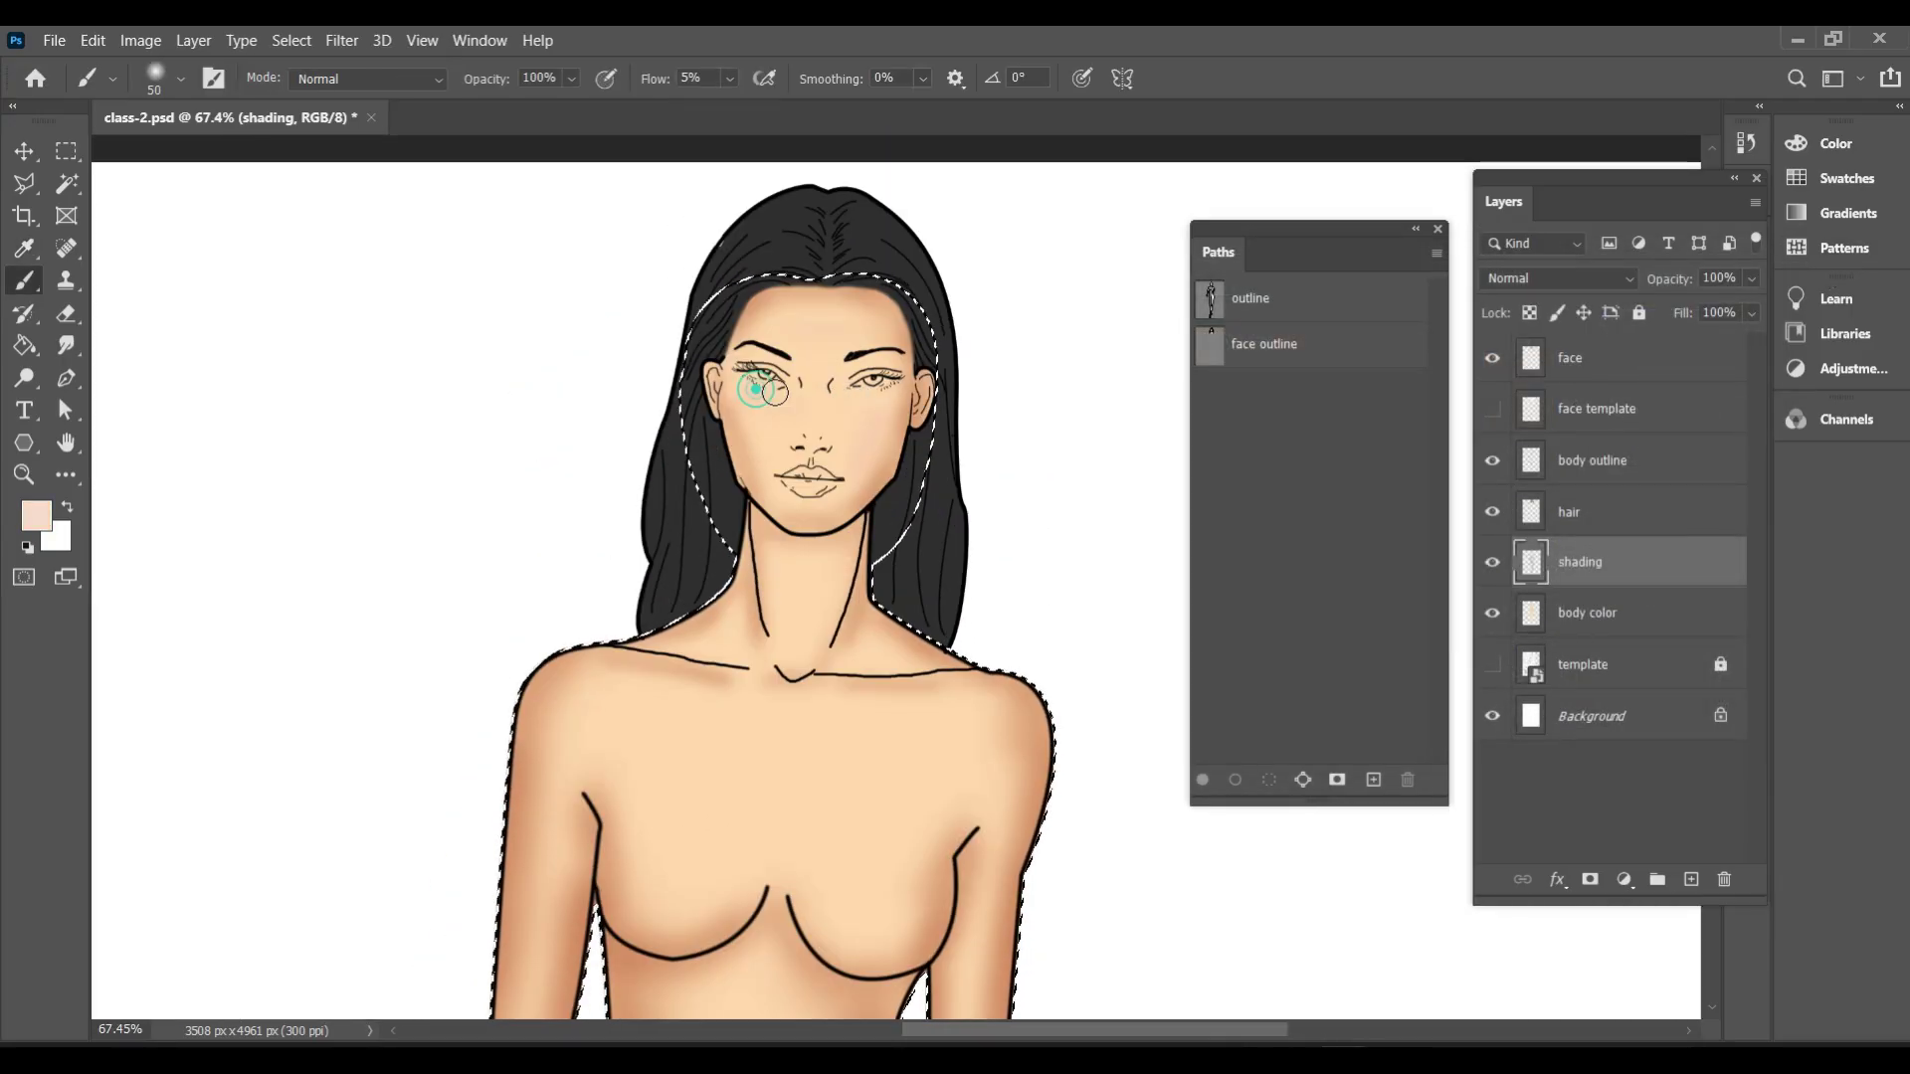
# Paint soft peach highlights along the middle of the free-hanging arm and on its hand, reducing the brush to 30 px
pyautogui.scroll(6, 838, 513)
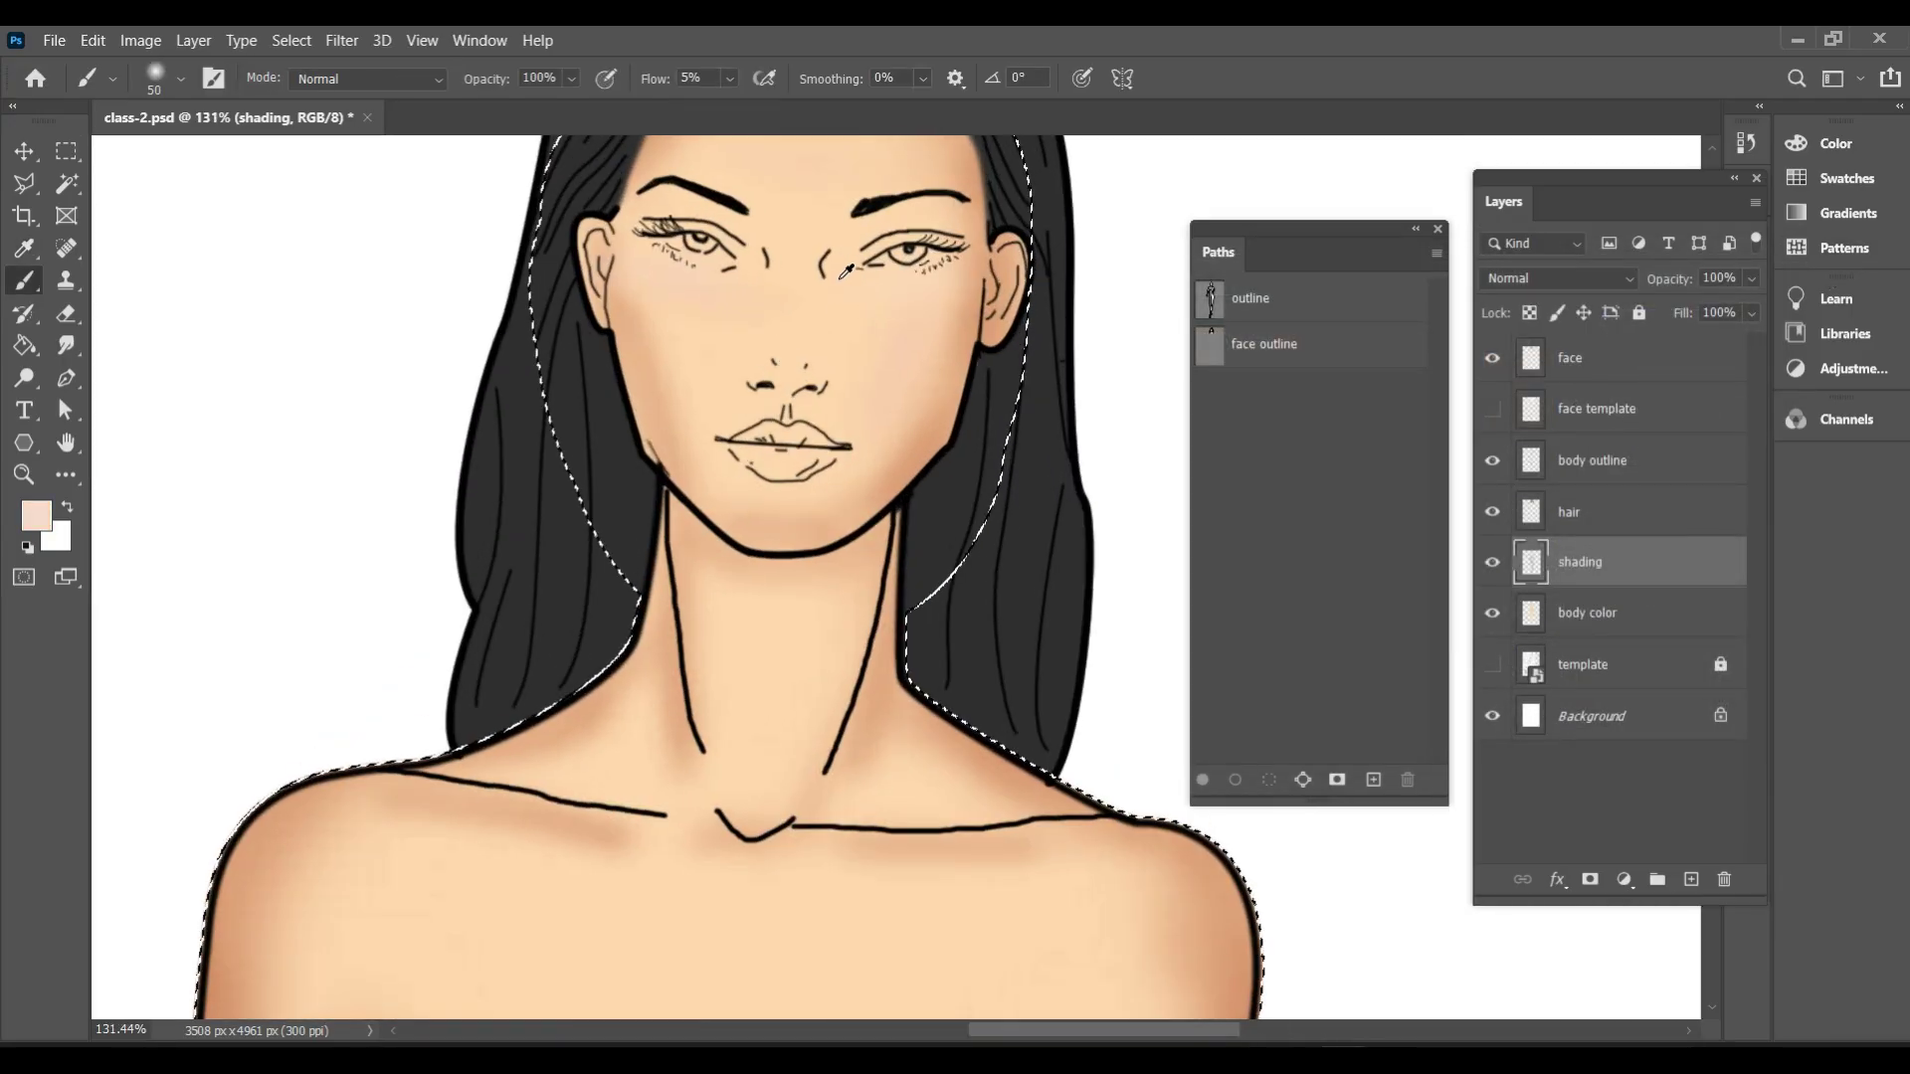
pyautogui.scroll(-10, 838, 514)
pyautogui.moveTo(507, 538); pyautogui.dragTo(459, 696)
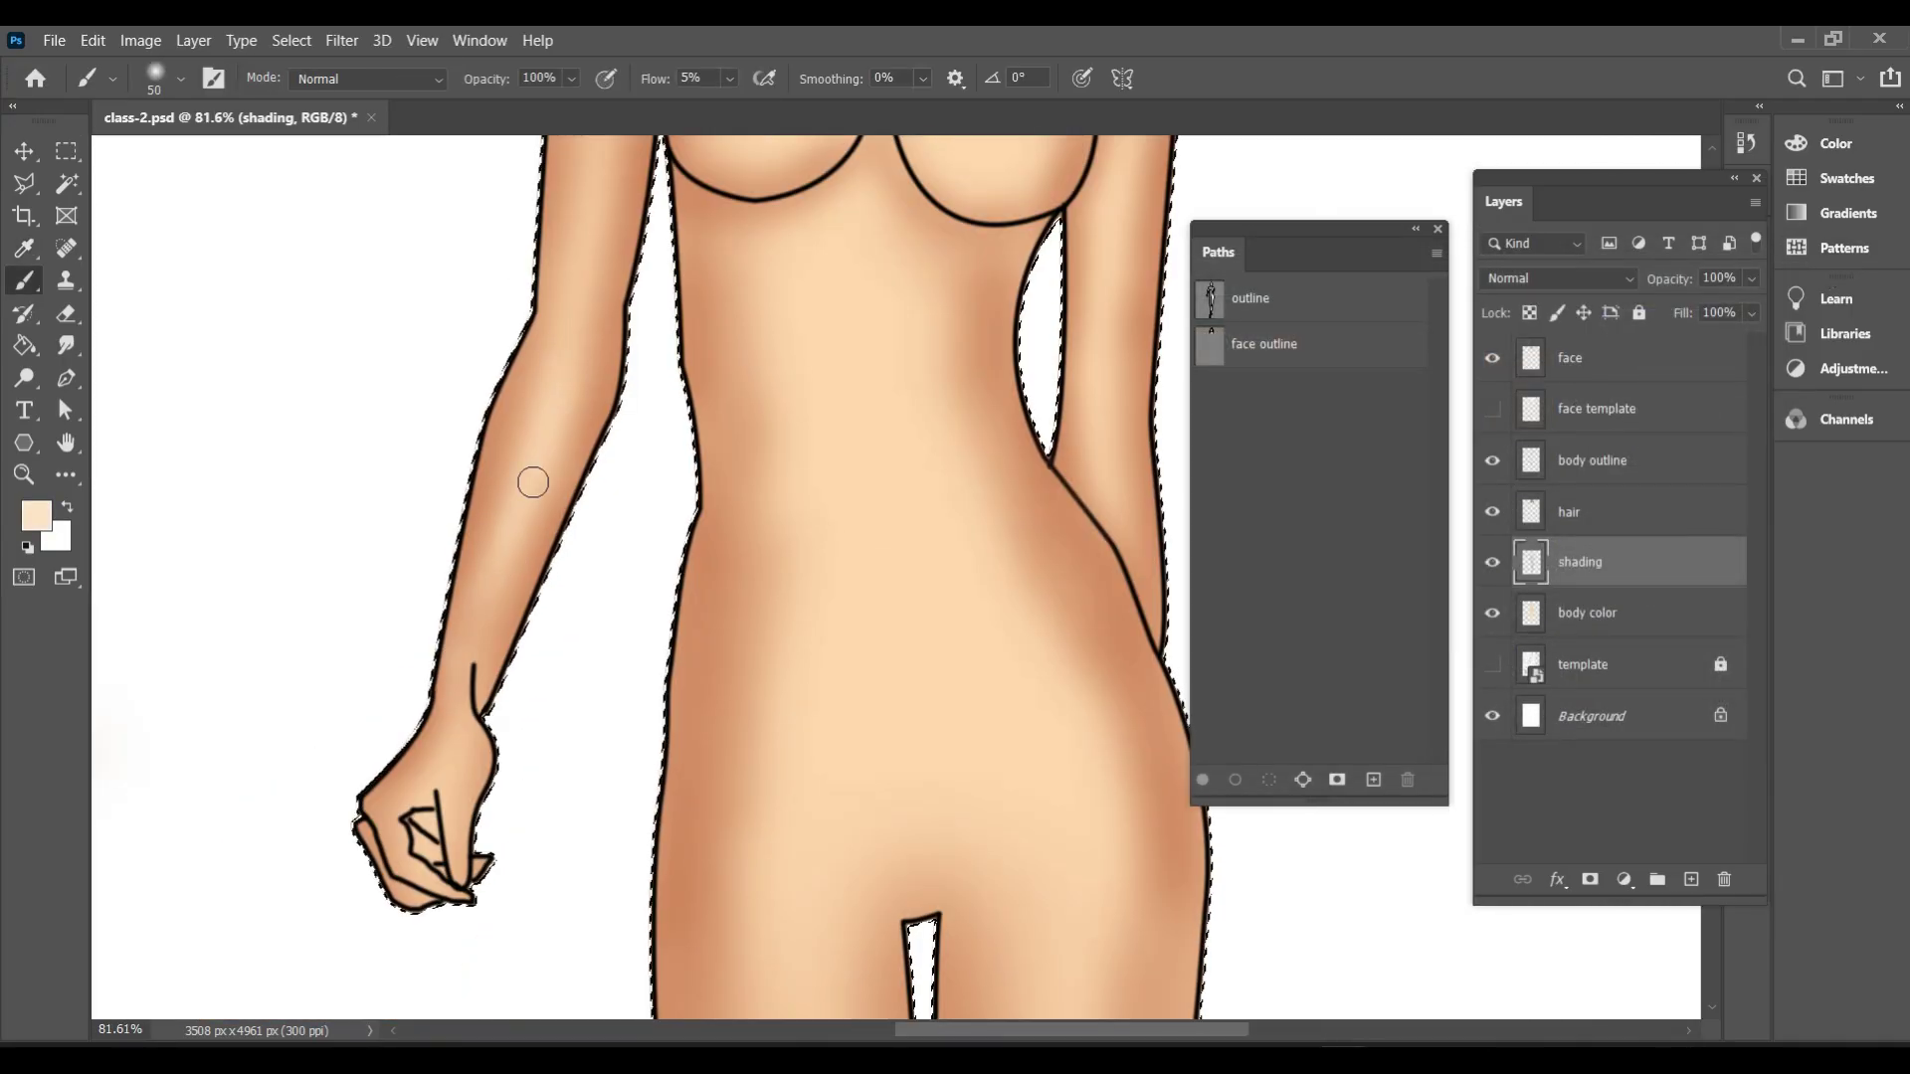
pyautogui.scroll(3, 553, 398)
pyautogui.moveTo(599, 352); pyautogui.dragTo(587, 572)
pyautogui.scroll(-6, 537, 535)
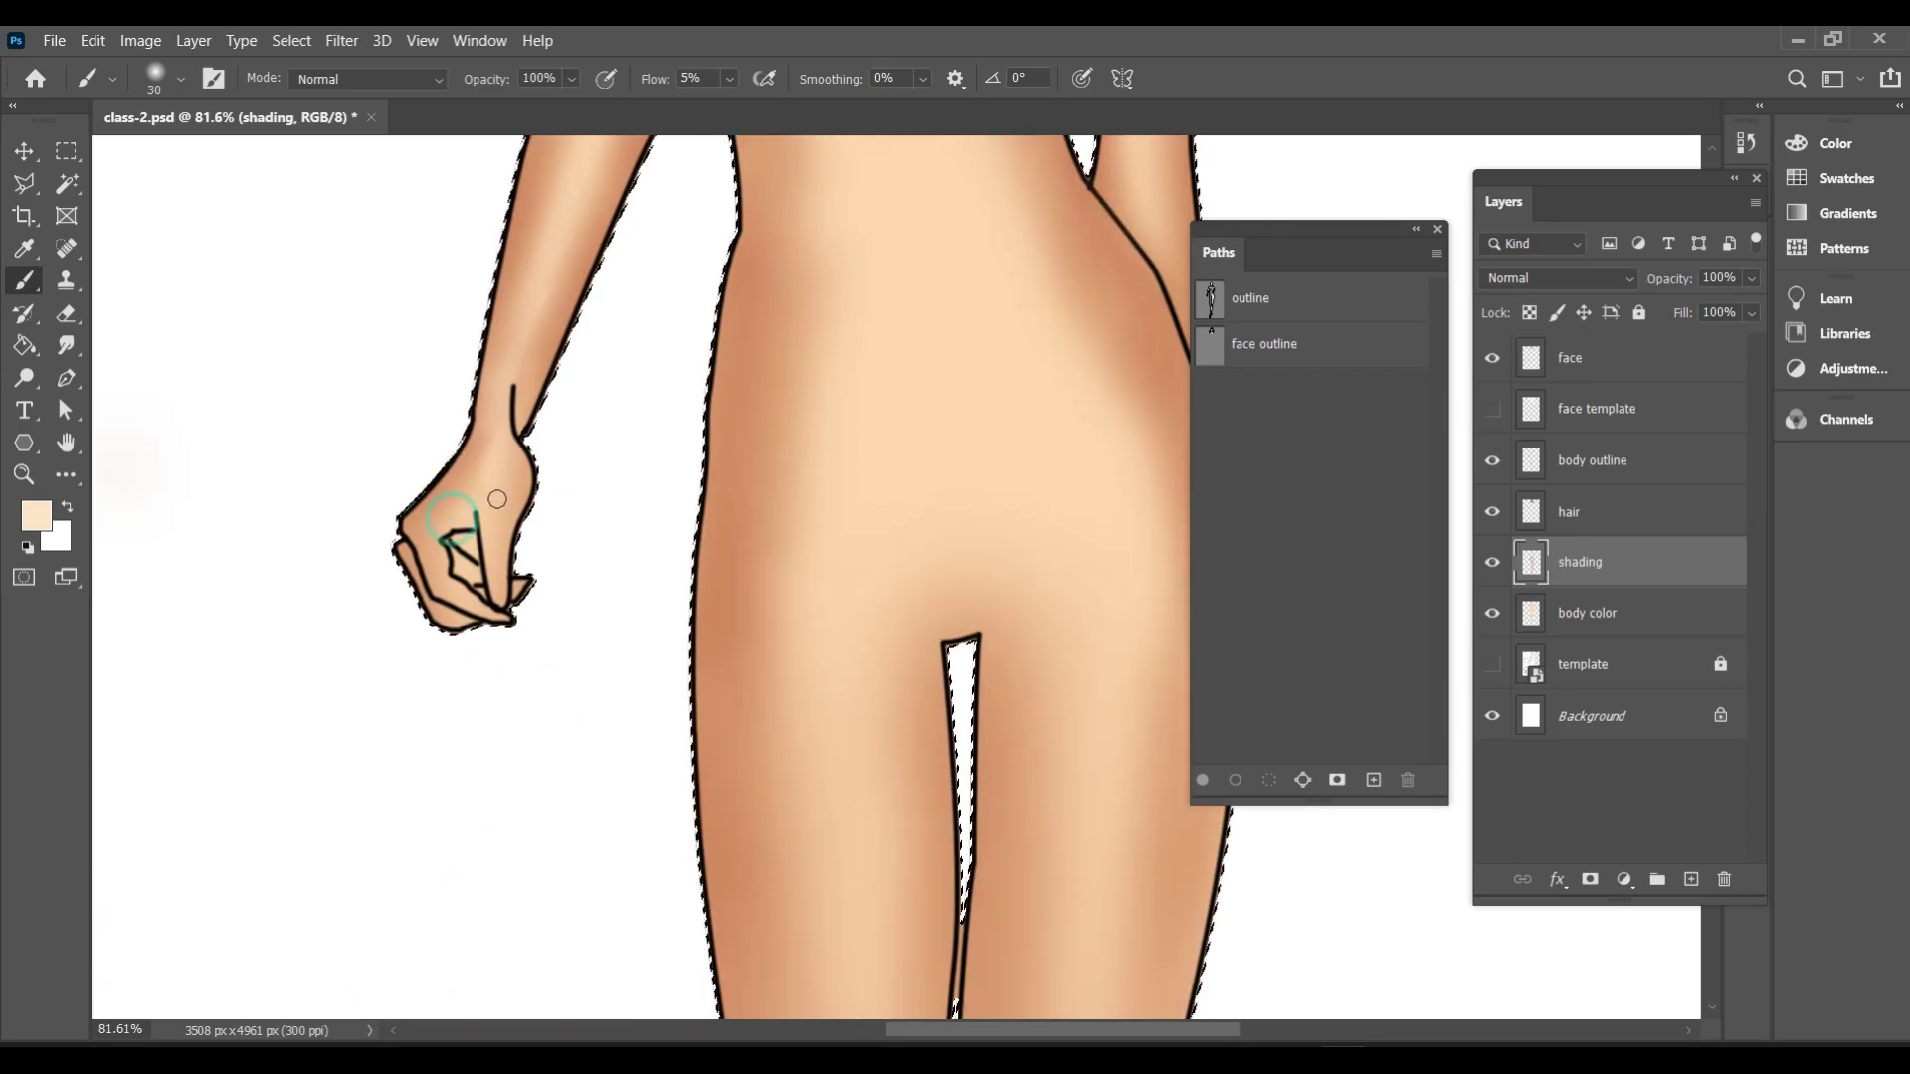
# Paint soft peach highlights down the middle of the thighs and lower legs, enlarging the brush to 60 px
pyautogui.scroll(-6, 494, 498)
pyautogui.scroll(3, 495, 499)
pyautogui.press(']')
pyautogui.moveTo(964, 456); pyautogui.dragTo(958, 503)
pyautogui.scroll(-6, 958, 651)
pyautogui.scroll(-3, 959, 651)
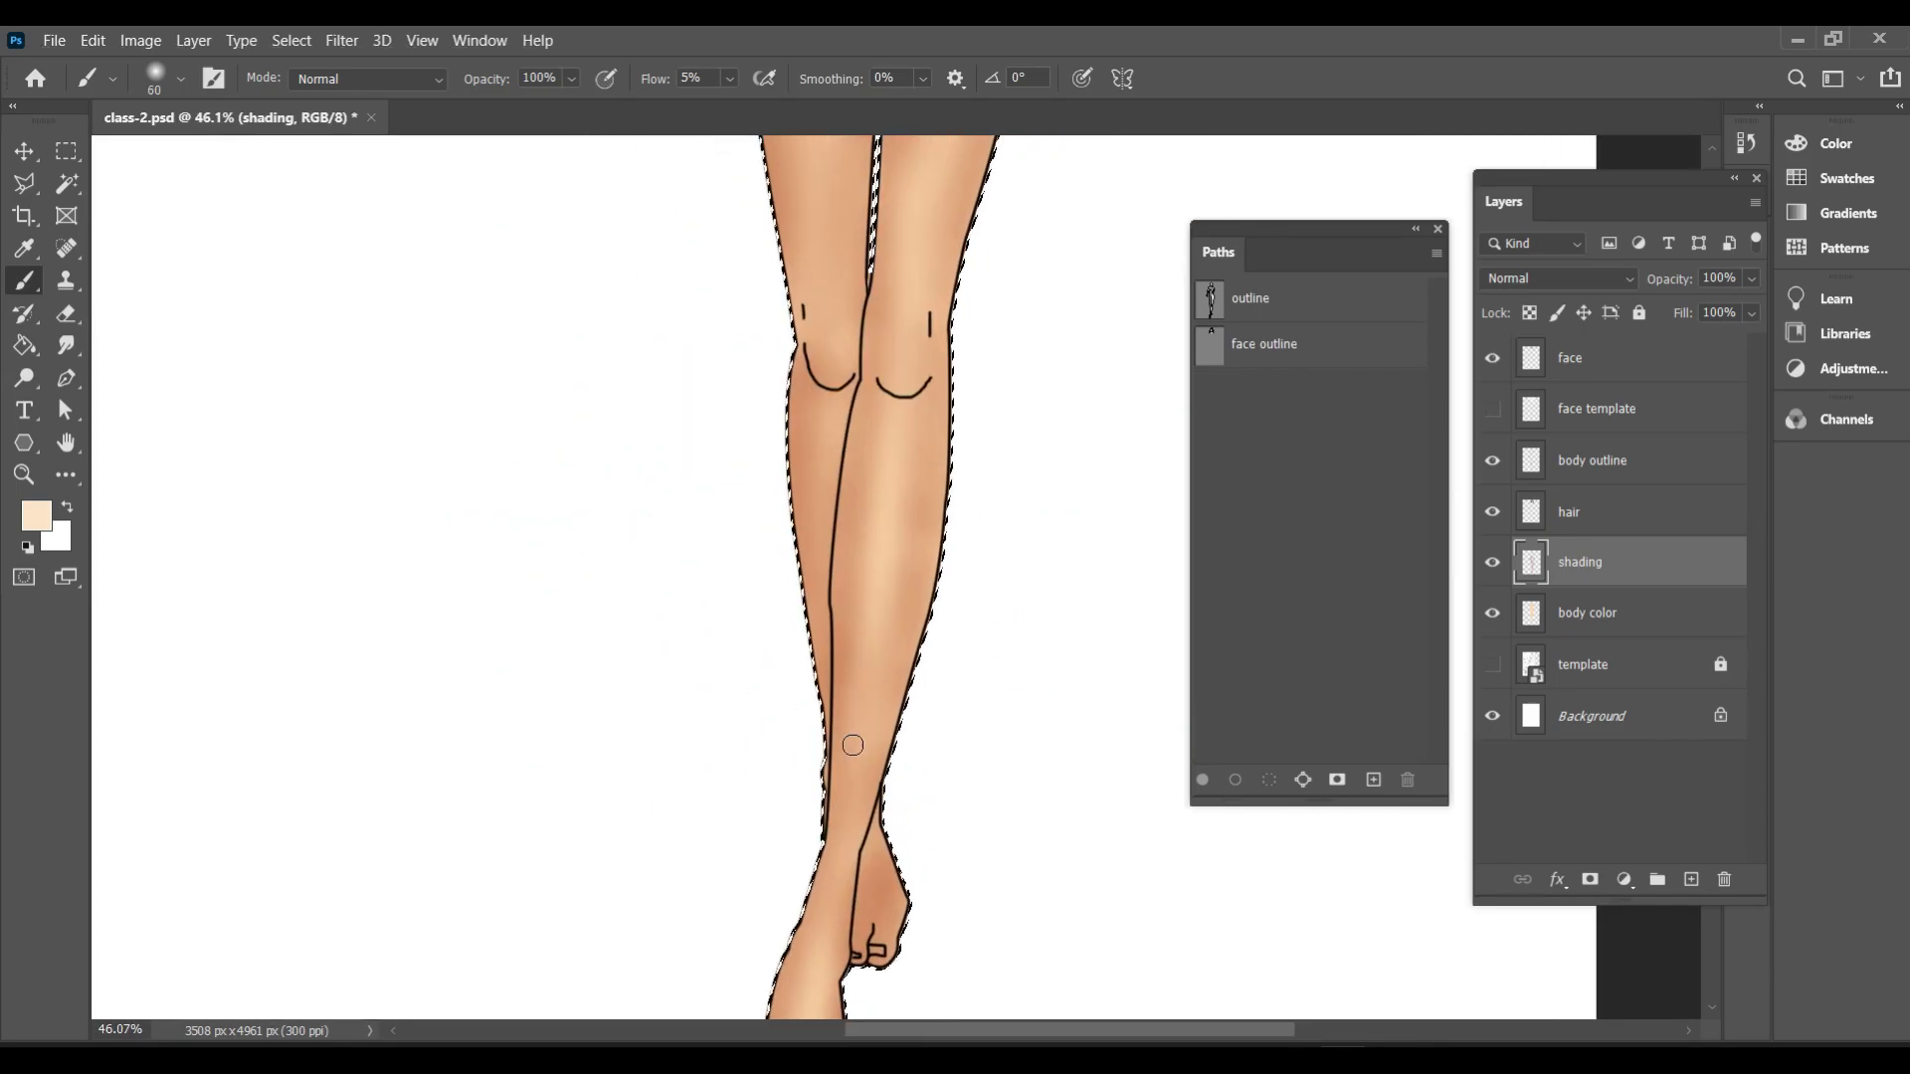
# Blend the leg highlights from thighs to feet with the soft brush enlarged to 90 px and flow lowered to 2%
pyautogui.scroll(2, 921, 621)
pyautogui.press(']')
pyautogui.press(']')
pyautogui.scroll(3, 870, 694)
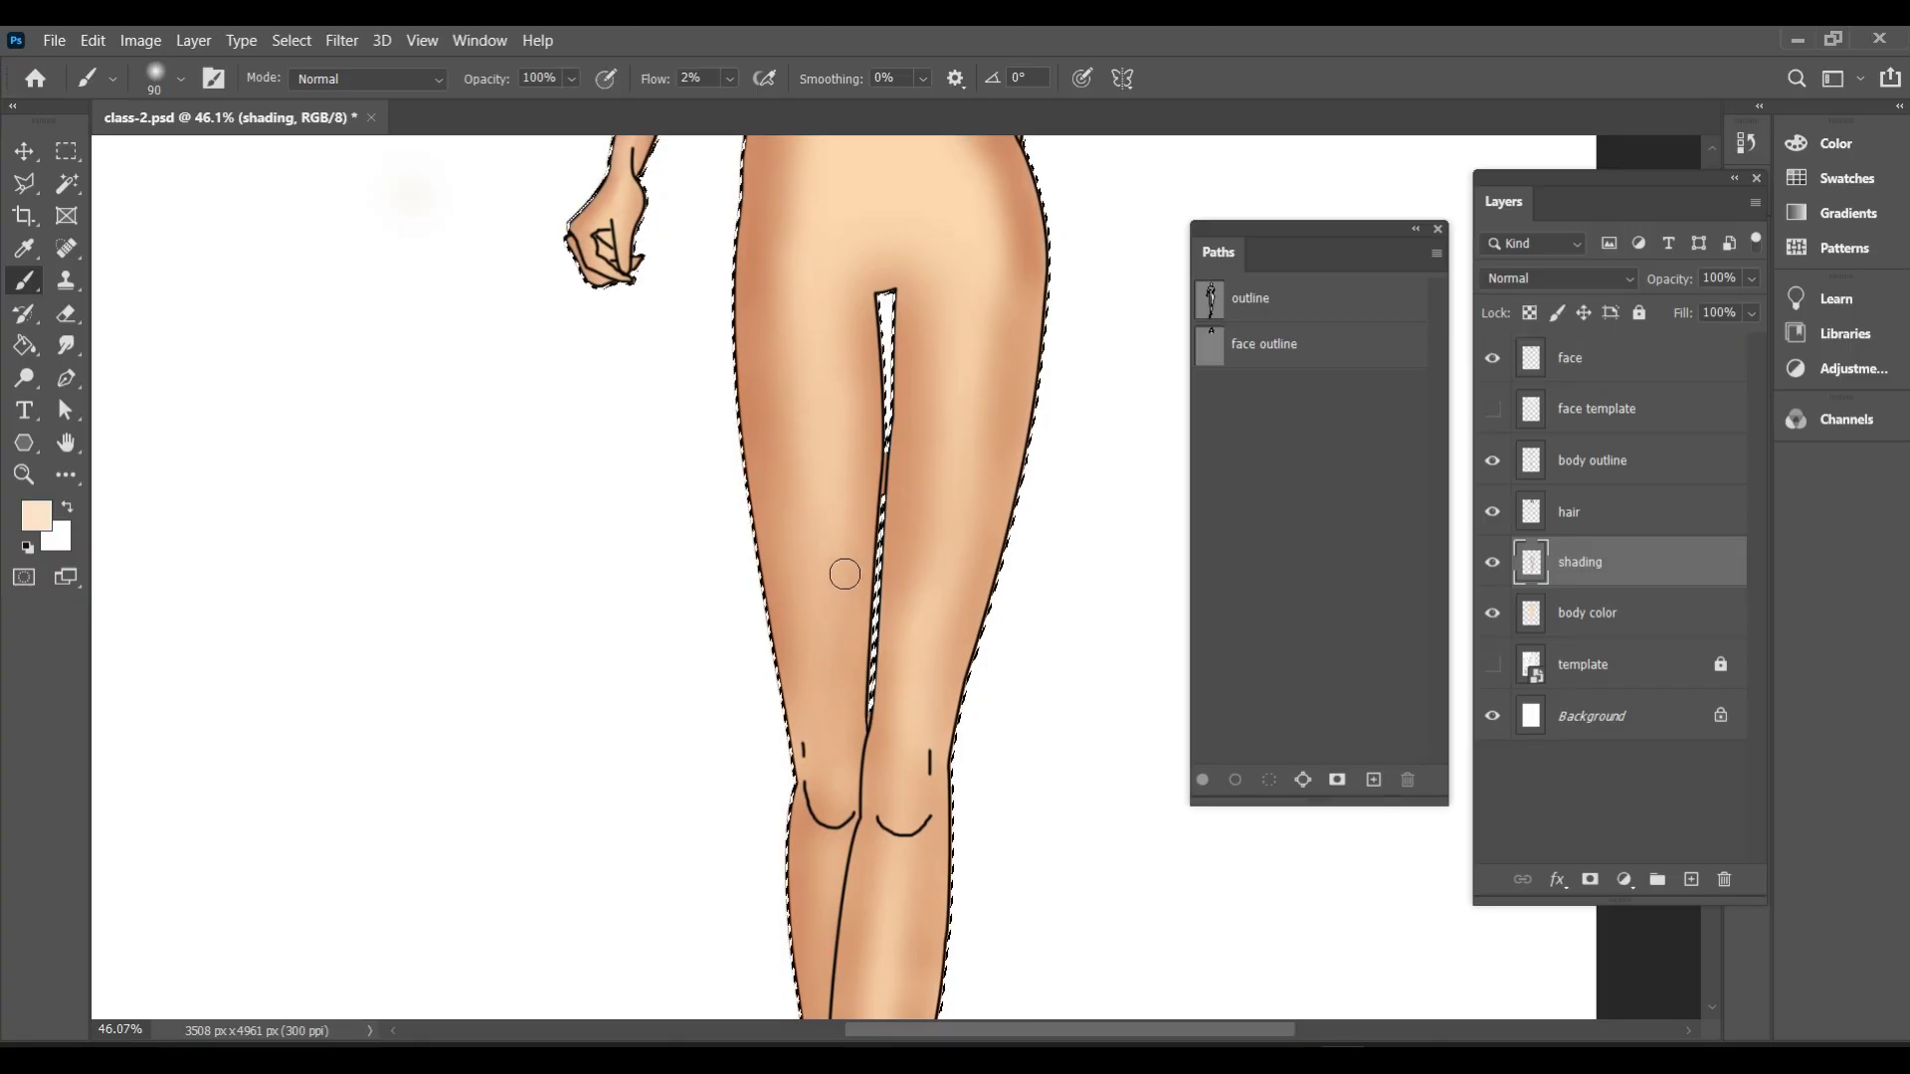
pyautogui.scroll(-5, 915, 557)
pyautogui.scroll(-3, 896, 607)
pyautogui.scroll(2, 865, 398)
pyautogui.scroll(-4, 856, 295)
pyautogui.scroll(7, 989, 993)
pyautogui.scroll(6, 835, 767)
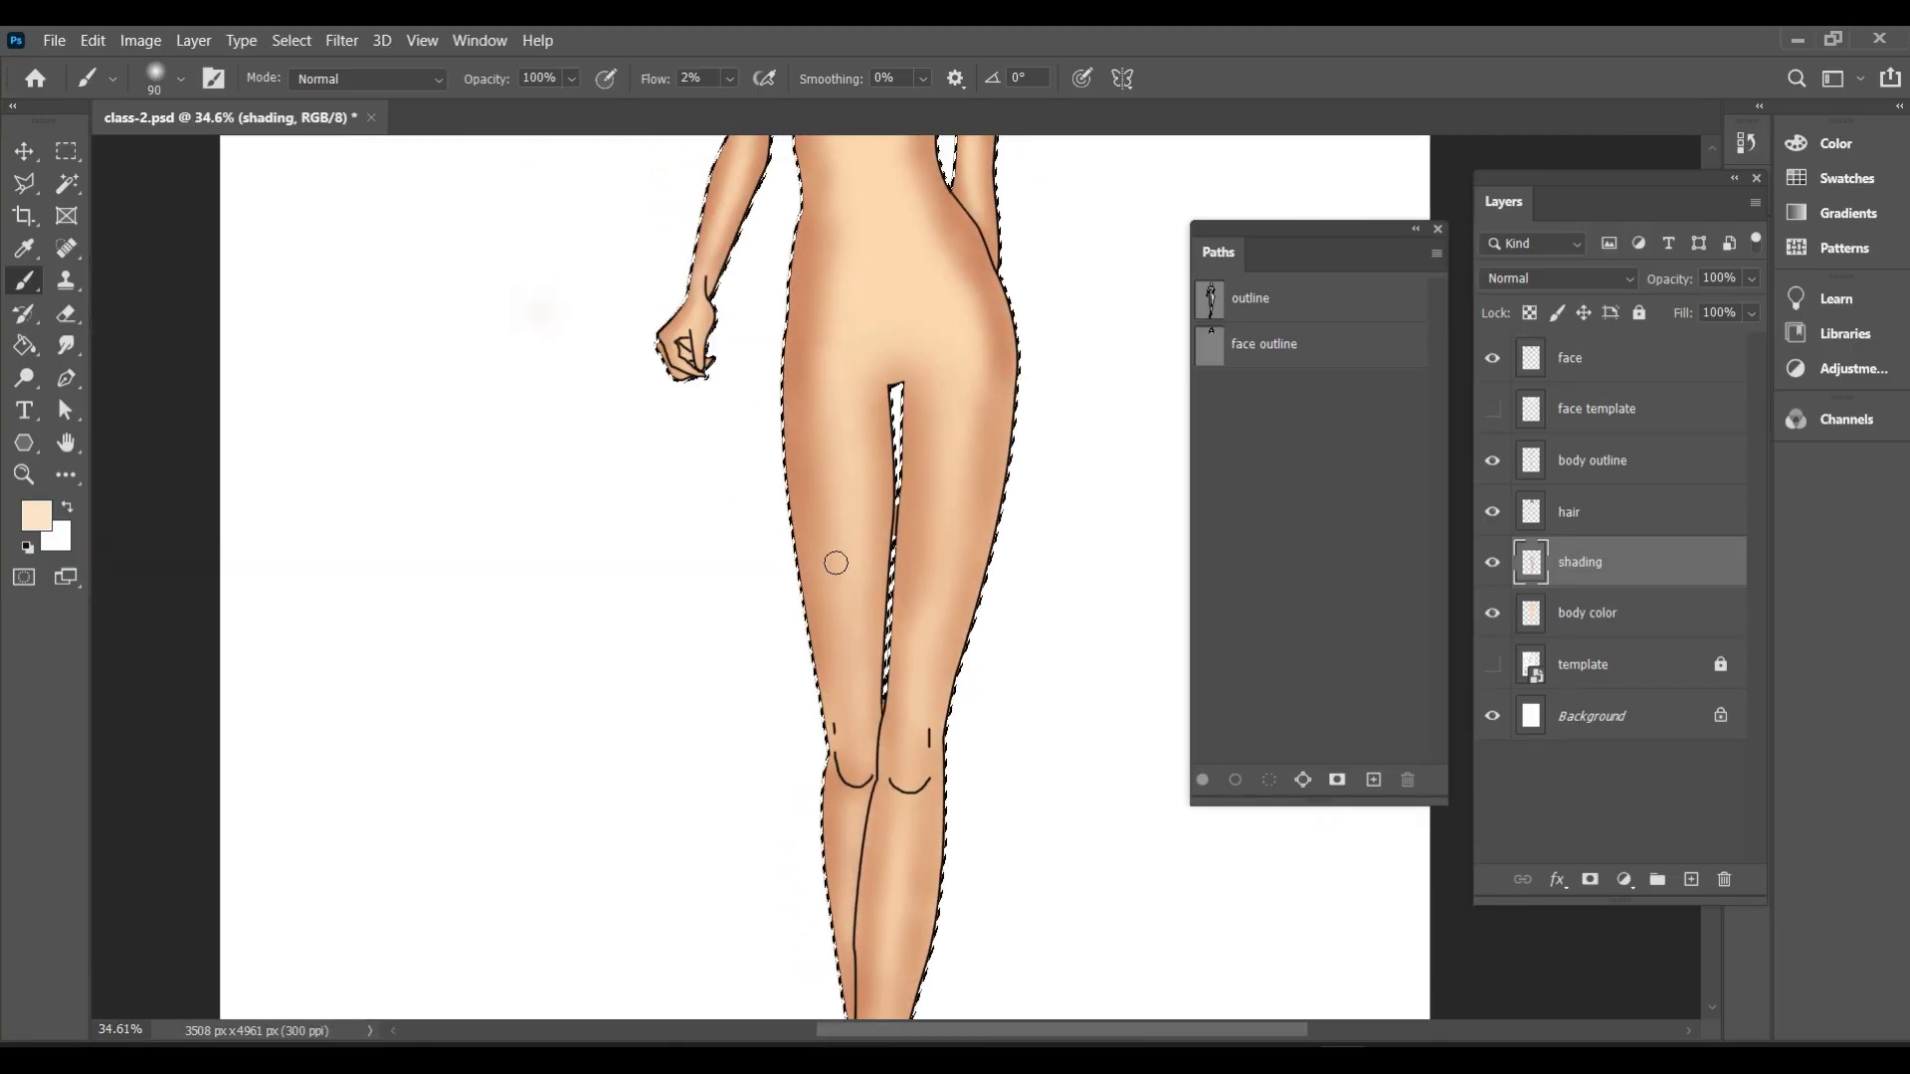
# Clear the body selection and fit the whole figure in view
pyautogui.scroll(2, 980, 517)
pyautogui.scroll(5, 873, 508)
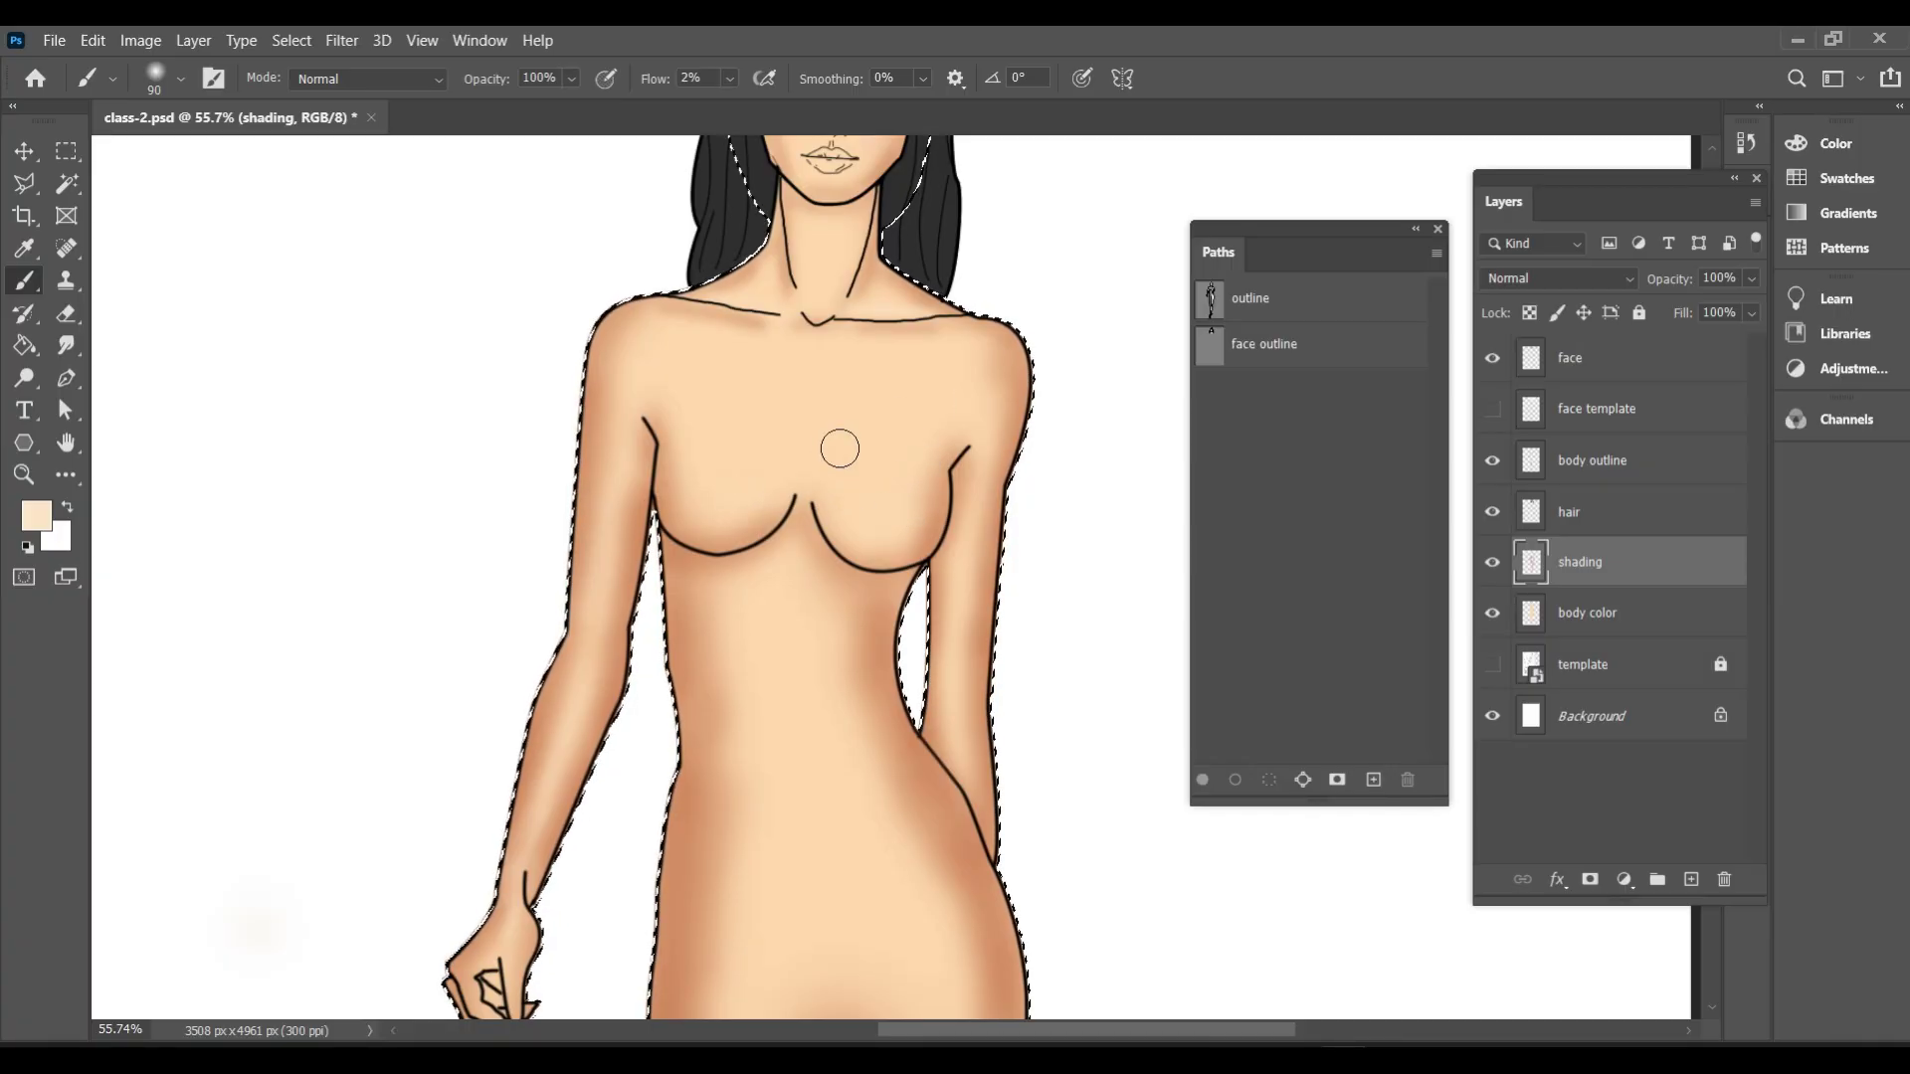
pyautogui.scroll(3, 734, 406)
pyautogui.scroll(6, 825, 458)
pyautogui.scroll(-15, 972, 512)
pyautogui.hotkey('ctrl', '0')
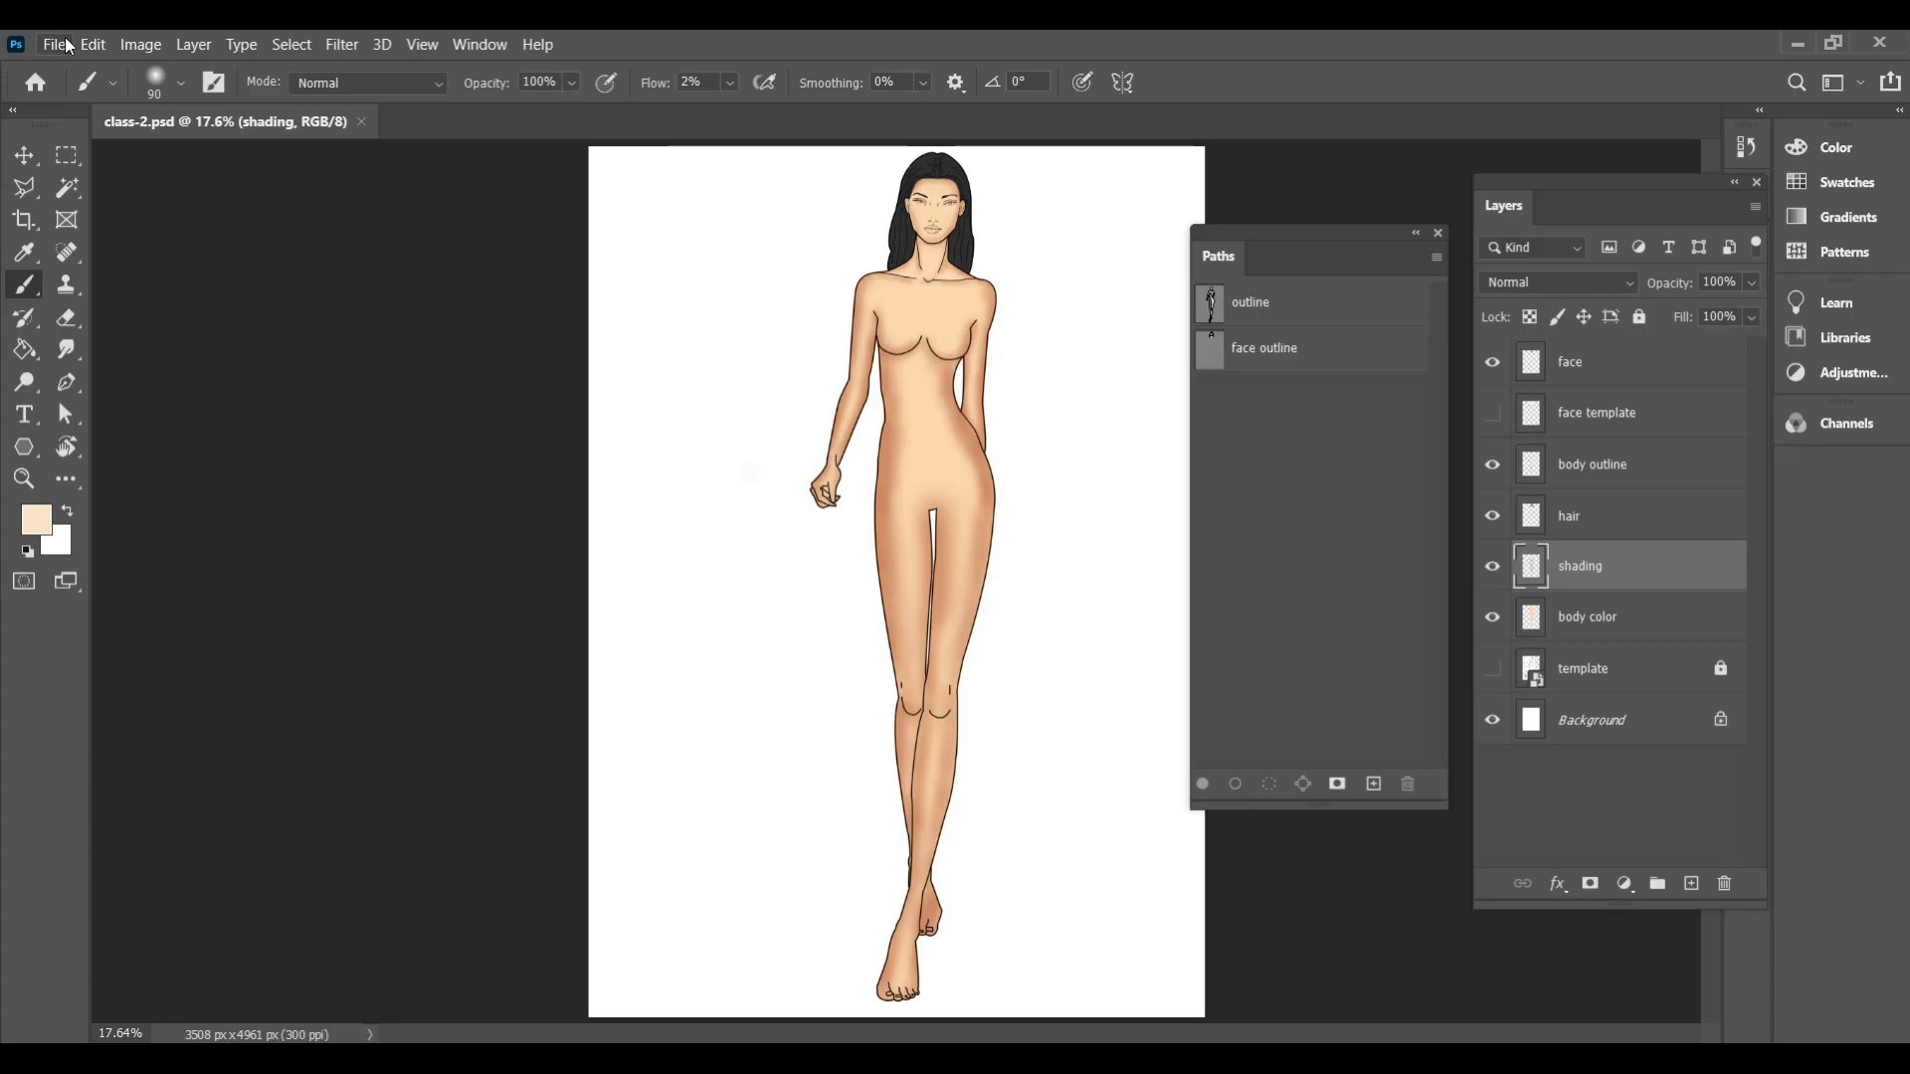
# Save the illustration on the computer's Desktop as "class-2 photoshop" in Photoshop (PSD) format
pyautogui.click(67, 46)
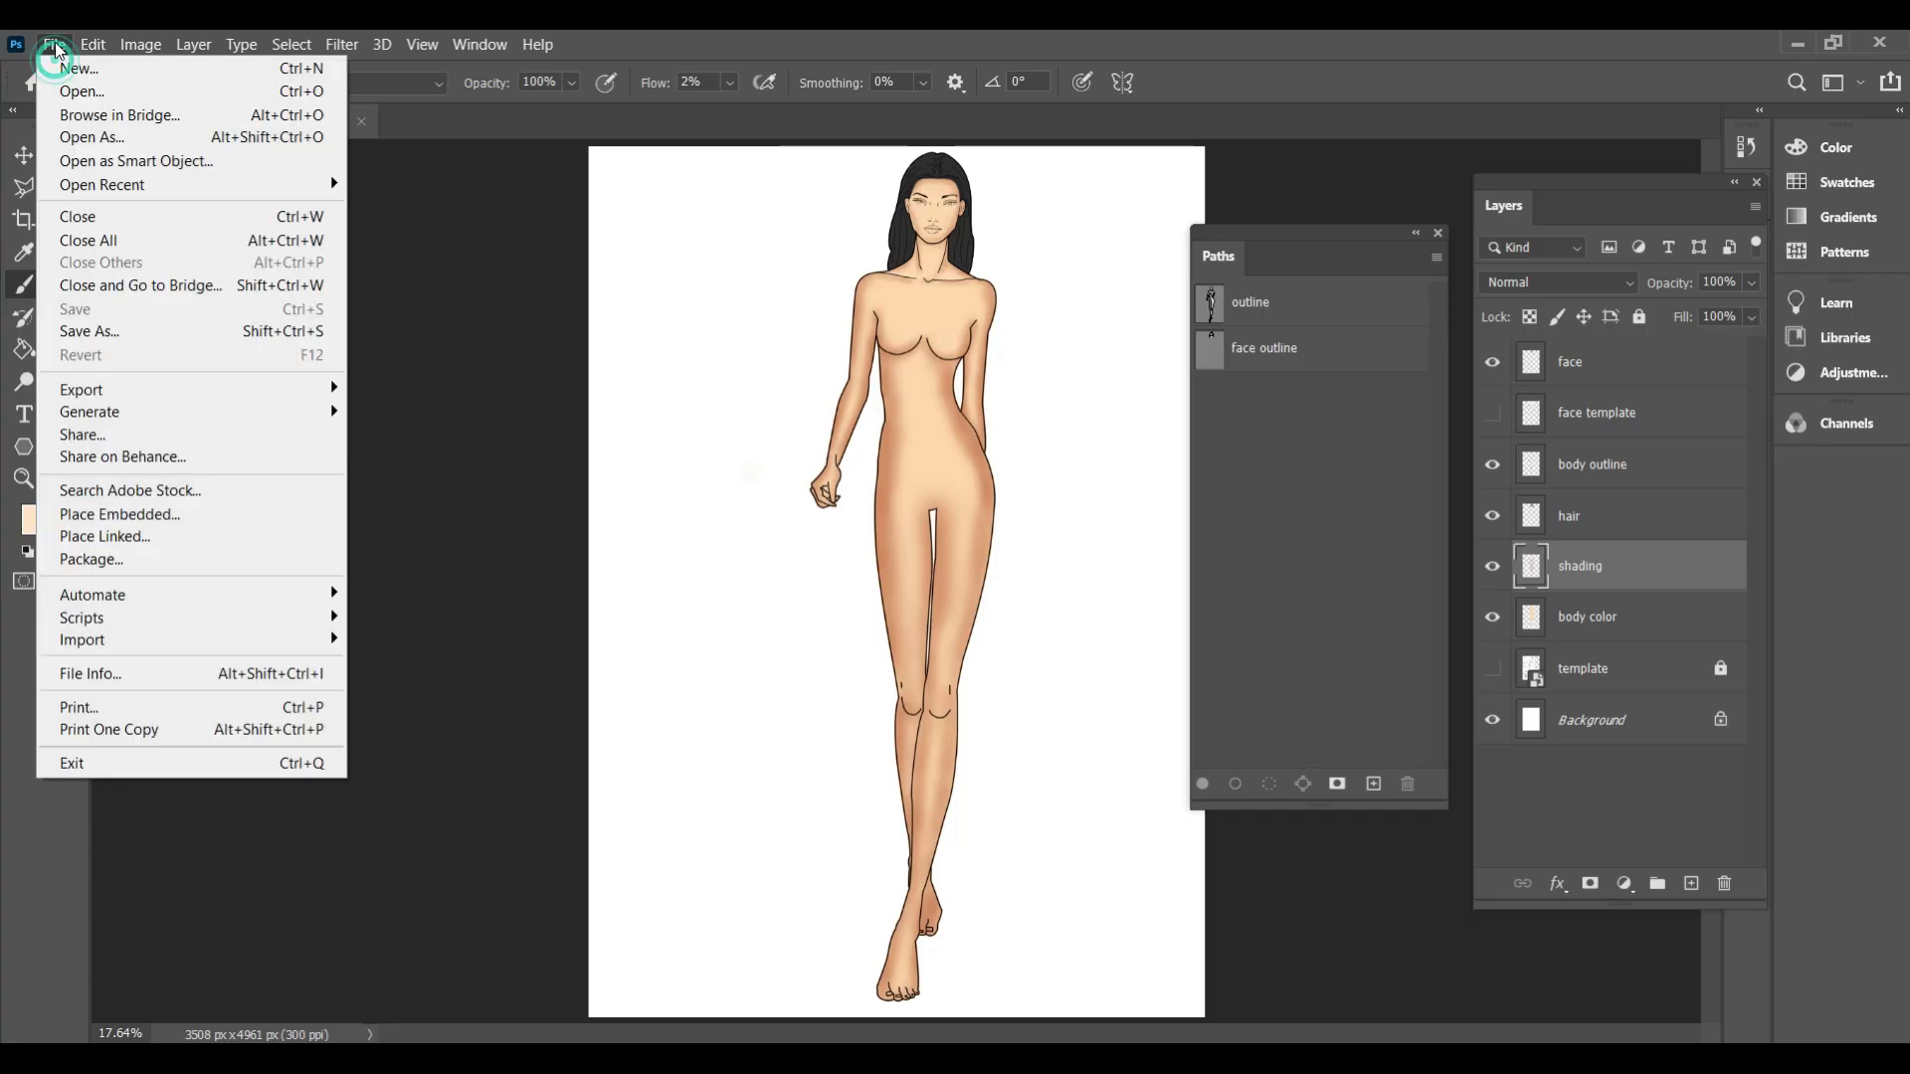
pyautogui.click(100, 333)
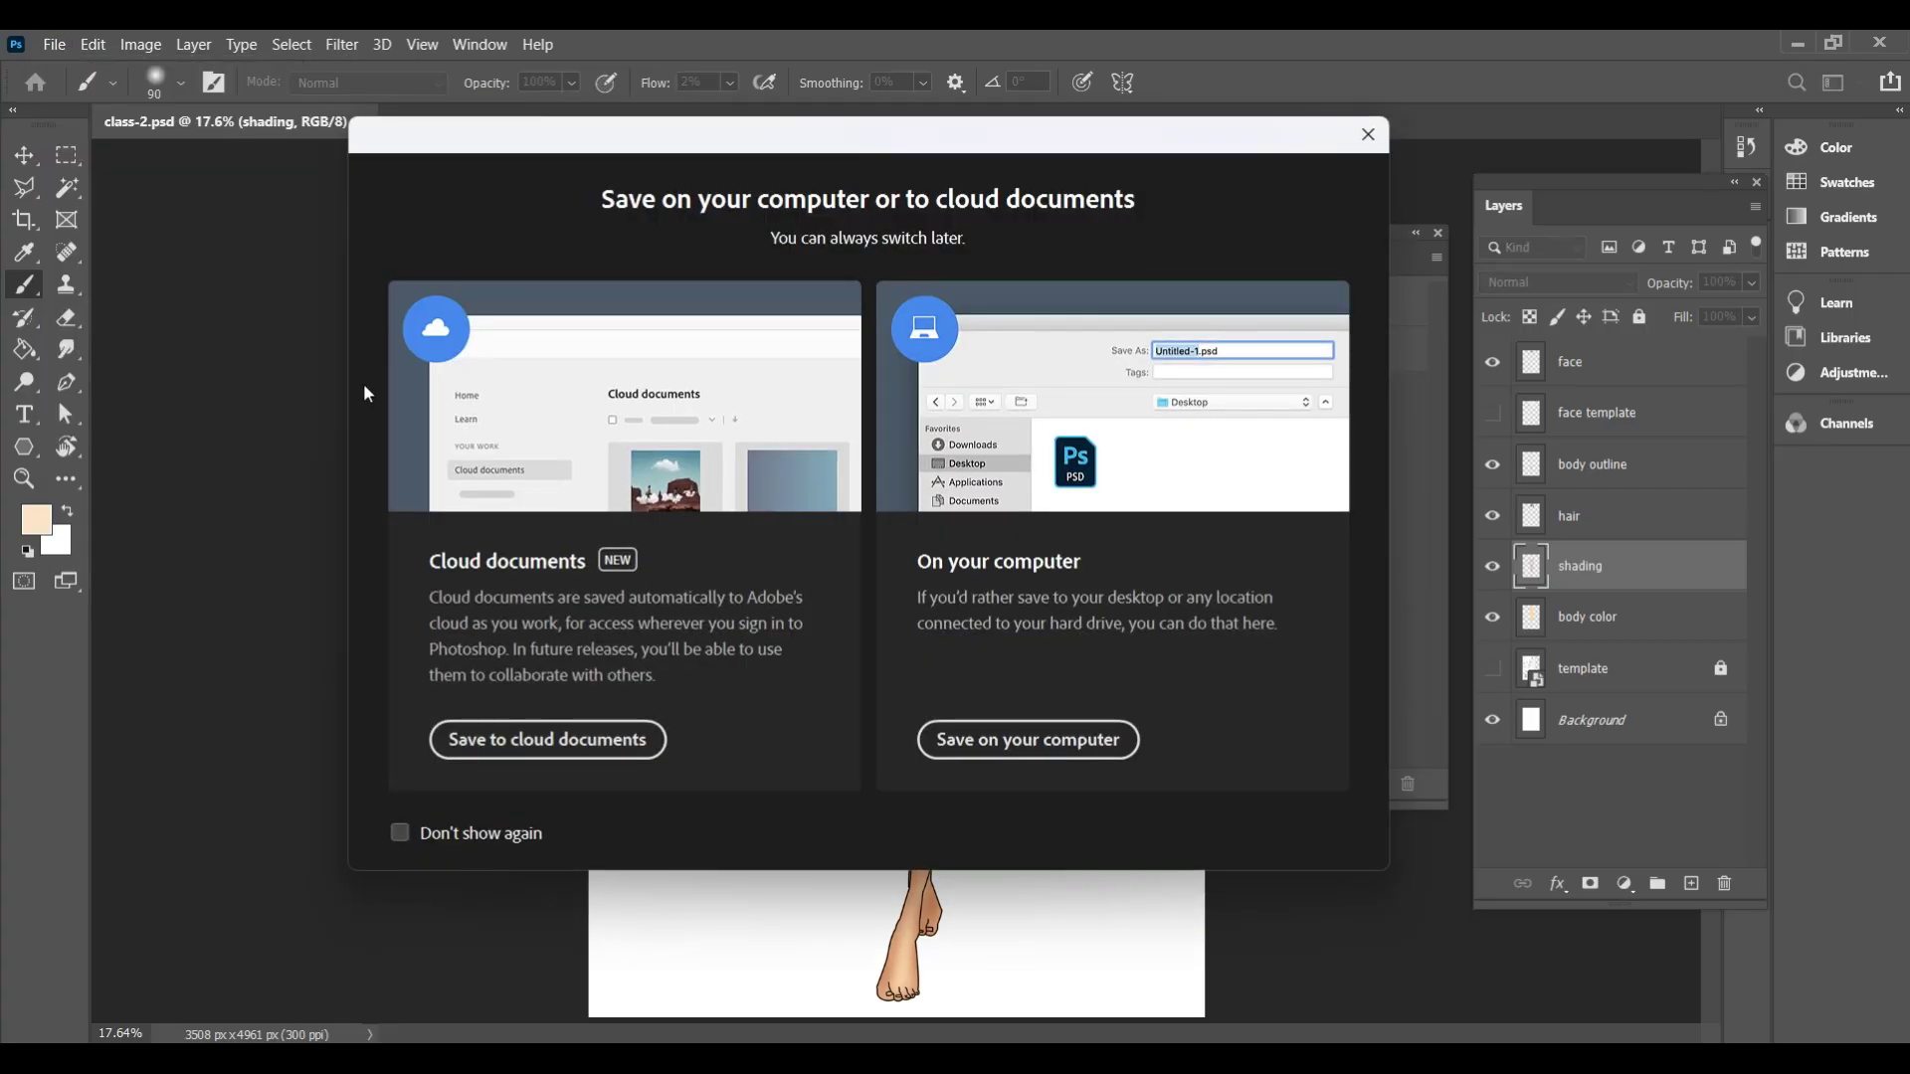
pyautogui.click(1015, 739)
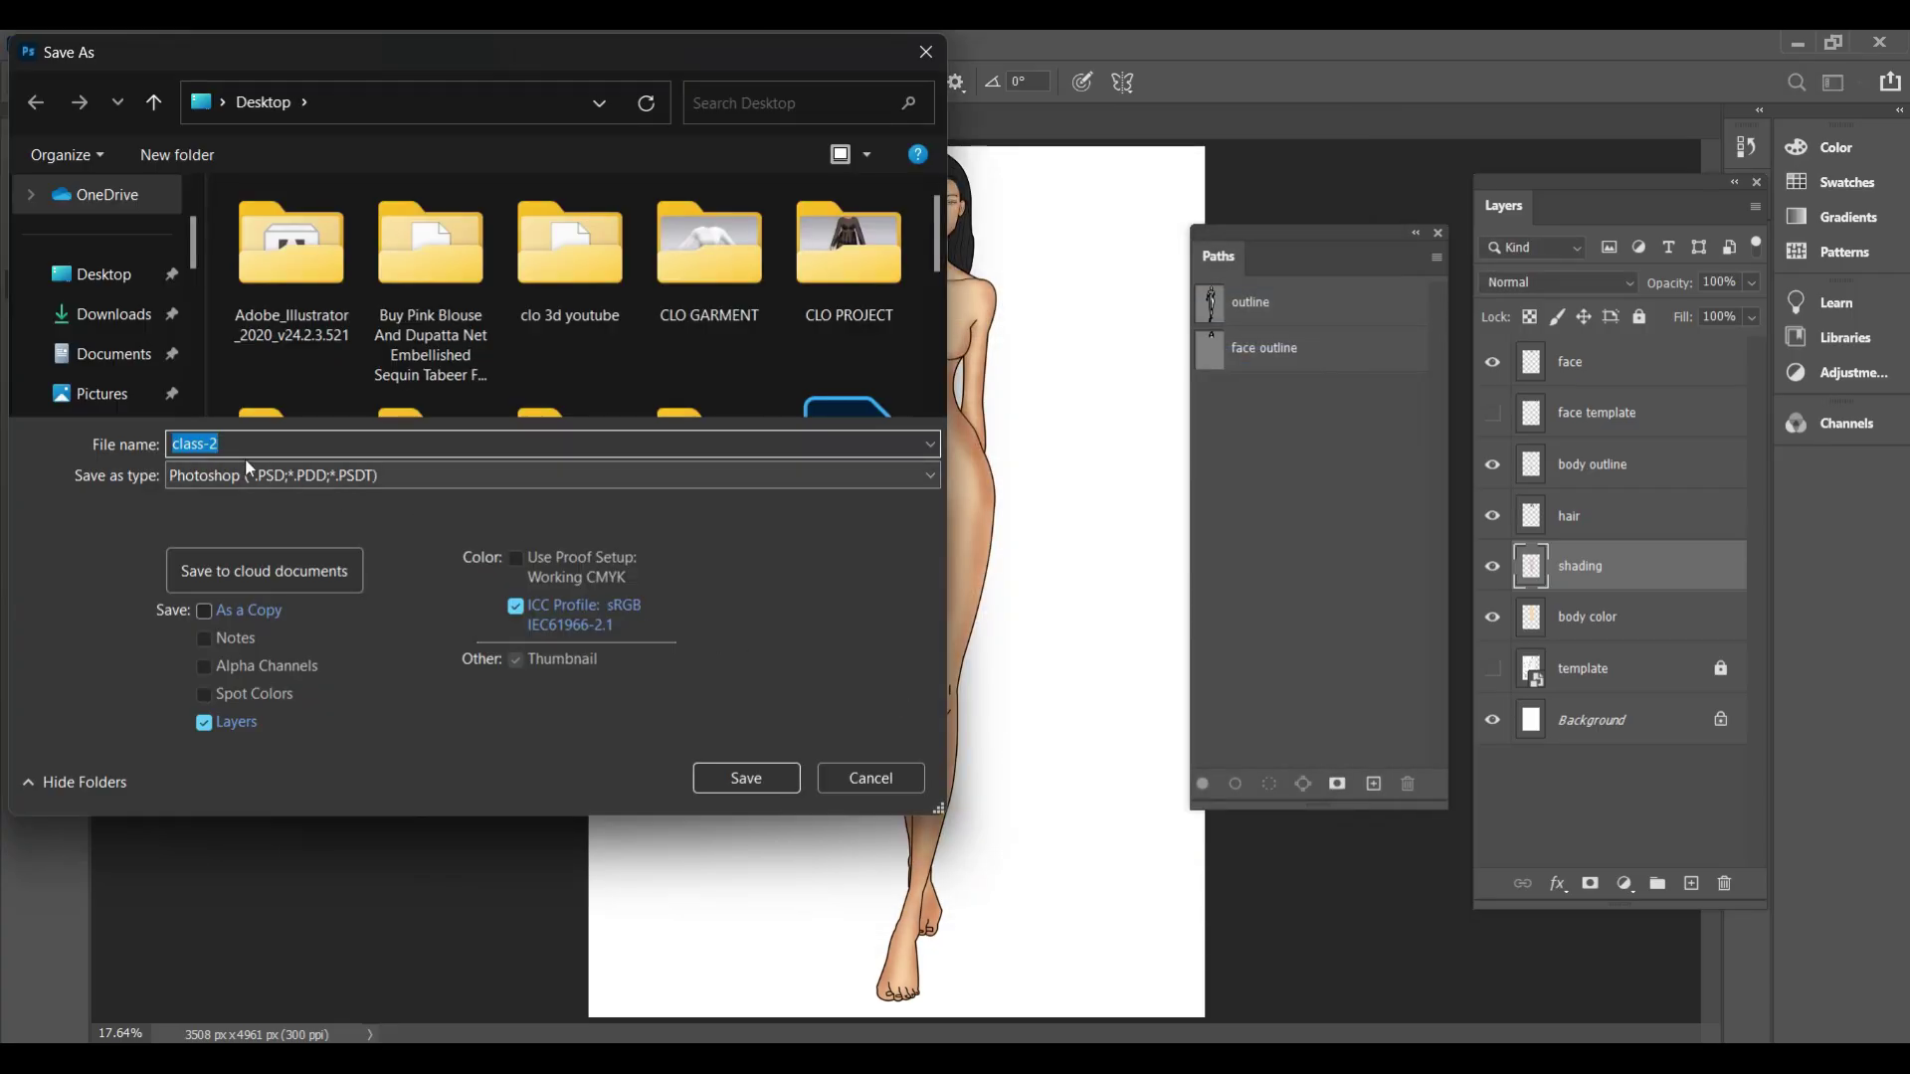
pyautogui.click(251, 441)
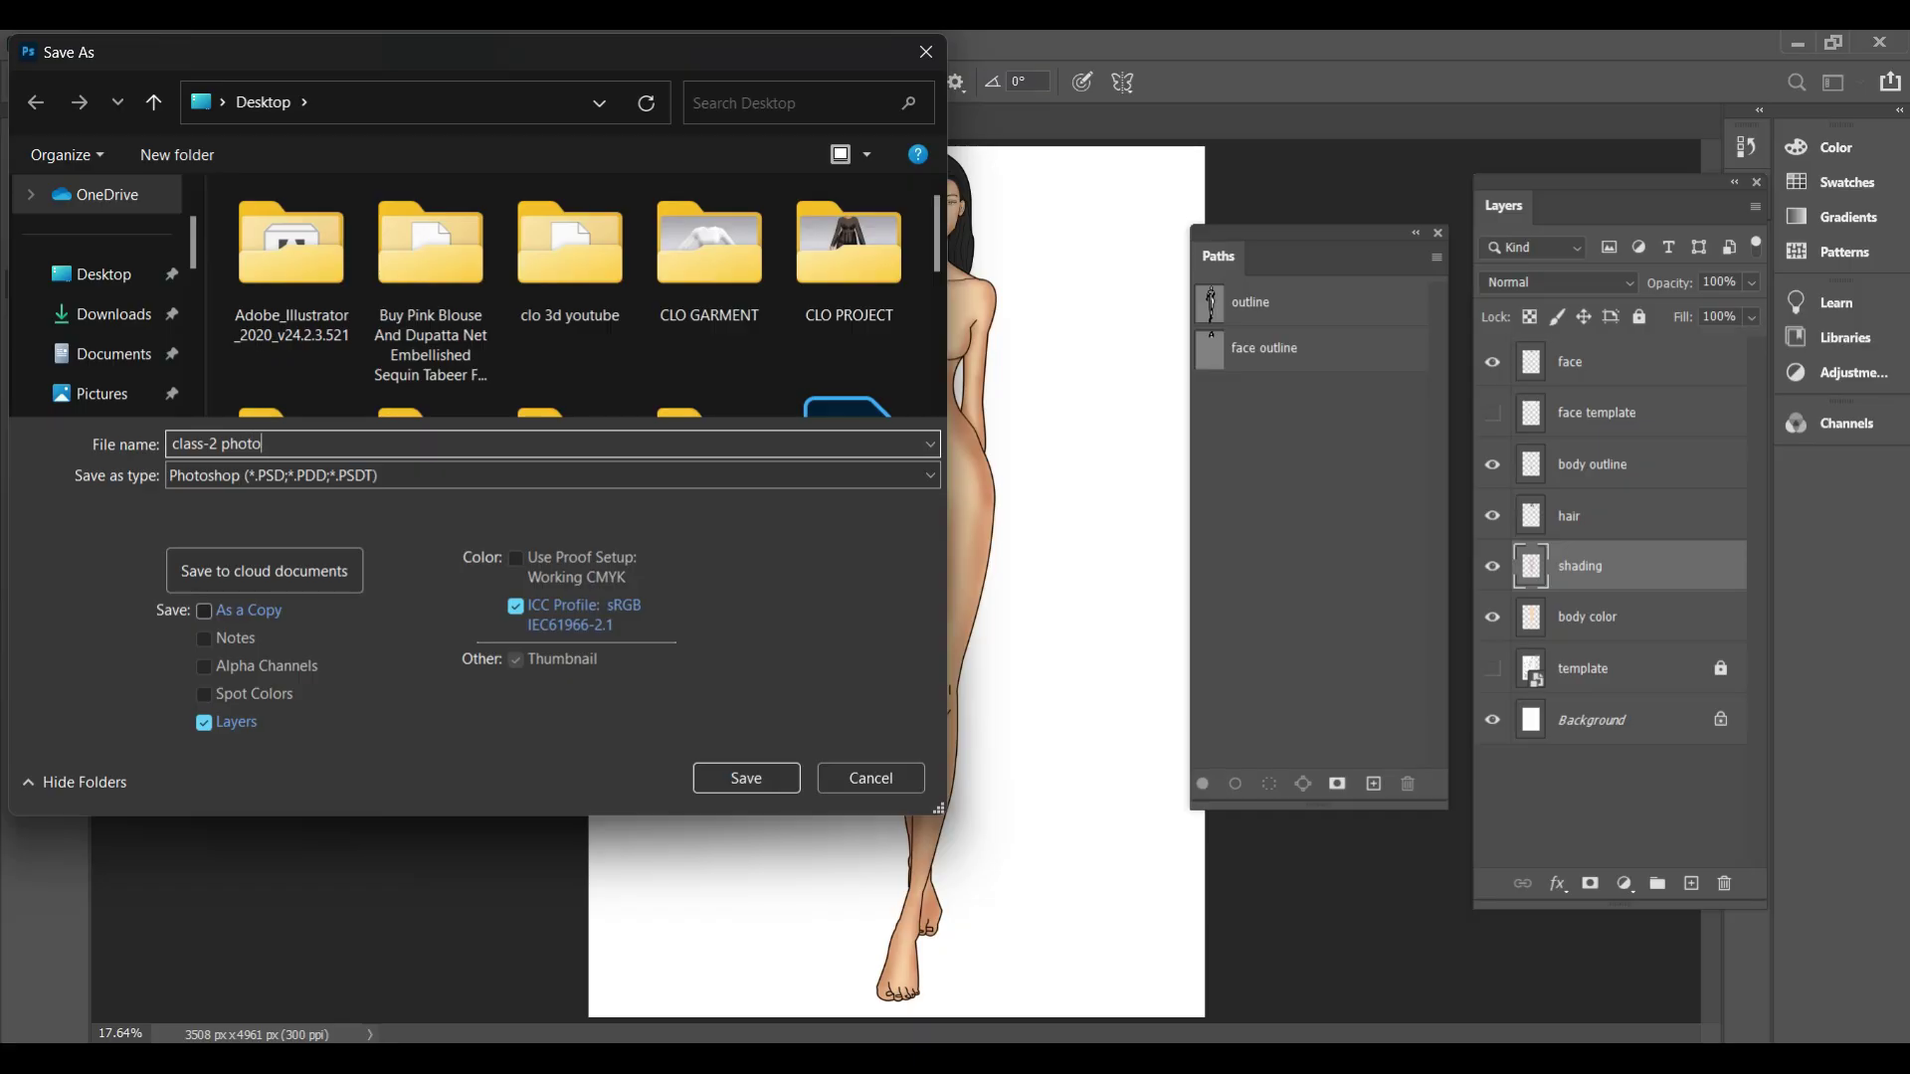
pyautogui.click(210, 476)
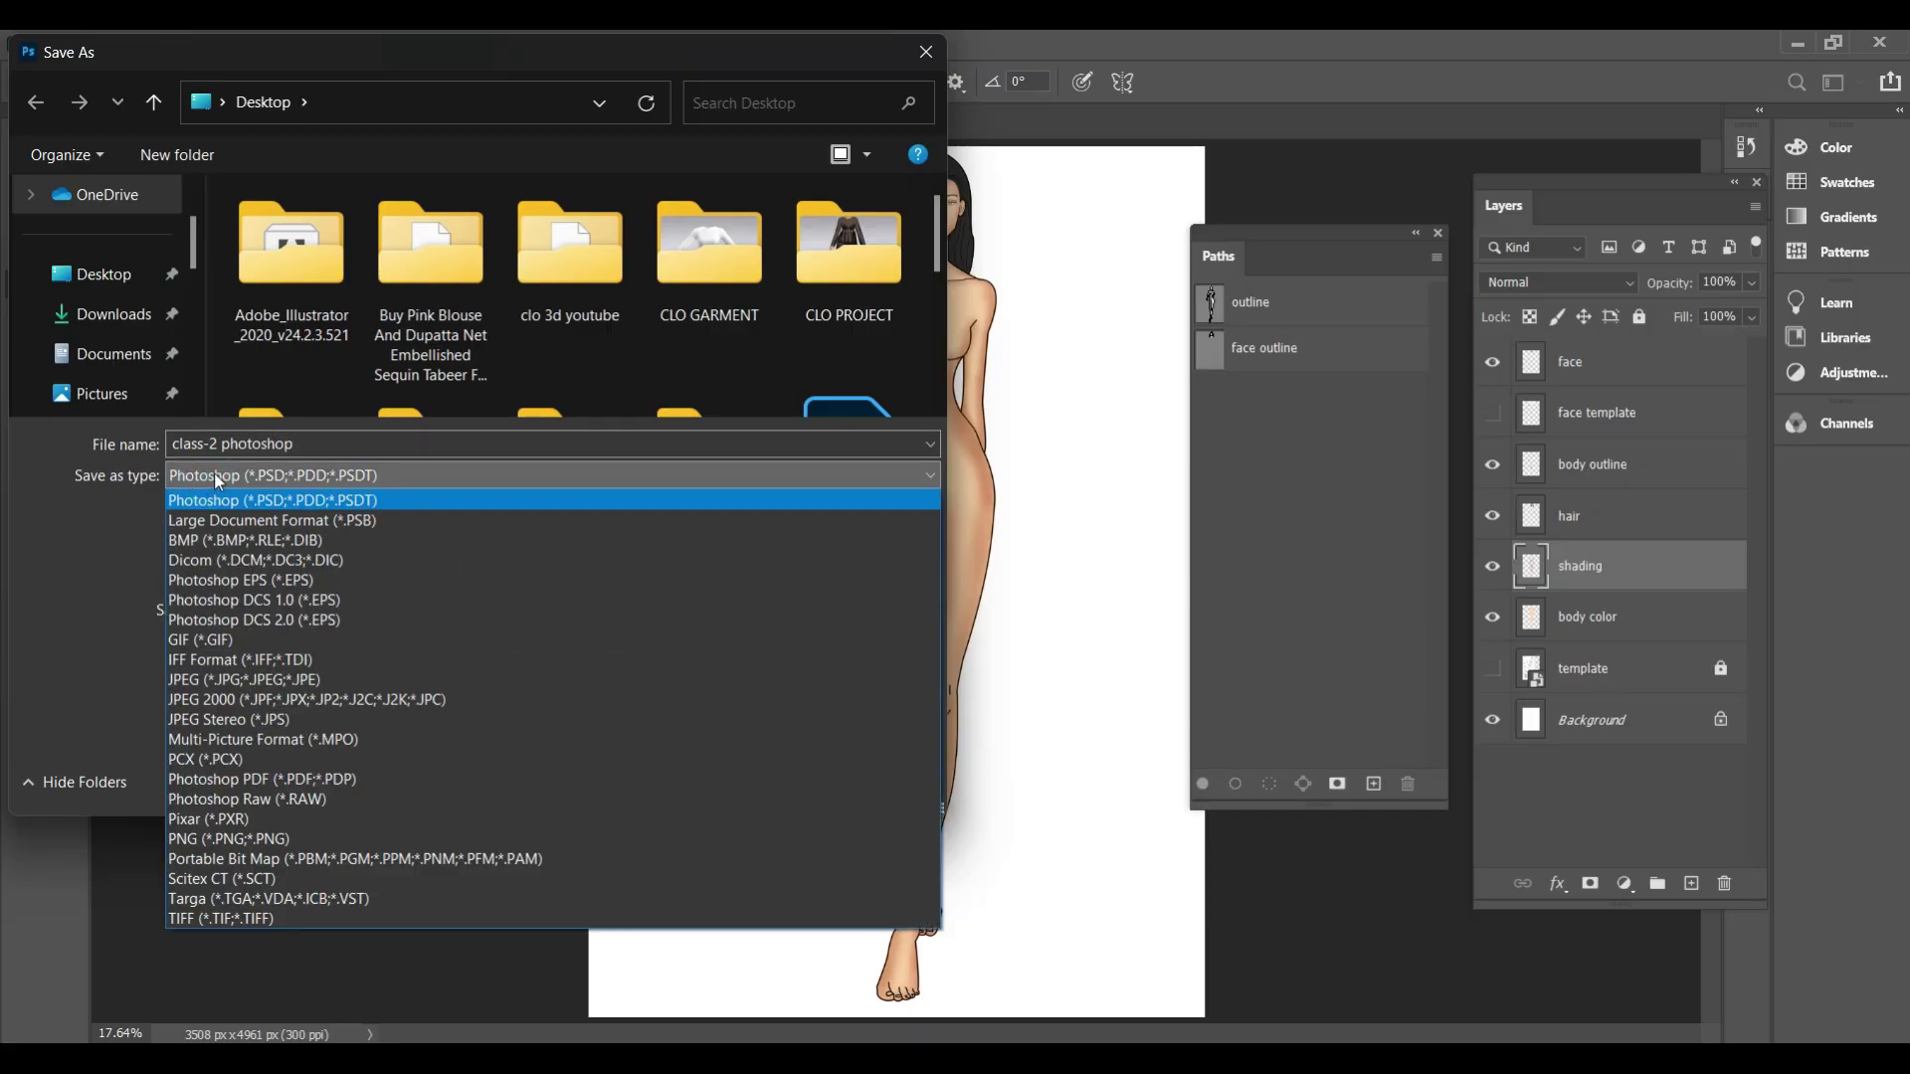
pyautogui.click(274, 501)
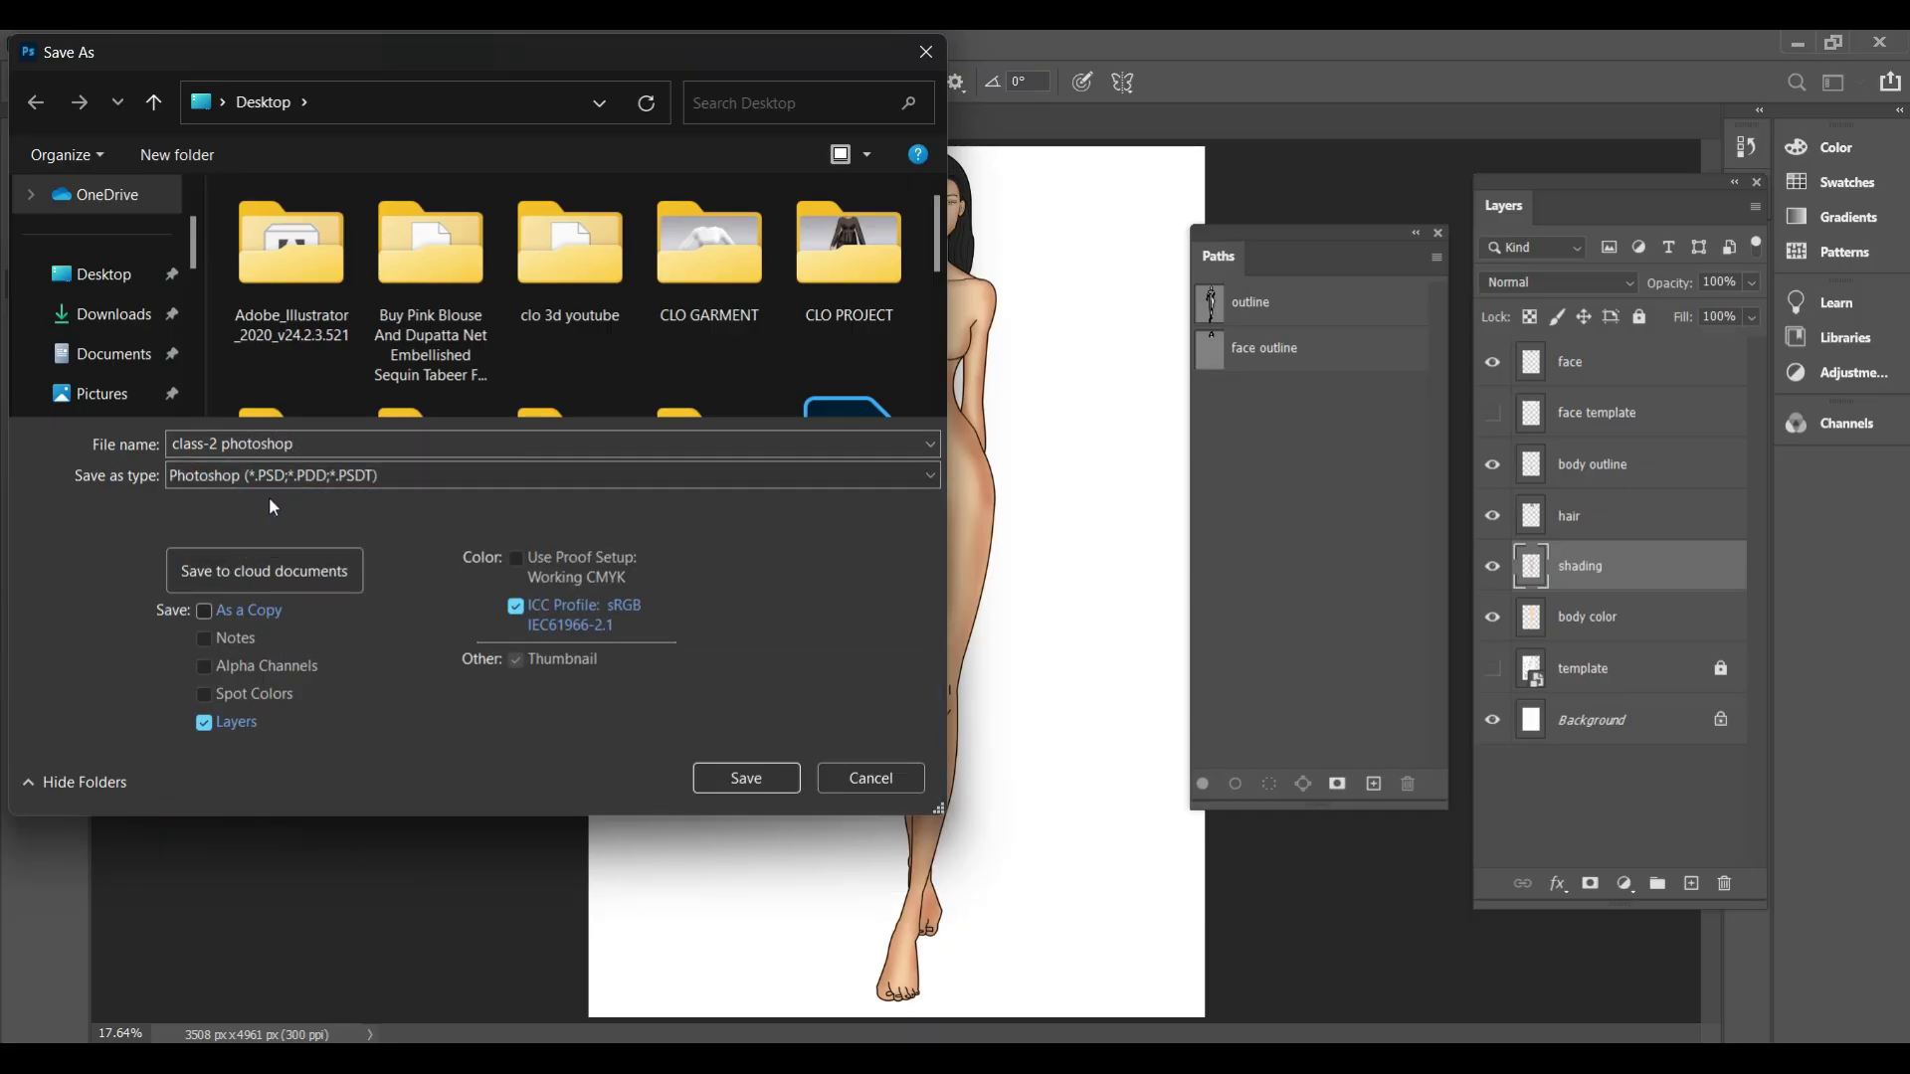
pyautogui.click(105, 281)
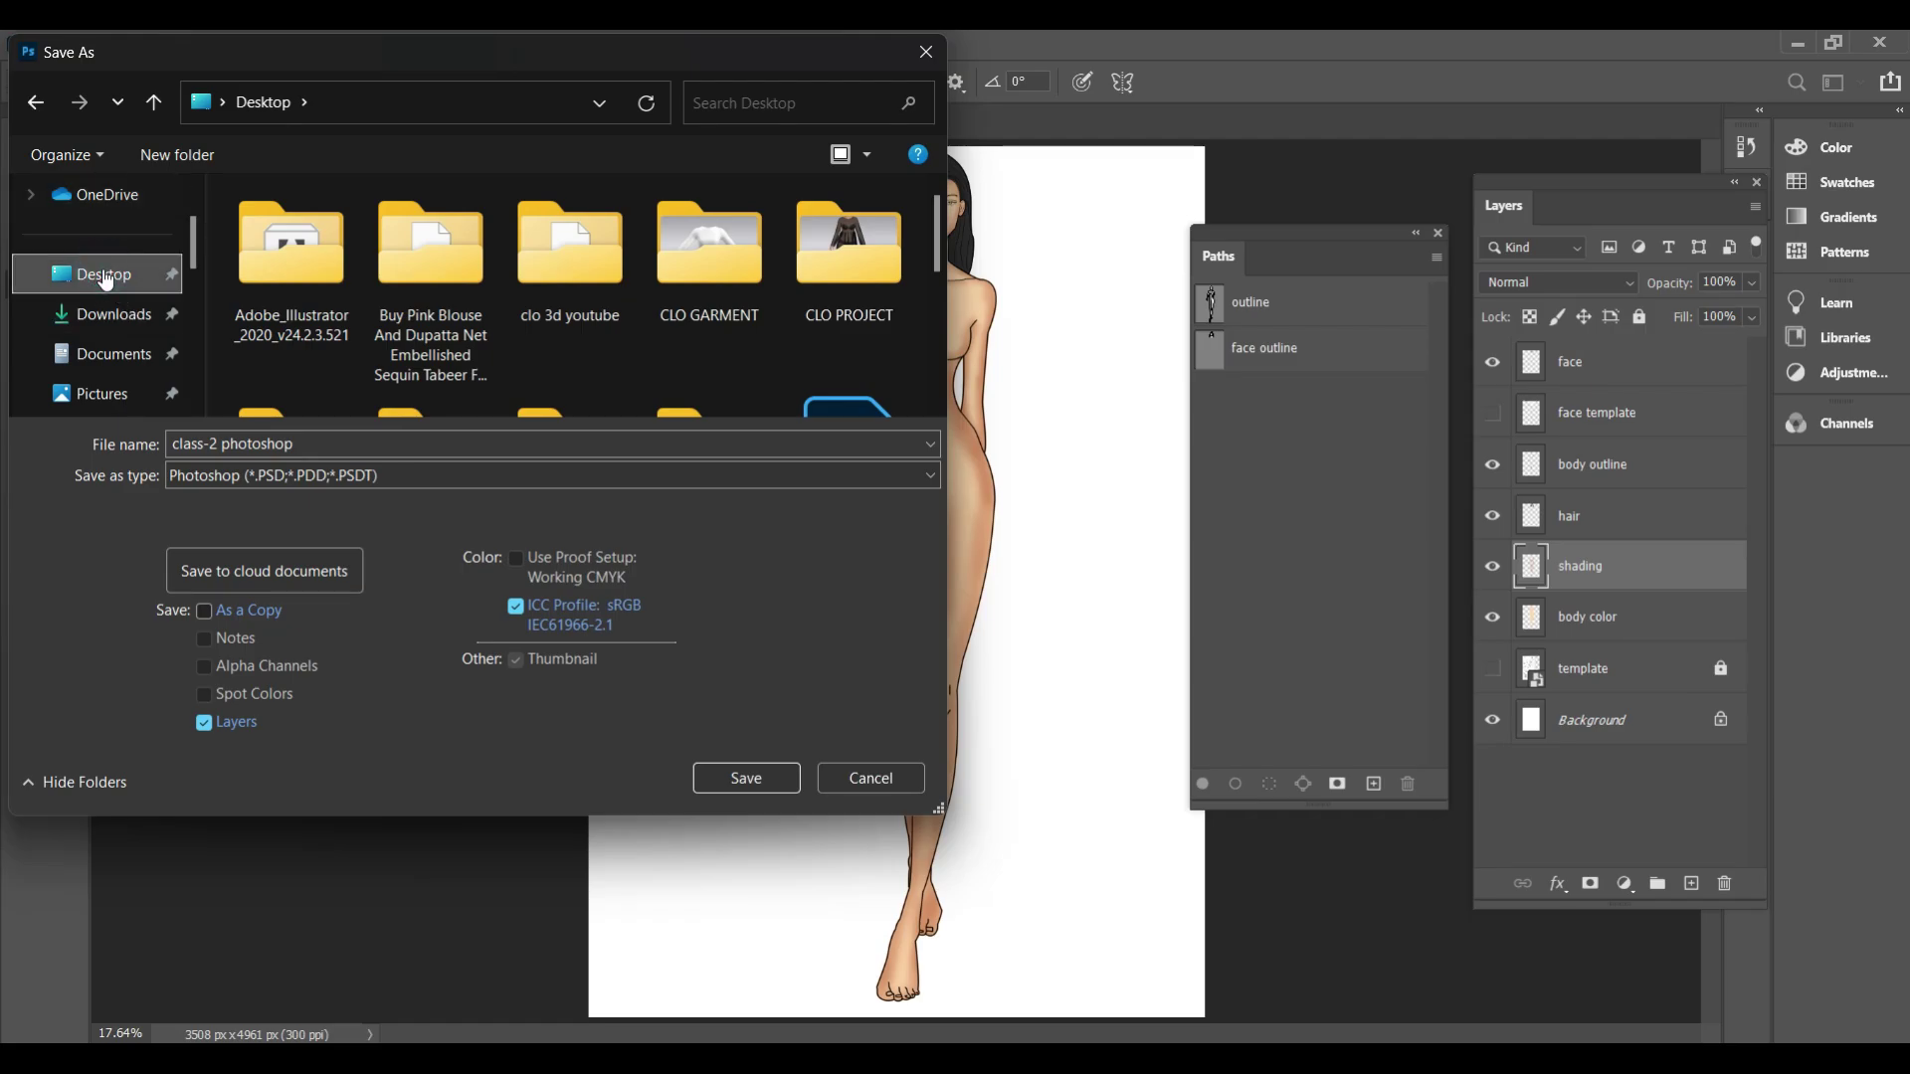
pyautogui.click(734, 769)
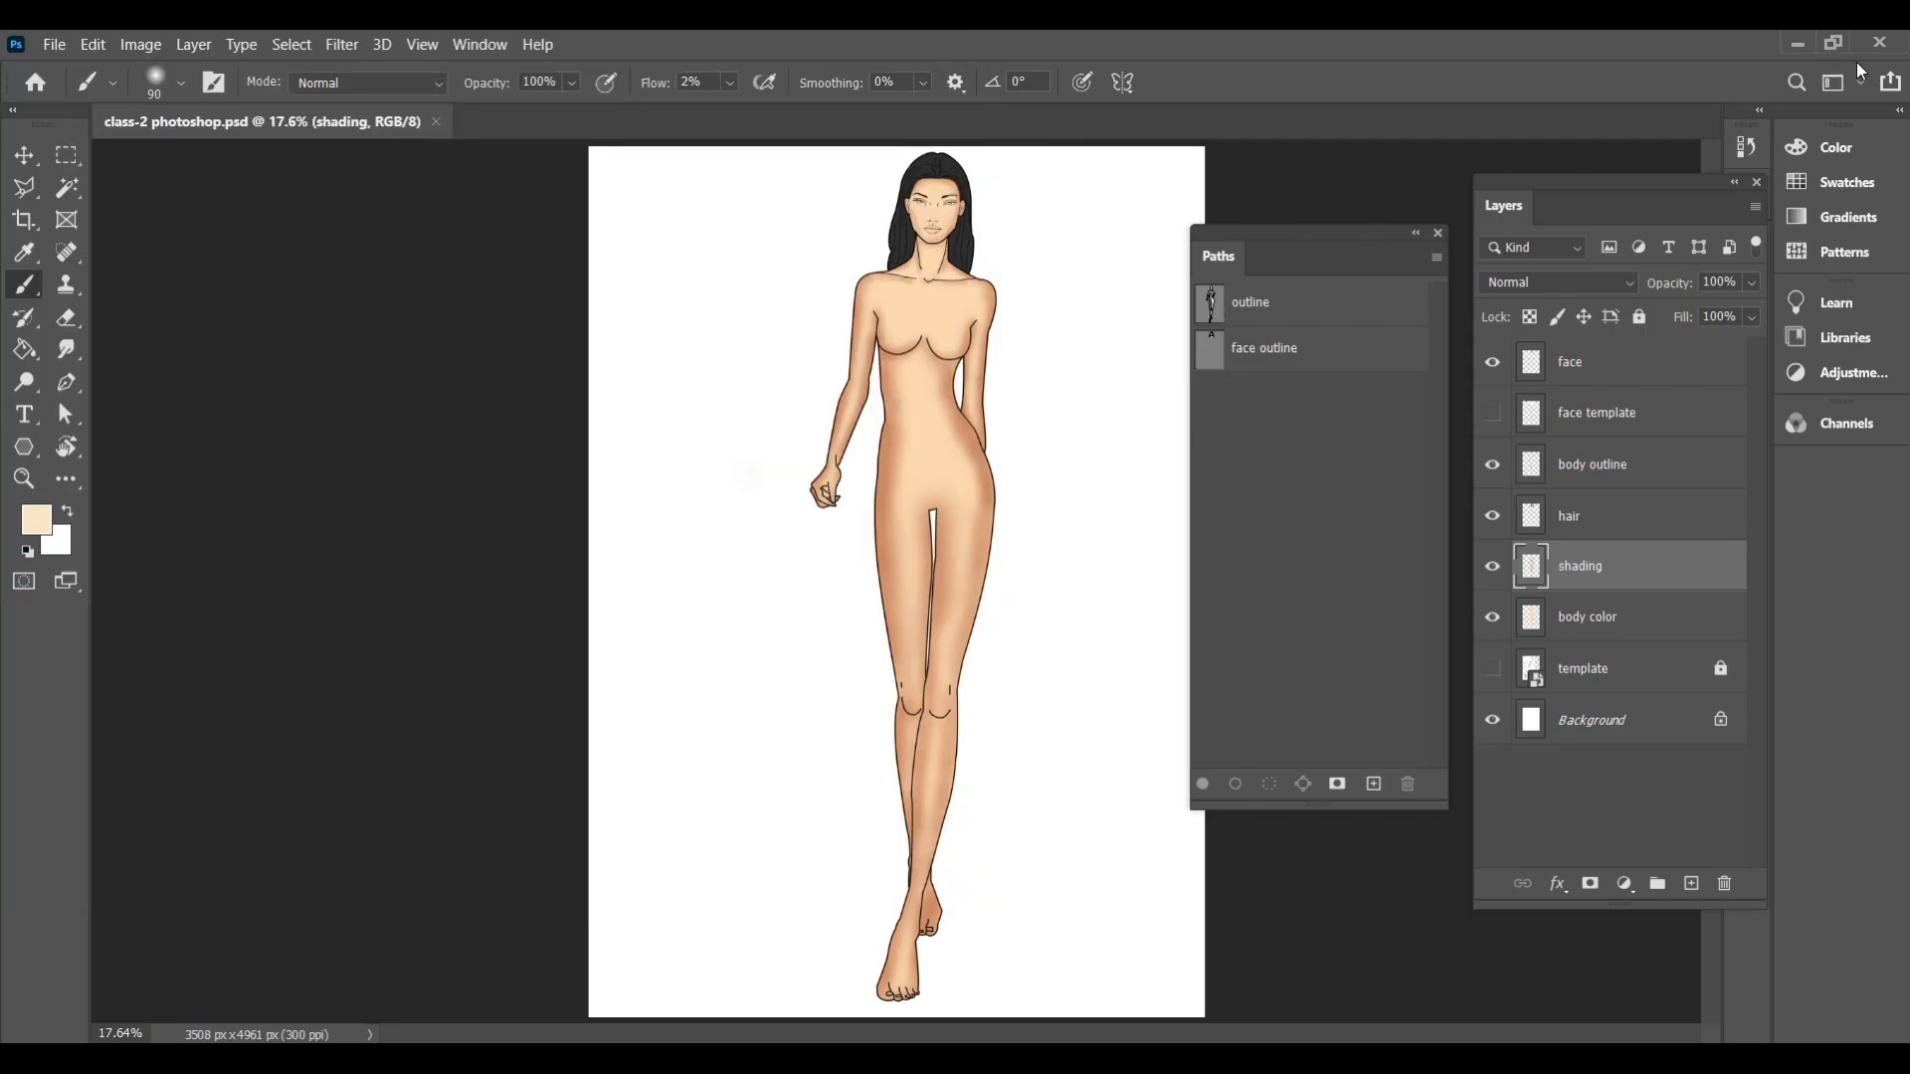
# Switch to the Windows desktop and reopen the saved "class-2 photoshop" file from there
pyautogui.click(1801, 46)
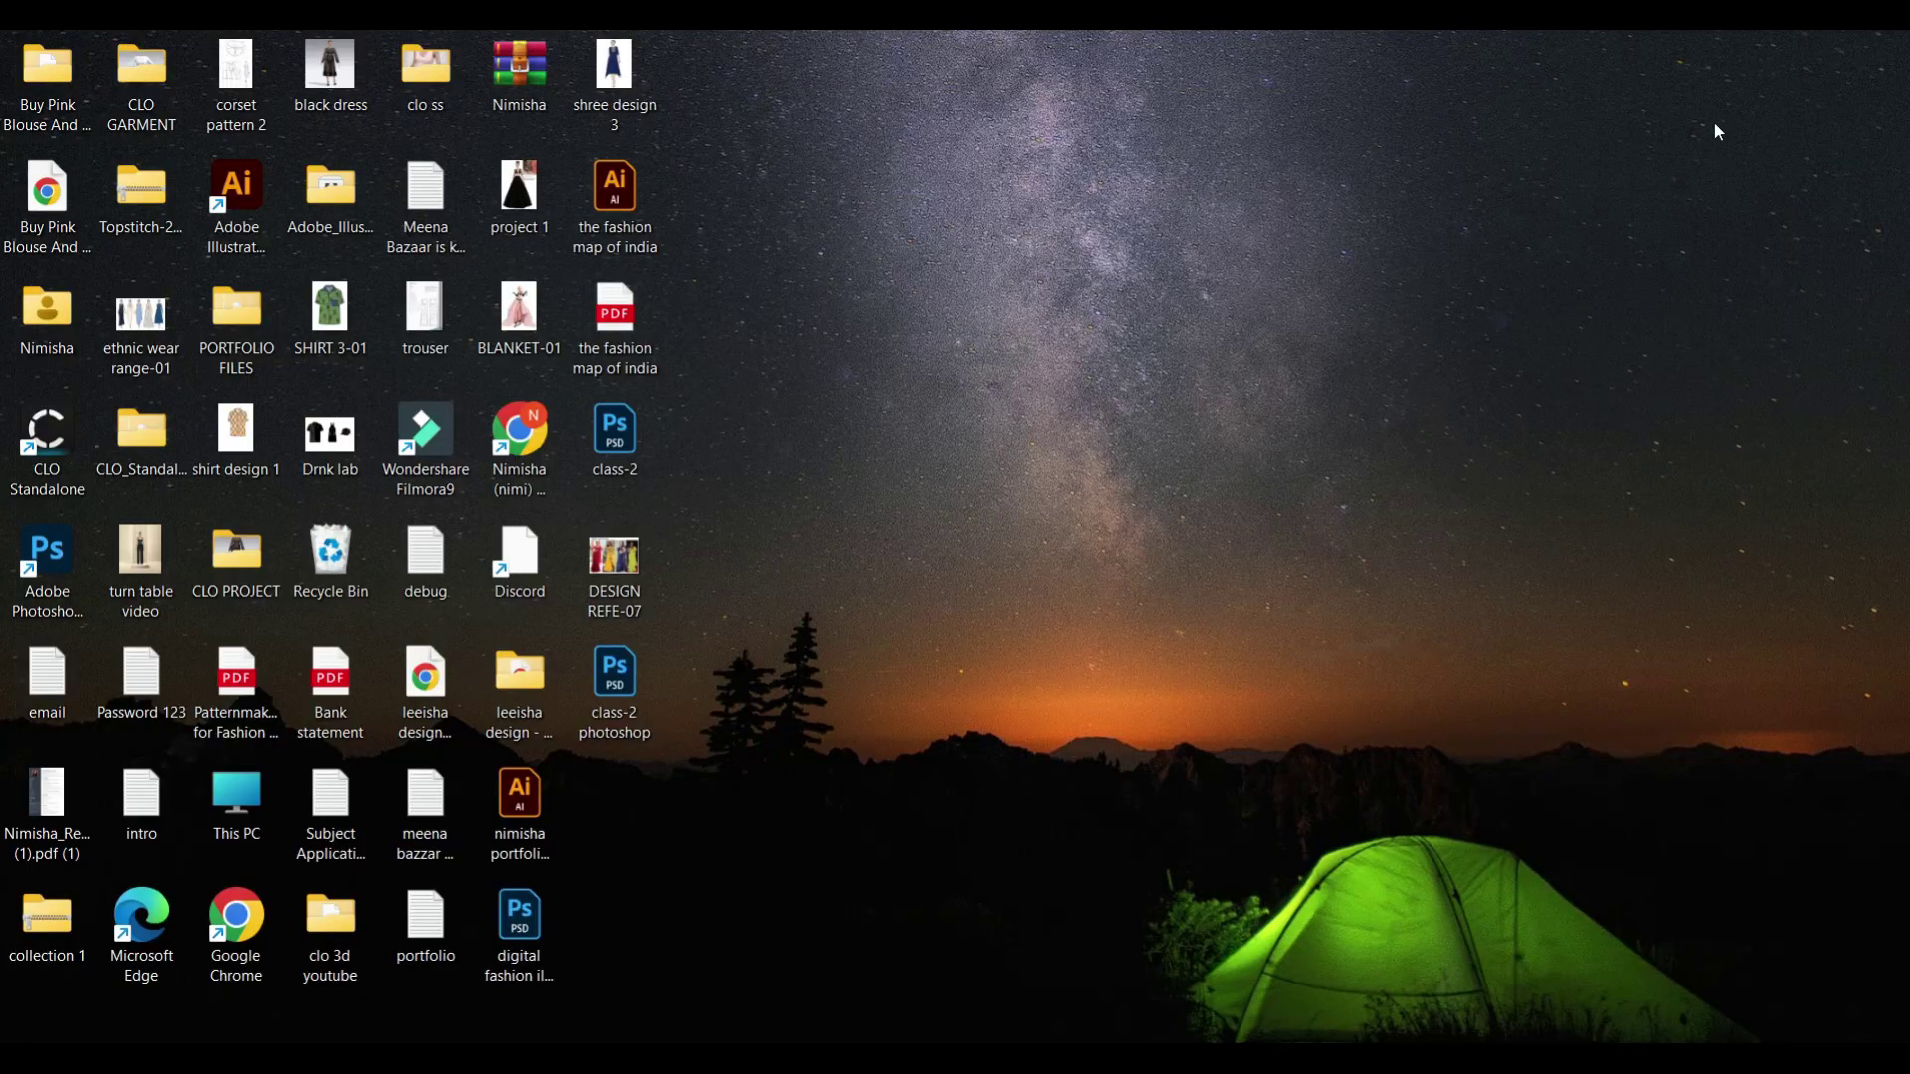
pyautogui.doubleClick(618, 682)
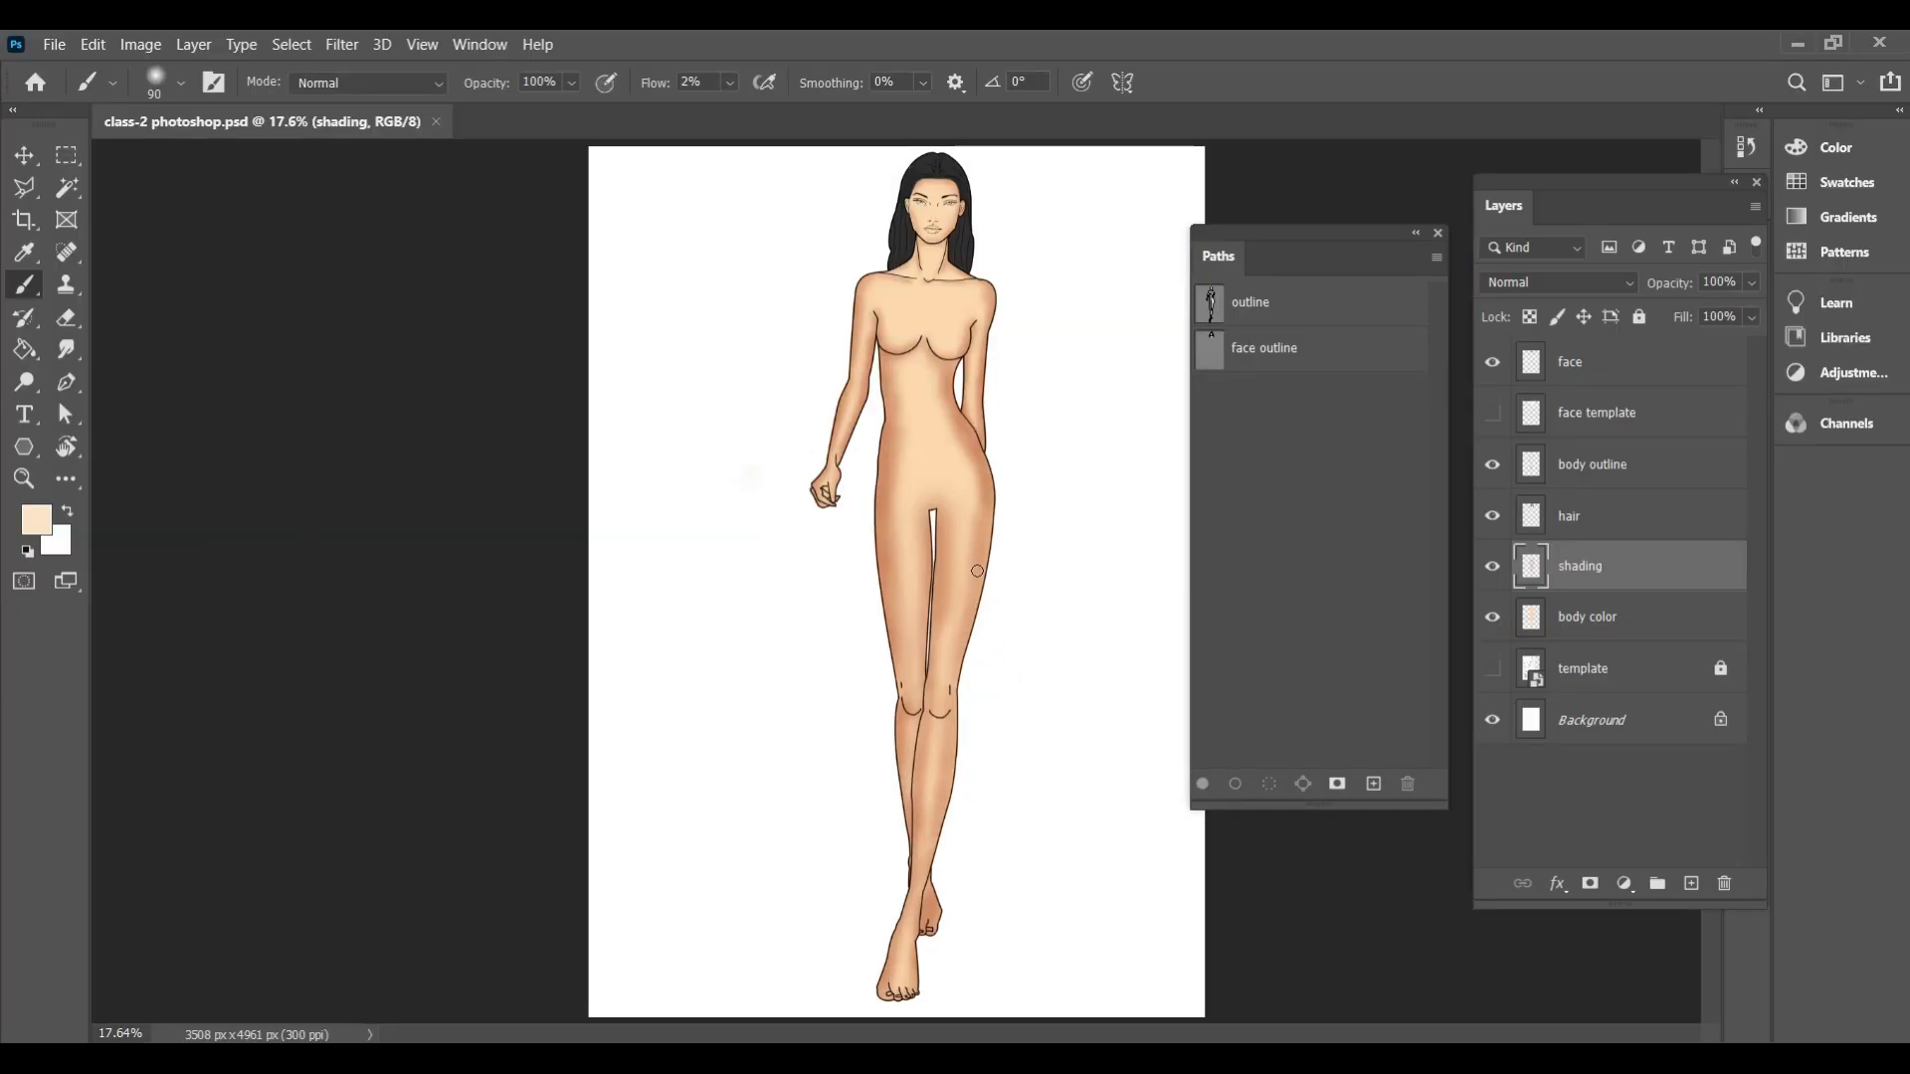